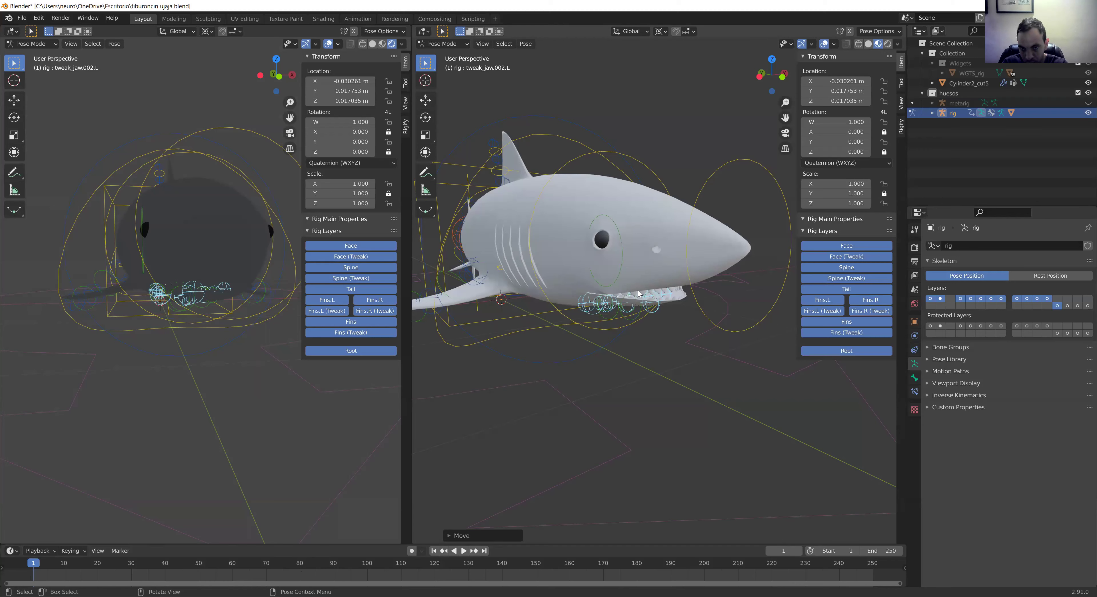
Step: Move the tweak_jaw.002.L bone near the mouth, to X 0.018912, Y -0.042554, Z 0.11222 m
{"action": "key", "text": "g"}
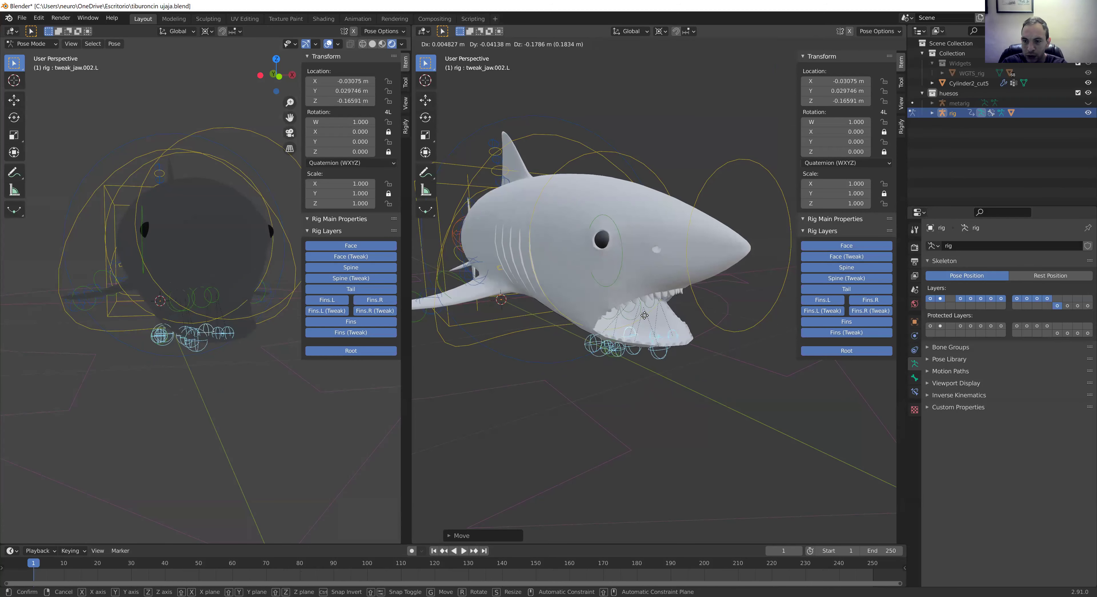
{"action": "left_click", "coordinate": [627, 280]}
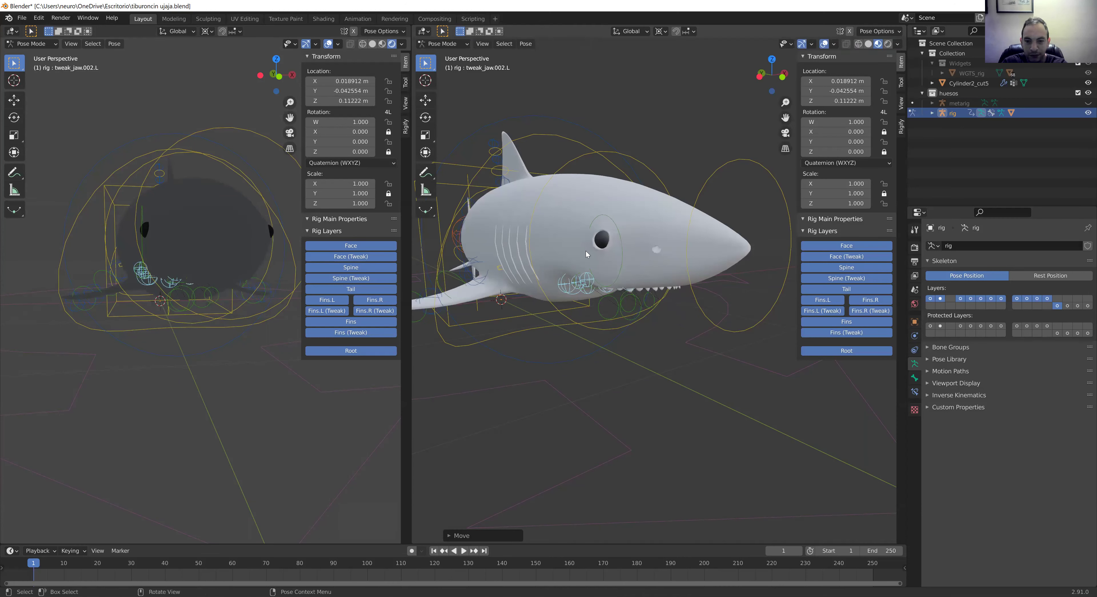
{"action": "left_click", "coordinate": [21, 18]}
{"action": "mouse_move", "coordinate": [34, 29]}
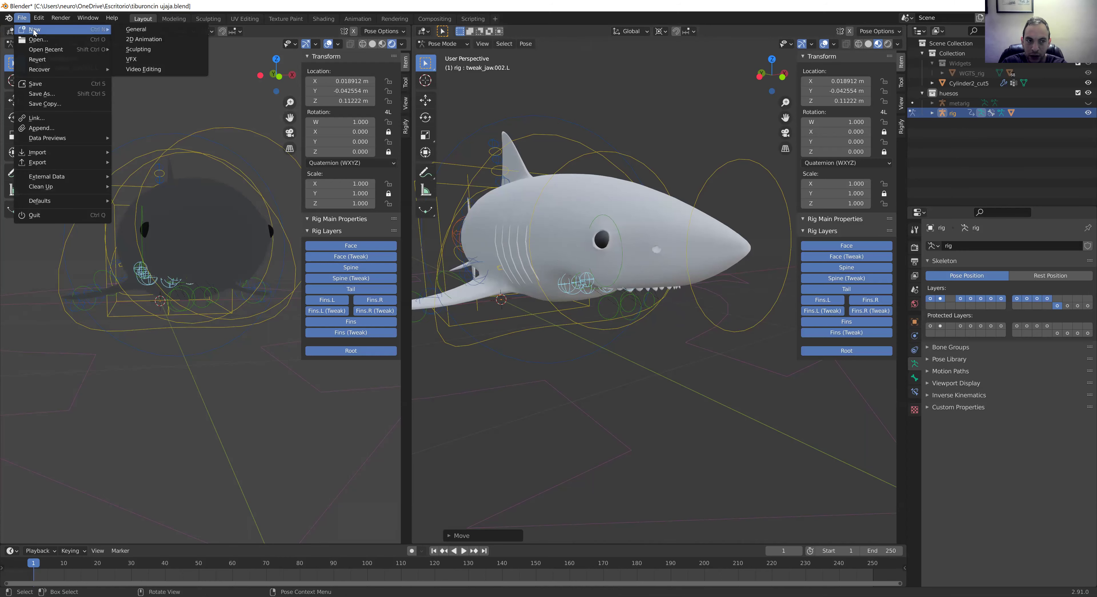
Step: Start a new General file without saving, then reopen tiburoncin ujaja.blend
{"action": "left_click", "coordinate": [137, 29]}
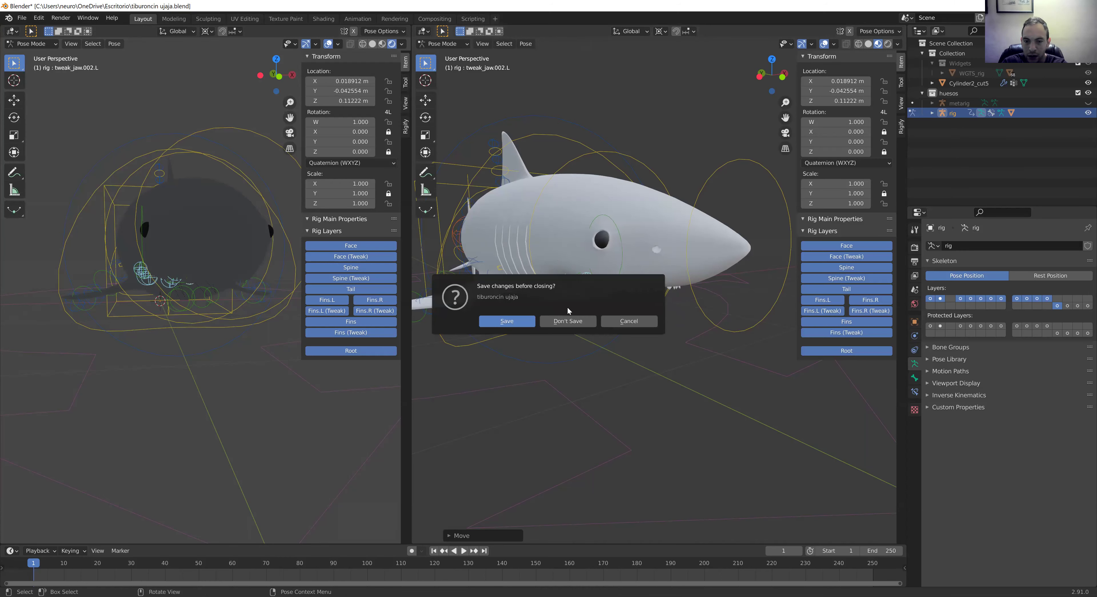
{"action": "left_click", "coordinate": [569, 321]}
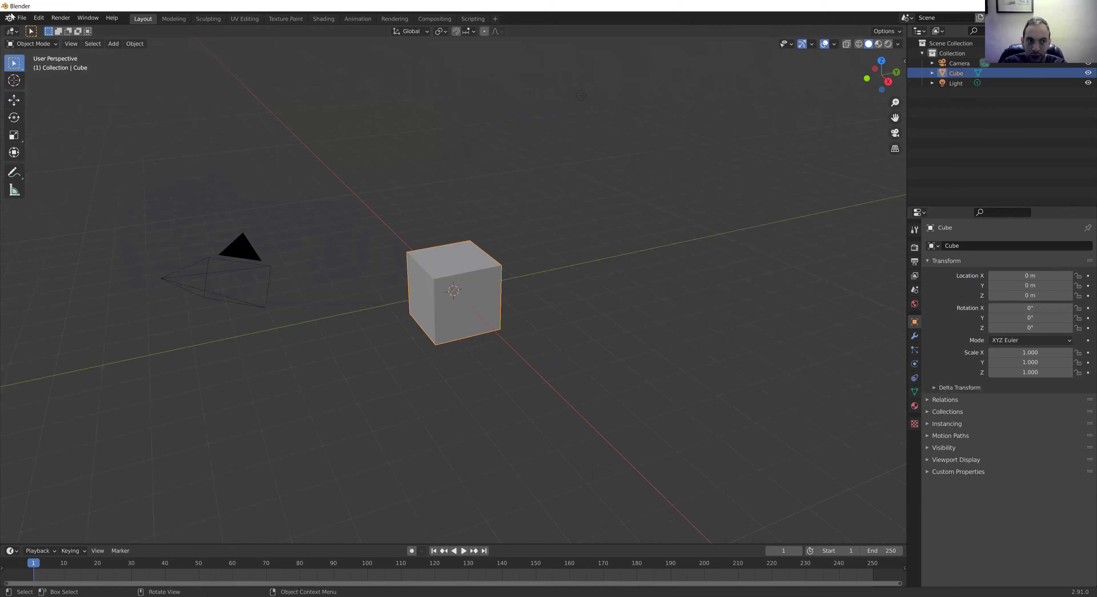
{"action": "left_click", "coordinate": [22, 18]}
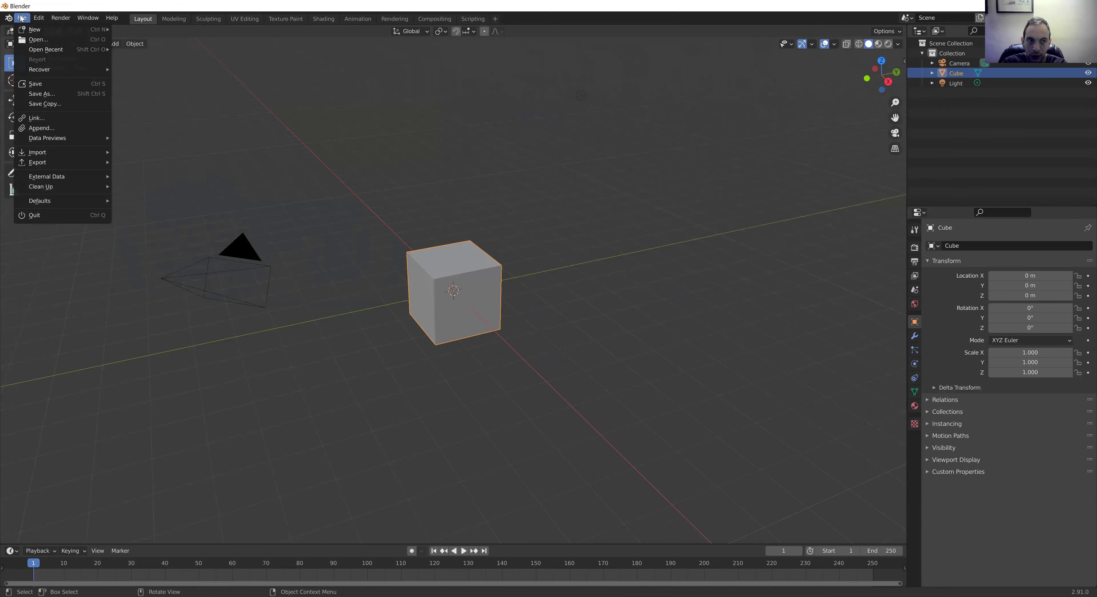
{"action": "left_click", "coordinate": [54, 41]}
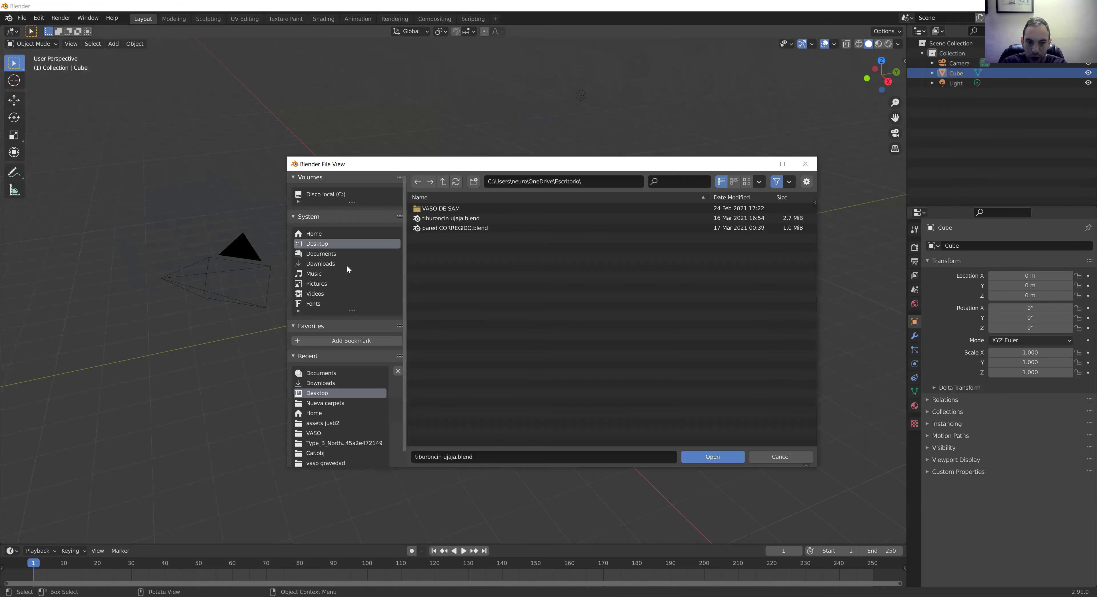
{"action": "left_click", "coordinate": [472, 217]}
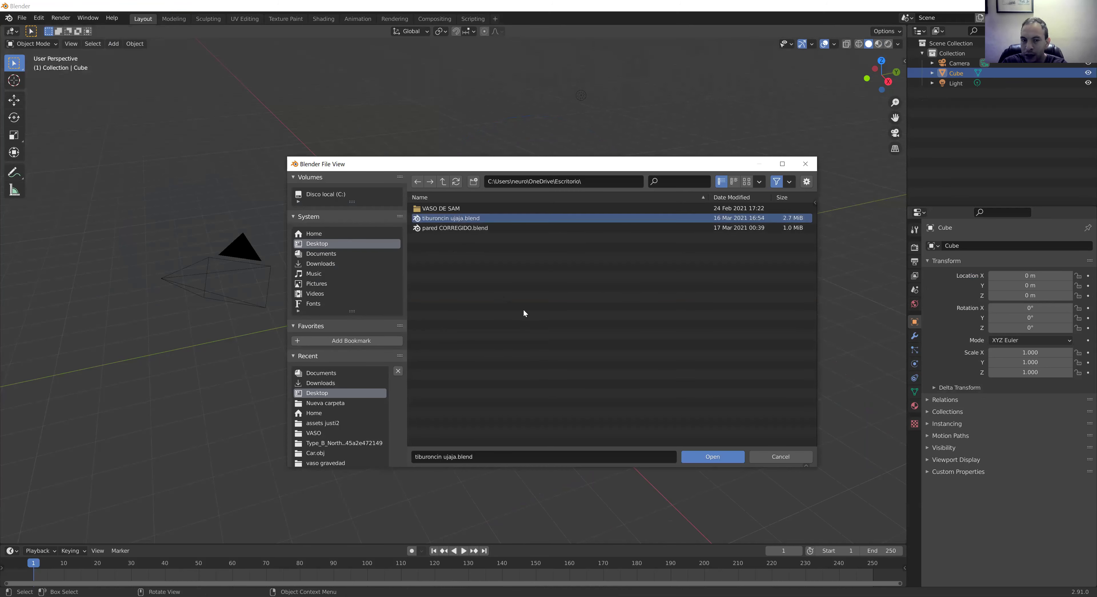
{"action": "left_click", "coordinate": [724, 456]}
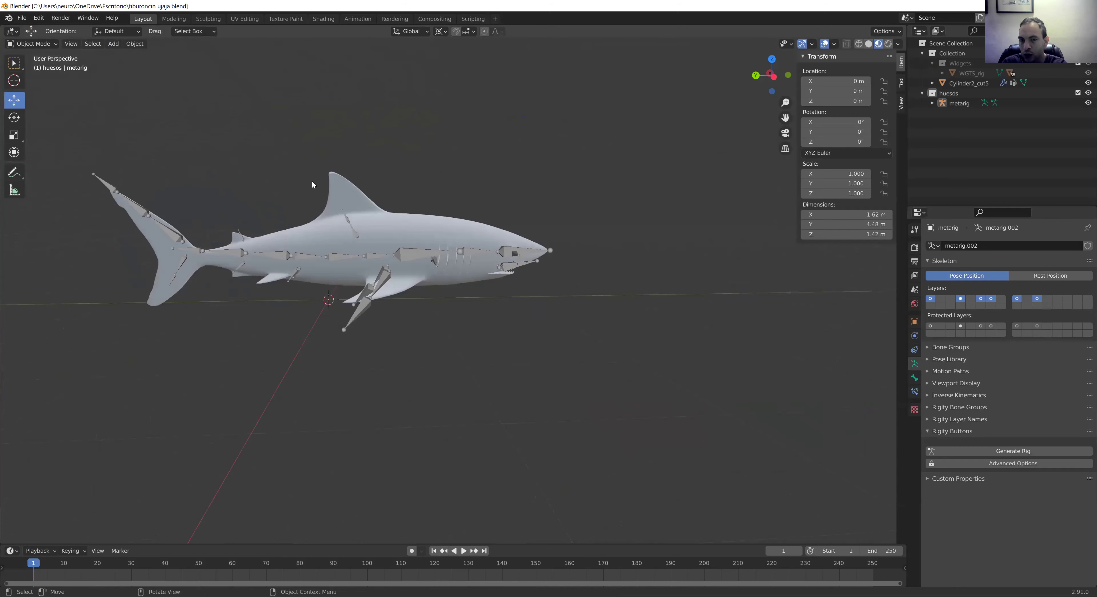
Step: Make huesos the active collection and select the metarig armature
{"action": "scroll", "coordinate": [327, 278], "scroll_direction": "down", "scroll_amount": 2}
{"action": "scroll", "coordinate": [389, 365], "scroll_direction": "up", "scroll_amount": 1}
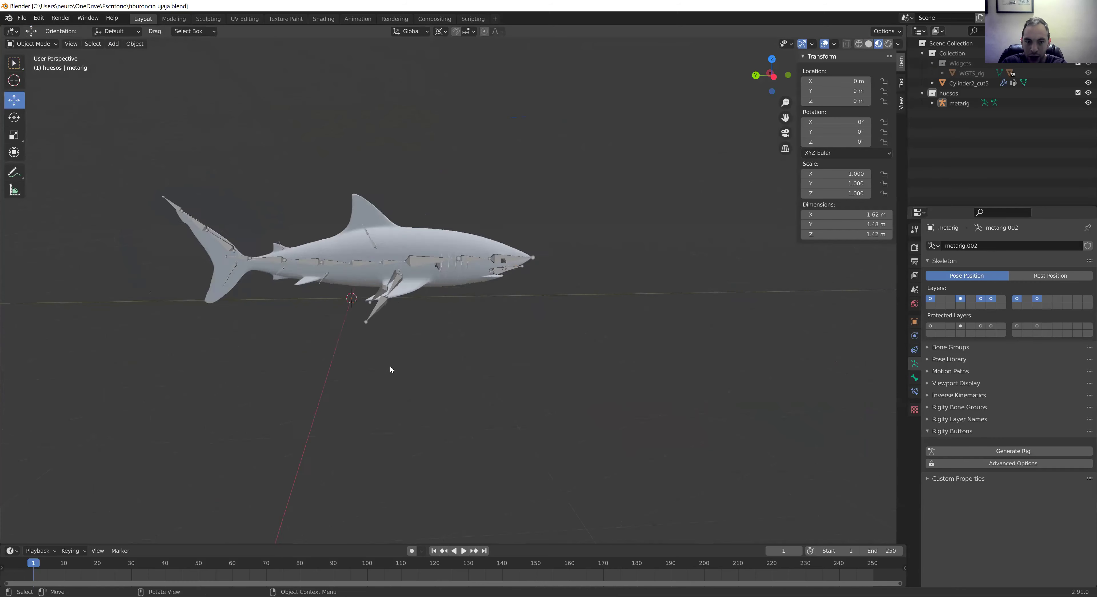
{"action": "scroll", "coordinate": [397, 352], "scroll_direction": "up", "scroll_amount": 3}
{"action": "scroll", "coordinate": [454, 244], "scroll_direction": "down", "scroll_amount": 1}
{"action": "scroll", "coordinate": [454, 247], "scroll_direction": "down", "scroll_amount": 2}
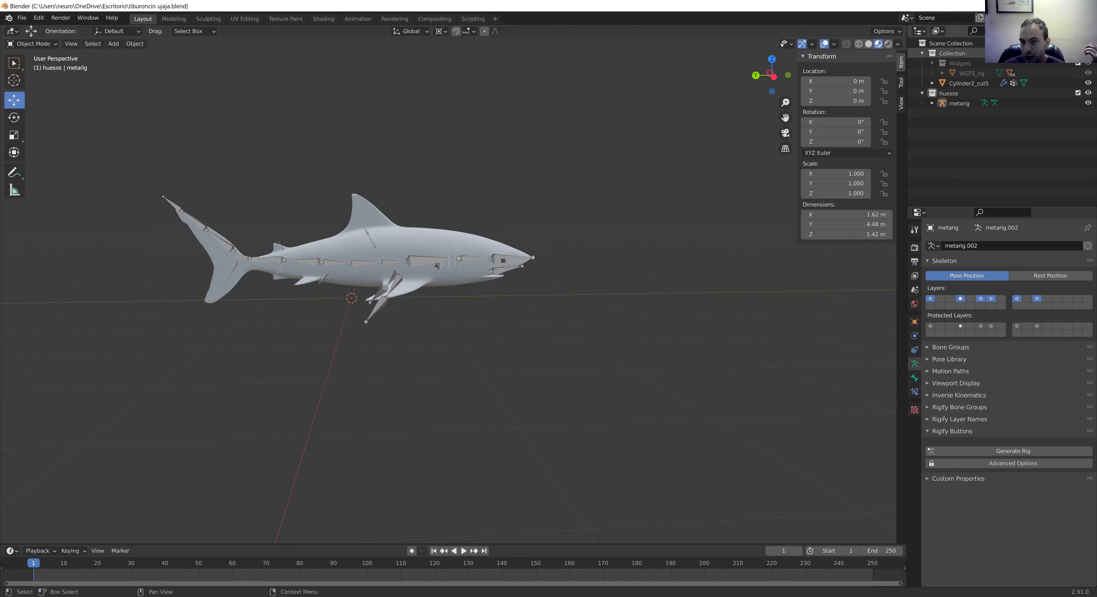
{"action": "left_click", "coordinate": [931, 97]}
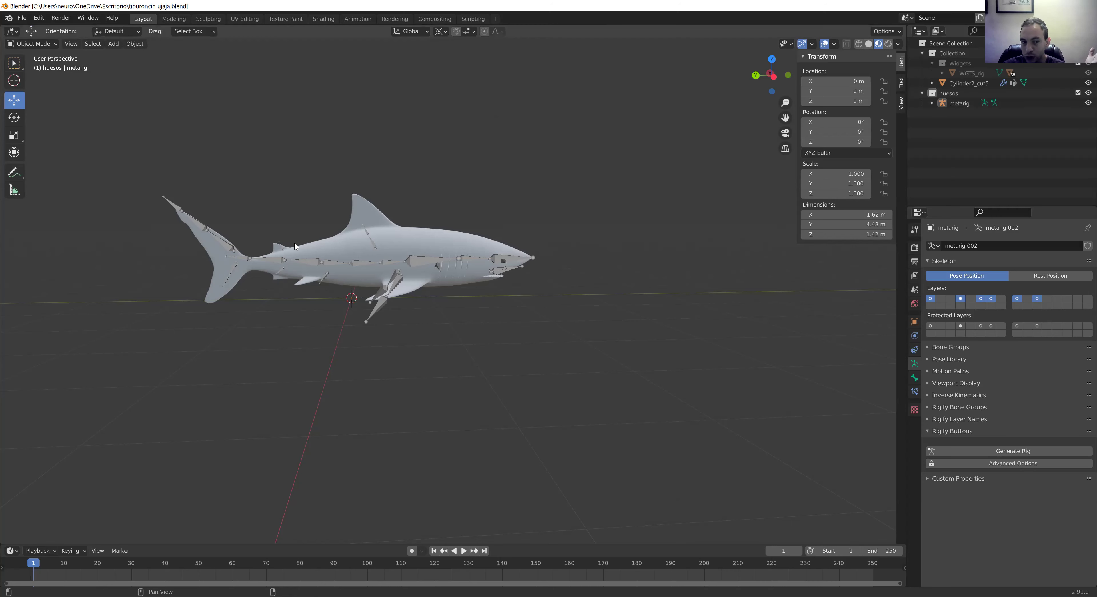
{"action": "left_click", "coordinate": [337, 262]}
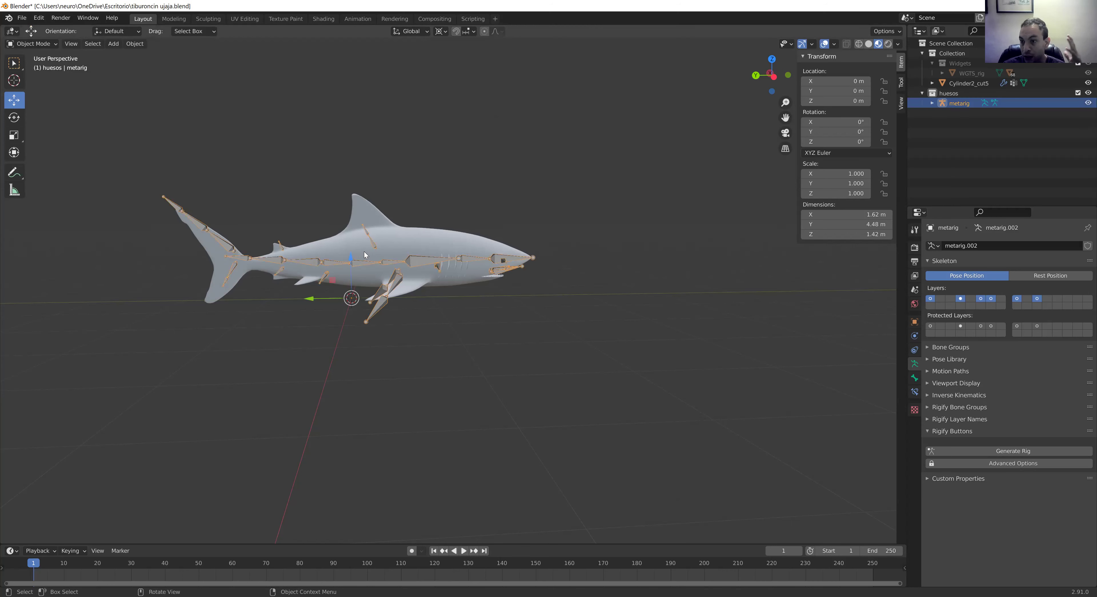
Step: Make Collection active, check the Cylinder2_cut5 shark mesh, then reselect the metarig
{"action": "left_click", "coordinate": [962, 53]}
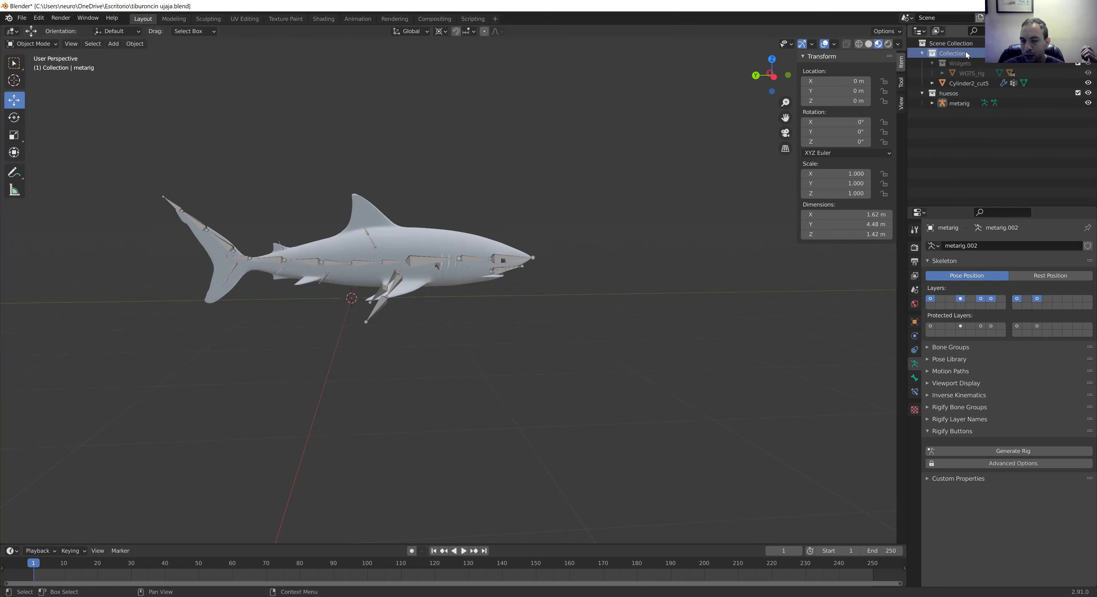
{"action": "left_click", "coordinate": [471, 256]}
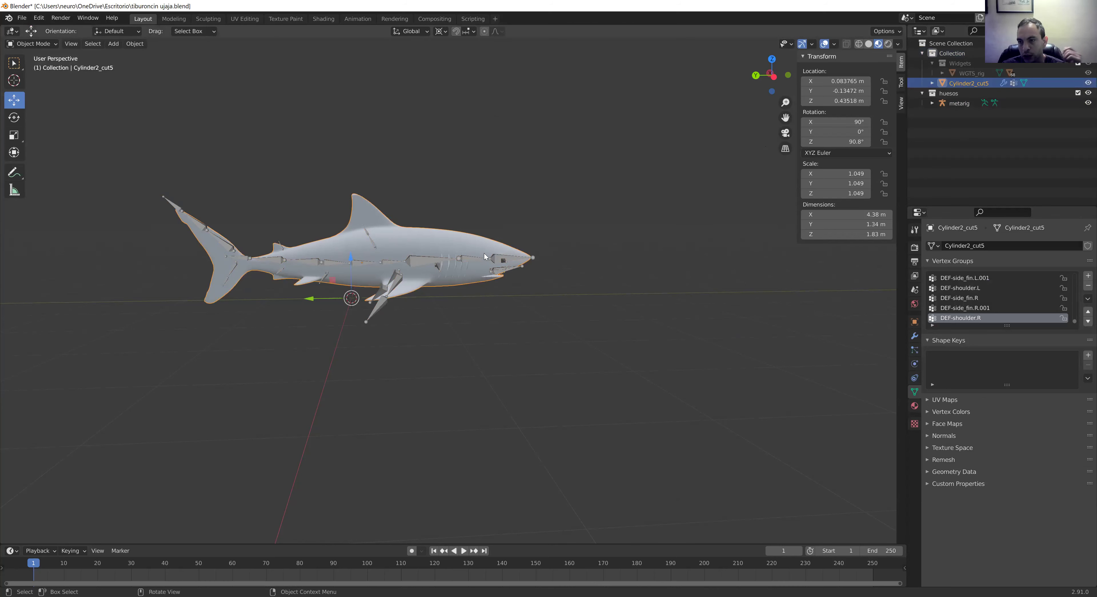
{"action": "scroll", "coordinate": [485, 256], "scroll_direction": "up", "scroll_amount": 4}
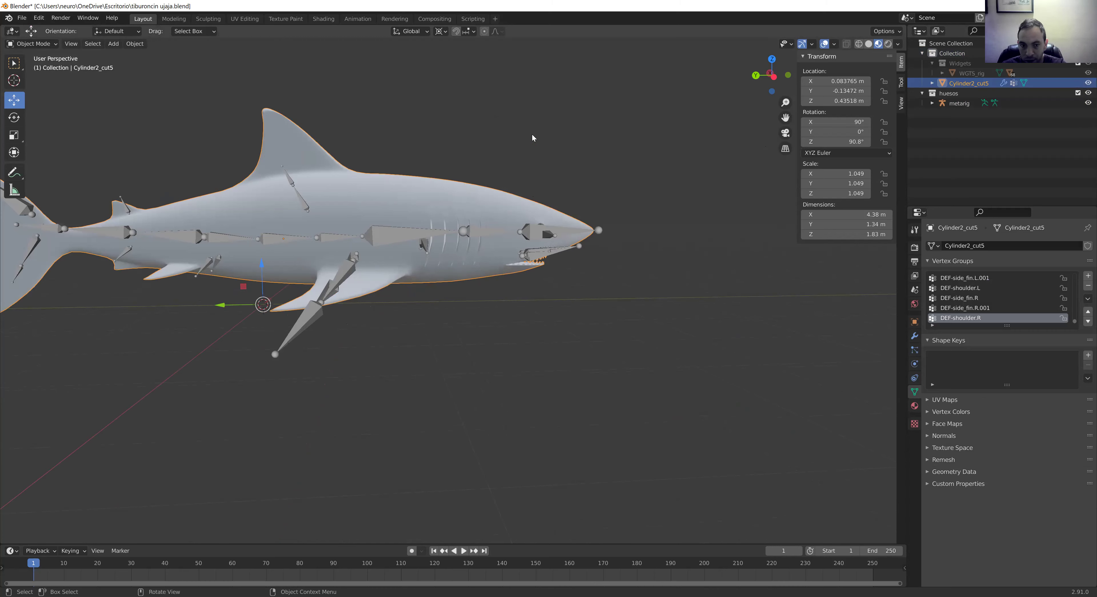
{"action": "left_click", "coordinate": [428, 239]}
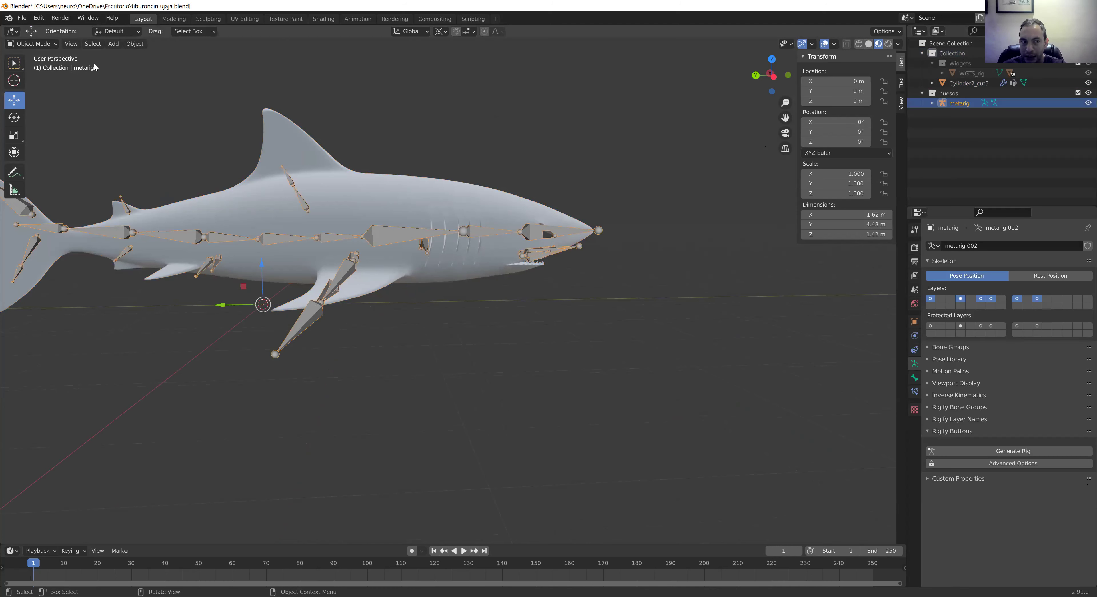
{"action": "left_click", "coordinate": [32, 44]}
Step: Put the metarig in Edit Mode and frame the tail and fin bones
{"action": "left_click", "coordinate": [26, 62]}
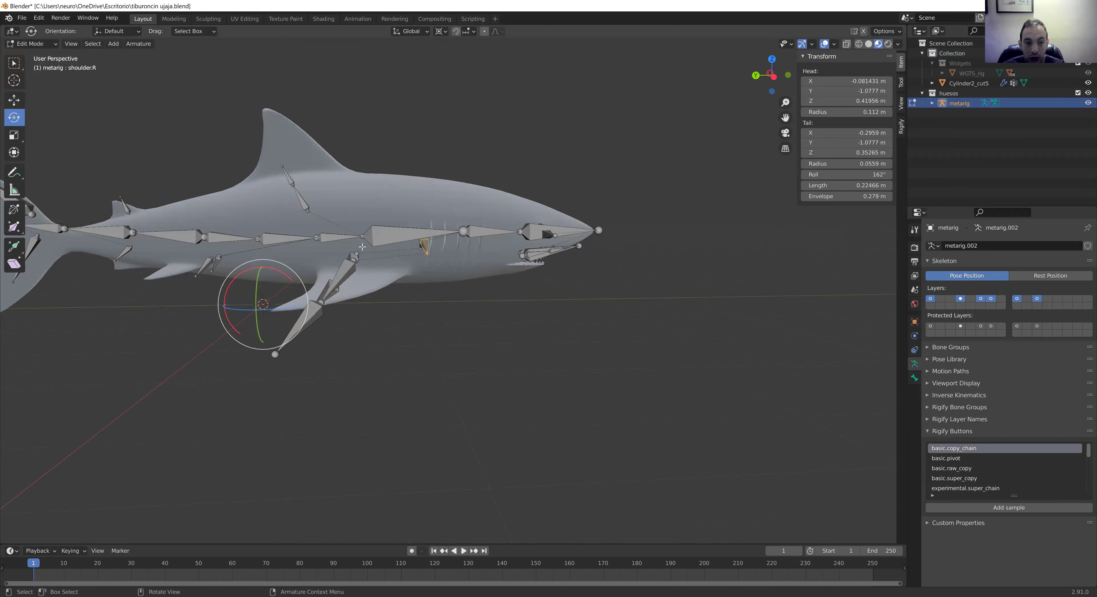
{"action": "middle_click_drag", "start_coordinate": [362, 246], "coordinate": [528, 282], "text": "shift"}
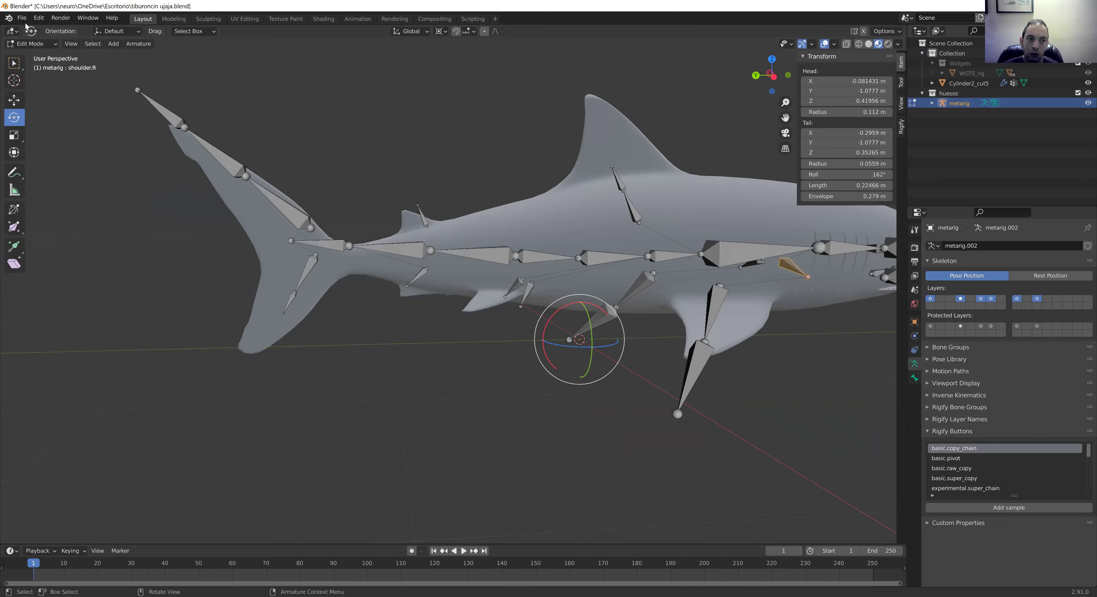
Step: Find Rigging: Rigify in the Preferences add-ons, re-enable it, and refresh the add-on list
{"action": "left_click", "coordinate": [39, 19]}
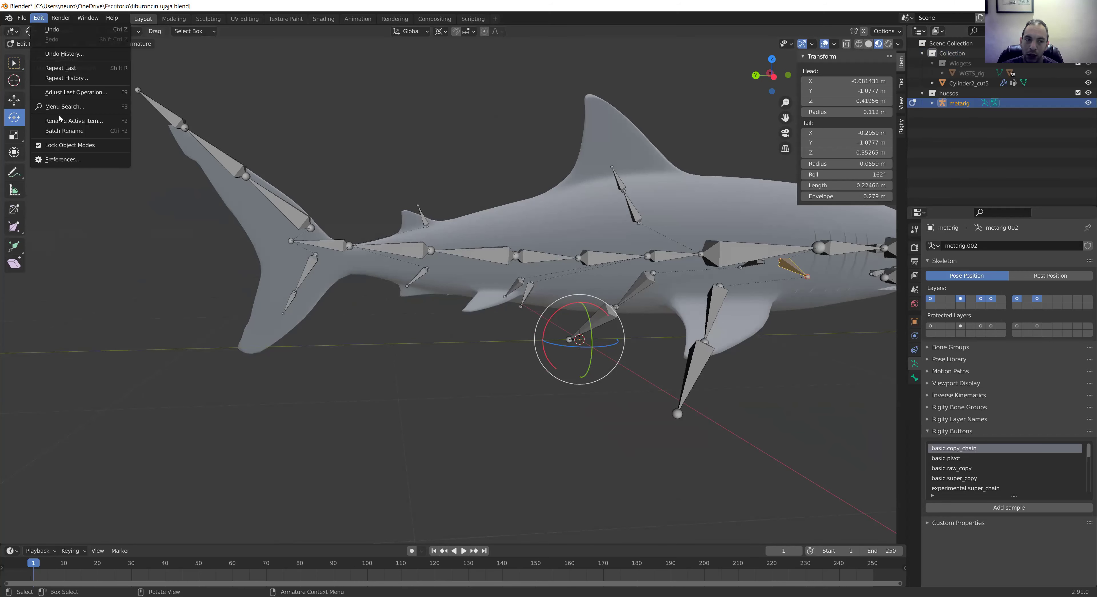
{"action": "left_click", "coordinate": [78, 159]}
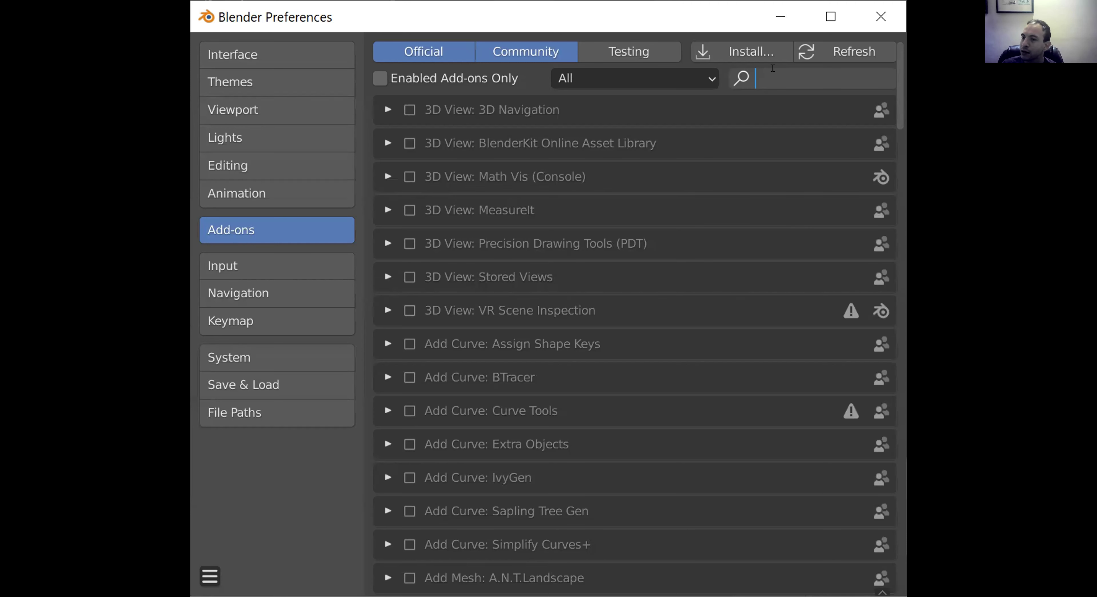
{"action": "type", "text": "ri"}
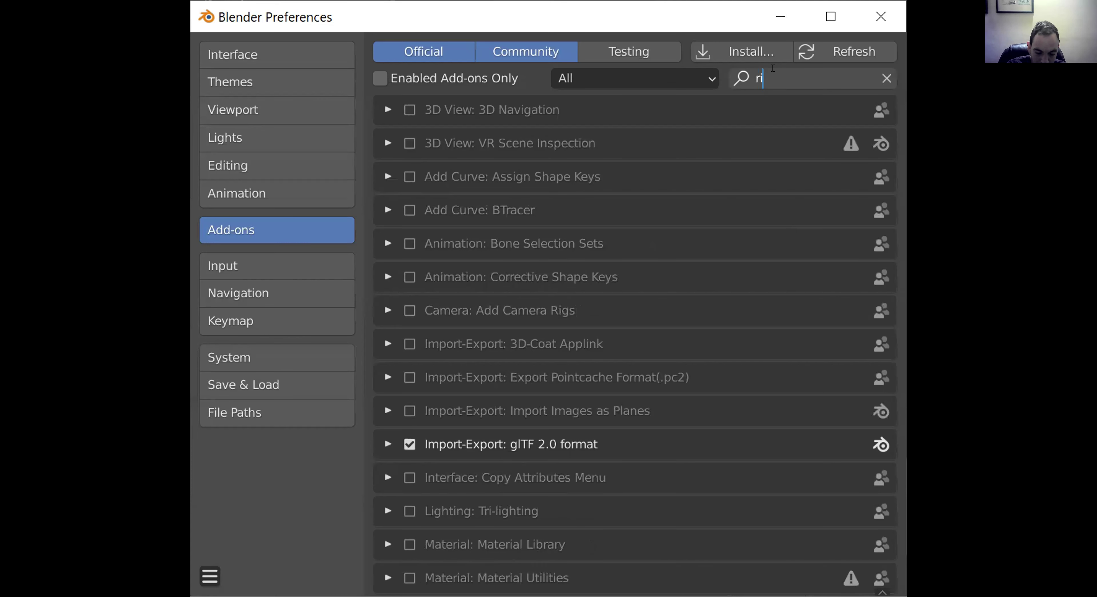
{"action": "type", "text": "gify"}
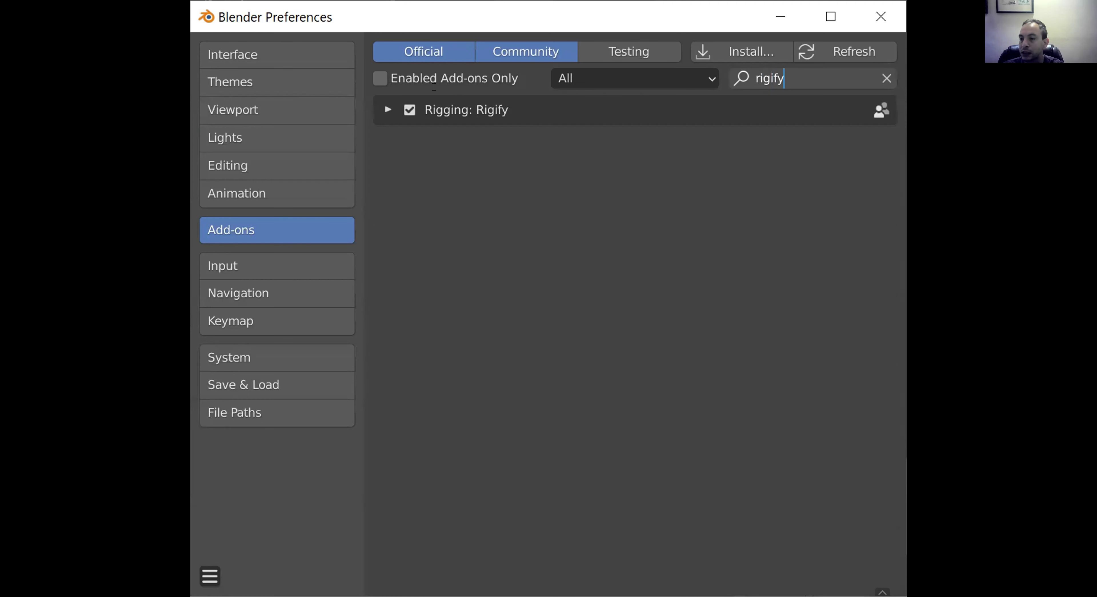
{"action": "left_click", "coordinate": [396, 112]}
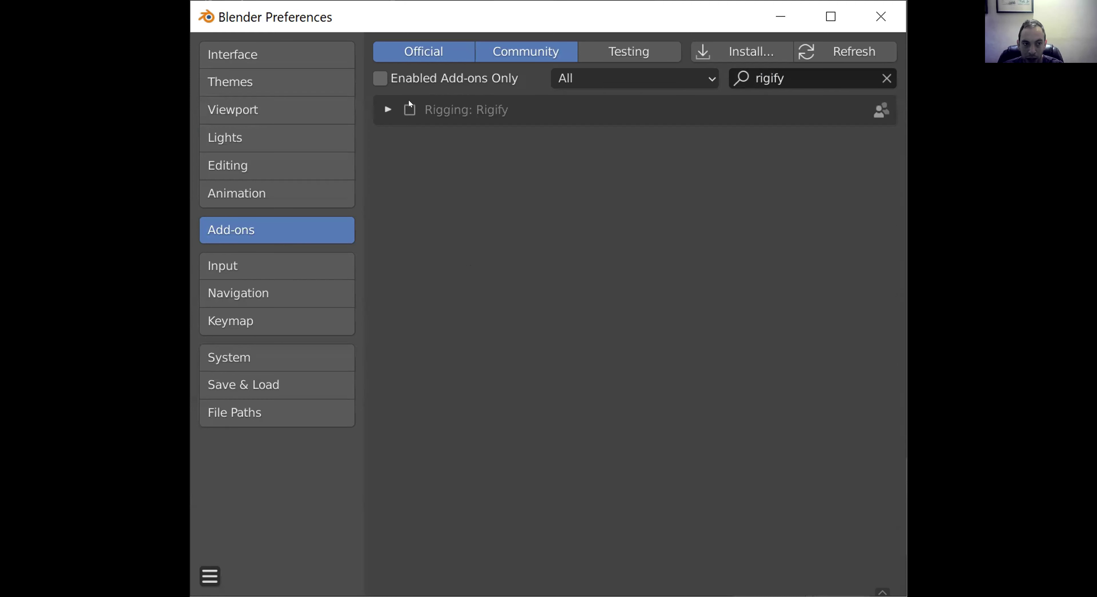
{"action": "left_click", "coordinate": [409, 110]}
{"action": "left_click", "coordinate": [846, 51]}
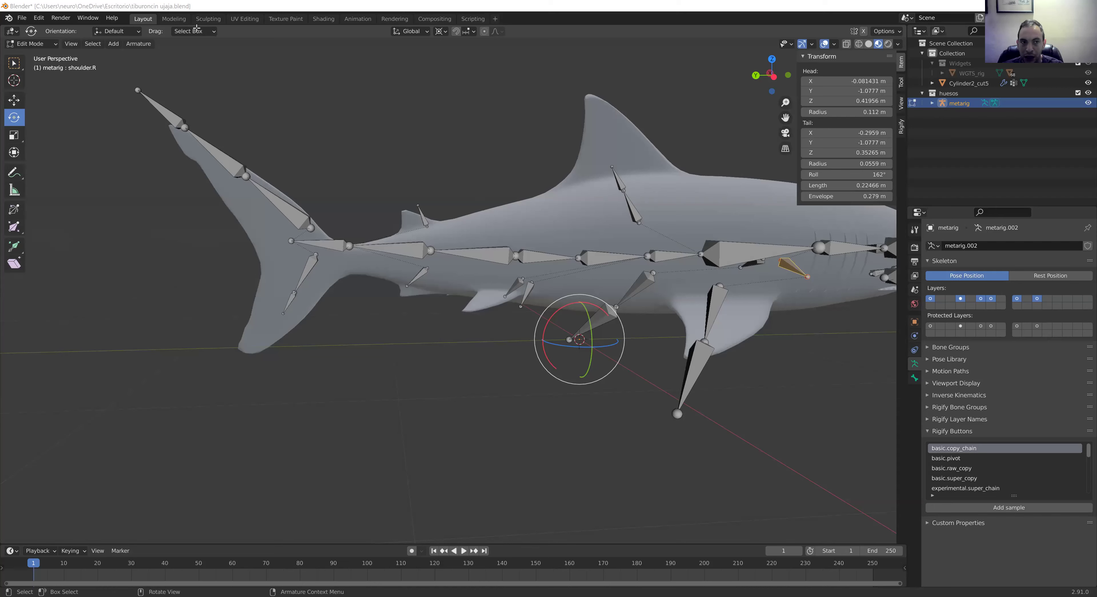
Step: Look through the Add menu and reopen the Blender preferences
{"action": "left_click", "coordinate": [116, 47]}
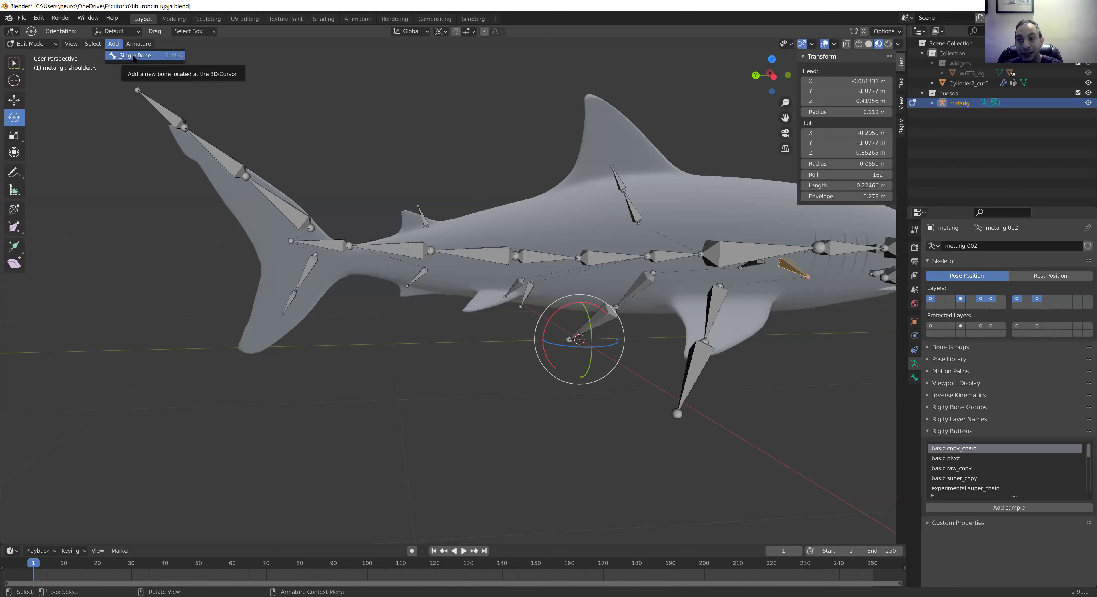
{"action": "left_click", "coordinate": [23, 19]}
{"action": "mouse_move", "coordinate": [39, 18]}
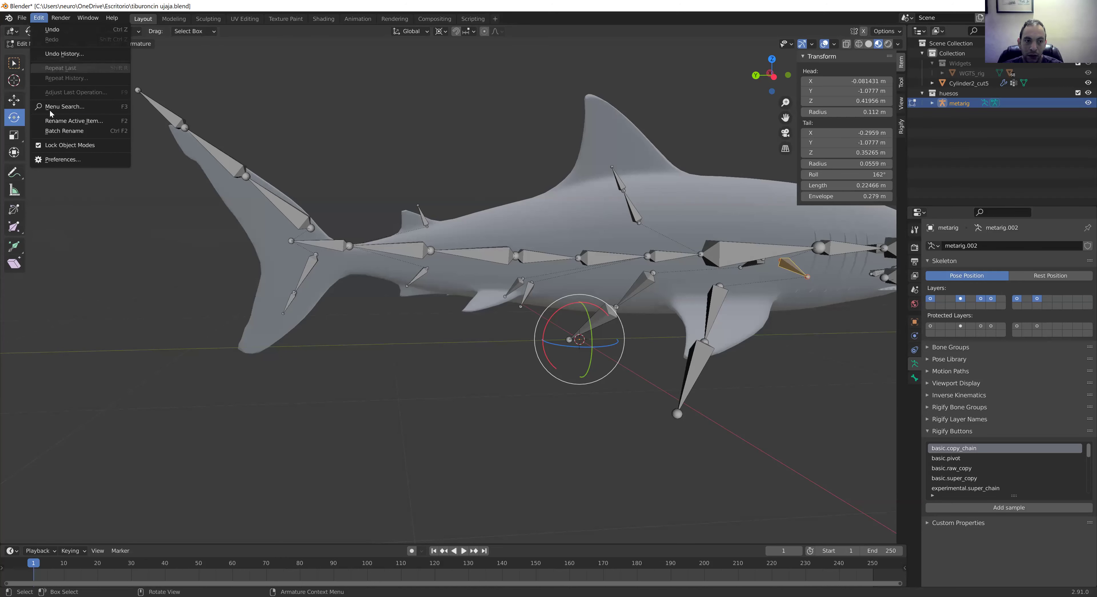
{"action": "left_click", "coordinate": [72, 159]}
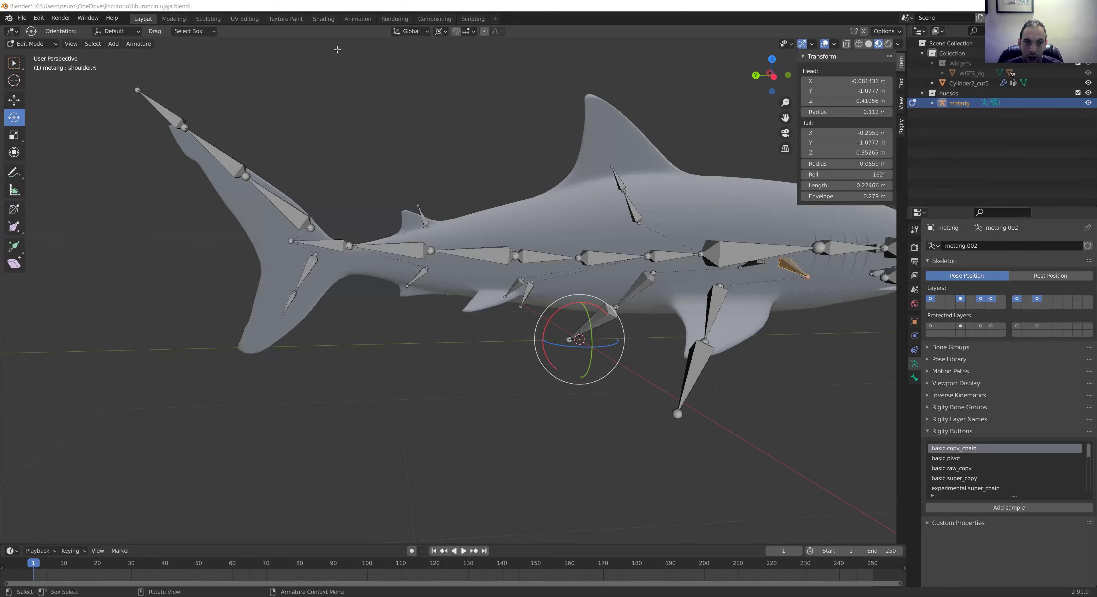
Step: Clear the bone selection and select the rearmost spine bone in the tail
{"action": "left_click", "coordinate": [348, 230]}
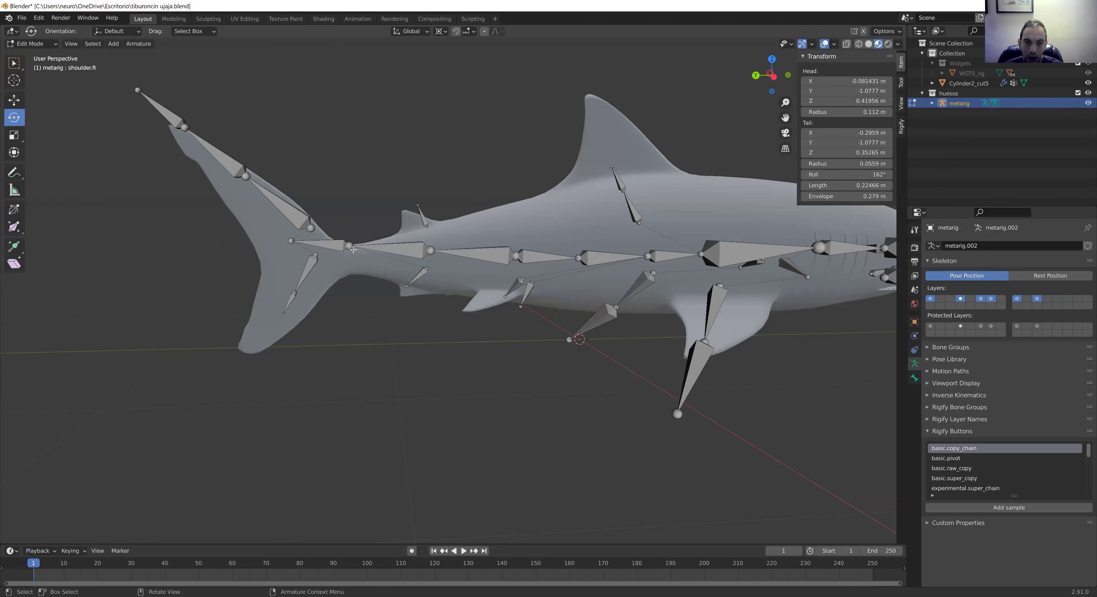
{"action": "left_click", "coordinate": [341, 246]}
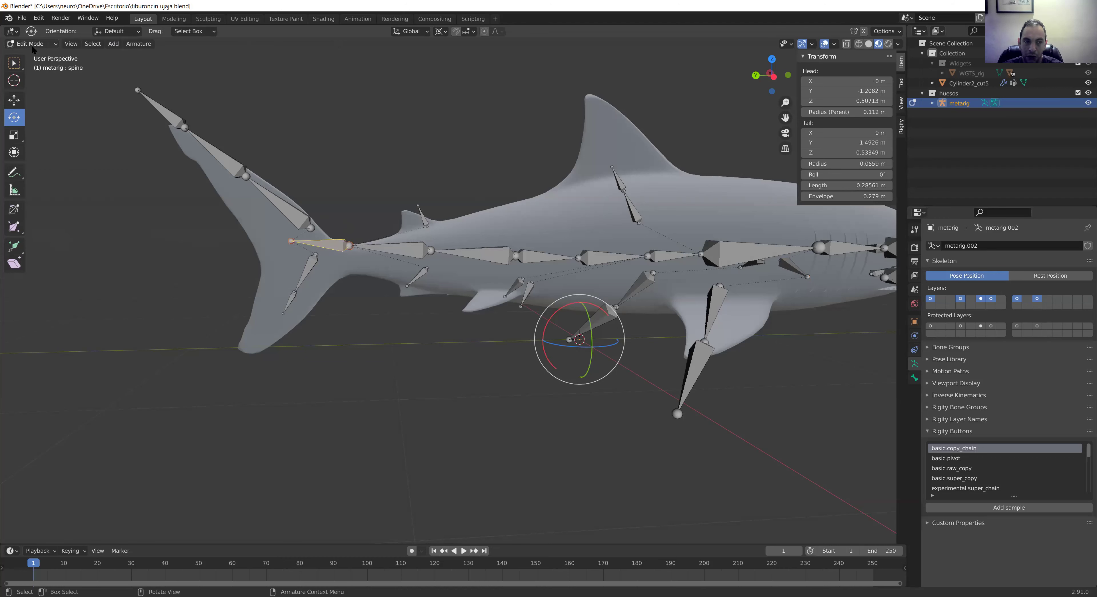
{"action": "left_click", "coordinate": [34, 45]}
Step: Return the metarig to Object Mode, browse the Add menu, and zoom out slightly
{"action": "left_click", "coordinate": [39, 47]}
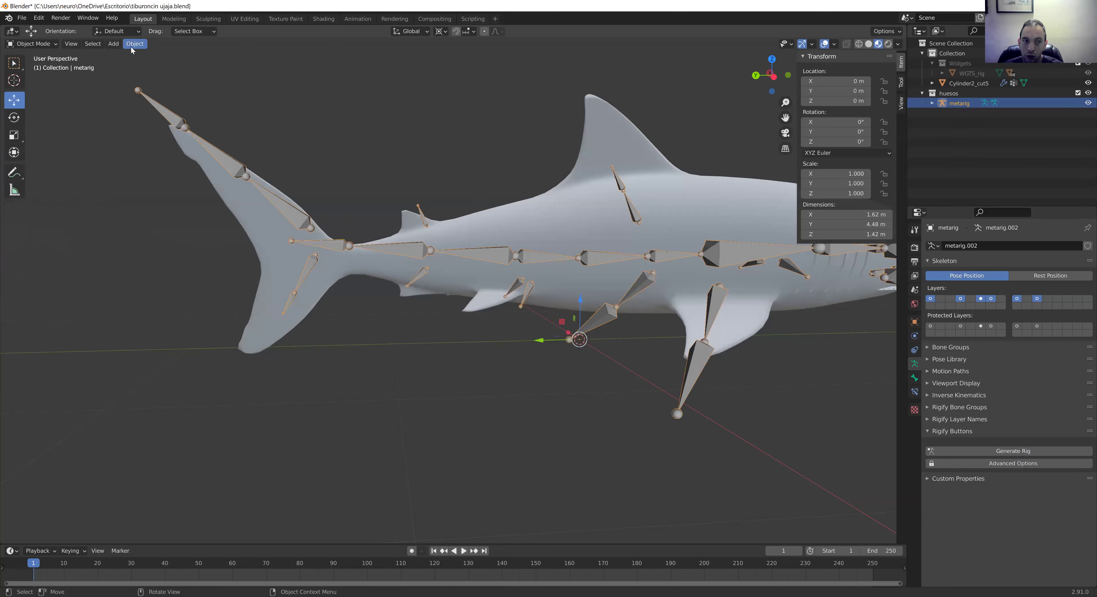
{"action": "left_click", "coordinate": [113, 43]}
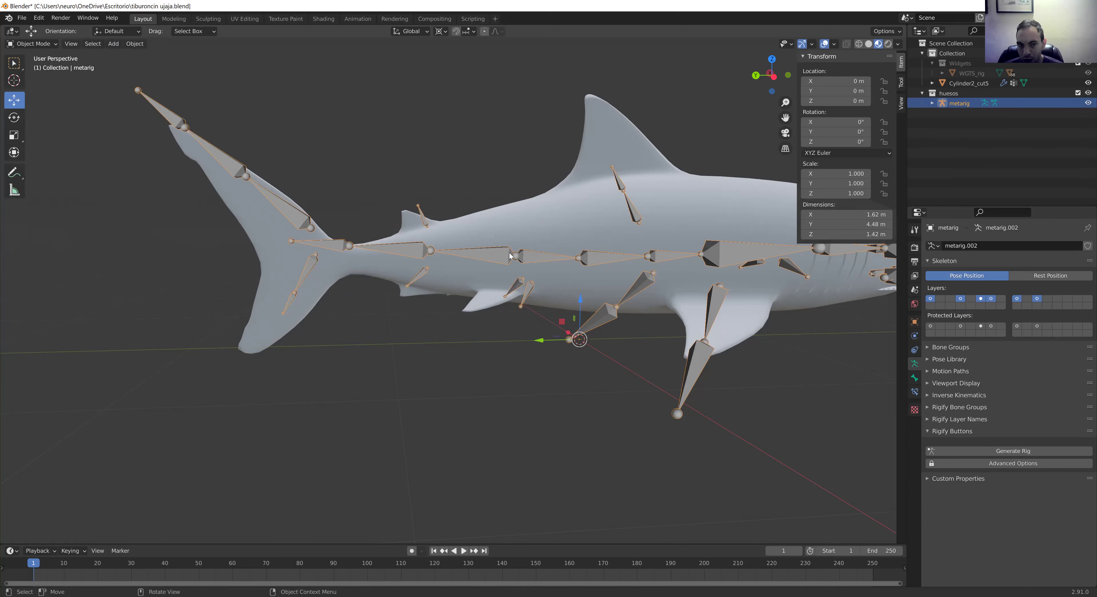
{"action": "scroll", "coordinate": [510, 256], "scroll_direction": "down", "scroll_amount": 1}
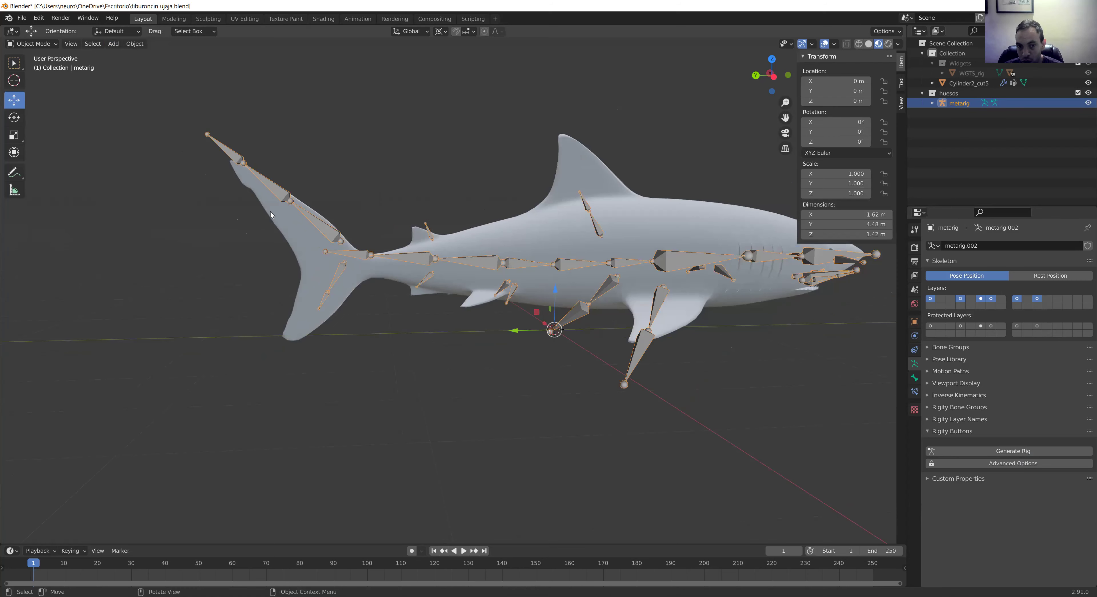
{"action": "left_click", "coordinate": [34, 44]}
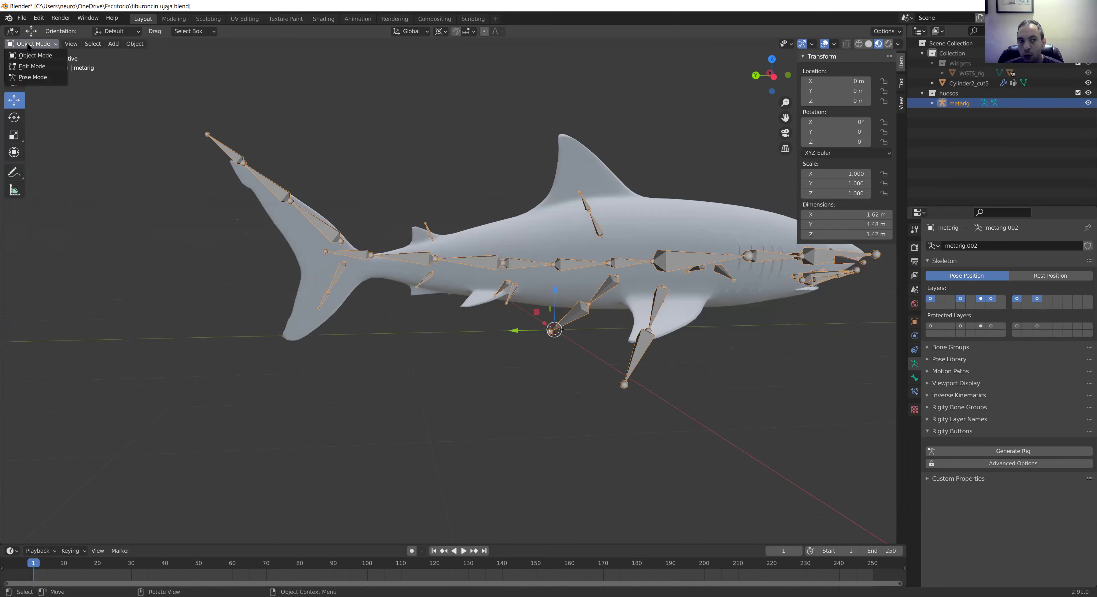
Step: Switch the metarig to Edit Mode and select all its bones
{"action": "left_click", "coordinate": [27, 66]}
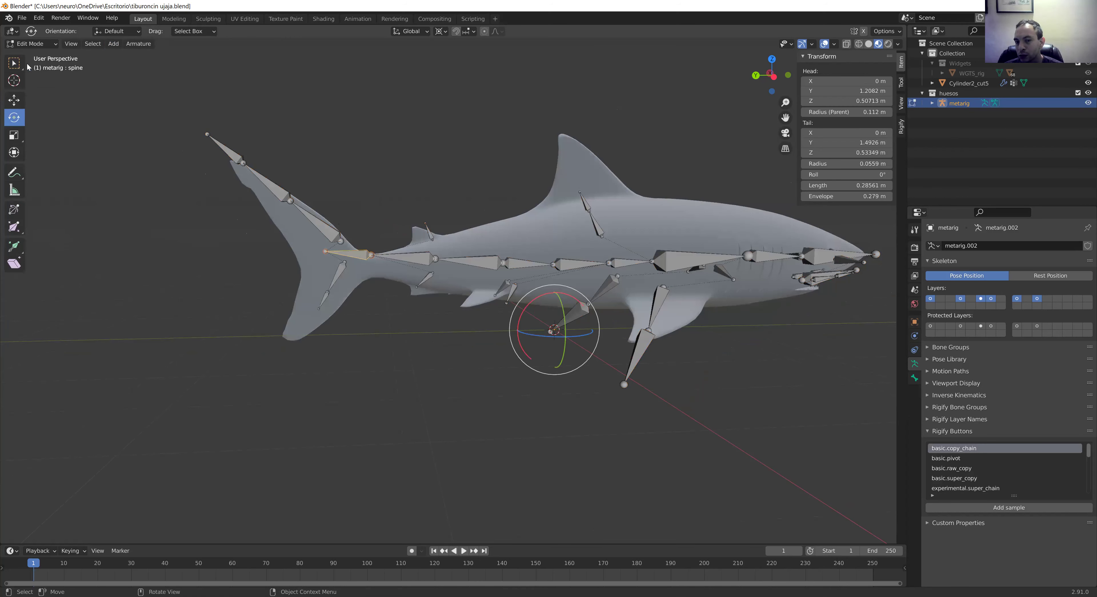
{"action": "key", "text": "a"}
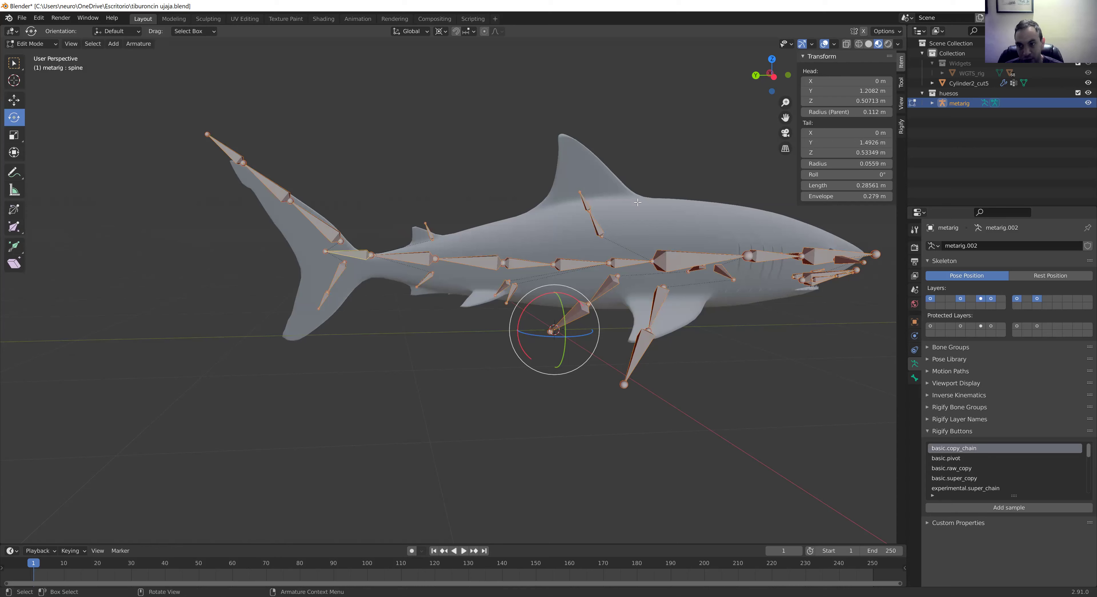
{"action": "scroll", "coordinate": [591, 276], "scroll_direction": "down", "scroll_amount": 1}
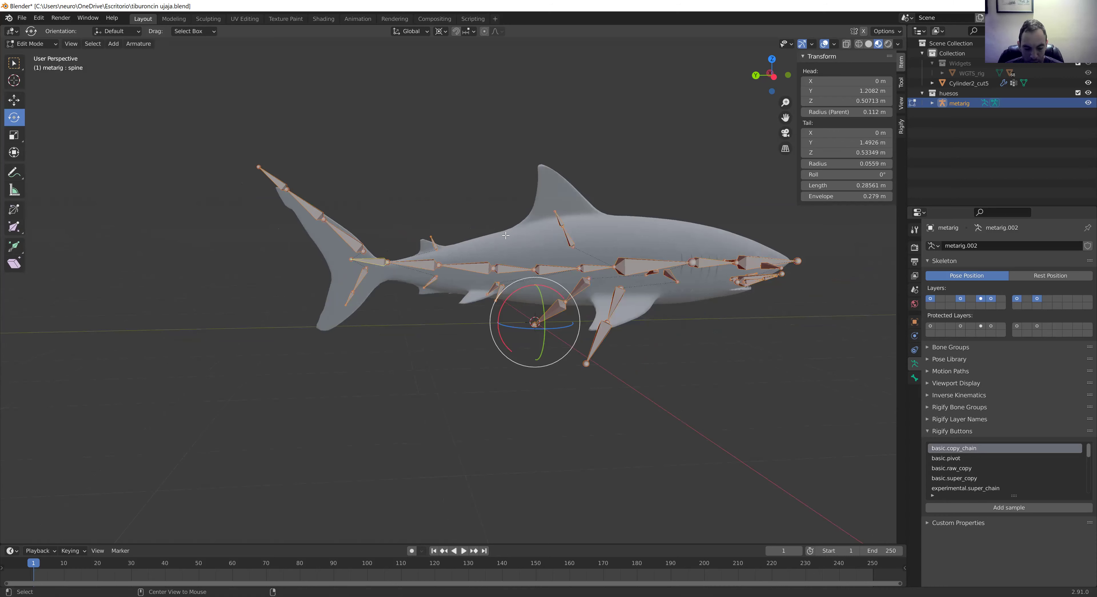
Step: Cycle through the numpad views and settle on a straight Left Orthographic view
{"action": "middle_click_drag", "start_coordinate": [590, 243], "coordinate": [456, 258], "text": "alt"}
{"action": "key", "text": "ctrl+KP_3"}
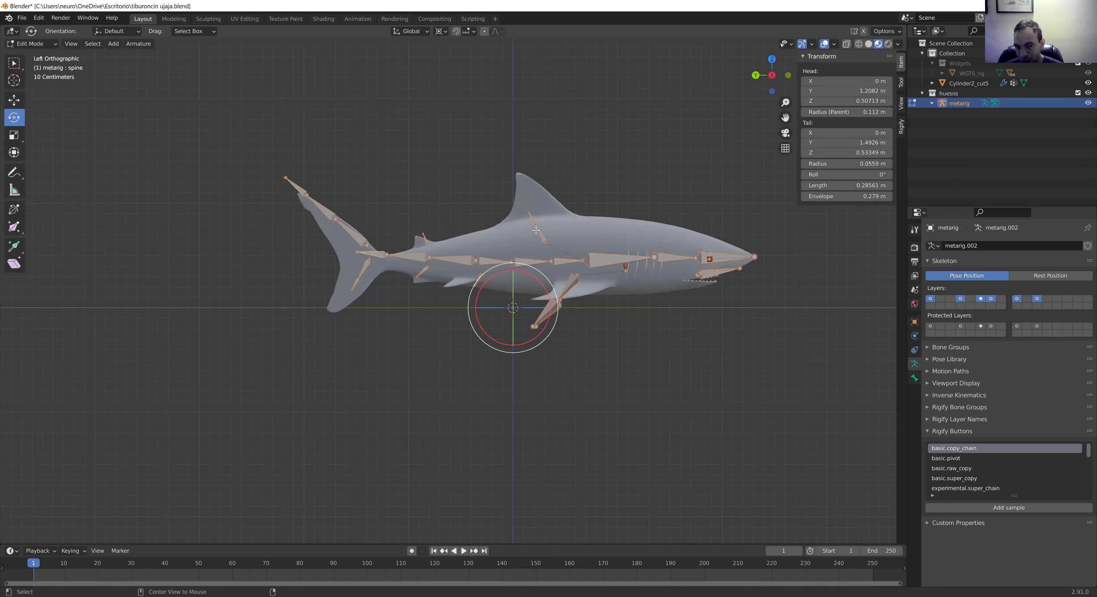
{"action": "key", "text": "KP_1"}
{"action": "key", "text": "ctrl+KP_1"}
{"action": "key", "text": "KP_7"}
{"action": "key", "text": "KP_1"}
{"action": "key", "text": "KP_3"}
{"action": "key", "text": "KP_7"}
{"action": "key", "text": "KP_1"}
{"action": "key", "text": "ctrl+KP_3"}
{"action": "key", "text": "KP_7"}
{"action": "key", "text": "KP_1"}
{"action": "key", "text": "ctrl+KP_3"}
{"action": "key", "text": "KP_7"}
{"action": "key", "text": "ctrl+KP_3"}
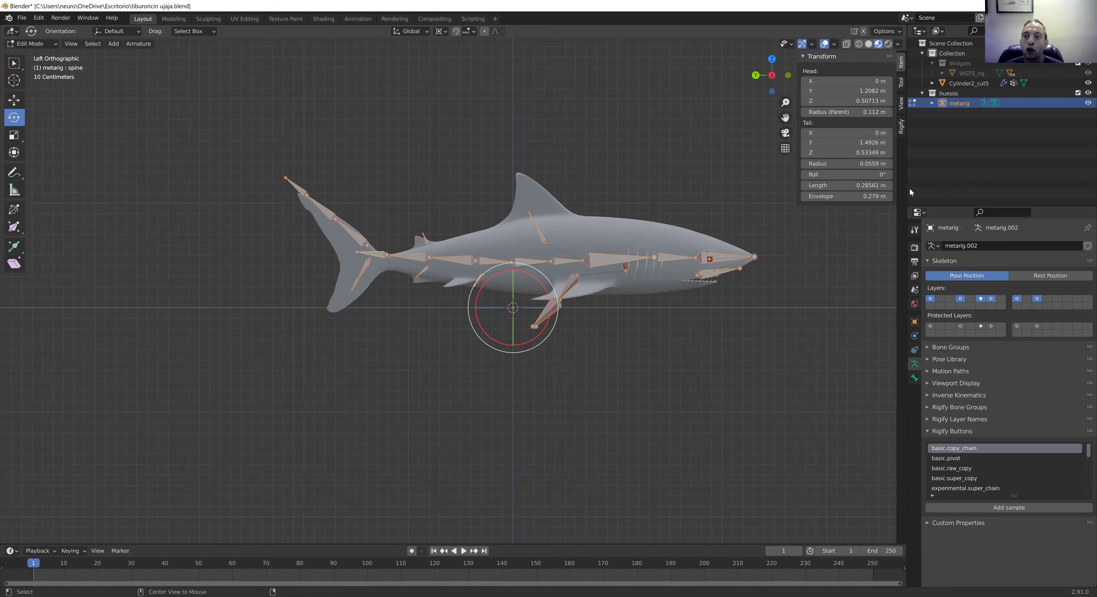
{"action": "key", "text": "KP_7"}
{"action": "key", "text": "ctrl+KP_3"}
{"action": "key", "text": "KP_1"}
{"action": "key", "text": "ctrl+KP_3"}
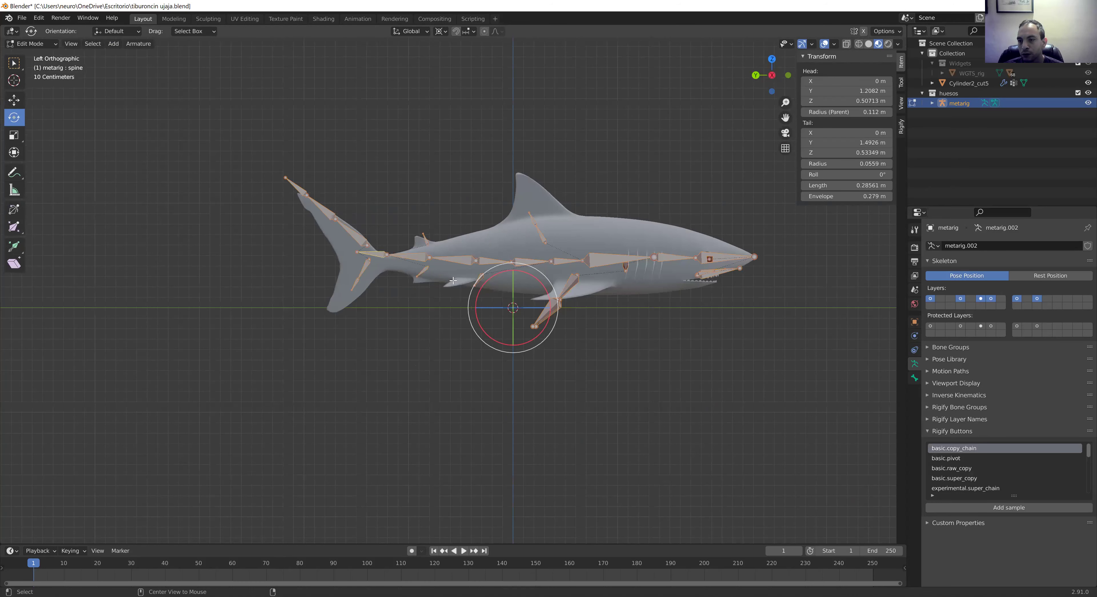
{"action": "key", "text": "KP_7"}
{"action": "key", "text": "ctrl+KP_3"}
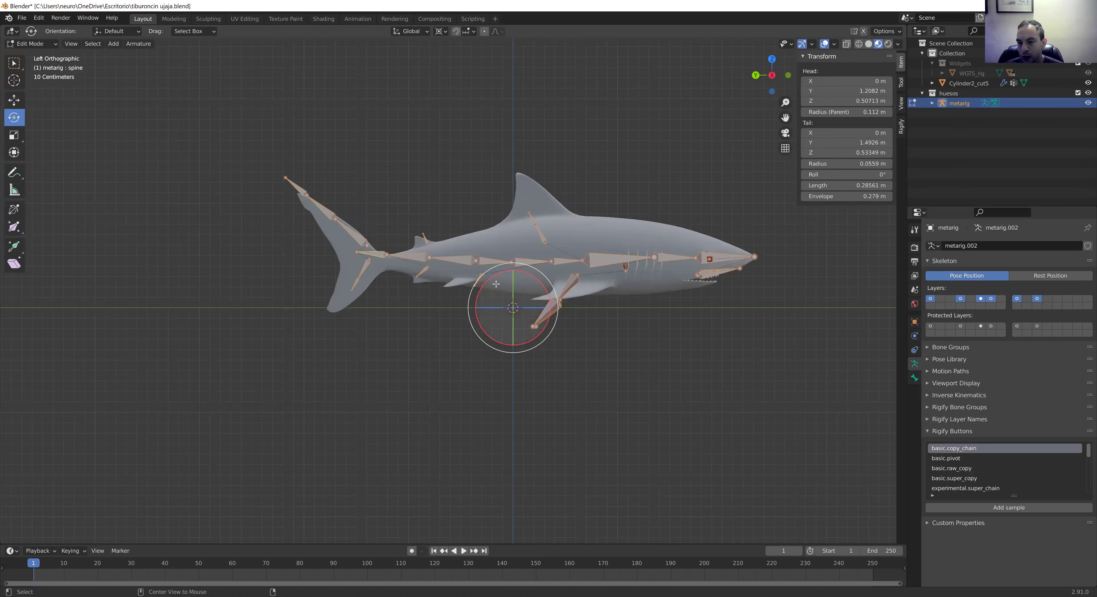
{"action": "key", "text": "ctrl+KP_7"}
{"action": "key", "text": "ctrl+KP_3"}
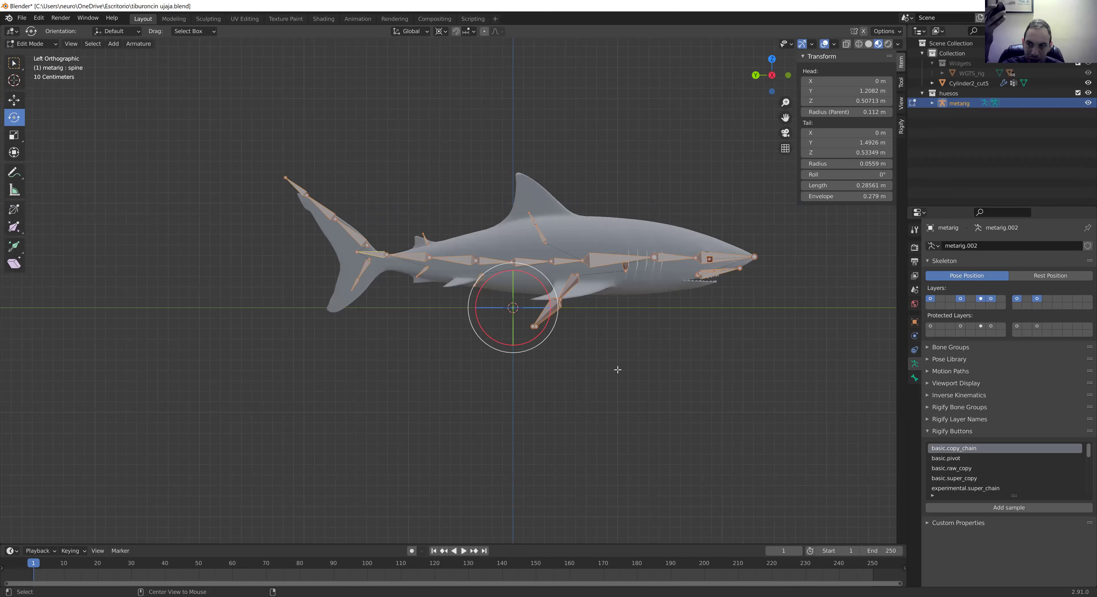
Step: Recentre the view so the whole shark is framed in the side view
{"action": "key", "text": "Left"}
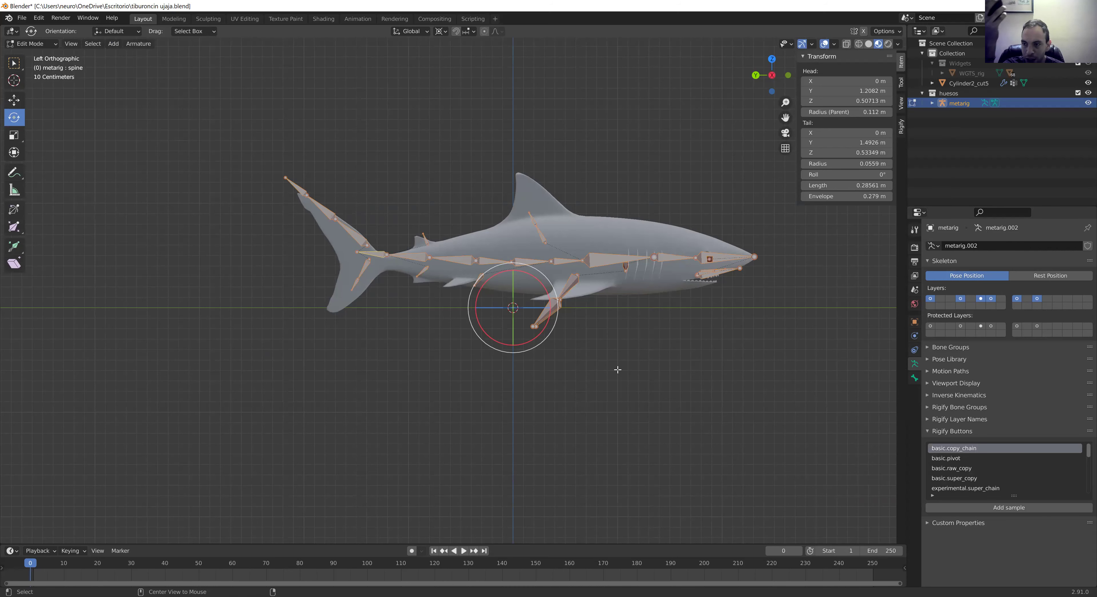
{"action": "middle_click", "coordinate": [617, 369], "text": "alt"}
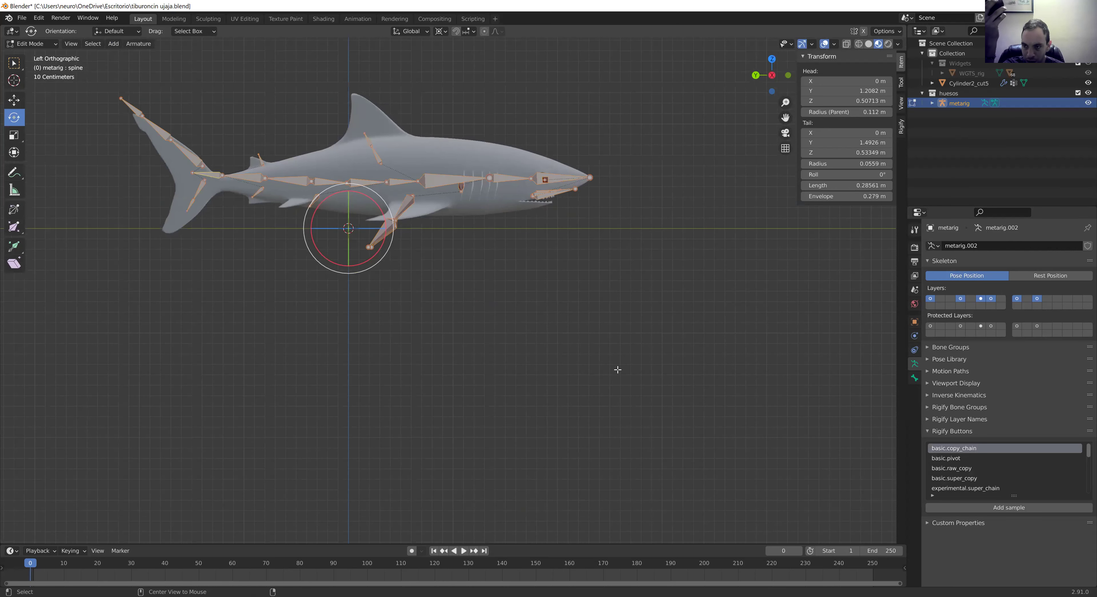
{"action": "middle_click", "coordinate": [618, 369], "text": "alt"}
{"action": "scroll", "coordinate": [618, 369], "scroll_direction": "down", "scroll_amount": 5, "text": "alt"}
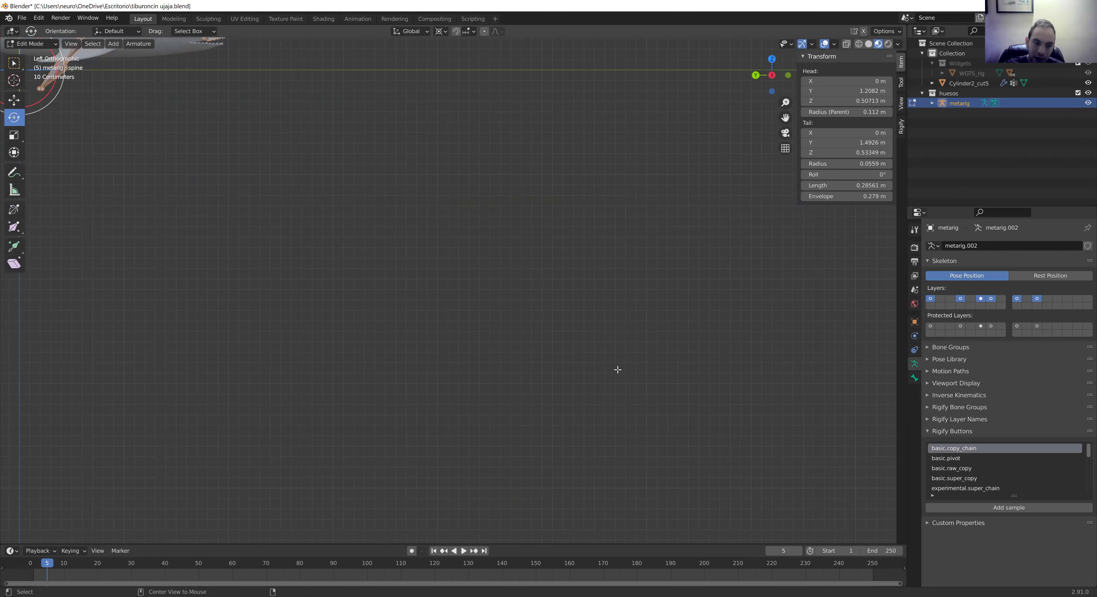
{"action": "scroll", "coordinate": [472, 332], "scroll_direction": "up", "scroll_amount": 4, "text": "alt"}
{"action": "scroll", "coordinate": [210, 294], "scroll_direction": "up", "scroll_amount": 1, "text": "alt"}
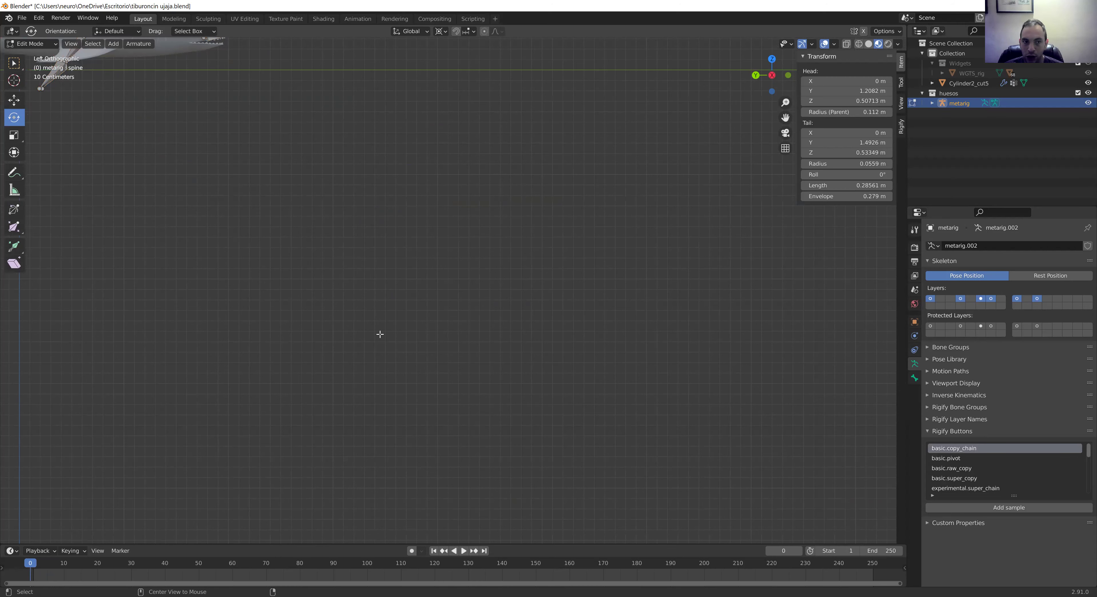
{"action": "key", "text": "shift+c"}
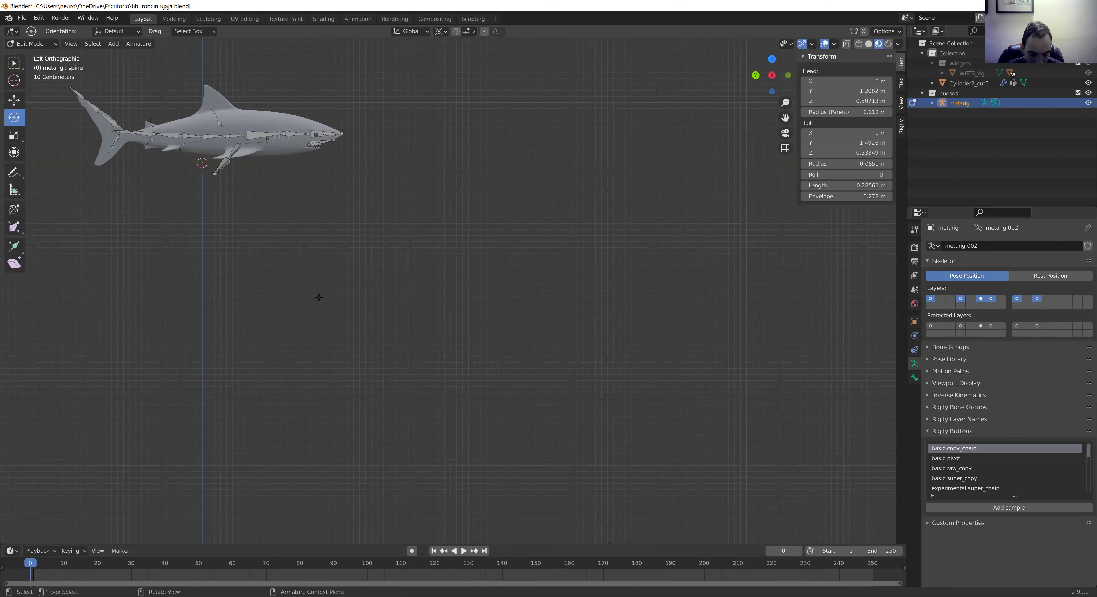
{"action": "key", "text": "shift"}
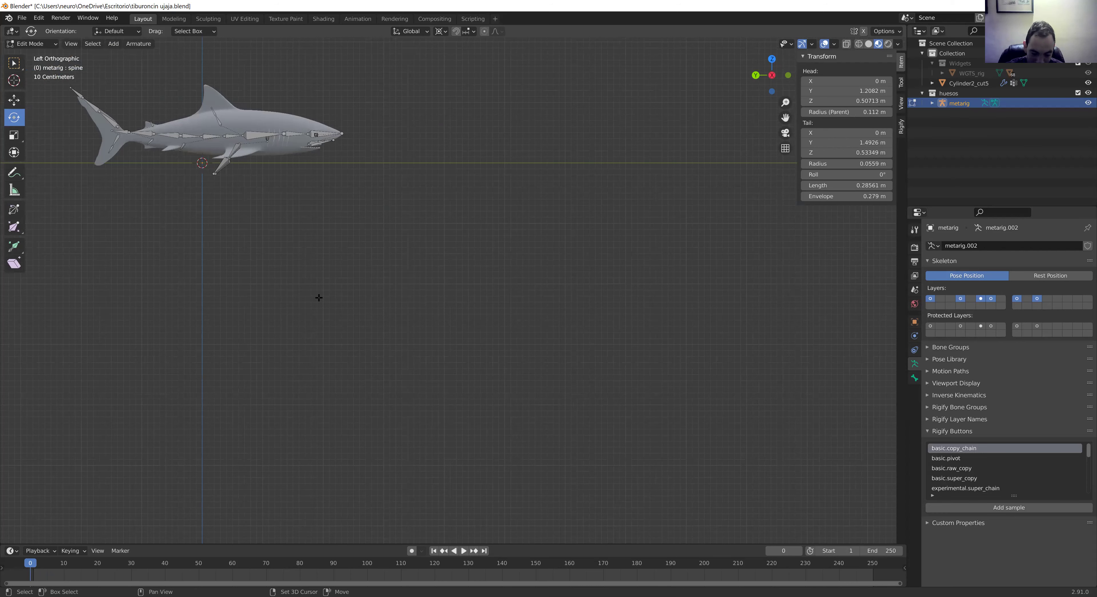
{"action": "key", "text": "shift+c"}
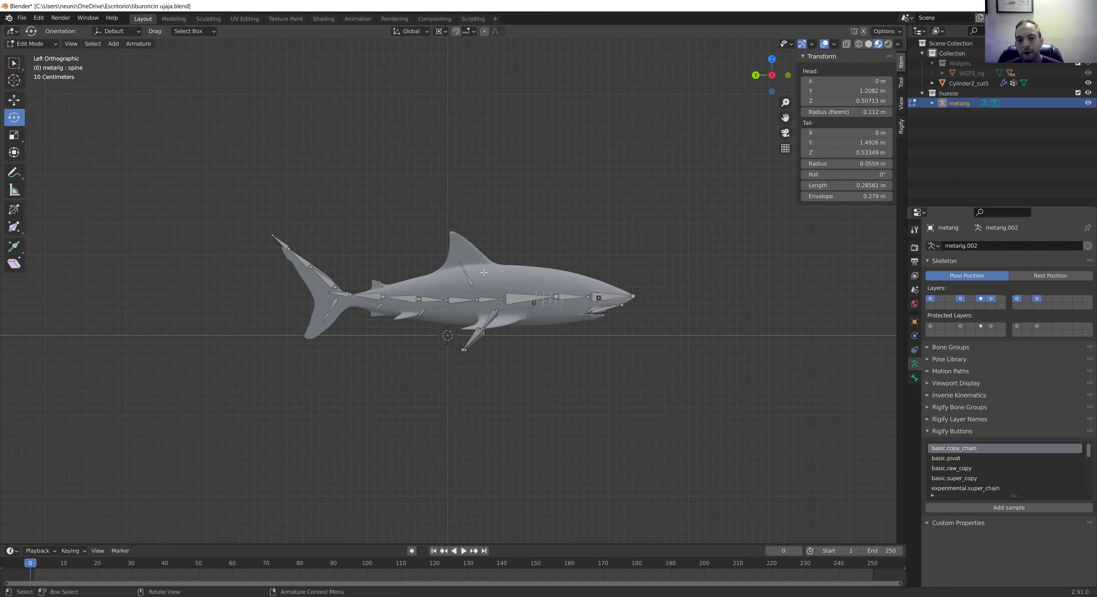
Step: Select the spine.003 bone mid-body and choose the Select Box tool
{"action": "scroll", "coordinate": [486, 274], "scroll_direction": "up", "scroll_amount": 3}
{"action": "left_click", "coordinate": [410, 306]}
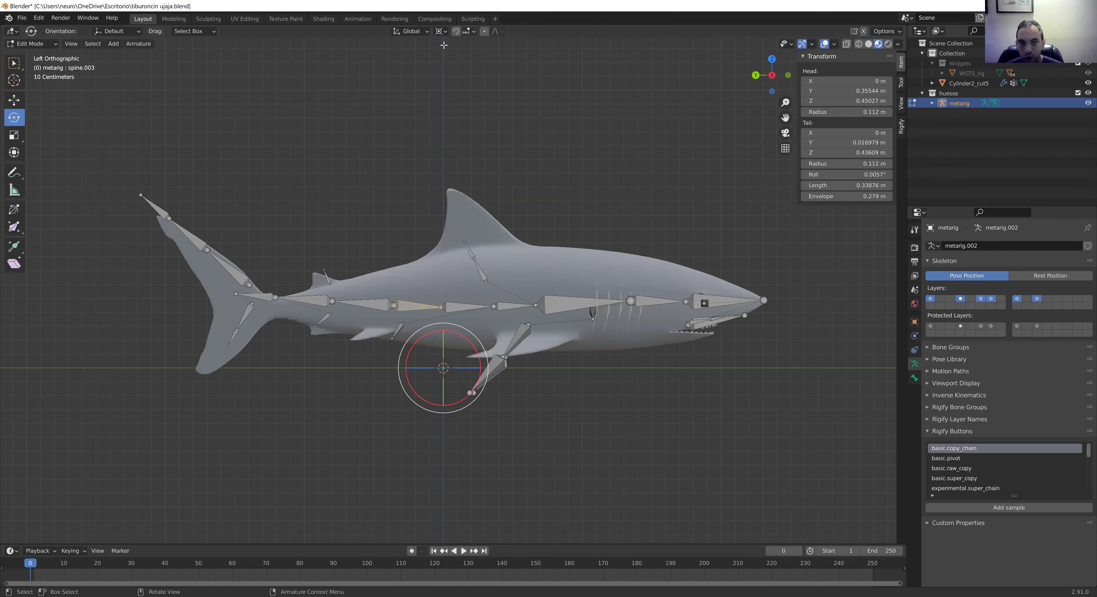
{"action": "left_click", "coordinate": [16, 68]}
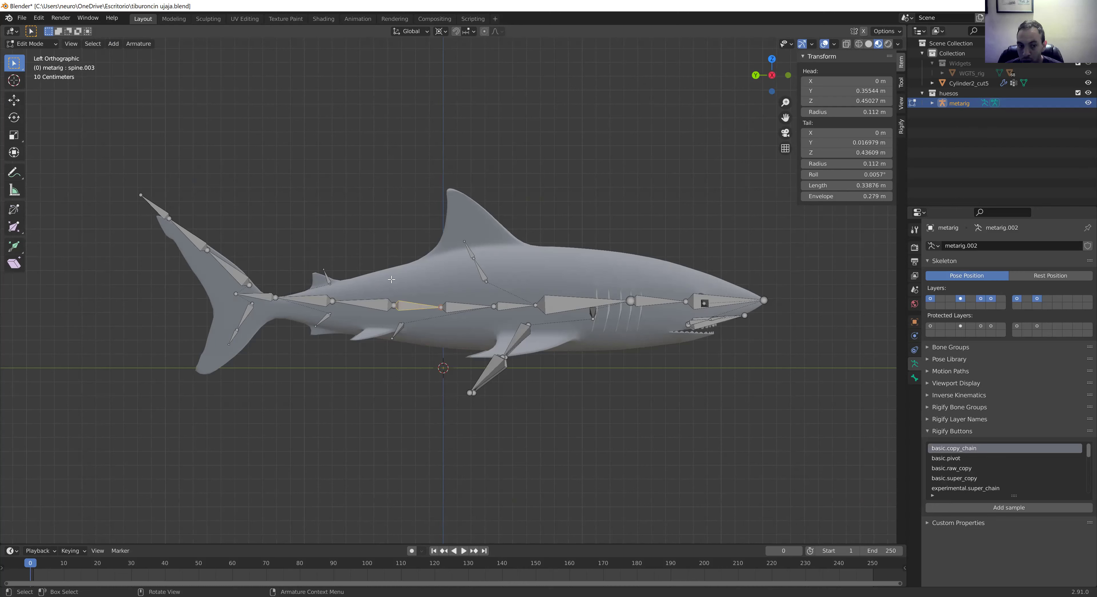
Step: Lower all metarig bones so spine.002's head sits at Z 0.39887 m, then view from the front
{"action": "left_click", "coordinate": [365, 300]}
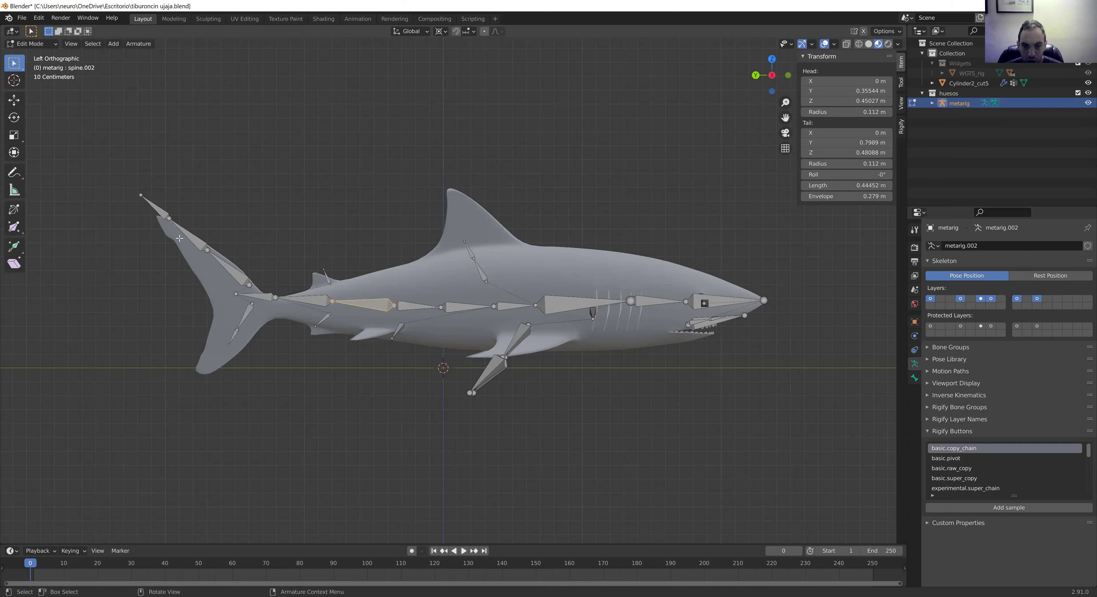
{"action": "key", "text": "a"}
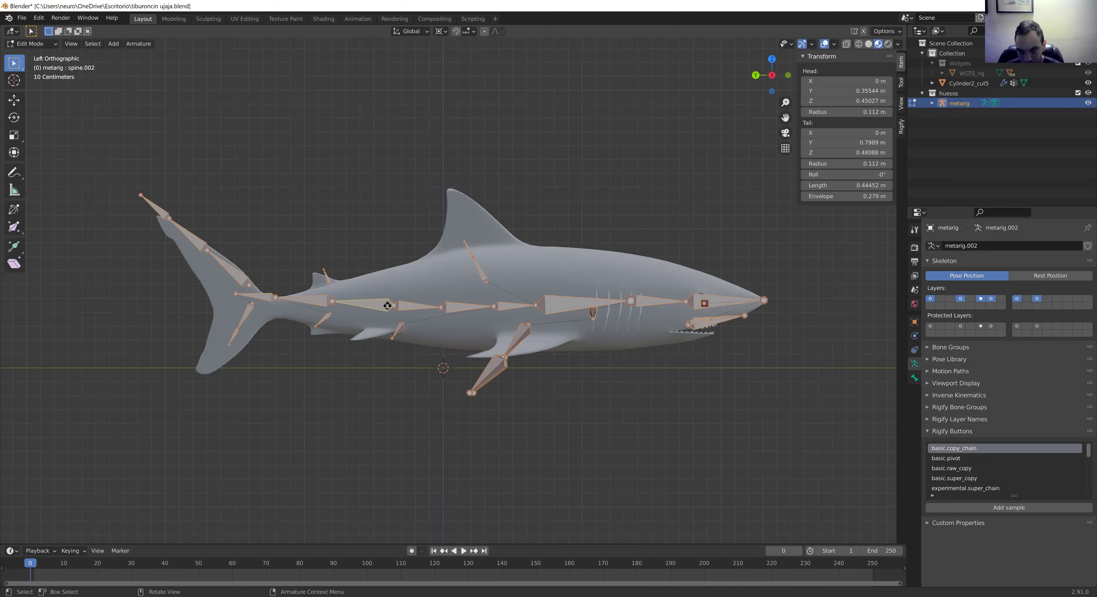
{"action": "key", "text": "g"}
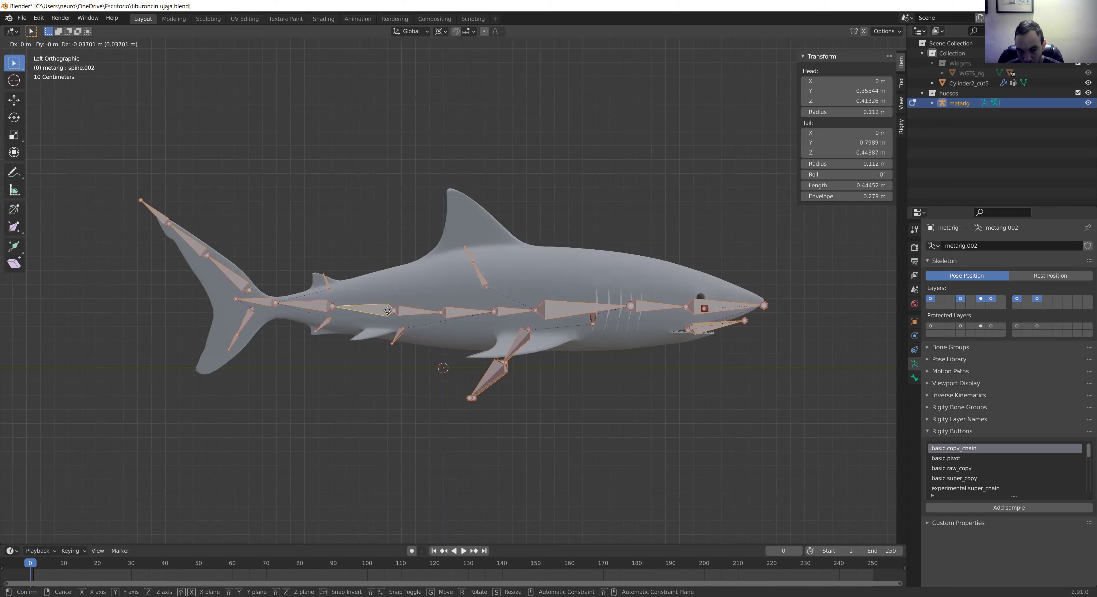
{"action": "left_click", "coordinate": [387, 312]}
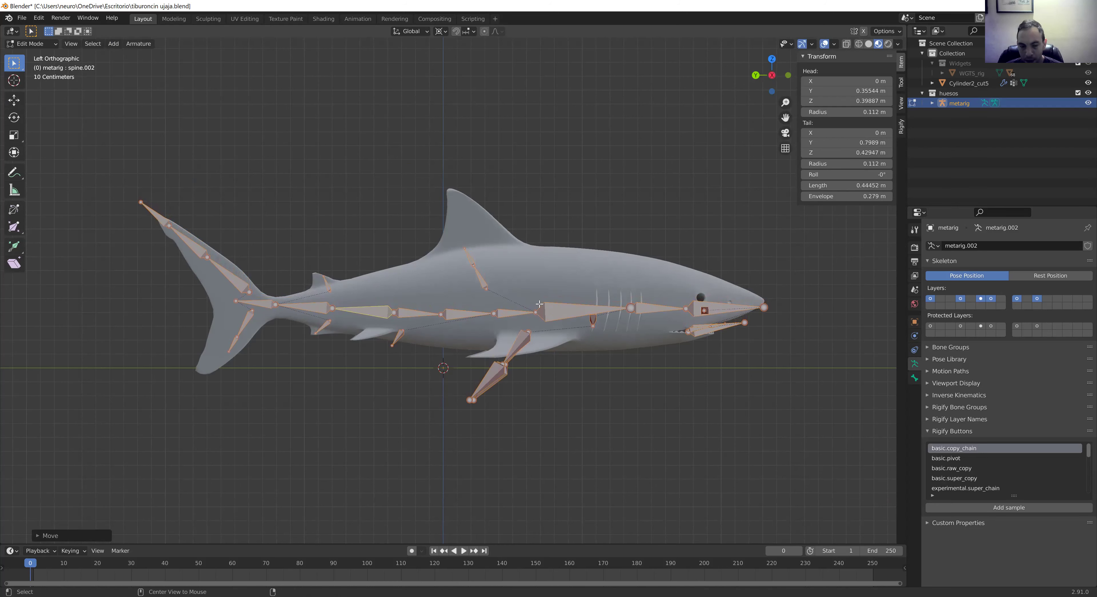
{"action": "key", "text": "KP_1"}
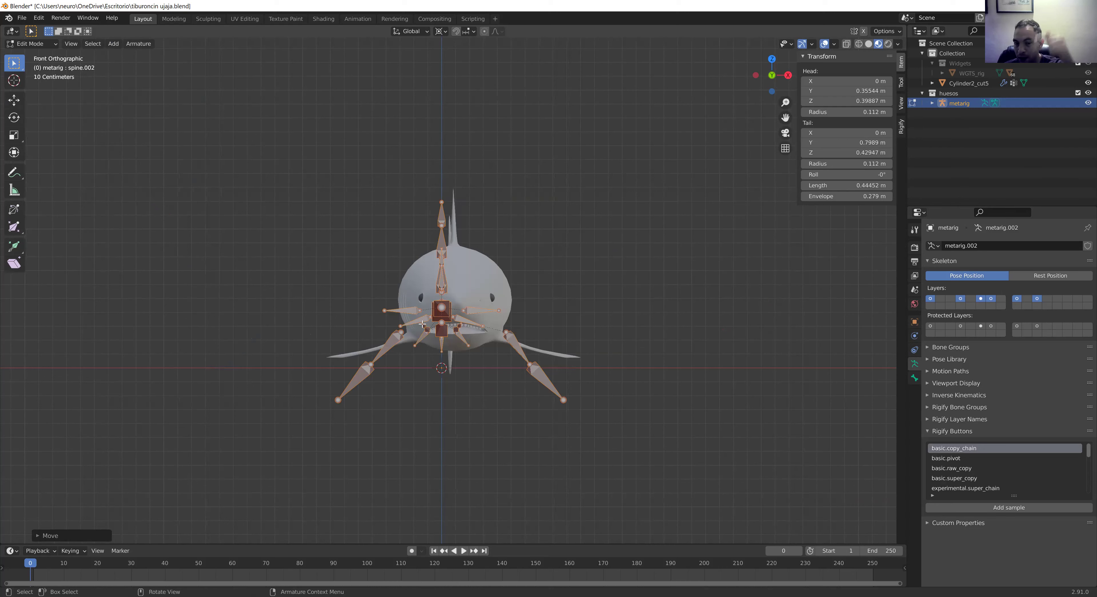
Step: Shift the selected bones sideways and inspect them from above and behind
{"action": "key", "text": "g"}
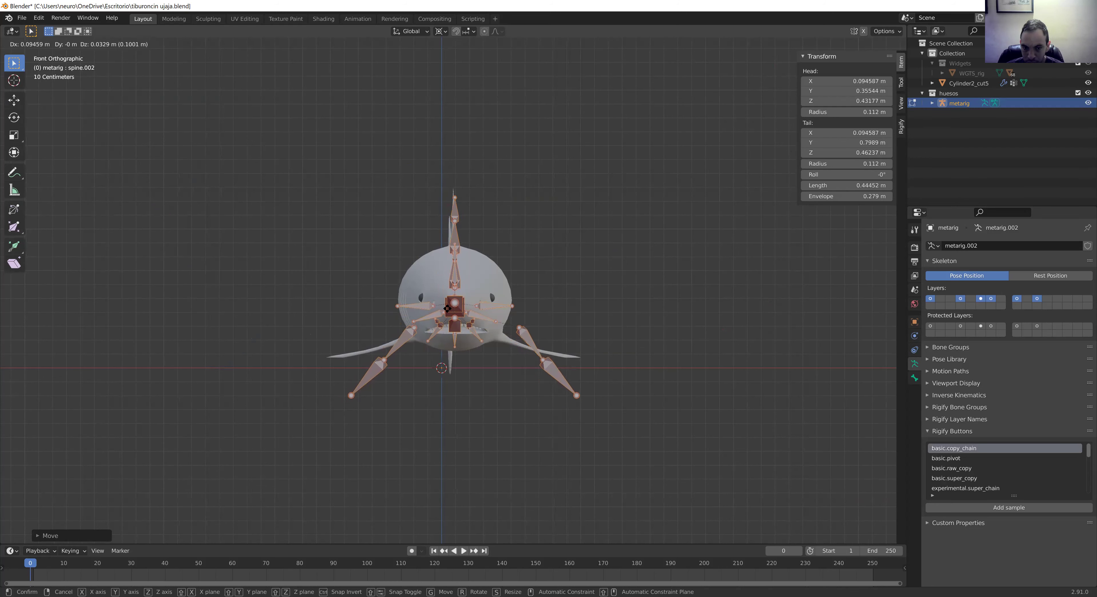
{"action": "left_click", "coordinate": [452, 308]}
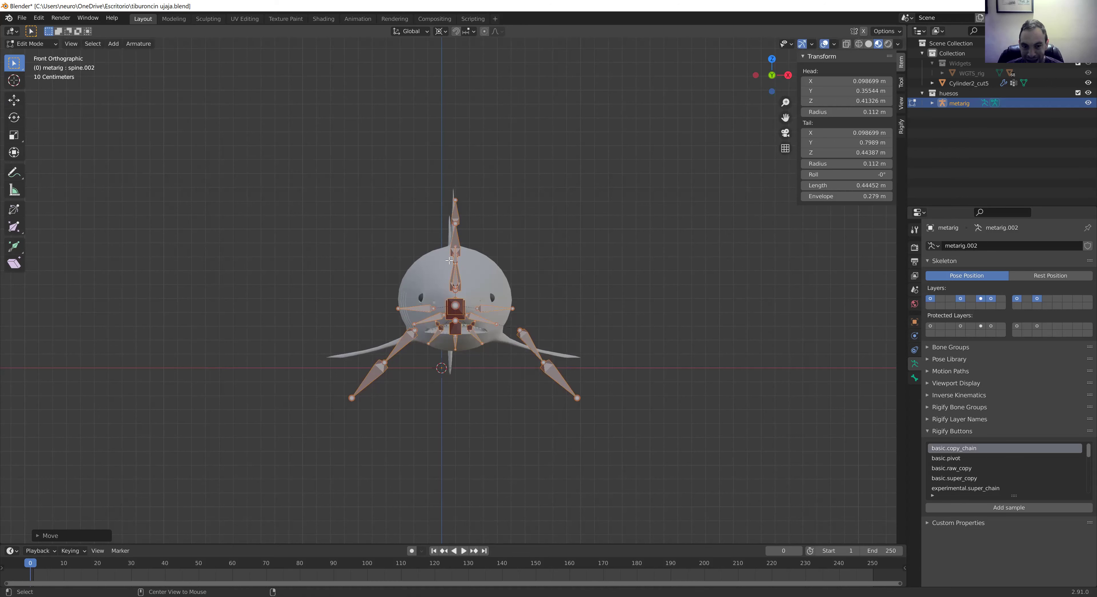
{"action": "key", "text": "KP_7"}
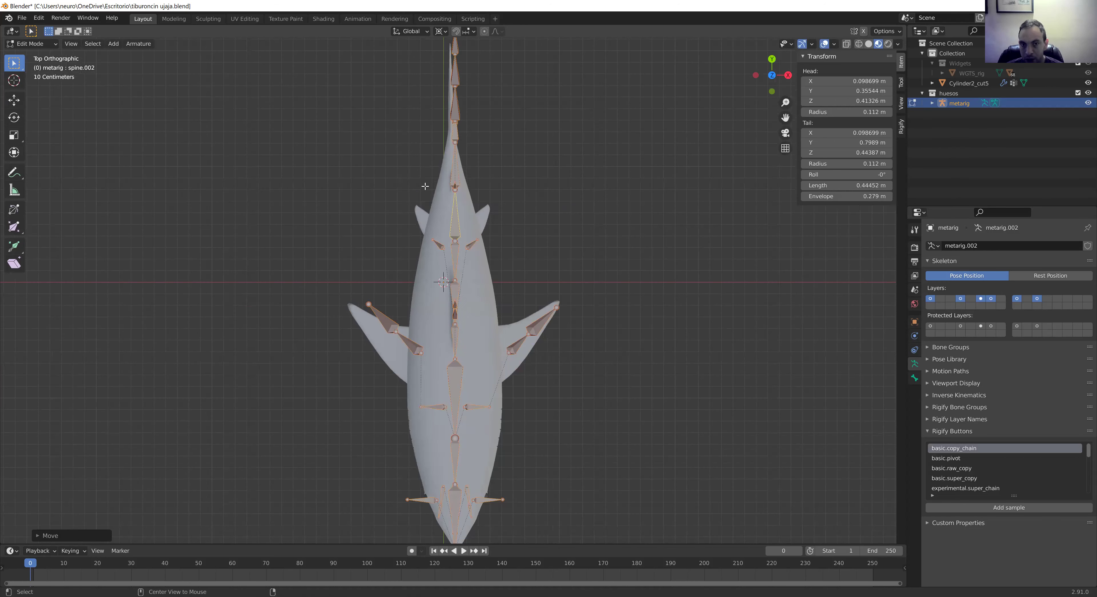
{"action": "middle_click_drag", "start_coordinate": [426, 186], "coordinate": [427, 246], "text": "alt"}
{"action": "middle_click_drag", "start_coordinate": [456, 331], "coordinate": [456, 361], "text": "alt"}
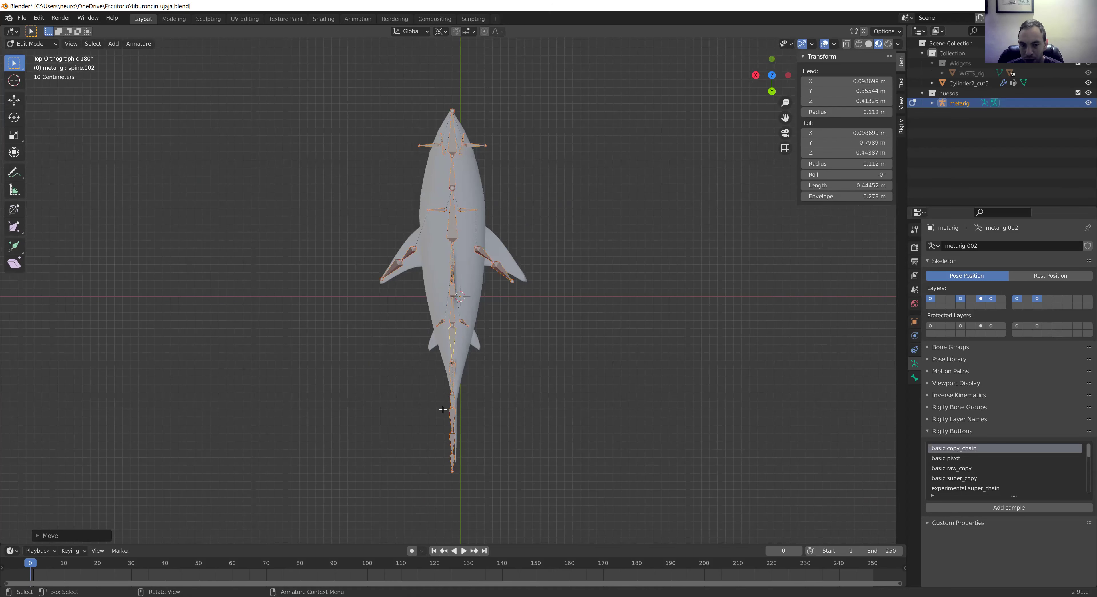
Step: Zoom in on the tail bones and return to the left side view
{"action": "scroll", "coordinate": [443, 410], "scroll_direction": "up", "scroll_amount": 2}
{"action": "middle_click_drag", "start_coordinate": [442, 410], "coordinate": [482, 342], "text": "shift"}
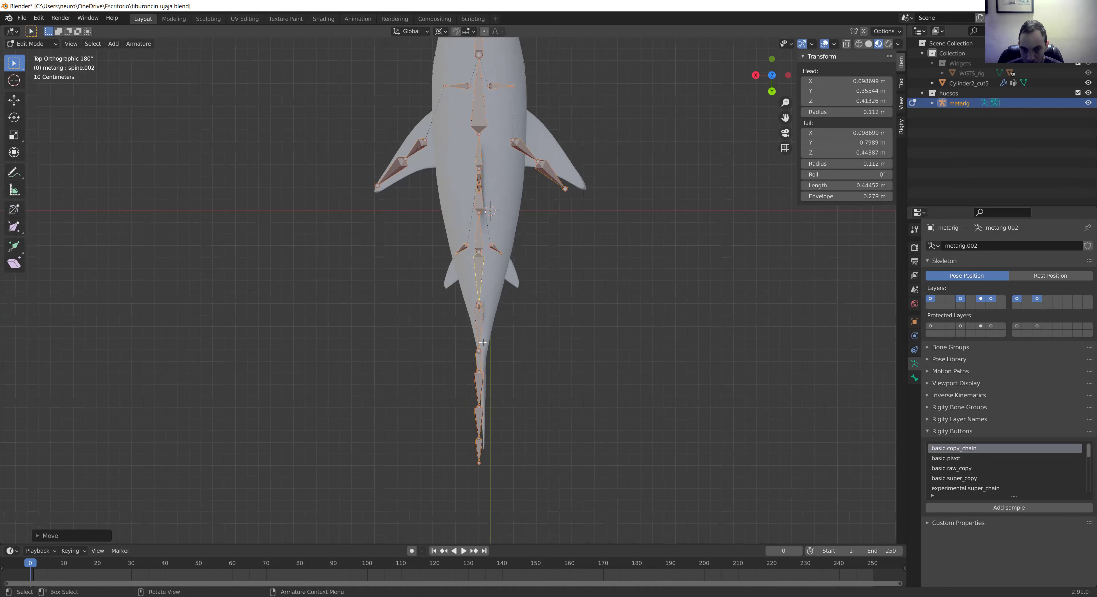
{"action": "scroll", "coordinate": [482, 342], "scroll_direction": "up", "scroll_amount": 2}
{"action": "middle_click_drag", "start_coordinate": [535, 392], "coordinate": [542, 352], "text": "shift"}
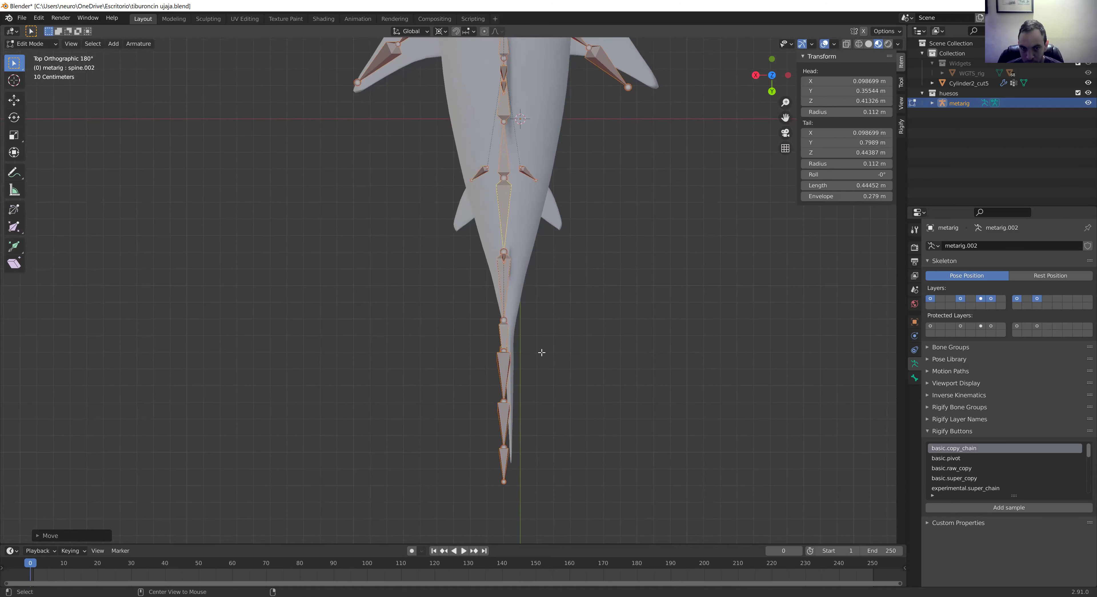
{"action": "key", "text": "ctrl+KP_3"}
{"action": "key", "text": "KP_1"}
{"action": "key", "text": "ctrl+KP_3"}
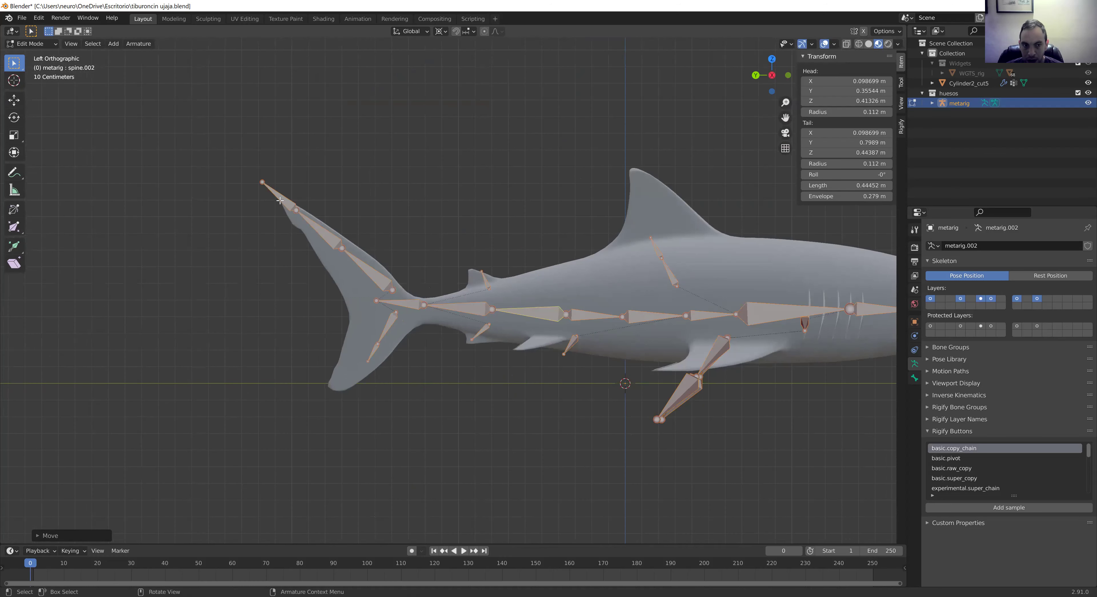
Step: Select the upper tail fin's tip bone, then the first back_fin.B bone in the lower lobe
{"action": "left_click", "coordinate": [275, 196]}
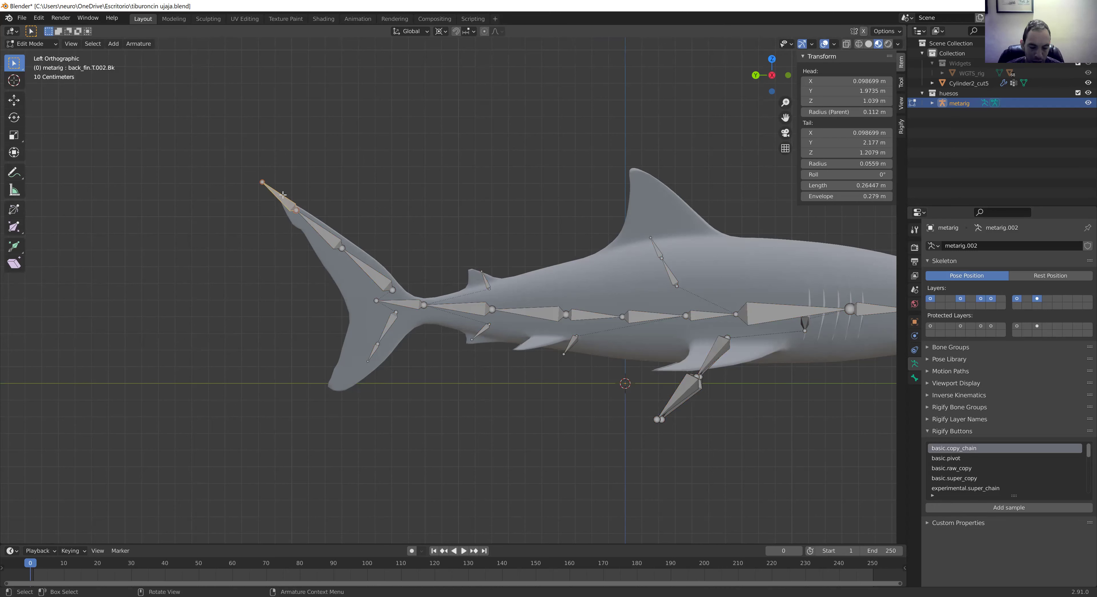
{"action": "left_click", "coordinate": [385, 325]}
Step: Move the end of the lower tail-fin chain into the tip of the lower lobe
{"action": "scroll", "coordinate": [417, 320], "scroll_direction": "down", "scroll_amount": 3}
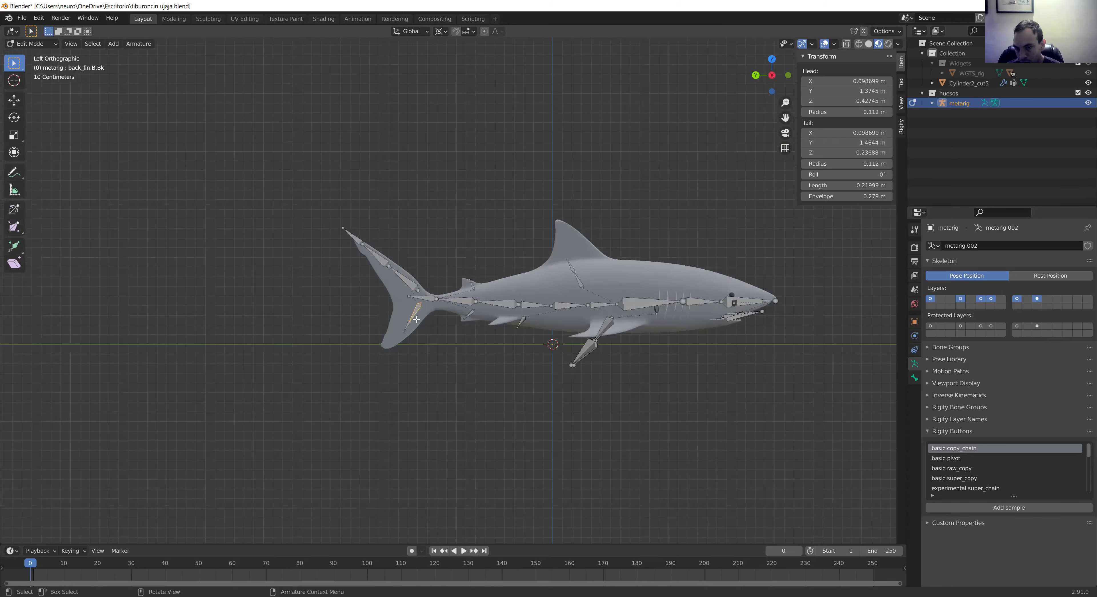
{"action": "left_click", "coordinate": [778, 301]}
{"action": "scroll", "coordinate": [459, 317], "scroll_direction": "up", "scroll_amount": 3}
{"action": "middle_click_drag", "start_coordinate": [420, 325], "coordinate": [471, 293], "text": "shift"}
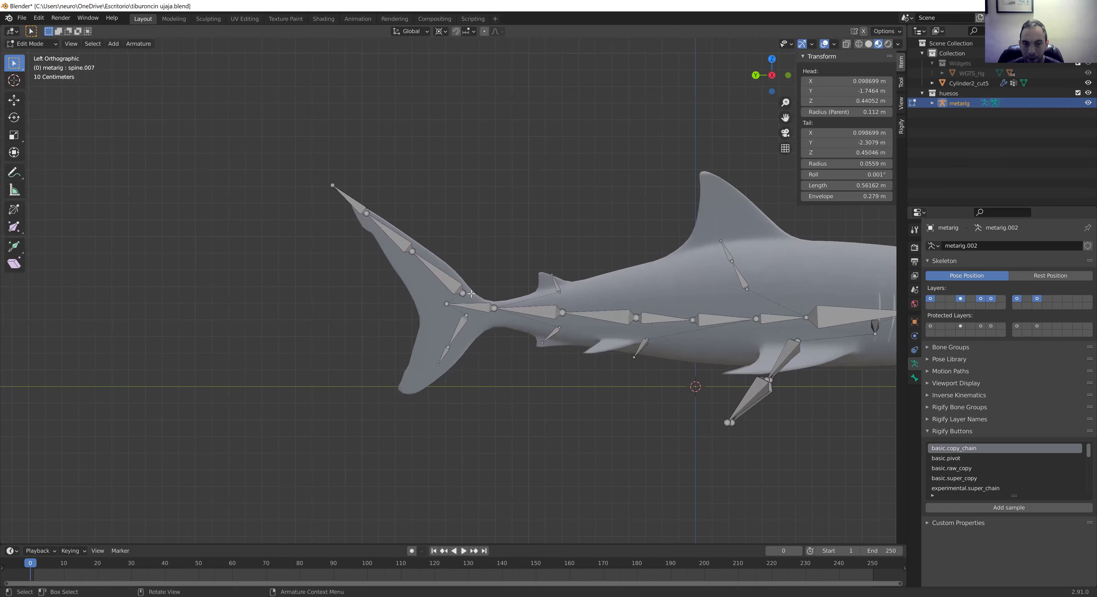
{"action": "left_click", "coordinate": [357, 203]}
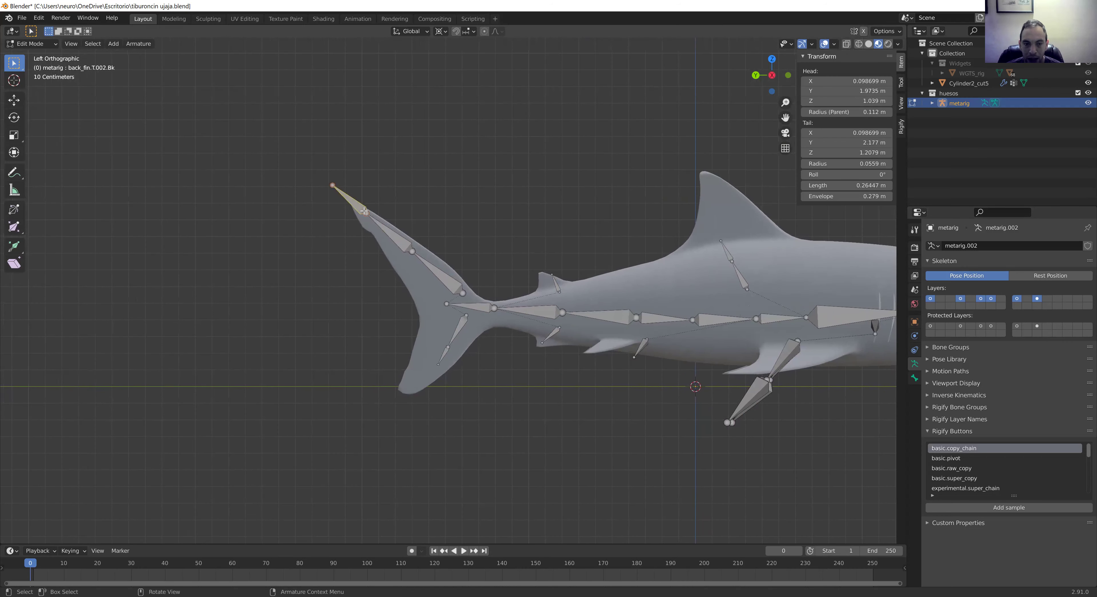
{"action": "left_click", "coordinate": [460, 288]}
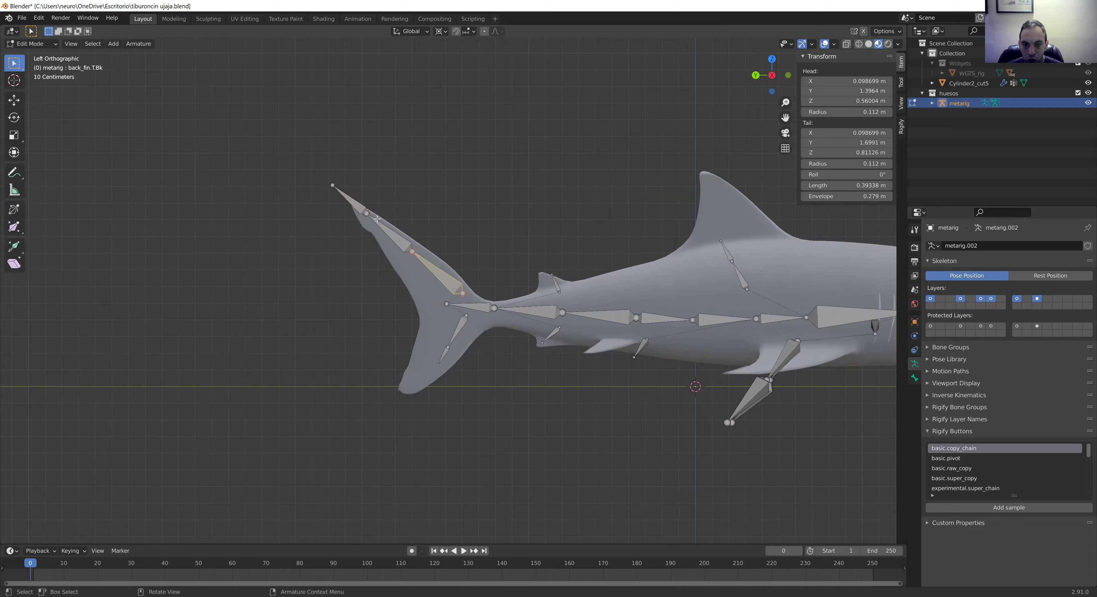
{"action": "left_click", "coordinate": [442, 354]}
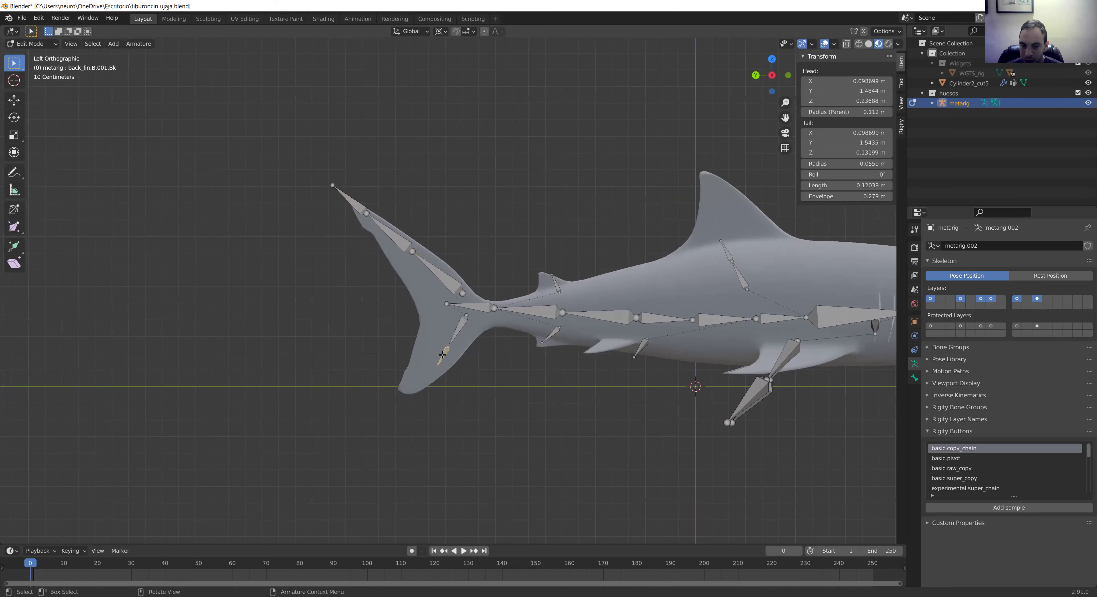
{"action": "key", "text": "g"}
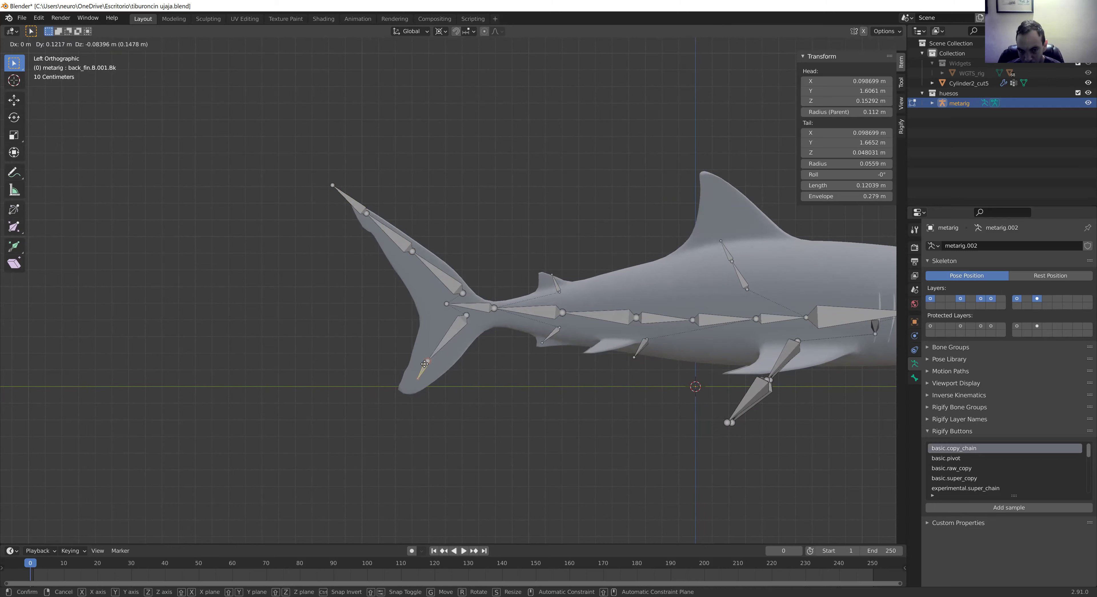
{"action": "left_click", "coordinate": [419, 373]}
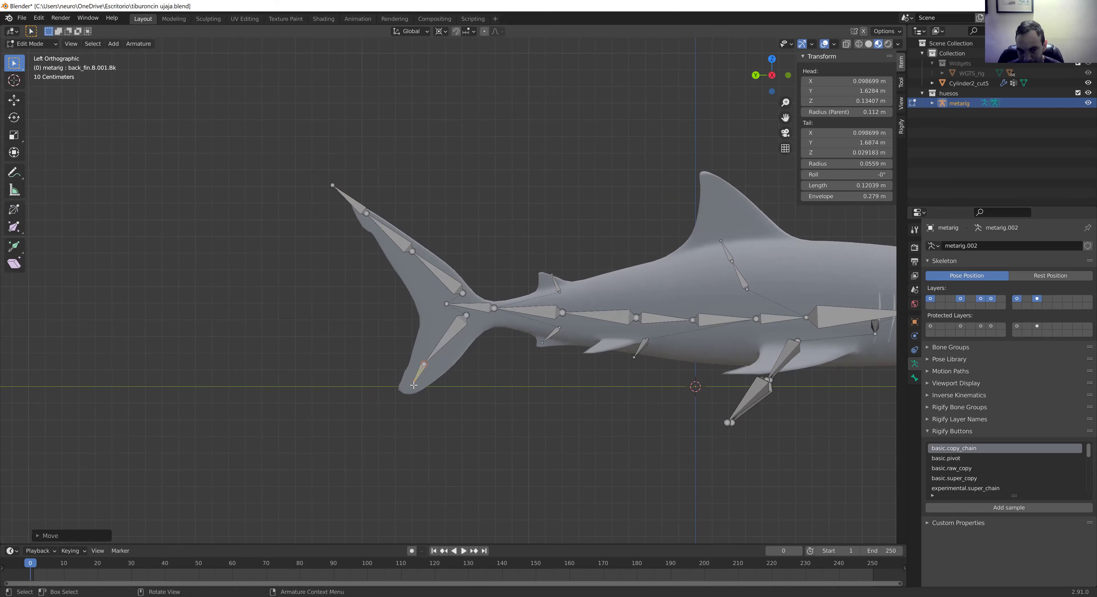
{"action": "left_click", "coordinate": [413, 385]}
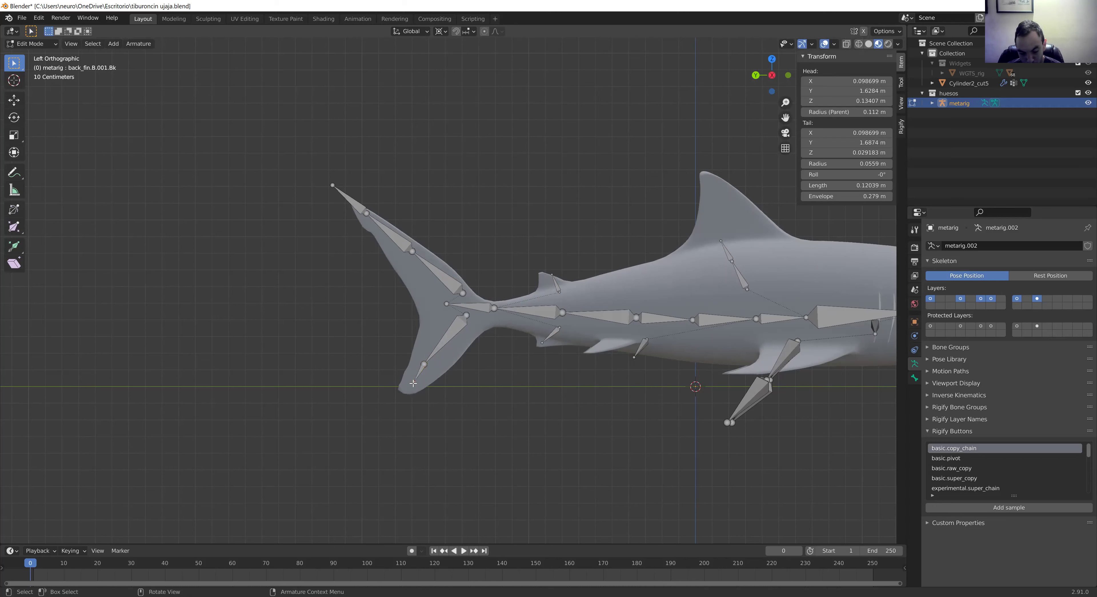
{"action": "key", "text": "g"}
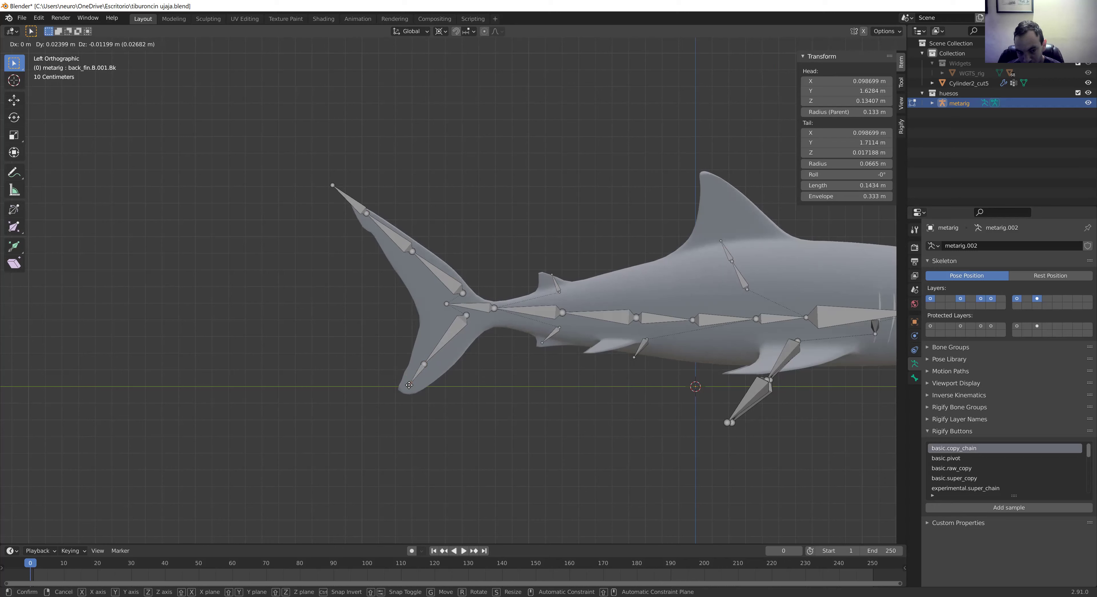
{"action": "left_click", "coordinate": [411, 382]}
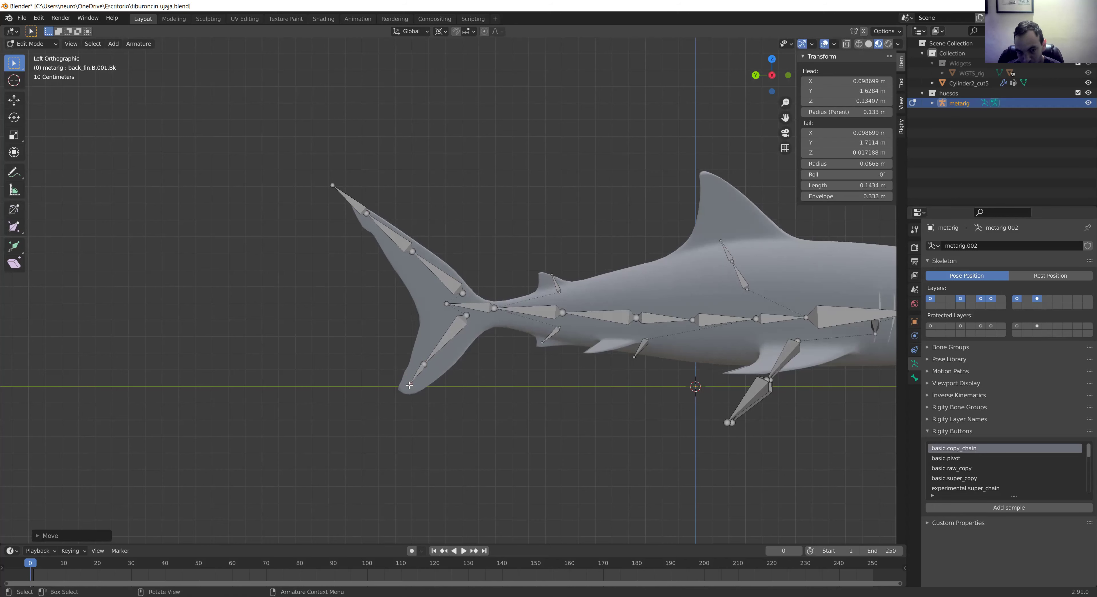
Step: Set the lower fin base bone's upper joint at the root of the lower lobe
{"action": "left_click", "coordinate": [423, 364]}
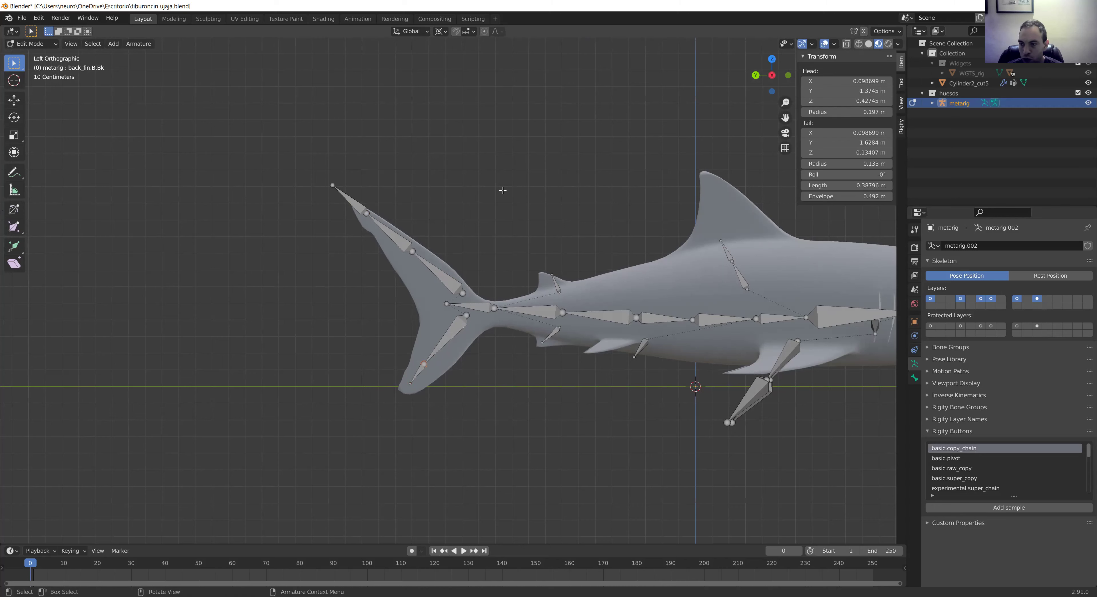
{"action": "left_click", "coordinate": [462, 325]}
{"action": "key", "text": "g"}
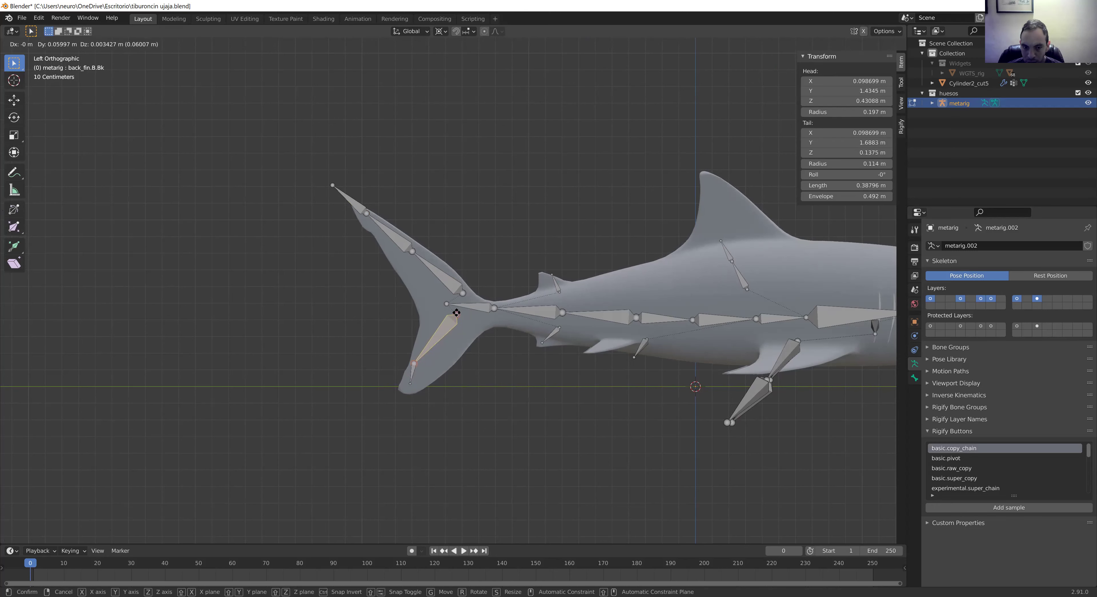
{"action": "key", "text": "Escape"}
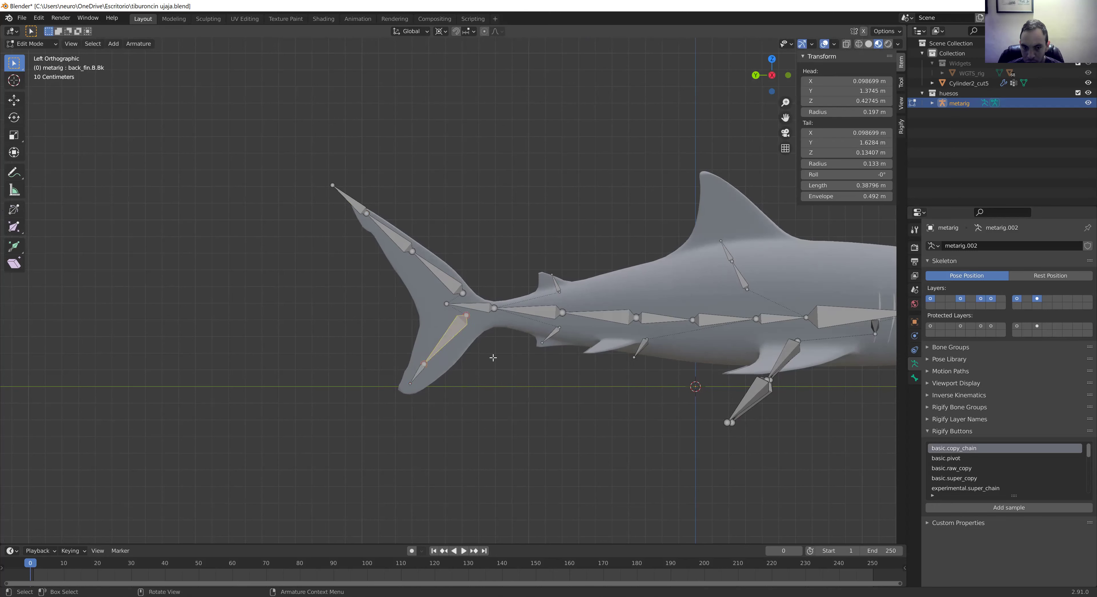
{"action": "left_click", "coordinate": [466, 315]}
{"action": "key", "text": "g"}
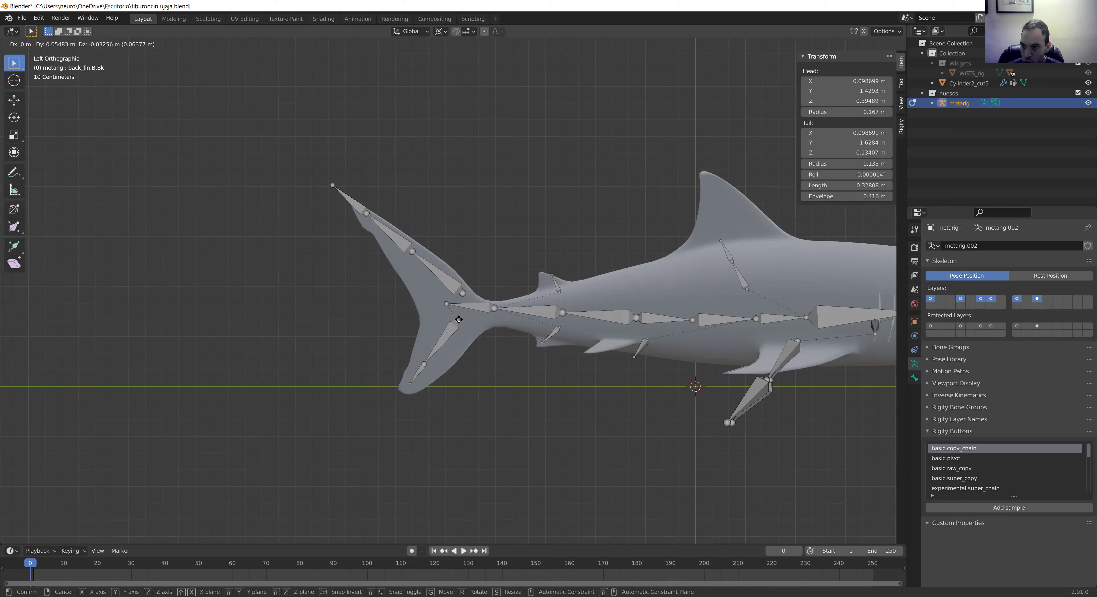
{"action": "left_click", "coordinate": [459, 320]}
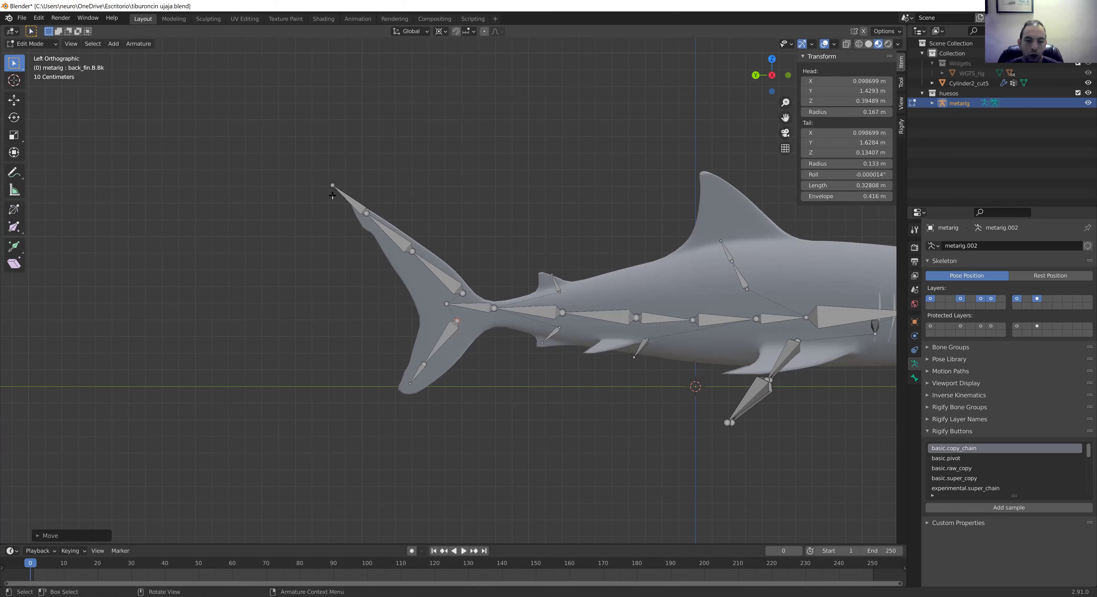
Step: Reposition both joints of the upper fin's base bone toward the tail and the fin's leading edge
{"action": "left_click", "coordinate": [461, 294]}
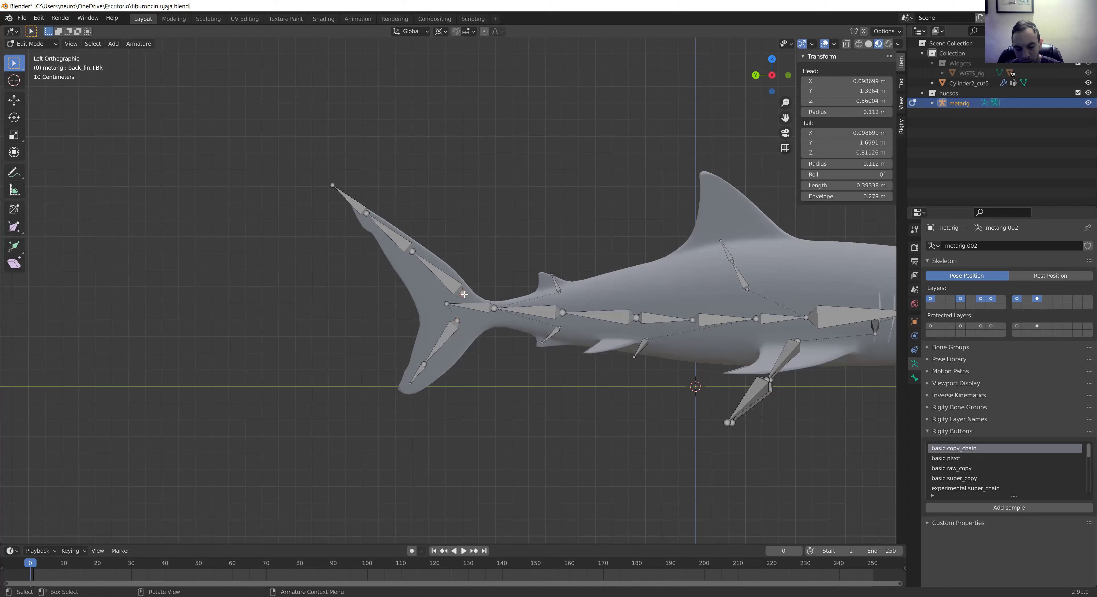
{"action": "key", "text": "g"}
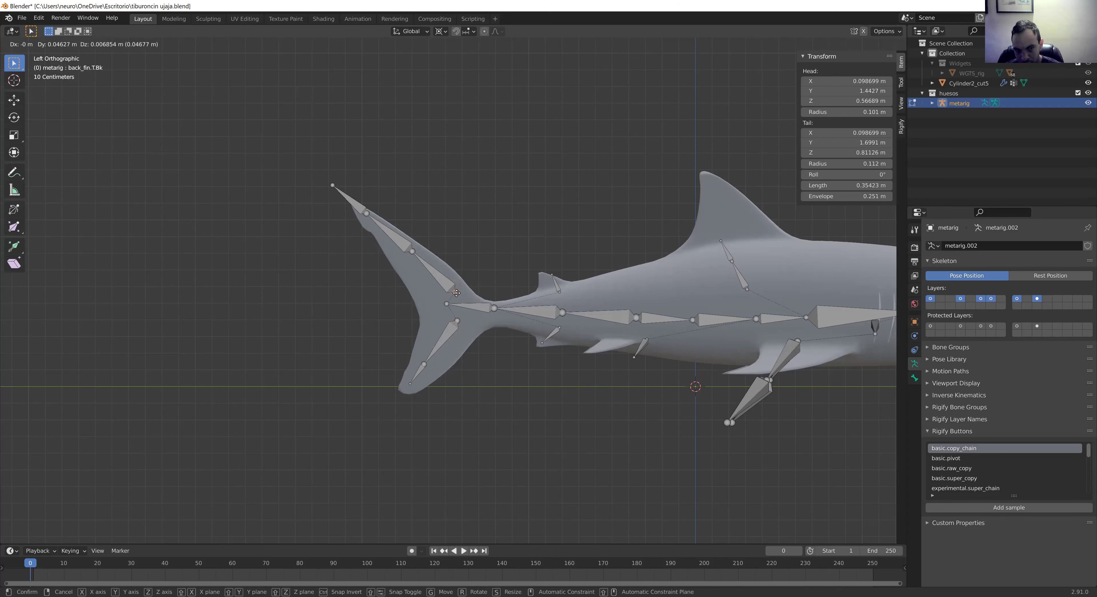
{"action": "left_click", "coordinate": [456, 293]}
{"action": "left_click", "coordinate": [412, 252]}
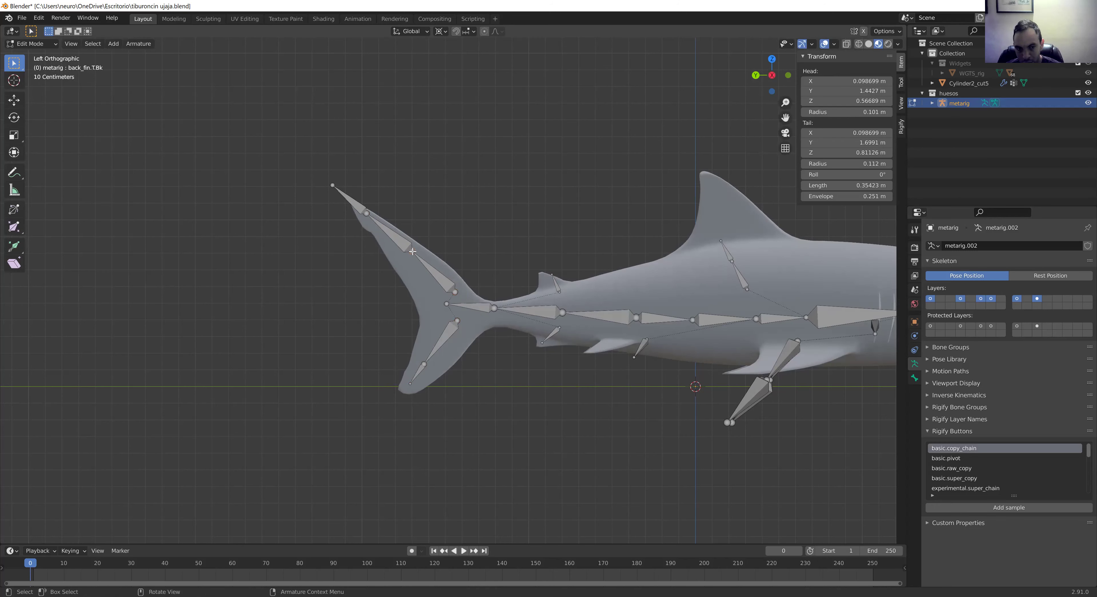
{"action": "key", "text": "g"}
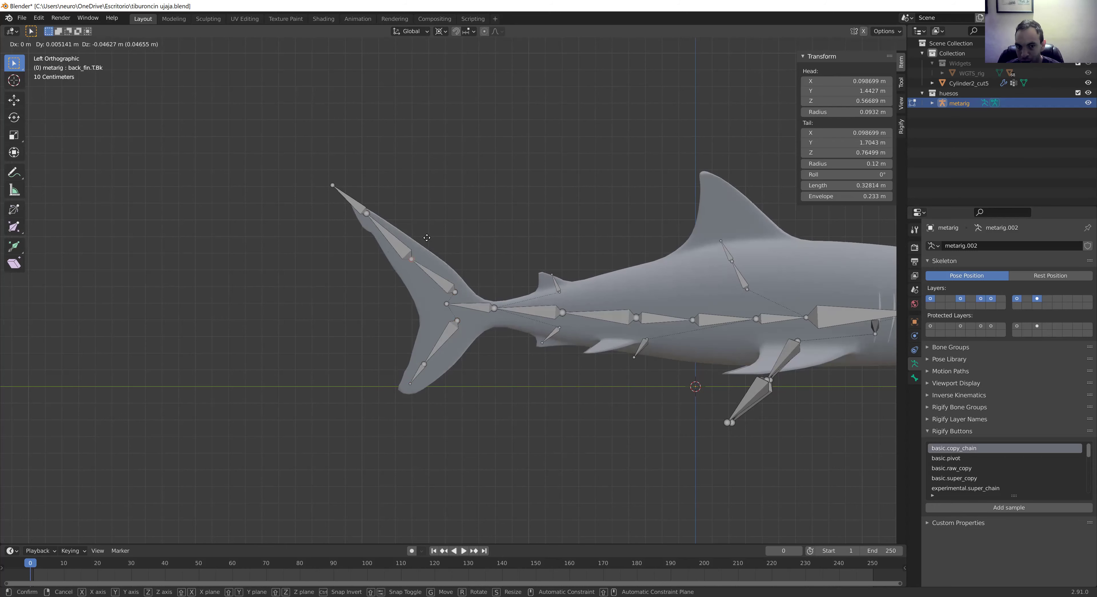
{"action": "left_click", "coordinate": [426, 248]}
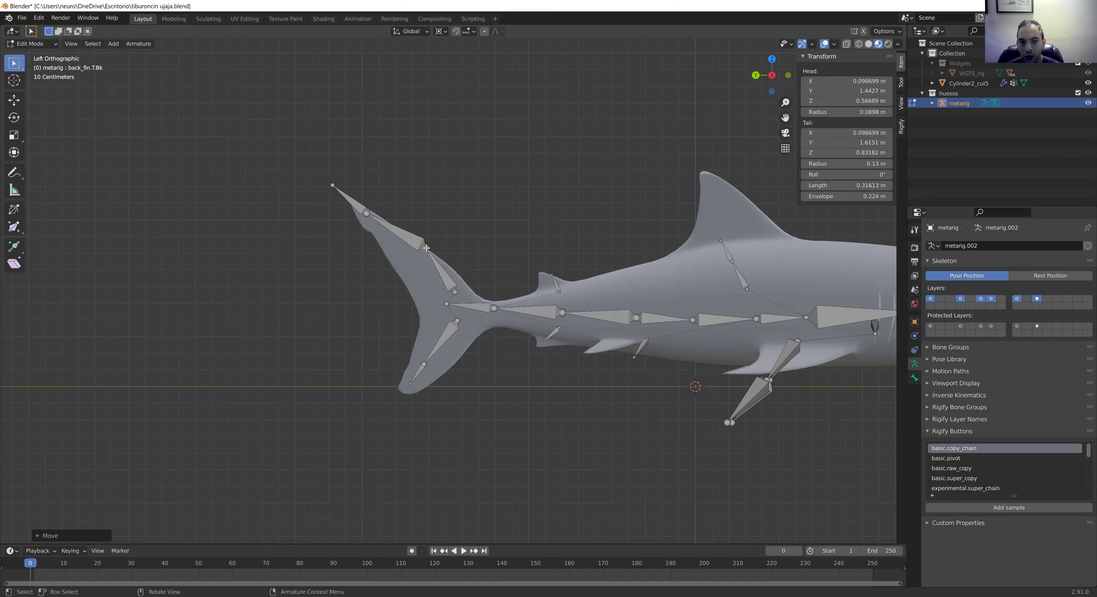
{"action": "key", "text": "ctrl+z"}
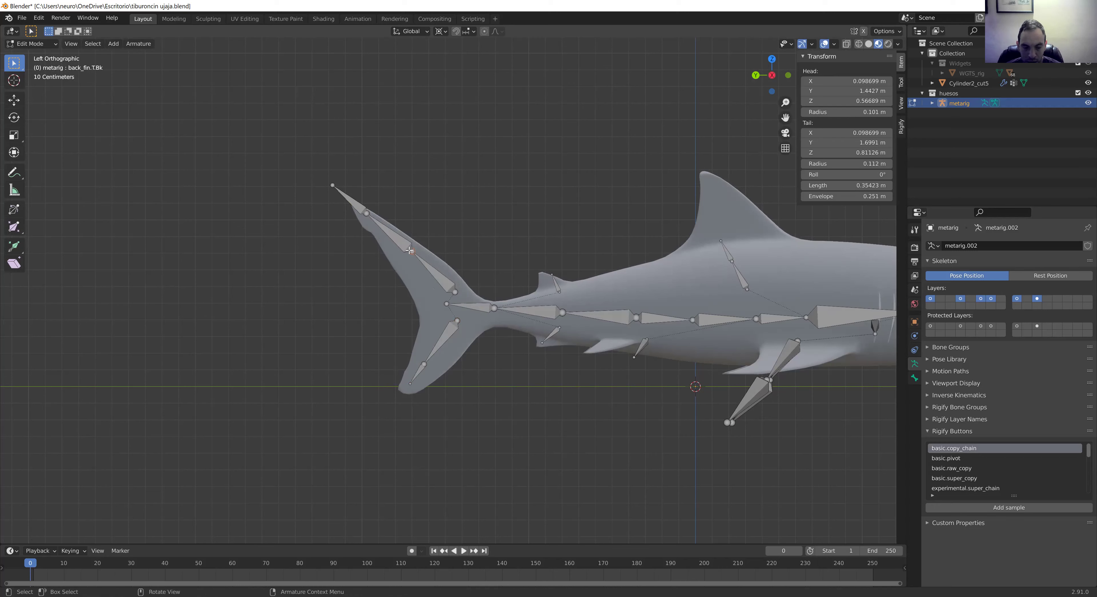
{"action": "key", "text": "g"}
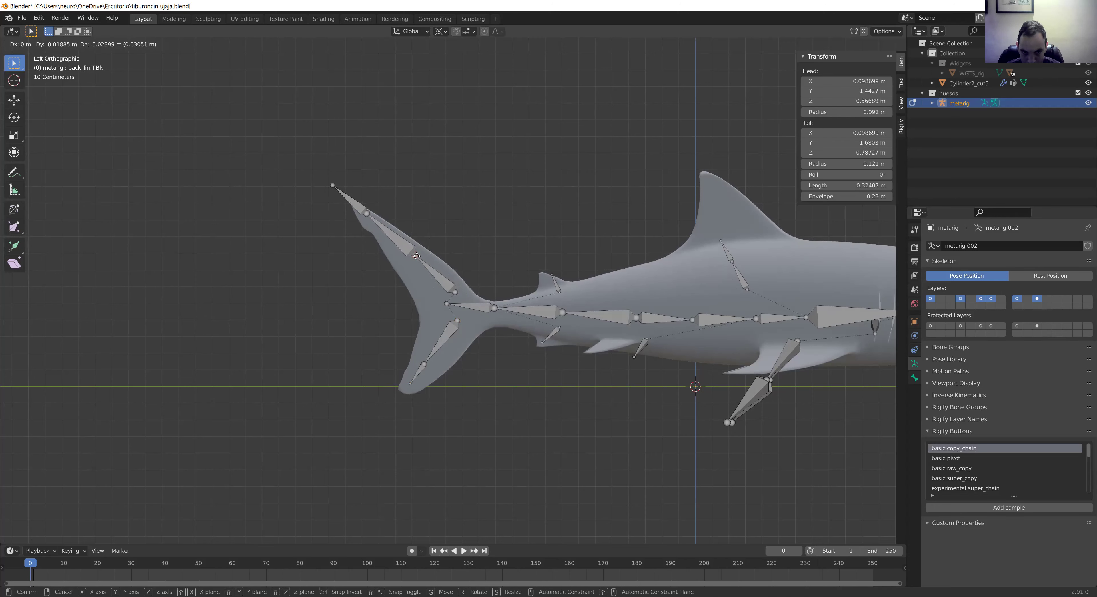
{"action": "left_click", "coordinate": [417, 257]}
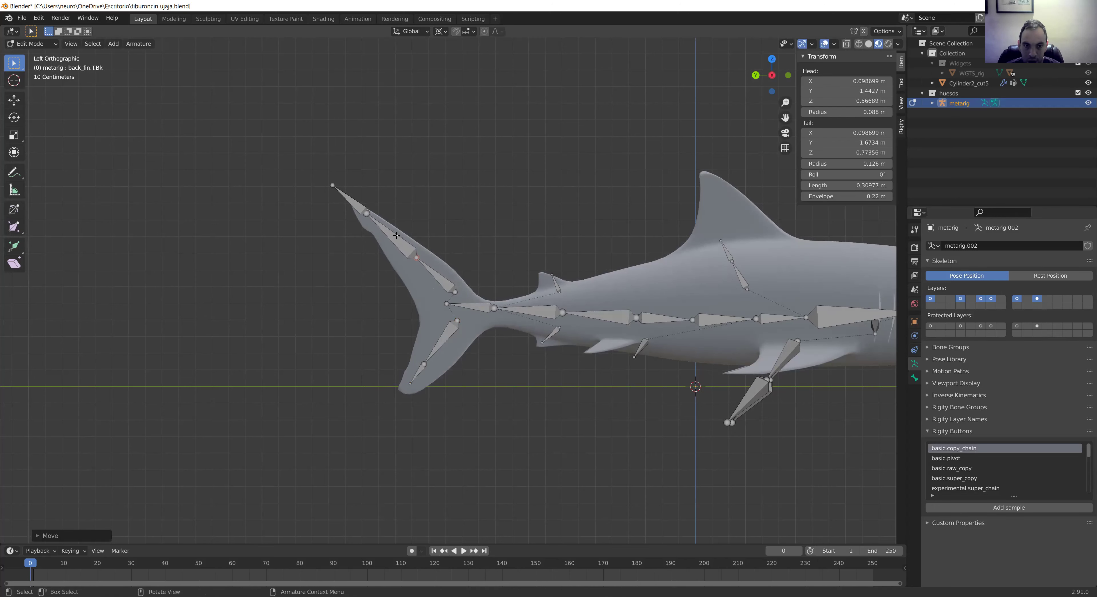
Step: Extend back_fin.T.001.Bk and back_fin.T.002.Bk tails along the top lobe to its tip
{"action": "left_click", "coordinate": [366, 213]}
{"action": "key", "text": "g"}
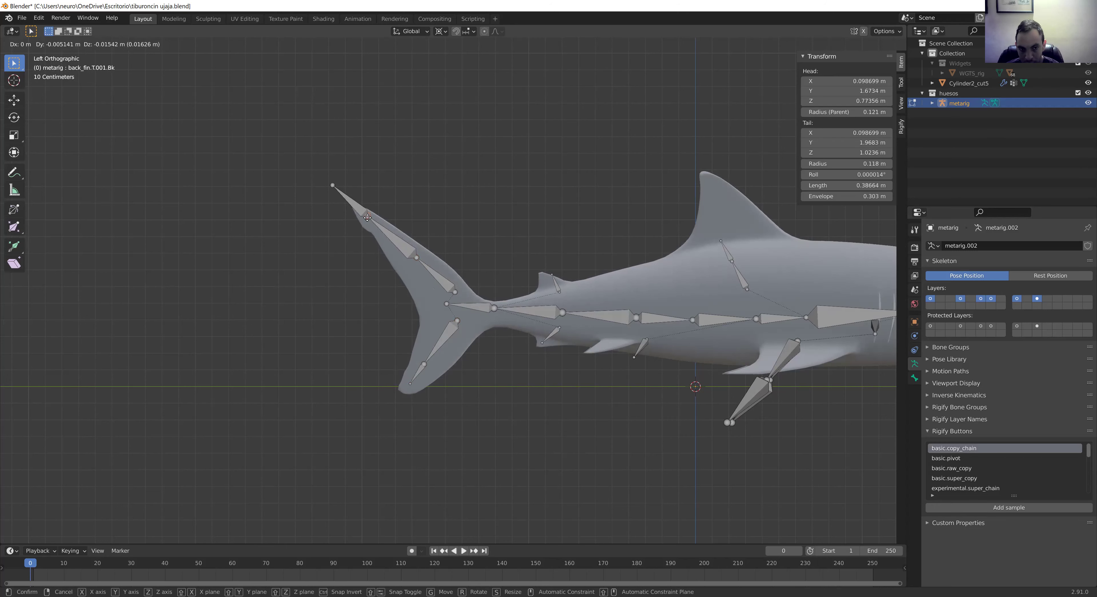
{"action": "left_click", "coordinate": [371, 222]}
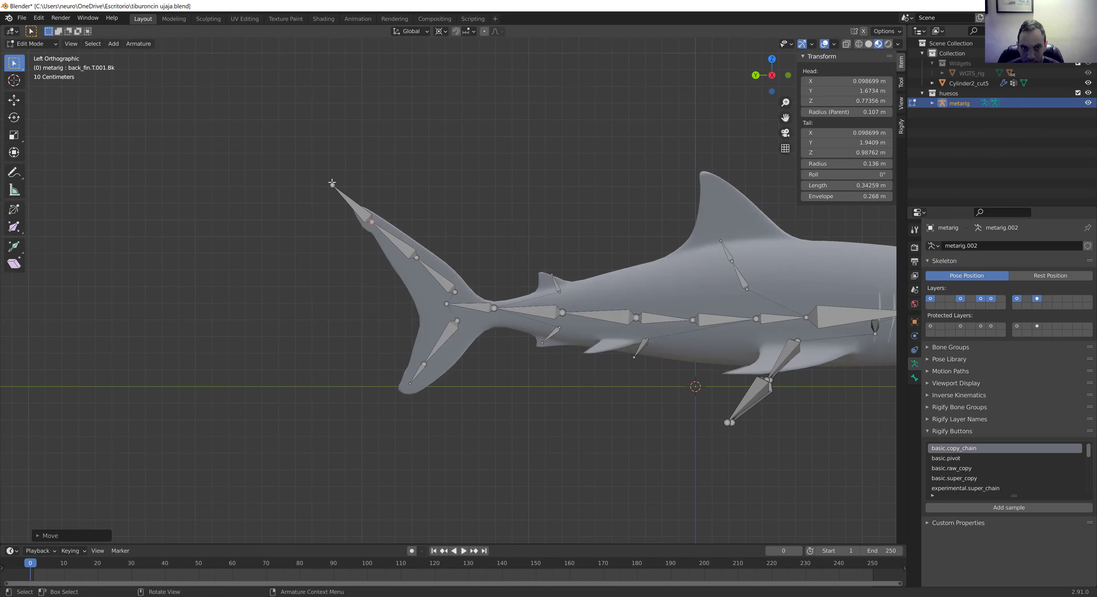
{"action": "left_click", "coordinate": [333, 183]}
{"action": "key", "text": "g"}
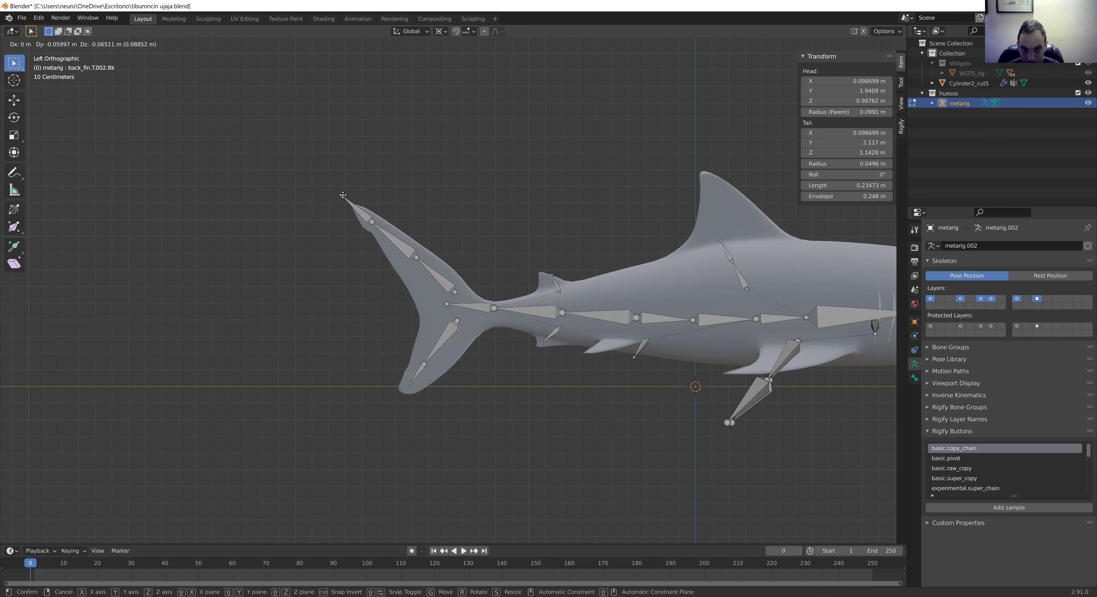
{"action": "left_click", "coordinate": [351, 204]}
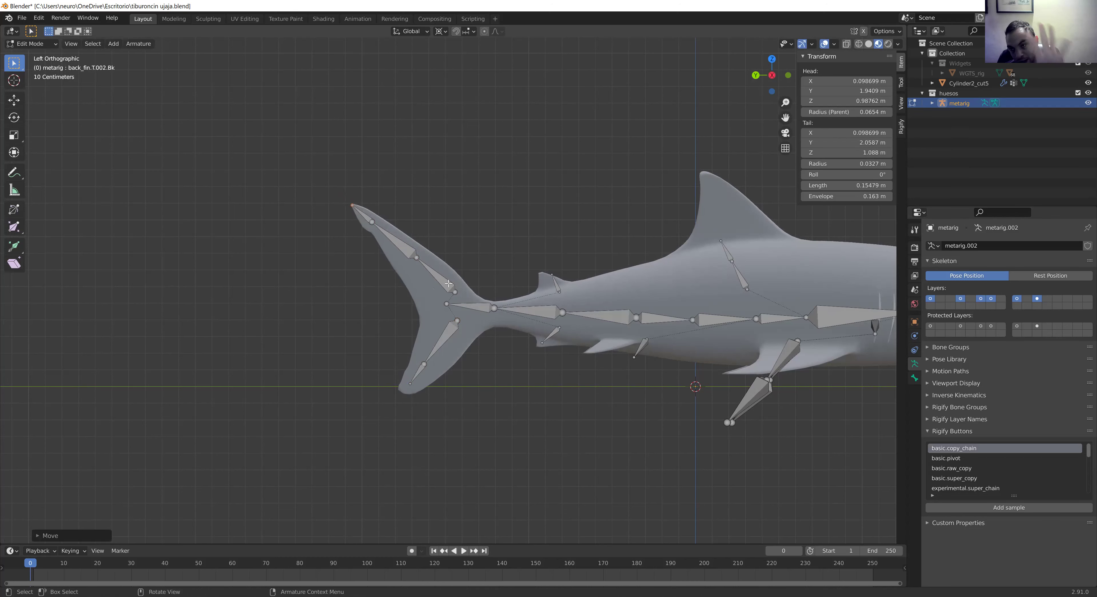
Step: Centre the upper fin bones on the body, ending back_fin.T.001.Bk at X 0.065695, Z 0.97342 m
{"action": "mouse_move", "coordinate": [412, 260]}
{"action": "middle_mouse_down"}
{"action": "mouse_move", "coordinate": [529, 271]}
{"action": "mouse_move", "coordinate": [447, 261]}
{"action": "middle_mouse_up"}
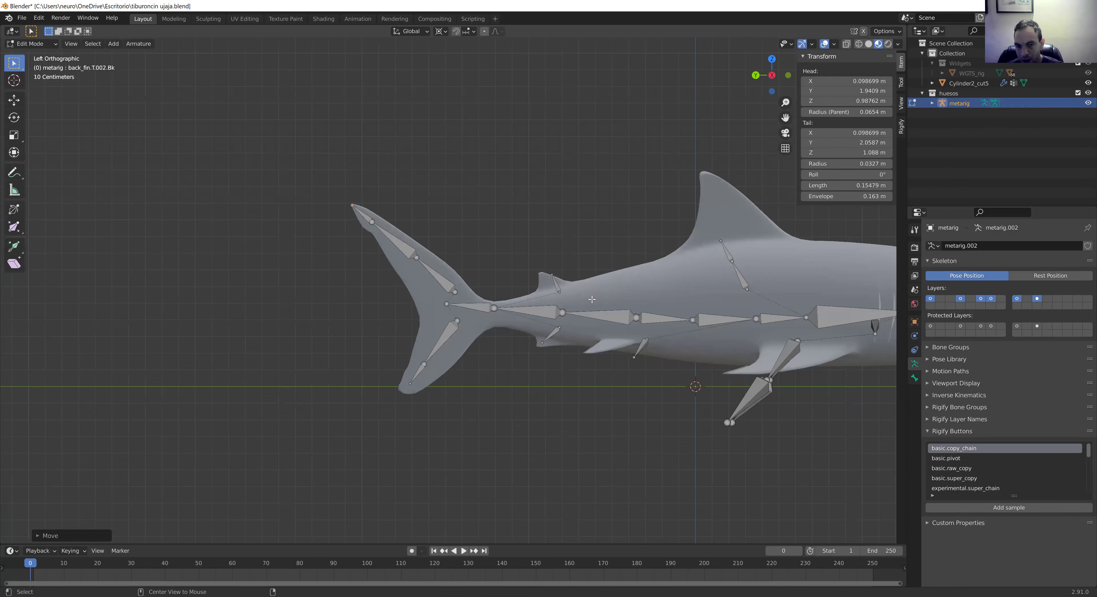
{"action": "middle_click_drag", "start_coordinate": [592, 299], "coordinate": [718, 318], "text": "alt"}
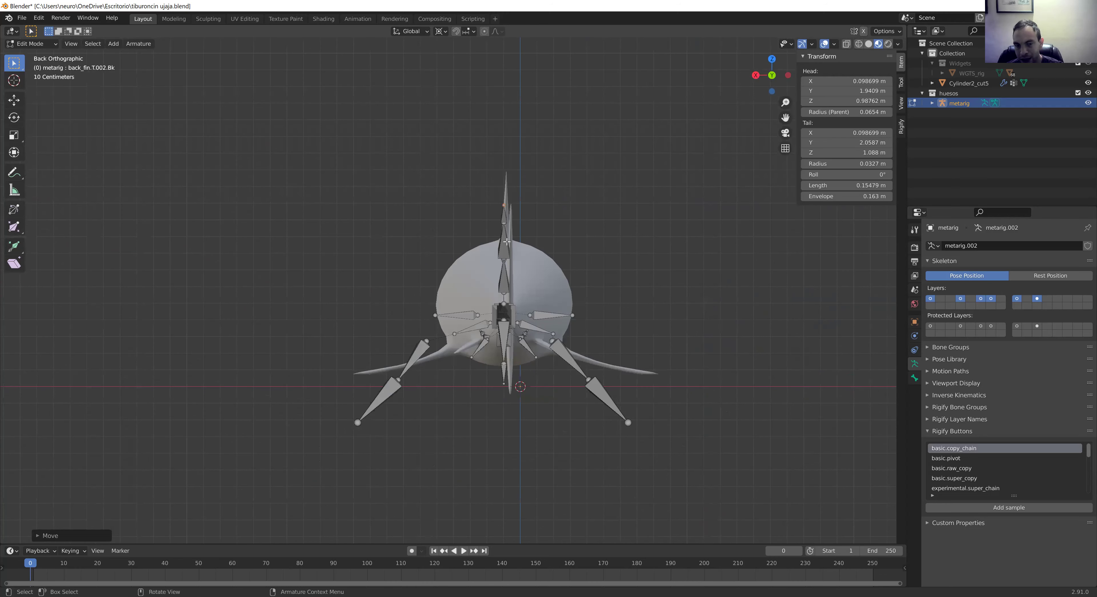
{"action": "mouse_move", "coordinate": [507, 241]}
{"action": "middle_mouse_down"}
{"action": "mouse_move", "coordinate": [460, 258]}
{"action": "mouse_move", "coordinate": [484, 222]}
{"action": "middle_mouse_up"}
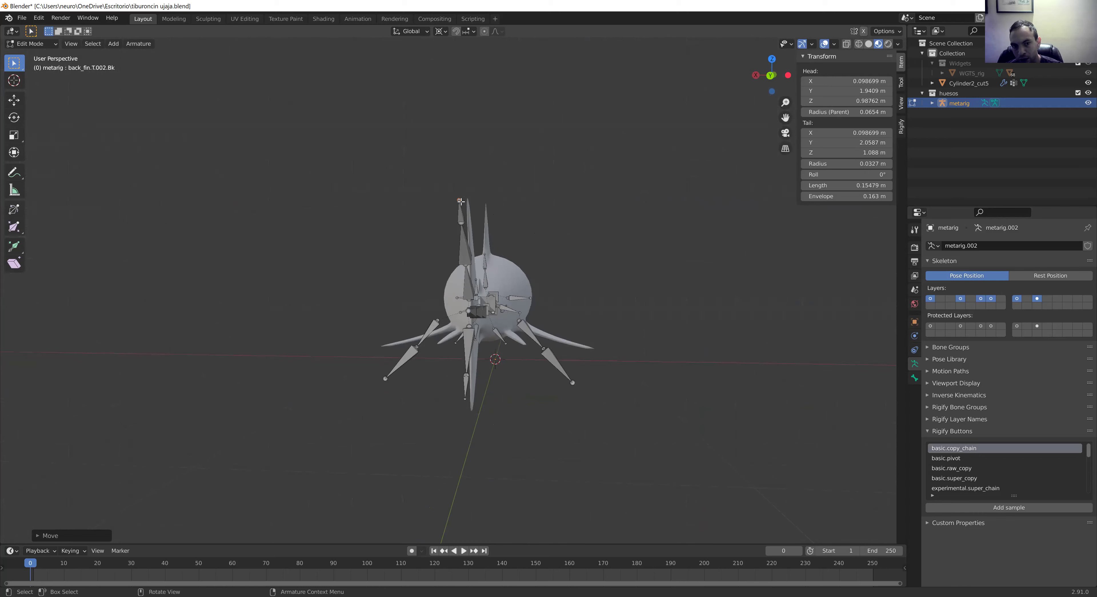
{"action": "key", "text": "g"}
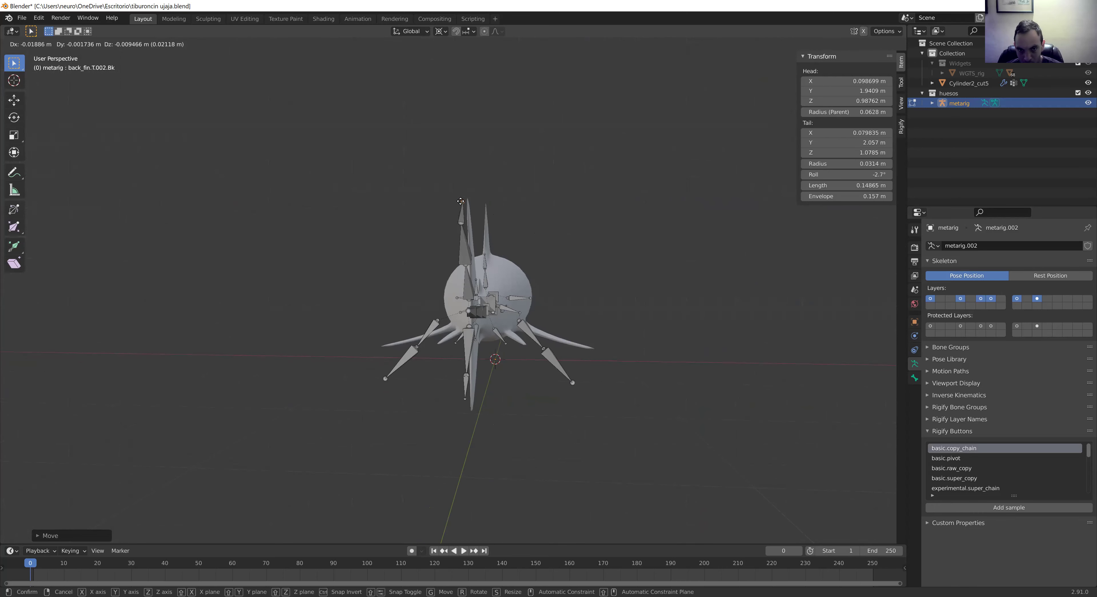
{"action": "left_click", "coordinate": [462, 199]}
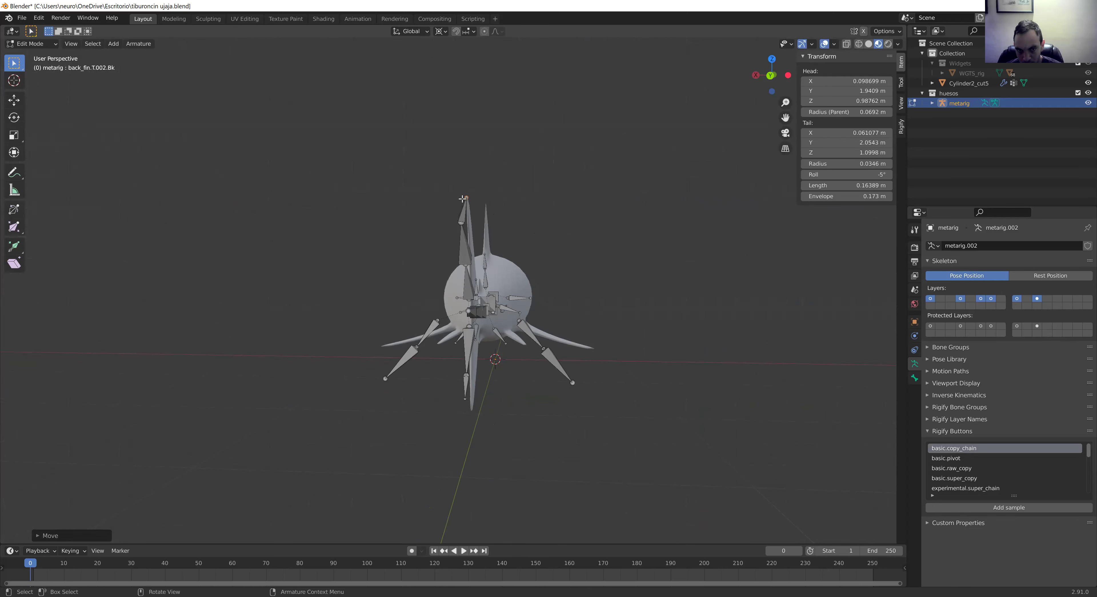
{"action": "key", "text": "g"}
{"action": "left_click", "coordinate": [467, 224]}
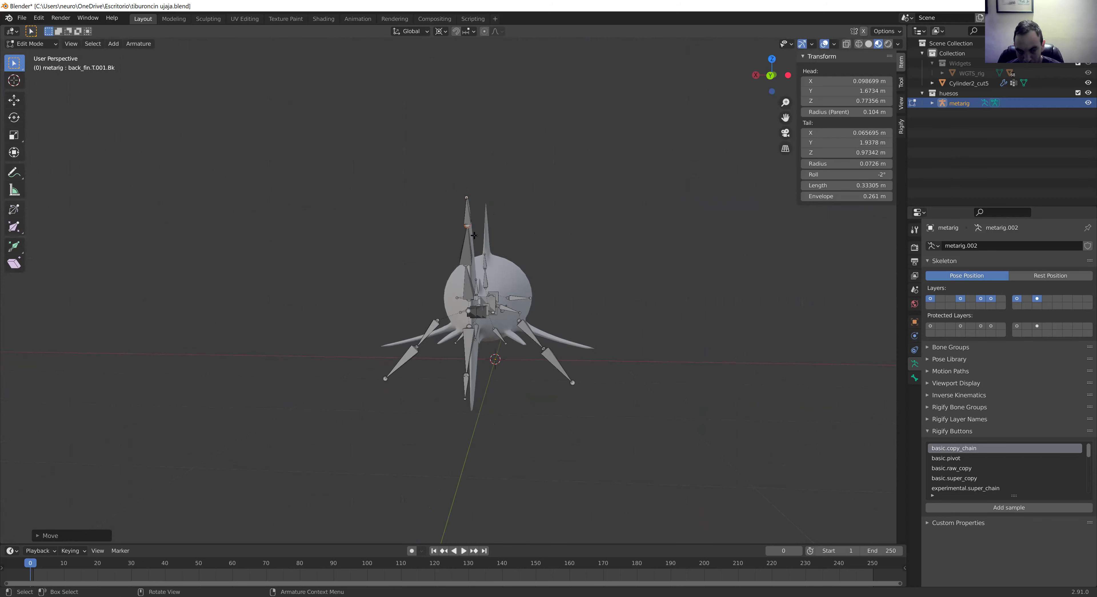
{"action": "key", "text": "KP_3"}
Step: From the back orthographic view, nudge back_fin.T.Bk's tail inward to X 0.078137 m
{"action": "key", "text": "ctrl+KP_1"}
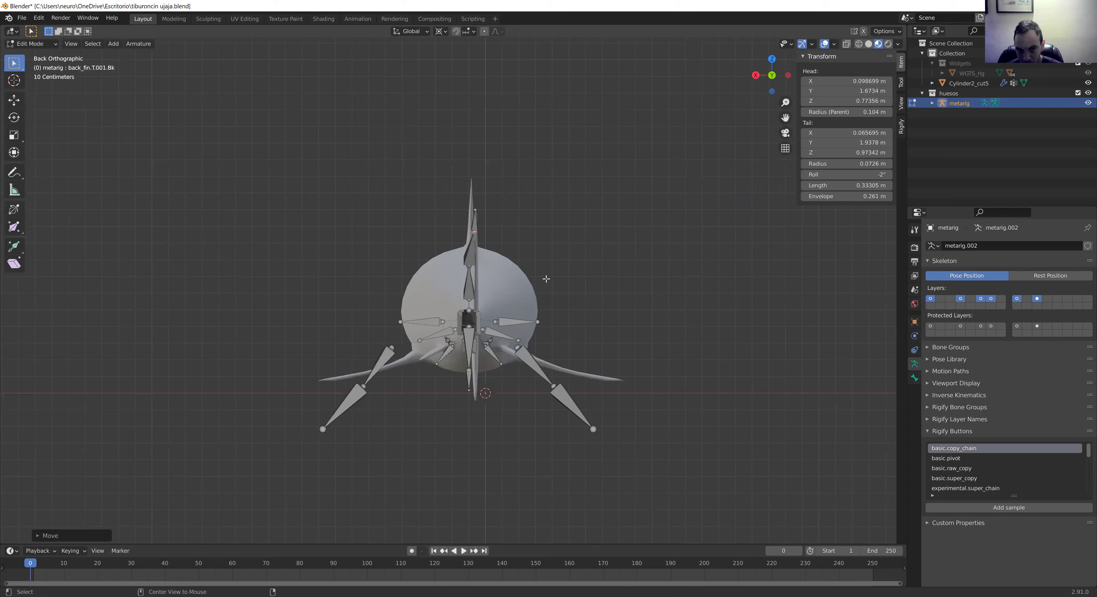
{"action": "left_click", "coordinate": [468, 268]}
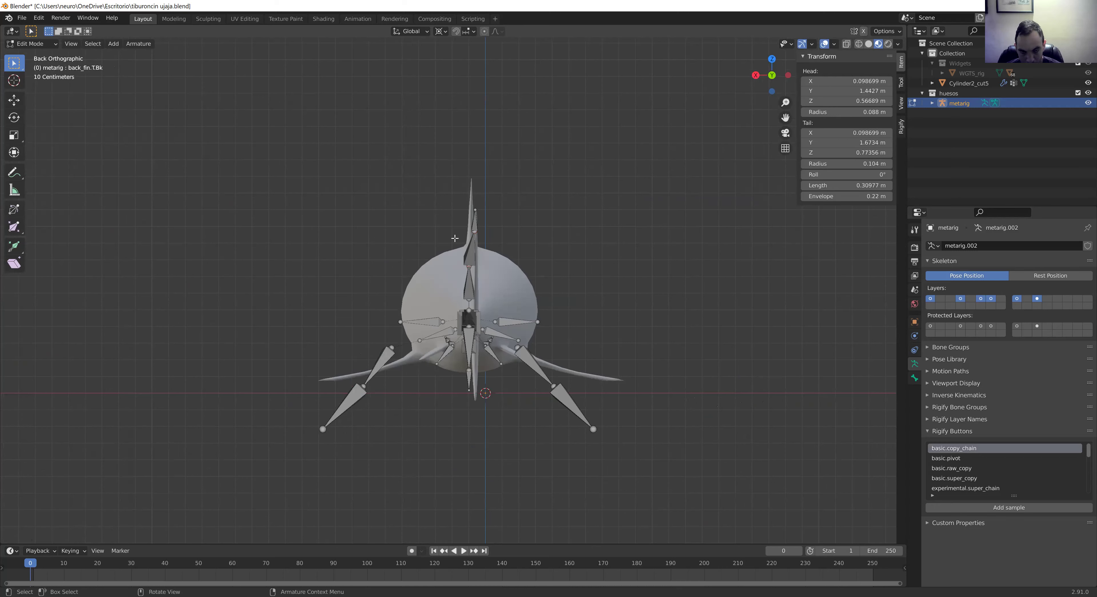
{"action": "key", "text": "g"}
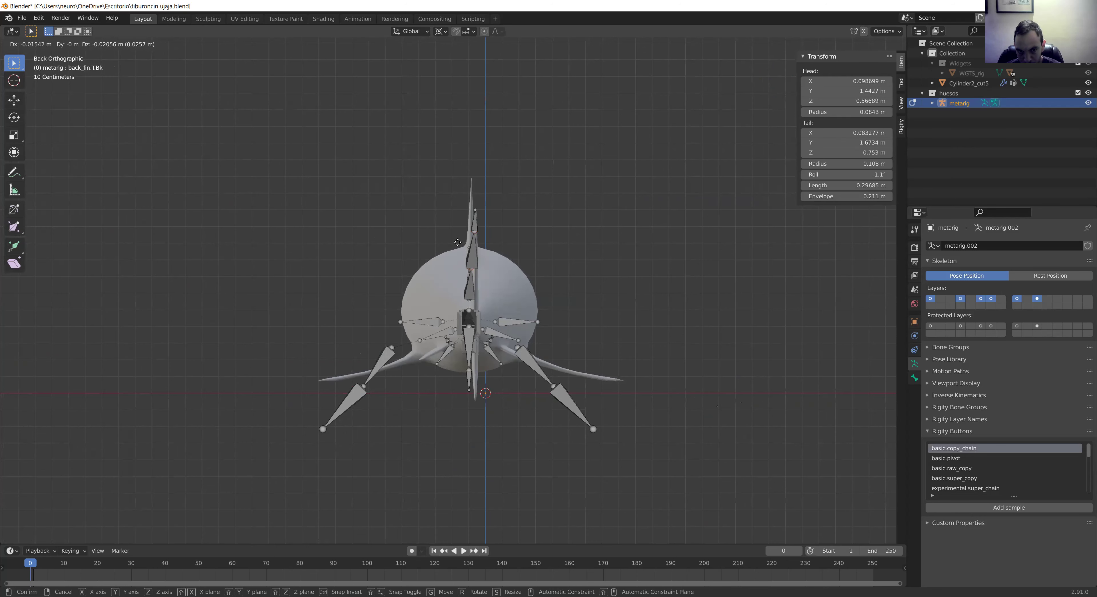
{"action": "left_click", "coordinate": [511, 285]}
{"action": "mouse_move", "coordinate": [513, 284]}
{"action": "middle_mouse_down"}
{"action": "mouse_move", "coordinate": [537, 290]}
{"action": "mouse_move", "coordinate": [528, 264]}
{"action": "mouse_move", "coordinate": [552, 237]}
{"action": "mouse_move", "coordinate": [557, 325]}
{"action": "middle_mouse_up"}
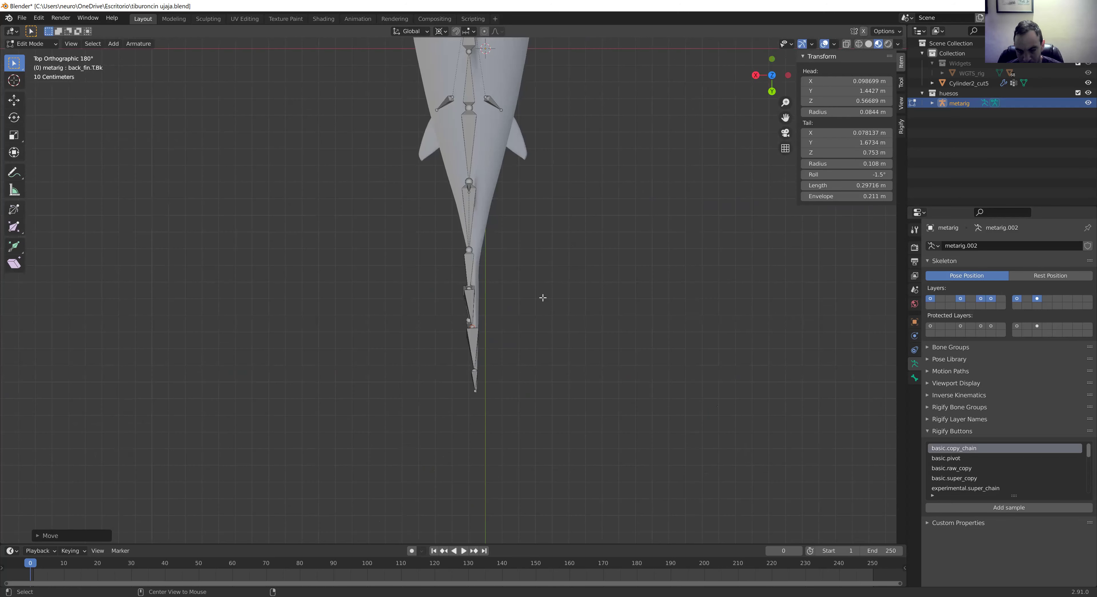
Step: Zoom into the tail from above and shift the whole back_fin.T.Bk bone sideways to head X 0.098699 m
{"action": "scroll", "coordinate": [514, 314], "scroll_direction": "up", "scroll_amount": 2}
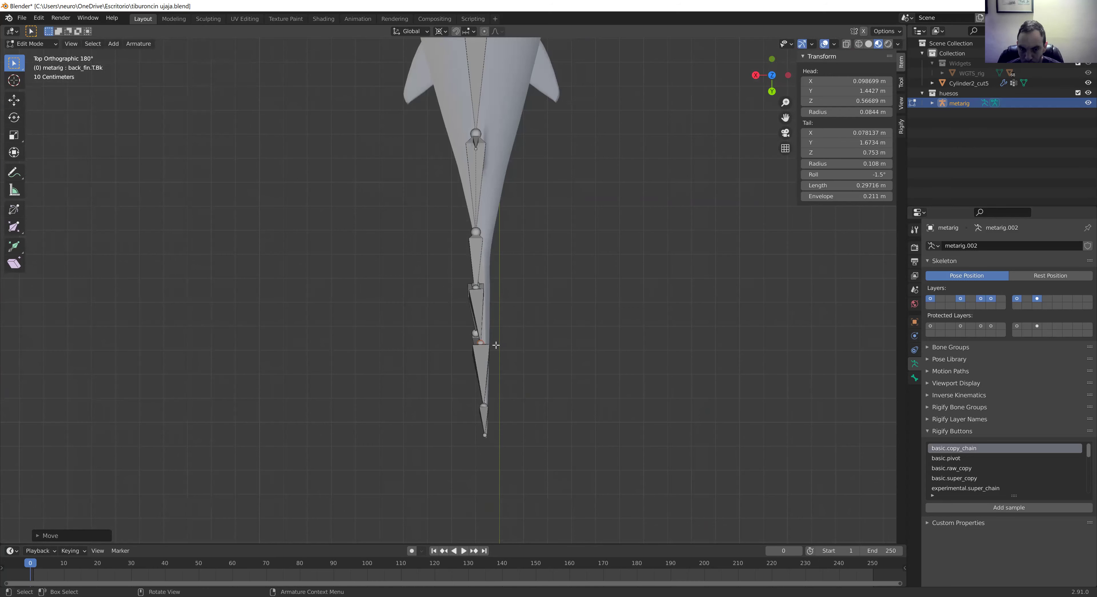
{"action": "scroll", "coordinate": [496, 345], "scroll_direction": "up", "scroll_amount": 1}
{"action": "left_click", "coordinate": [479, 287]}
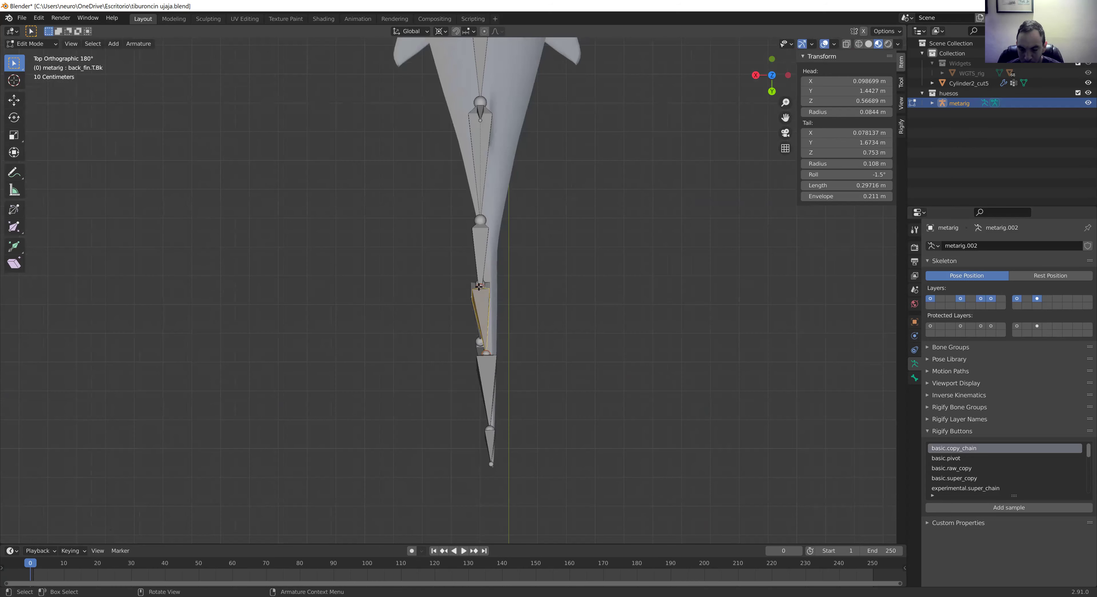
{"action": "key", "text": "g"}
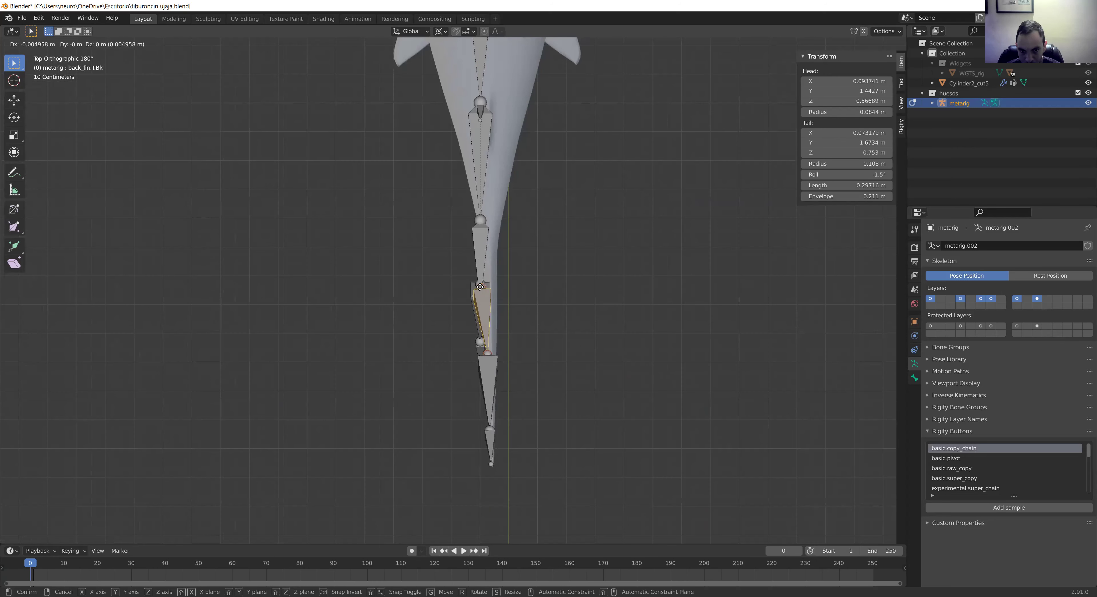
{"action": "right_click", "coordinate": [480, 287]}
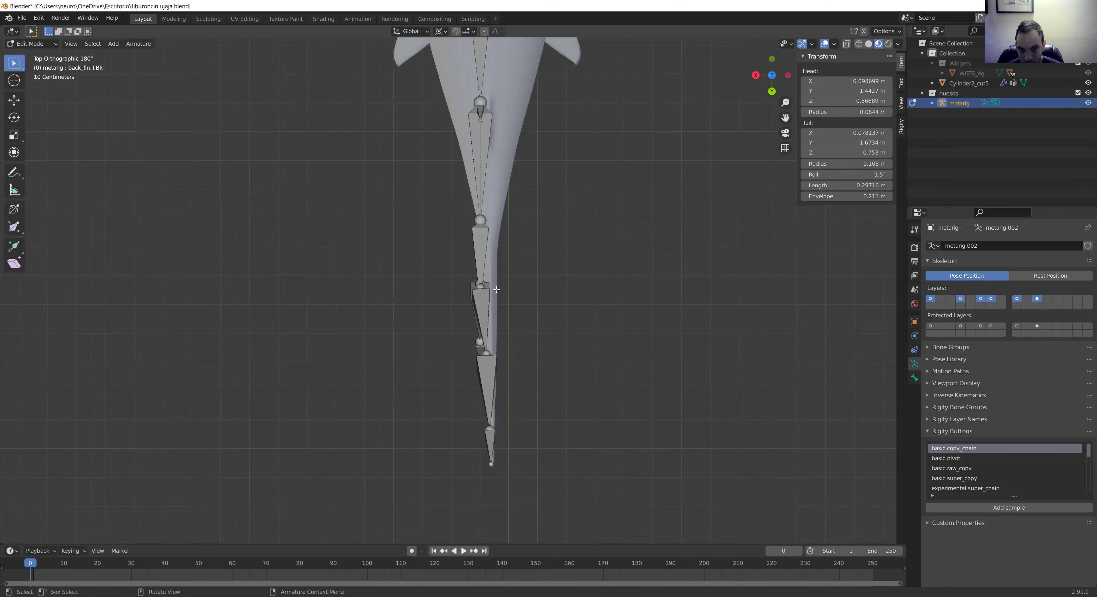
{"action": "left_click", "coordinate": [478, 288]}
{"action": "left_click", "coordinate": [481, 286]}
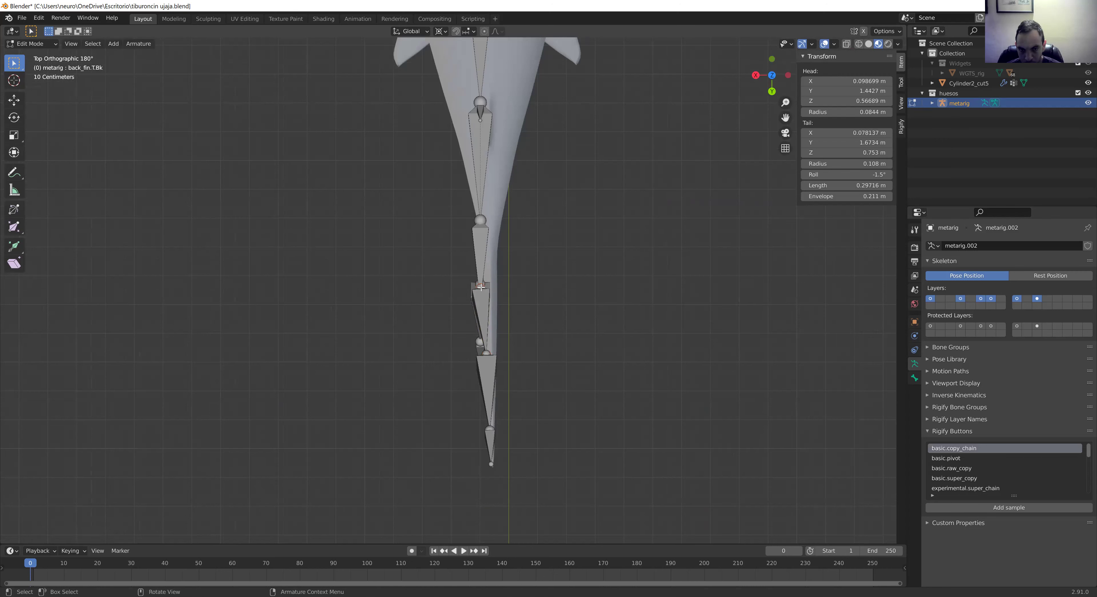
{"action": "left_click", "coordinate": [482, 295]}
{"action": "key", "text": "g"}
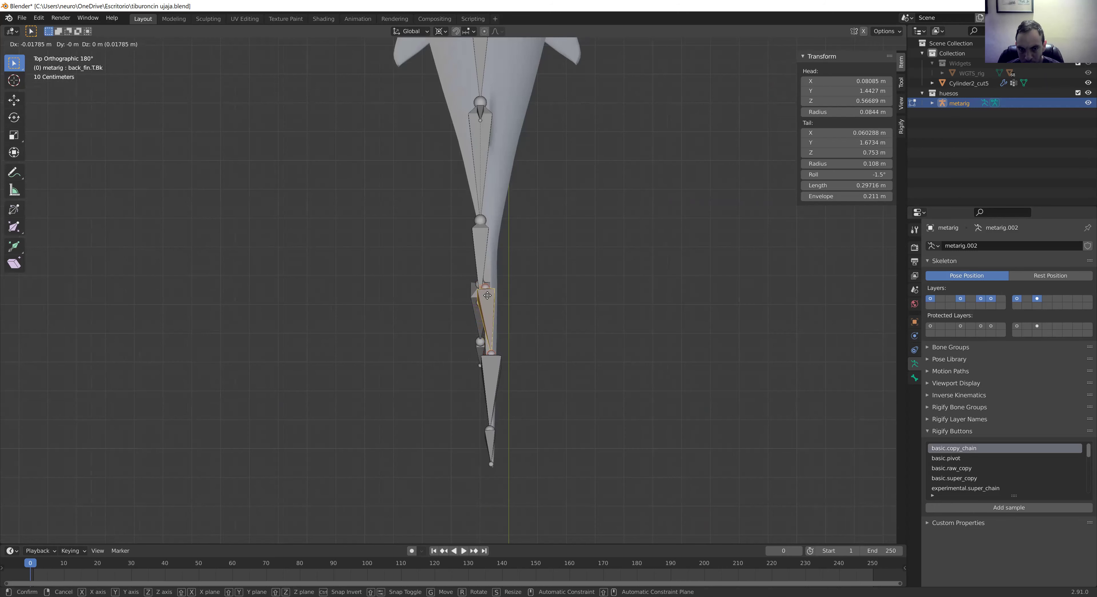
{"action": "left_click", "coordinate": [487, 295]}
{"action": "left_click", "coordinate": [476, 251]}
{"action": "mouse_move", "coordinate": [511, 321]}
{"action": "middle_mouse_down"}
{"action": "mouse_move", "coordinate": [523, 282]}
{"action": "mouse_move", "coordinate": [476, 347]}
{"action": "middle_mouse_up"}
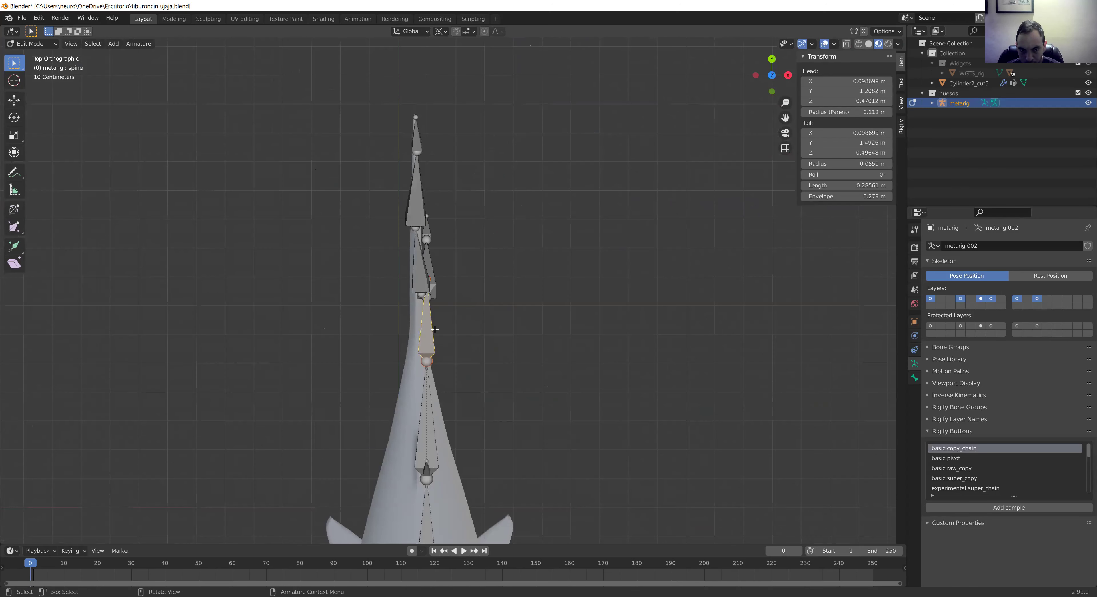
Step: Move the spine.001 and spine joints inward, putting the spine tail at X 0.069942 m
{"action": "left_click", "coordinate": [428, 361]}
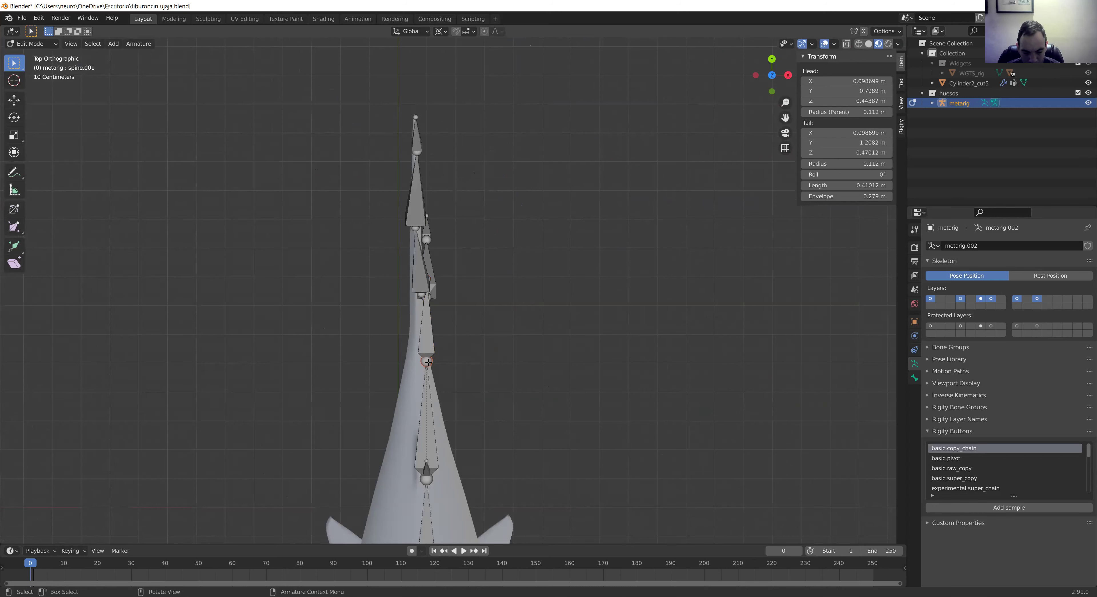
{"action": "left_click_drag", "start_coordinate": [428, 362], "coordinate": [423, 361]}
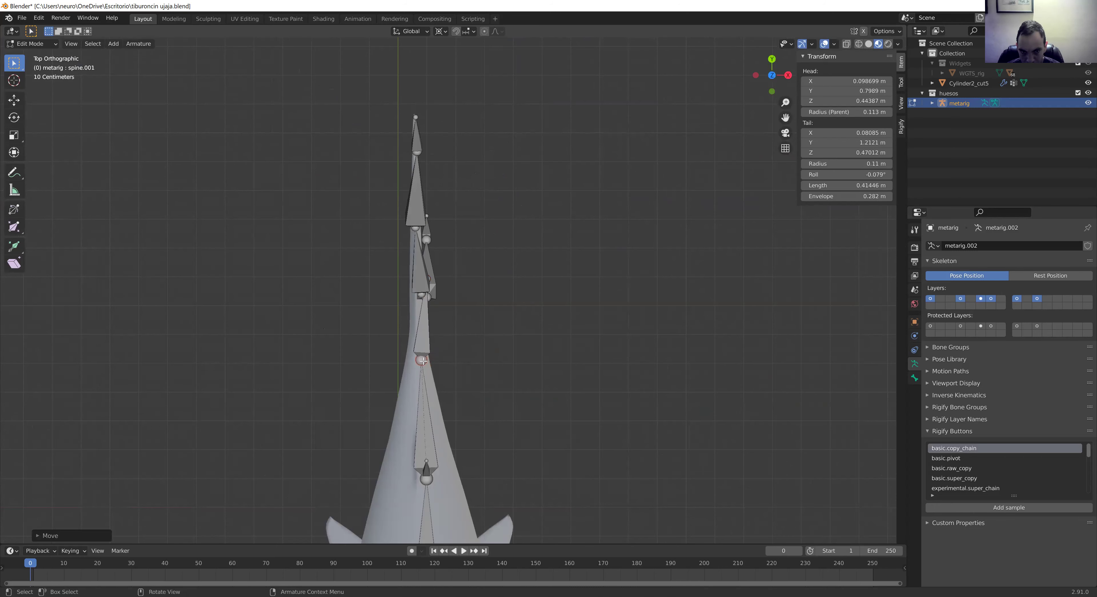
{"action": "left_click", "coordinate": [430, 278]}
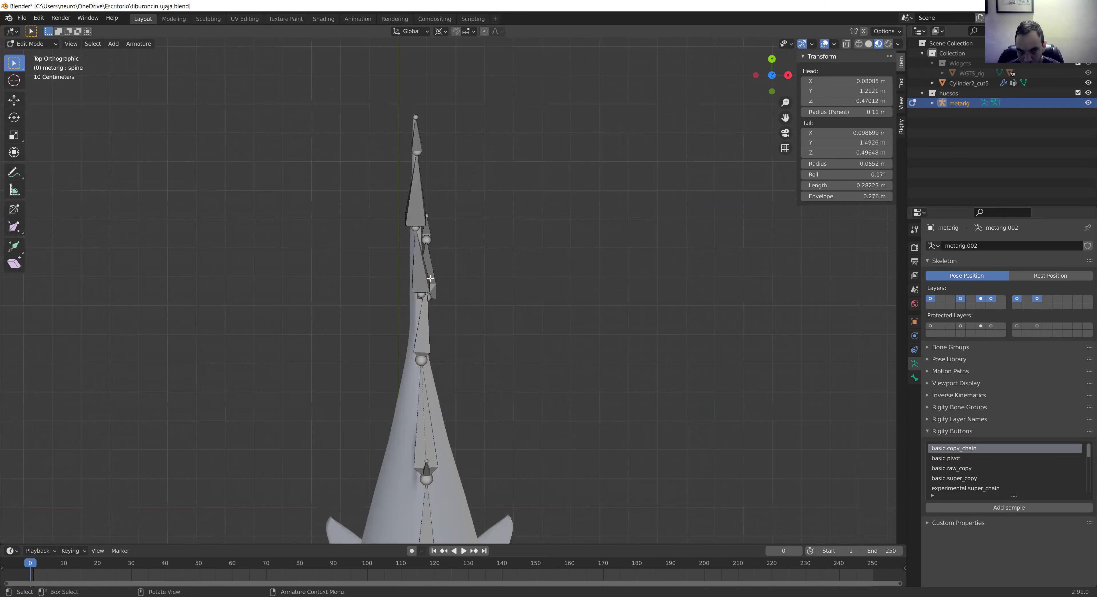
{"action": "key", "text": "g"}
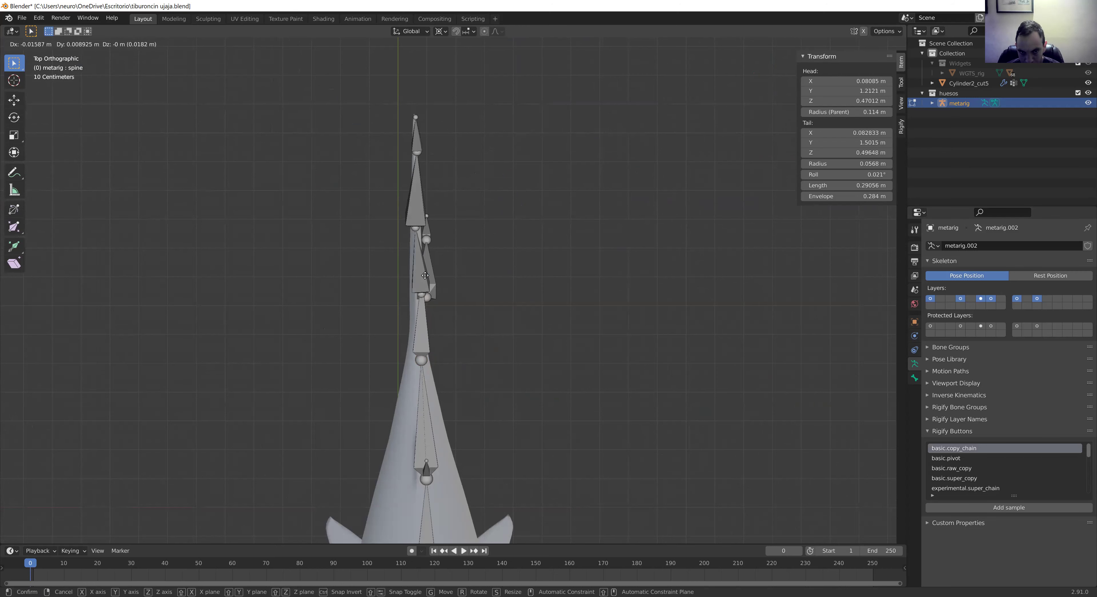
{"action": "left_click", "coordinate": [422, 275]}
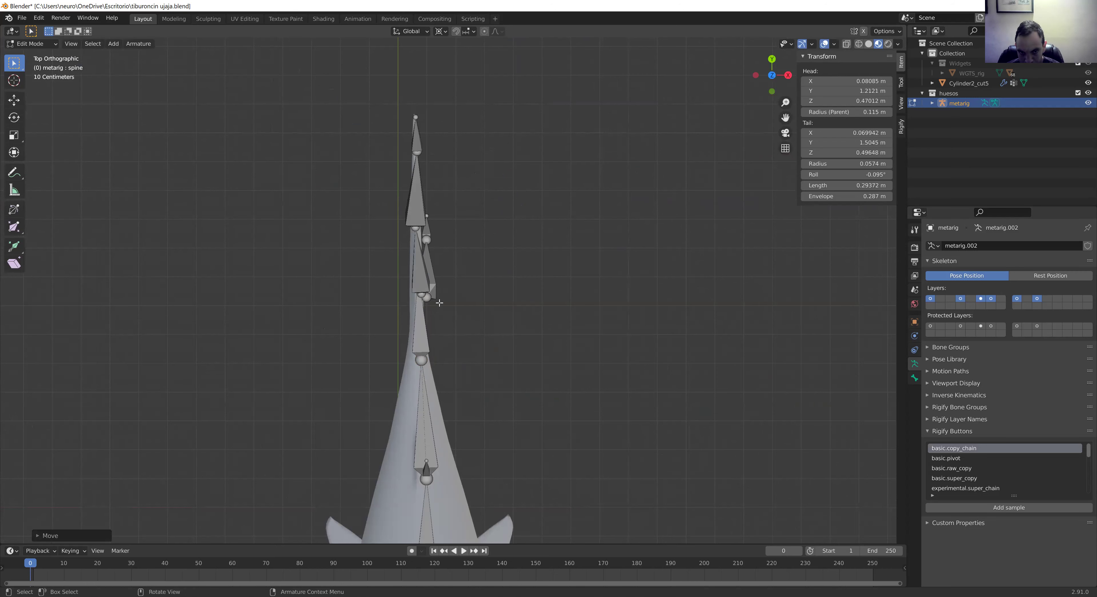
Step: Shift back_fin.T.Bk's head inward to X 0.06895 m on the tail centreline
{"action": "left_click", "coordinate": [420, 295]}
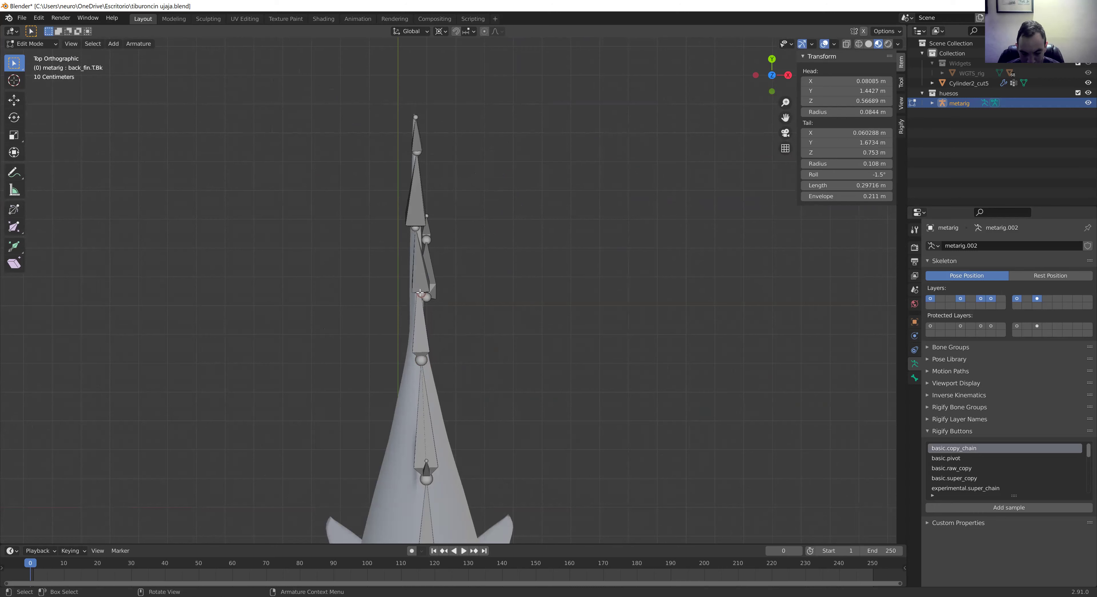
{"action": "key", "text": "g"}
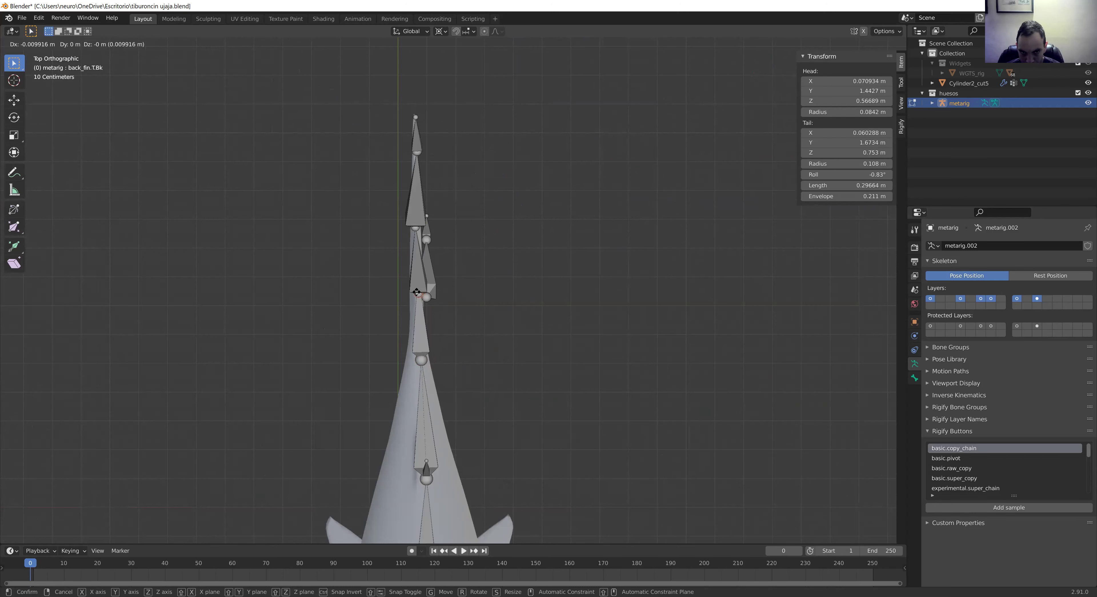
{"action": "left_click", "coordinate": [417, 292]}
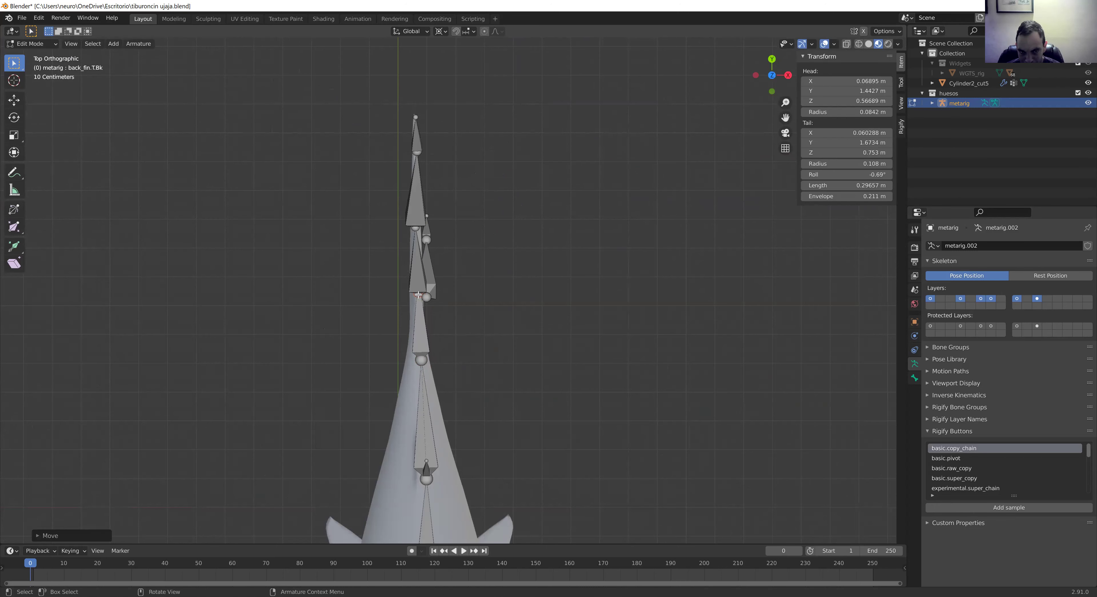
{"action": "scroll", "coordinate": [418, 295], "scroll_direction": "up", "scroll_amount": 1}
{"action": "scroll", "coordinate": [417, 298], "scroll_direction": "up", "scroll_amount": 1}
{"action": "scroll", "coordinate": [415, 311], "scroll_direction": "up", "scroll_amount": 1}
Step: Move back_fin.B.Bk's tail joint inward inside the lower fin, to X 0.073991 m
{"action": "scroll", "coordinate": [414, 319], "scroll_direction": "up", "scroll_amount": 2}
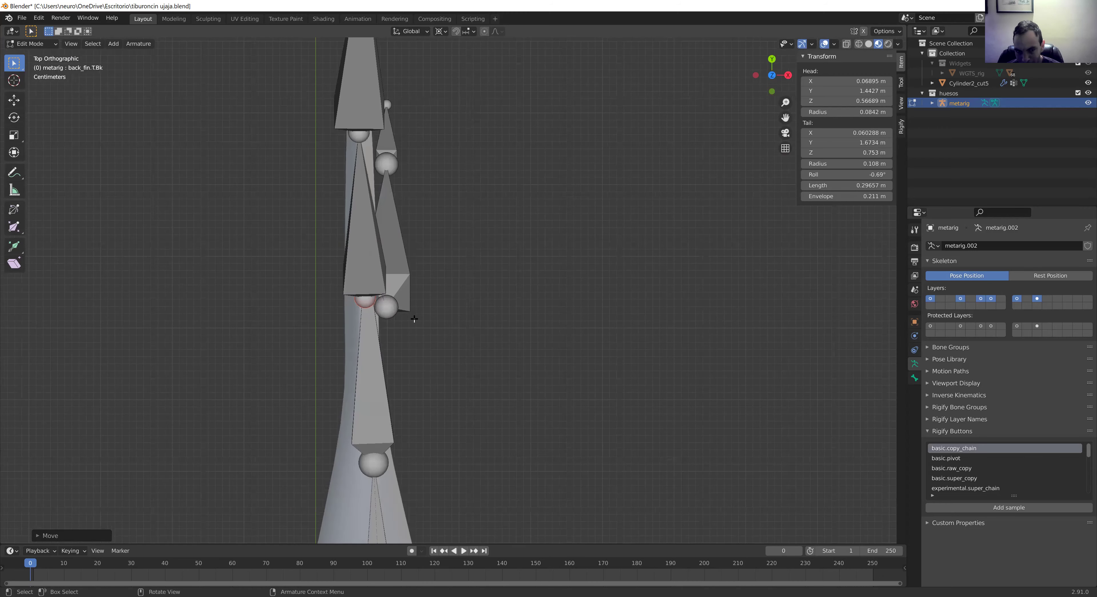
{"action": "middle_click_drag", "start_coordinate": [492, 357], "coordinate": [477, 341]}
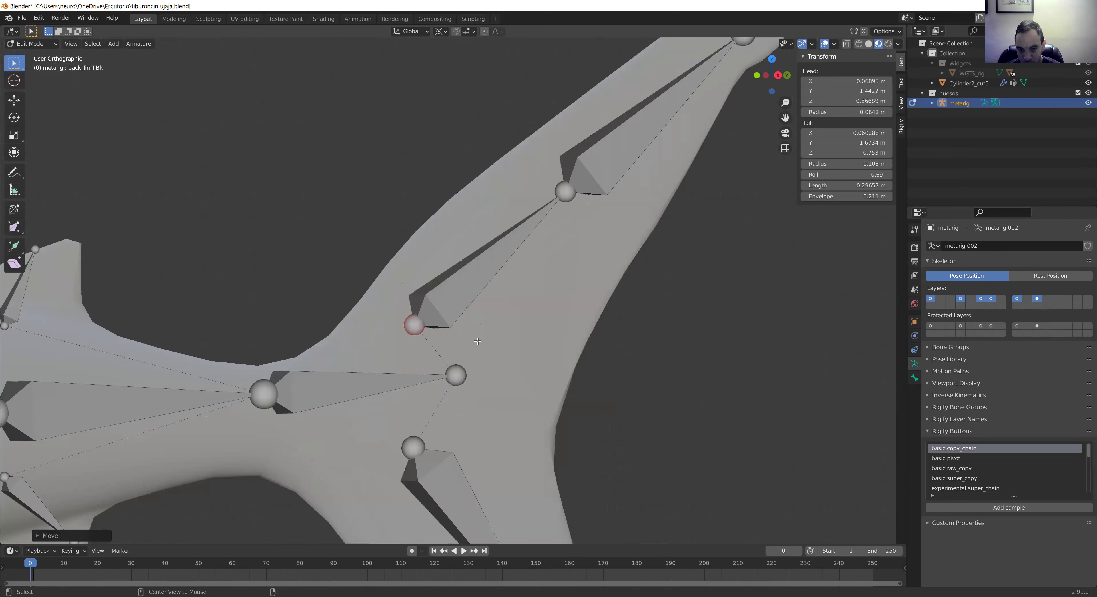
{"action": "key", "text": "KP_1"}
{"action": "key", "text": "KP_7"}
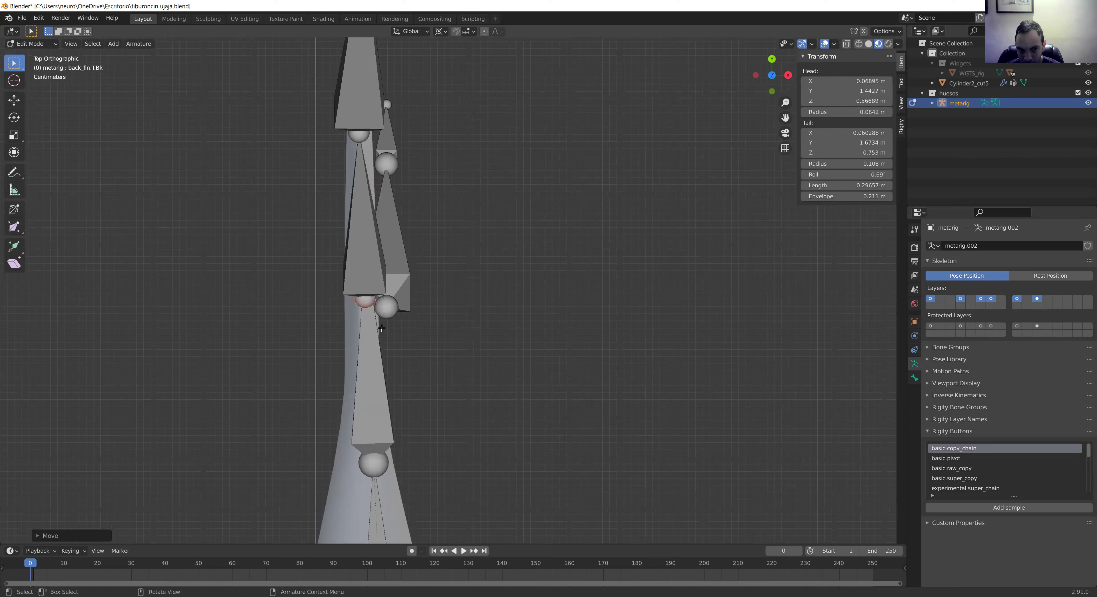
{"action": "middle_click_drag", "start_coordinate": [416, 274], "coordinate": [391, 294], "text": "shift"}
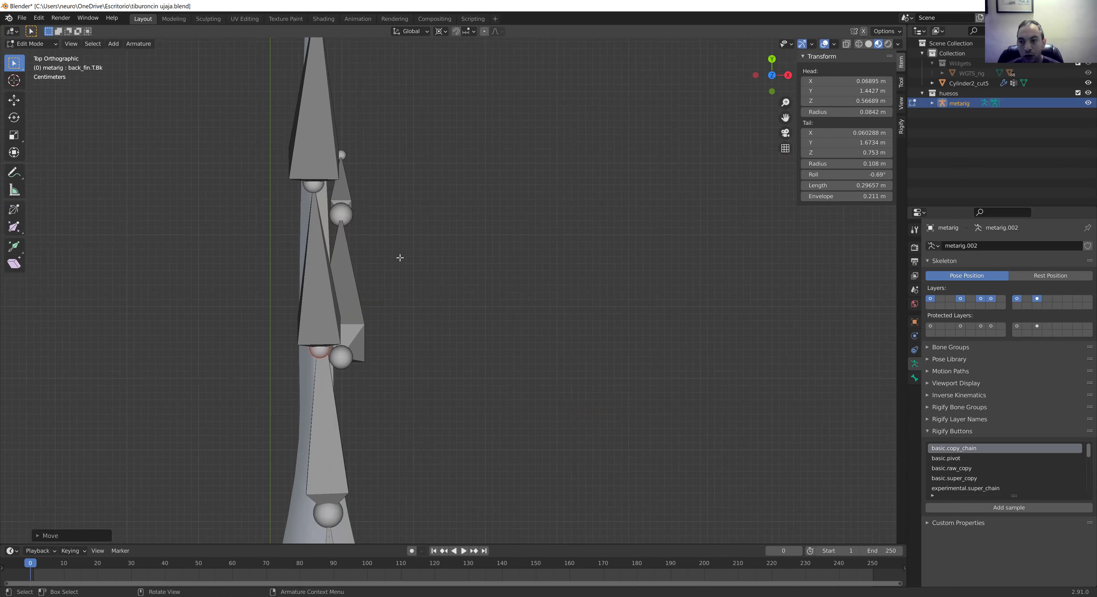
{"action": "left_click", "coordinate": [345, 218]}
{"action": "left_click_drag", "start_coordinate": [345, 218], "coordinate": [339, 219]}
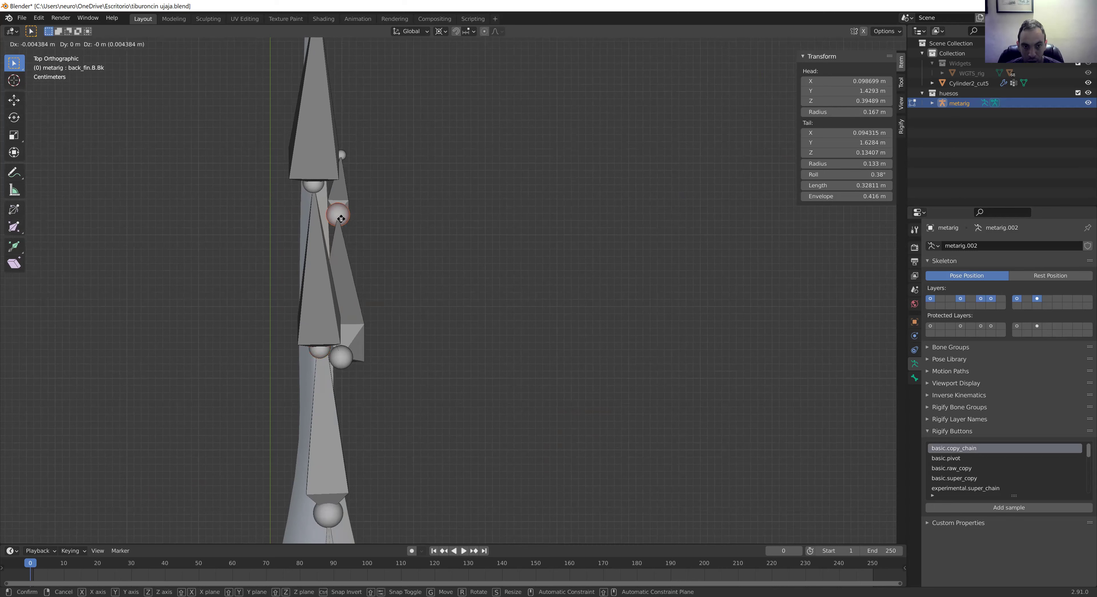
{"action": "key", "text": "ctrl+z"}
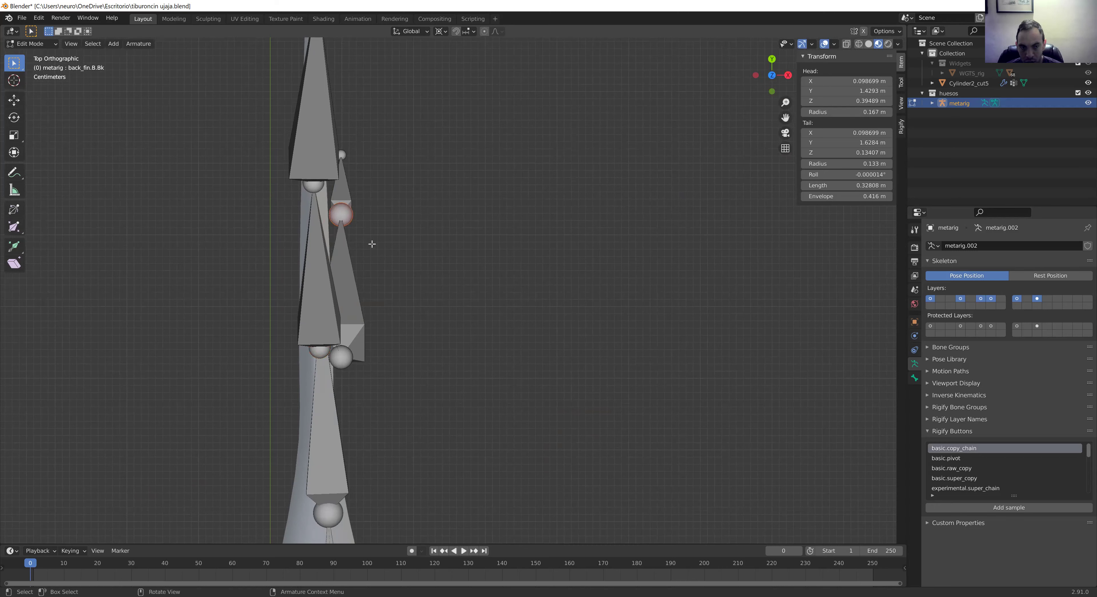
{"action": "key", "text": "ctrl+KP_1"}
{"action": "middle_click_drag", "start_coordinate": [397, 245], "coordinate": [421, 350], "text": "alt"}
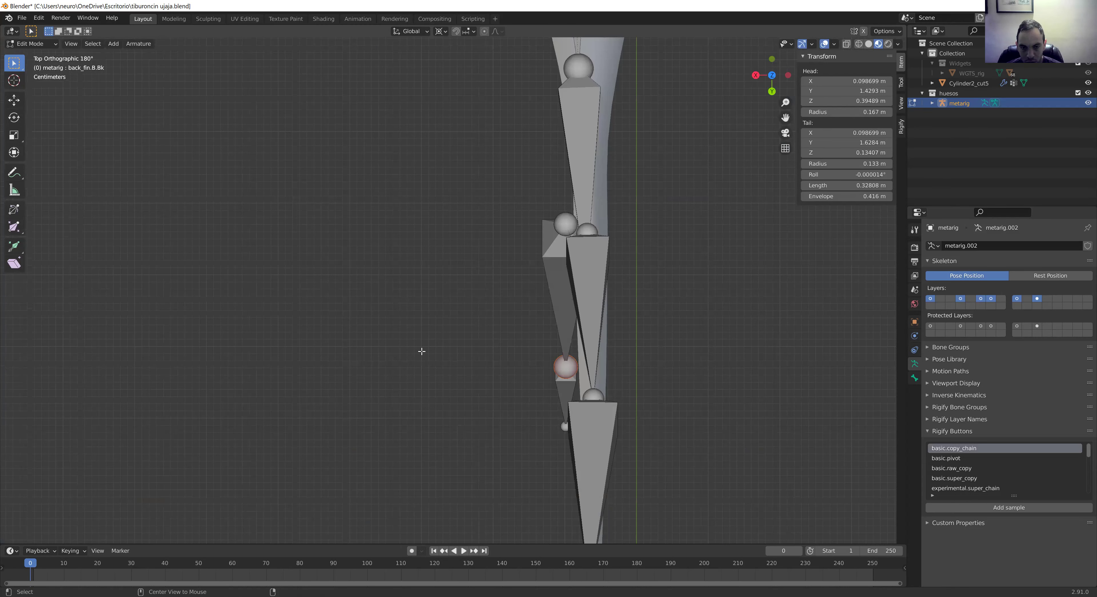
{"action": "mouse_move", "coordinate": [502, 321]}
{"action": "middle_mouse_down", "text": "shift"}
{"action": "mouse_move", "coordinate": [457, 301]}
{"action": "mouse_move", "coordinate": [457, 329]}
{"action": "middle_mouse_up", "text": "shift"}
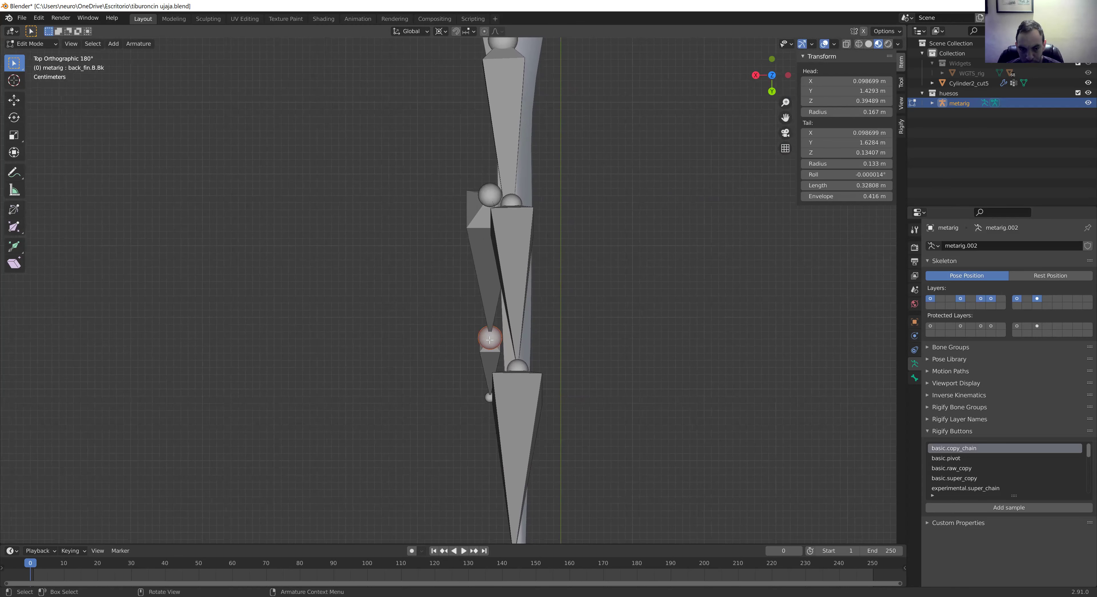
{"action": "key", "text": "g"}
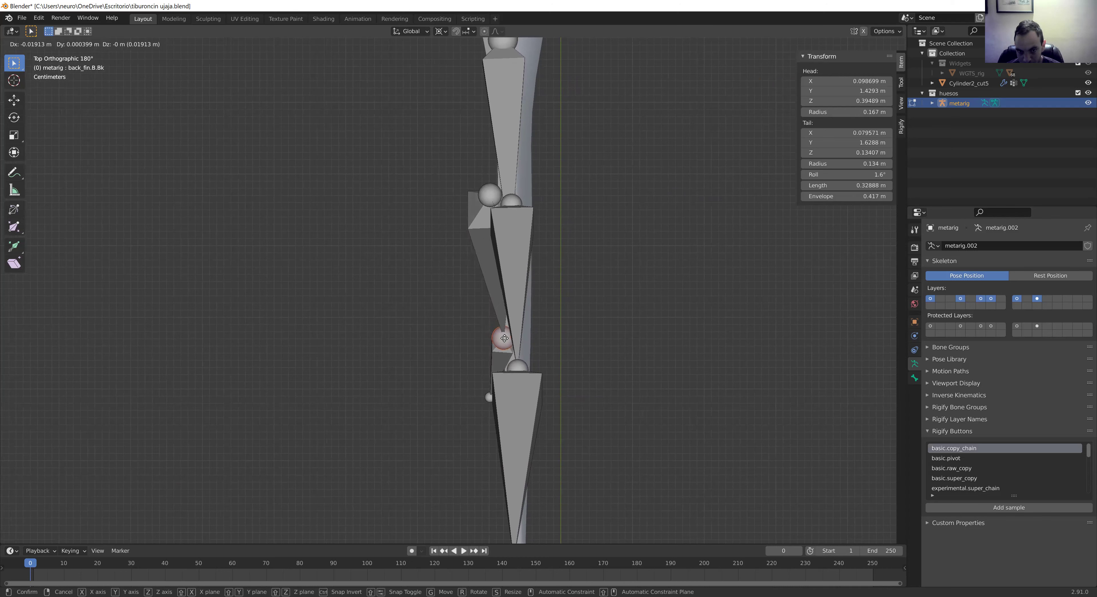
{"action": "left_click", "coordinate": [506, 338]}
Step: Move back_fin.B.Bk's upper joint closer to the spine
{"action": "left_click", "coordinate": [492, 197], "text": "shift"}
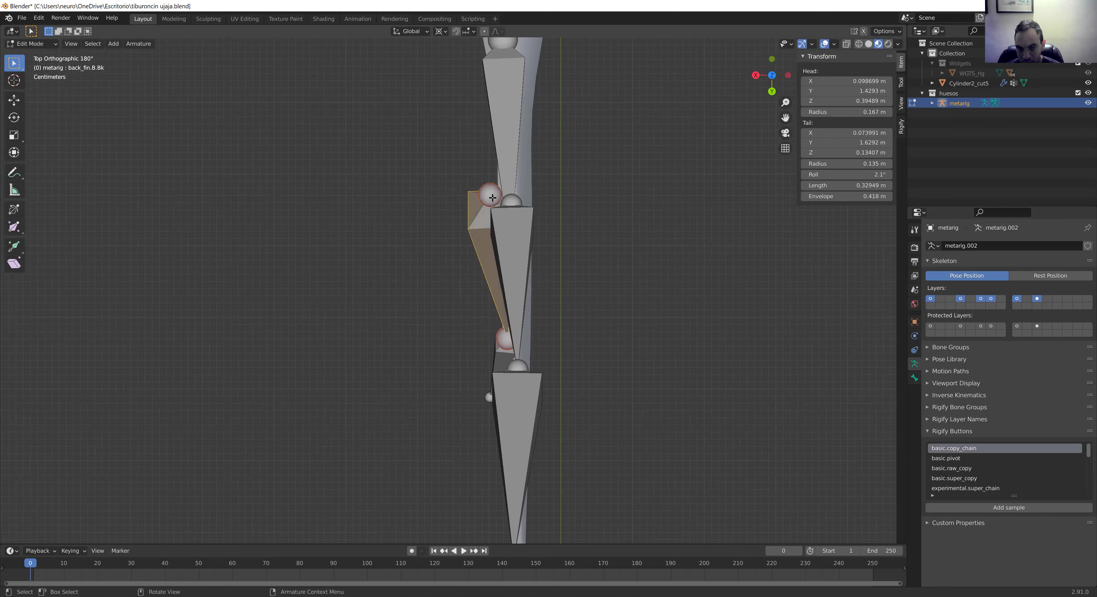
{"action": "left_click", "coordinate": [479, 197], "text": "shift"}
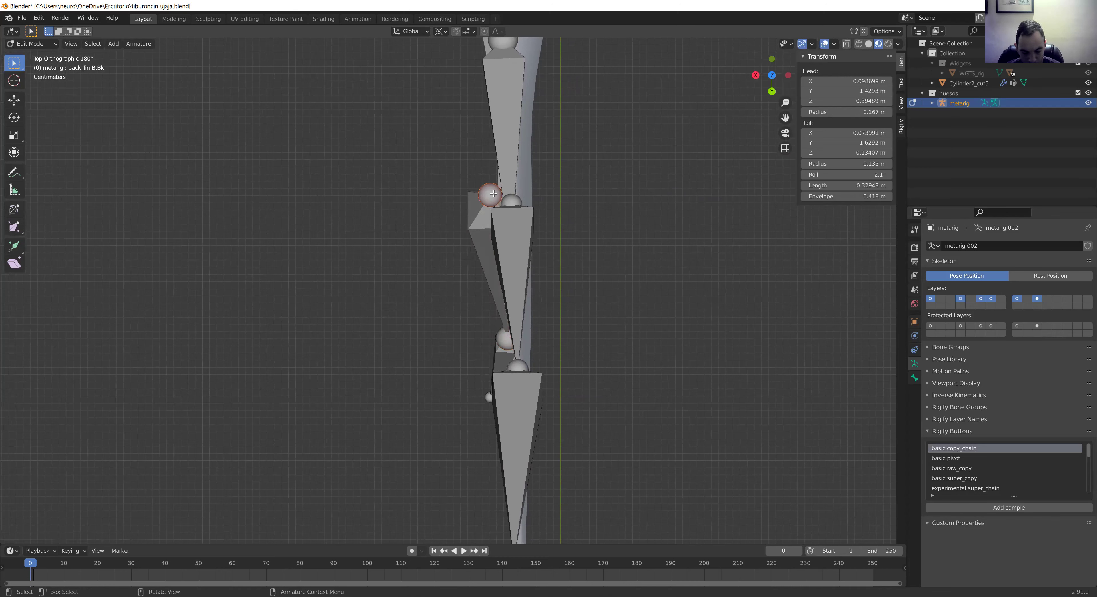
{"action": "key", "text": "g"}
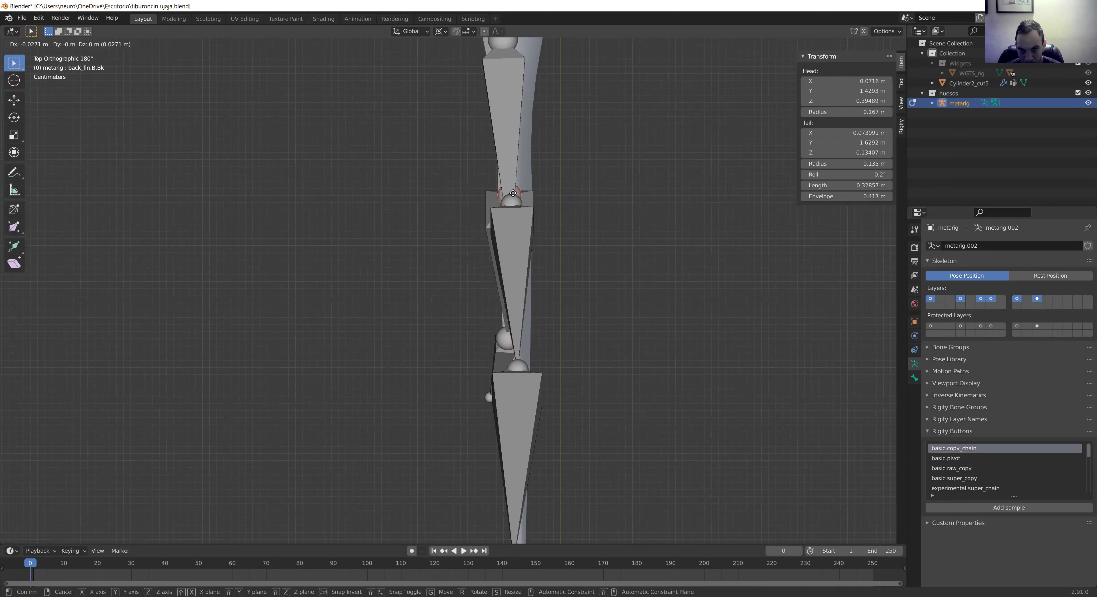
{"action": "left_click", "coordinate": [512, 193]}
{"action": "left_click", "coordinate": [504, 340]}
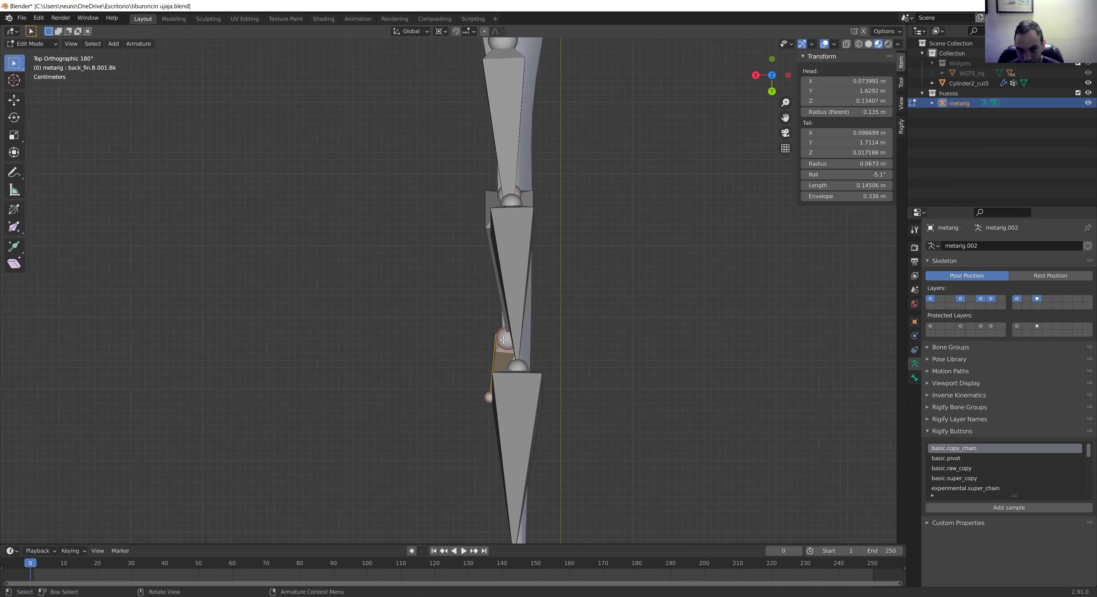
Step: Move the tip of back_fin.B.001.Bk inward to X 0.085548 m to fit the fin
{"action": "mouse_move", "coordinate": [565, 386]}
{"action": "middle_mouse_down"}
{"action": "mouse_move", "coordinate": [493, 412]}
{"action": "mouse_move", "coordinate": [479, 293]}
{"action": "middle_mouse_up"}
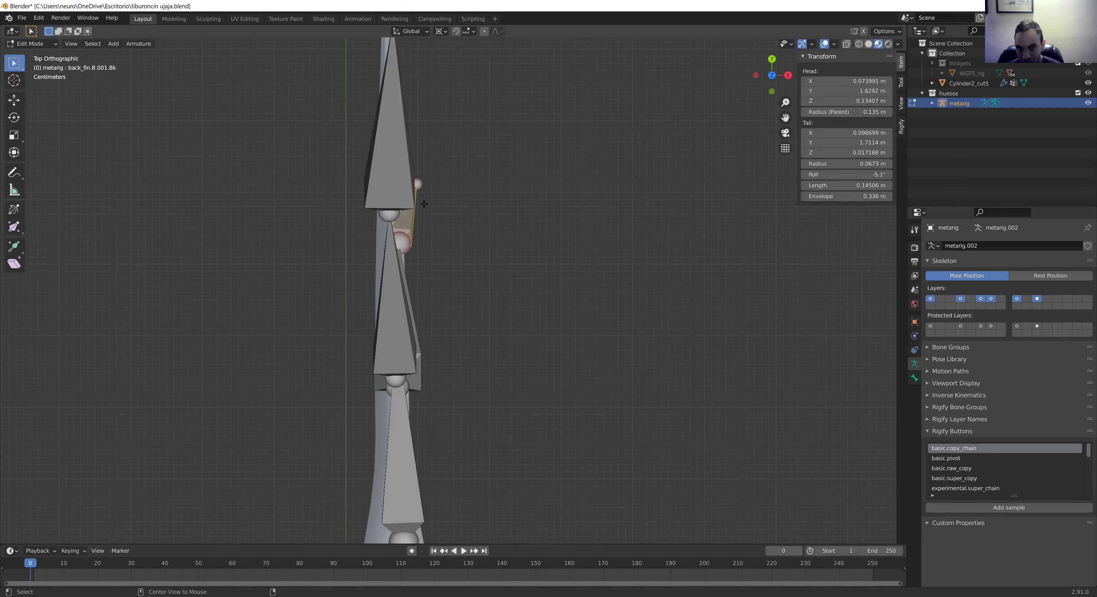
{"action": "left_click", "coordinate": [425, 182]}
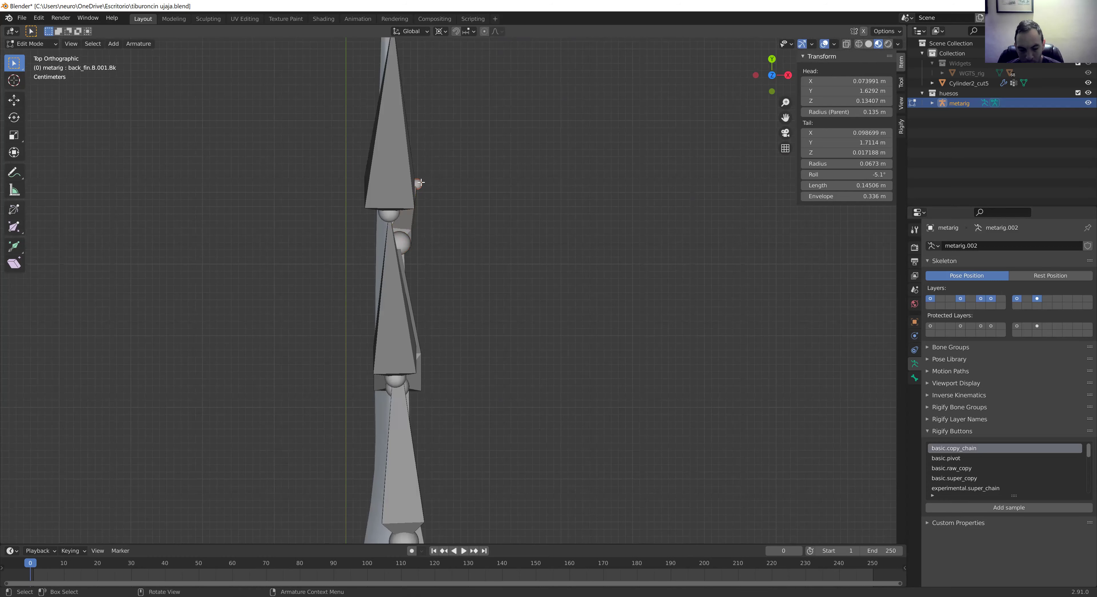
{"action": "key", "text": "g"}
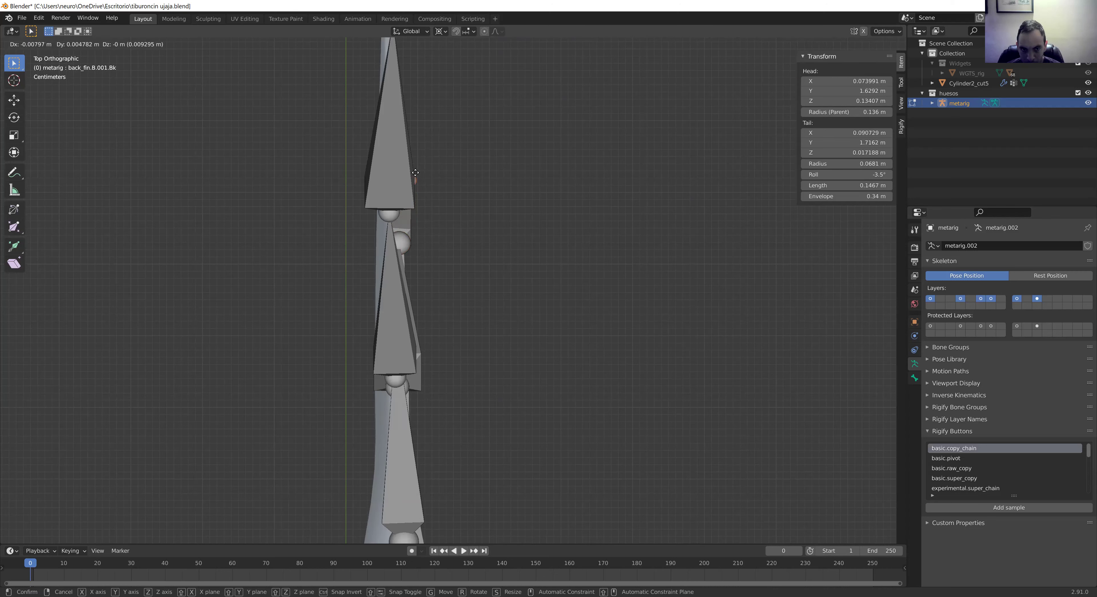
{"action": "left_click", "coordinate": [412, 169]}
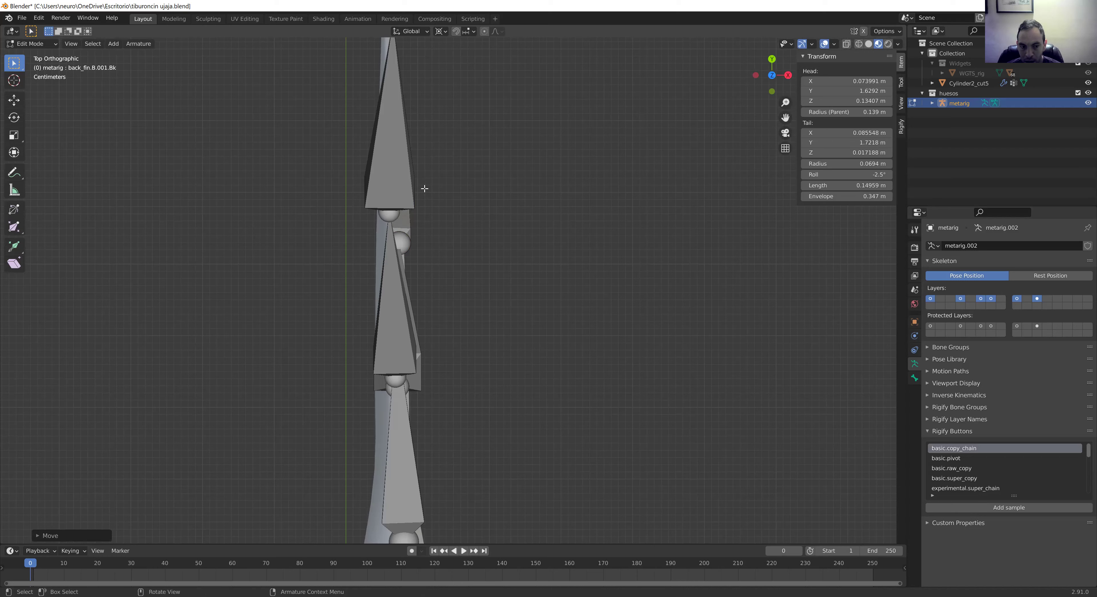
{"action": "left_click", "coordinate": [45, 43]}
Step: In Object Mode, generate the Rigify rig from the metarig, then undo it
{"action": "left_click", "coordinate": [36, 55]}
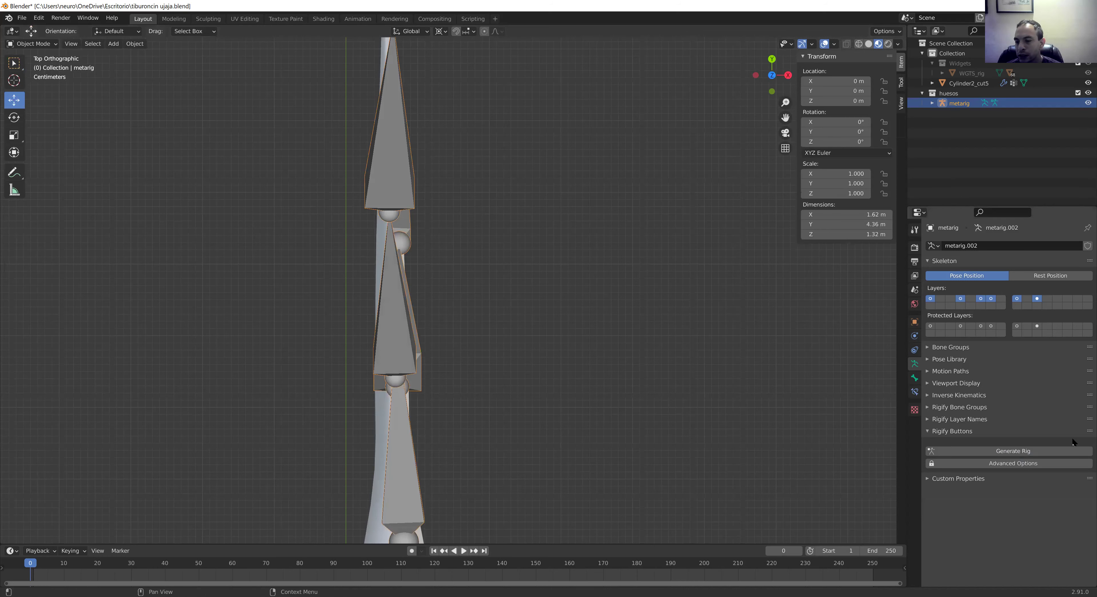
{"action": "left_click", "coordinate": [1020, 451]}
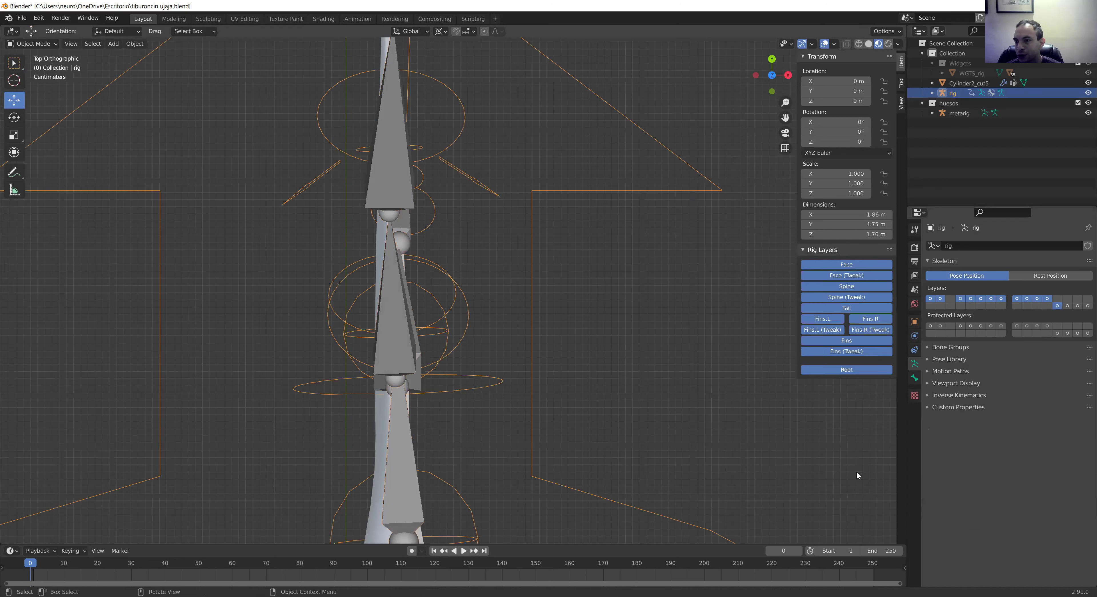
{"action": "key", "text": "ctrl"}
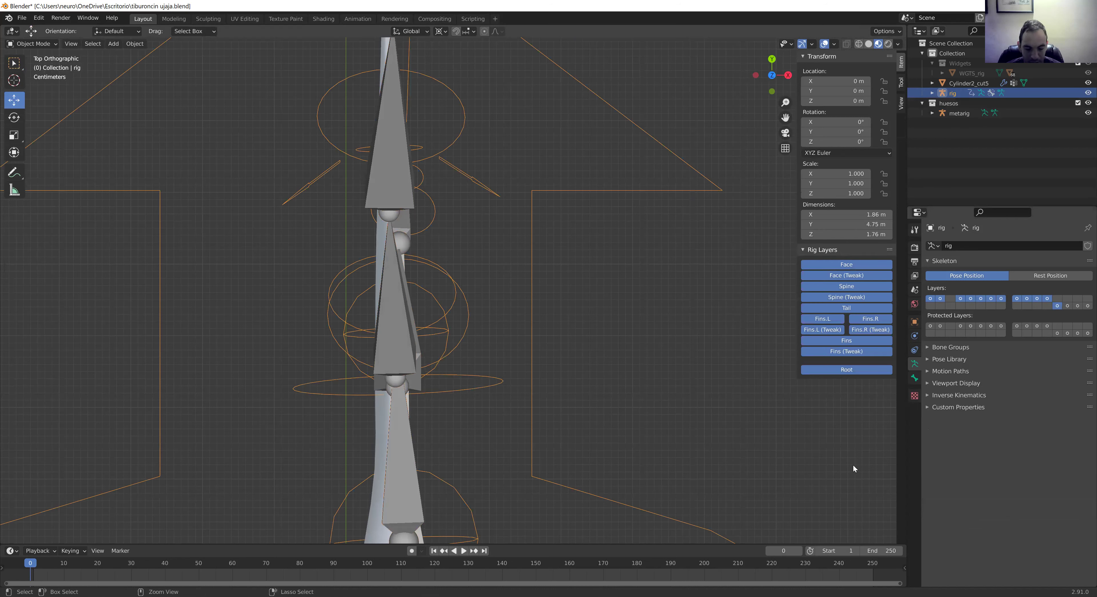
{"action": "key", "text": "ctrl+z"}
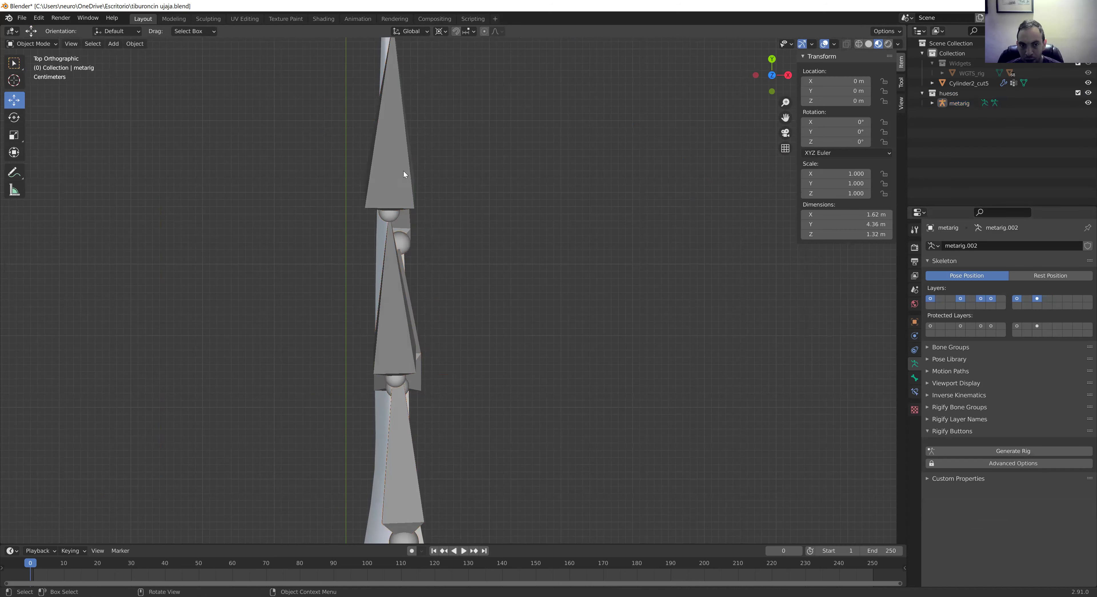
Step: Back in Edit Mode, begin scaling up the back_fin.T.001.Bk bone along the fin
{"action": "left_click", "coordinate": [33, 44]}
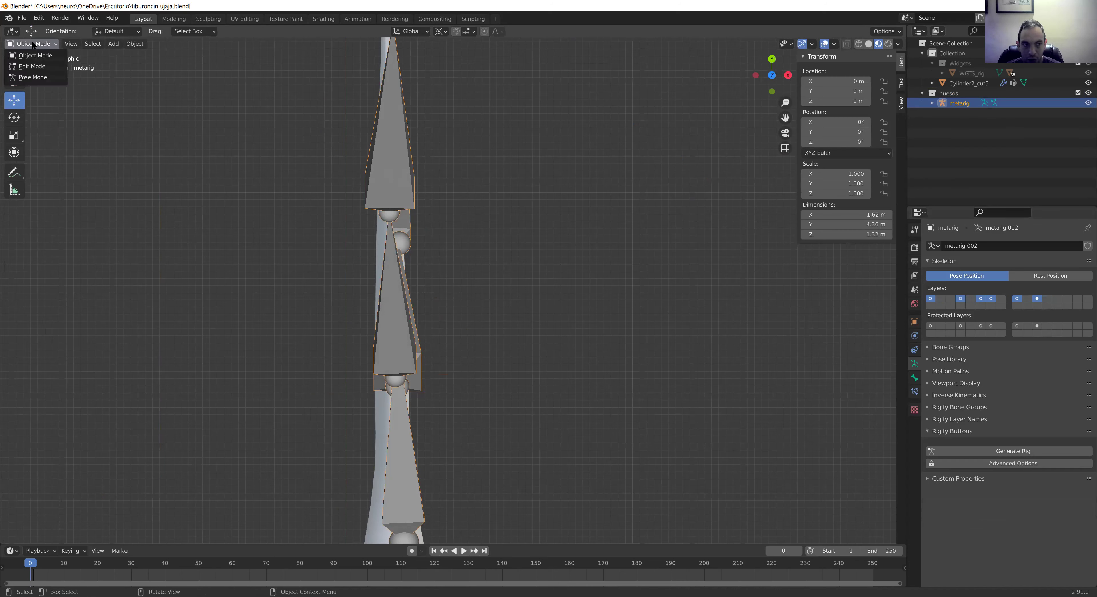
{"action": "left_click", "coordinate": [39, 66]}
{"action": "left_click", "coordinate": [402, 148]}
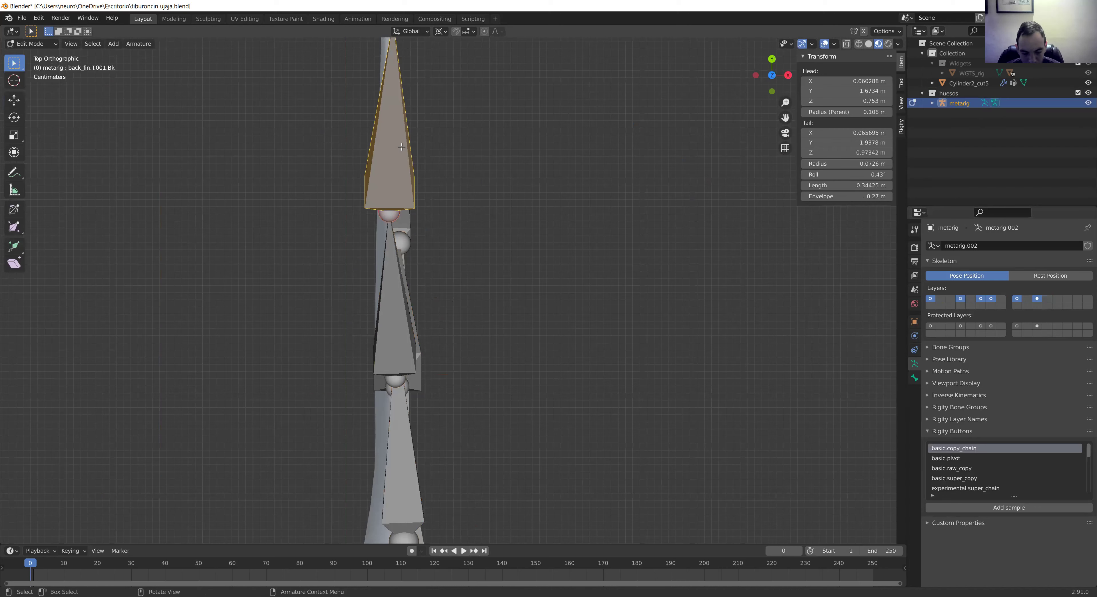
{"action": "left_click", "coordinate": [14, 135]}
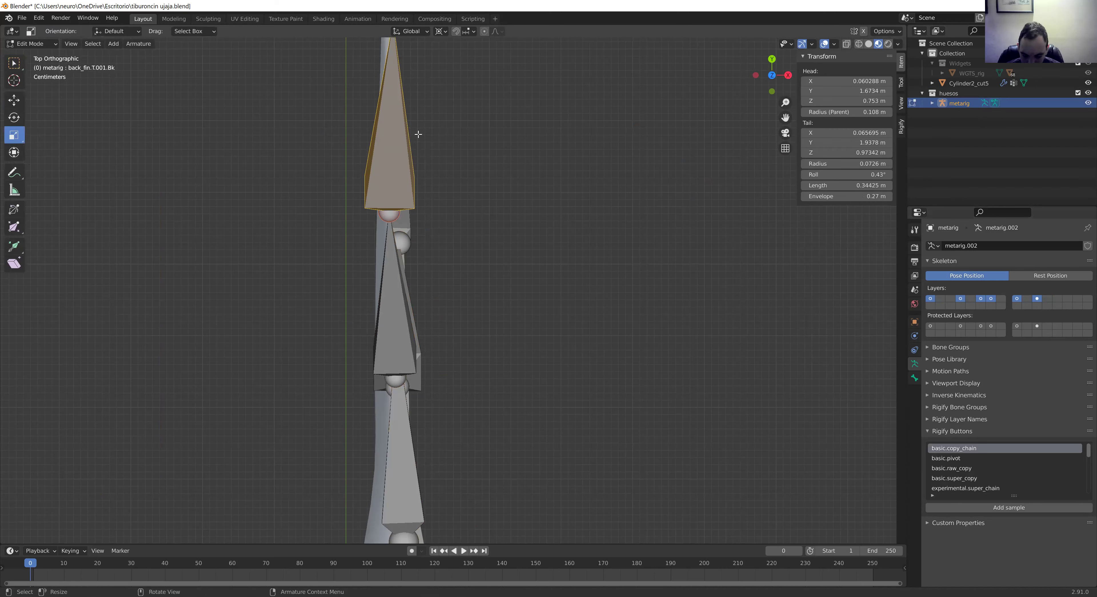
{"action": "key", "text": "s"}
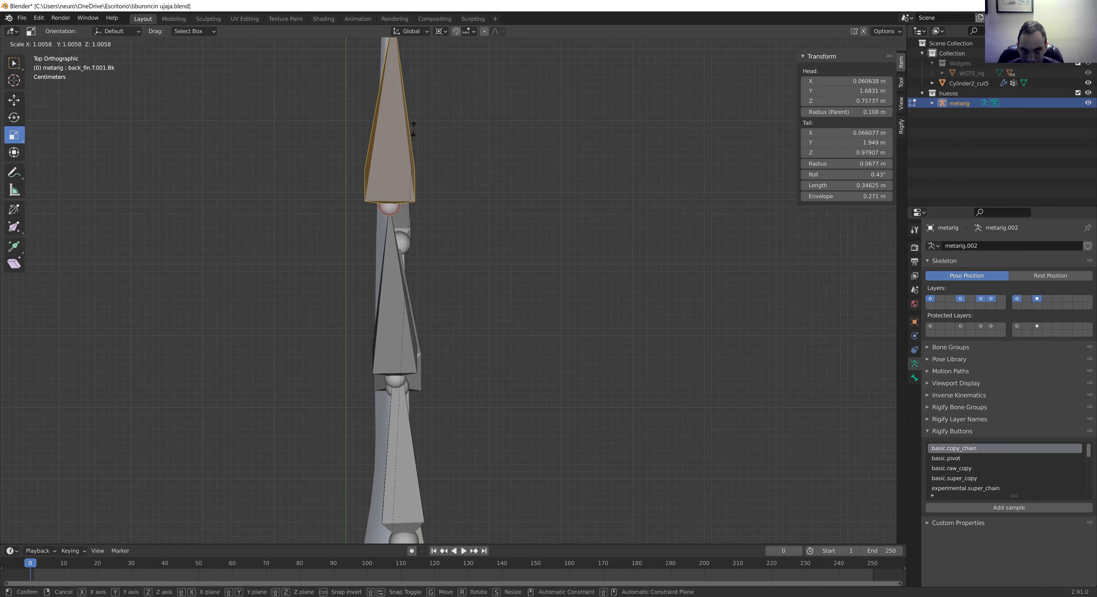
Step: Confirm the enlarged fin bone, then test-generate the Rigify rig in Object Mode and undo it
{"action": "left_click", "coordinate": [733, 72]}
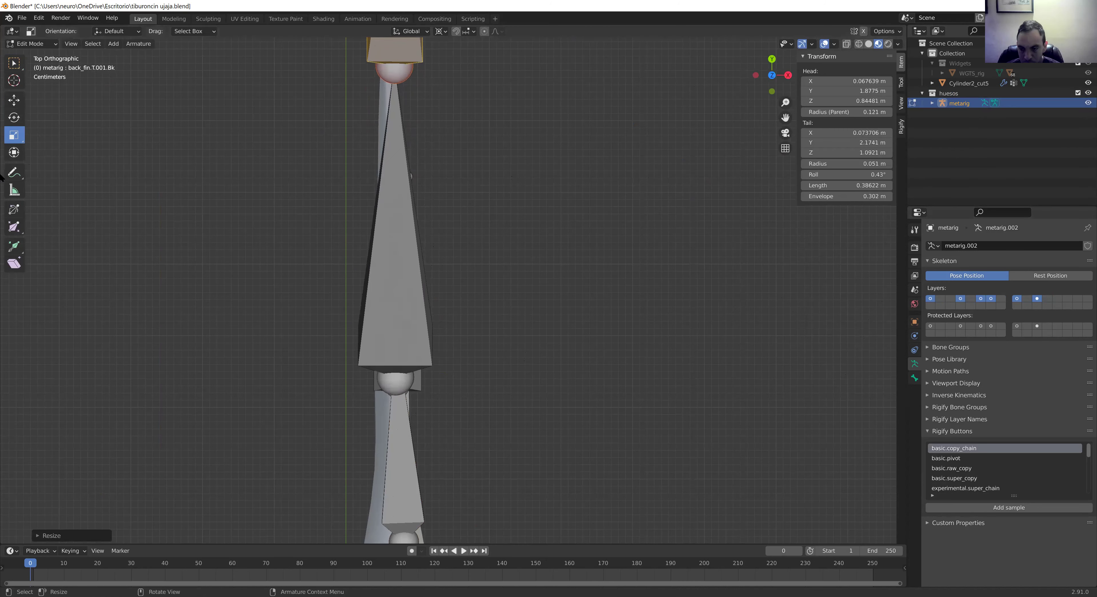
{"action": "left_click", "coordinate": [32, 44]}
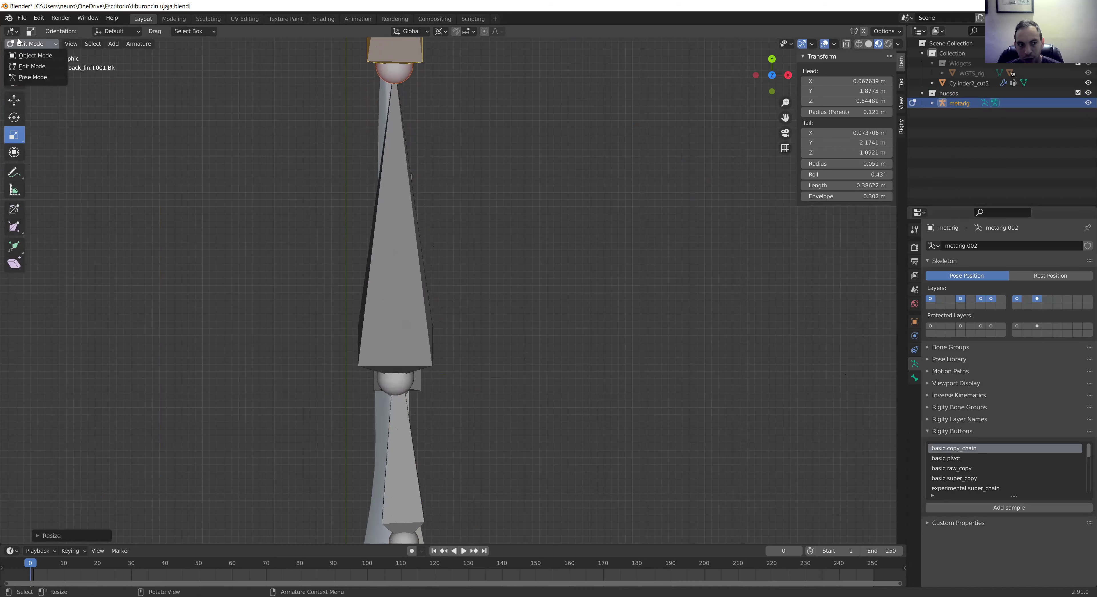
{"action": "left_click", "coordinate": [29, 52]}
{"action": "left_click", "coordinate": [1036, 450]}
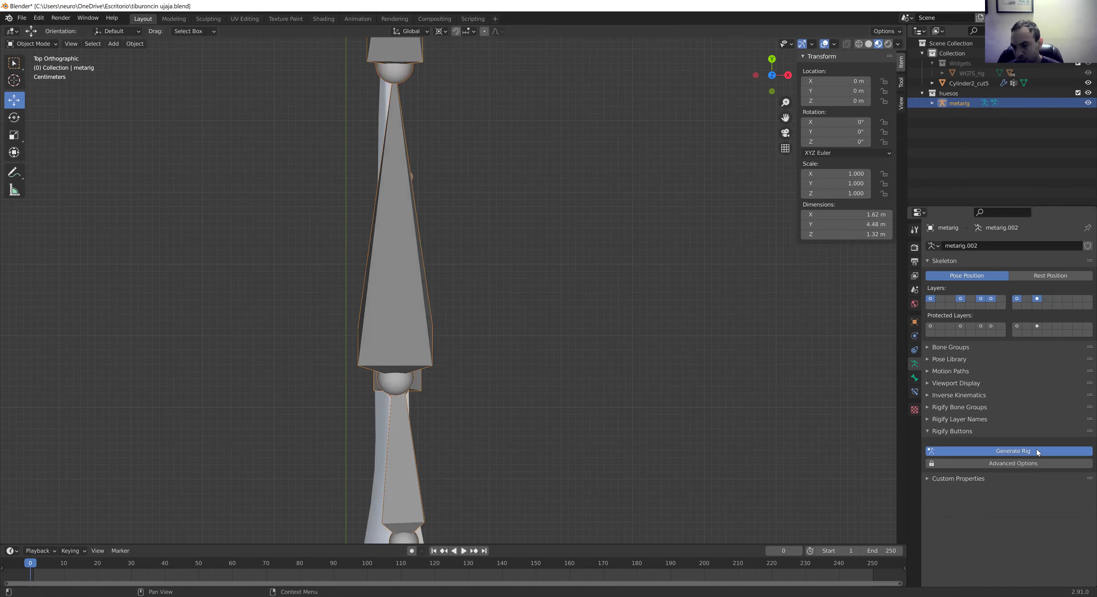
{"action": "key", "text": "ctrl+z"}
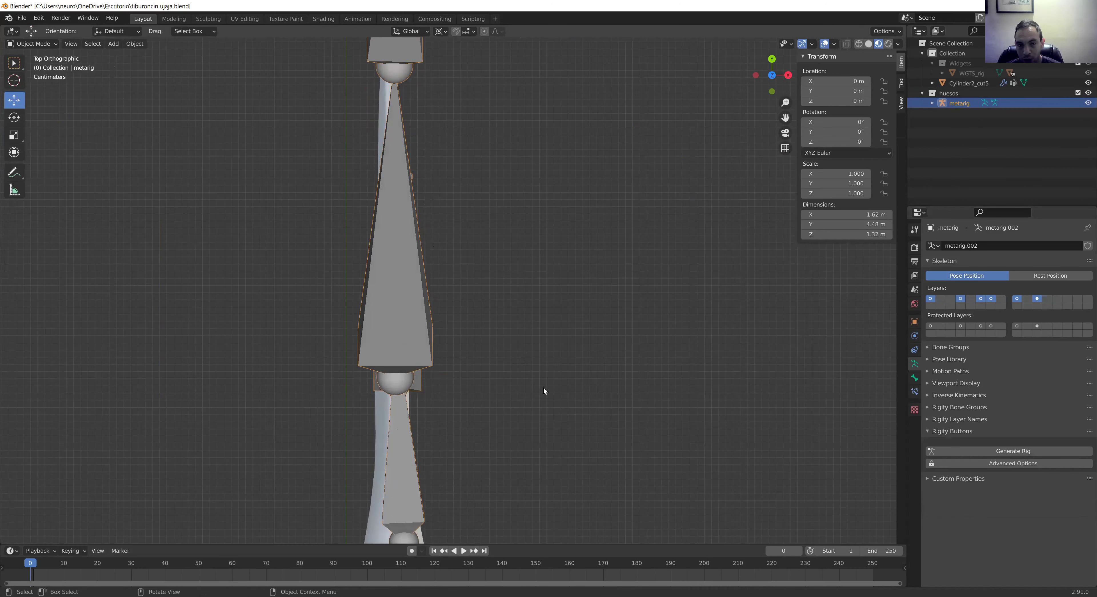
{"action": "scroll", "coordinate": [544, 387], "scroll_direction": "down", "scroll_amount": 3}
{"action": "scroll", "coordinate": [544, 395], "scroll_direction": "down", "scroll_amount": 2}
{"action": "middle_click_drag", "start_coordinate": [539, 405], "coordinate": [458, 312]}
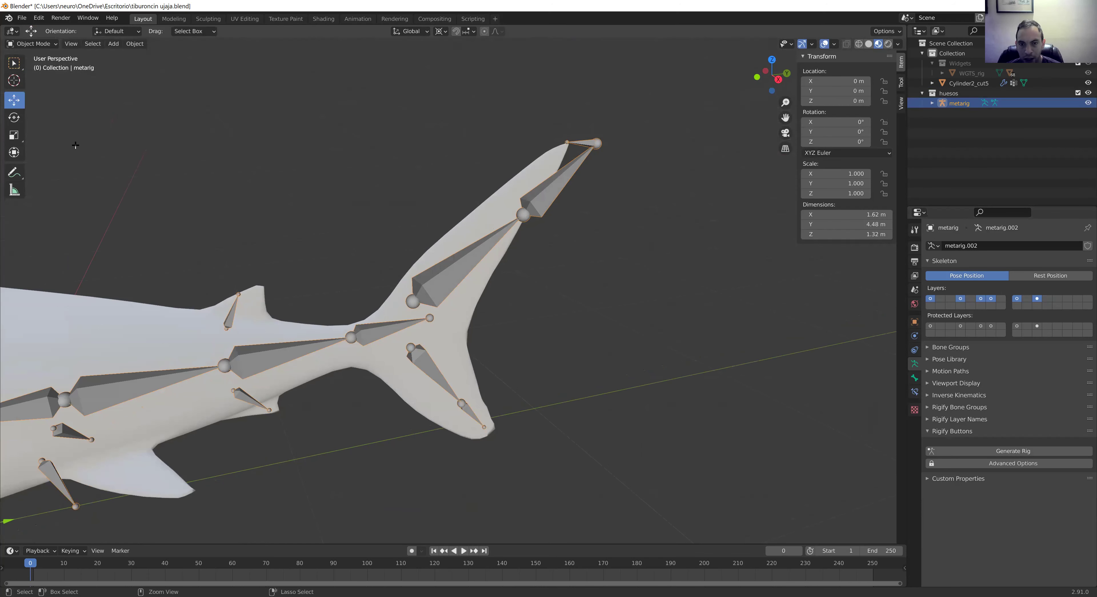
Step: In Edit Mode, select the back-fin bones and move the lower back-fin bone's joint
{"action": "key", "text": "Tab"}
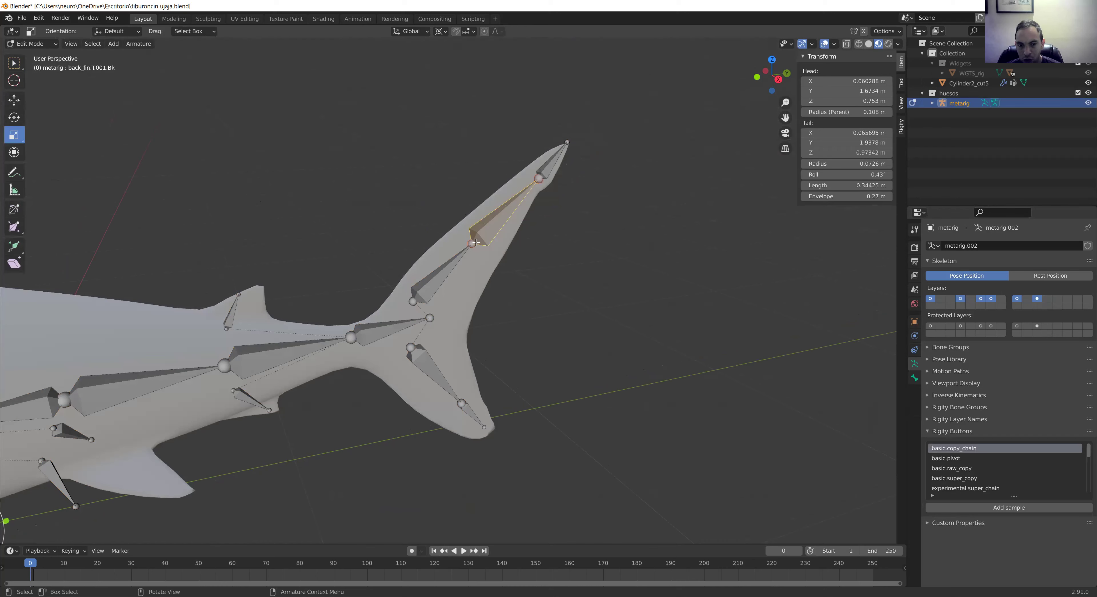
{"action": "left_click", "coordinate": [471, 244]}
{"action": "left_click", "coordinate": [472, 242]}
{"action": "left_click", "coordinate": [472, 243]}
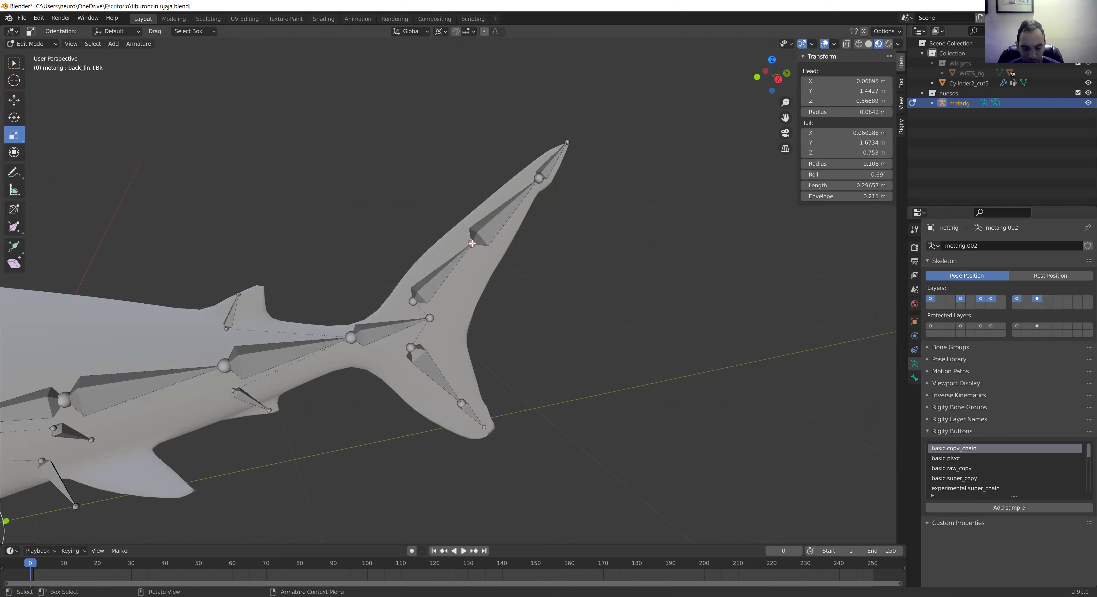
{"action": "left_click_drag", "start_coordinate": [472, 243], "coordinate": [575, 343]}
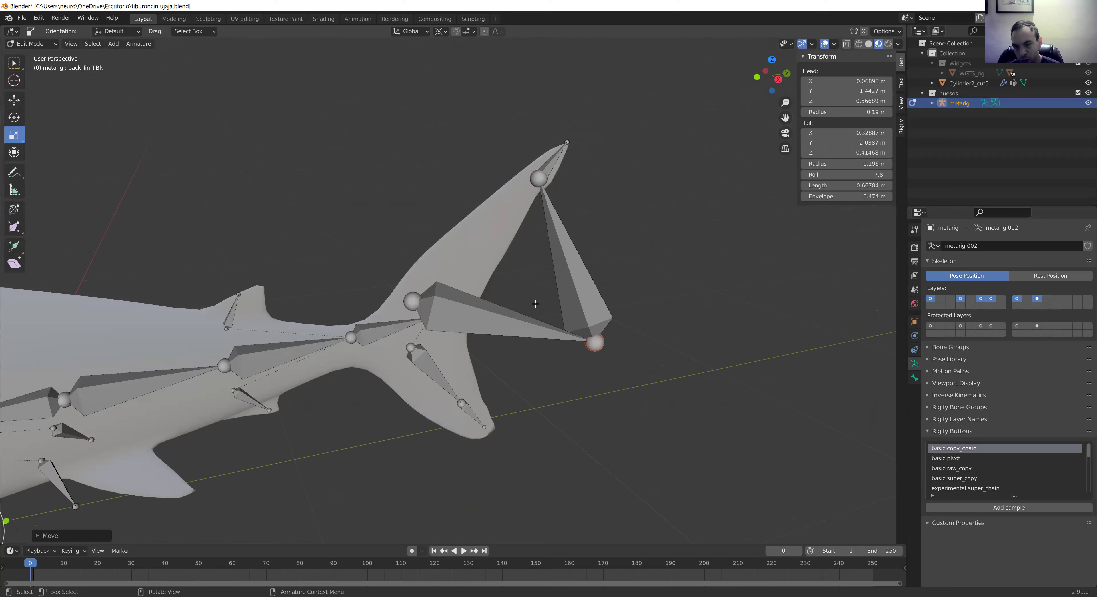
Step: Generate the rig again, then undo back to editing the metarig bones
{"action": "left_click", "coordinate": [31, 43]}
{"action": "left_click", "coordinate": [38, 56]}
{"action": "left_click", "coordinate": [1052, 453]}
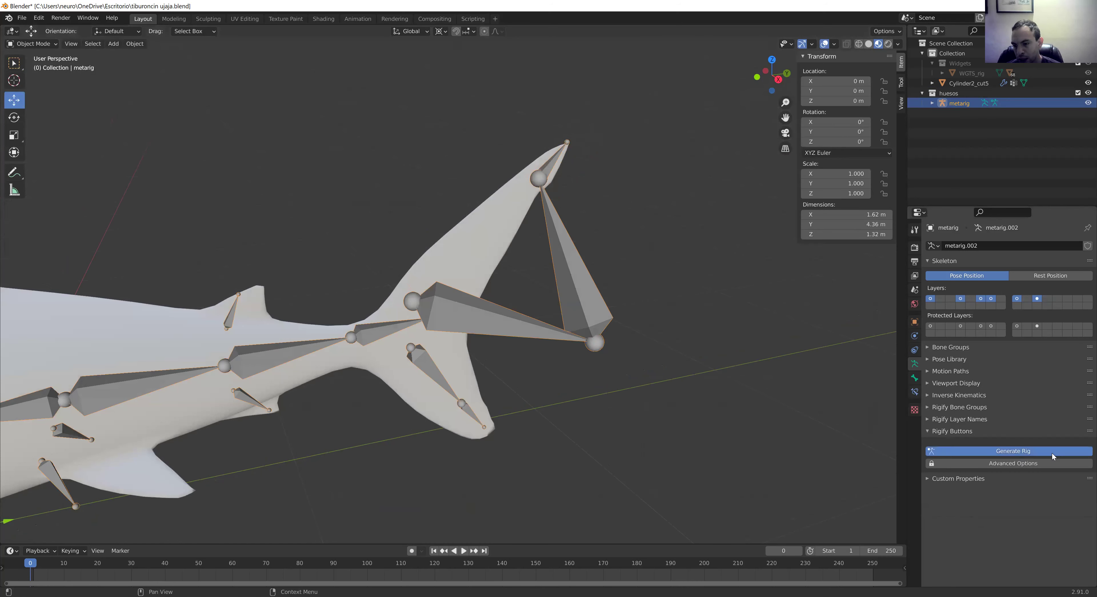
{"action": "key", "text": "ctrl+z"}
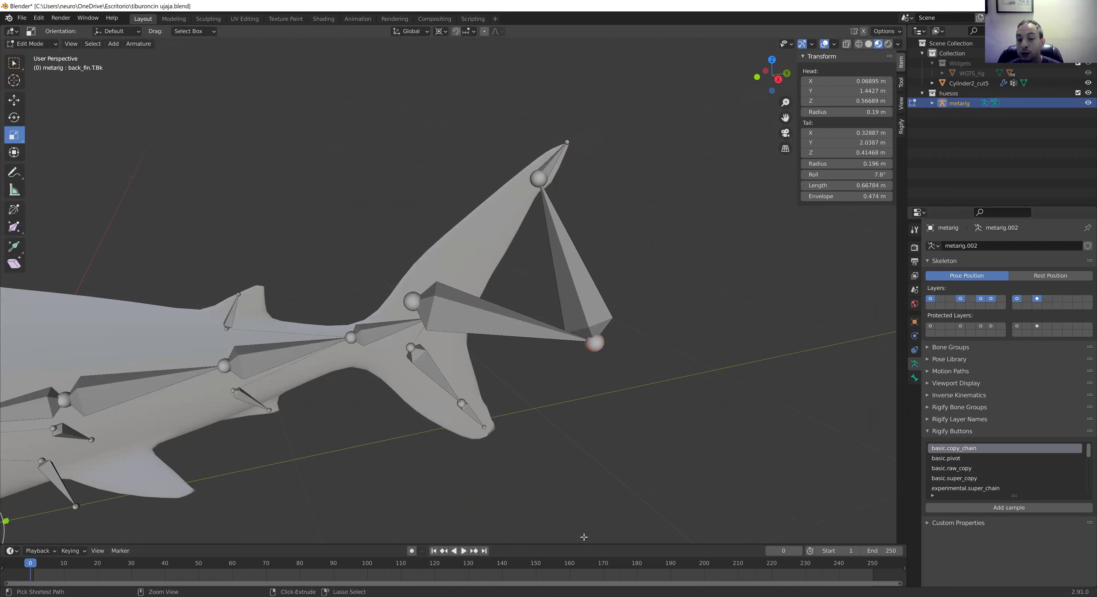
{"action": "key", "text": "ctrl+z"}
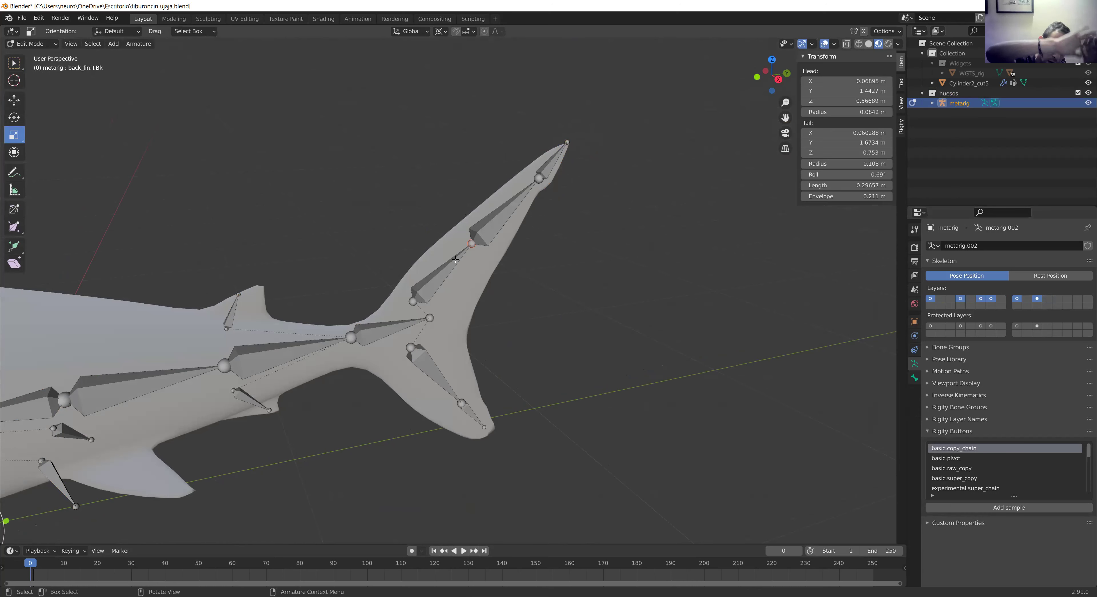
{"action": "mouse_move", "coordinate": [580, 176]}
{"action": "middle_mouse_down"}
{"action": "mouse_move", "coordinate": [512, 234]}
{"action": "mouse_move", "coordinate": [615, 223]}
{"action": "mouse_move", "coordinate": [563, 301]}
{"action": "mouse_move", "coordinate": [553, 292]}
{"action": "mouse_move", "coordinate": [541, 397]}
{"action": "middle_mouse_up"}
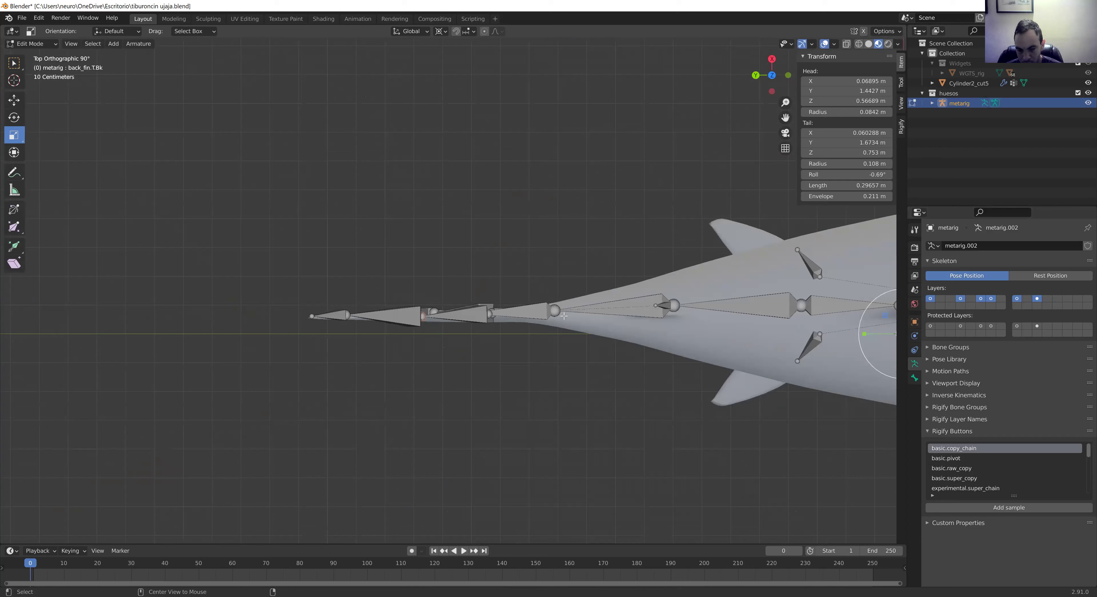
Step: Nudge the spine.001 joint along the body and pull the dorsal fin bone's tip into the fin
{"action": "left_click", "coordinate": [556, 312]}
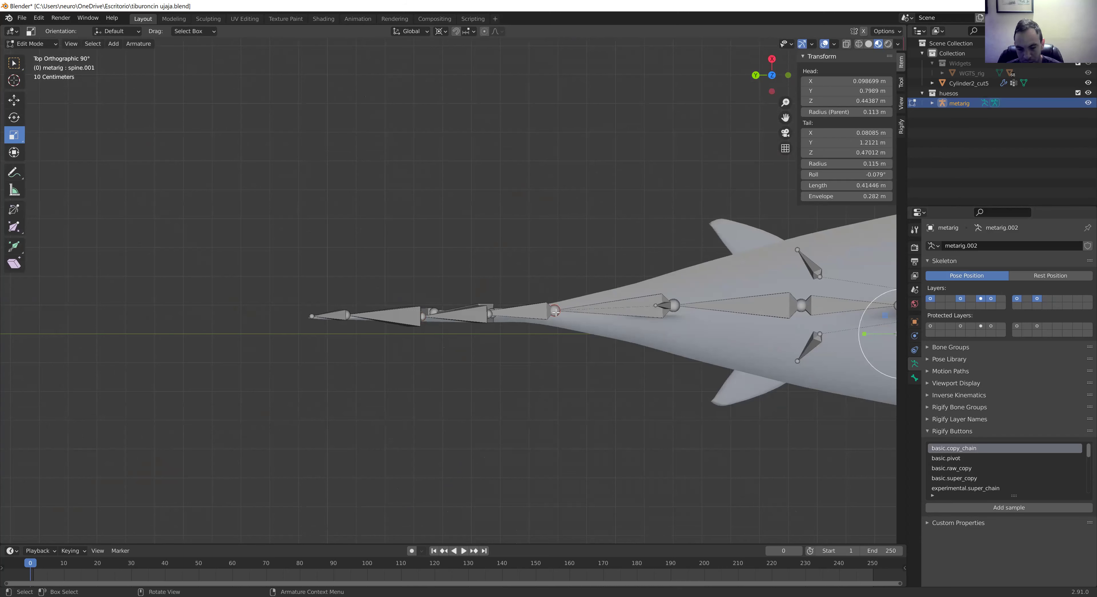
{"action": "left_click_drag", "start_coordinate": [556, 312], "coordinate": [568, 316]}
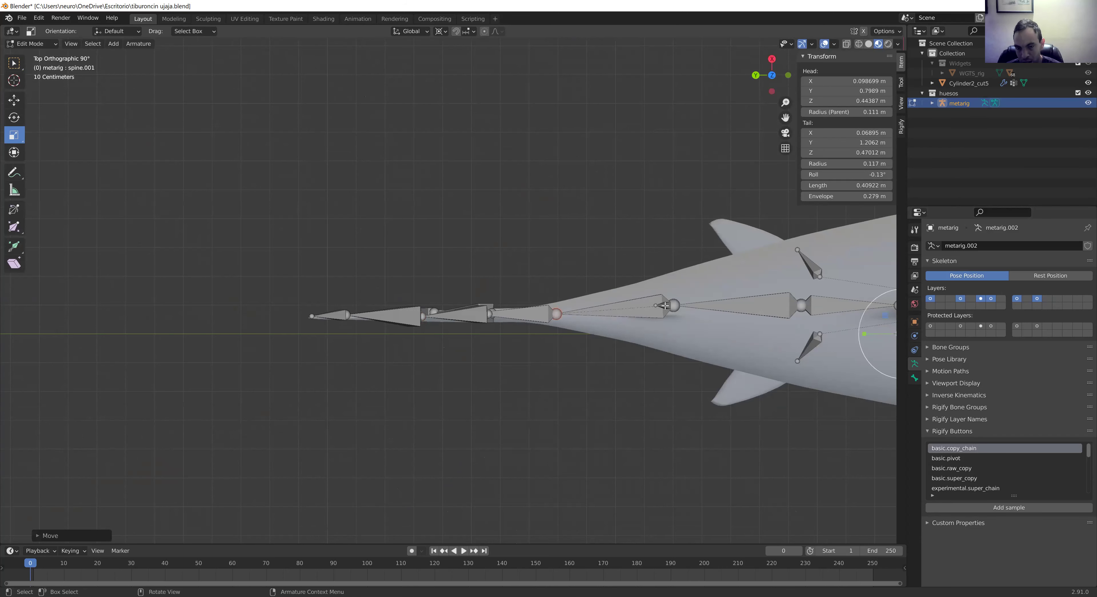
{"action": "left_click", "coordinate": [682, 305]}
{"action": "middle_click_drag", "start_coordinate": [681, 305], "coordinate": [688, 247]}
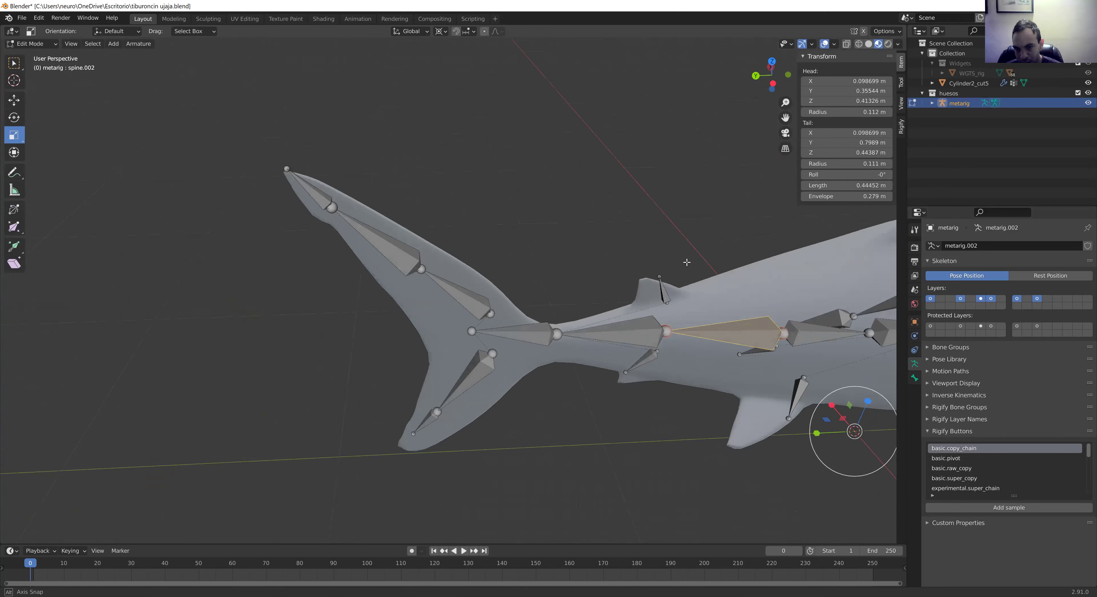
{"action": "left_click", "coordinate": [658, 270]}
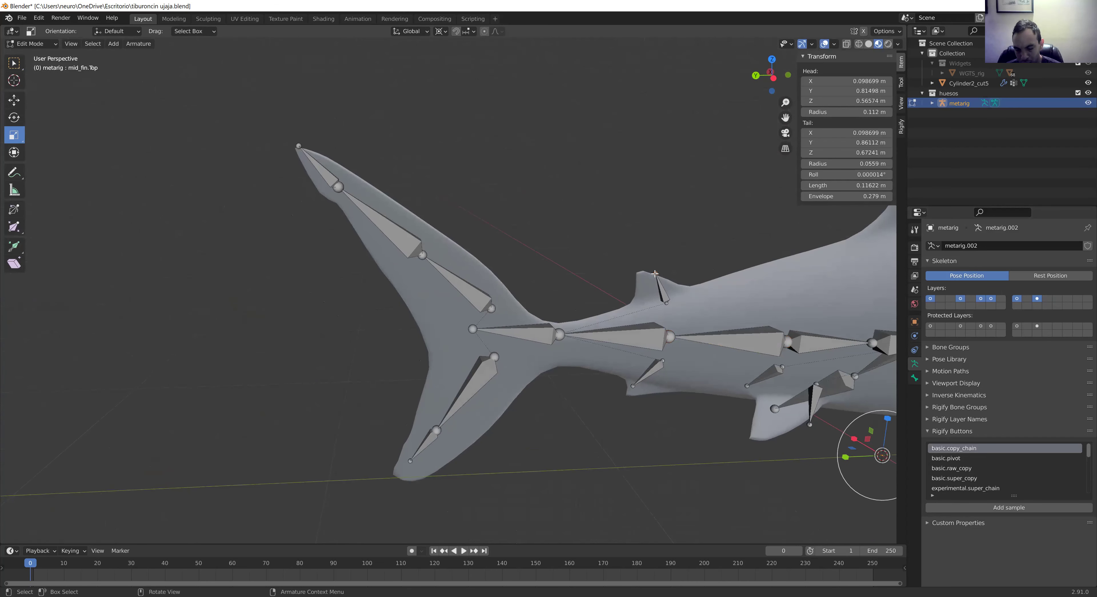
{"action": "left_click_drag", "start_coordinate": [655, 274], "coordinate": [641, 274]}
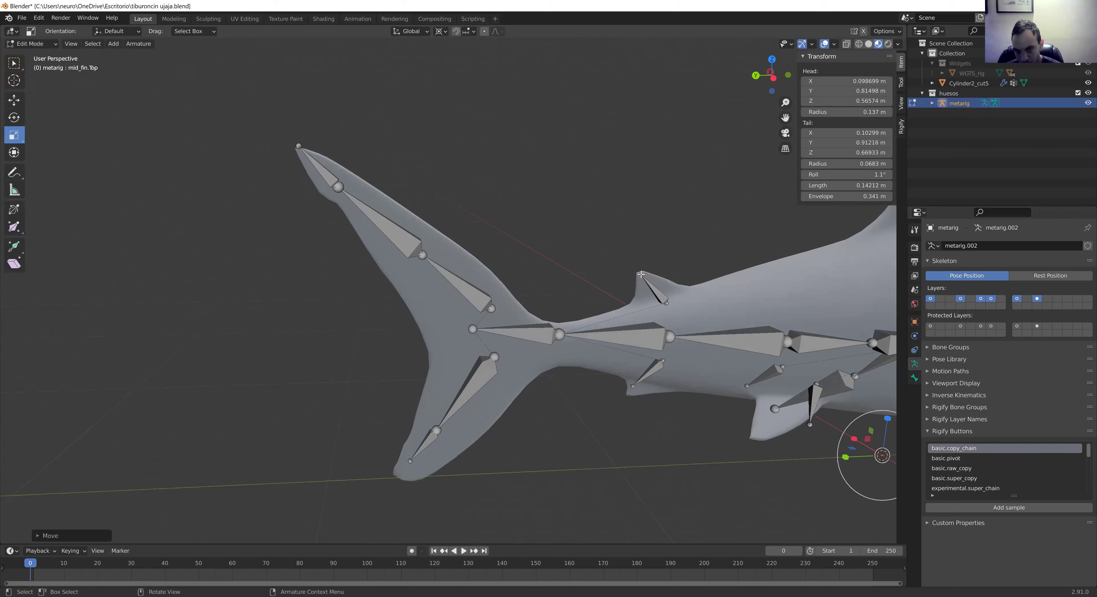
Step: Select the lower middle fin bone and check it from front, side and top views
{"action": "left_click", "coordinate": [632, 388]}
{"action": "key", "text": "KP_1"}
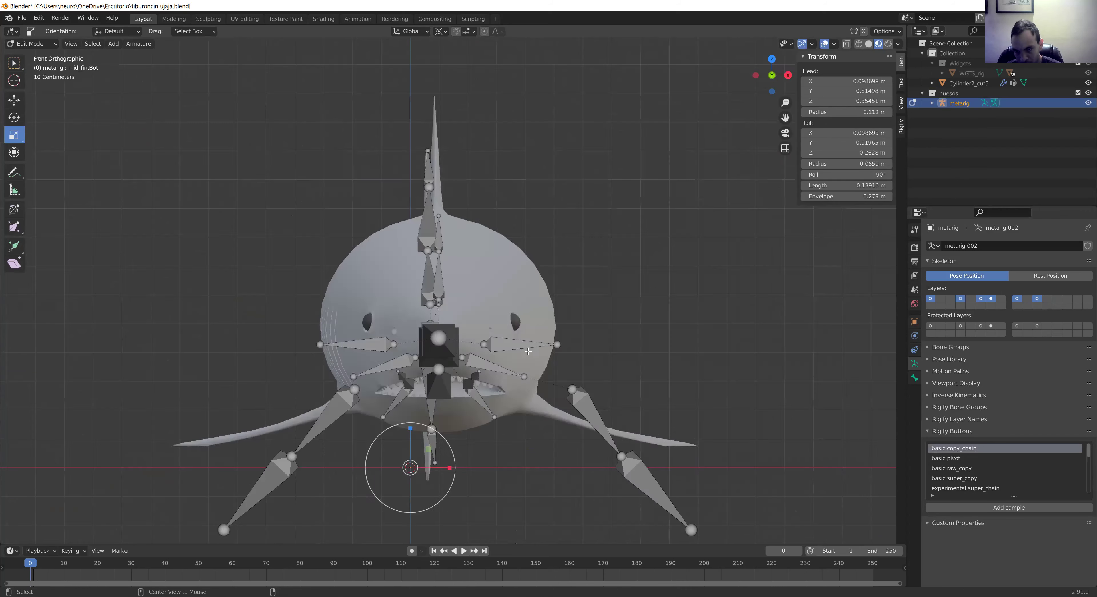
{"action": "key", "text": "ctrl+KP_3"}
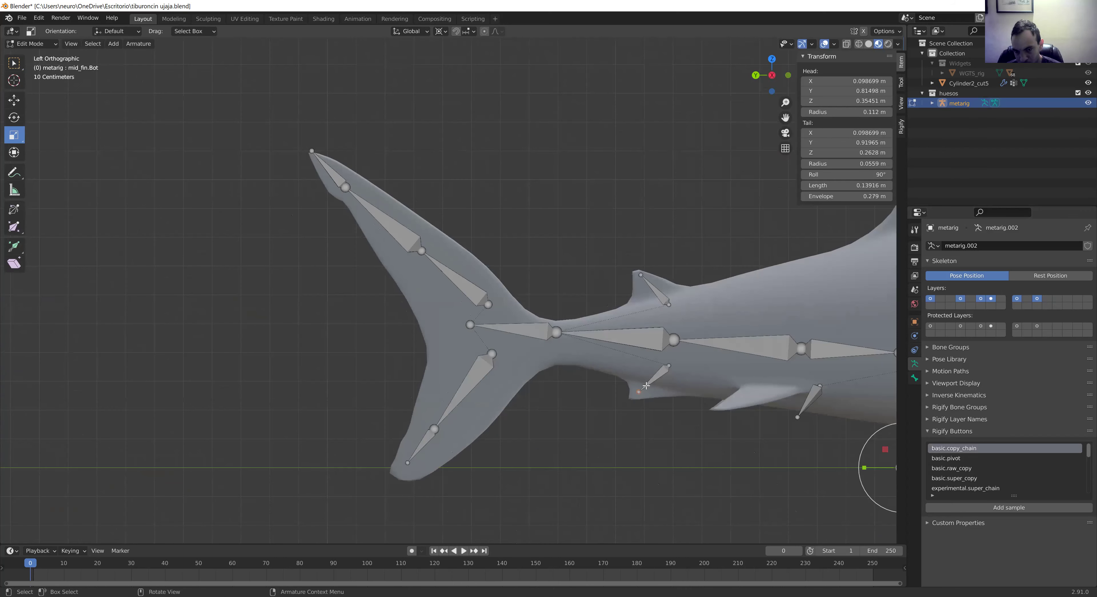
{"action": "key", "text": "KP_7"}
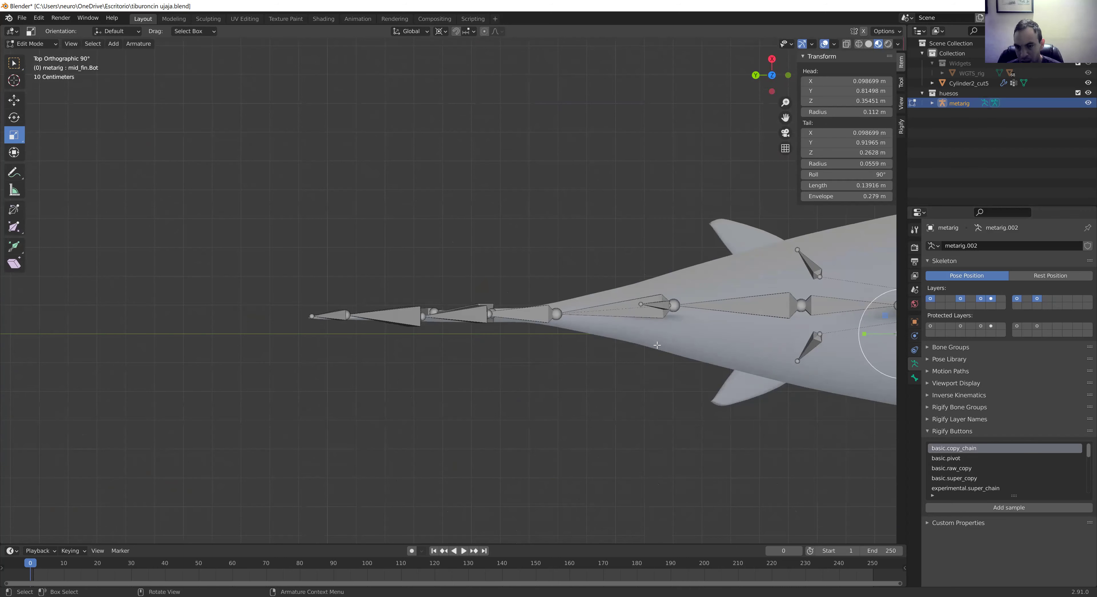
{"action": "scroll", "coordinate": [682, 351], "scroll_direction": "down", "scroll_amount": 1}
{"action": "key", "text": "ctrl+KP_3"}
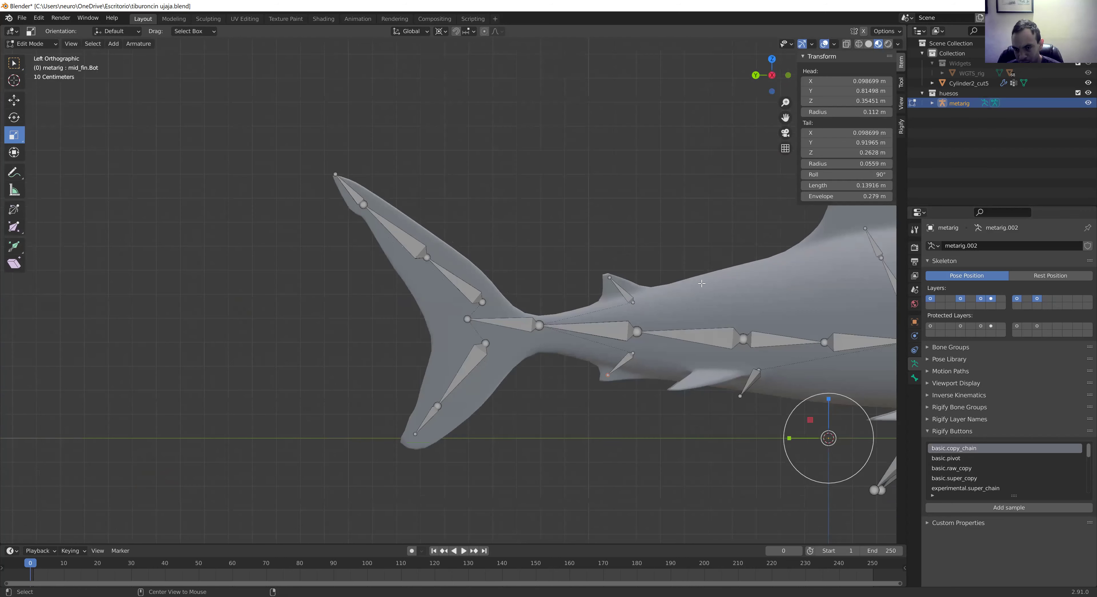
Step: Move chest_fin.Bot.R into the pectoral fin, head at X -0.13864, Y 0.54088 m
{"action": "left_click", "coordinate": [749, 380]}
{"action": "key", "text": "g"}
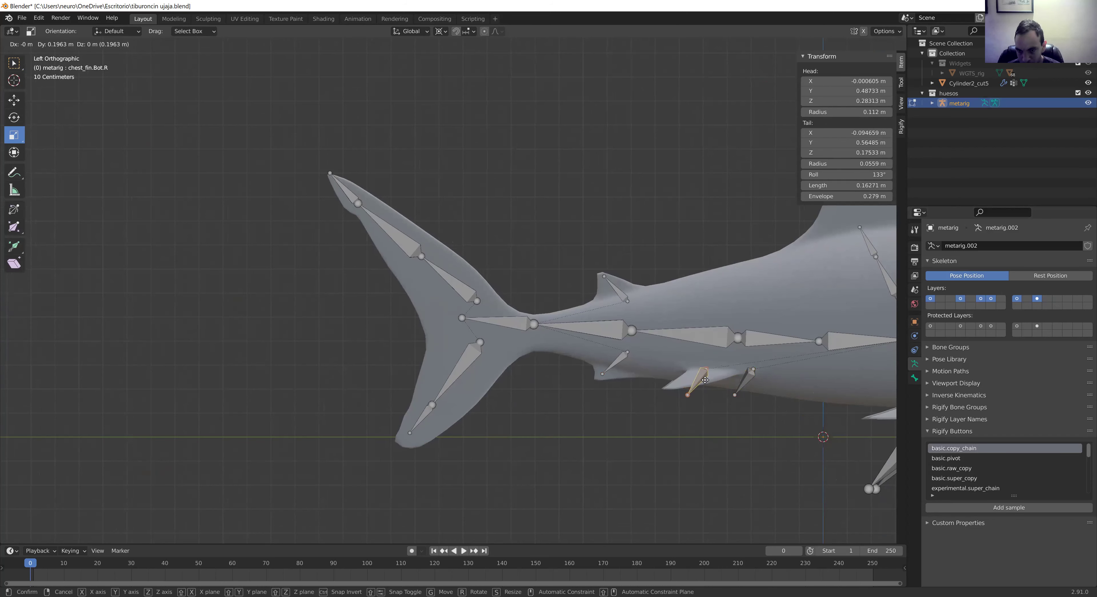
{"action": "left_click", "coordinate": [707, 380]}
{"action": "left_click", "coordinate": [690, 395]}
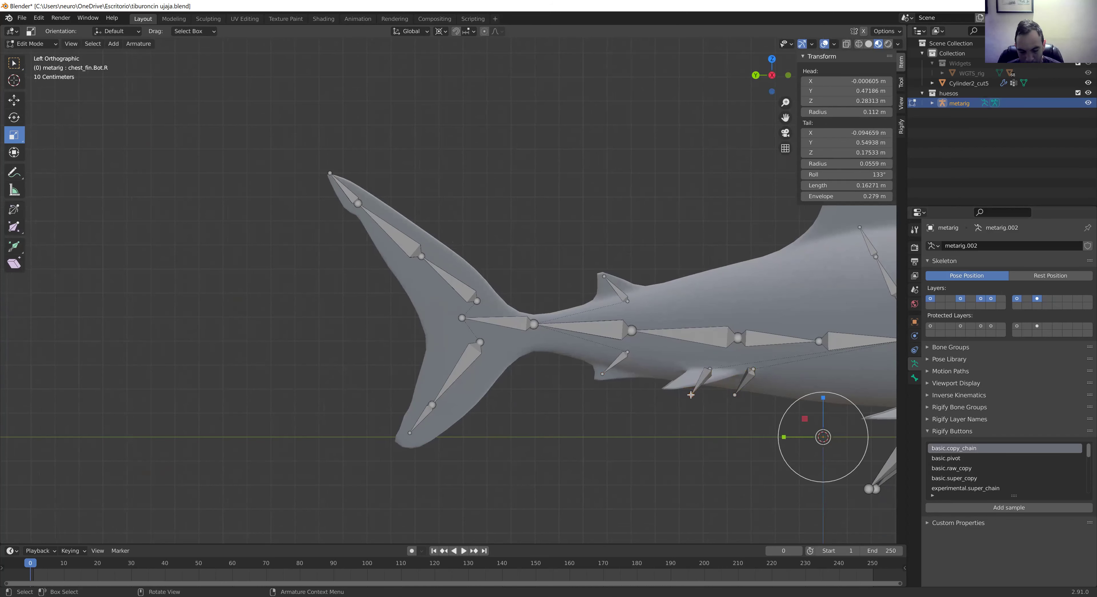
{"action": "key", "text": "g"}
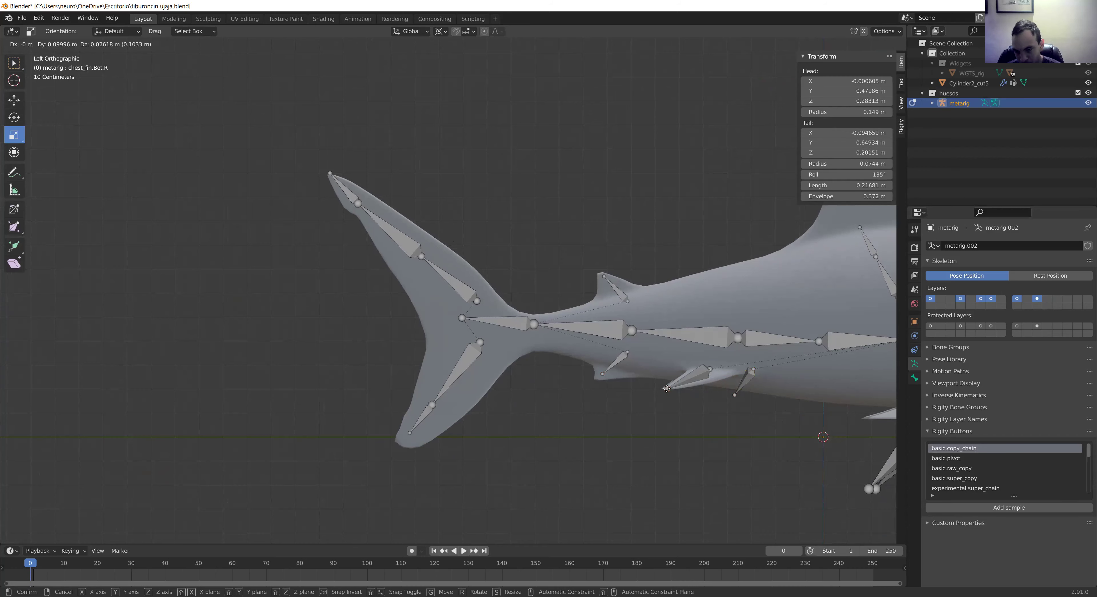
{"action": "left_click", "coordinate": [667, 388]}
{"action": "mouse_move", "coordinate": [667, 388]}
{"action": "middle_mouse_down"}
{"action": "mouse_move", "coordinate": [679, 365]}
{"action": "mouse_move", "coordinate": [685, 384]}
{"action": "middle_mouse_up"}
{"action": "key", "text": "ctrl+z"}
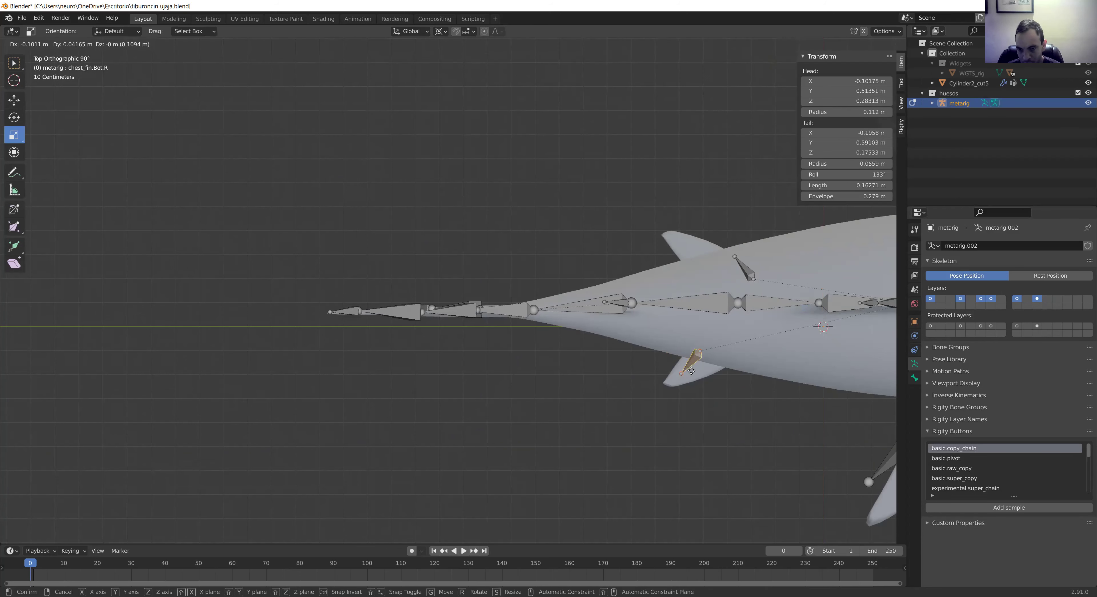
{"action": "left_click", "coordinate": [685, 379]}
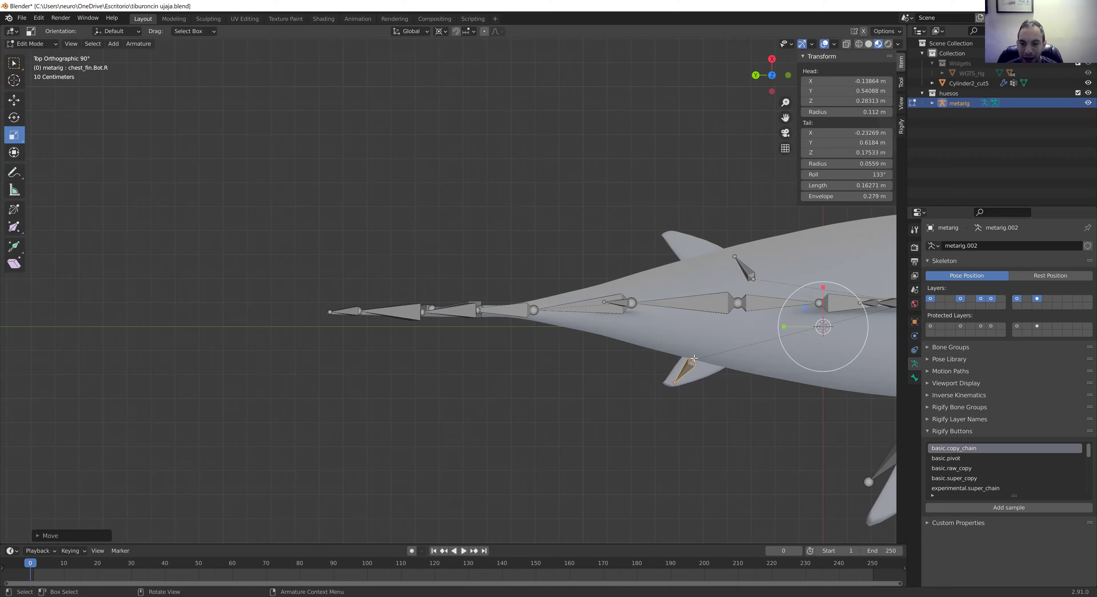
{"action": "key", "text": "alt+a"}
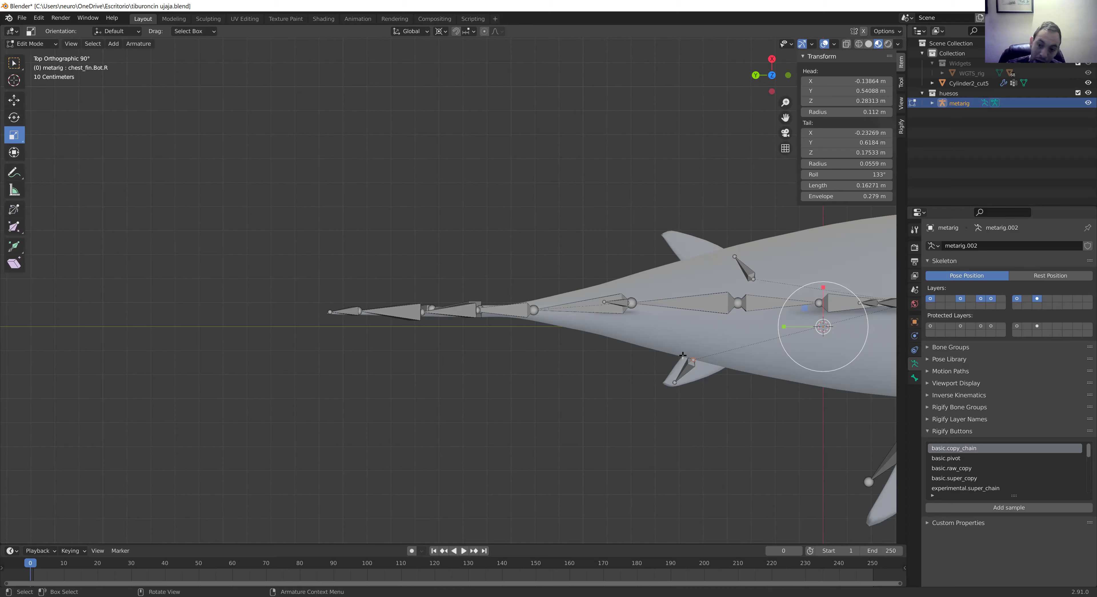
Step: Move chest_fin.Bot.L and tuck its tail into the shark's body
{"action": "left_click", "coordinate": [741, 265]}
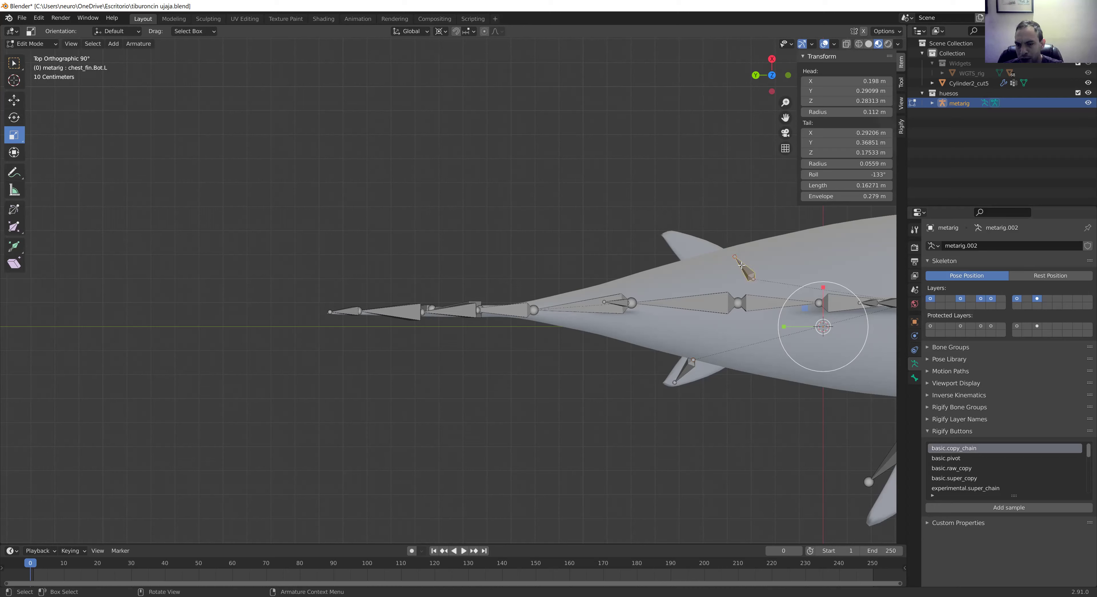
{"action": "key", "text": "g"}
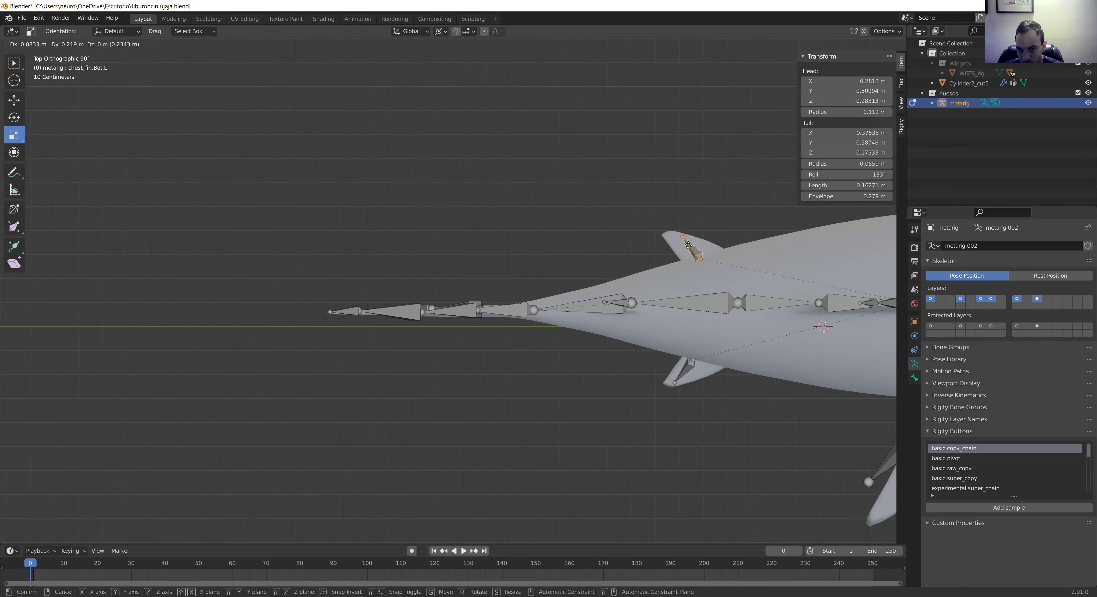
{"action": "left_click", "coordinate": [685, 239]}
{"action": "left_click", "coordinate": [678, 231]}
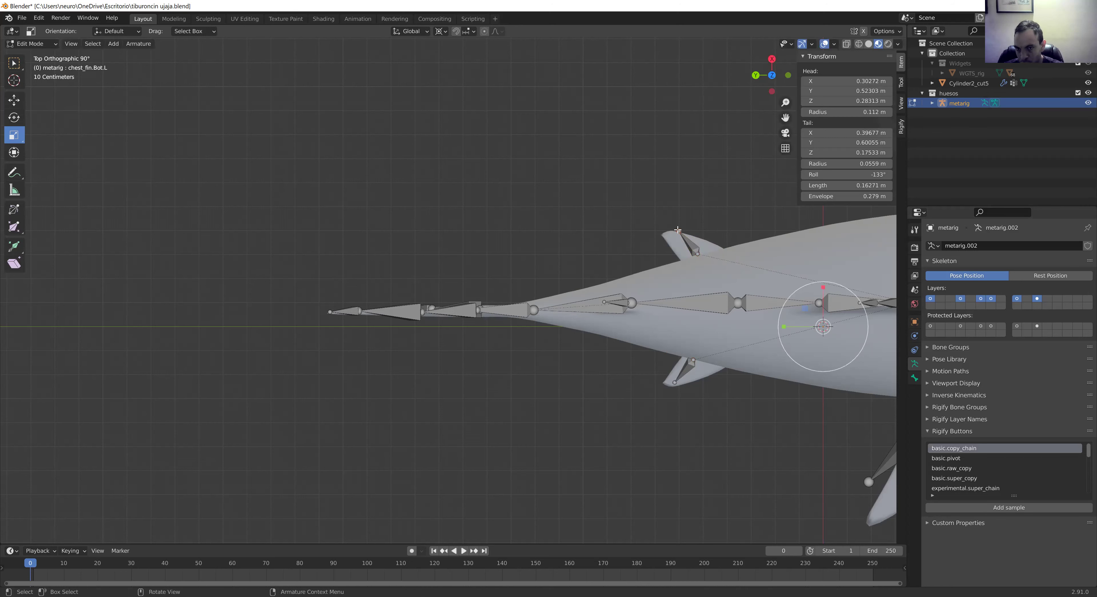
{"action": "key", "text": "g"}
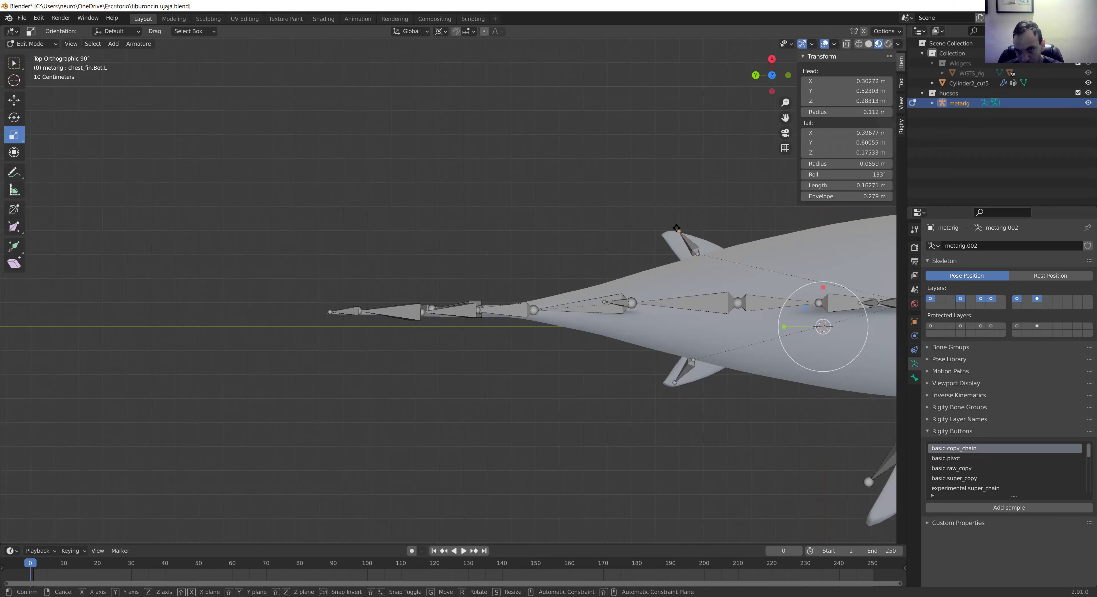
{"action": "left_click", "coordinate": [669, 233]}
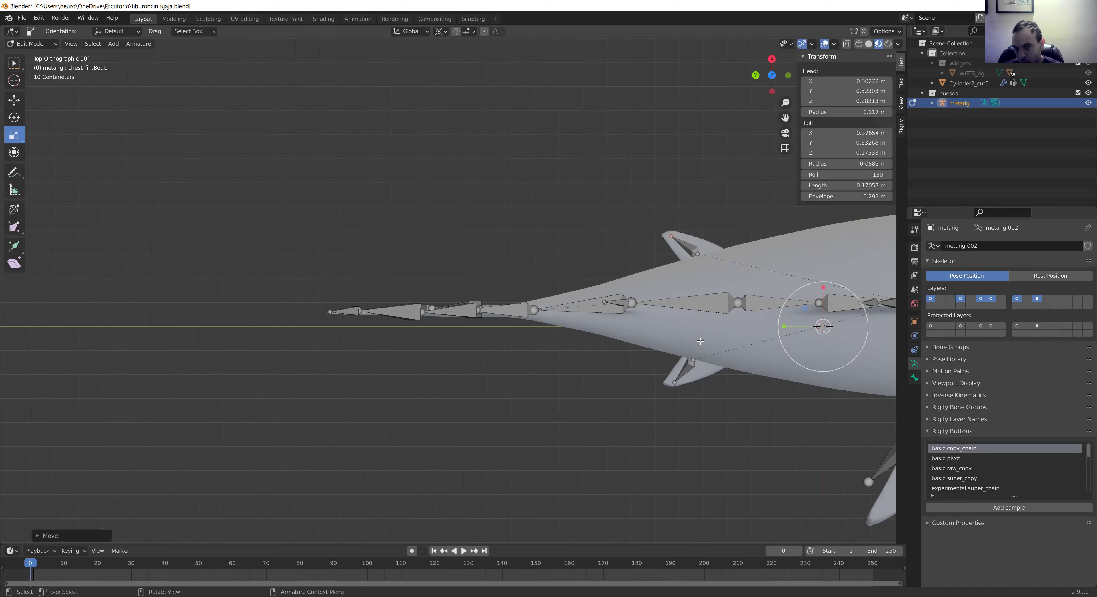
{"action": "middle_click_drag", "start_coordinate": [673, 318], "coordinate": [675, 395], "text": "alt"}
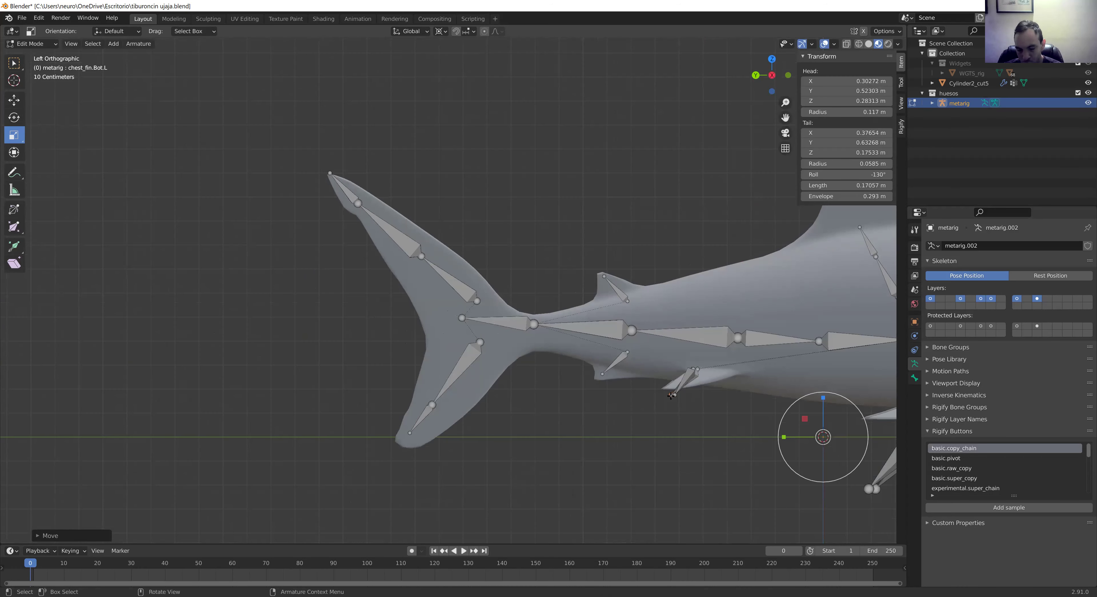
{"action": "key", "text": "g"}
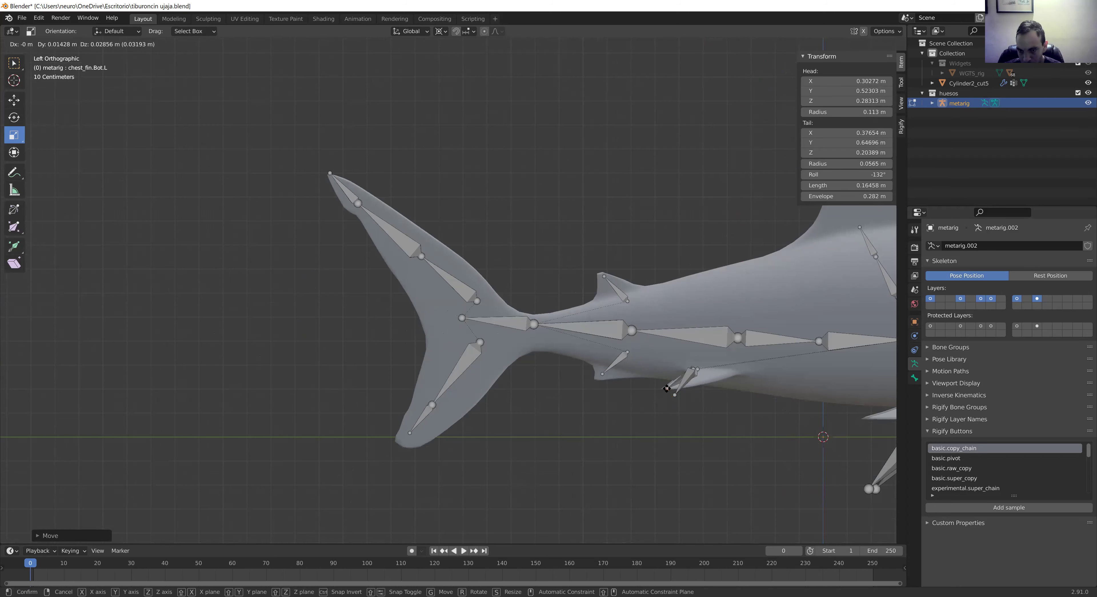
{"action": "left_click", "coordinate": [676, 392]}
Step: Tuck chest_fin.Bot.R's tail in to Z 0.21698 m and save tiburoncin ujaja.blend
{"action": "left_click", "coordinate": [674, 396]}
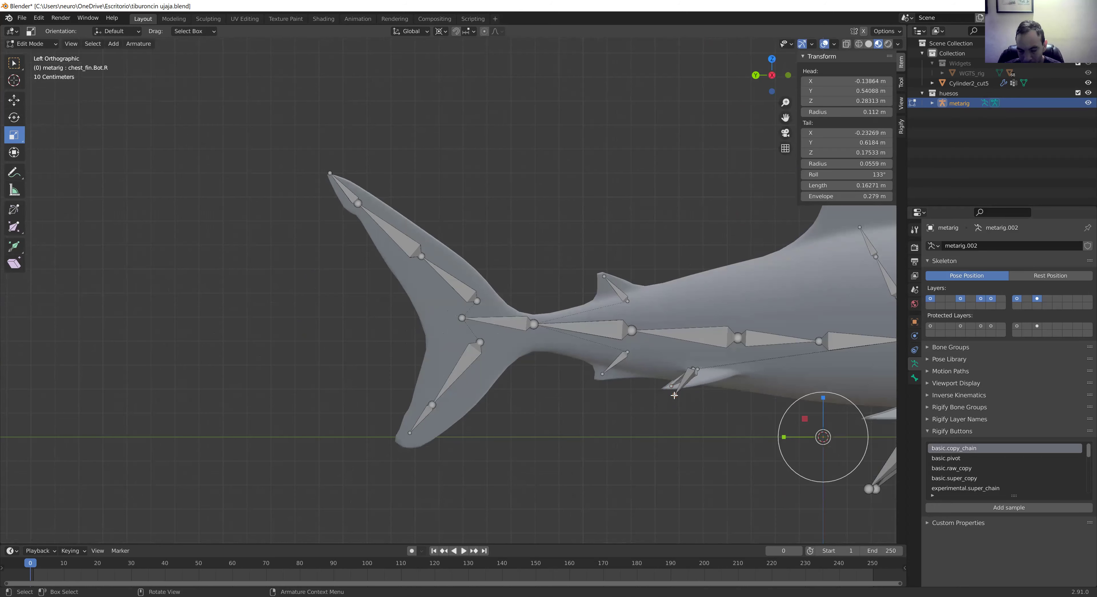
{"action": "key", "text": "g"}
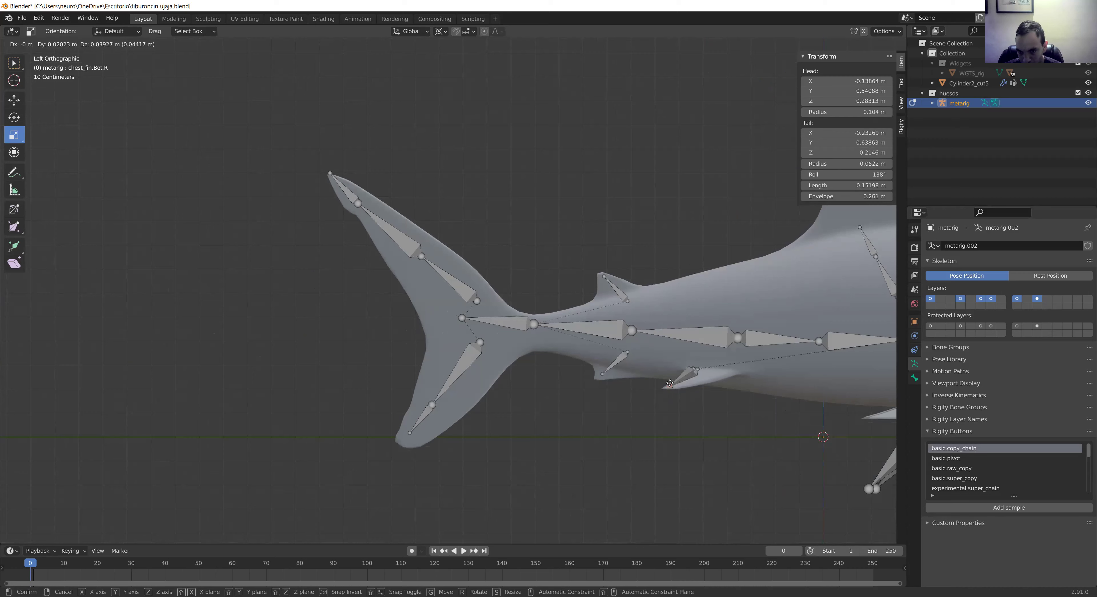
{"action": "left_click", "coordinate": [669, 383]}
{"action": "mouse_move", "coordinate": [669, 383]}
{"action": "middle_mouse_down"}
{"action": "mouse_move", "coordinate": [686, 384]}
{"action": "mouse_move", "coordinate": [667, 357]}
{"action": "mouse_move", "coordinate": [673, 340]}
{"action": "mouse_move", "coordinate": [562, 339]}
{"action": "mouse_move", "coordinate": [606, 385]}
{"action": "mouse_move", "coordinate": [629, 345]}
{"action": "middle_mouse_up"}
{"action": "scroll", "coordinate": [686, 384], "scroll_direction": "down", "scroll_amount": 4}
{"action": "scroll", "coordinate": [673, 341], "scroll_direction": "up", "scroll_amount": 2}
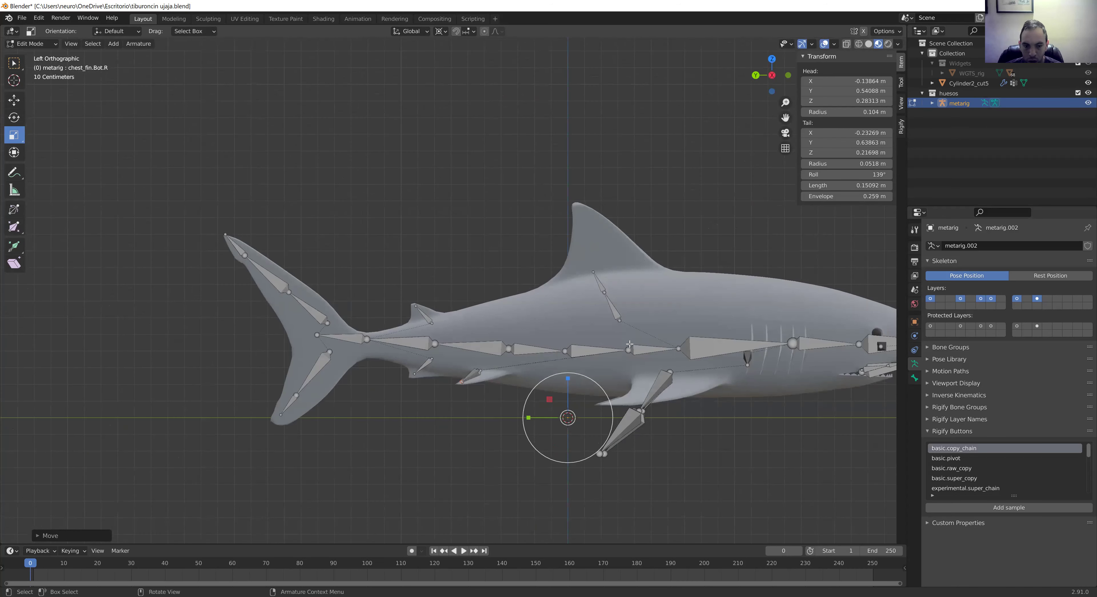
{"action": "key", "text": "ctrl+s"}
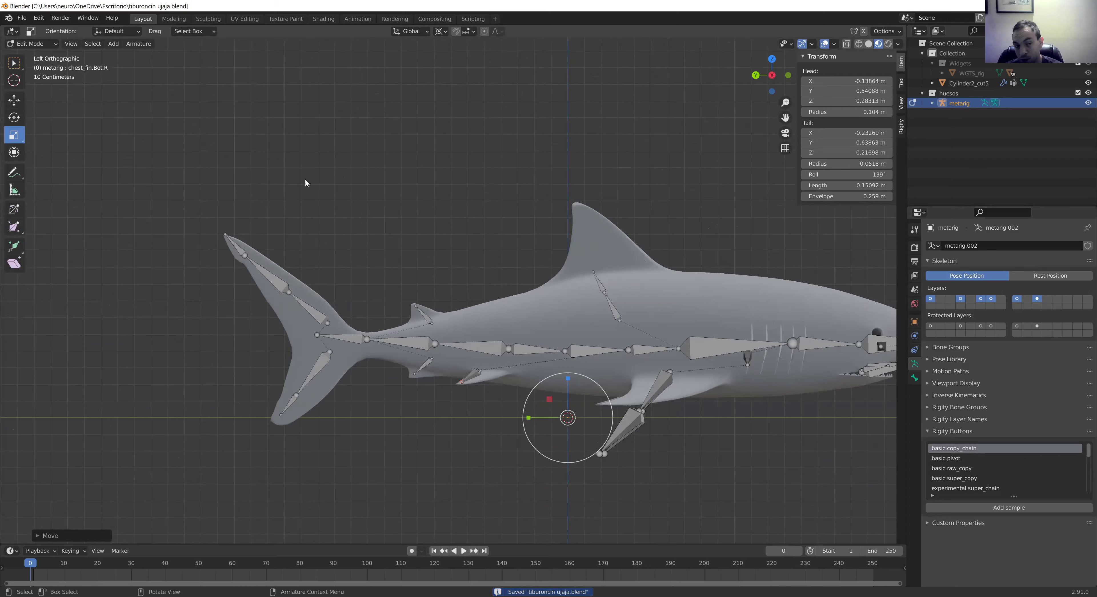
{"action": "left_click", "coordinate": [26, 44]}
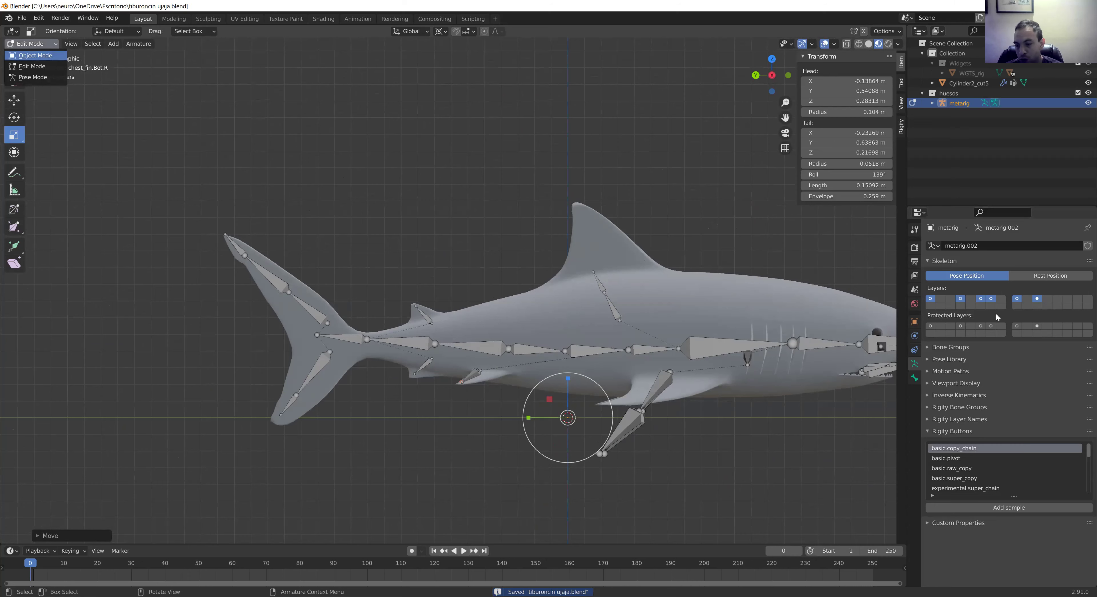
{"action": "key", "text": "Return"}
{"action": "left_click", "coordinate": [1010, 453]}
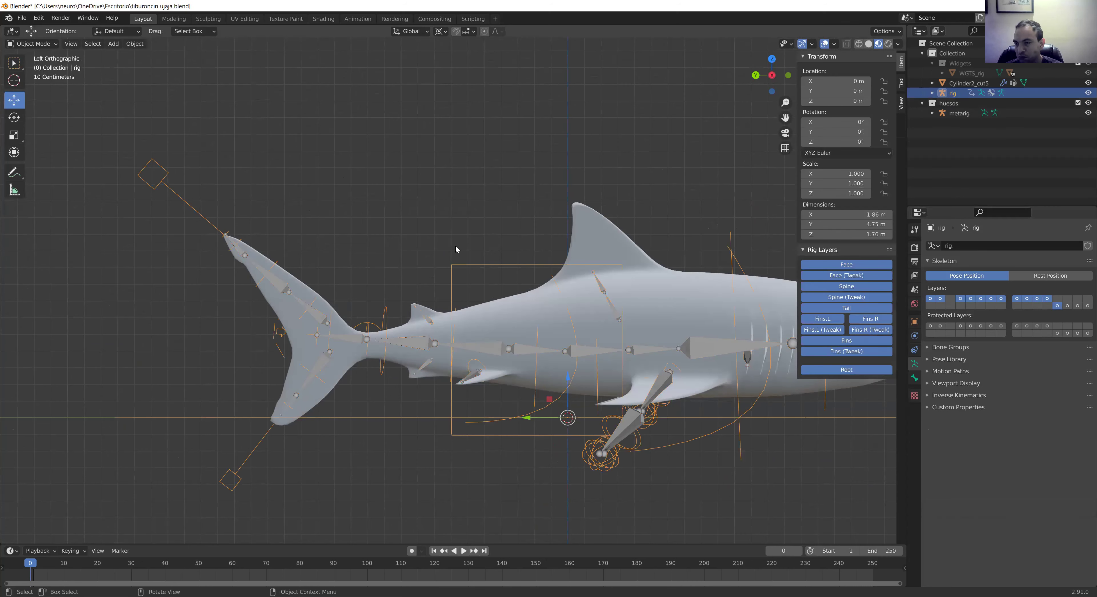
{"action": "key", "text": "ctrl+z"}
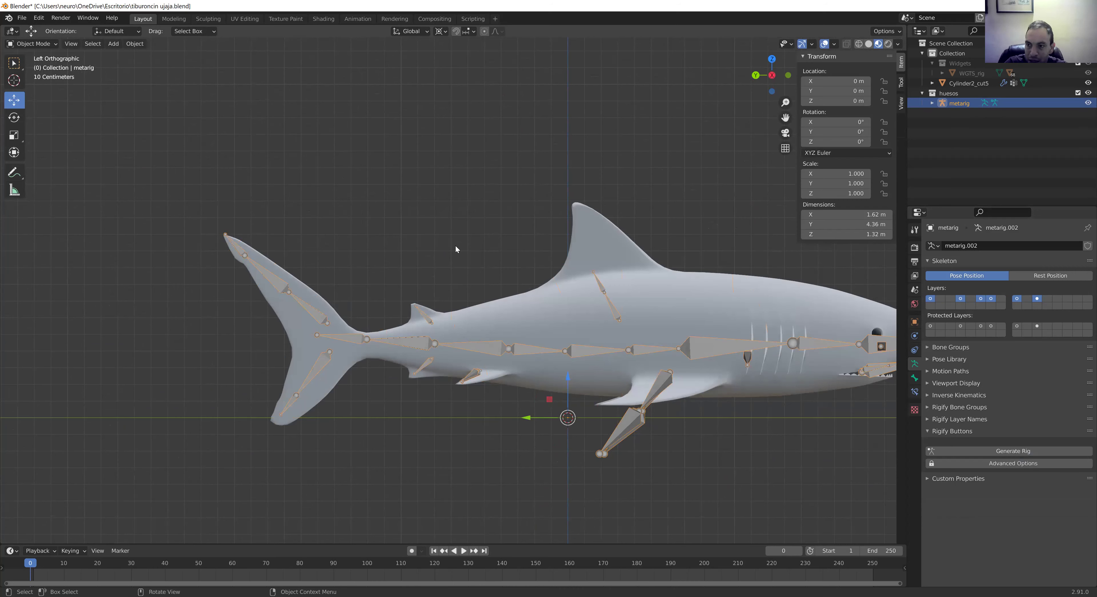
{"action": "left_click", "coordinate": [32, 44]}
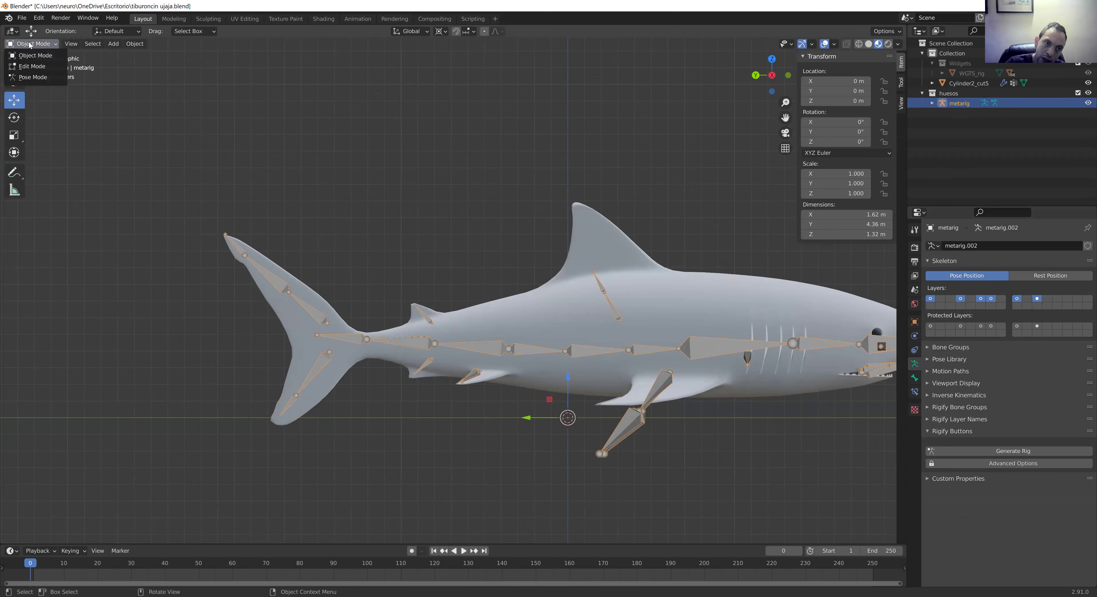
{"action": "left_click", "coordinate": [45, 66]}
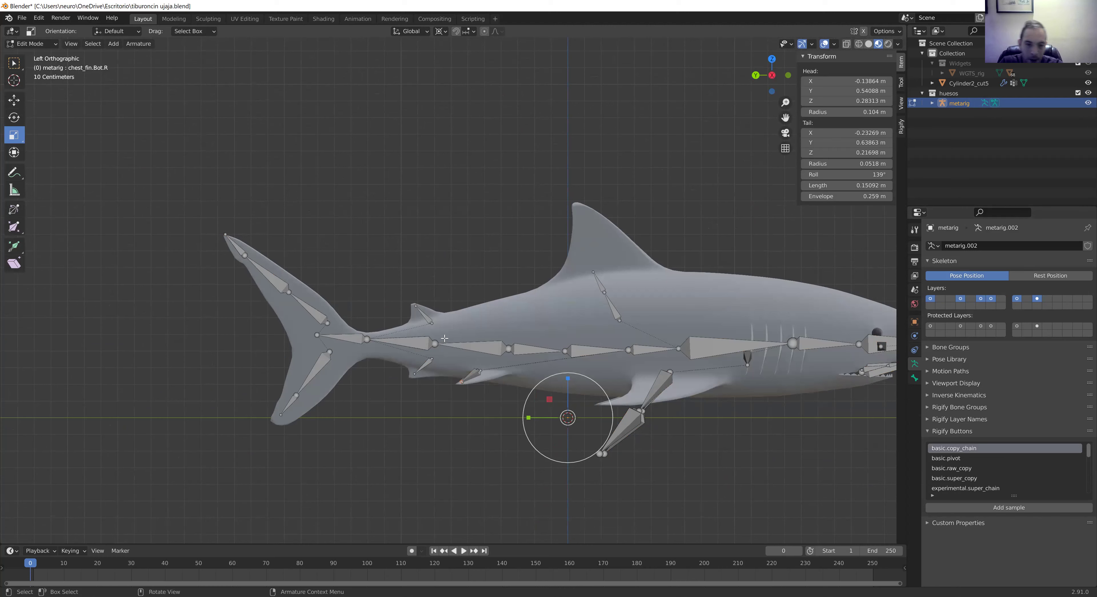
Step: Raise the top_fin bone up into the dorsal fin
{"action": "left_click", "coordinate": [595, 282]}
{"action": "left_click", "coordinate": [615, 318], "text": "shift"}
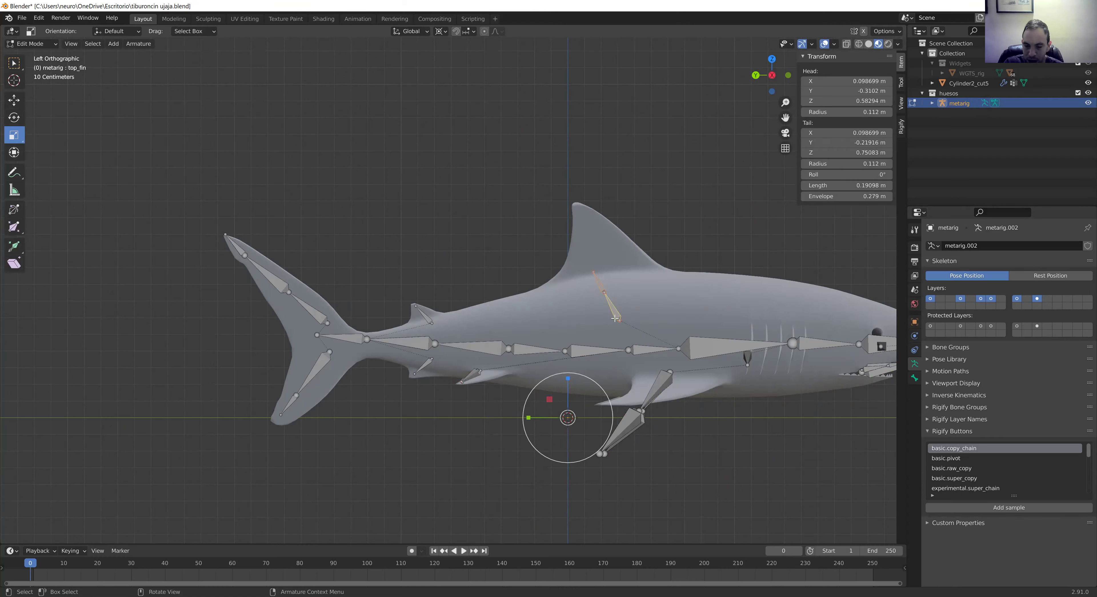
{"action": "key", "text": "g"}
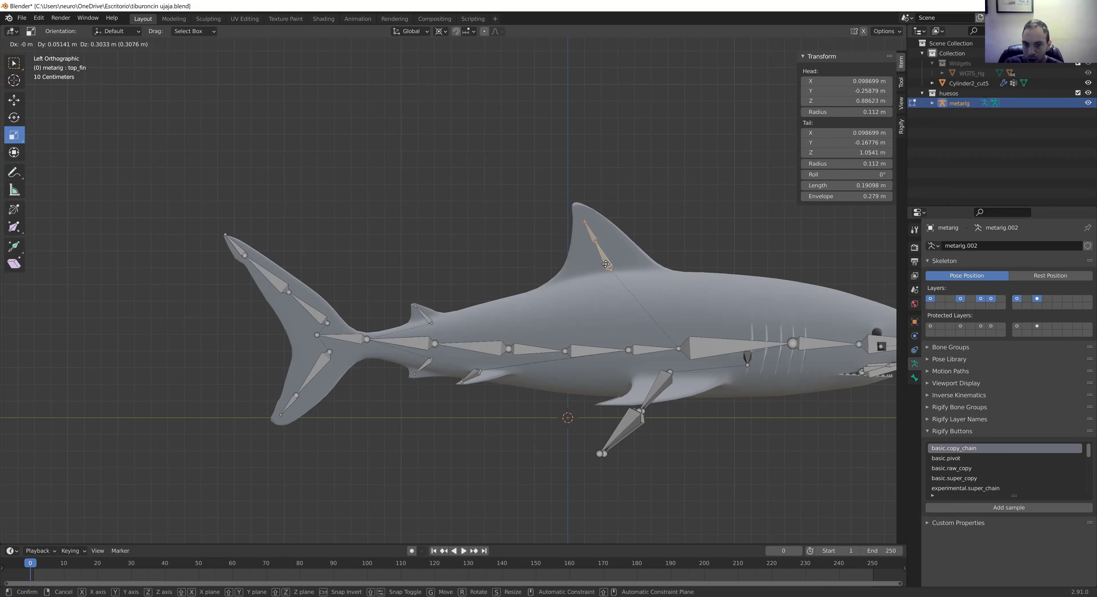
{"action": "left_click", "coordinate": [602, 259]}
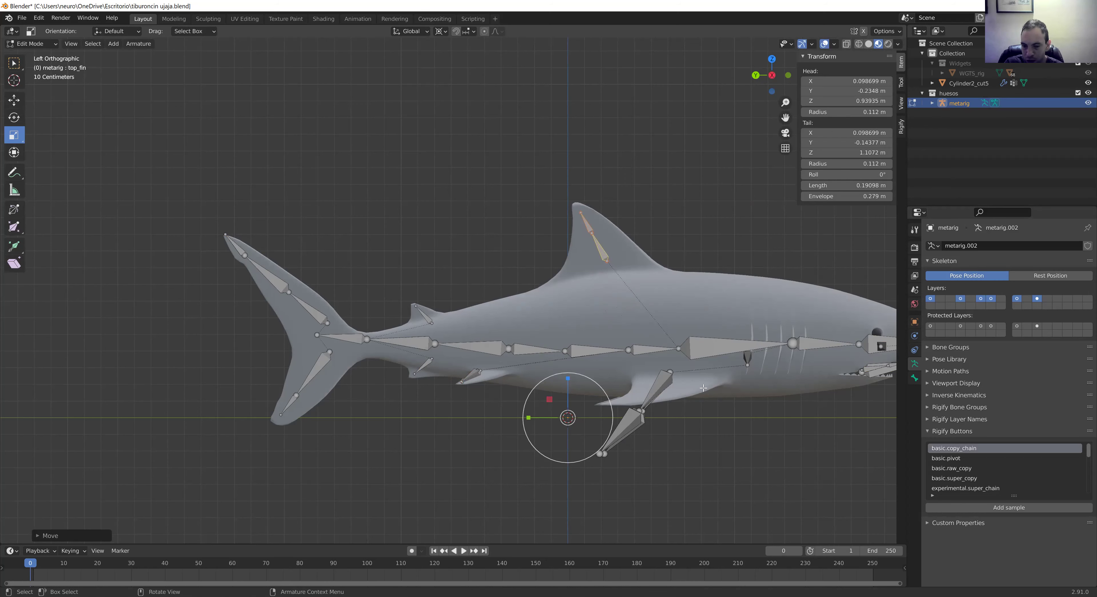
Step: From top view, move side_fin.R.001 and side_fin.L.001 further into the side fins
{"action": "left_click", "coordinate": [654, 393]}
{"action": "key", "text": "KP_7"}
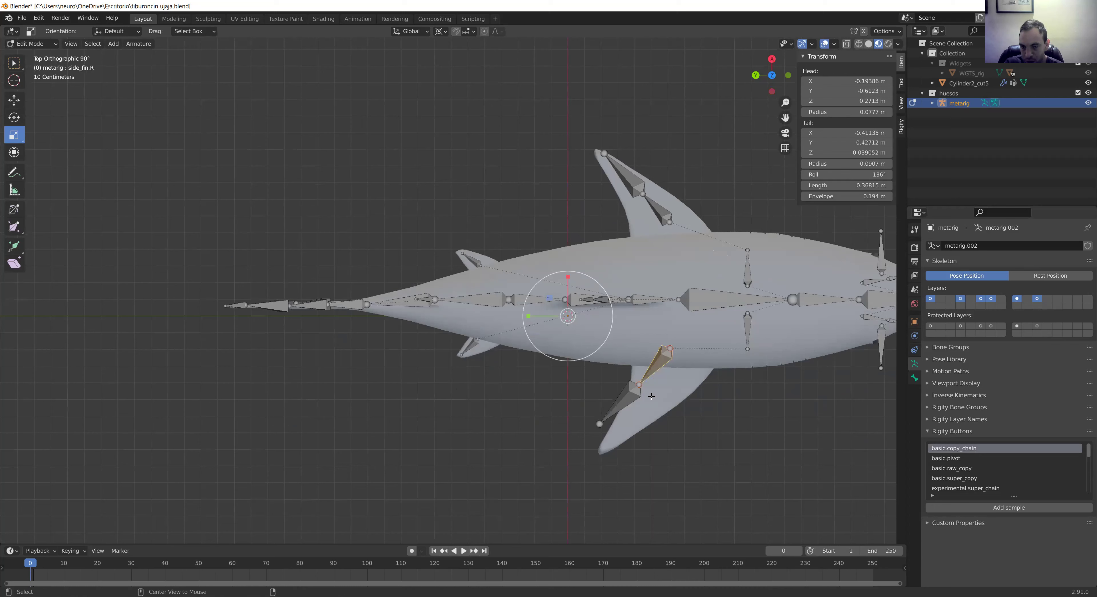
{"action": "left_click", "coordinate": [624, 408]}
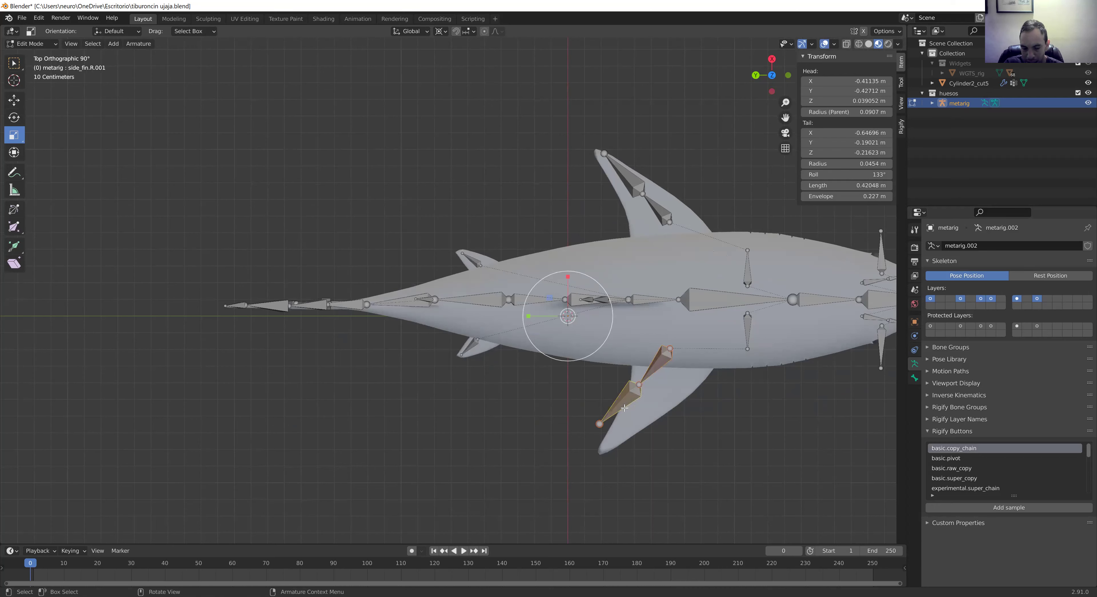
{"action": "key", "text": "g"}
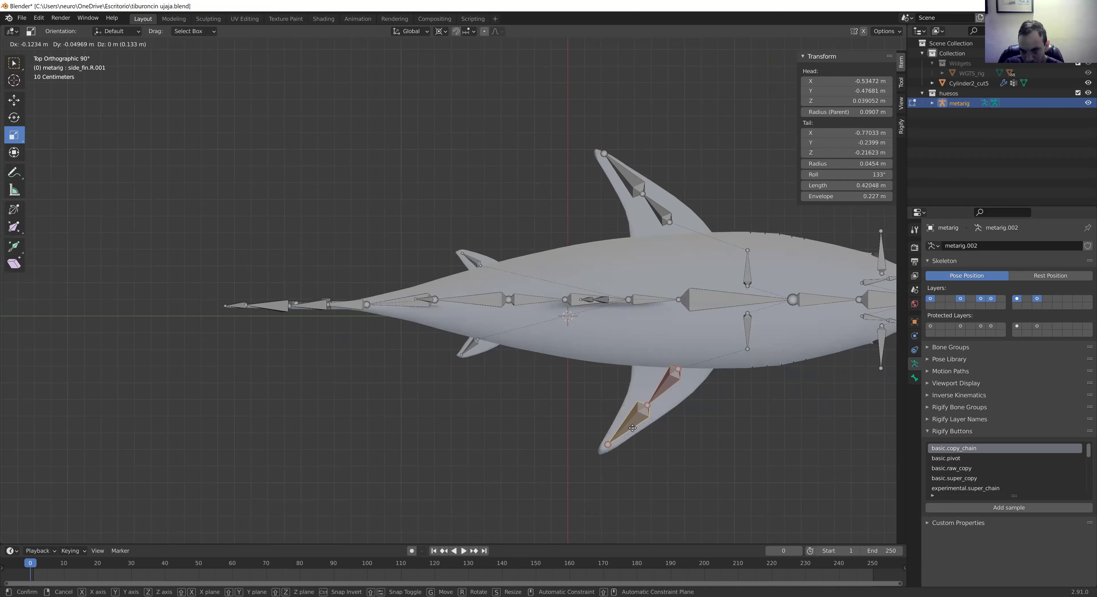
{"action": "left_click", "coordinate": [616, 285]}
{"action": "left_click", "coordinate": [669, 220]}
{"action": "left_click", "coordinate": [646, 194]}
{"action": "left_click", "coordinate": [629, 177], "text": "shift"}
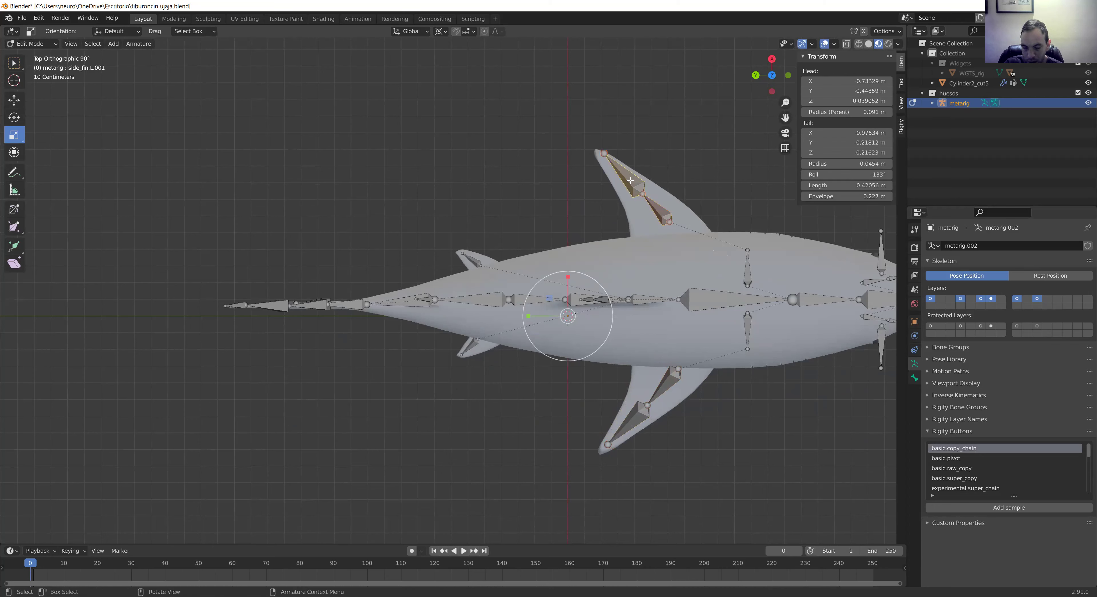
{"action": "key", "text": "g"}
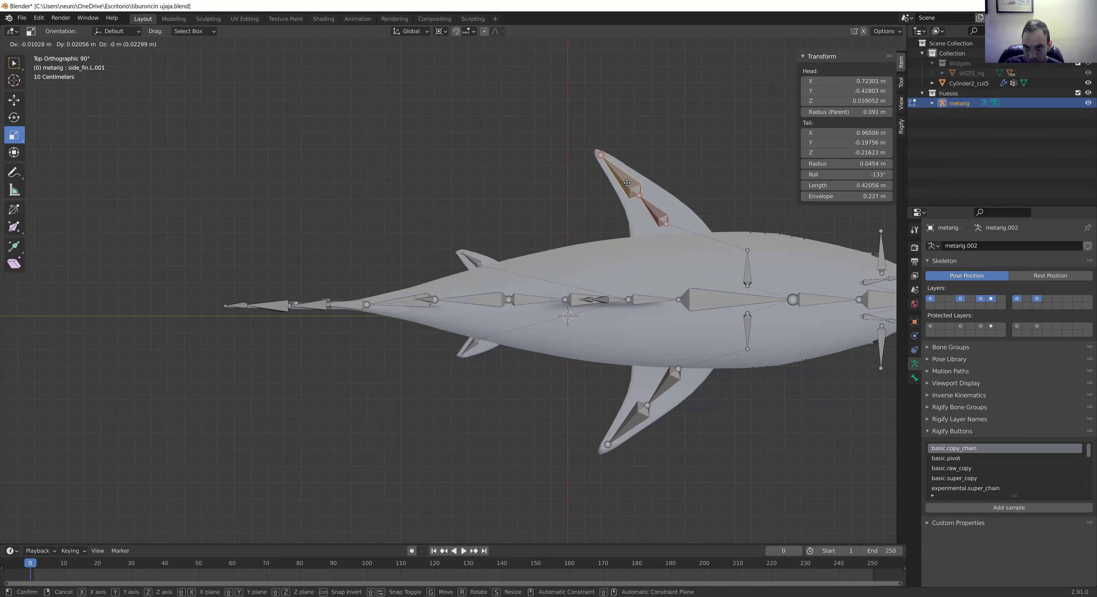
{"action": "left_click", "coordinate": [629, 183]}
{"action": "key", "text": "ctrl+KP_3"}
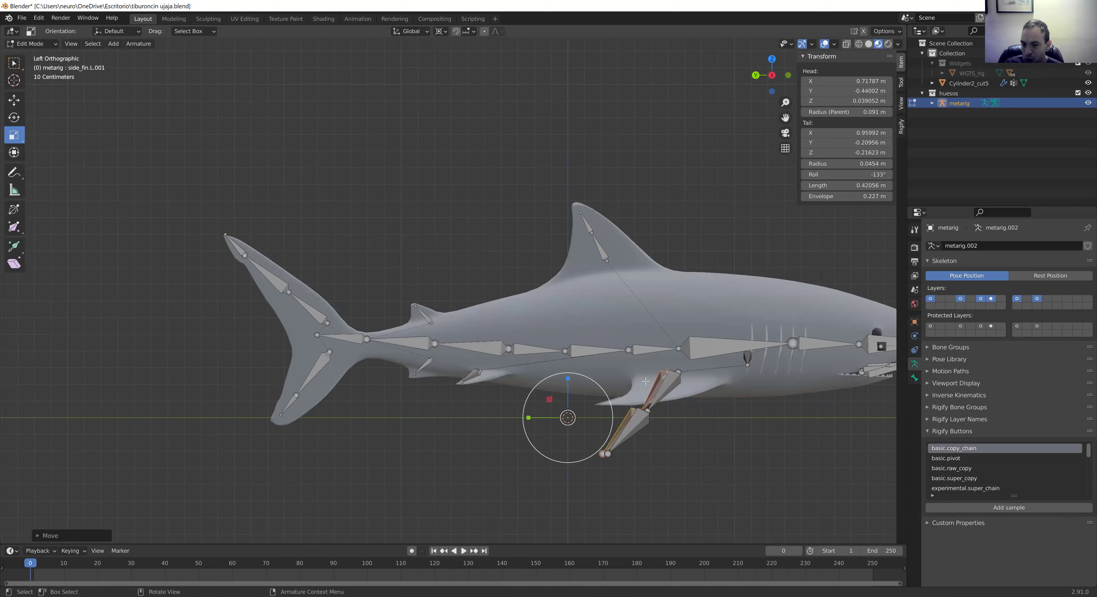
Step: Raise side_fin.R's tail to Z 0.13844 m and sweep side_fin.L.001's tail back along the fin
{"action": "left_click", "coordinate": [659, 386]}
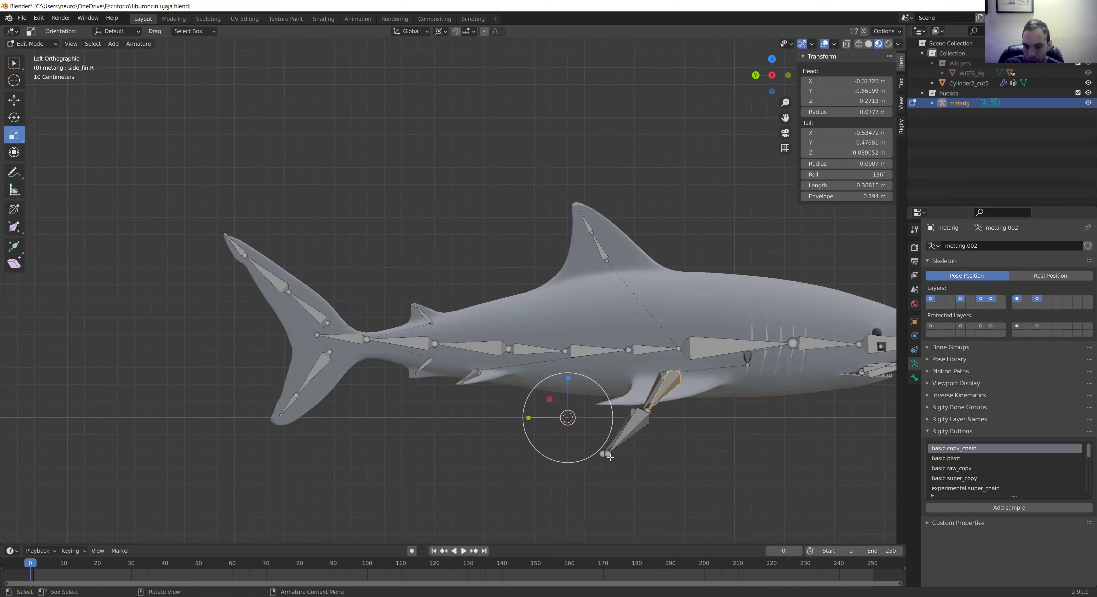
{"action": "left_click", "coordinate": [649, 410]}
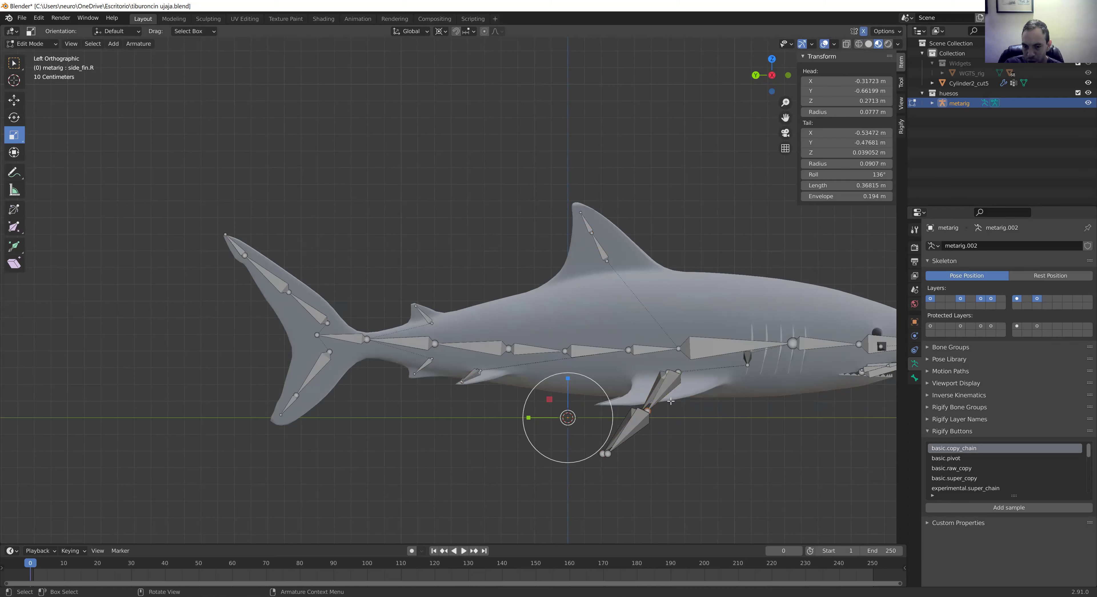
{"action": "key", "text": "g"}
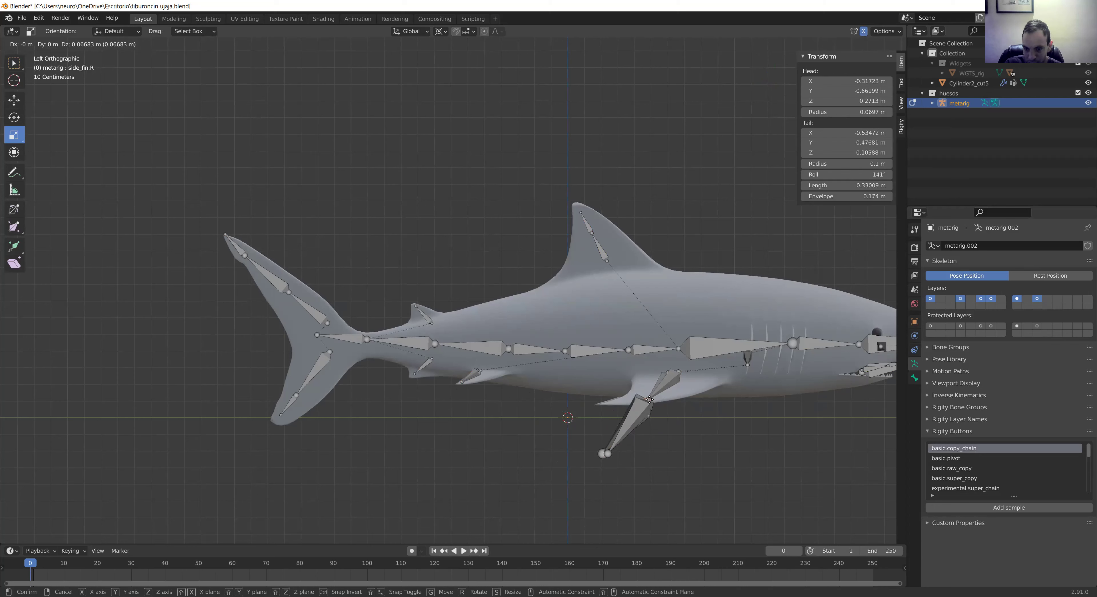
{"action": "left_click", "coordinate": [639, 418]}
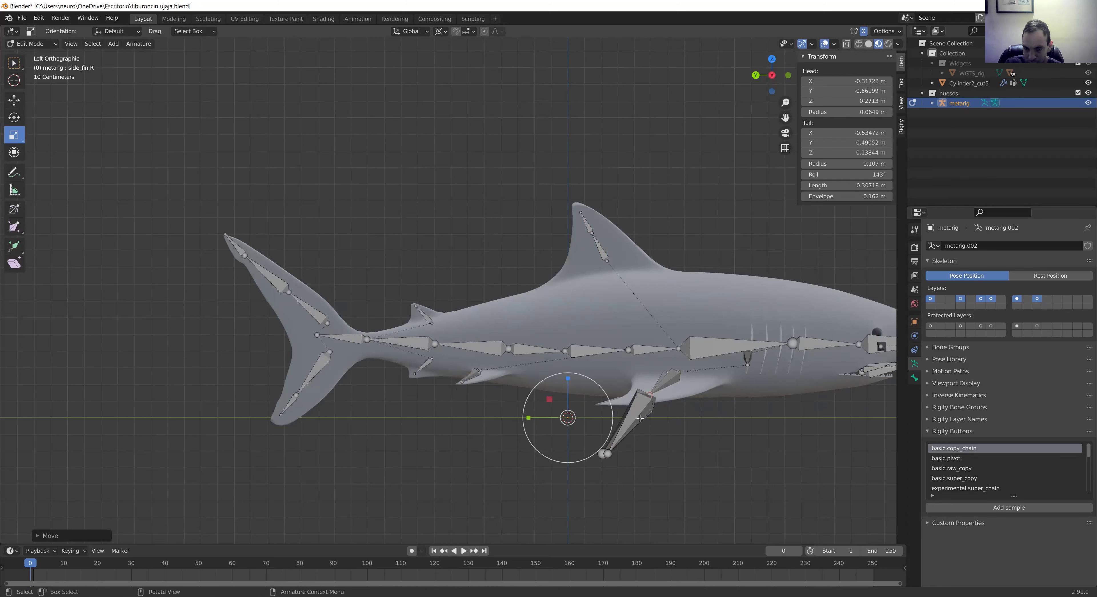
{"action": "left_click", "coordinate": [609, 455]}
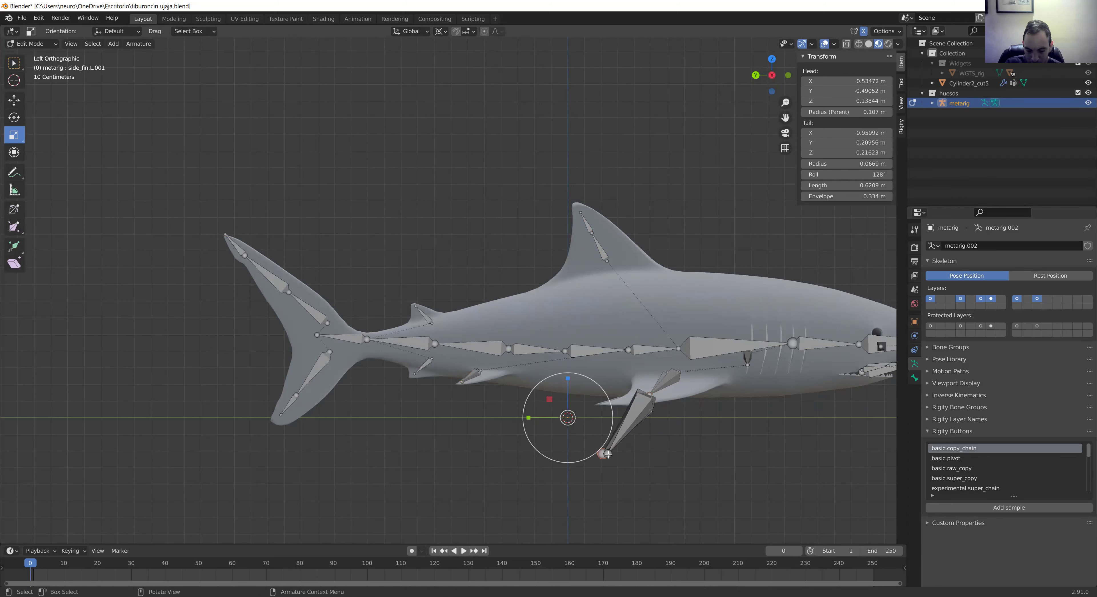
{"action": "key", "text": "g"}
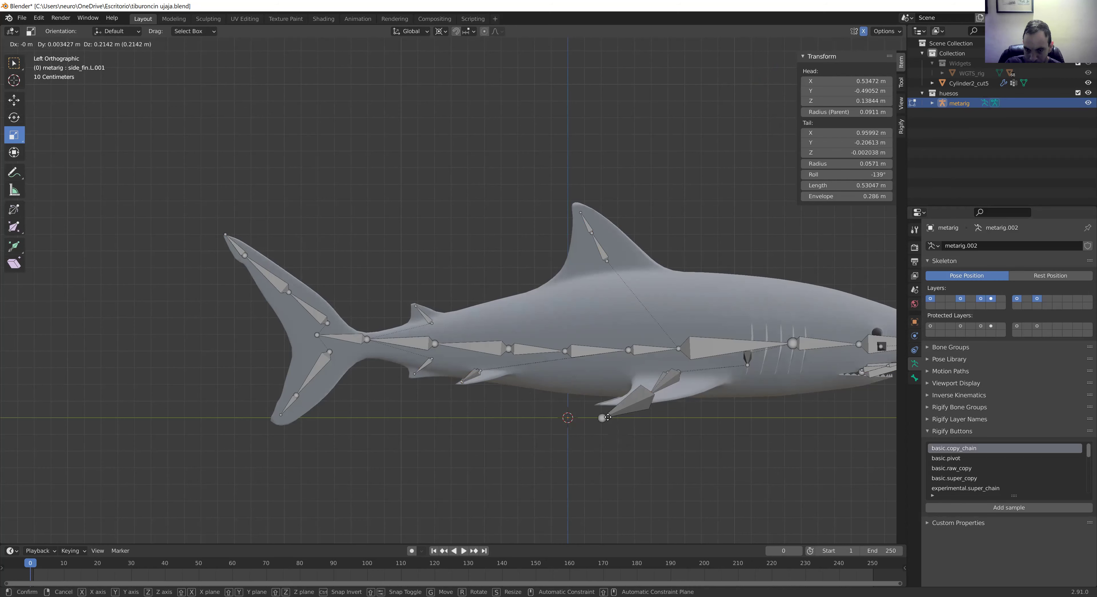
{"action": "left_click", "coordinate": [606, 406]}
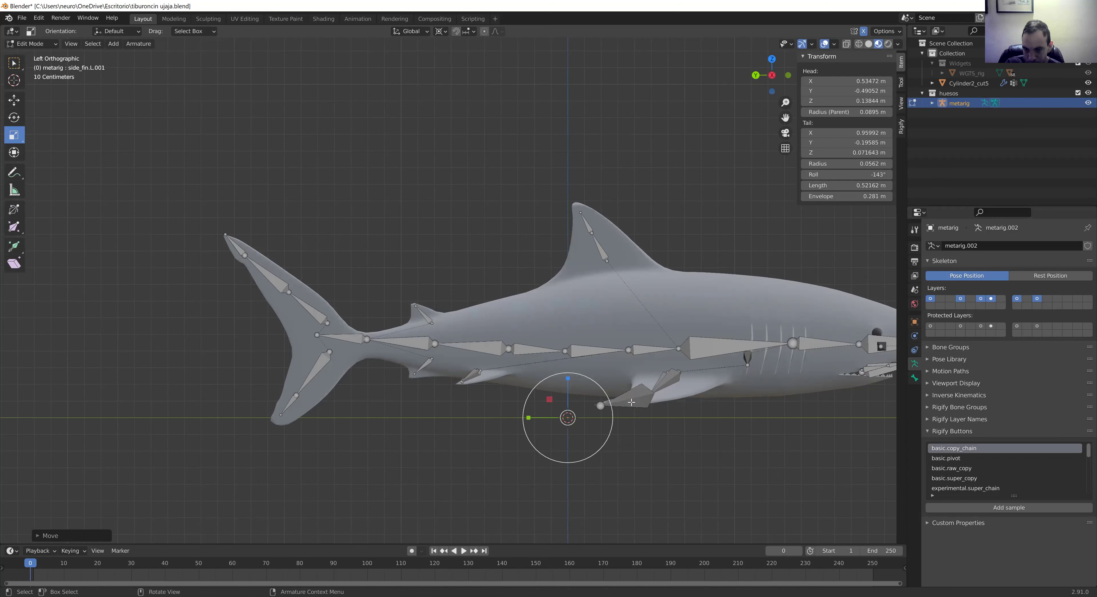
{"action": "middle_click_drag", "start_coordinate": [606, 405], "coordinate": [626, 431]}
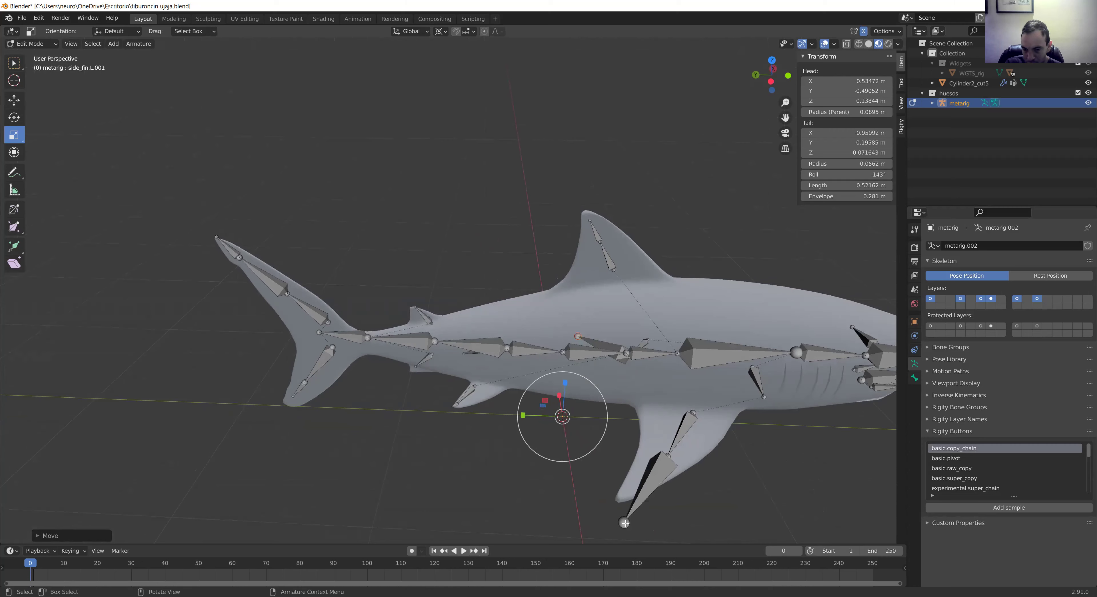
Step: Adjust the side_fin.R joint and move side_fin.R.001's tail to the fin tip at Z 0.22782 m
{"action": "left_click", "coordinate": [624, 523]}
{"action": "key", "text": "g"}
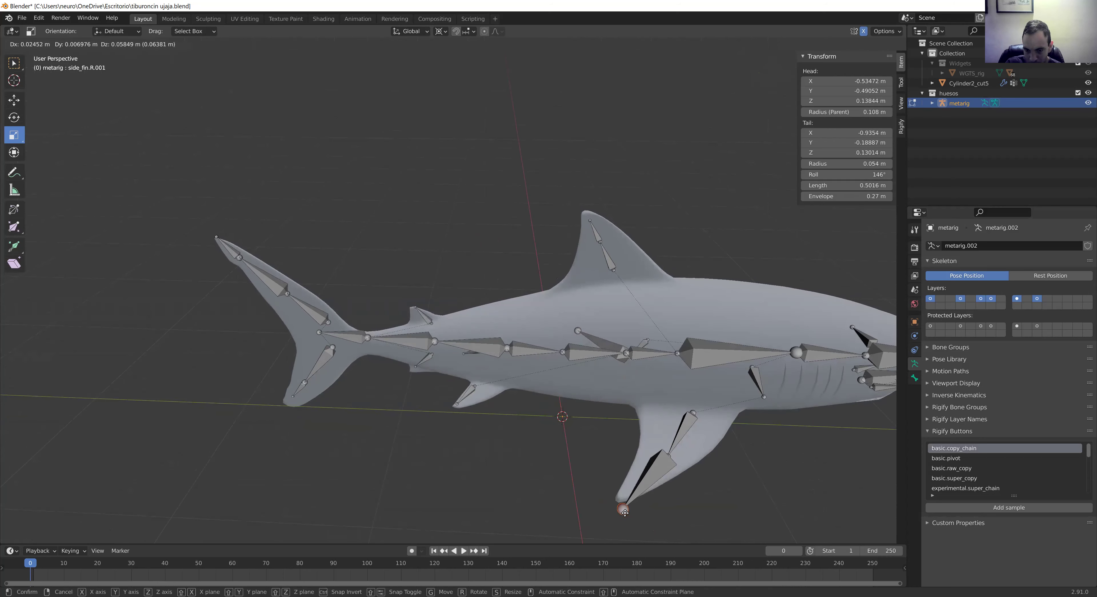
{"action": "left_click", "coordinate": [626, 503]}
{"action": "mouse_move", "coordinate": [625, 504]}
{"action": "middle_mouse_down"}
{"action": "mouse_move", "coordinate": [605, 327]}
{"action": "mouse_move", "coordinate": [624, 383]}
{"action": "middle_mouse_up"}
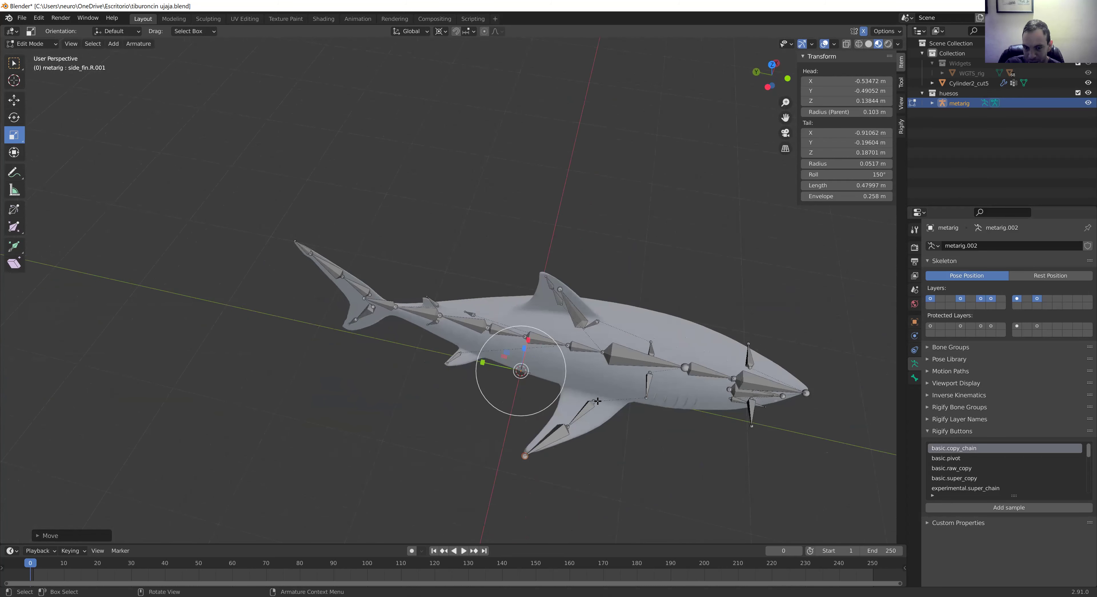
{"action": "left_click", "coordinate": [598, 401]}
{"action": "key", "text": "g"}
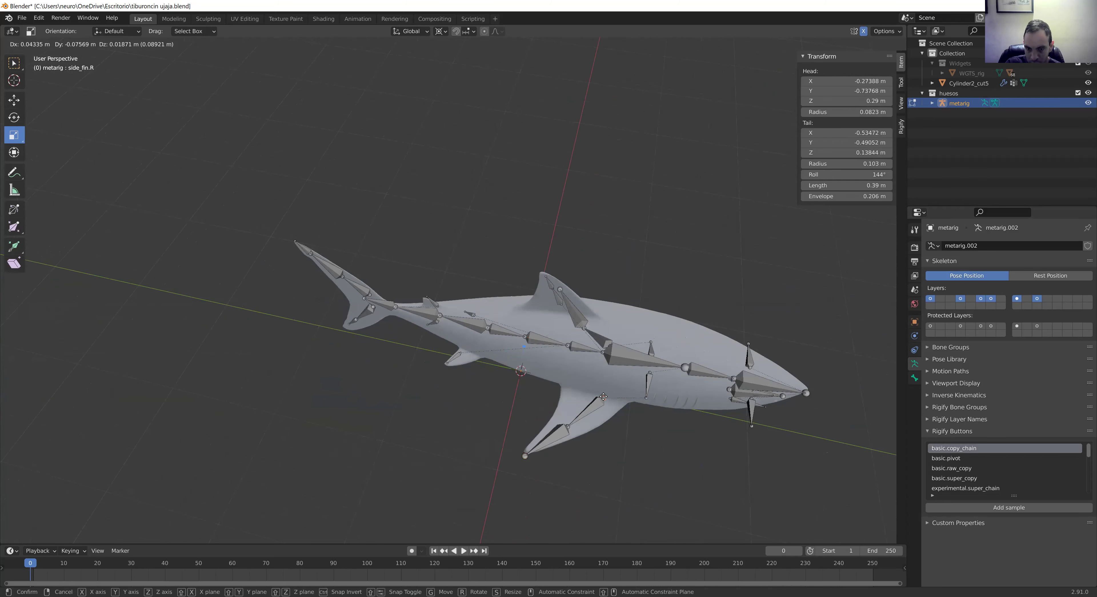
{"action": "left_click", "coordinate": [604, 397]}
{"action": "left_click", "coordinate": [525, 456]}
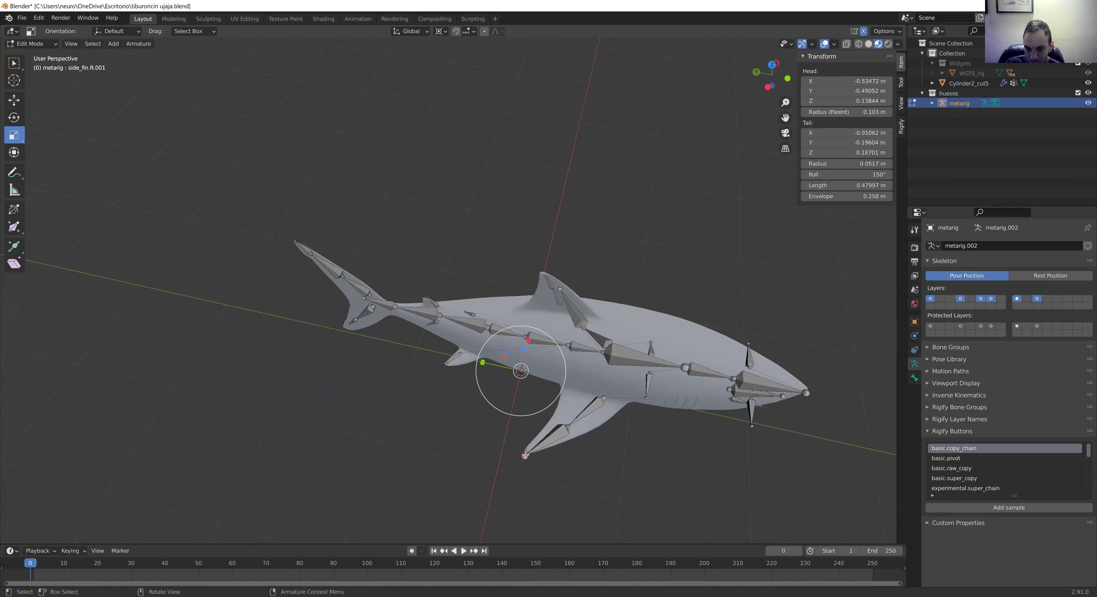
{"action": "key", "text": "g"}
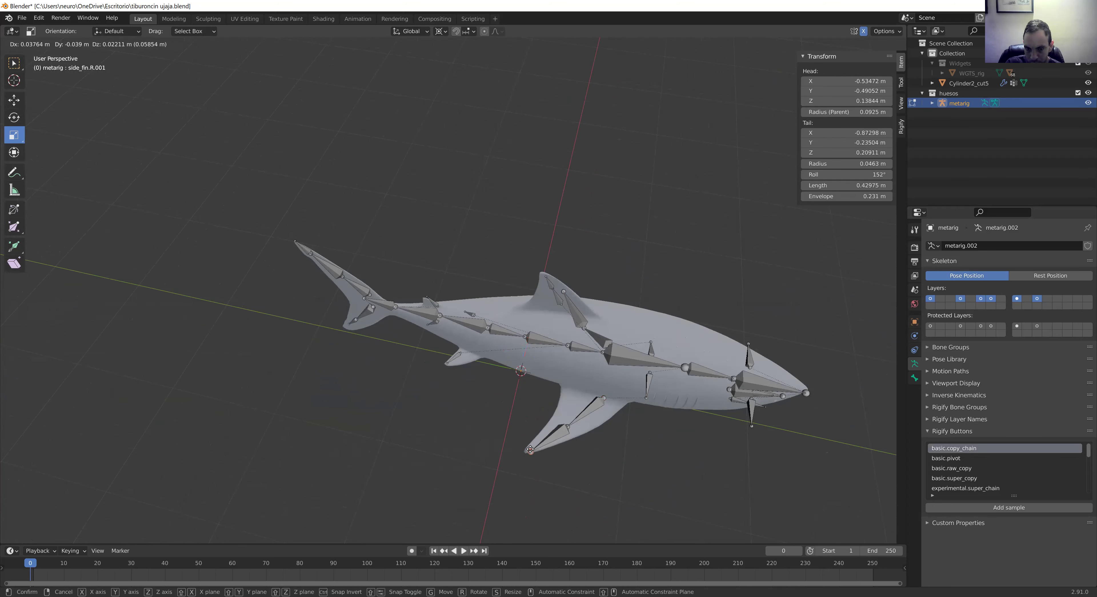
{"action": "left_click", "coordinate": [532, 444]}
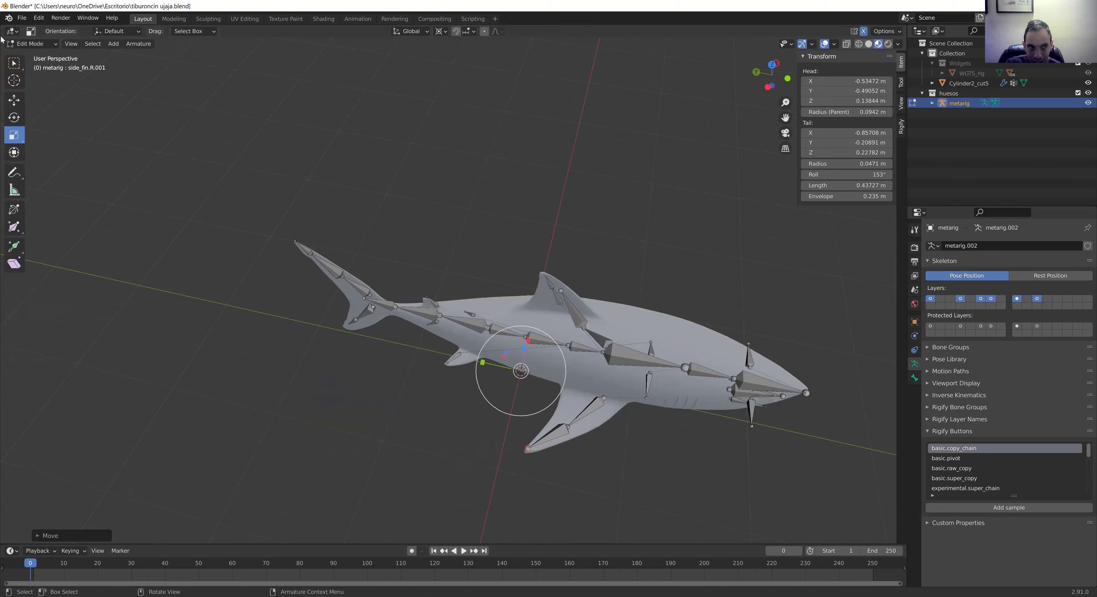
{"action": "left_click", "coordinate": [30, 44]}
{"action": "left_click", "coordinate": [26, 71]}
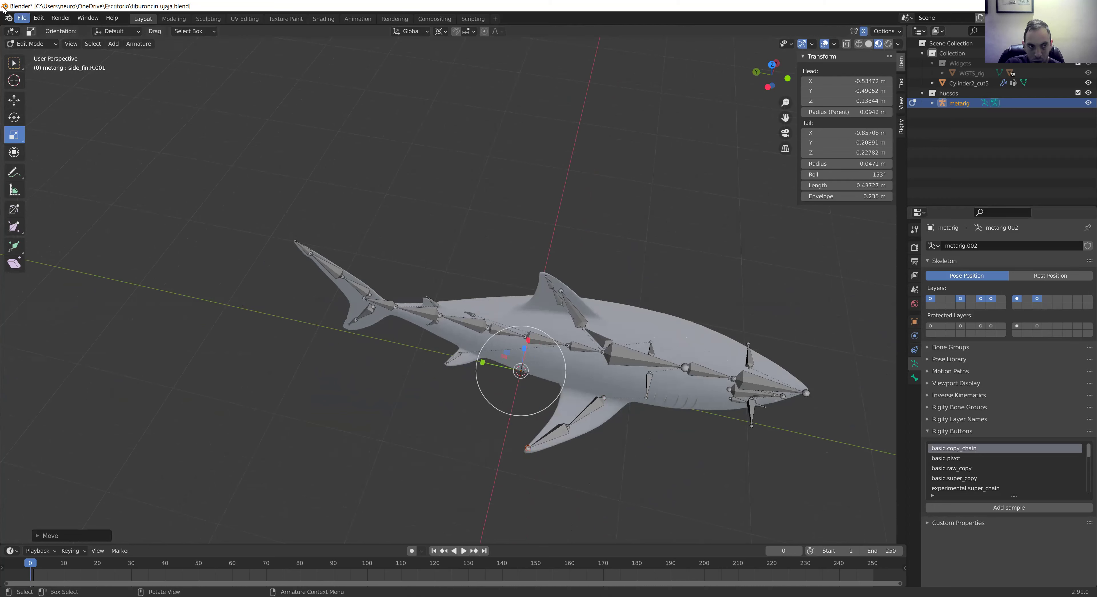
Step: Test-generate the Rigify rig in Object Mode, undo it, and view the shark from the left
{"action": "left_click", "coordinate": [32, 44]}
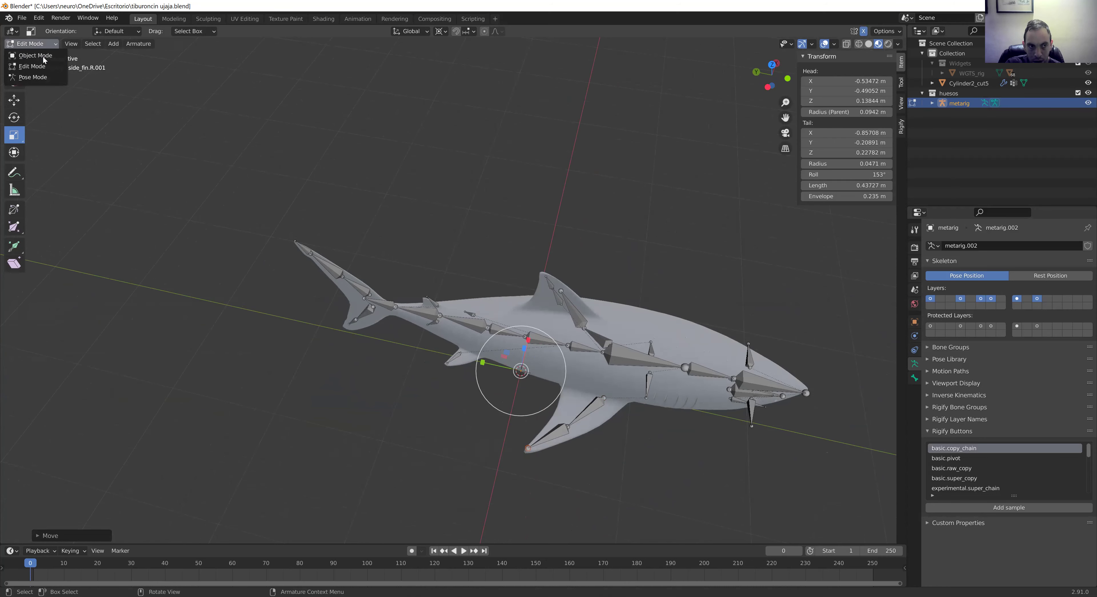
{"action": "left_click", "coordinate": [35, 54]}
{"action": "left_click", "coordinate": [1051, 452]}
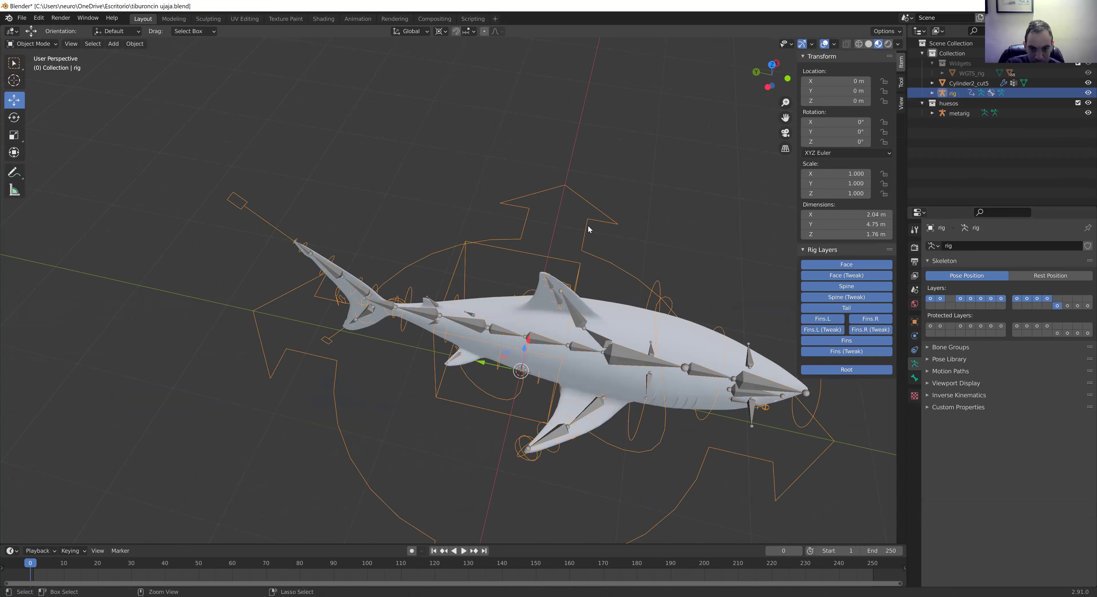
{"action": "key", "text": "ctrl+z"}
{"action": "scroll", "coordinate": [718, 380], "scroll_direction": "up", "scroll_amount": 2}
{"action": "mouse_move", "coordinate": [702, 358]}
{"action": "middle_mouse_down"}
{"action": "mouse_move", "coordinate": [678, 290]}
{"action": "mouse_move", "coordinate": [618, 386]}
{"action": "middle_mouse_up"}
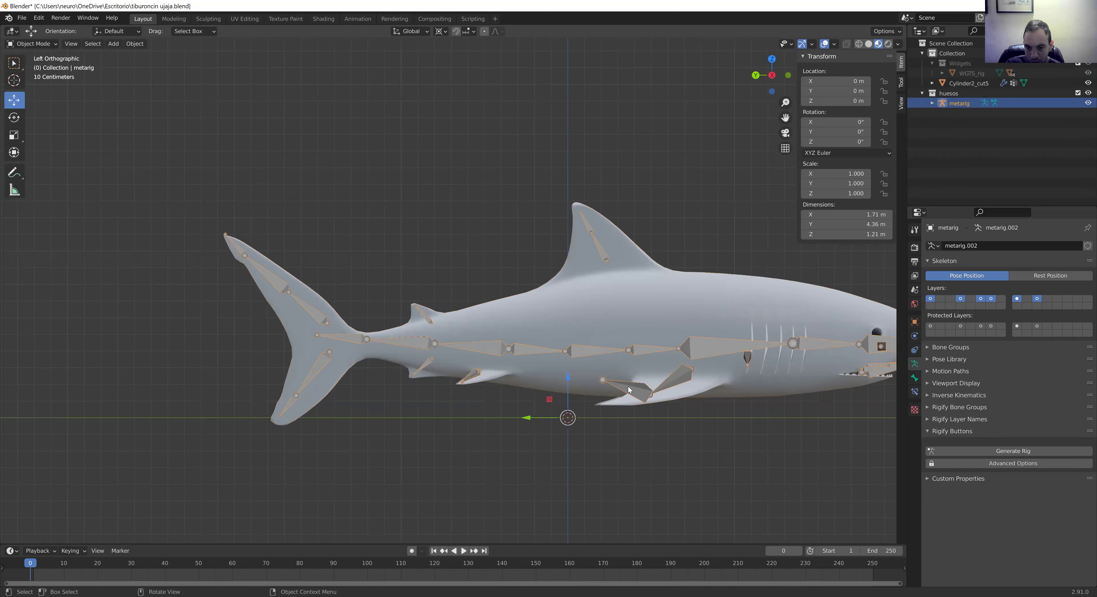
{"action": "left_click", "coordinate": [34, 44]}
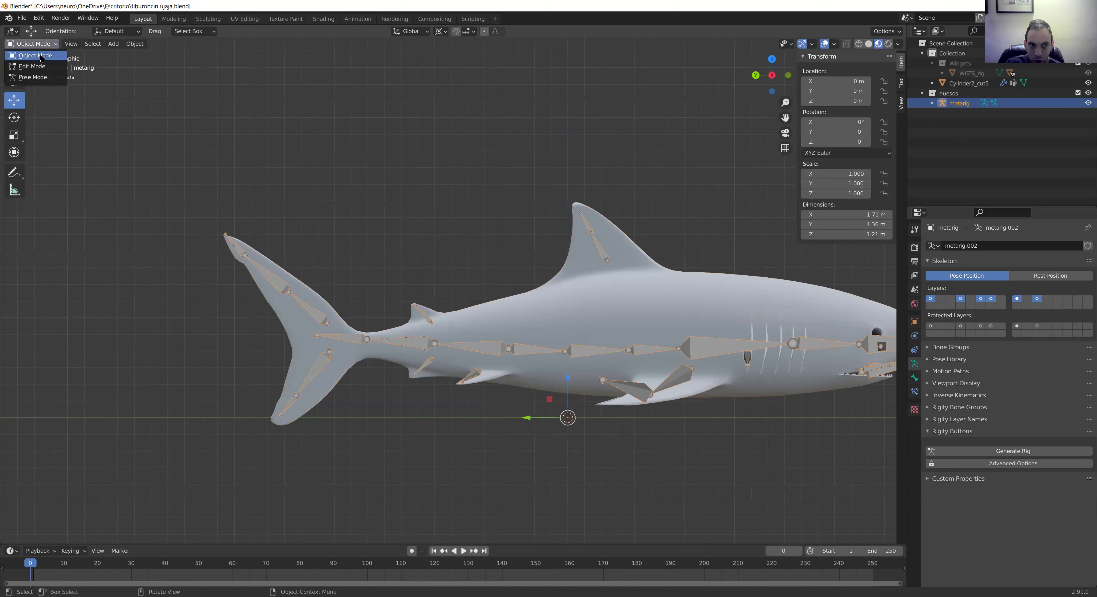
Step: Back in Edit Mode, lower side_fin.R.001's tail joint to Z 0.089025 m, then view from above
{"action": "left_click", "coordinate": [42, 66]}
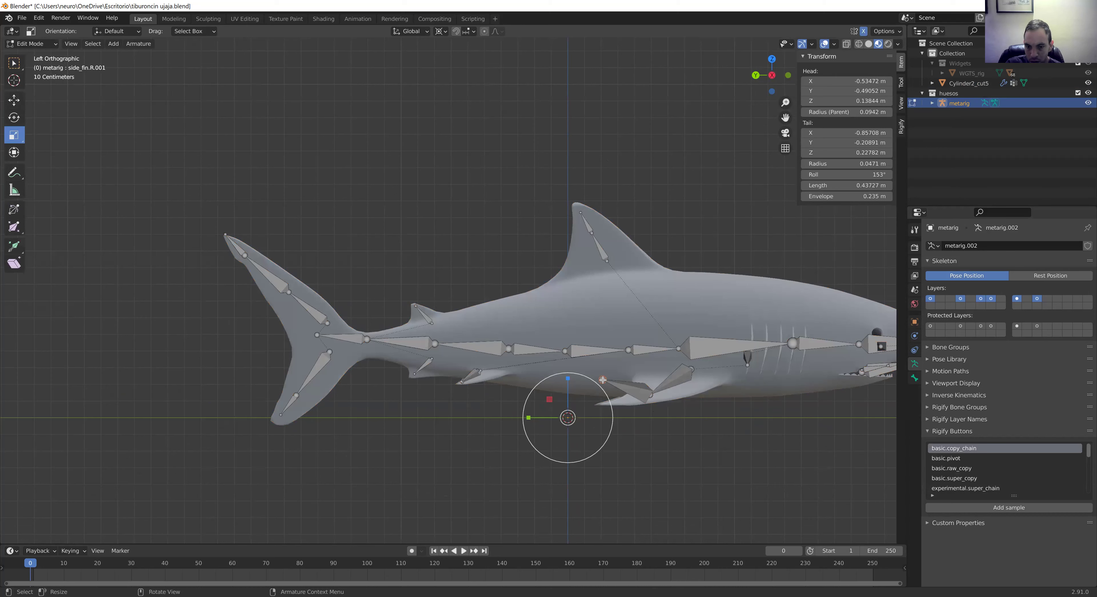
{"action": "left_click", "coordinate": [654, 395]}
{"action": "left_click", "coordinate": [676, 383]}
{"action": "left_click", "coordinate": [603, 380]}
{"action": "key", "text": "g"}
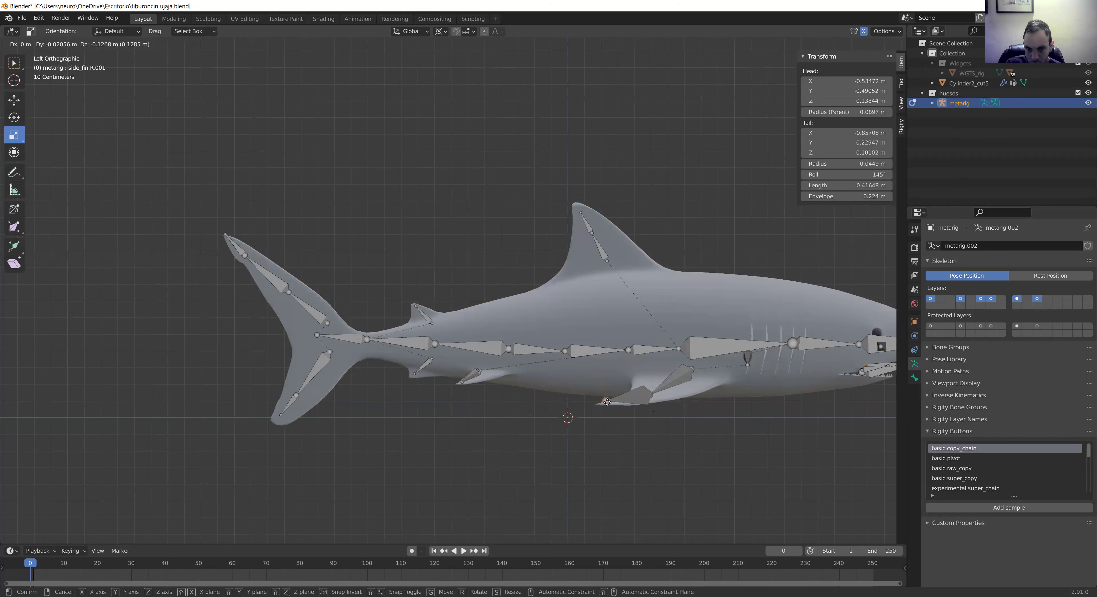
{"action": "left_click", "coordinate": [607, 405]}
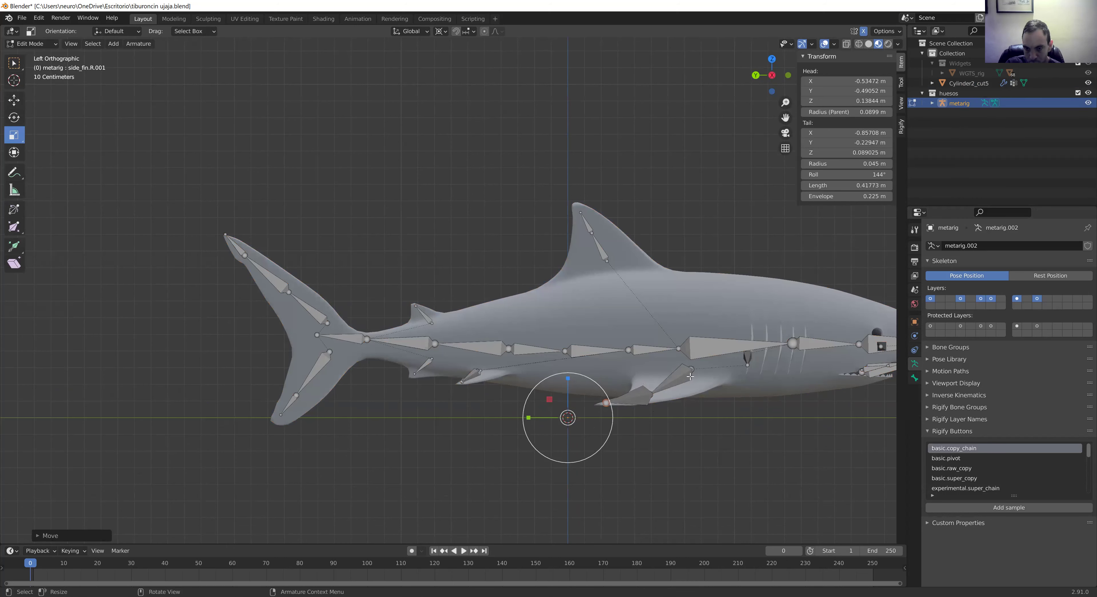
{"action": "middle_click_drag", "start_coordinate": [666, 321], "coordinate": [660, 360], "text": "alt"}
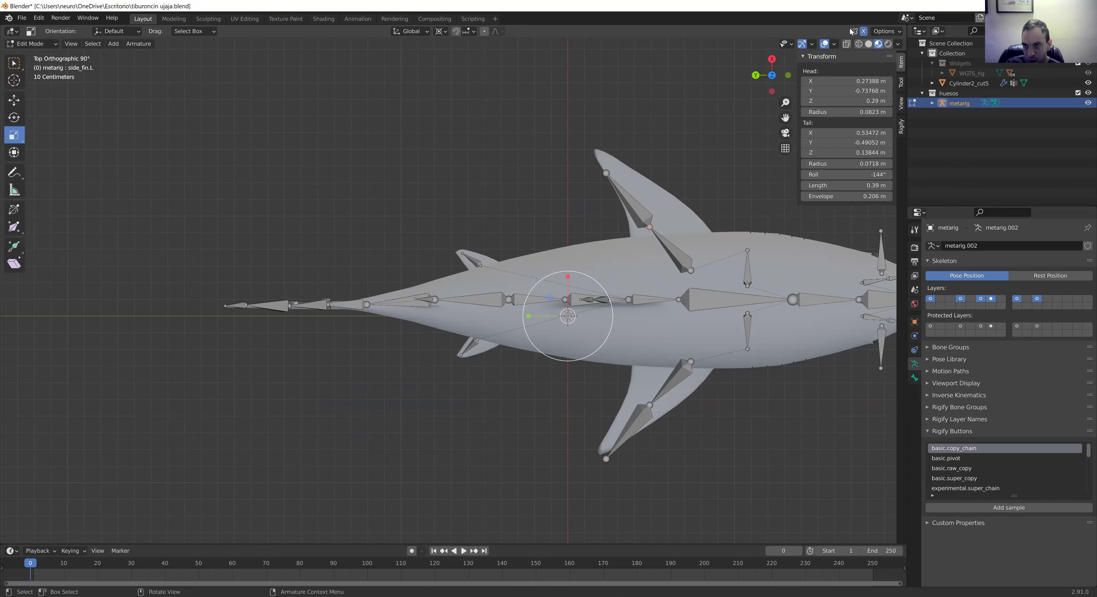
Step: Move side_fin.L.001's tail out to the left pectoral fin's point
{"action": "left_click", "coordinate": [683, 264]}
{"action": "left_click", "coordinate": [707, 263]}
{"action": "left_click", "coordinate": [693, 271]}
{"action": "left_click", "coordinate": [687, 256]}
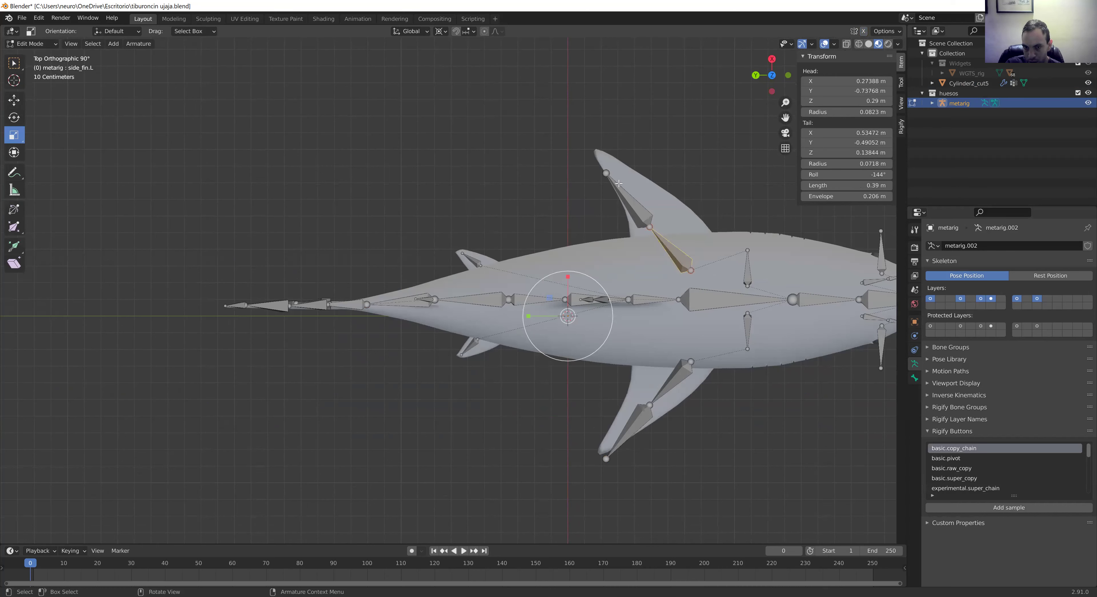
{"action": "left_click", "coordinate": [611, 179]}
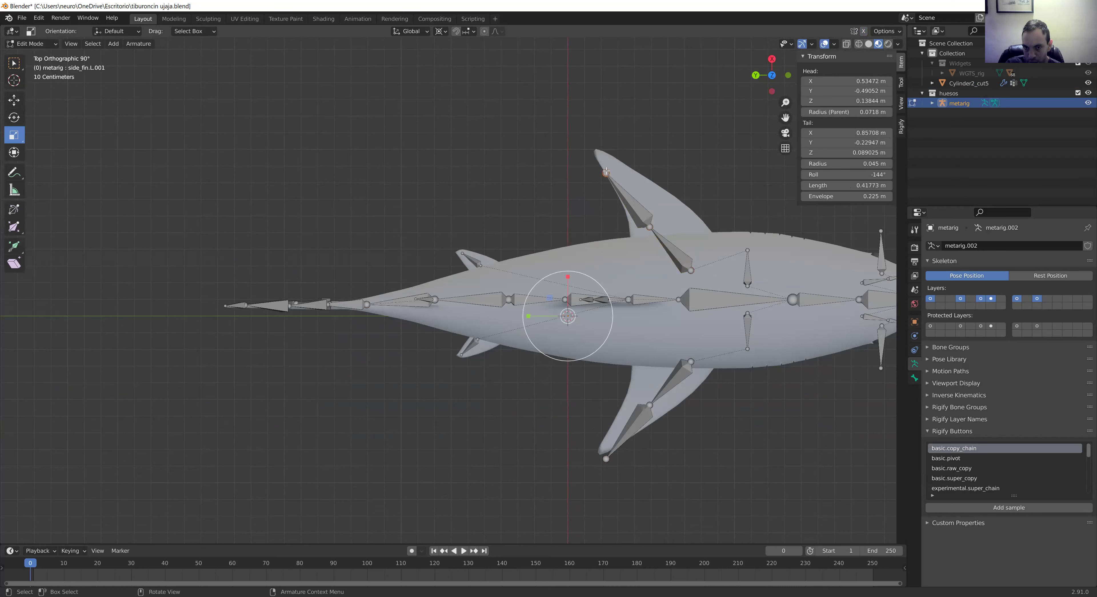
{"action": "key", "text": "g"}
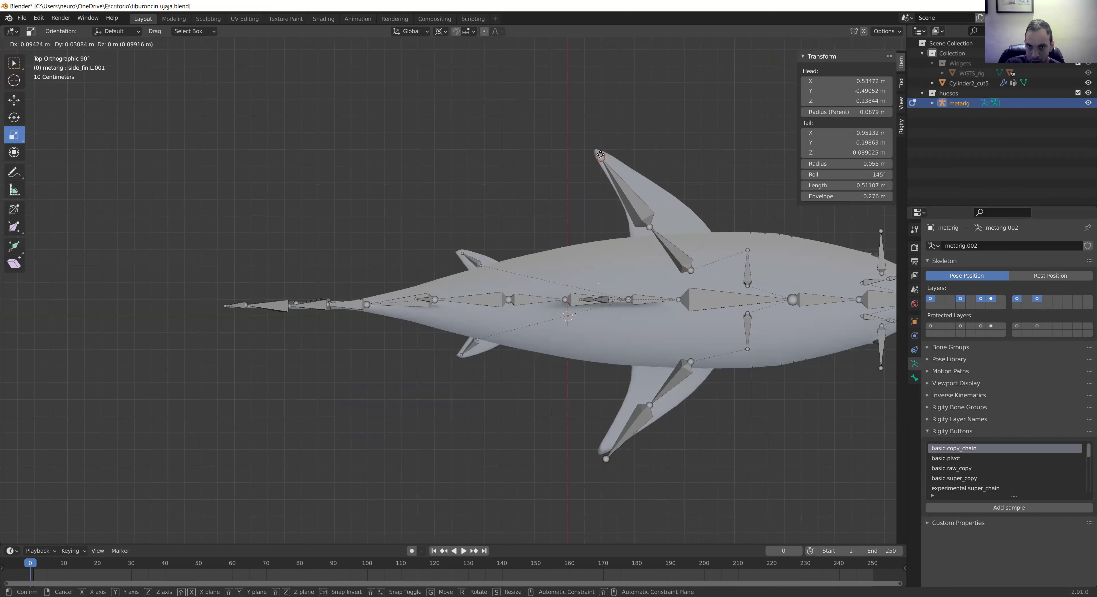
{"action": "left_click", "coordinate": [597, 151]}
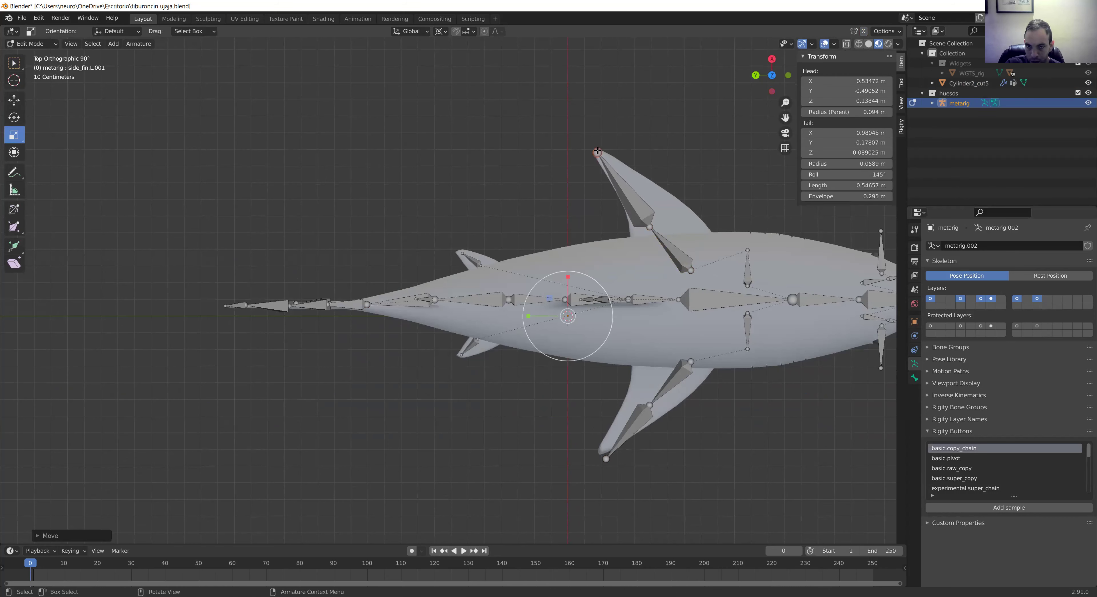
Step: Reposition the left fin's middle joint and base joint to follow the fin outline
{"action": "left_click", "coordinate": [650, 225]}
{"action": "key", "text": "g"}
{"action": "left_click", "coordinate": [649, 203]}
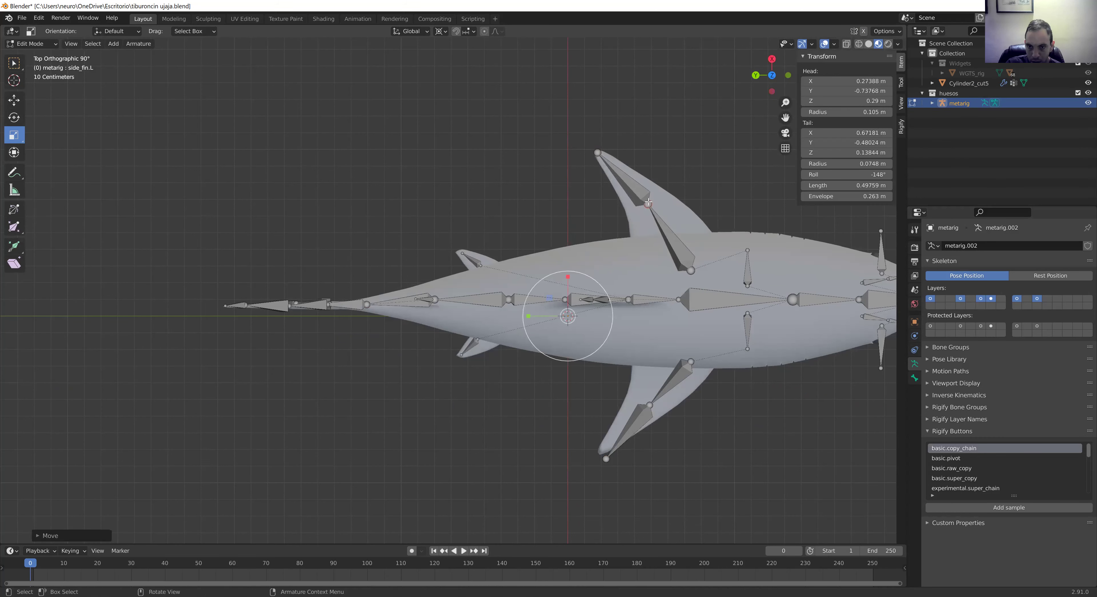
{"action": "left_click", "coordinate": [693, 272]}
{"action": "key", "text": "g"}
{"action": "left_click", "coordinate": [681, 237]}
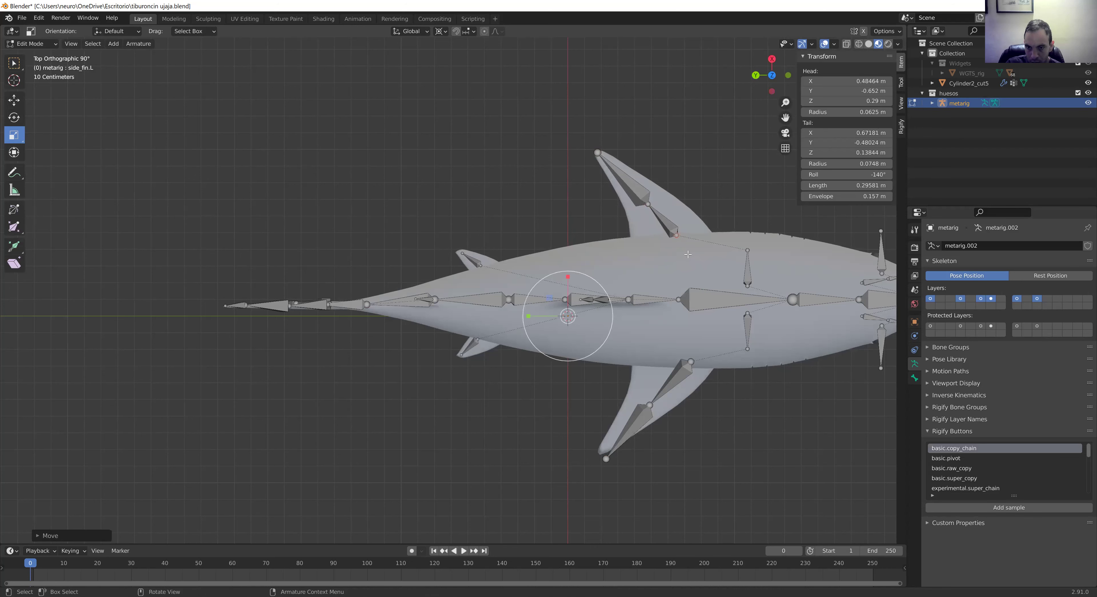
Step: Refine the left fin bone's end and nudge side_fin.R.001's tail, shortening it to 0.40267 m
{"action": "left_click", "coordinate": [645, 203]}
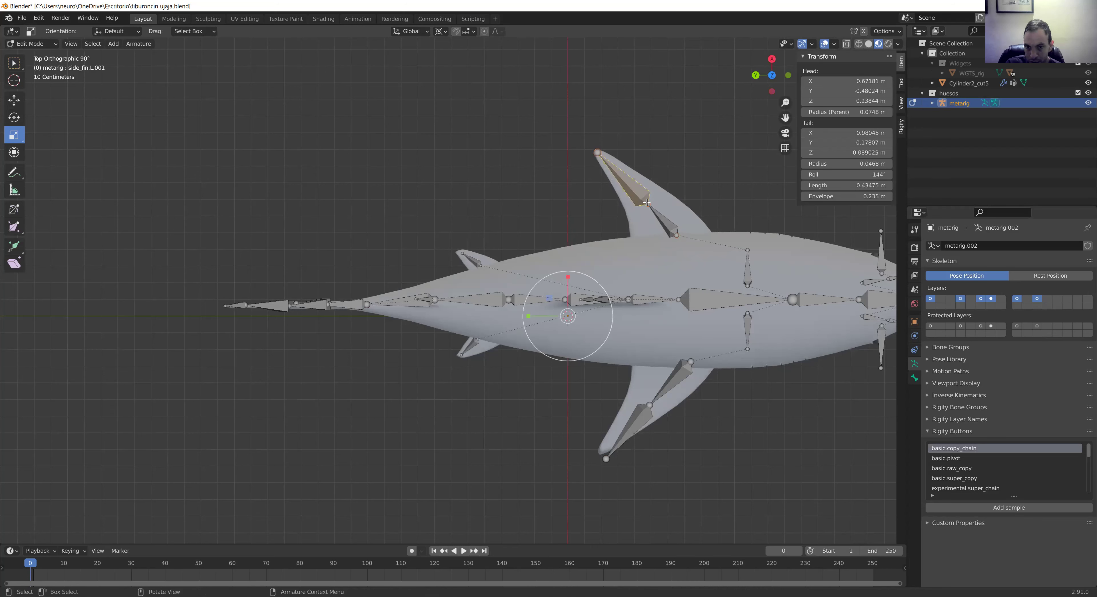
{"action": "left_click", "coordinate": [647, 203]}
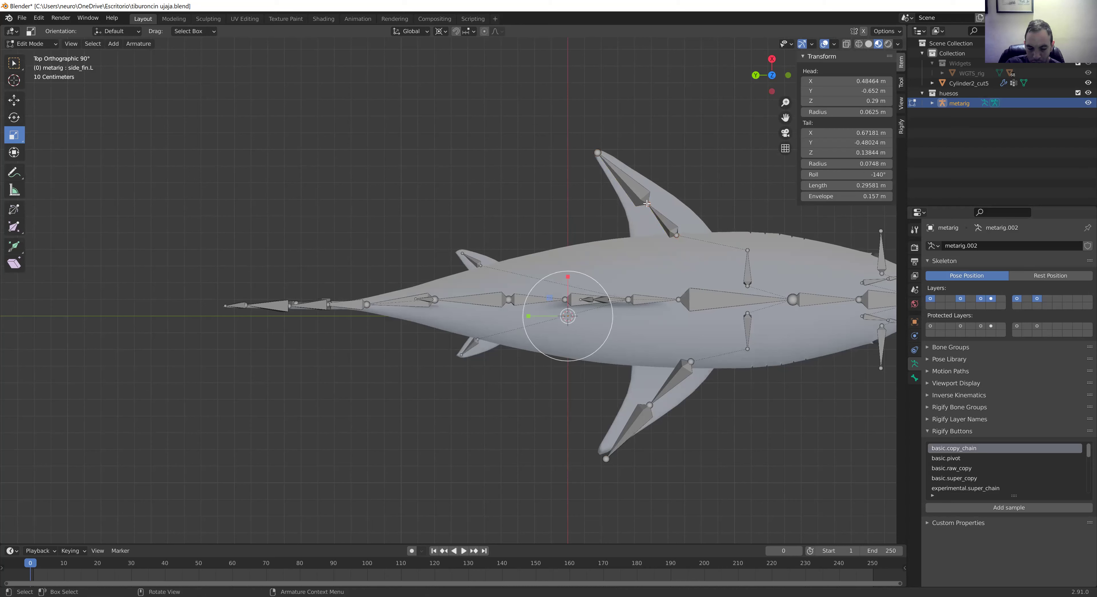
{"action": "key", "text": "g"}
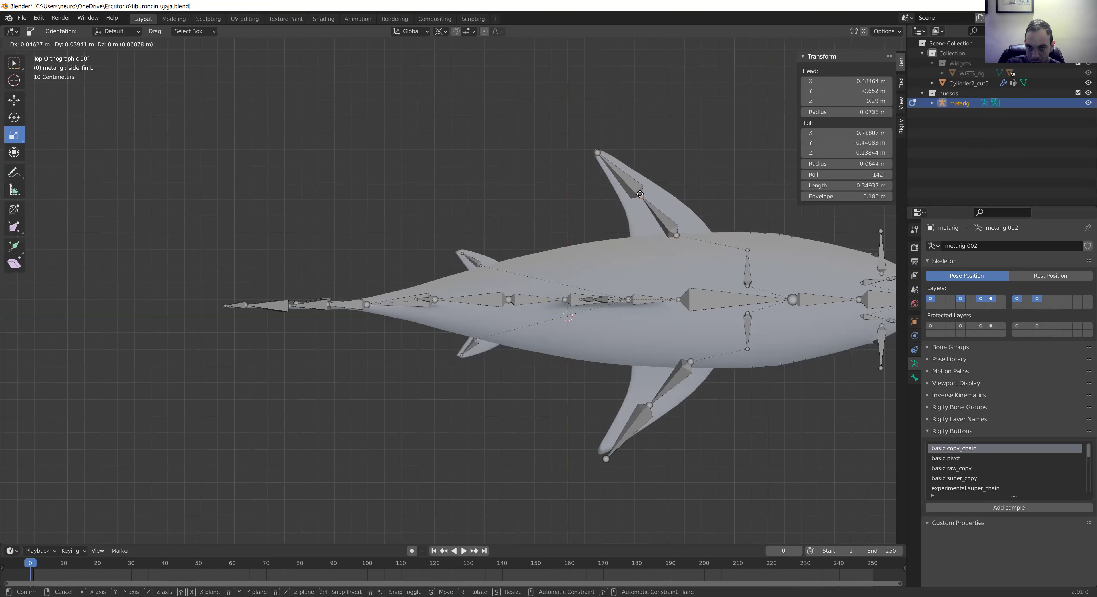
{"action": "left_click", "coordinate": [640, 195]}
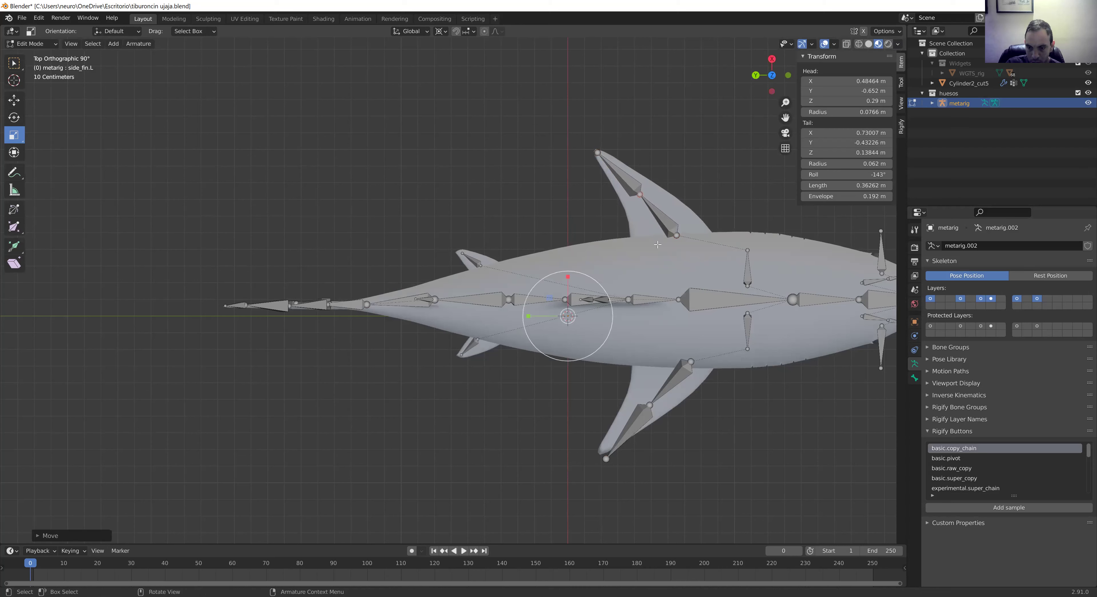
{"action": "left_click", "coordinate": [606, 459]}
{"action": "key", "text": "g"}
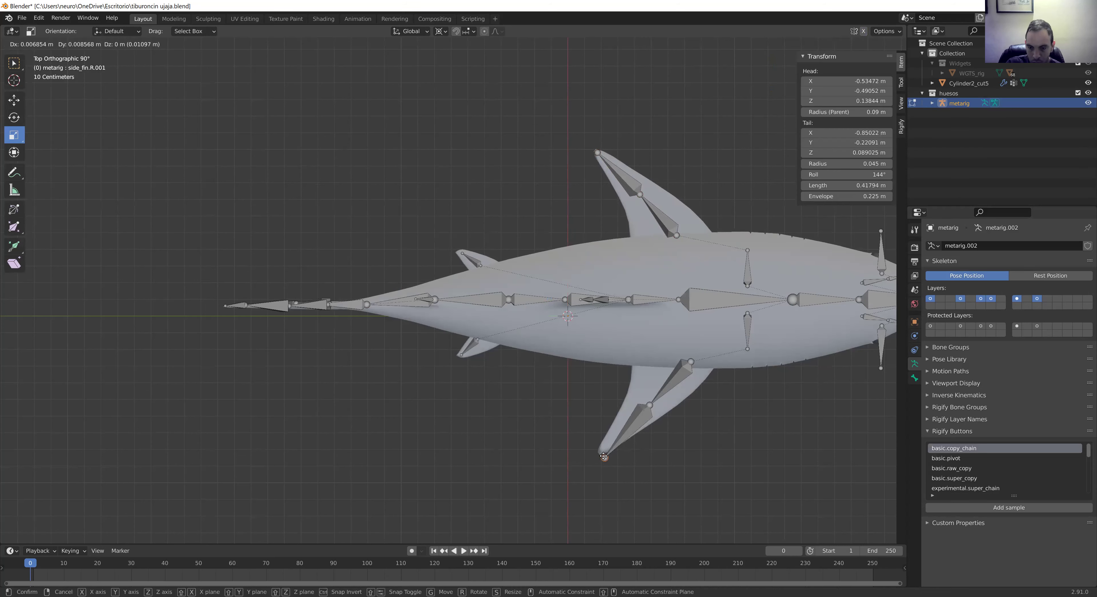
{"action": "left_click", "coordinate": [601, 450]}
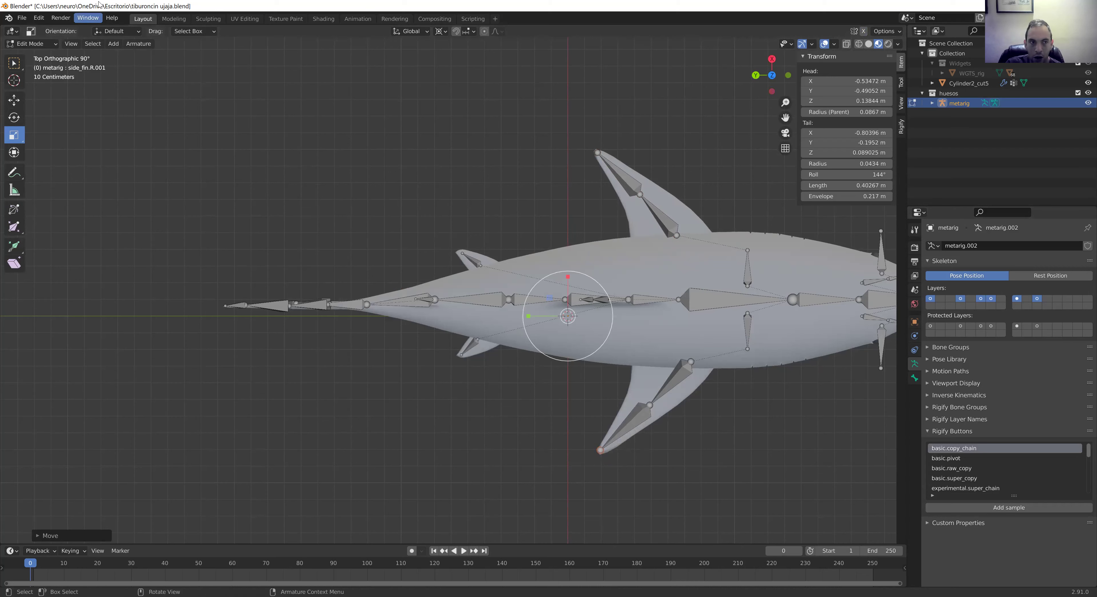
Step: Test-generate the Rigify rig in Object Mode, undo it, and orbit in perspective to inspect the metarig
{"action": "left_click", "coordinate": [47, 44]}
{"action": "left_click", "coordinate": [36, 55]}
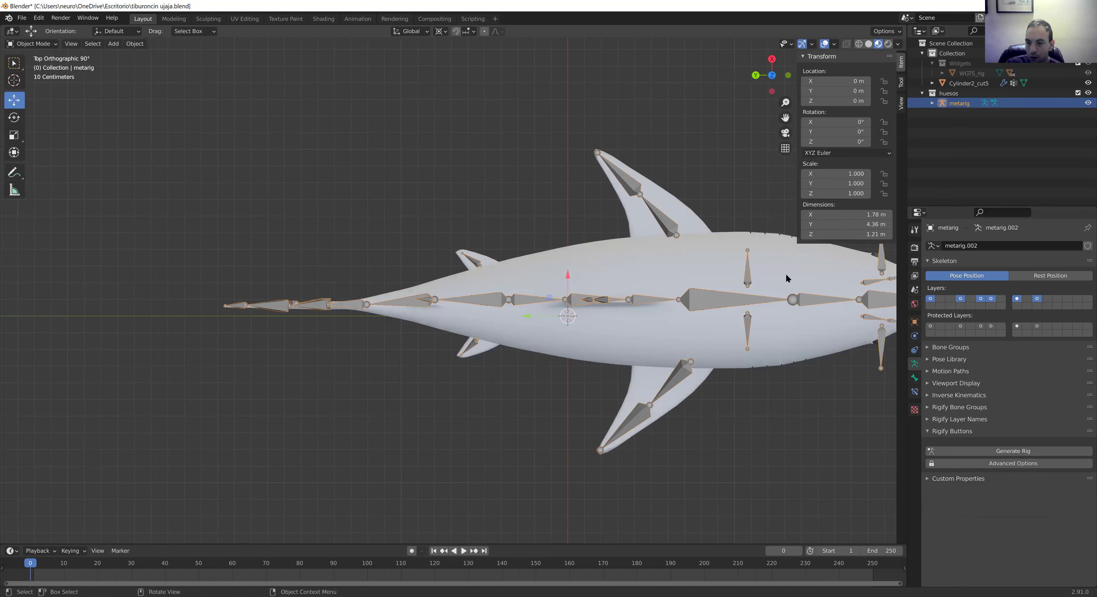
{"action": "left_click", "coordinate": [999, 452]}
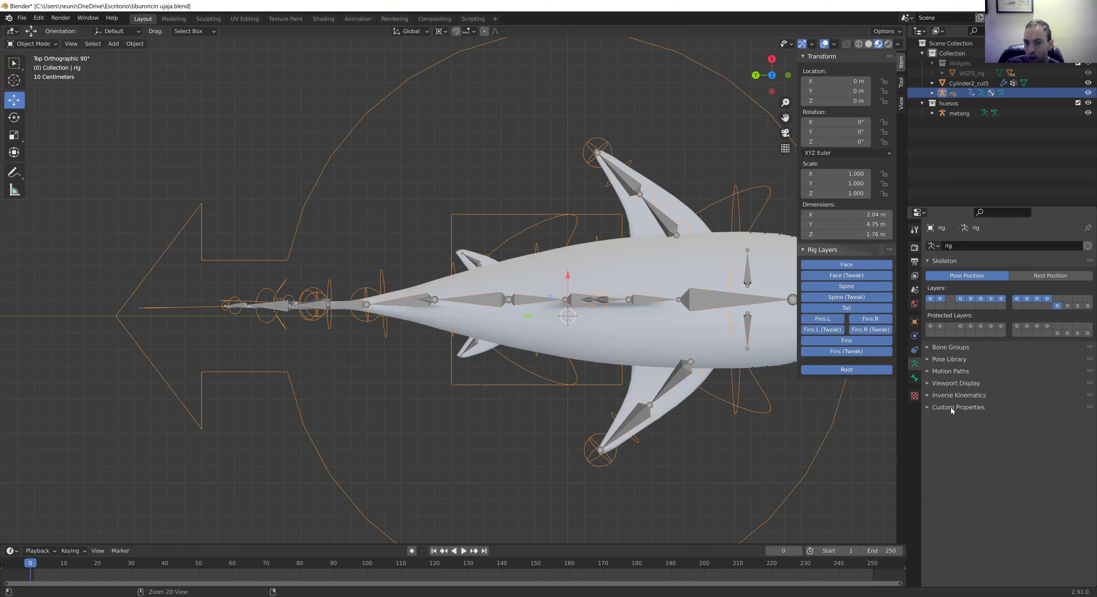
{"action": "key", "text": "ctrl+z"}
{"action": "scroll", "coordinate": [586, 290], "scroll_direction": "down", "scroll_amount": 2, "text": "ctrl"}
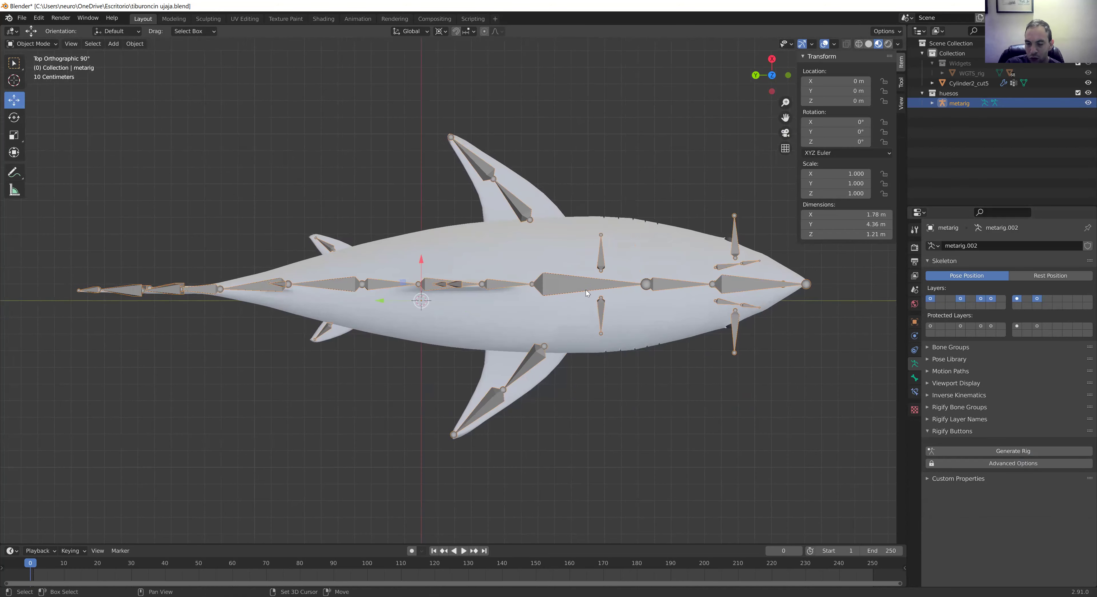
{"action": "scroll", "coordinate": [616, 303], "scroll_direction": "up", "scroll_amount": 2}
{"action": "middle_click_drag", "start_coordinate": [722, 285], "coordinate": [542, 373]}
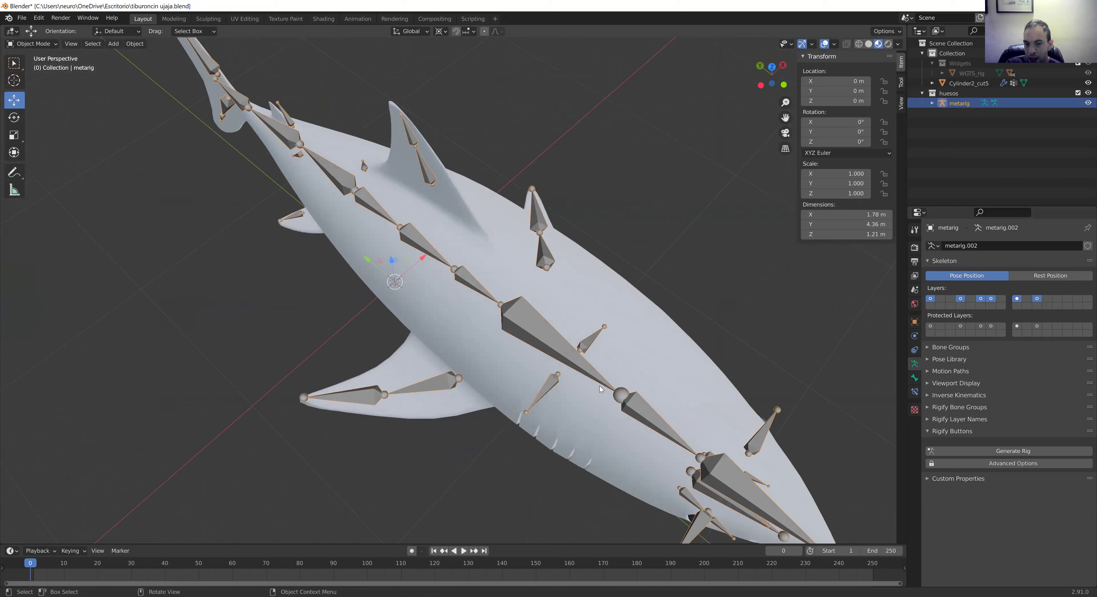
{"action": "middle_click_drag", "start_coordinate": [599, 386], "coordinate": [619, 403]}
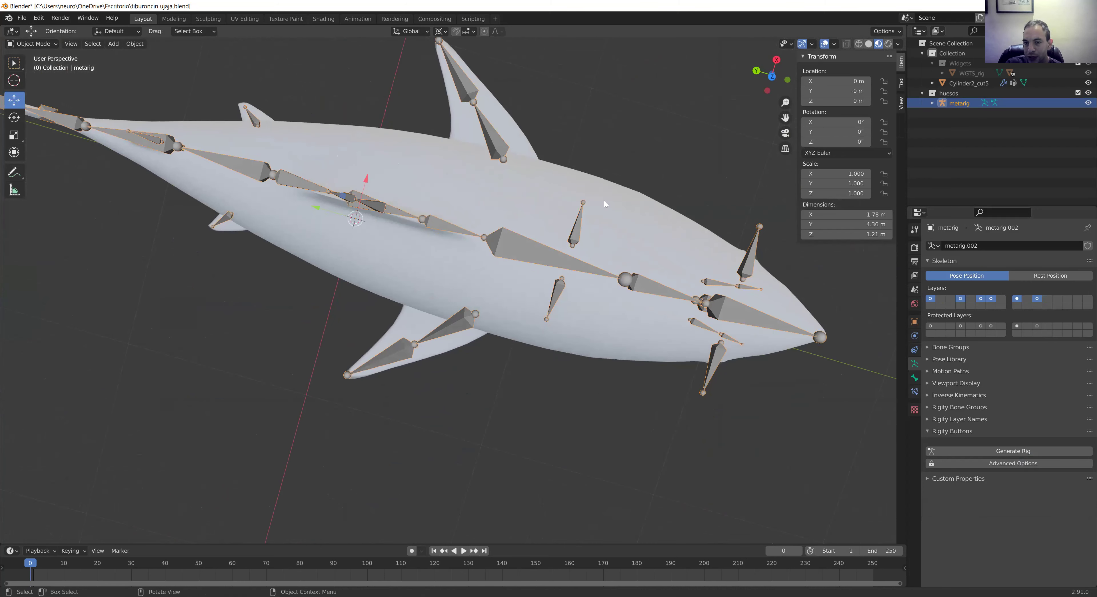
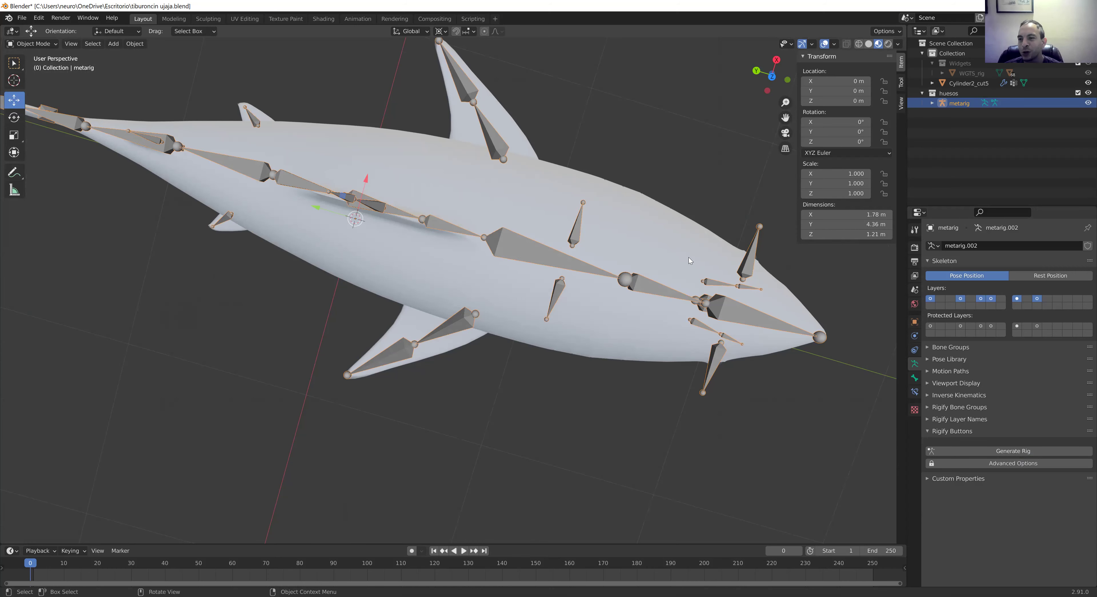
Step: Put the shark's metarig into Edit Mode and pick the spine.007 bone tip at the snout
{"action": "middle_click_drag", "start_coordinate": [572, 181], "coordinate": [564, 252]}
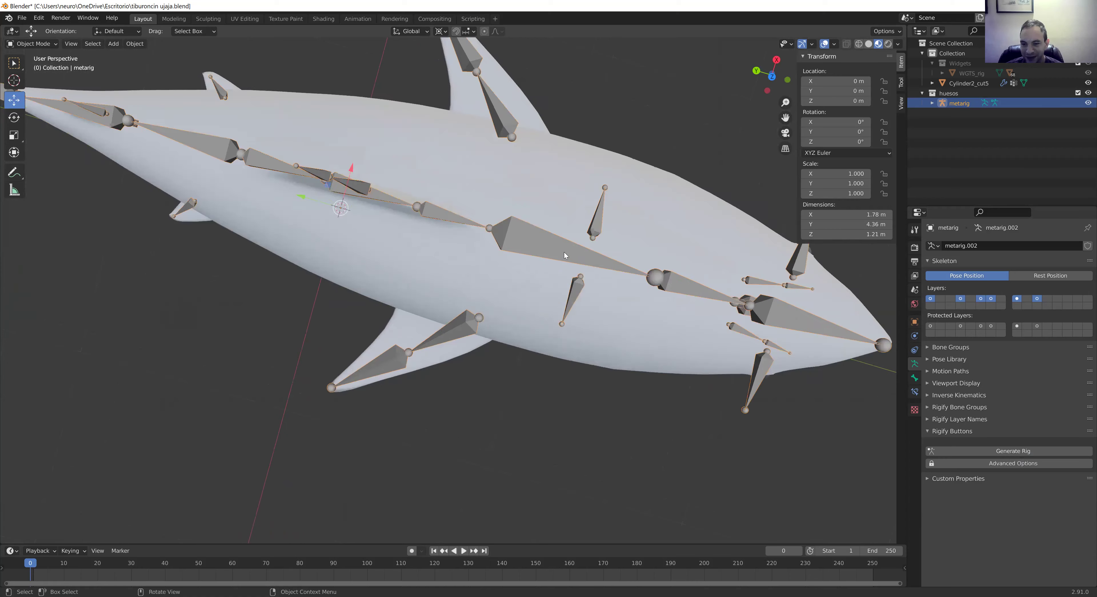
{"action": "mouse_move", "coordinate": [650, 261]}
{"action": "middle_mouse_down", "text": "shift"}
{"action": "mouse_move", "coordinate": [618, 281]}
{"action": "mouse_move", "coordinate": [669, 264]}
{"action": "mouse_move", "coordinate": [639, 287]}
{"action": "mouse_move", "coordinate": [644, 261]}
{"action": "mouse_move", "coordinate": [571, 290]}
{"action": "middle_mouse_up", "text": "shift"}
{"action": "left_click", "coordinate": [648, 323]}
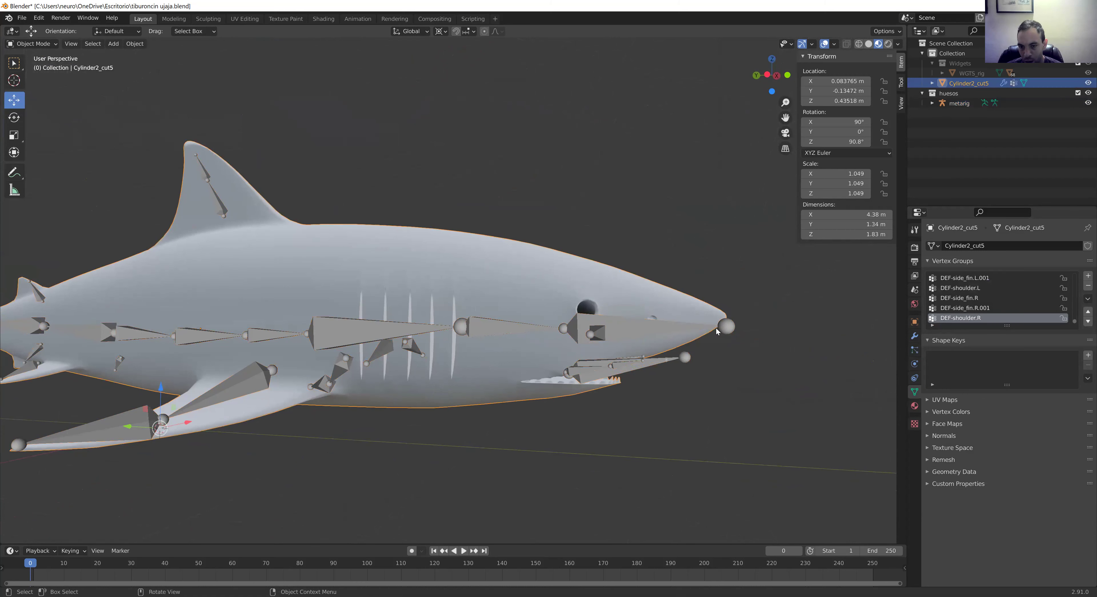
{"action": "left_click", "coordinate": [724, 330]}
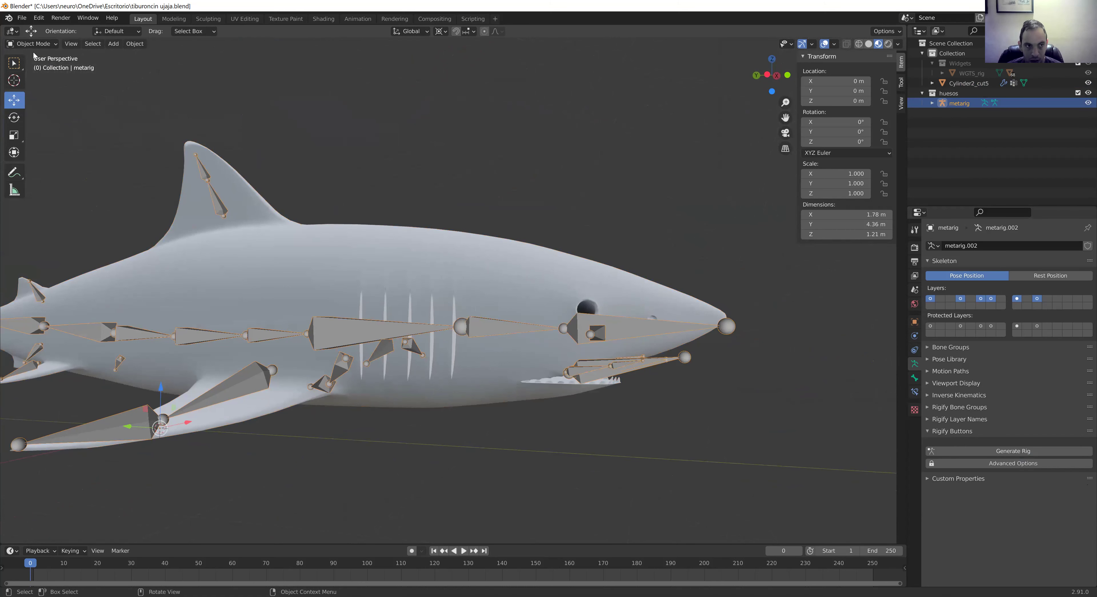
{"action": "left_click", "coordinate": [34, 43]}
{"action": "left_click", "coordinate": [38, 66]}
{"action": "left_click", "coordinate": [729, 327]}
Step: Nudge the spine.007 nose-tip bone so it sits inside the snout
{"action": "key", "text": "g"}
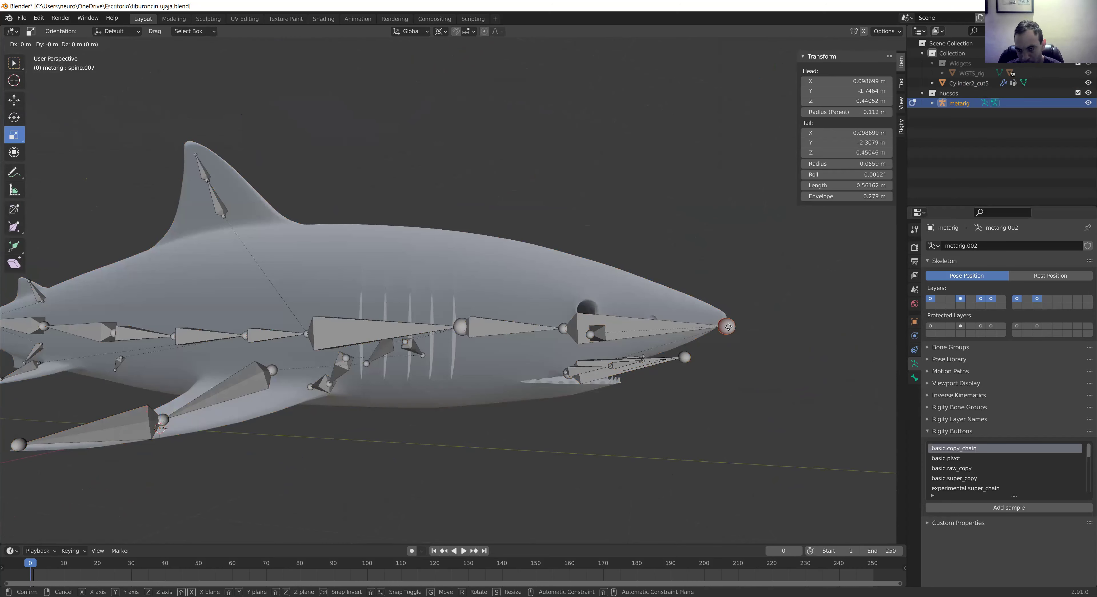
{"action": "left_click", "coordinate": [712, 329]}
{"action": "scroll", "coordinate": [667, 328], "scroll_direction": "up", "scroll_amount": 2}
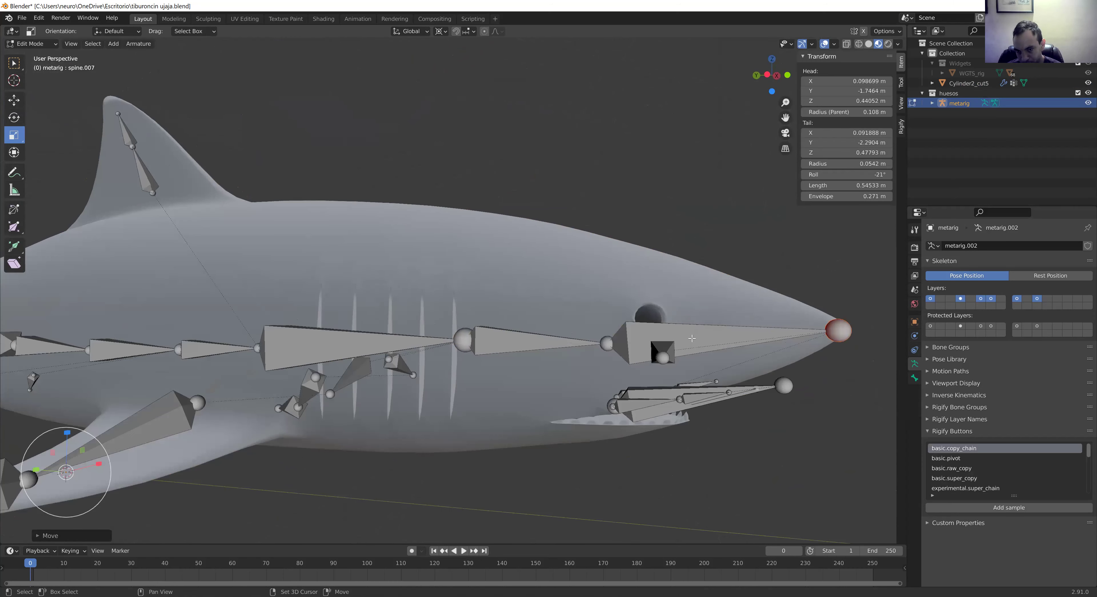
{"action": "middle_click_drag", "start_coordinate": [667, 328], "coordinate": [468, 328], "text": "shift"}
Step: Move the eye.R bone up into the shark's right eye socket
{"action": "left_click", "coordinate": [476, 326]}
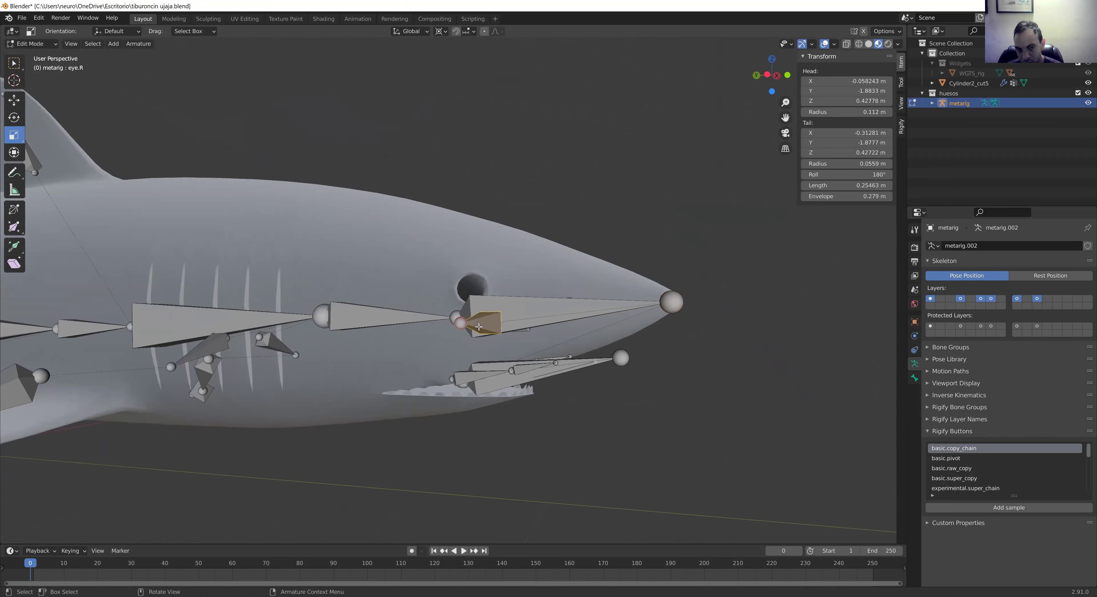
{"action": "key", "text": "g"}
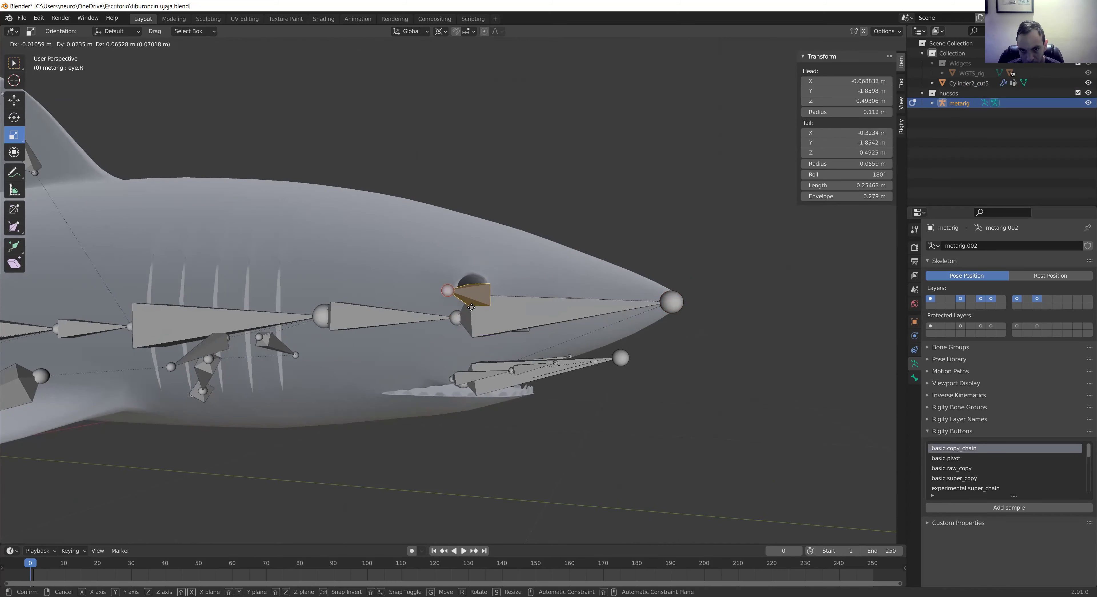
{"action": "left_click", "coordinate": [473, 304]}
{"action": "mouse_move", "coordinate": [473, 304]}
{"action": "middle_mouse_down"}
{"action": "mouse_move", "coordinate": [633, 344]}
{"action": "mouse_move", "coordinate": [436, 257]}
{"action": "middle_mouse_up"}
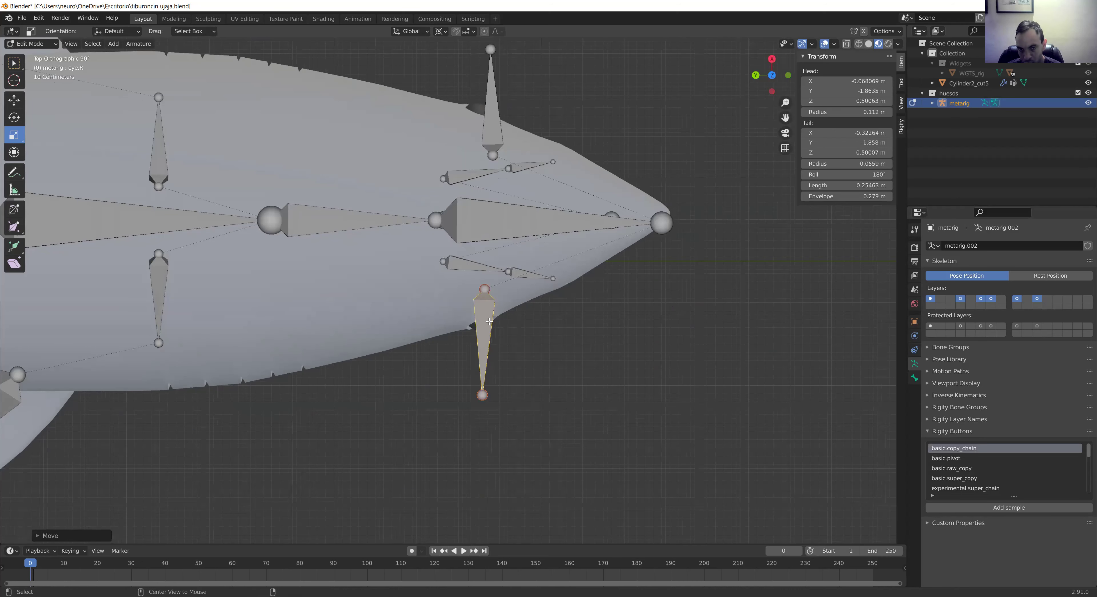
{"action": "key", "text": "KP_1"}
Step: Raise the eye.L bone level with eye.R into the left eye socket, then inspect the head
{"action": "left_click", "coordinate": [636, 322]}
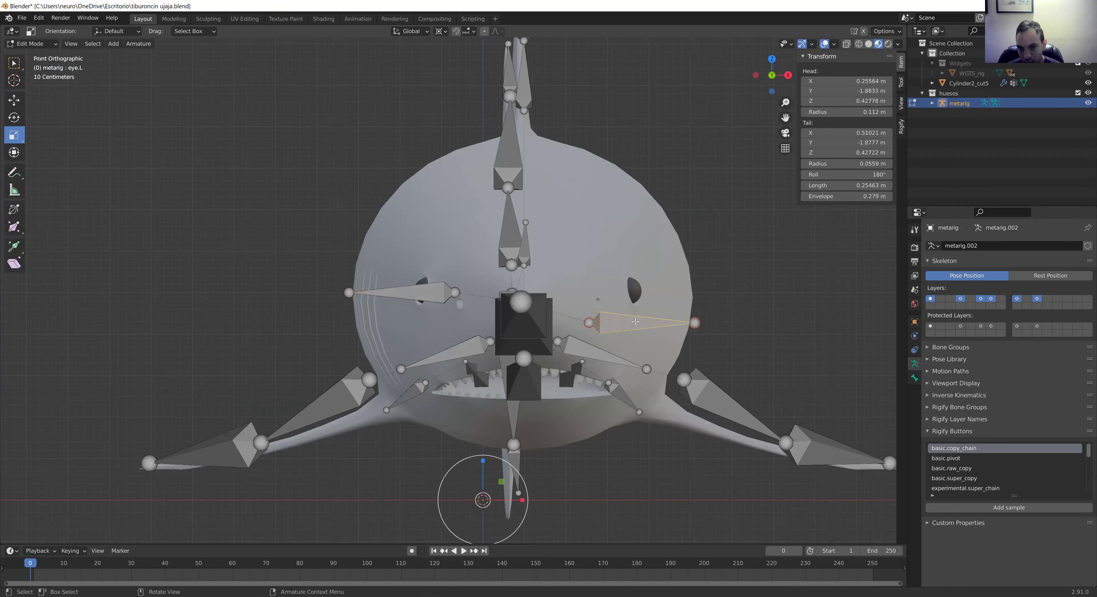
{"action": "key", "text": "g"}
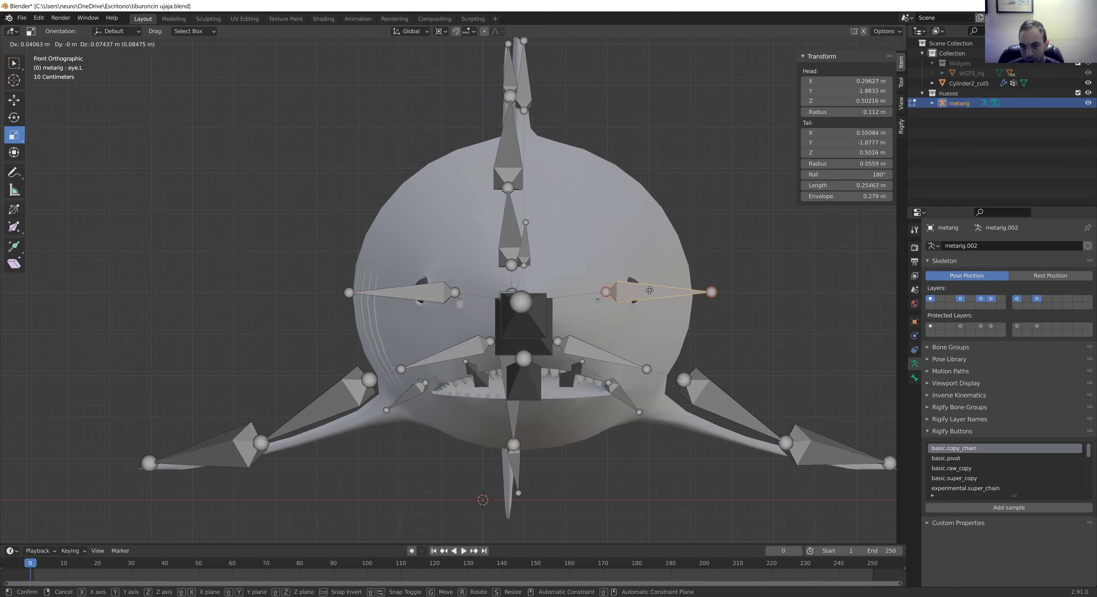
{"action": "left_click", "coordinate": [640, 291]}
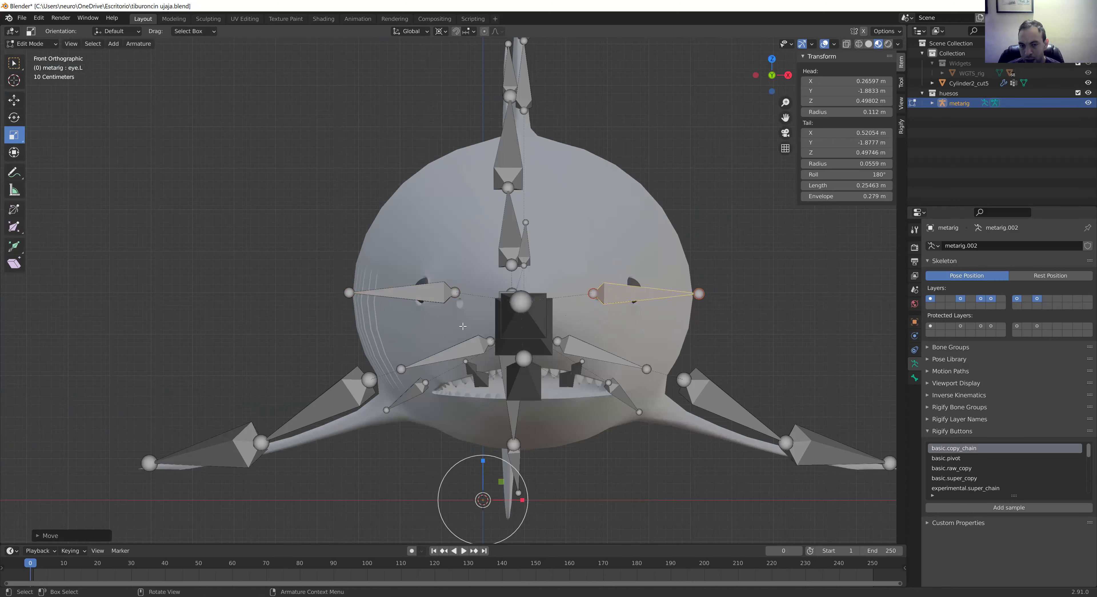
{"action": "scroll", "coordinate": [639, 291], "scroll_direction": "down", "scroll_amount": 2}
{"action": "mouse_move", "coordinate": [640, 291]}
{"action": "middle_mouse_down"}
{"action": "mouse_move", "coordinate": [543, 338]}
{"action": "mouse_move", "coordinate": [604, 416]}
{"action": "mouse_move", "coordinate": [568, 340]}
{"action": "mouse_move", "coordinate": [502, 315]}
{"action": "mouse_move", "coordinate": [441, 309]}
{"action": "middle_mouse_up"}
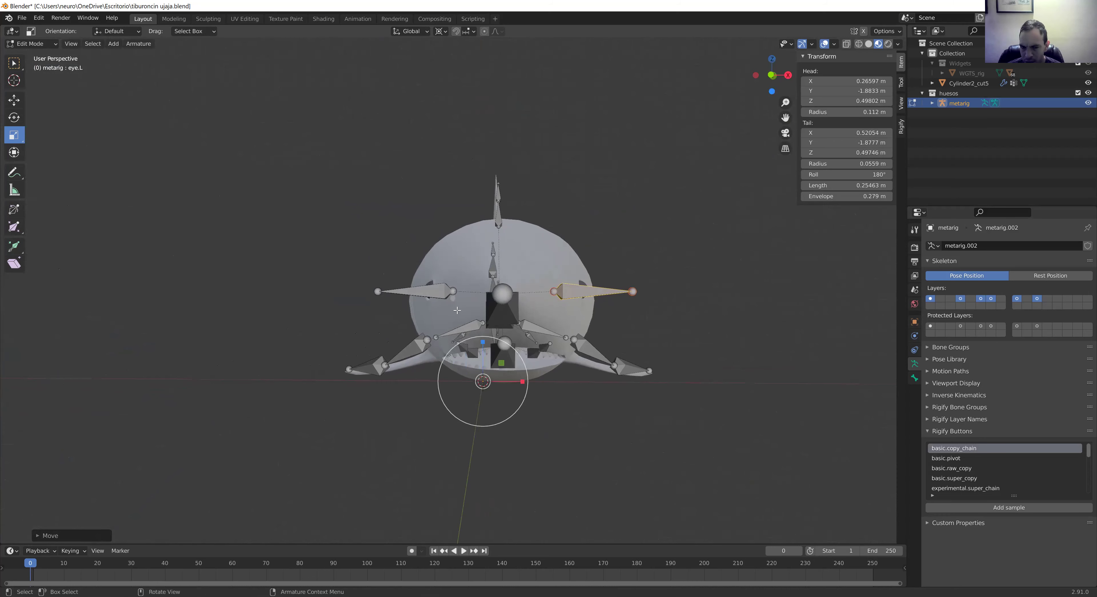
{"action": "scroll", "coordinate": [457, 310], "scroll_direction": "up", "scroll_amount": 2}
{"action": "mouse_move", "coordinate": [630, 371]}
{"action": "middle_mouse_down", "text": "alt"}
{"action": "mouse_move", "coordinate": [556, 357]}
{"action": "mouse_move", "coordinate": [539, 332]}
{"action": "mouse_move", "coordinate": [581, 373]}
{"action": "mouse_move", "coordinate": [595, 350]}
{"action": "mouse_move", "coordinate": [575, 316]}
{"action": "mouse_move", "coordinate": [549, 345]}
{"action": "mouse_move", "coordinate": [586, 359]}
{"action": "mouse_move", "coordinate": [564, 351]}
{"action": "mouse_move", "coordinate": [583, 446]}
{"action": "middle_mouse_up", "text": "alt"}
{"action": "scroll", "coordinate": [607, 394], "scroll_direction": "up", "scroll_amount": 3}
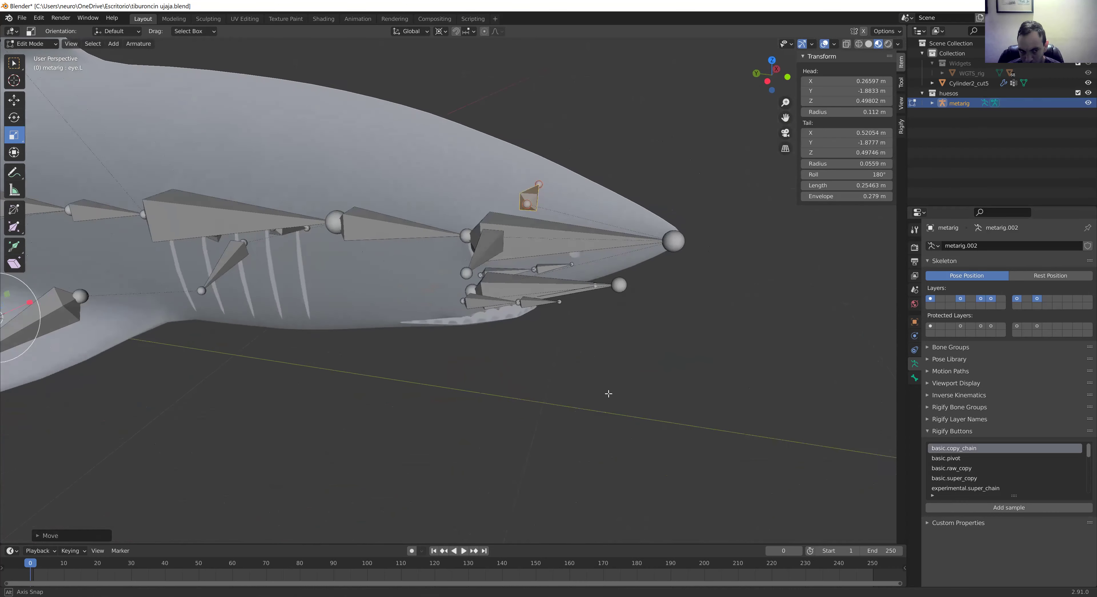
{"action": "mouse_move", "coordinate": [612, 394]}
{"action": "middle_mouse_down"}
{"action": "mouse_move", "coordinate": [429, 353]}
{"action": "mouse_move", "coordinate": [382, 372]}
{"action": "mouse_move", "coordinate": [387, 406]}
{"action": "mouse_move", "coordinate": [392, 362]}
{"action": "mouse_move", "coordinate": [356, 250]}
{"action": "mouse_move", "coordinate": [399, 327]}
{"action": "mouse_move", "coordinate": [529, 304]}
{"action": "middle_mouse_up"}
{"action": "scroll", "coordinate": [409, 324], "scroll_direction": "down", "scroll_amount": 3}
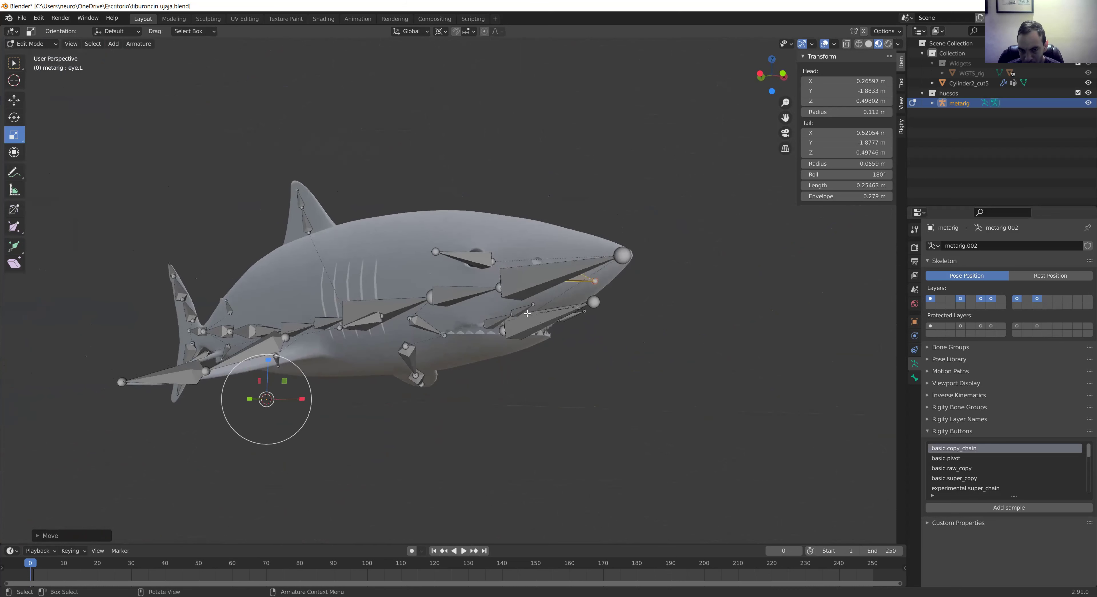
{"action": "left_click", "coordinate": [521, 314]}
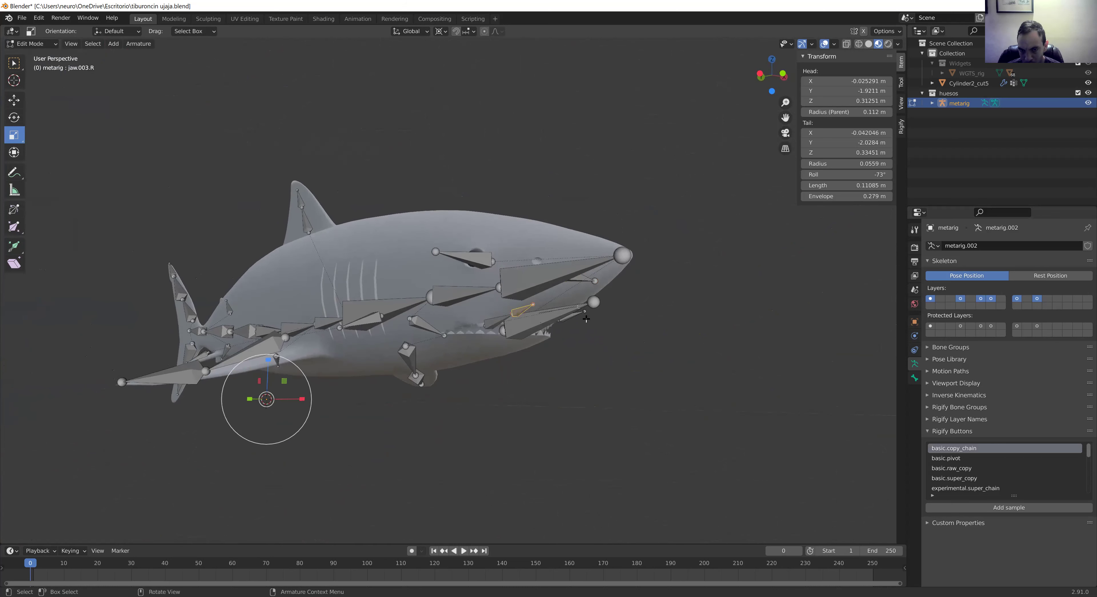
{"action": "left_click", "coordinate": [527, 321]}
{"action": "left_click", "coordinate": [528, 320], "text": "shift"}
{"action": "left_click", "coordinate": [525, 310], "text": "shift"}
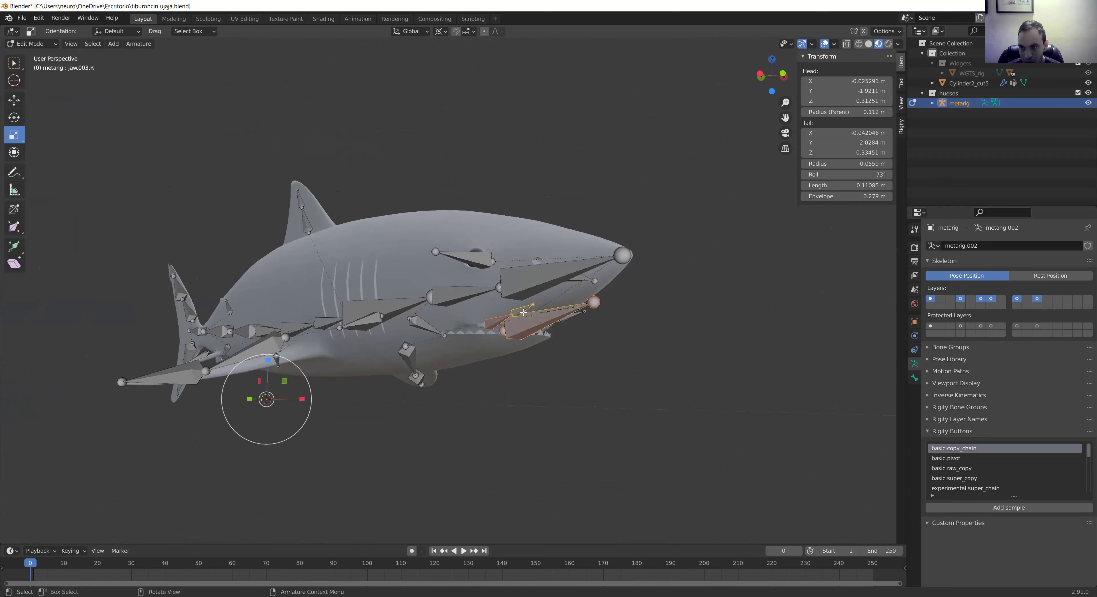
{"action": "mouse_move", "coordinate": [525, 310]}
{"action": "middle_mouse_down"}
{"action": "mouse_move", "coordinate": [573, 328]}
{"action": "mouse_move", "coordinate": [554, 321]}
{"action": "middle_mouse_up"}
{"action": "left_click", "coordinate": [587, 302], "text": "shift"}
{"action": "scroll", "coordinate": [554, 322], "scroll_direction": "up", "scroll_amount": 2}
{"action": "scroll", "coordinate": [552, 321], "scroll_direction": "up", "scroll_amount": 1}
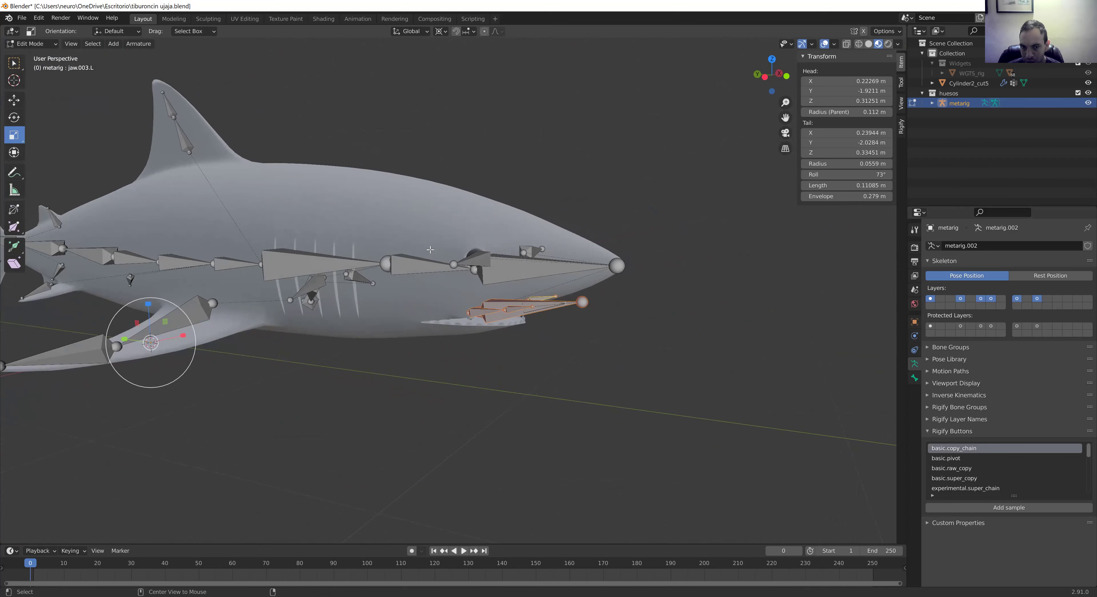
{"action": "mouse_move", "coordinate": [784, 370]}
{"action": "middle_mouse_down"}
{"action": "mouse_move", "coordinate": [508, 375]}
{"action": "mouse_move", "coordinate": [675, 325]}
{"action": "middle_mouse_up"}
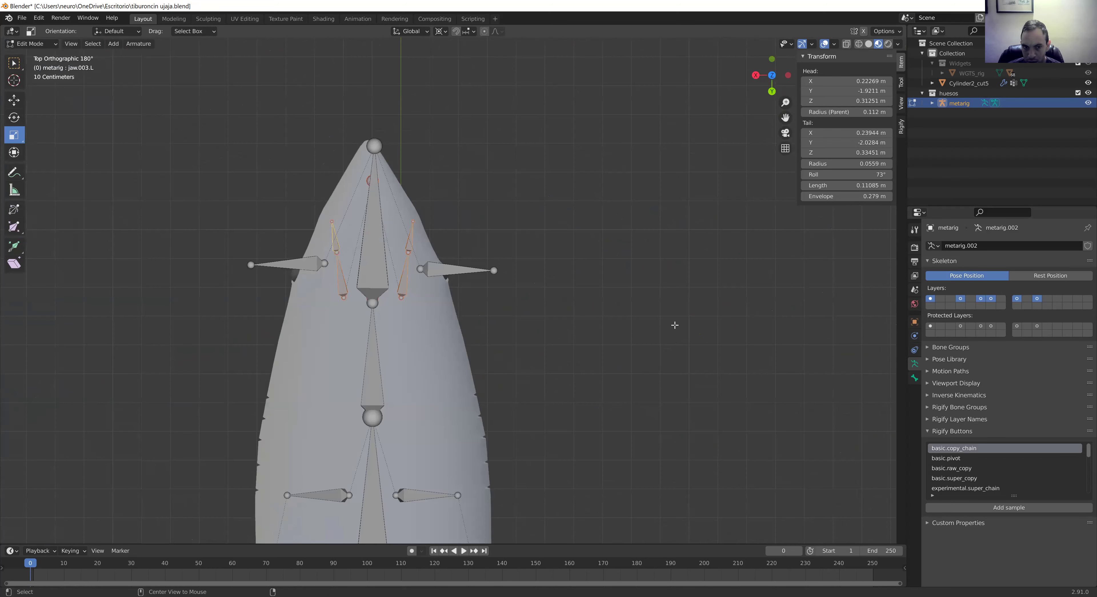
{"action": "mouse_move", "coordinate": [554, 183]}
{"action": "middle_mouse_down", "text": "alt"}
{"action": "mouse_move", "coordinate": [650, 385]}
{"action": "mouse_move", "coordinate": [510, 345]}
{"action": "middle_mouse_up", "text": "alt"}
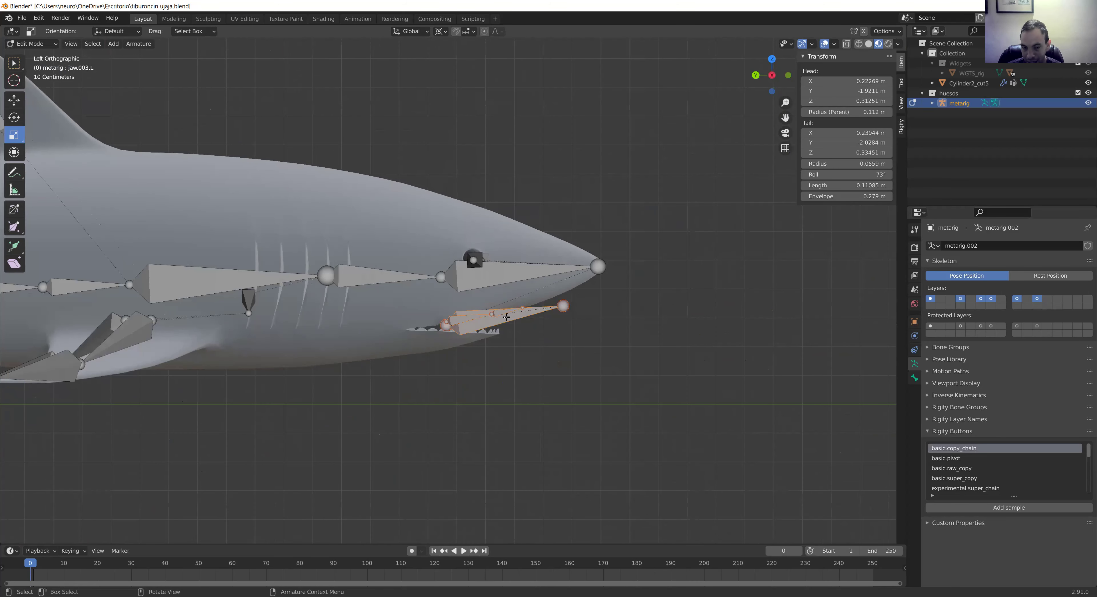
{"action": "key", "text": "g"}
{"action": "left_click", "coordinate": [459, 333]}
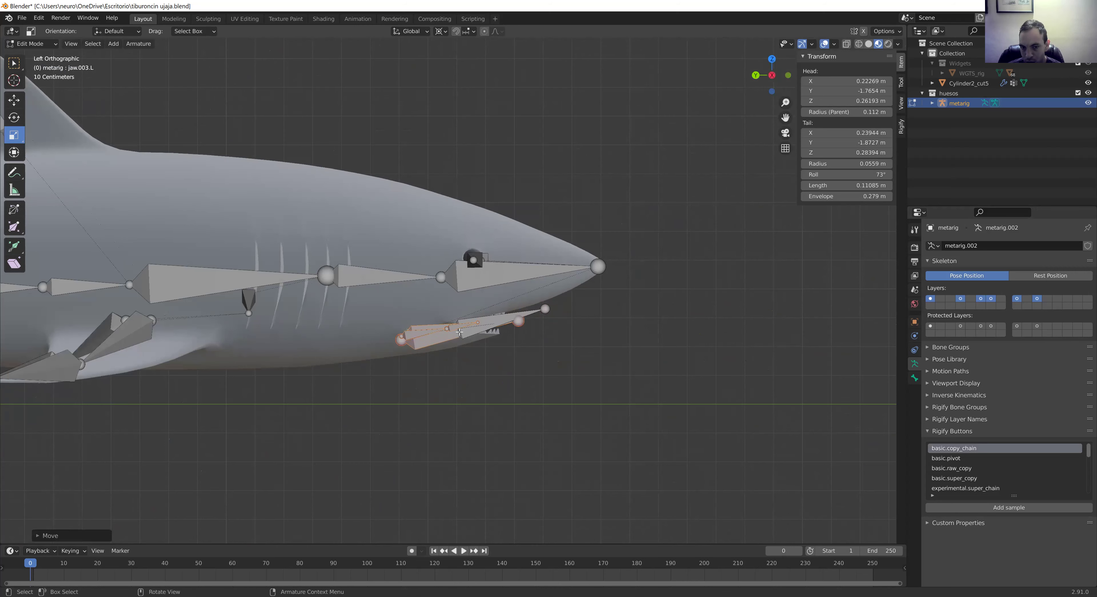
{"action": "key", "text": "g"}
{"action": "left_click", "coordinate": [524, 342]}
{"action": "mouse_move", "coordinate": [524, 342]}
{"action": "middle_mouse_down"}
{"action": "mouse_move", "coordinate": [403, 317]}
{"action": "mouse_move", "coordinate": [525, 302]}
{"action": "middle_mouse_up"}
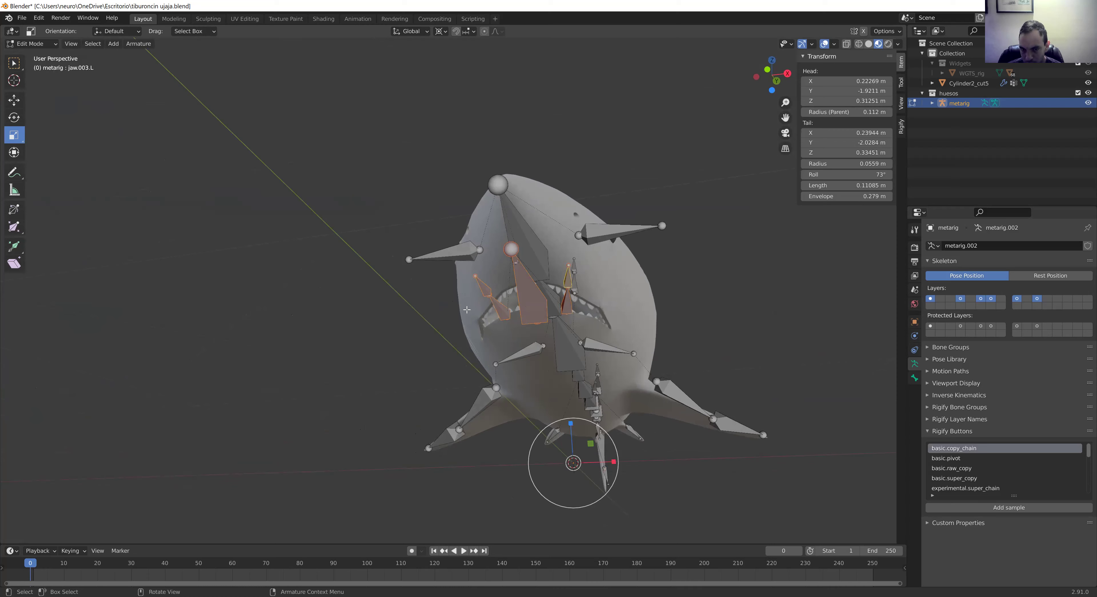
{"action": "mouse_move", "coordinate": [492, 338]}
{"action": "middle_mouse_down"}
{"action": "mouse_move", "coordinate": [590, 352]}
{"action": "mouse_move", "coordinate": [586, 322]}
{"action": "mouse_move", "coordinate": [515, 338]}
{"action": "middle_mouse_up"}
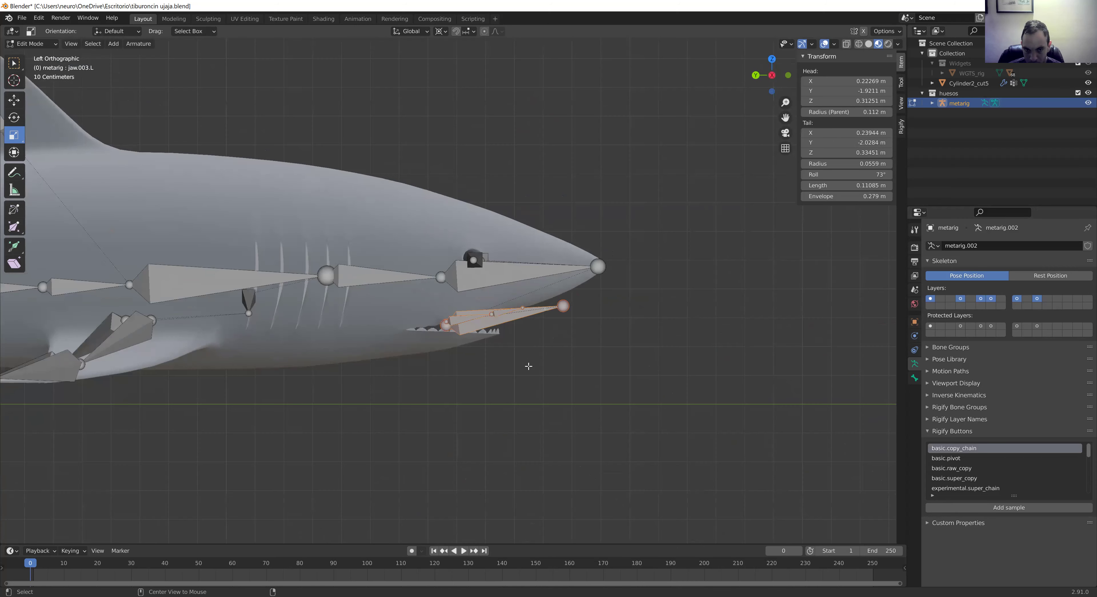
{"action": "key", "text": "g"}
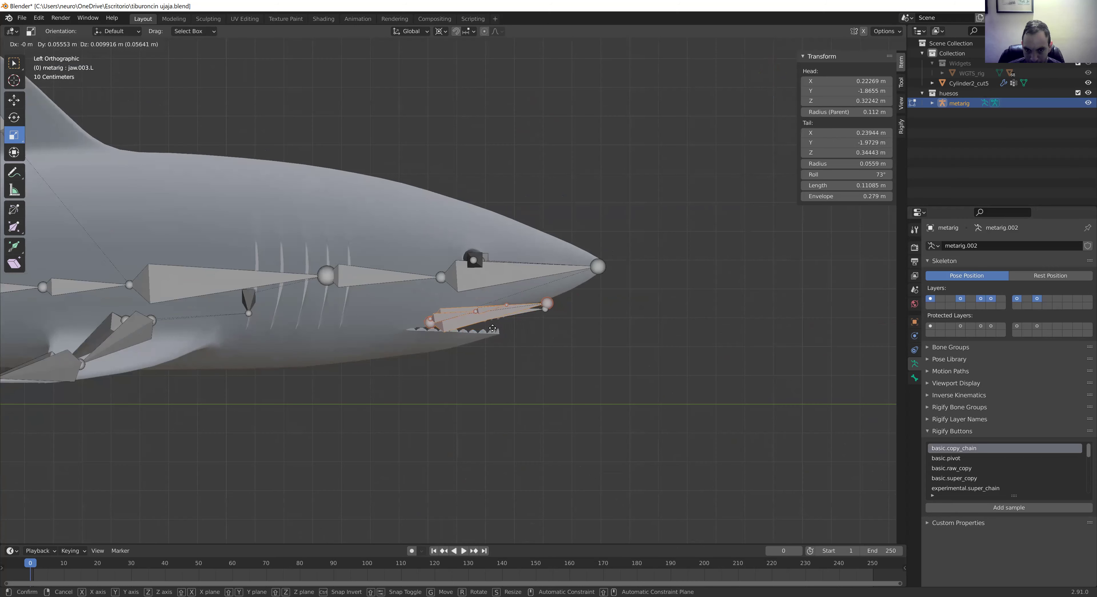
{"action": "key", "text": "Escape"}
{"action": "middle_click_drag", "start_coordinate": [448, 379], "coordinate": [601, 338]}
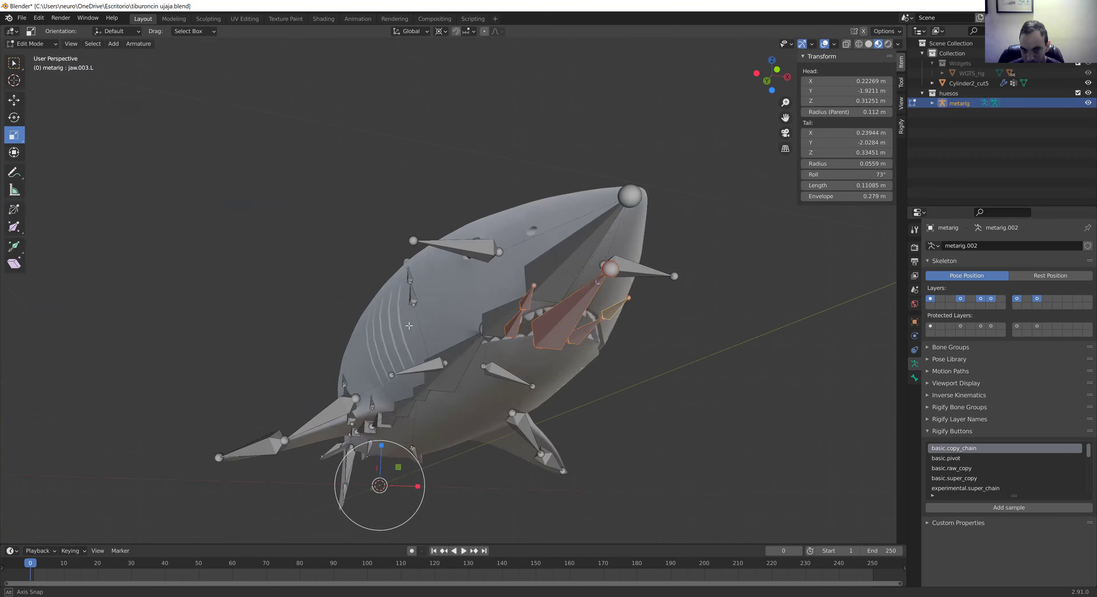
{"action": "scroll", "coordinate": [553, 325], "scroll_direction": "up", "scroll_amount": 4}
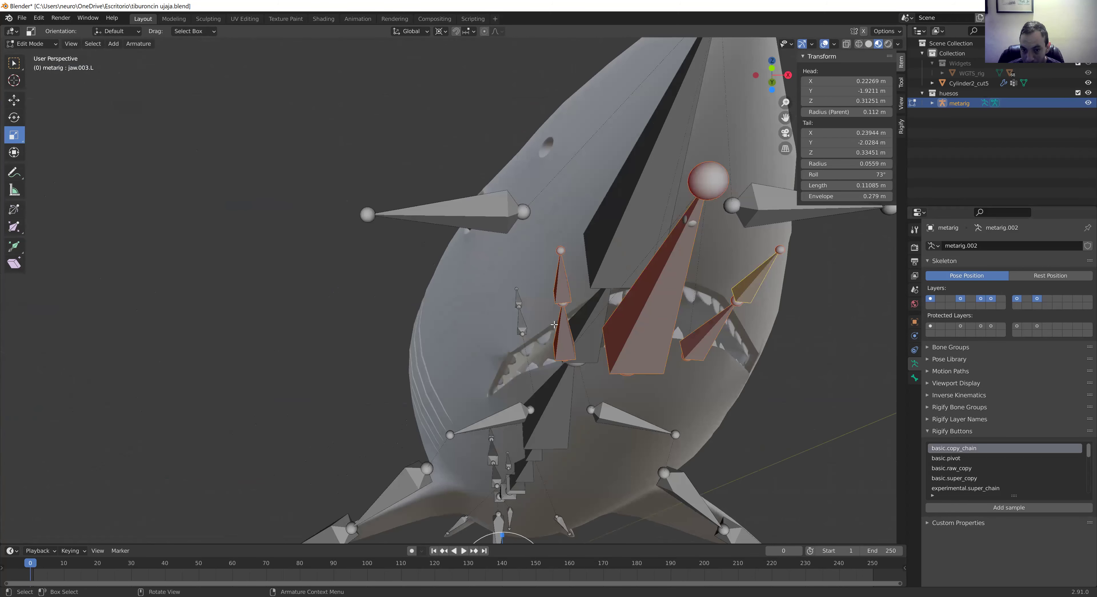
Step: Select the jaw.master bone's head joint and trial-move it lower toward the mouth
{"action": "left_click", "coordinate": [691, 222], "text": "shift"}
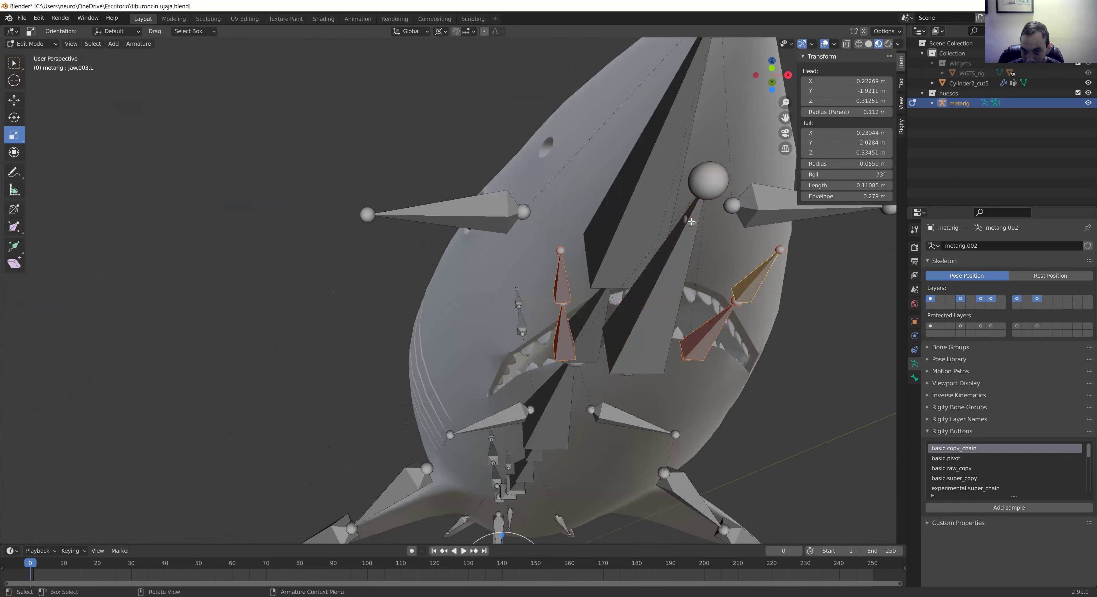
{"action": "left_click", "coordinate": [692, 225]}
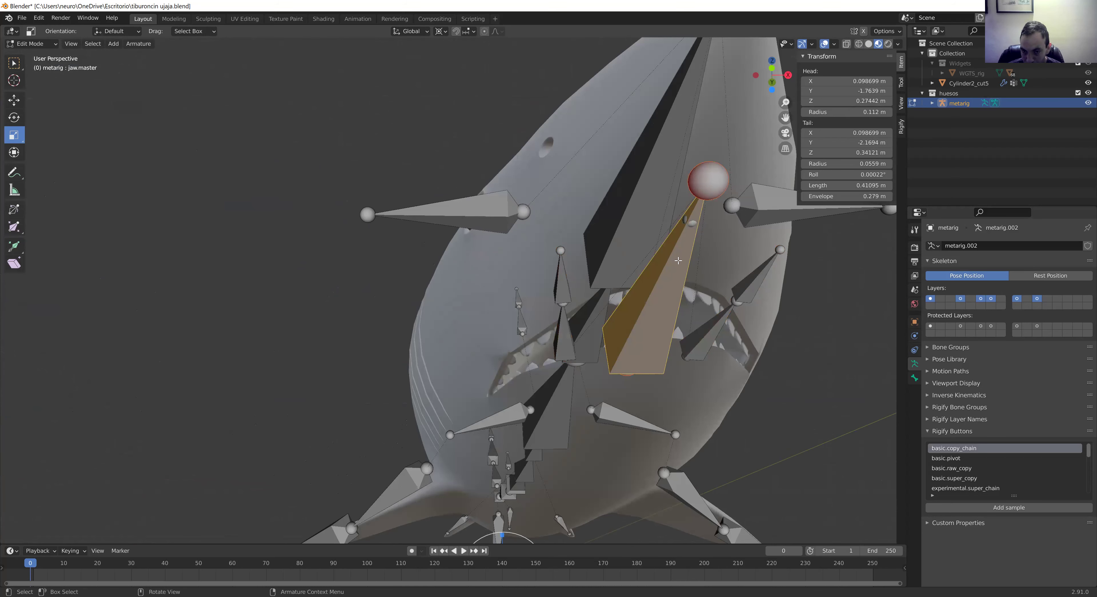
{"action": "left_click", "coordinate": [667, 202]}
{"action": "left_click", "coordinate": [707, 183]}
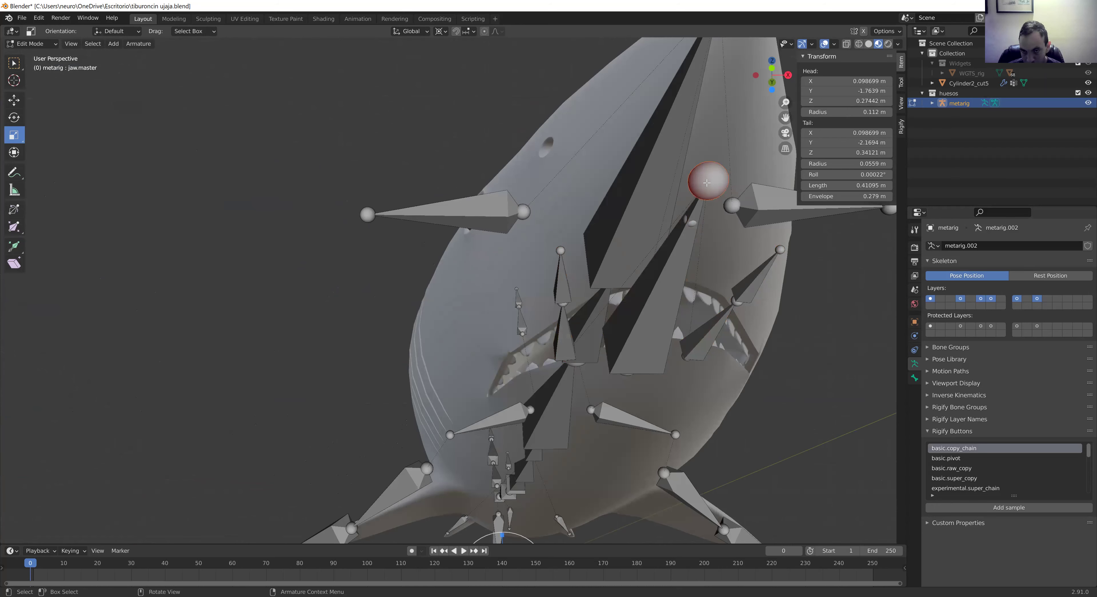
{"action": "key", "text": "s"}
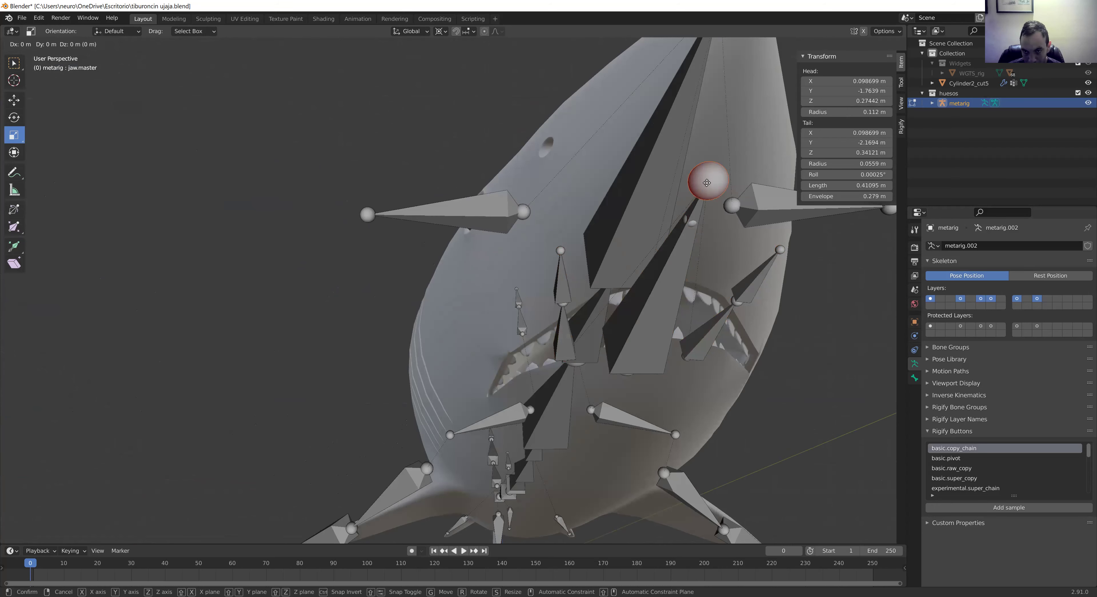
{"action": "key", "text": "g"}
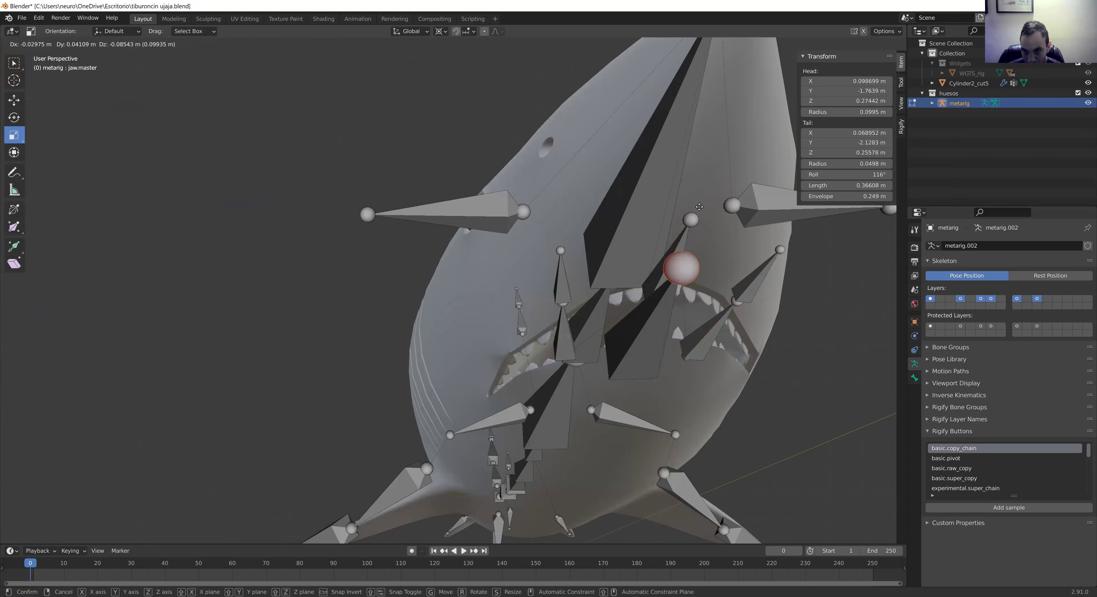
{"action": "left_click", "coordinate": [698, 209]}
{"action": "mouse_move", "coordinate": [699, 209]}
{"action": "middle_mouse_down"}
{"action": "mouse_move", "coordinate": [734, 327]}
{"action": "mouse_move", "coordinate": [745, 327]}
{"action": "middle_mouse_up"}
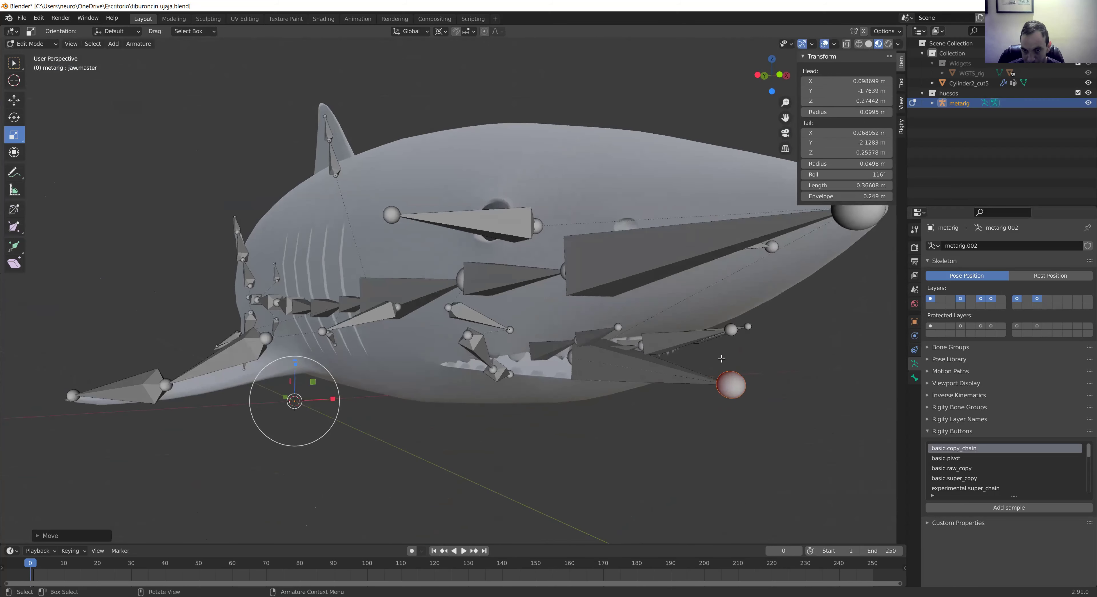
Step: Undo that, then move the whole jaw.master bone higher inside the head, above the mouth
{"action": "key", "text": "ctrl+z"}
{"action": "key", "text": "ctrl+z"}
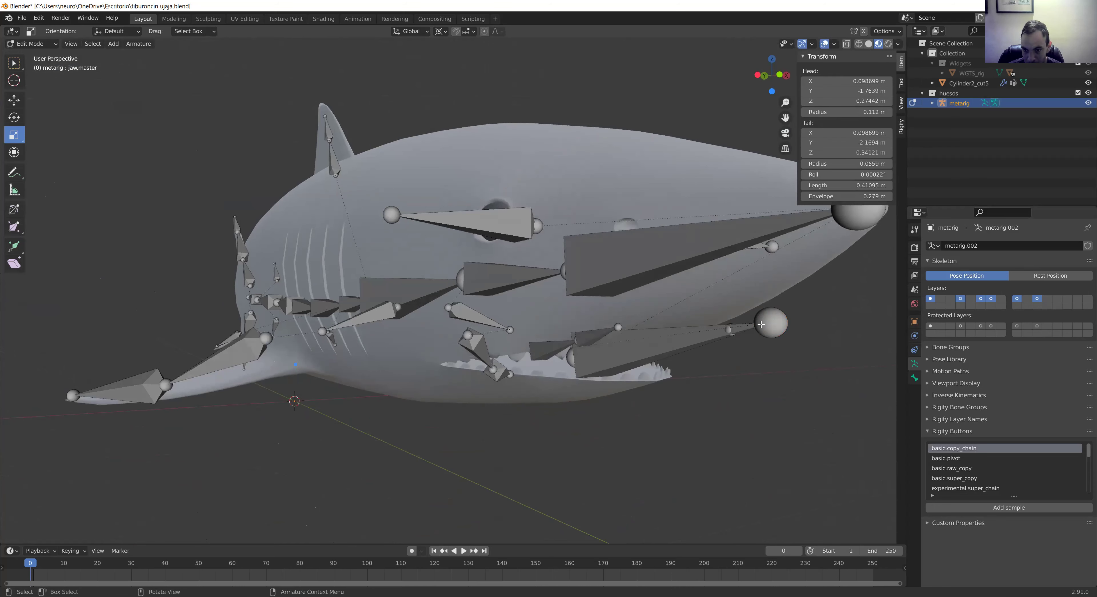
{"action": "left_click", "coordinate": [761, 325]}
{"action": "left_click", "coordinate": [672, 341]}
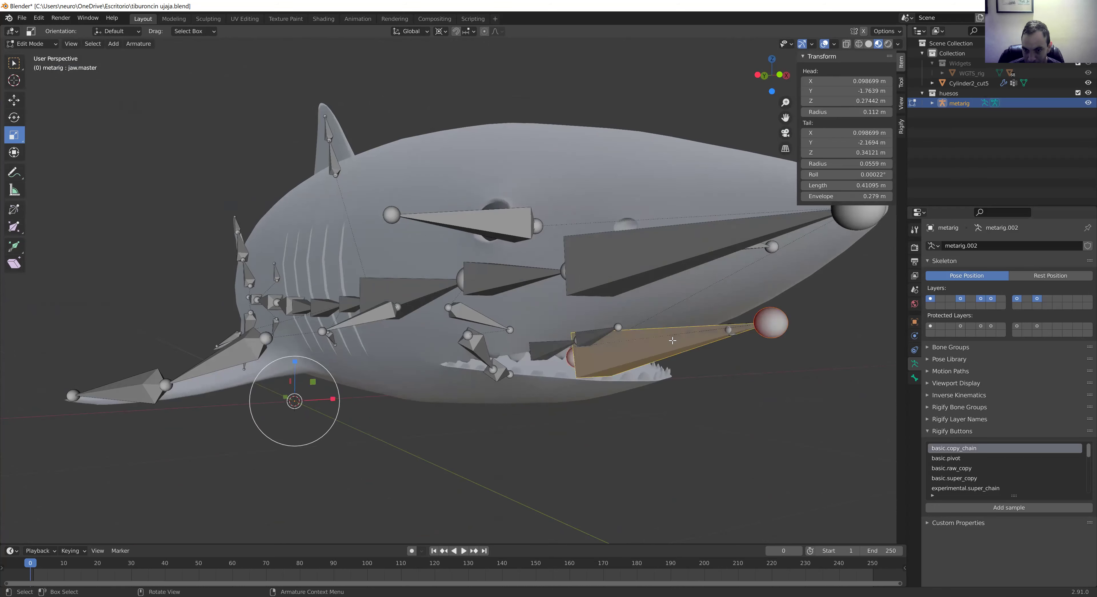
{"action": "key", "text": "g"}
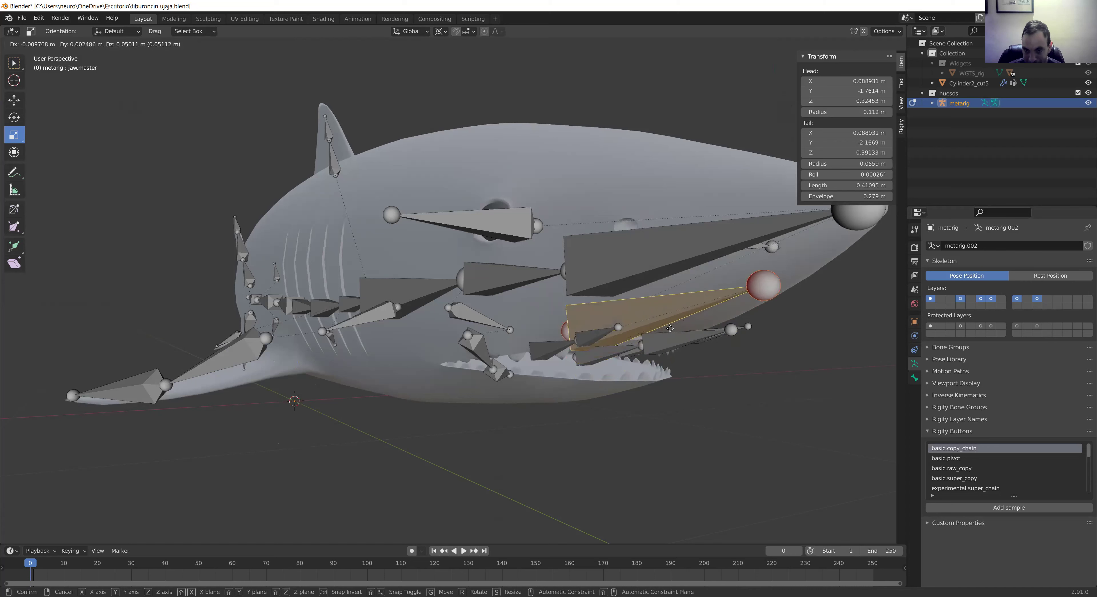
{"action": "left_click", "coordinate": [673, 327]}
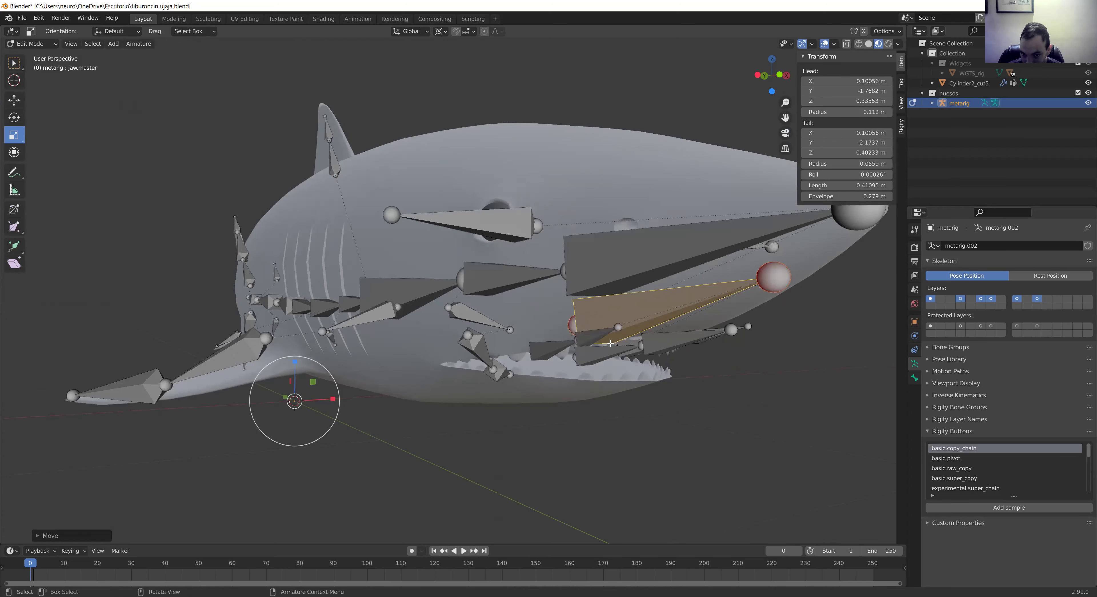
{"action": "middle_click_drag", "start_coordinate": [610, 344], "coordinate": [586, 311]}
Step: Move the lower jaw bones (jaw.001, jaw.002.R/L, jaw.003.L) down into the shark's lower jaw
{"action": "left_click", "coordinate": [586, 311]}
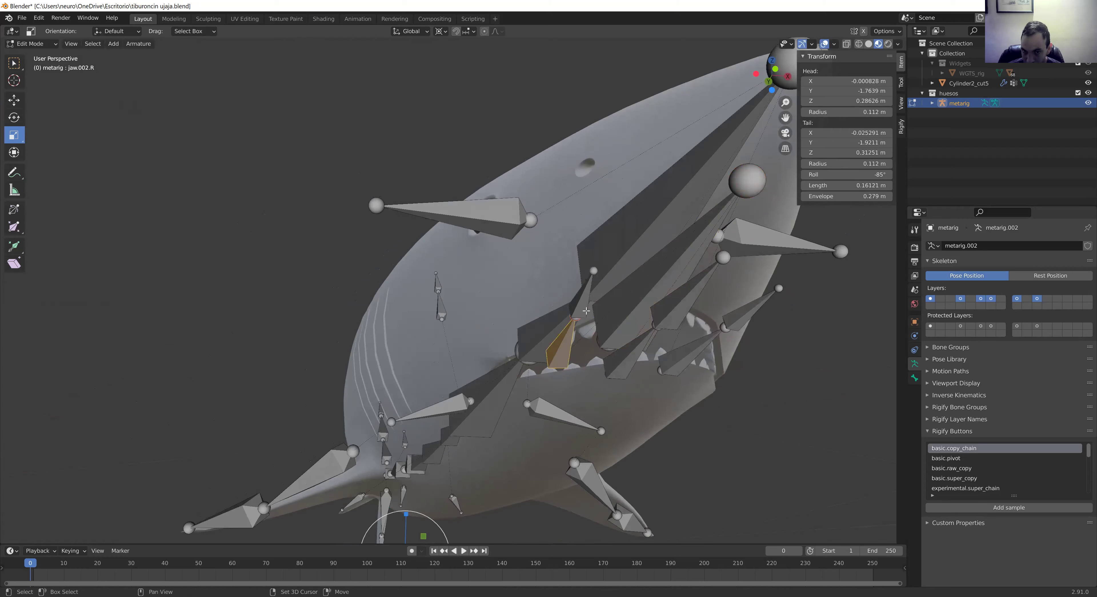
{"action": "left_click", "coordinate": [587, 301], "text": "shift"}
{"action": "left_click", "coordinate": [654, 326], "text": "shift"}
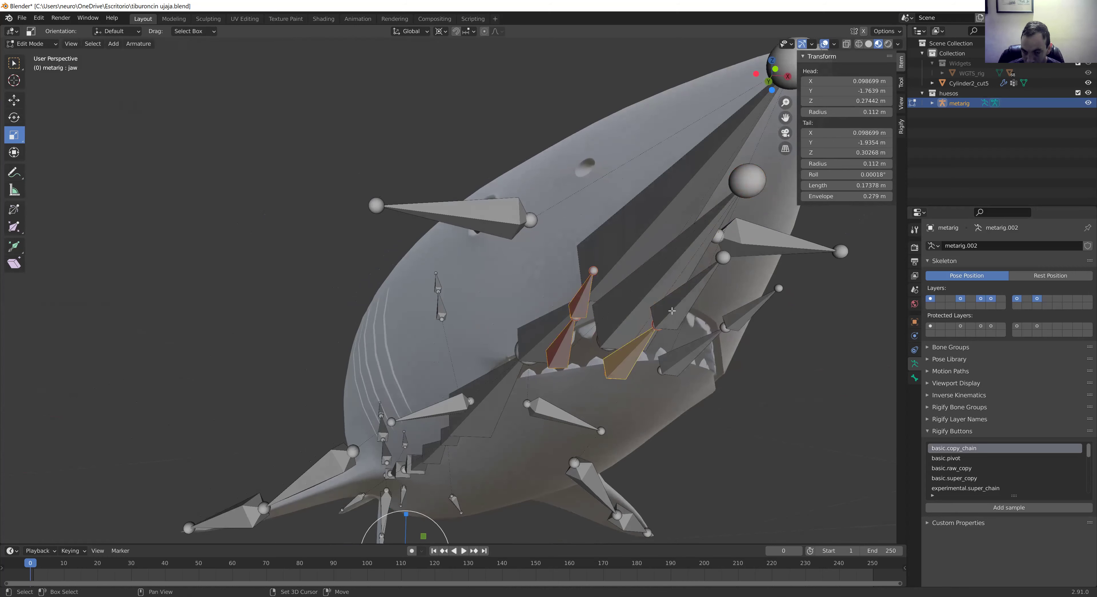
{"action": "left_click", "coordinate": [672, 311], "text": "shift"}
{"action": "left_click", "coordinate": [691, 358], "text": "shift"}
{"action": "left_click", "coordinate": [743, 316], "text": "shift"}
{"action": "key", "text": "KP_1"}
{"action": "mouse_move", "coordinate": [617, 367]}
{"action": "middle_mouse_down"}
{"action": "mouse_move", "coordinate": [678, 322]}
{"action": "mouse_move", "coordinate": [587, 342]}
{"action": "middle_mouse_up"}
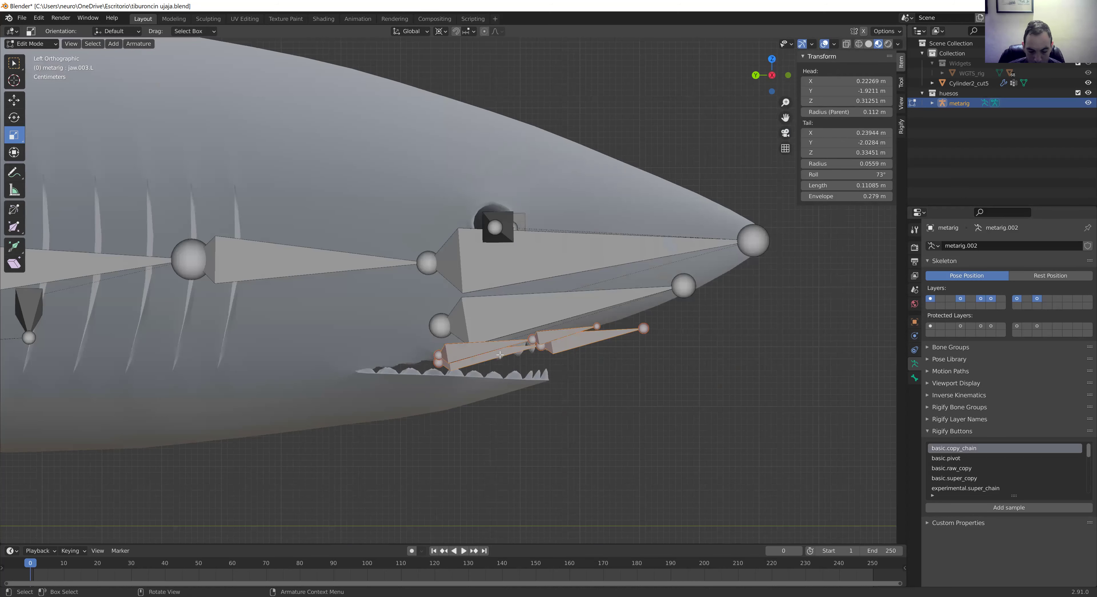
{"action": "key", "text": "g"}
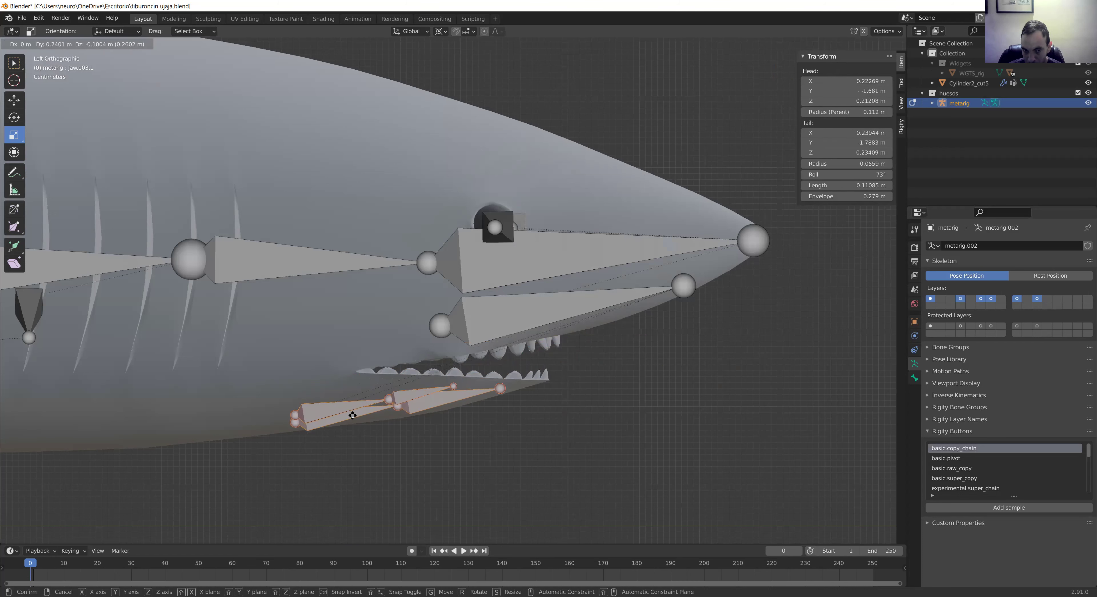
{"action": "left_click", "coordinate": [348, 412]}
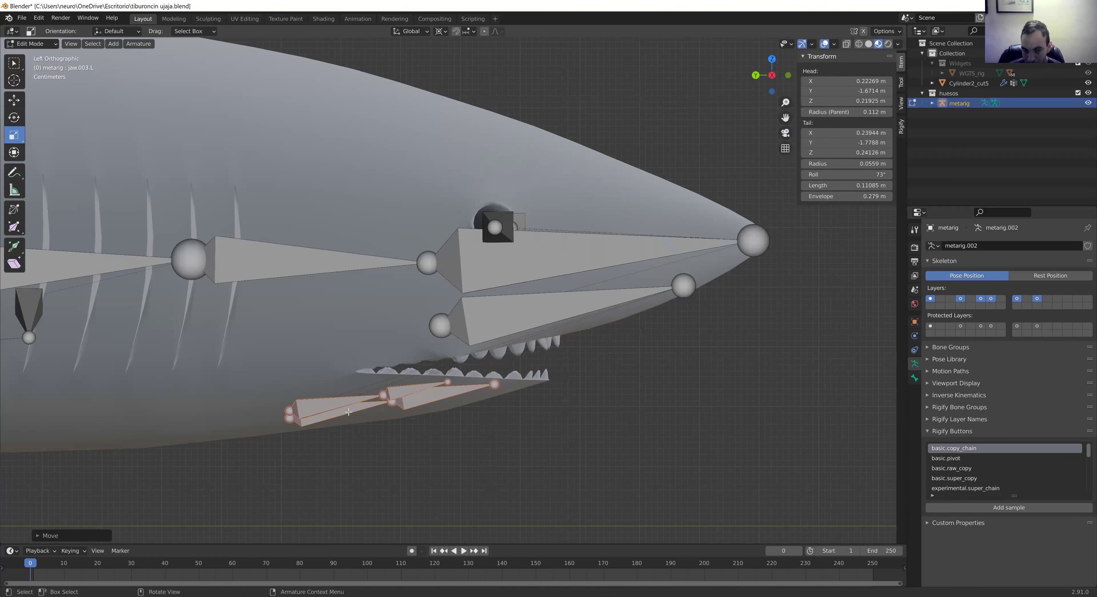
Step: Reposition the jaw.master bone's tail joint, to Z 0.37411 m
{"action": "left_click", "coordinate": [605, 257]}
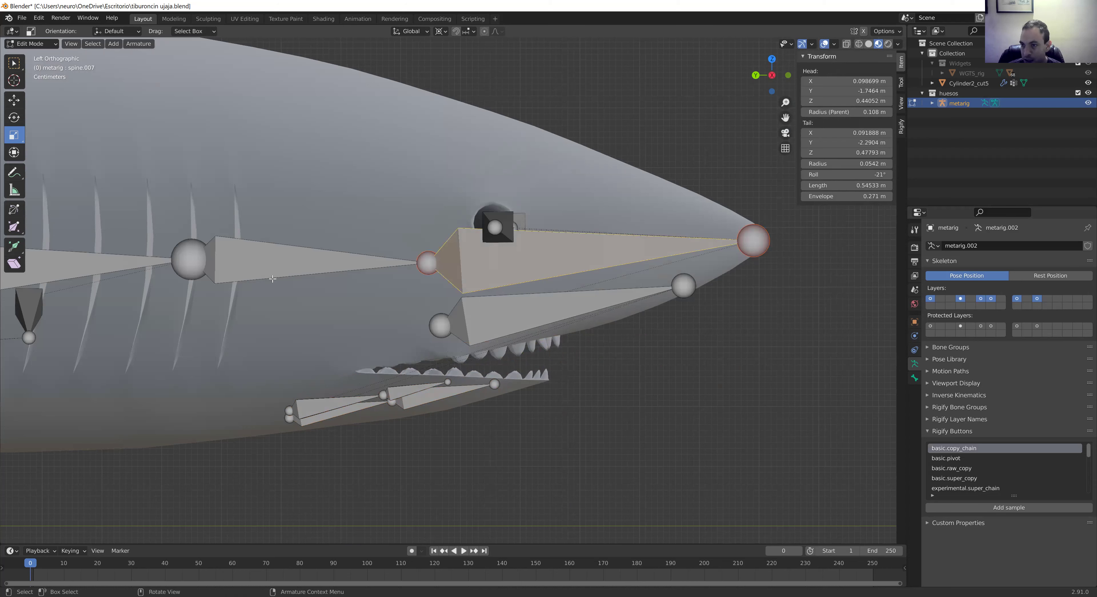
{"action": "left_click", "coordinate": [565, 304]}
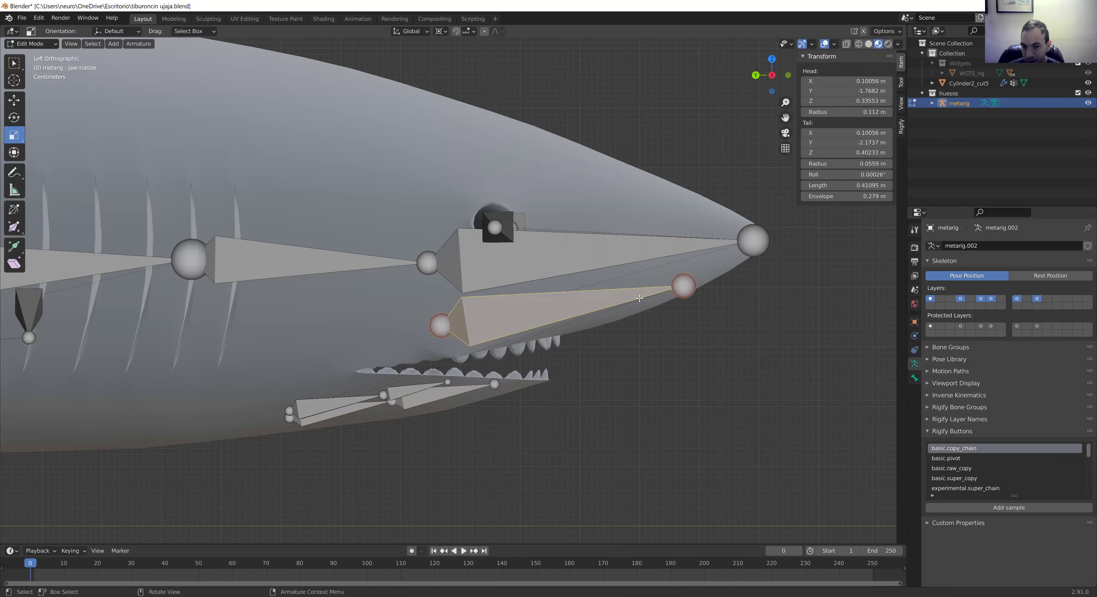
{"action": "left_click", "coordinate": [683, 287]}
{"action": "key", "text": "g"}
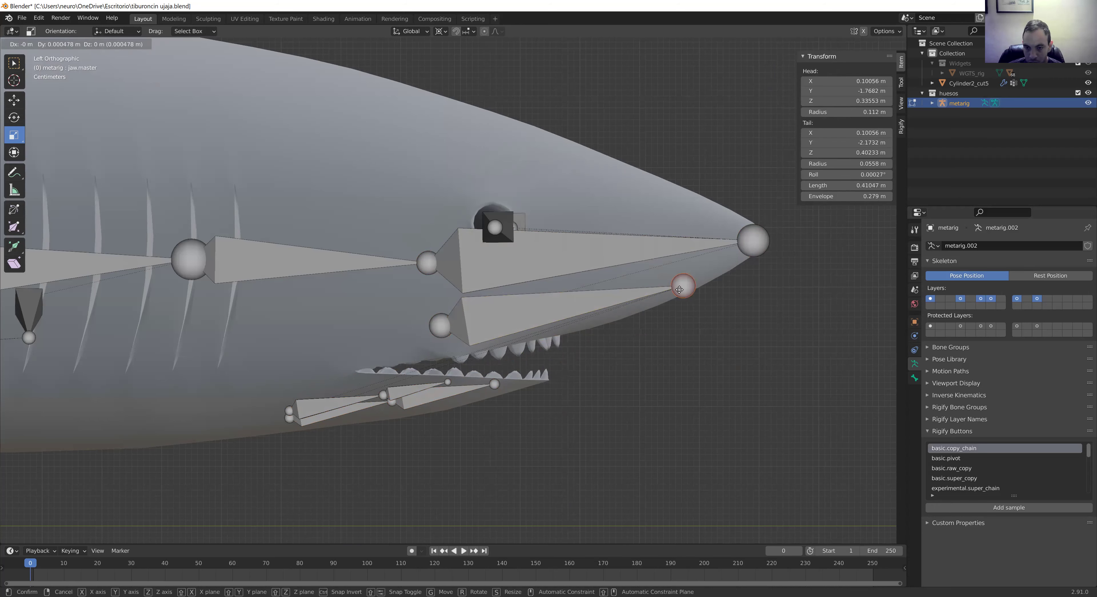
{"action": "left_click", "coordinate": [645, 306]}
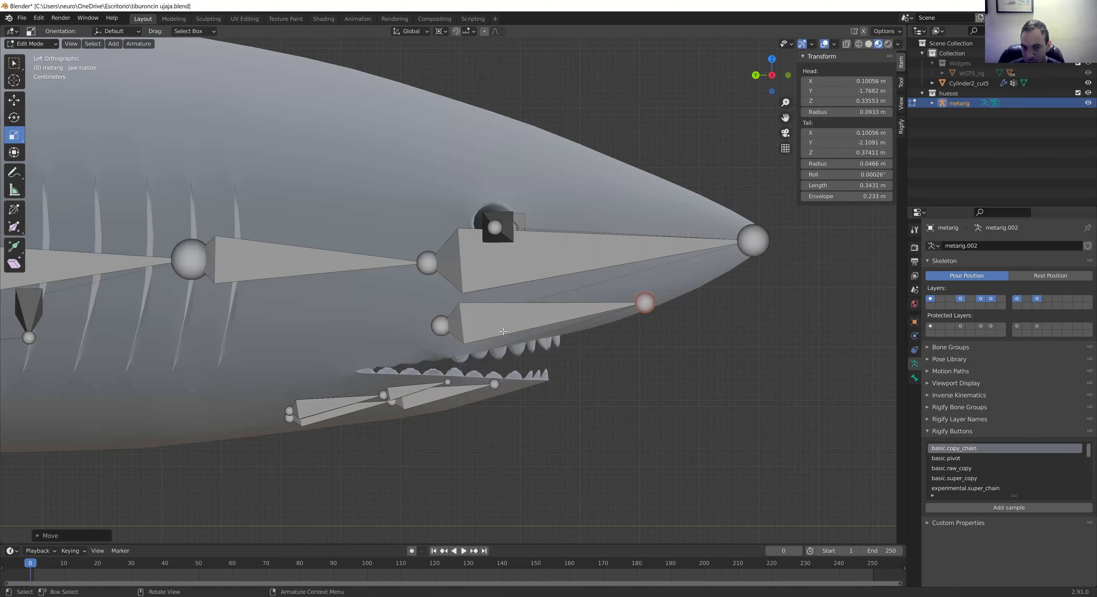
Step: Move the jaw.master bone's head joint further back and slightly lower
{"action": "left_click", "coordinate": [441, 330]}
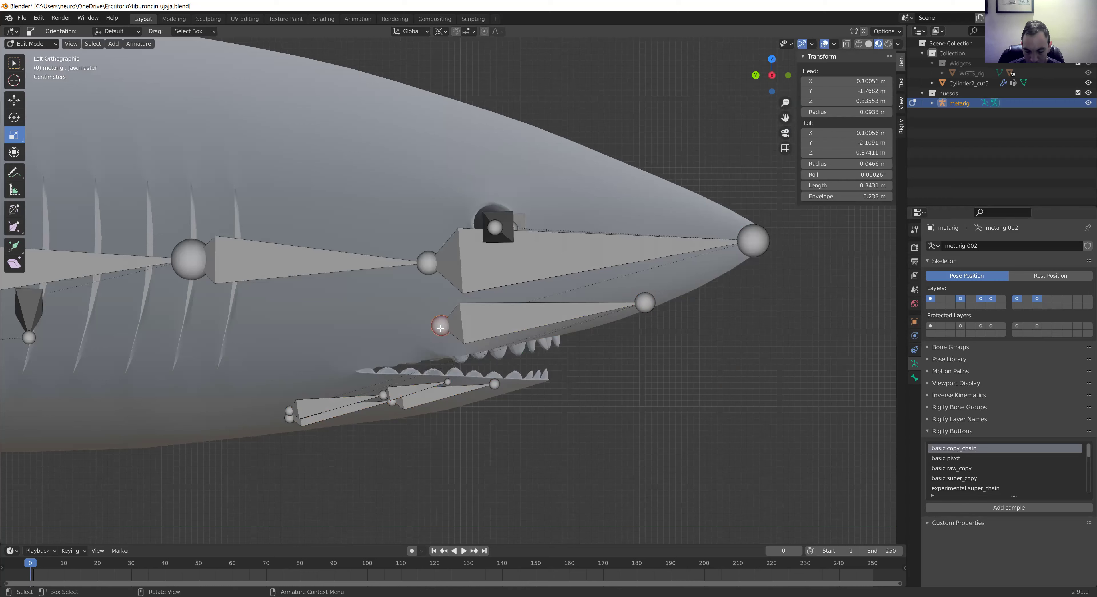
{"action": "key", "text": "g"}
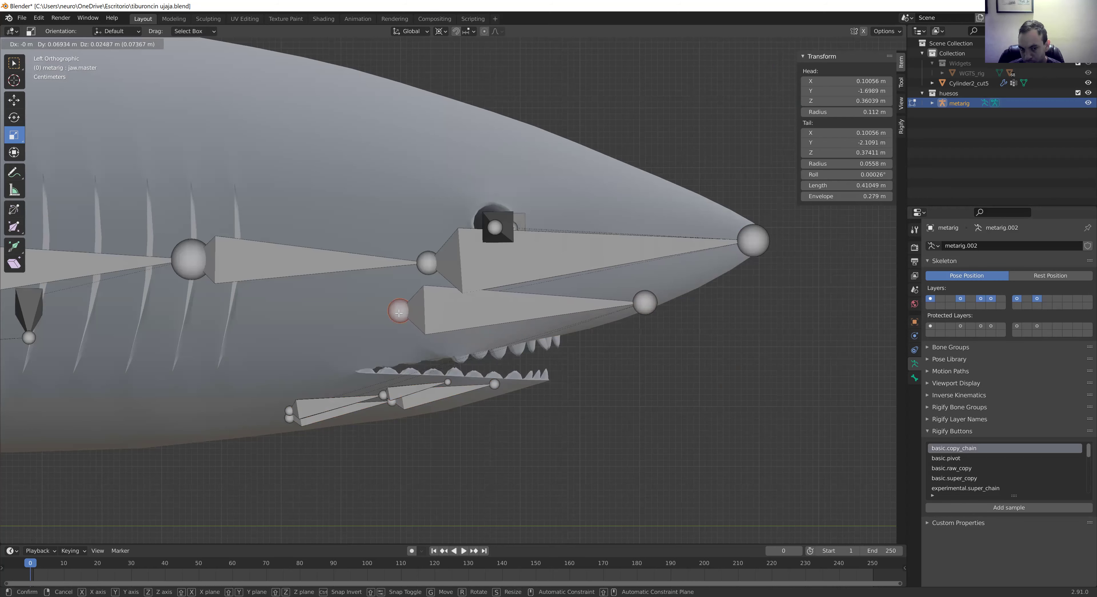
{"action": "left_click", "coordinate": [398, 311]}
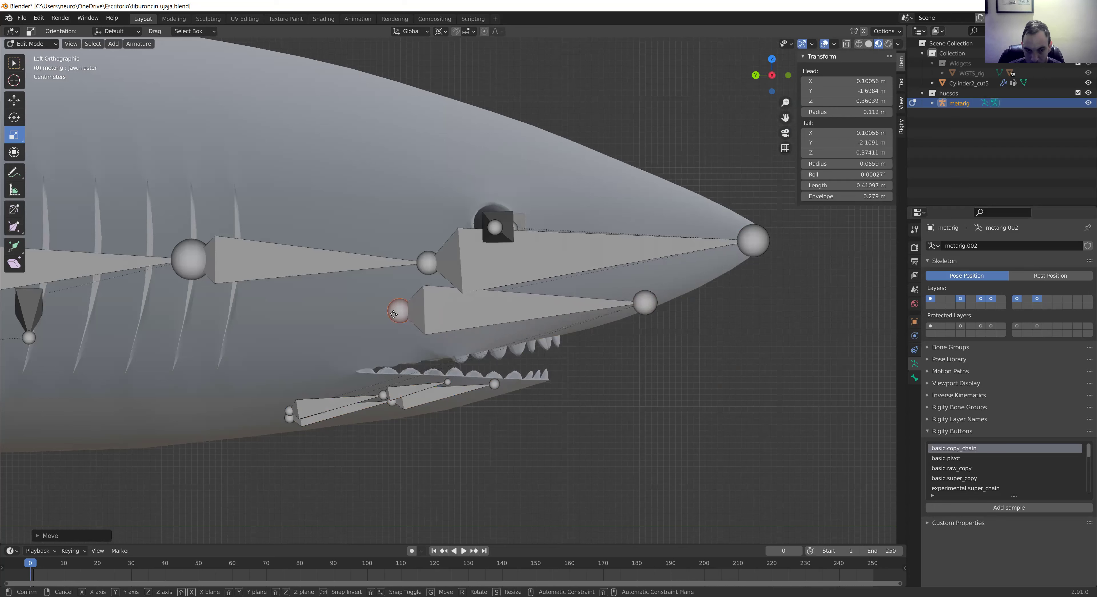
{"action": "key", "text": "g"}
{"action": "left_click", "coordinate": [389, 332]}
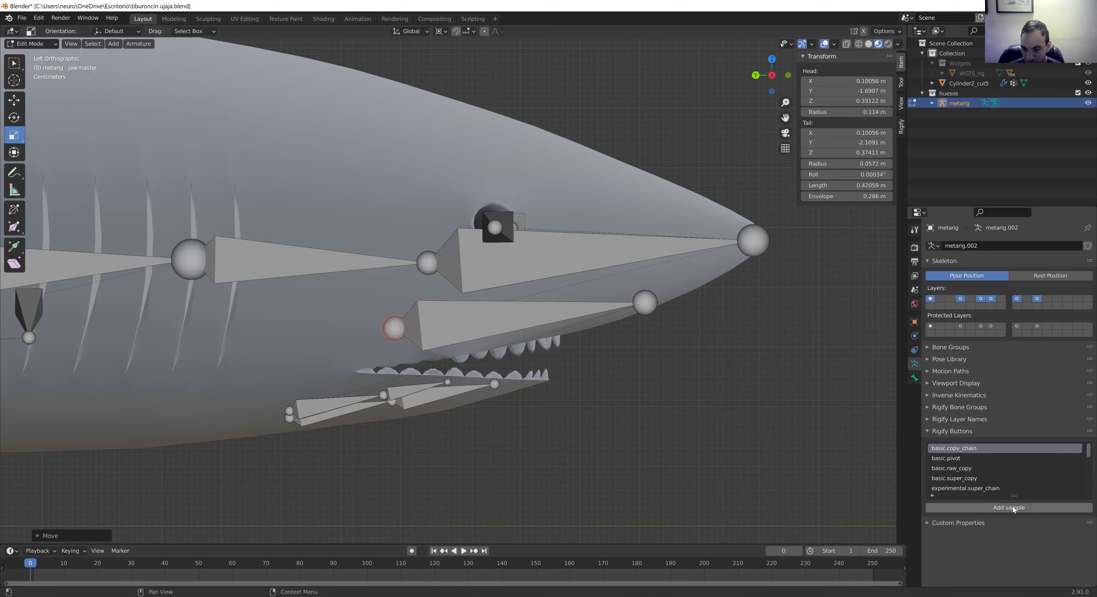
Step: Return the metarig to Object Mode and run Rigify's Generate Rig
{"action": "left_click", "coordinate": [26, 43]}
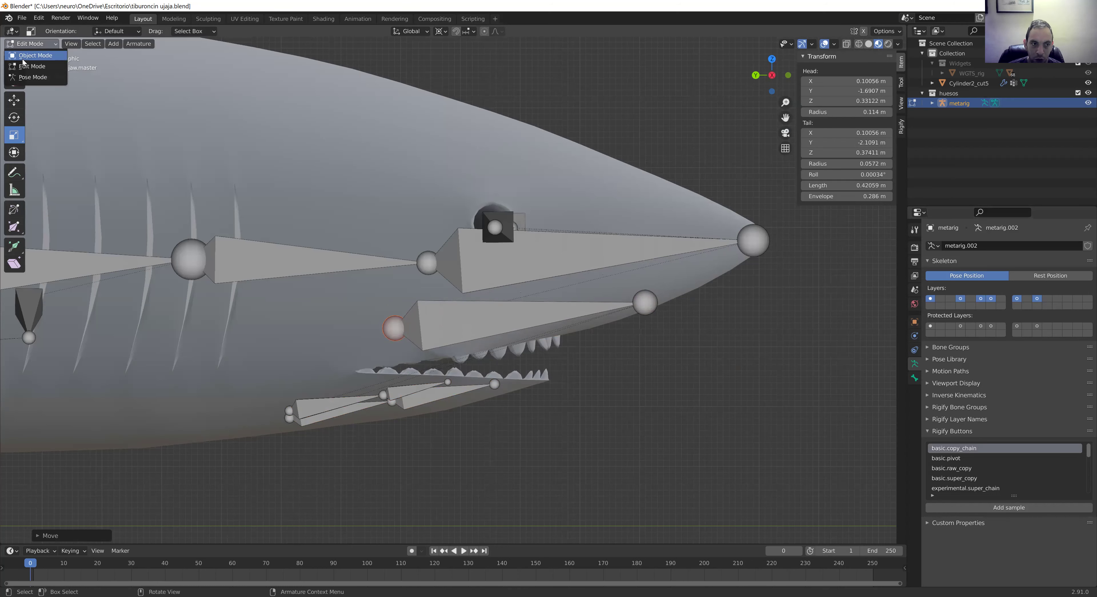
{"action": "left_click", "coordinate": [24, 60]}
{"action": "left_click", "coordinate": [997, 450]}
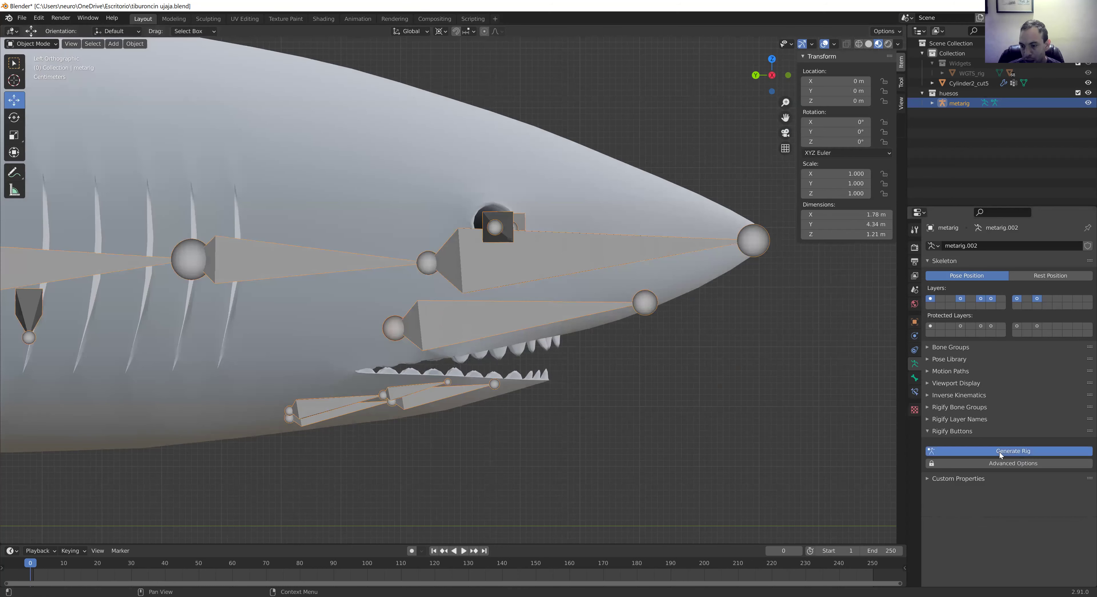
{"action": "scroll", "coordinate": [447, 354], "scroll_direction": "down", "scroll_amount": 4}
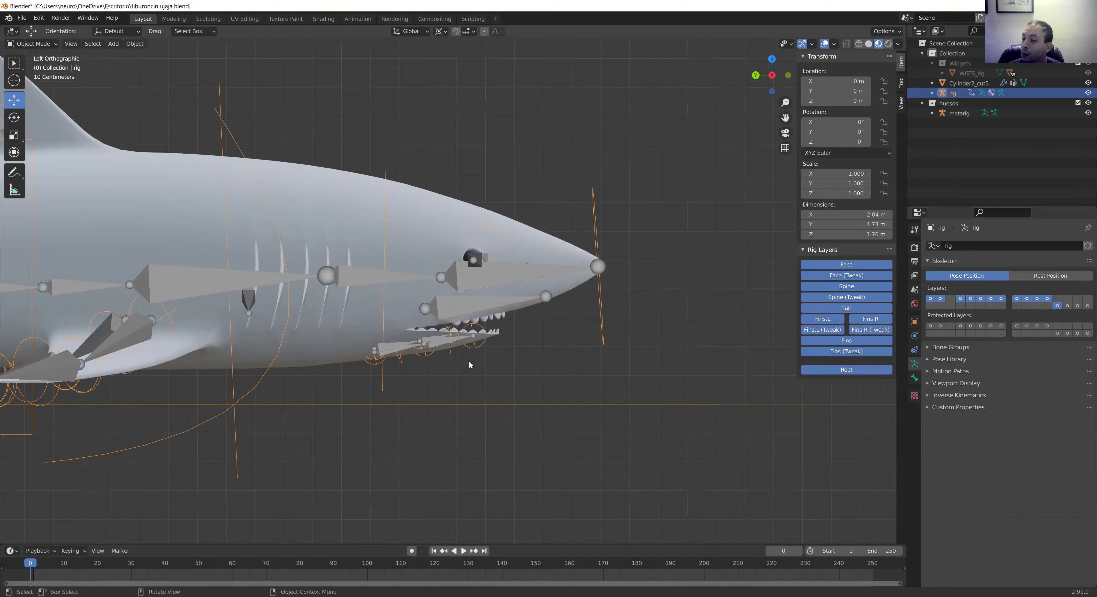
{"action": "scroll", "coordinate": [469, 360], "scroll_direction": "down", "scroll_amount": 1}
{"action": "scroll", "coordinate": [281, 334], "scroll_direction": "down", "scroll_amount": 2}
{"action": "scroll", "coordinate": [269, 317], "scroll_direction": "down", "scroll_amount": 2}
Step: Orbit around the shark and select the generated rig to inspect its controls
{"action": "mouse_move", "coordinate": [269, 316]}
{"action": "middle_mouse_down"}
{"action": "mouse_move", "coordinate": [307, 299]}
{"action": "mouse_move", "coordinate": [348, 358]}
{"action": "mouse_move", "coordinate": [377, 294]}
{"action": "mouse_move", "coordinate": [435, 292]}
{"action": "mouse_move", "coordinate": [442, 299]}
{"action": "mouse_move", "coordinate": [380, 335]}
{"action": "mouse_move", "coordinate": [392, 343]}
{"action": "middle_mouse_up"}
{"action": "key", "text": "ctrl"}
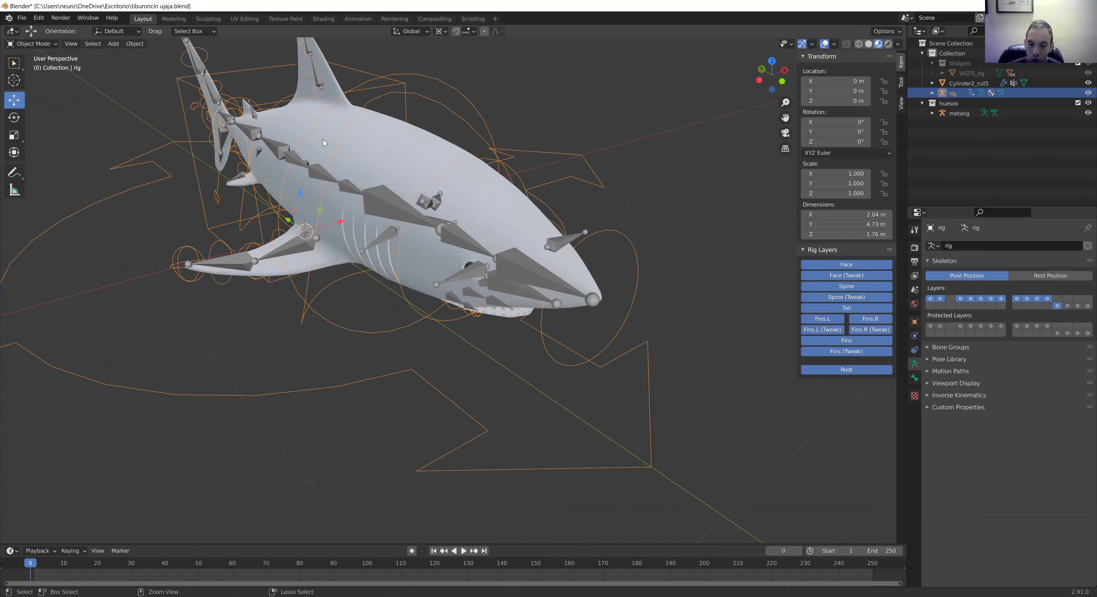
{"action": "left_click", "coordinate": [571, 112]}
{"action": "left_click", "coordinate": [466, 189]}
{"action": "left_click", "coordinate": [453, 163]}
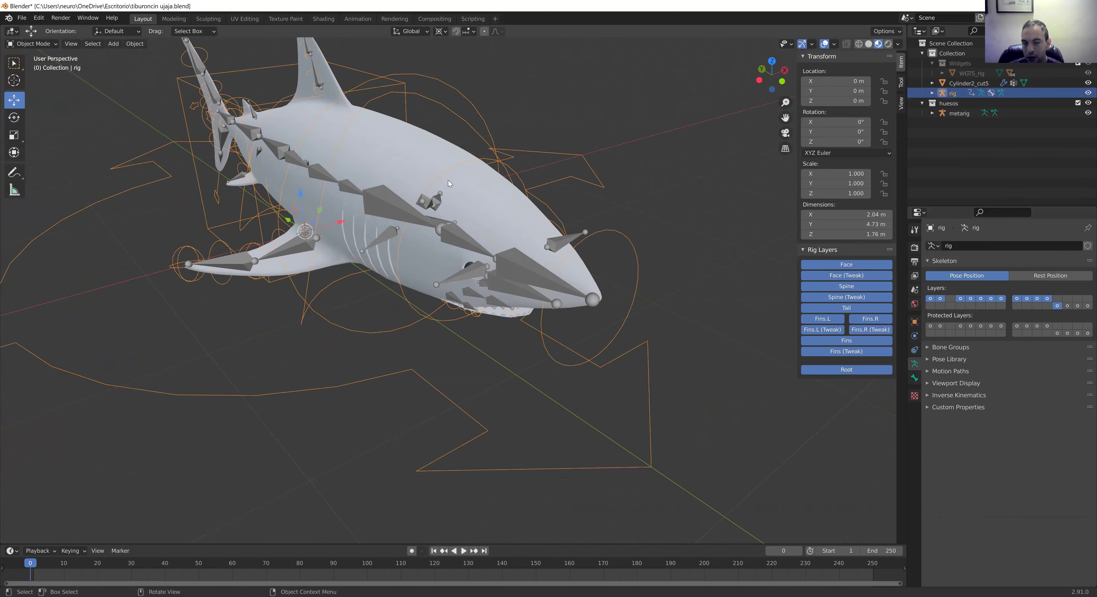
{"action": "middle_click_drag", "start_coordinate": [448, 180], "coordinate": [486, 165]}
{"action": "scroll", "coordinate": [486, 164], "scroll_direction": "up", "scroll_amount": 3}
{"action": "scroll", "coordinate": [479, 179], "scroll_direction": "up", "scroll_amount": 1}
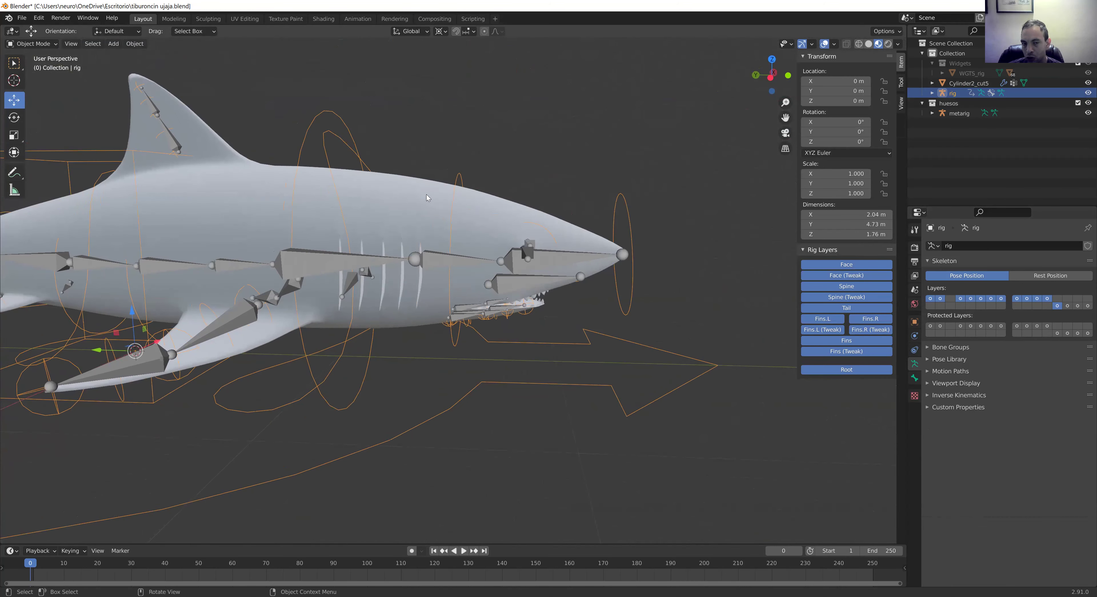
Step: Parent the shark mesh to the generated rig using Ctrl+P With Automatic Weights
{"action": "left_click", "coordinate": [426, 195]}
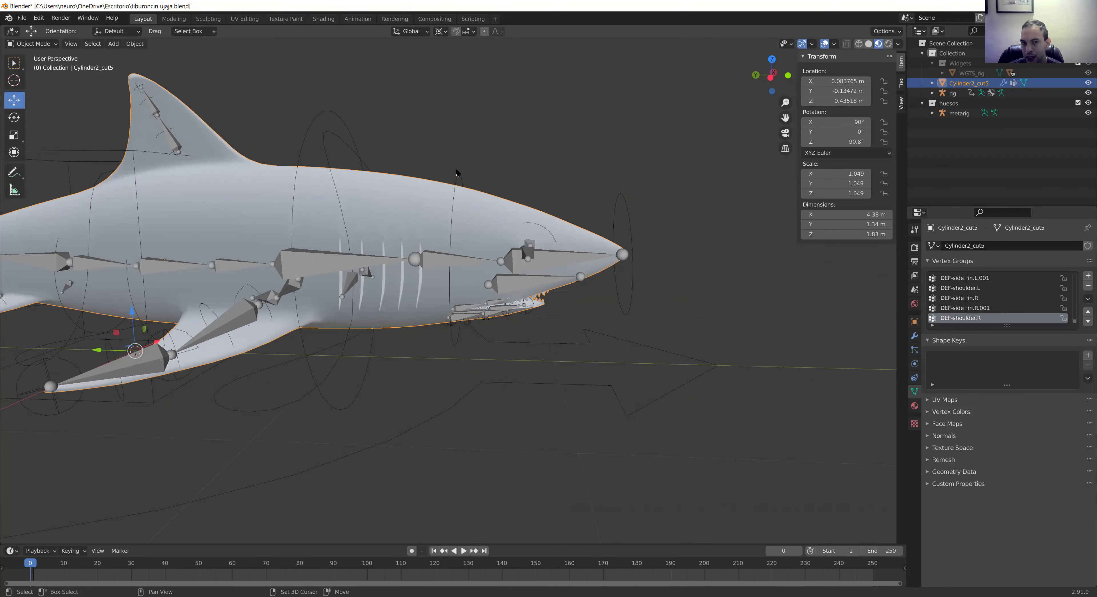
{"action": "left_click", "coordinate": [339, 115], "text": "shift"}
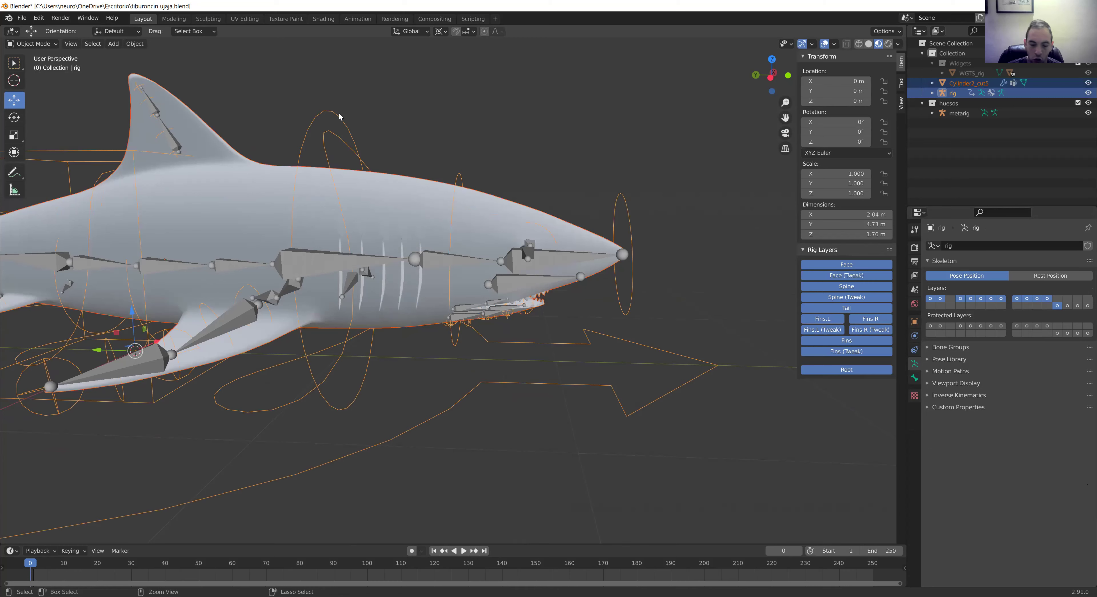
{"action": "key", "text": "ctrl+p"}
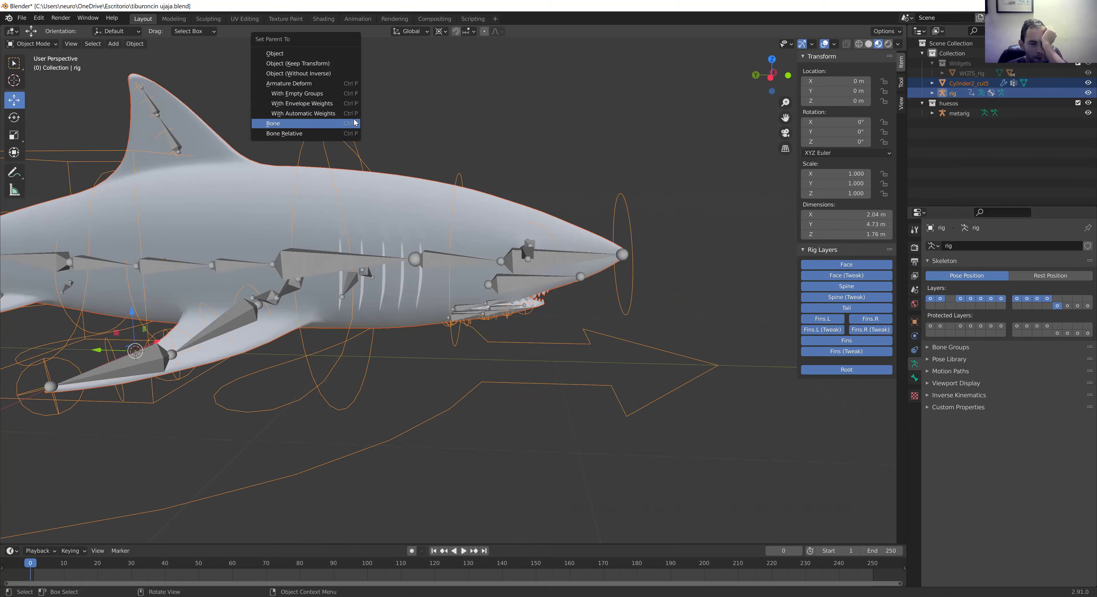
{"action": "left_click", "coordinate": [347, 113]}
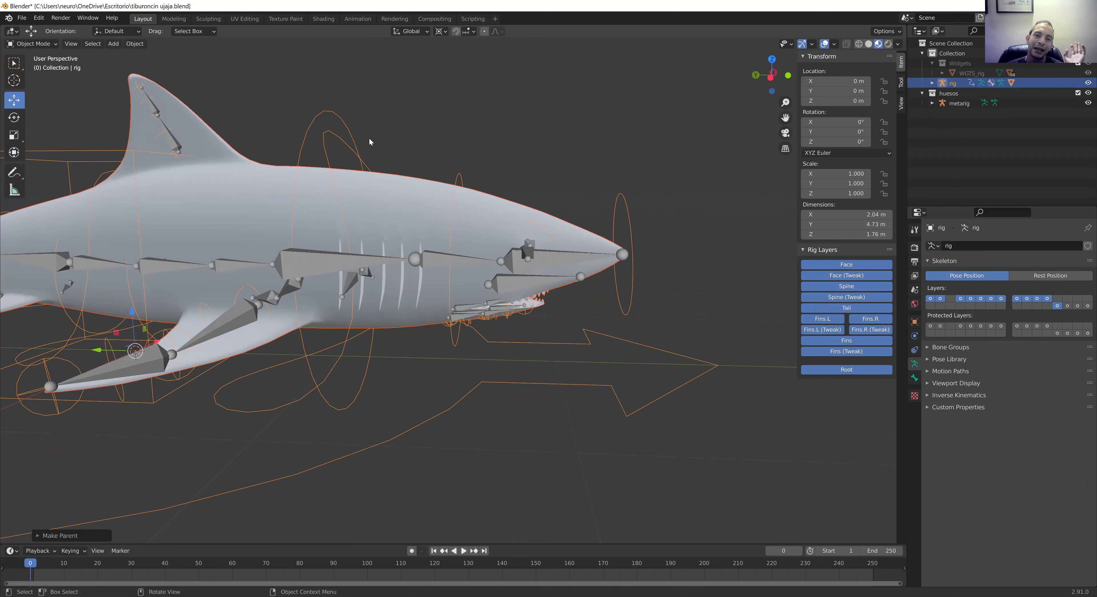
{"action": "left_click", "coordinate": [487, 164]}
{"action": "left_click", "coordinate": [328, 112]}
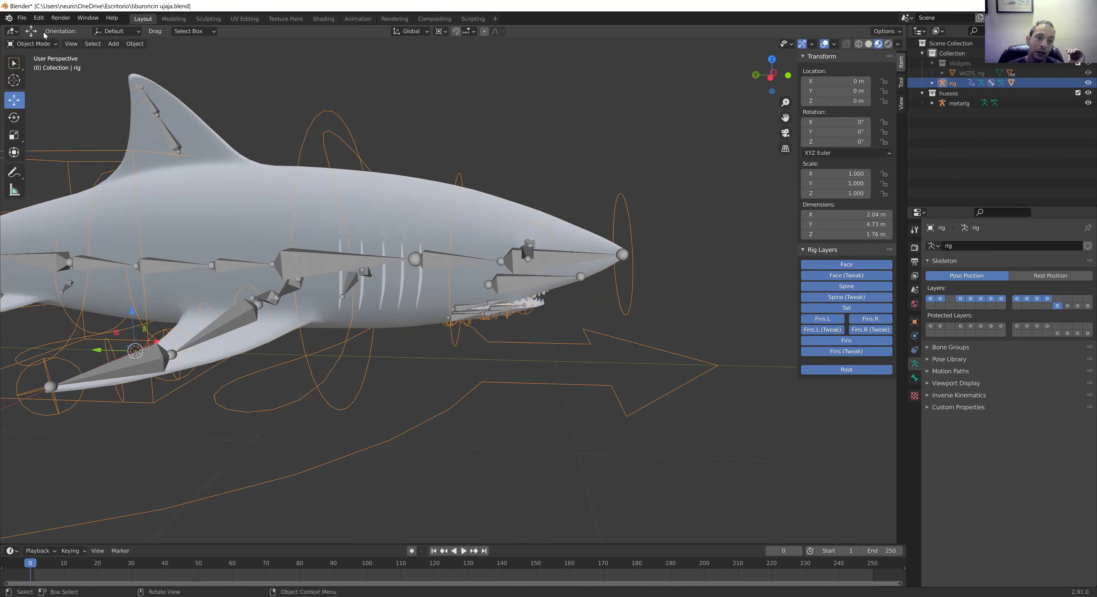
{"action": "left_click", "coordinate": [32, 44]}
Step: Briefly switch the generated rig into Edit Mode and orbit around the shark
{"action": "left_click", "coordinate": [32, 66]}
{"action": "mouse_move", "coordinate": [239, 179]}
{"action": "middle_mouse_down"}
{"action": "mouse_move", "coordinate": [277, 197]}
{"action": "mouse_move", "coordinate": [314, 175]}
{"action": "mouse_move", "coordinate": [324, 201]}
{"action": "middle_mouse_up"}
{"action": "scroll", "coordinate": [277, 197], "scroll_direction": "up", "scroll_amount": 3}
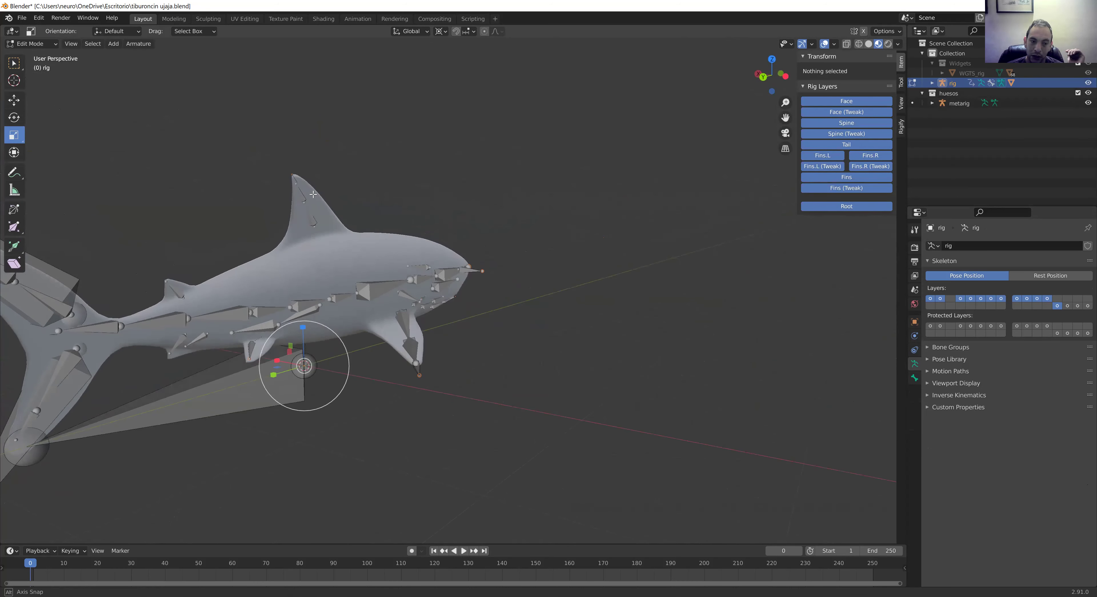
{"action": "left_click", "coordinate": [39, 44]}
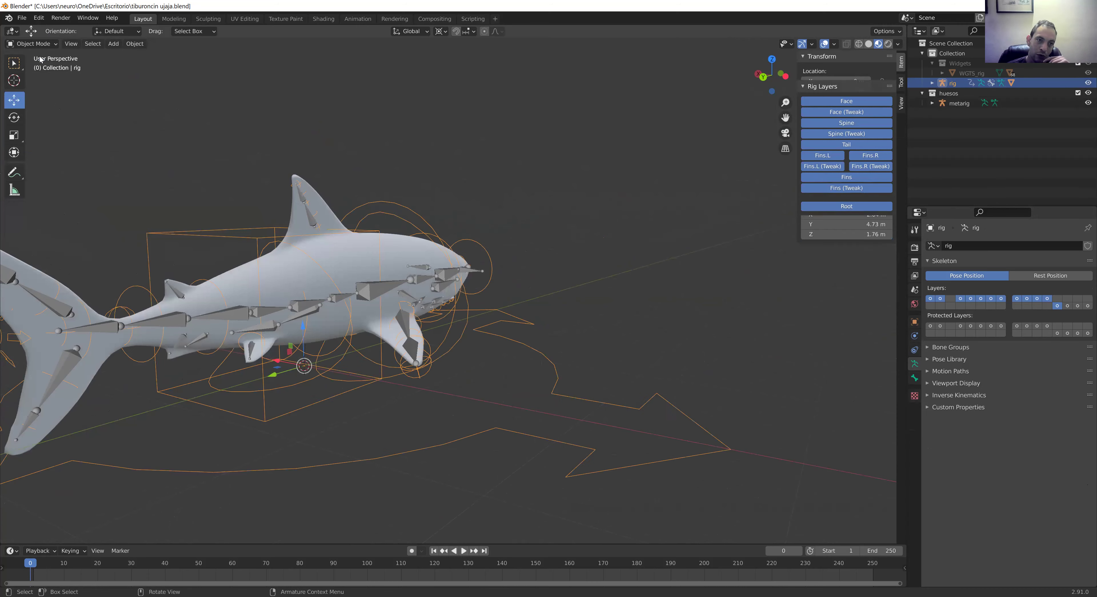
{"action": "middle_click_drag", "start_coordinate": [343, 293], "coordinate": [150, 148]}
Step: Switch the rig into Pose Mode and box-select the Widgets collection in the Outliner
{"action": "left_click", "coordinate": [38, 44]}
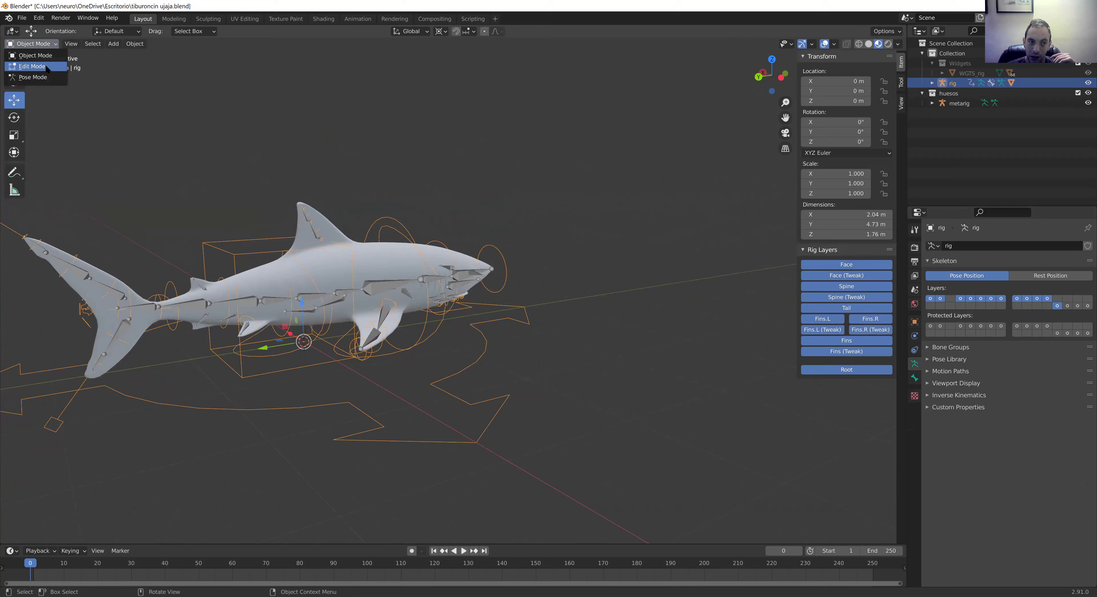
{"action": "left_click", "coordinate": [33, 77]}
{"action": "scroll", "coordinate": [297, 254], "scroll_direction": "up", "scroll_amount": 3}
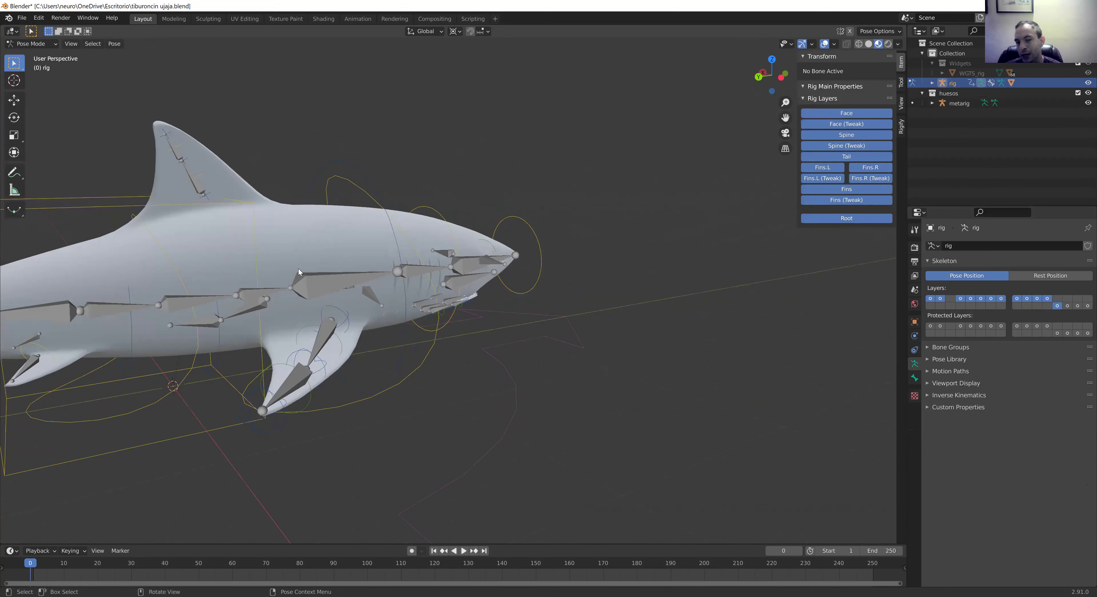
{"action": "mouse_move", "coordinate": [392, 234]}
{"action": "middle_mouse_down"}
{"action": "mouse_move", "coordinate": [328, 234]}
{"action": "mouse_move", "coordinate": [427, 282]}
{"action": "mouse_move", "coordinate": [396, 251]}
{"action": "mouse_move", "coordinate": [404, 279]}
{"action": "mouse_move", "coordinate": [337, 275]}
{"action": "middle_mouse_up"}
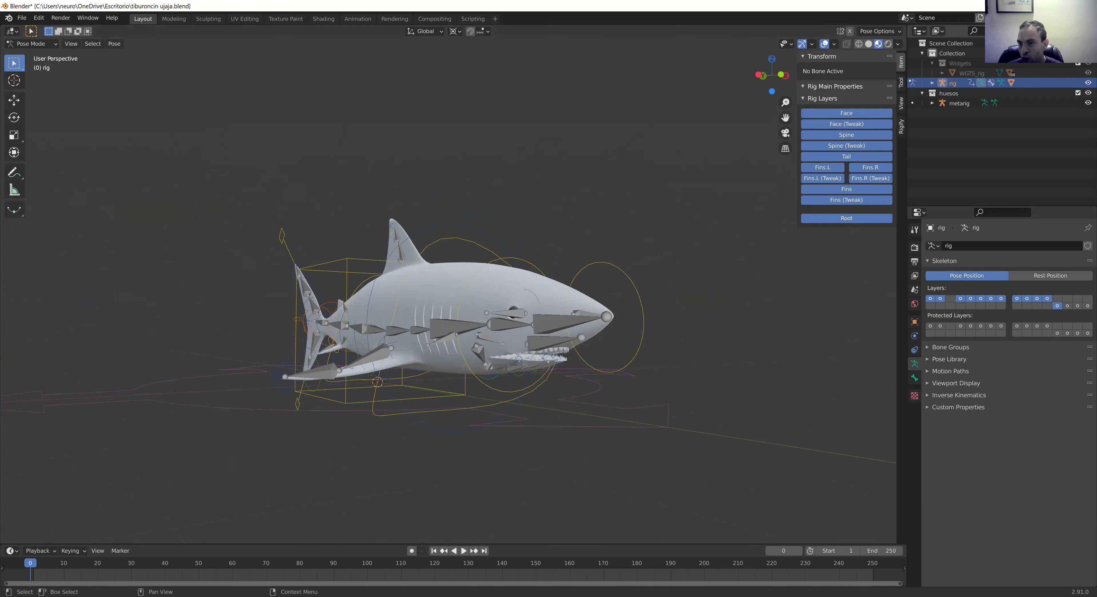
{"action": "key", "text": "b"}
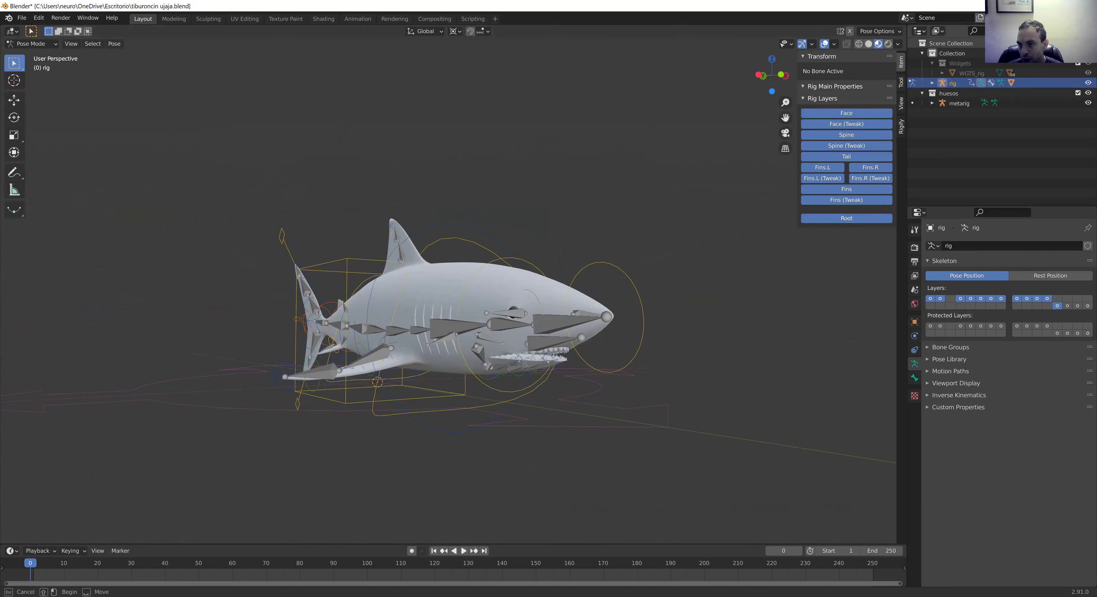
{"action": "left_click_drag", "start_coordinate": [1029, 62], "coordinate": [1017, 63]}
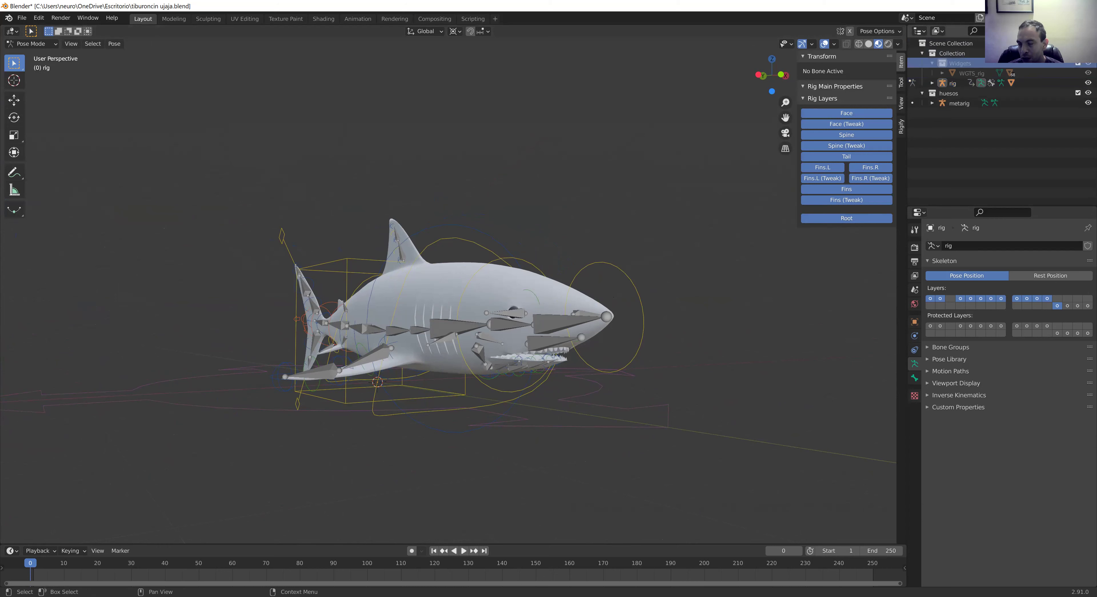
Step: Hide the metarig in the Outliner after toggling its visibility off and on
{"action": "left_click", "coordinate": [942, 177]}
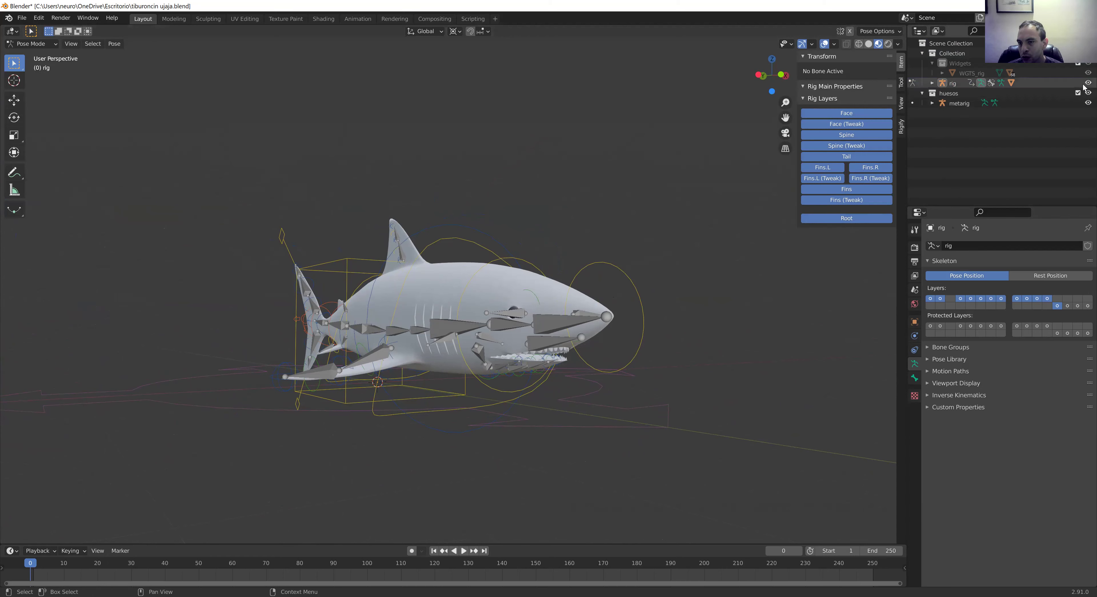
{"action": "left_click", "coordinate": [1087, 83]}
{"action": "left_click", "coordinate": [1087, 104]}
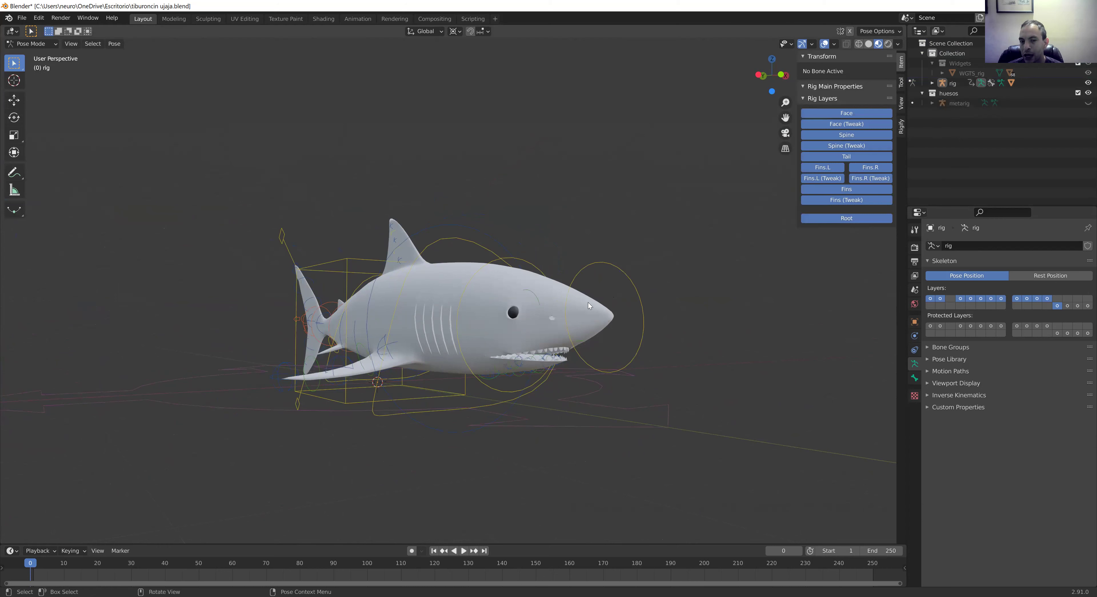
{"action": "left_click", "coordinate": [1088, 103]}
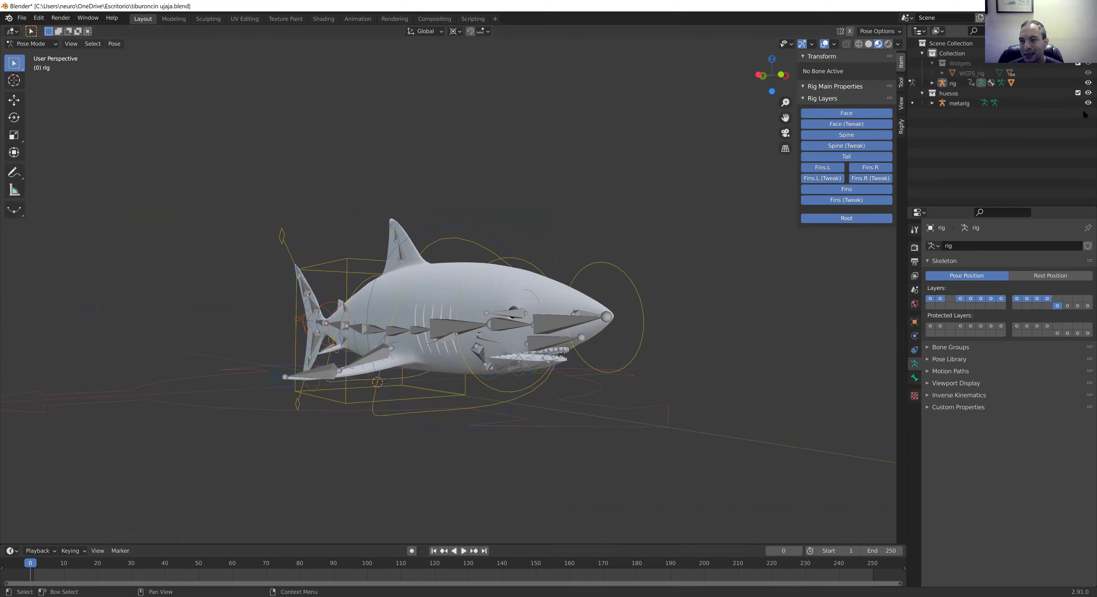
{"action": "left_click", "coordinate": [1088, 103]}
Step: Orbit around the shark and select its neck control in Pose Mode
{"action": "scroll", "coordinate": [521, 256], "scroll_direction": "up", "scroll_amount": 4}
{"action": "scroll", "coordinate": [510, 226], "scroll_direction": "down", "scroll_amount": 1}
{"action": "scroll", "coordinate": [547, 204], "scroll_direction": "down", "scroll_amount": 1}
{"action": "mouse_move", "coordinate": [602, 215]}
{"action": "middle_mouse_down"}
{"action": "mouse_move", "coordinate": [499, 203]}
{"action": "mouse_move", "coordinate": [645, 216]}
{"action": "mouse_move", "coordinate": [641, 237]}
{"action": "mouse_move", "coordinate": [625, 227]}
{"action": "mouse_move", "coordinate": [639, 225]}
{"action": "mouse_move", "coordinate": [595, 247]}
{"action": "middle_mouse_up"}
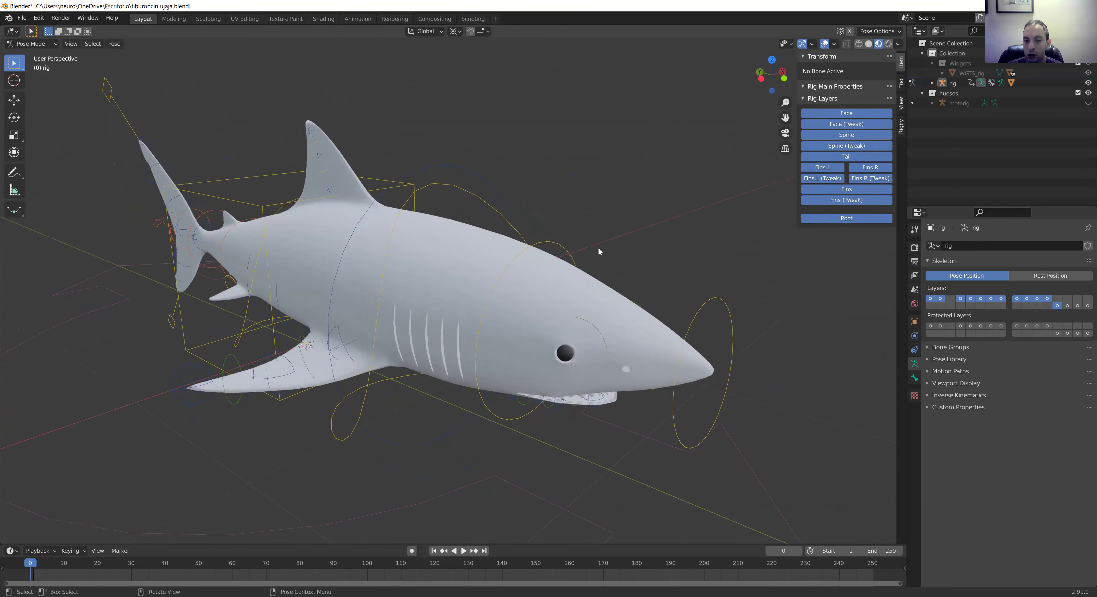
{"action": "left_click", "coordinate": [588, 286]}
{"action": "scroll", "coordinate": [588, 286], "scroll_direction": "up", "scroll_amount": 3}
{"action": "mouse_move", "coordinate": [588, 289]}
{"action": "middle_mouse_down"}
{"action": "mouse_move", "coordinate": [612, 259]}
{"action": "mouse_move", "coordinate": [539, 186]}
{"action": "mouse_move", "coordinate": [578, 278]}
{"action": "mouse_move", "coordinate": [554, 260]}
{"action": "mouse_move", "coordinate": [525, 336]}
{"action": "middle_mouse_up"}
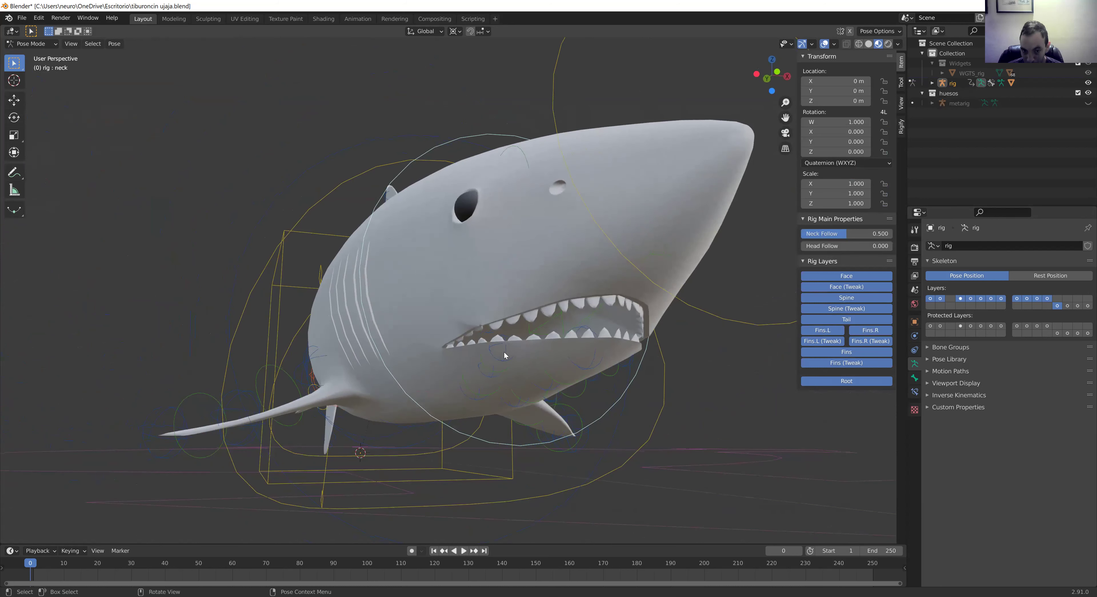
{"action": "left_click", "coordinate": [493, 360]}
{"action": "left_click", "coordinate": [488, 376], "text": "shift"}
{"action": "left_click", "coordinate": [473, 396], "text": "shift"}
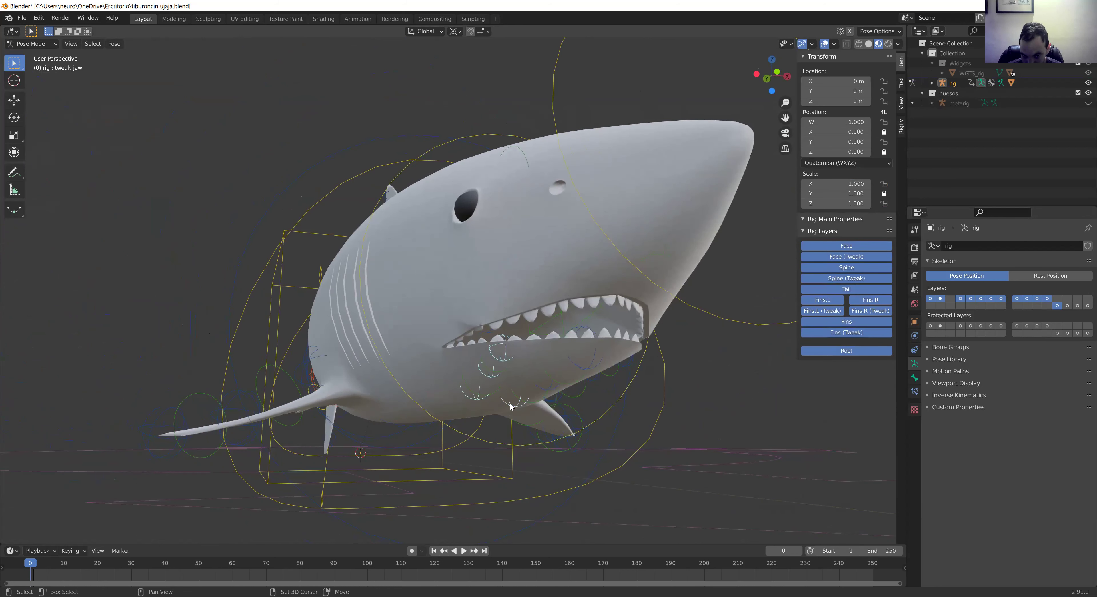
{"action": "left_click", "coordinate": [580, 361], "text": "shift"}
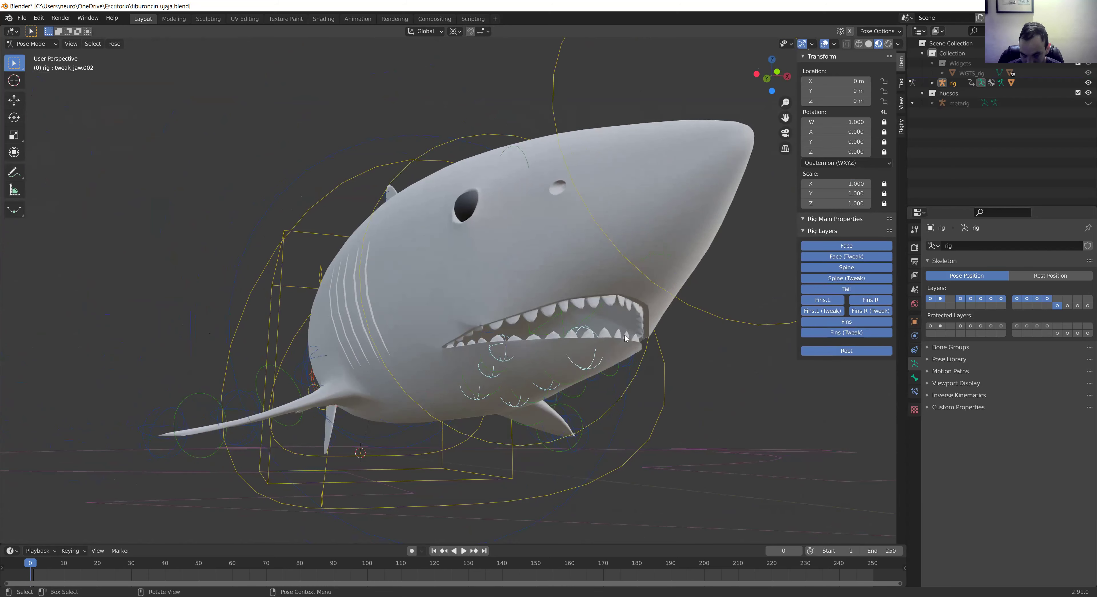
{"action": "mouse_move", "coordinate": [625, 335]}
{"action": "middle_mouse_down"}
{"action": "mouse_move", "coordinate": [561, 288]}
{"action": "mouse_move", "coordinate": [565, 313]}
{"action": "middle_mouse_up"}
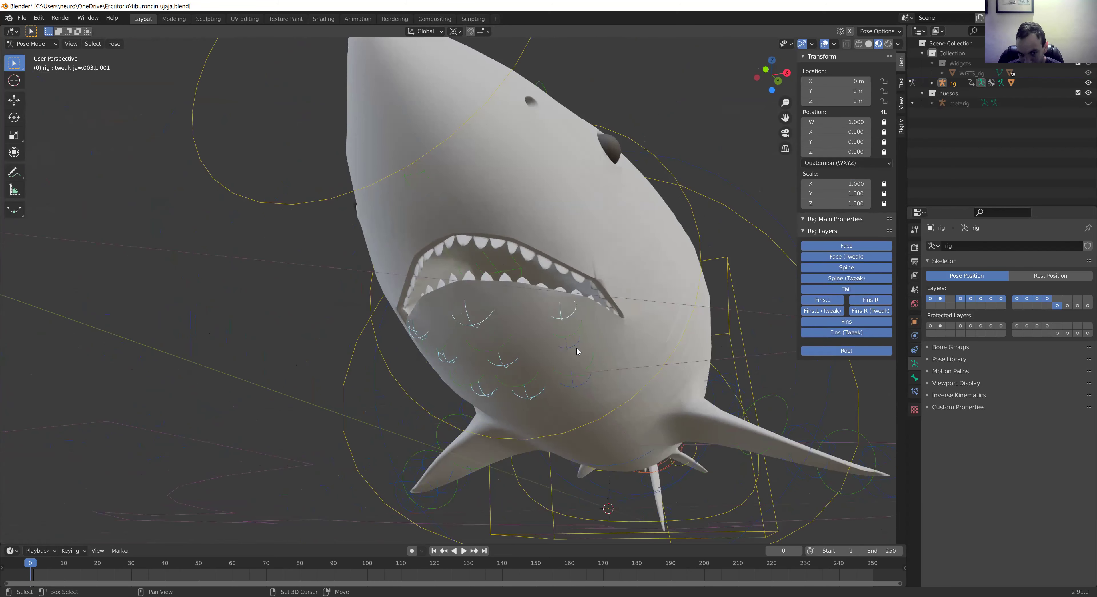
{"action": "left_click", "coordinate": [578, 384], "text": "shift"}
{"action": "left_click", "coordinate": [578, 386], "text": "shift"}
{"action": "mouse_move", "coordinate": [506, 295]}
{"action": "middle_mouse_down"}
{"action": "mouse_move", "coordinate": [543, 313]}
{"action": "mouse_move", "coordinate": [573, 301]}
{"action": "mouse_move", "coordinate": [572, 316]}
{"action": "mouse_move", "coordinate": [570, 291]}
{"action": "mouse_move", "coordinate": [595, 302]}
{"action": "mouse_move", "coordinate": [597, 280]}
{"action": "middle_mouse_up"}
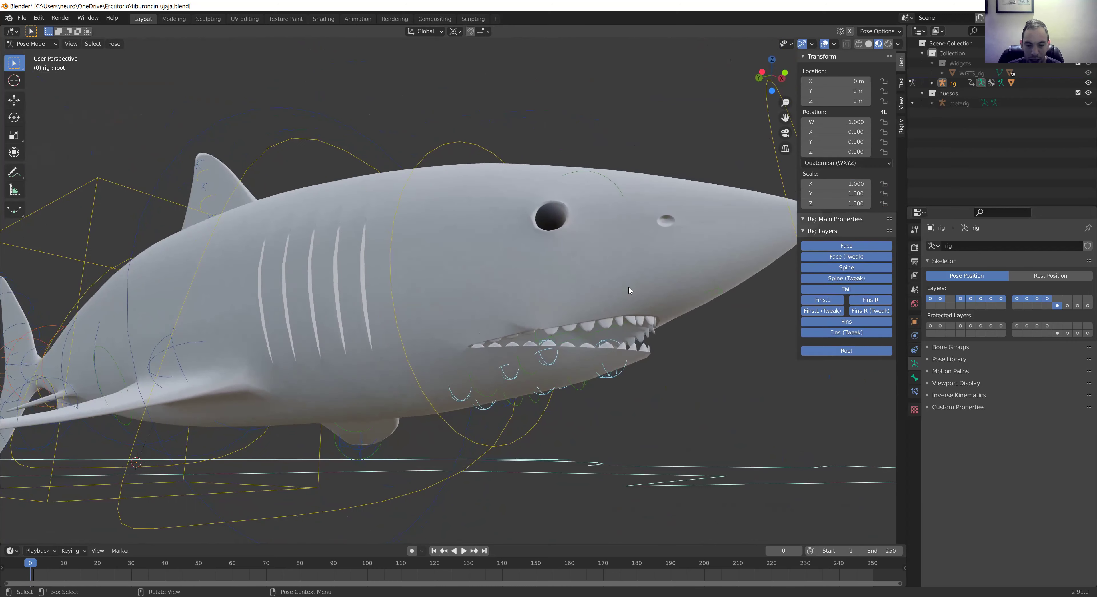
{"action": "key", "text": "g"}
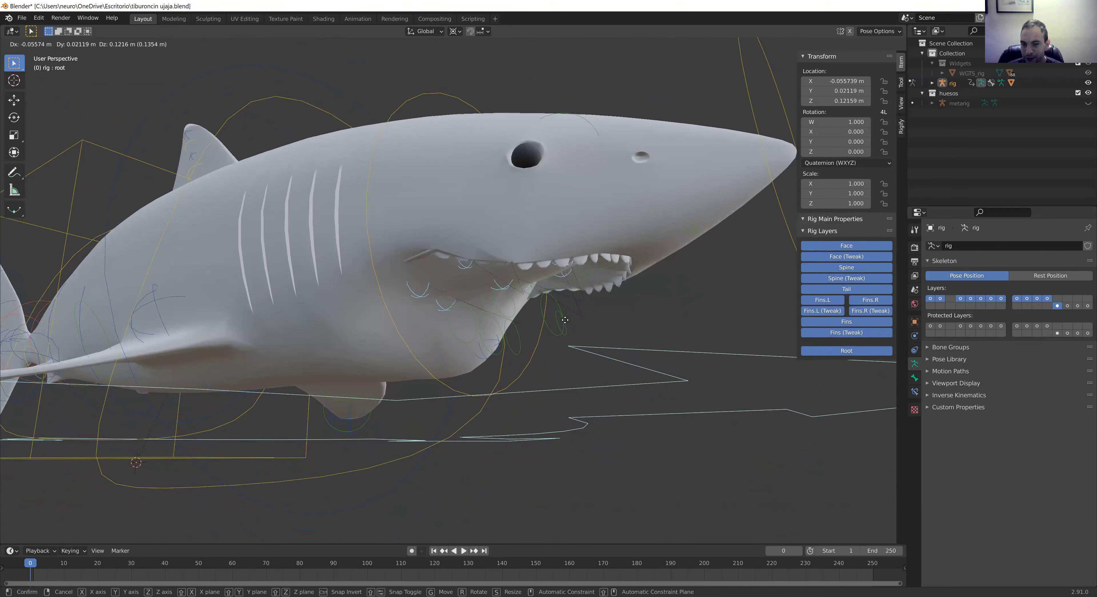
{"action": "right_click", "coordinate": [577, 355]}
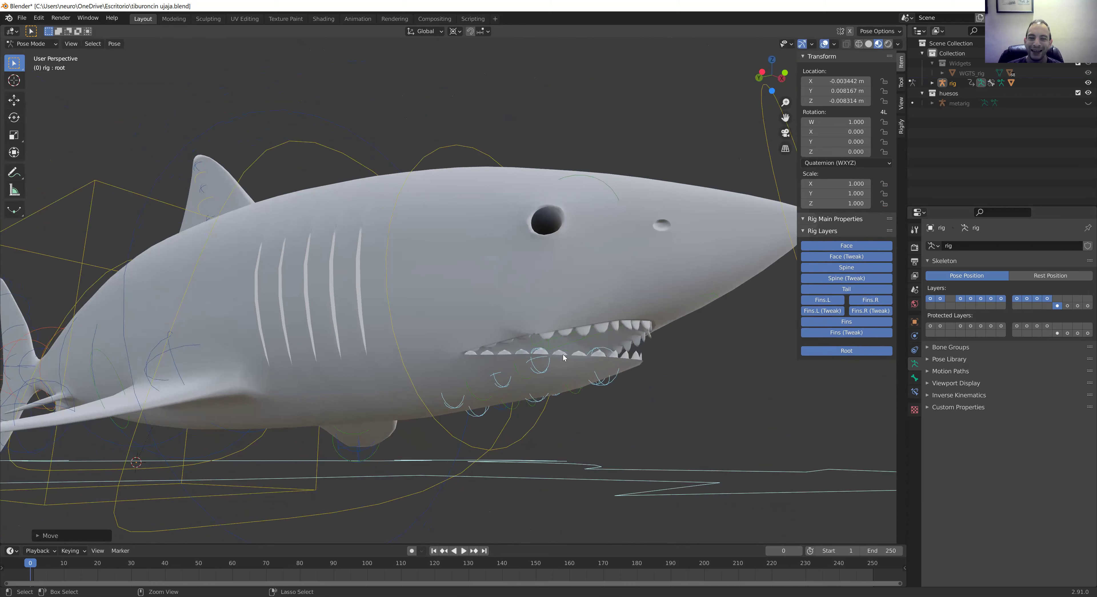
{"action": "scroll", "coordinate": [630, 424], "scroll_direction": "down", "scroll_amount": 2}
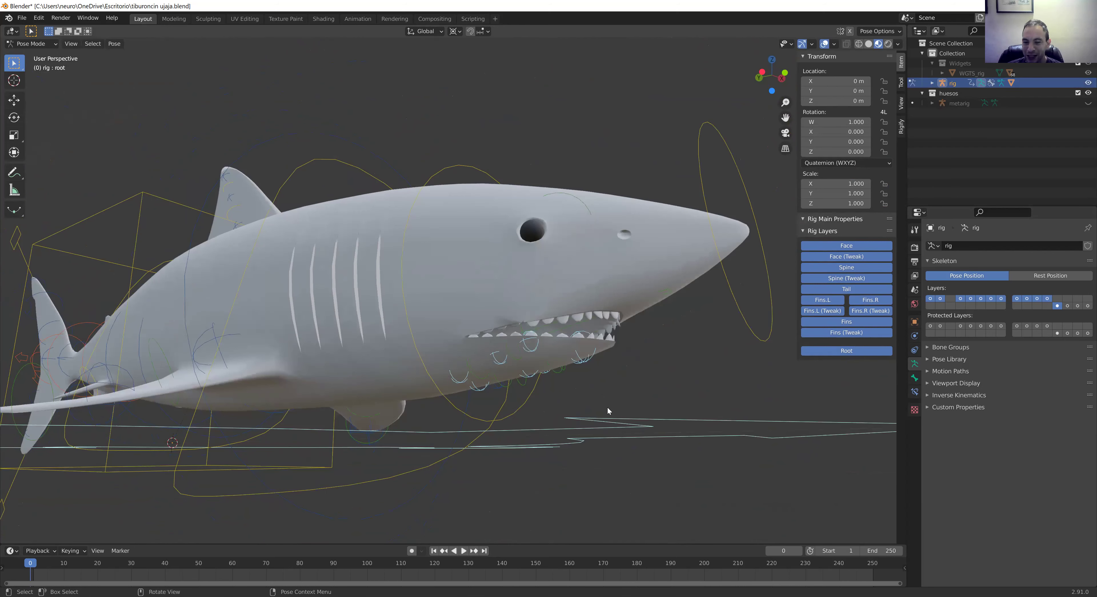
{"action": "middle_click_drag", "start_coordinate": [610, 435], "coordinate": [609, 447]}
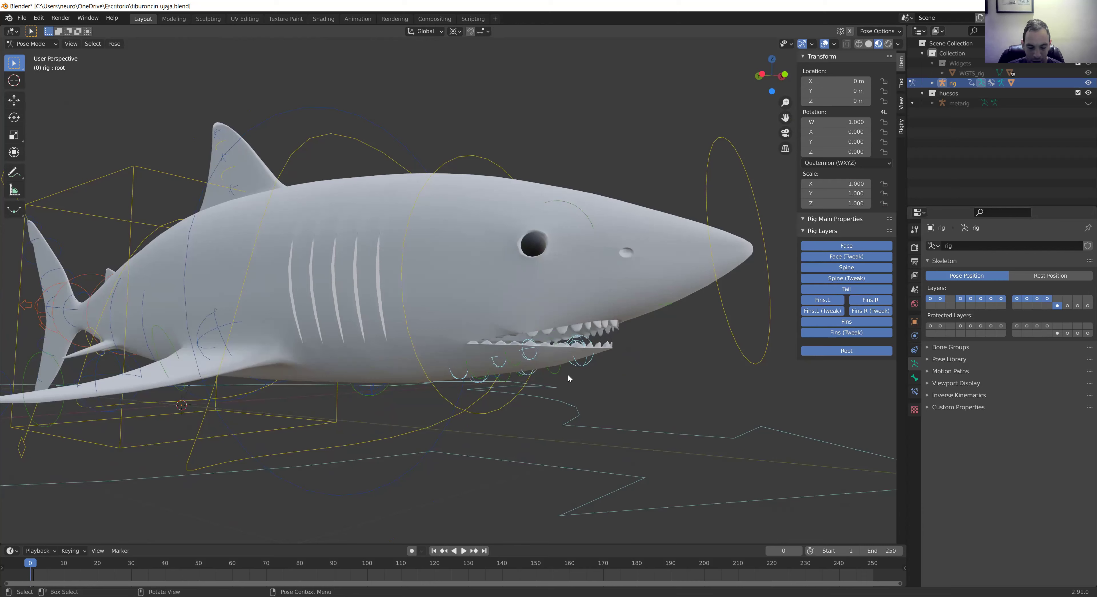
{"action": "key", "text": "g"}
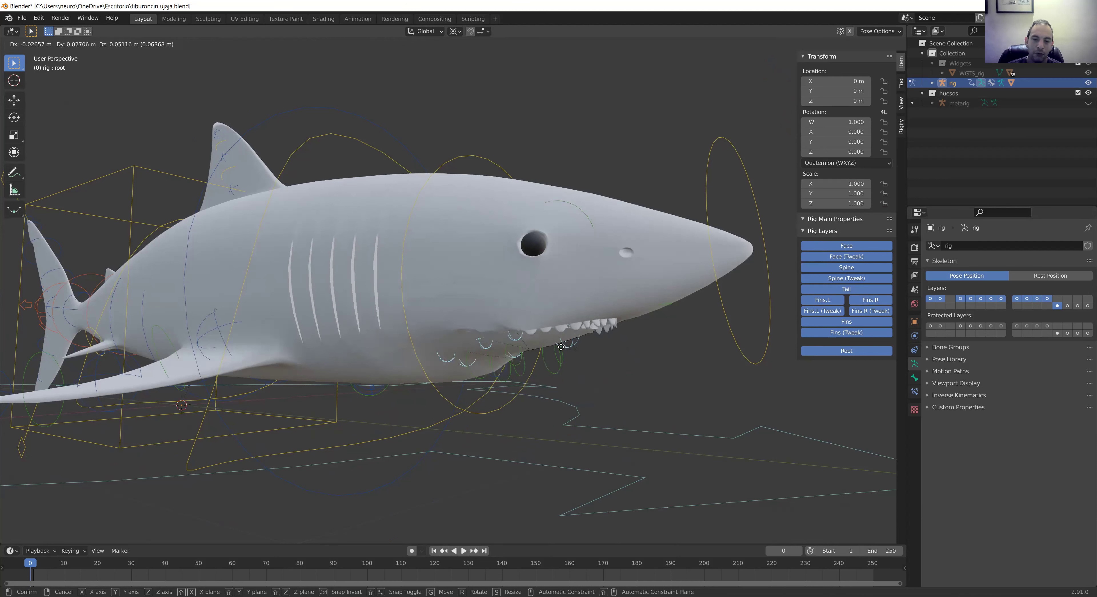
{"action": "right_click", "coordinate": [565, 366]}
{"action": "key", "text": "alt+g"}
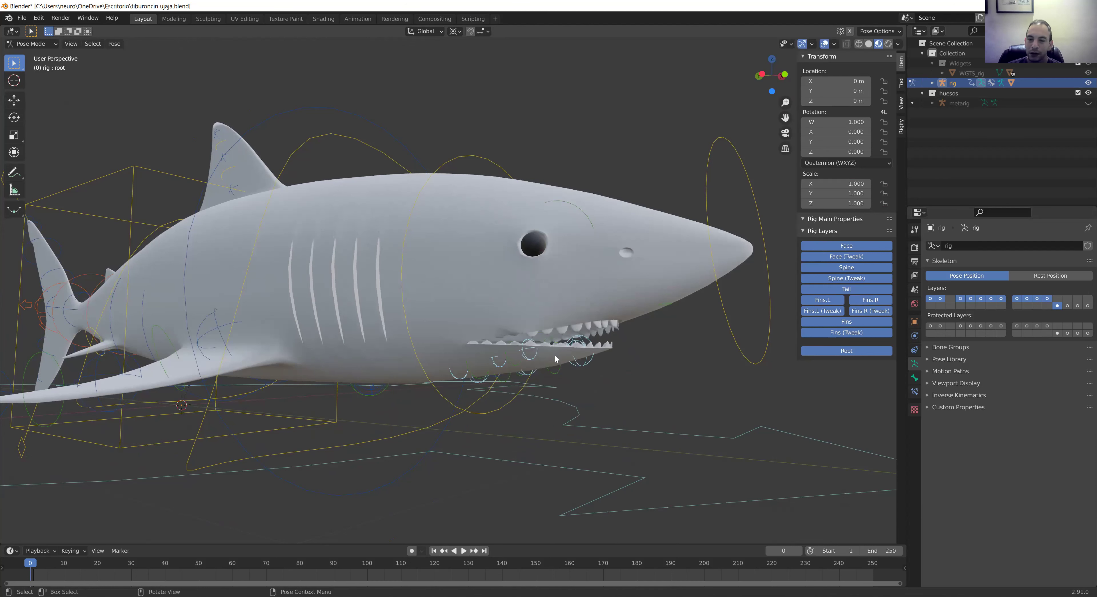
{"action": "key", "text": "alt+a"}
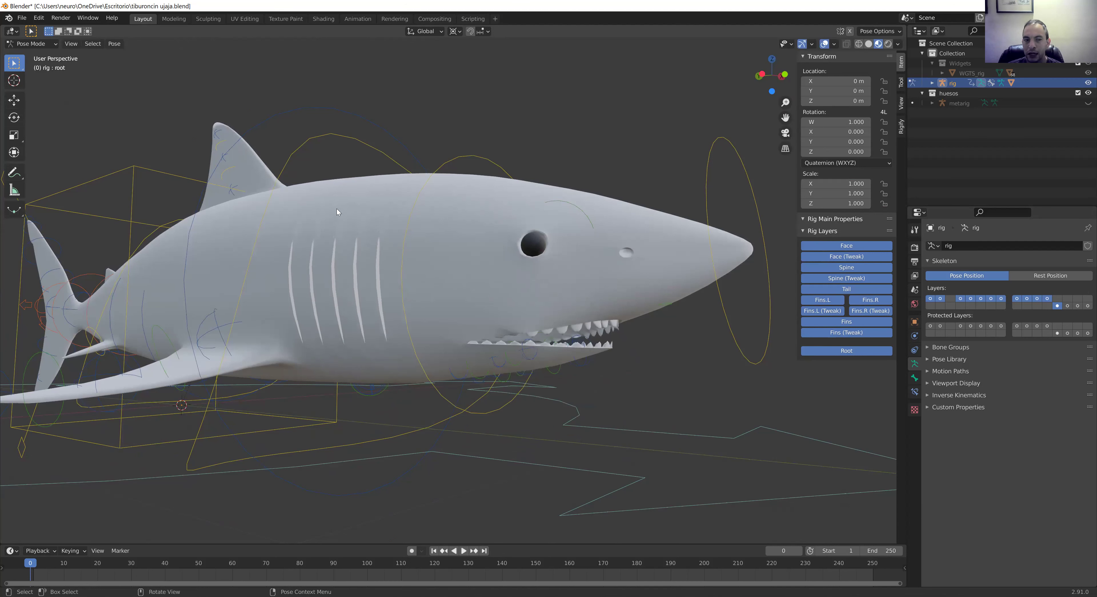
{"action": "scroll", "coordinate": [272, 244], "scroll_direction": "down", "scroll_amount": 3}
{"action": "scroll", "coordinate": [338, 277], "scroll_direction": "up", "scroll_amount": 5}
{"action": "scroll", "coordinate": [337, 278], "scroll_direction": "down", "scroll_amount": 5}
{"action": "mouse_move", "coordinate": [338, 278]}
{"action": "middle_mouse_down"}
{"action": "mouse_move", "coordinate": [319, 275]}
{"action": "mouse_move", "coordinate": [392, 254]}
{"action": "middle_mouse_up"}
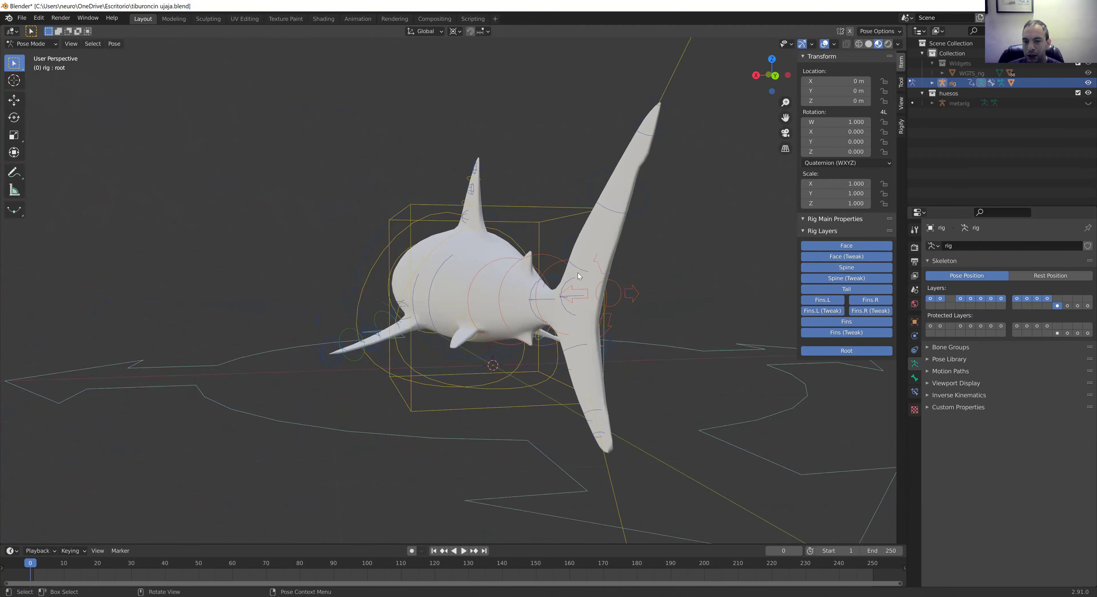
Step: Select the tail's spine_master.002 control and cancel a trial rotation
{"action": "left_click", "coordinate": [610, 281]}
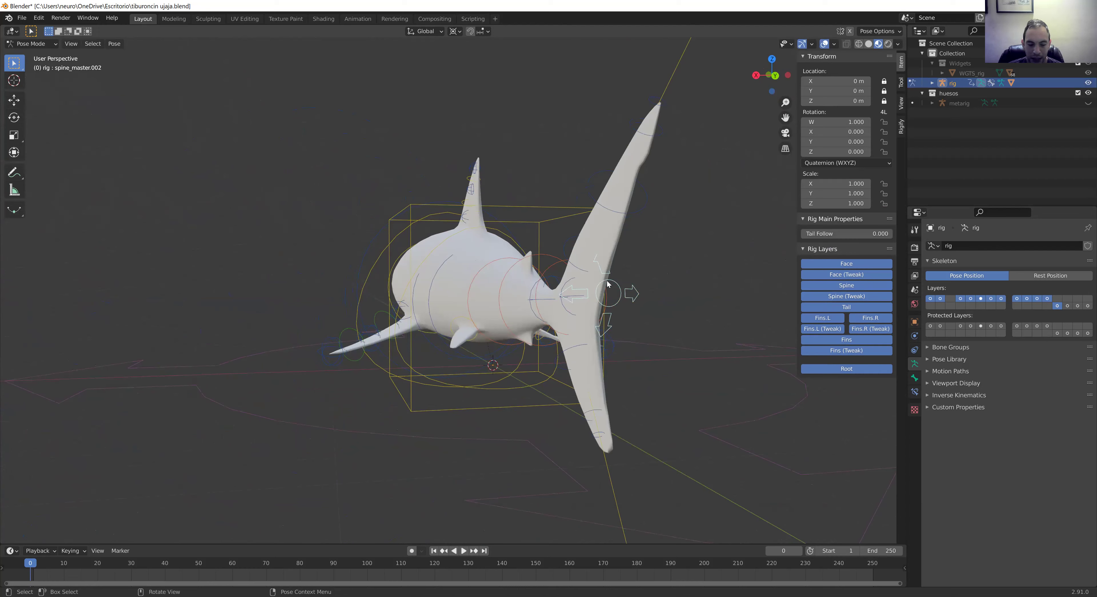
{"action": "key", "text": "r"}
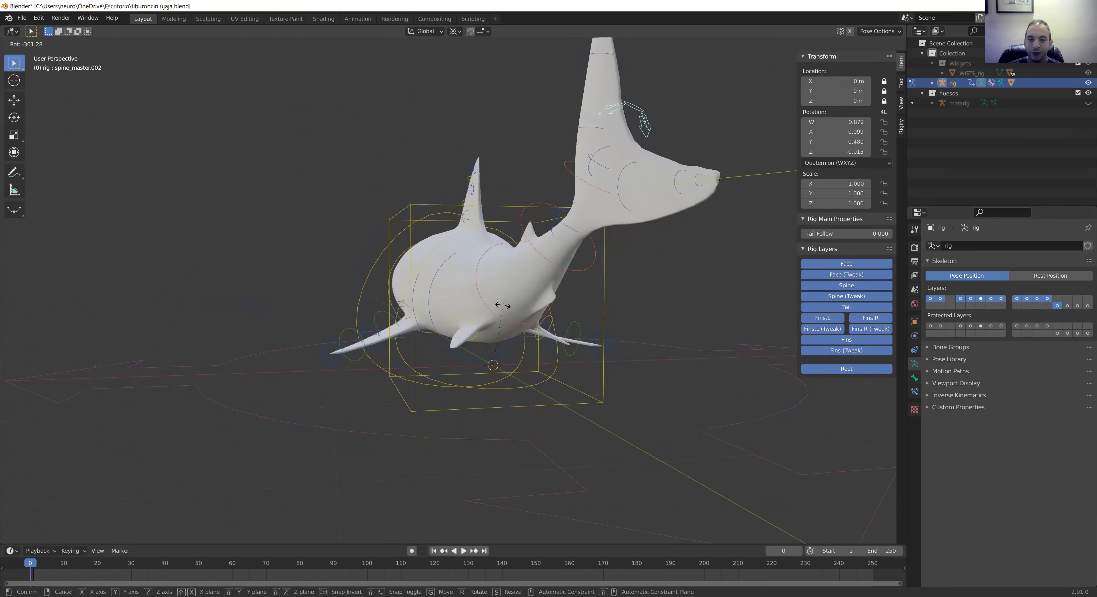
{"action": "right_click", "coordinate": [493, 318]}
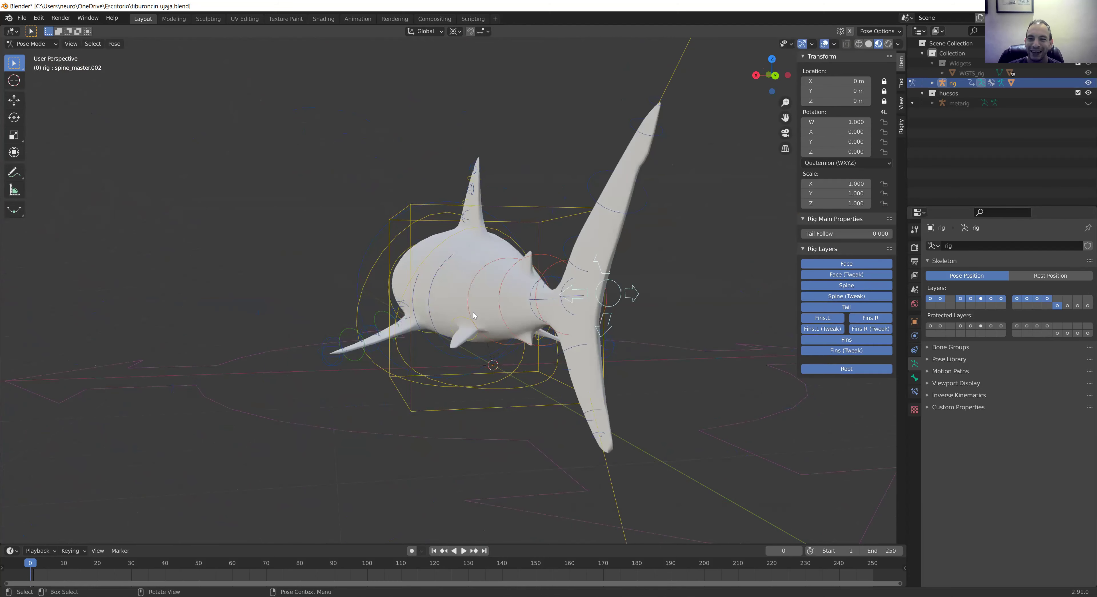
Step: Nudge the tweak_spine control about 0.023 m along Z
{"action": "left_click", "coordinate": [572, 293]}
{"action": "middle_click_drag", "start_coordinate": [585, 304], "coordinate": [566, 307]}
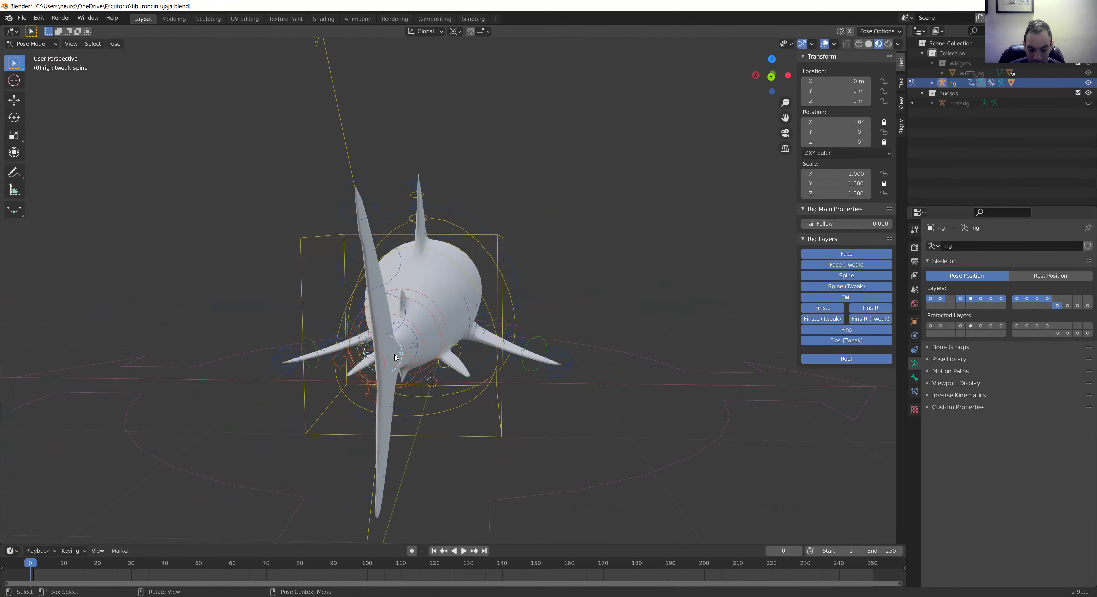
{"action": "key", "text": "g"}
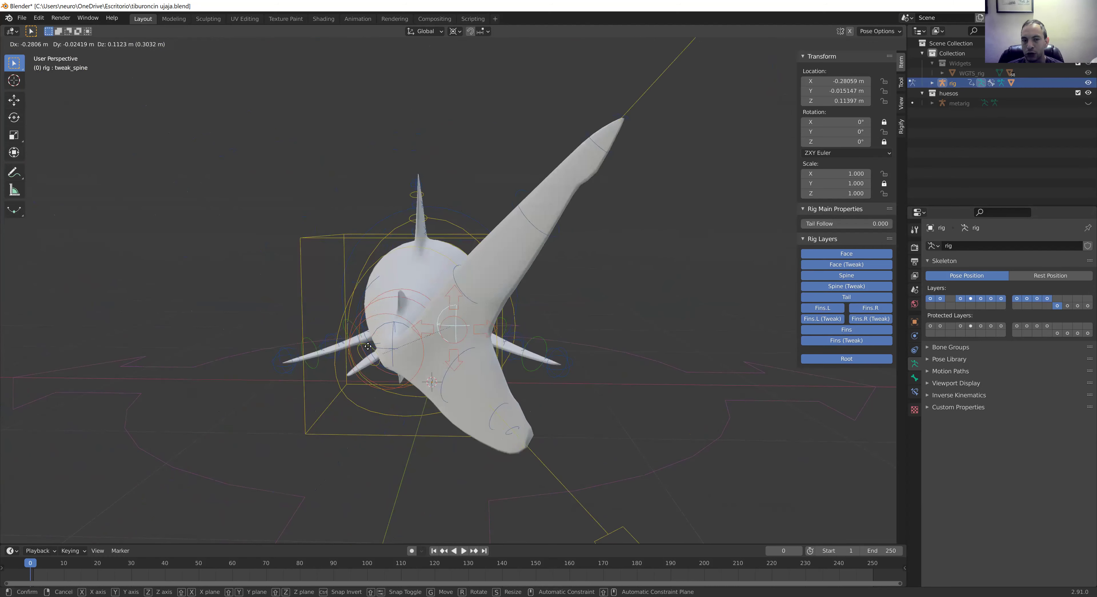
{"action": "left_click", "coordinate": [394, 334]}
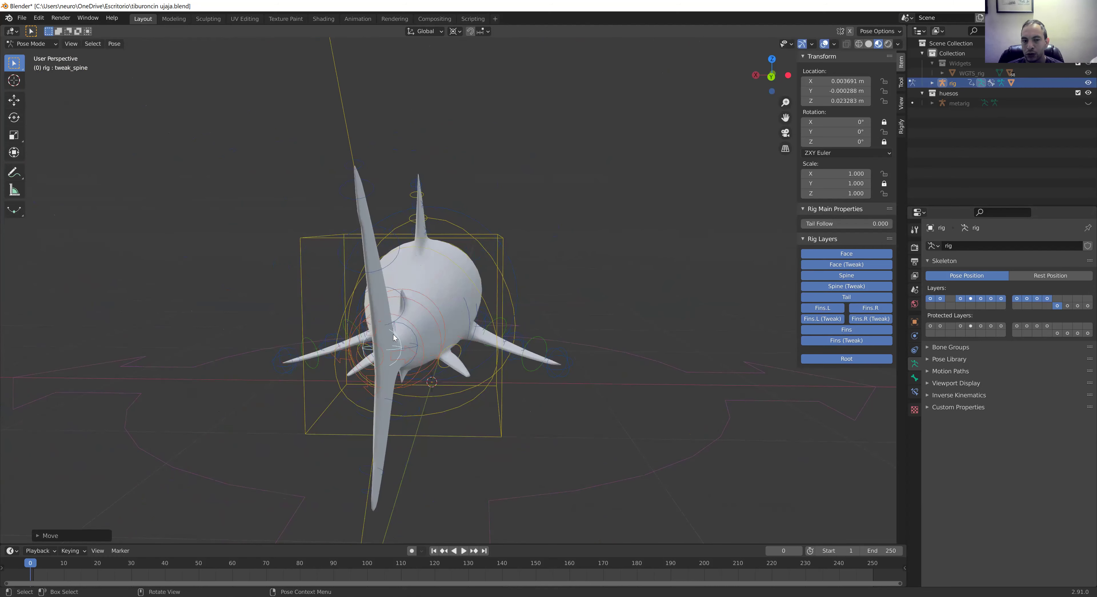
{"action": "mouse_move", "coordinate": [404, 305]}
{"action": "middle_mouse_down"}
{"action": "mouse_move", "coordinate": [400, 285]}
{"action": "mouse_move", "coordinate": [378, 320]}
{"action": "middle_mouse_up"}
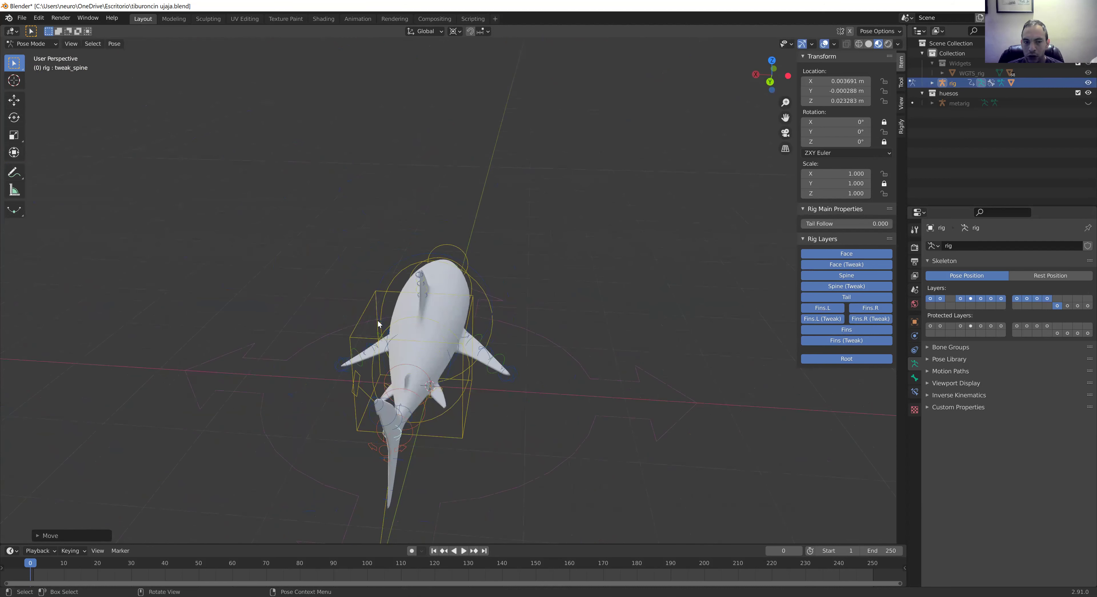
{"action": "left_click", "coordinate": [352, 375]}
{"action": "left_click", "coordinate": [356, 386]}
{"action": "middle_click_drag", "start_coordinate": [357, 385], "coordinate": [406, 366]}
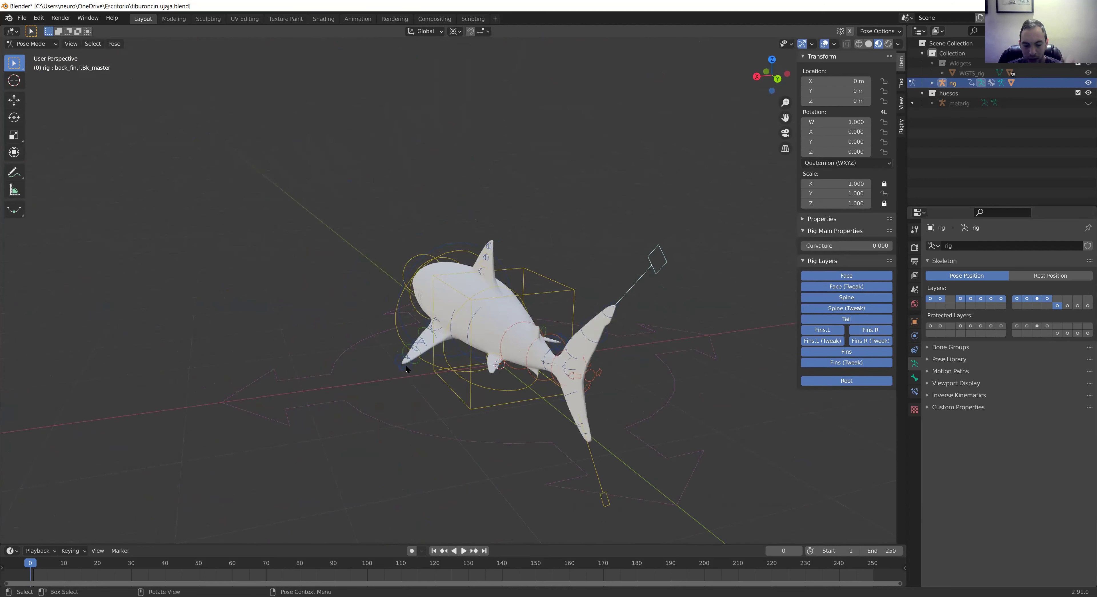
{"action": "key", "text": "g"}
{"action": "left_click", "coordinate": [676, 264]}
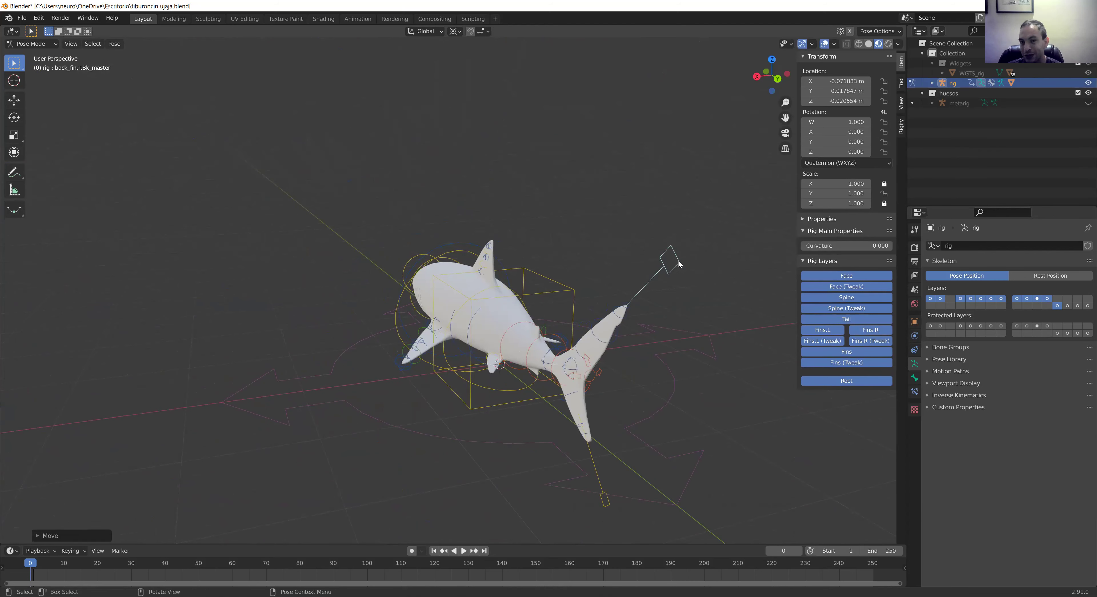
{"action": "key", "text": "alt+g"}
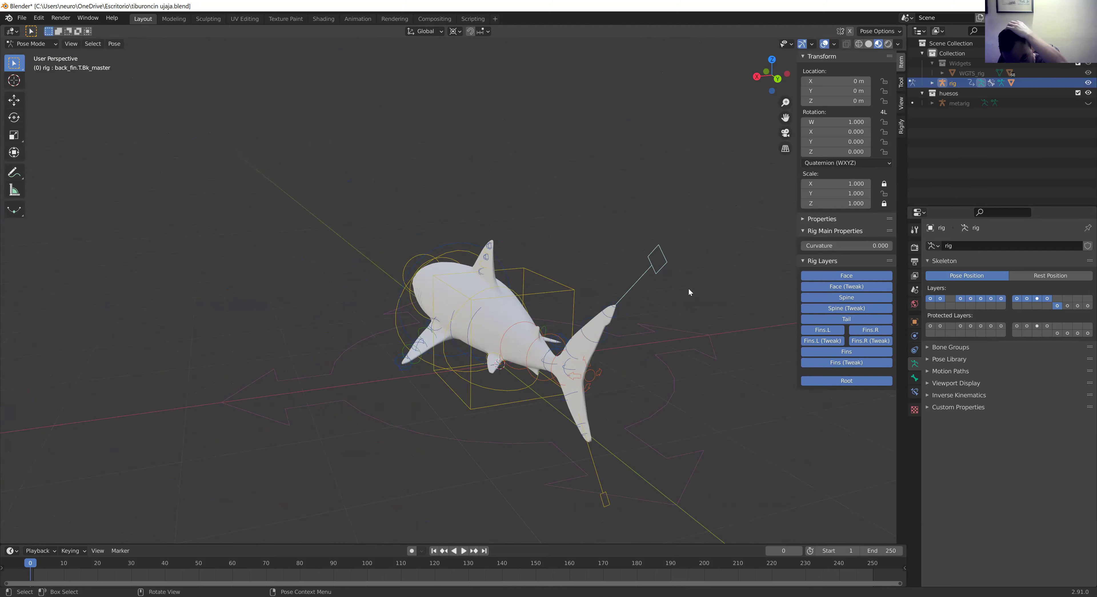
{"action": "scroll", "coordinate": [688, 288], "scroll_direction": "up", "scroll_amount": 8}
{"action": "scroll", "coordinate": [686, 285], "scroll_direction": "down", "scroll_amount": 5}
{"action": "scroll", "coordinate": [682, 282], "scroll_direction": "down", "scroll_amount": 3}
{"action": "scroll", "coordinate": [680, 278], "scroll_direction": "down", "scroll_amount": 2}
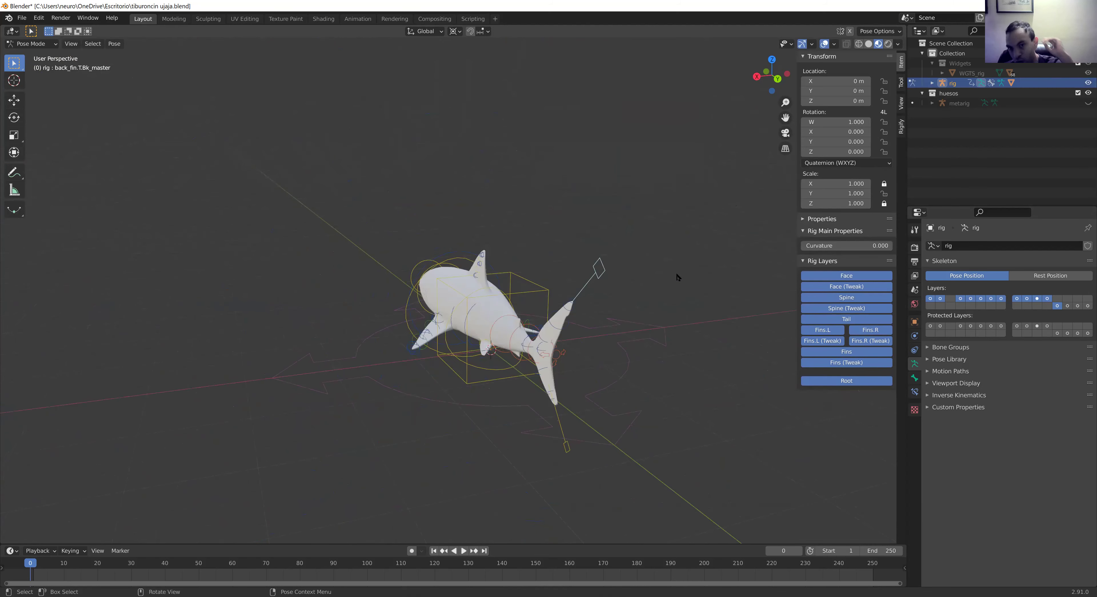
{"action": "mouse_move", "coordinate": [638, 257]}
{"action": "middle_mouse_down"}
{"action": "mouse_move", "coordinate": [578, 264]}
{"action": "mouse_move", "coordinate": [534, 330]}
{"action": "middle_mouse_up"}
{"action": "scroll", "coordinate": [534, 330], "scroll_direction": "up", "scroll_amount": 2}
{"action": "scroll", "coordinate": [530, 332], "scroll_direction": "up", "scroll_amount": 2}
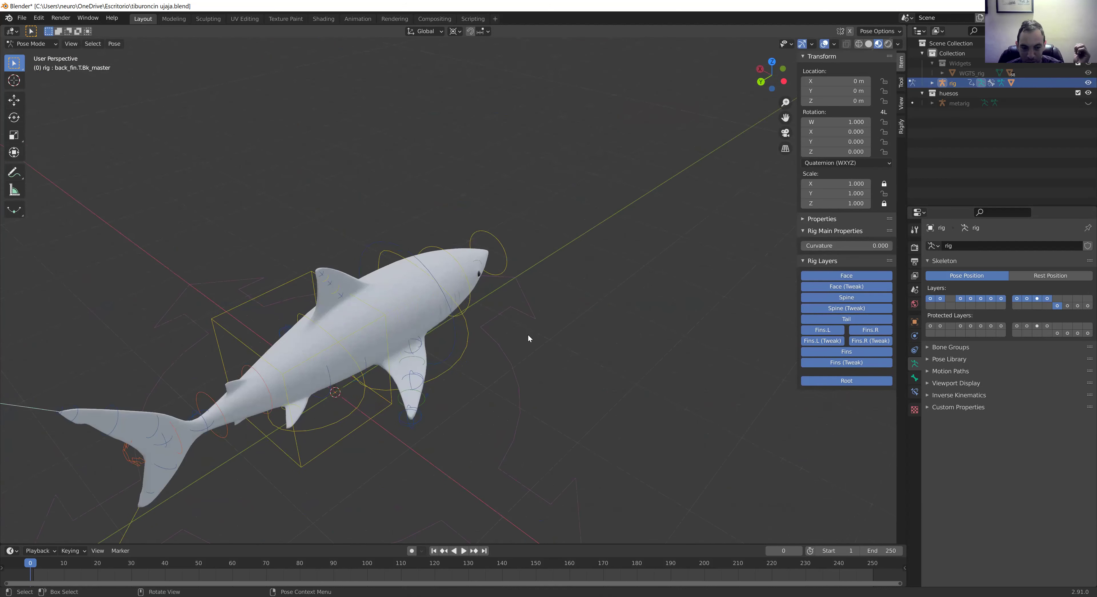
{"action": "mouse_move", "coordinate": [344, 253]}
{"action": "middle_mouse_down"}
{"action": "mouse_move", "coordinate": [363, 240]}
{"action": "mouse_move", "coordinate": [391, 312]}
{"action": "mouse_move", "coordinate": [371, 319]}
{"action": "mouse_move", "coordinate": [420, 302]}
{"action": "middle_mouse_up"}
{"action": "scroll", "coordinate": [395, 321], "scroll_direction": "up", "scroll_amount": 2}
{"action": "scroll", "coordinate": [339, 310], "scroll_direction": "up", "scroll_amount": 1}
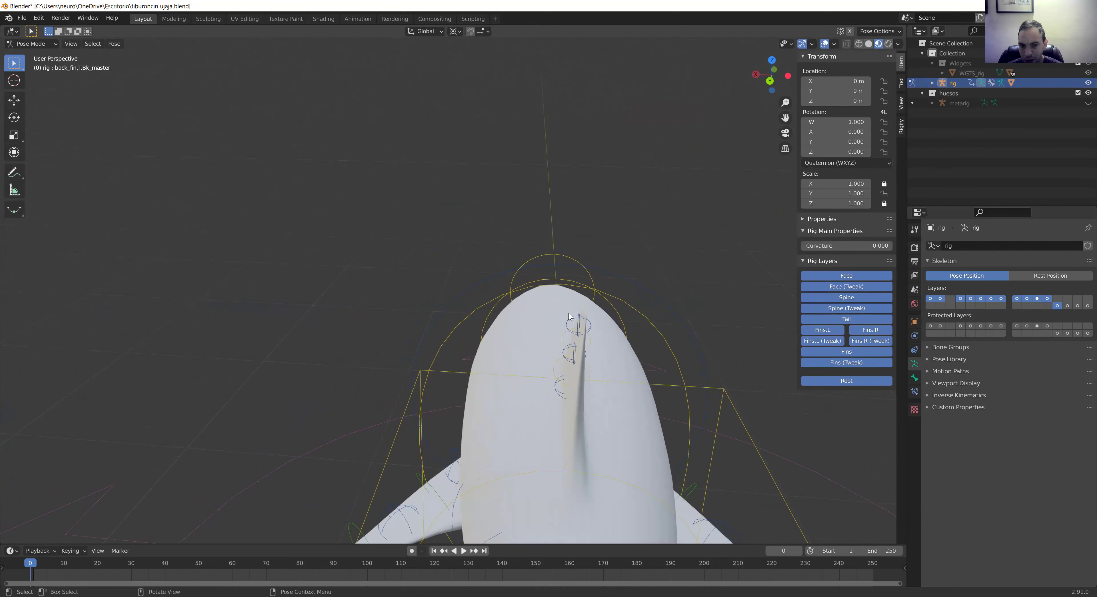
{"action": "left_click", "coordinate": [578, 322]}
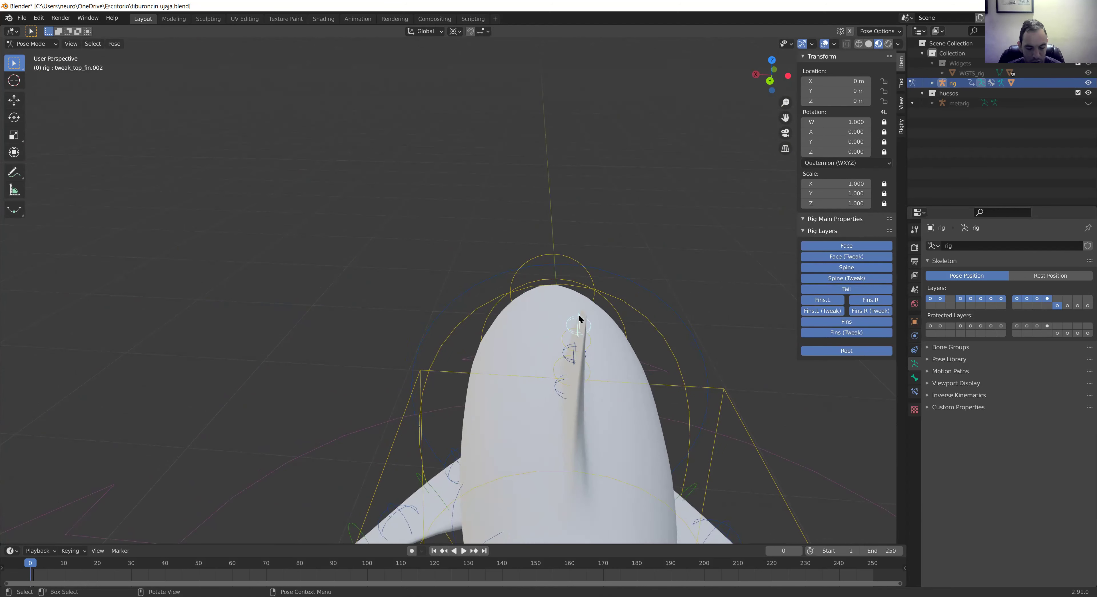
{"action": "key", "text": "g"}
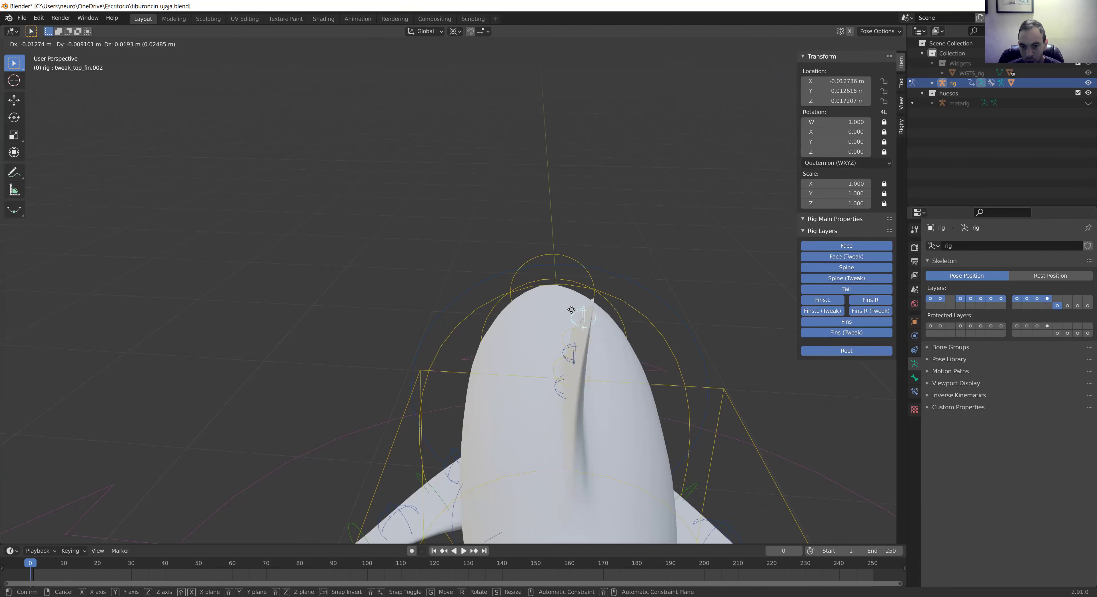
{"action": "right_click", "coordinate": [574, 310]}
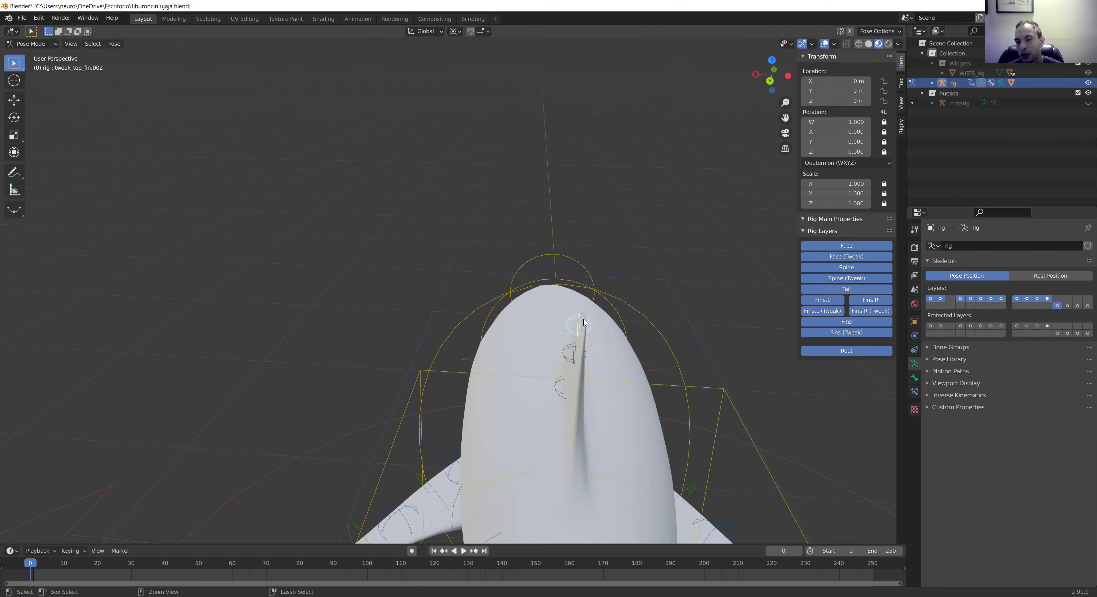
{"action": "mouse_move", "coordinate": [585, 323]}
{"action": "middle_mouse_down"}
{"action": "mouse_move", "coordinate": [526, 307]}
{"action": "mouse_move", "coordinate": [514, 325]}
{"action": "mouse_move", "coordinate": [483, 323]}
{"action": "middle_mouse_up"}
{"action": "scroll", "coordinate": [526, 308], "scroll_direction": "down", "scroll_amount": 3}
{"action": "scroll", "coordinate": [514, 325], "scroll_direction": "up", "scroll_amount": 4}
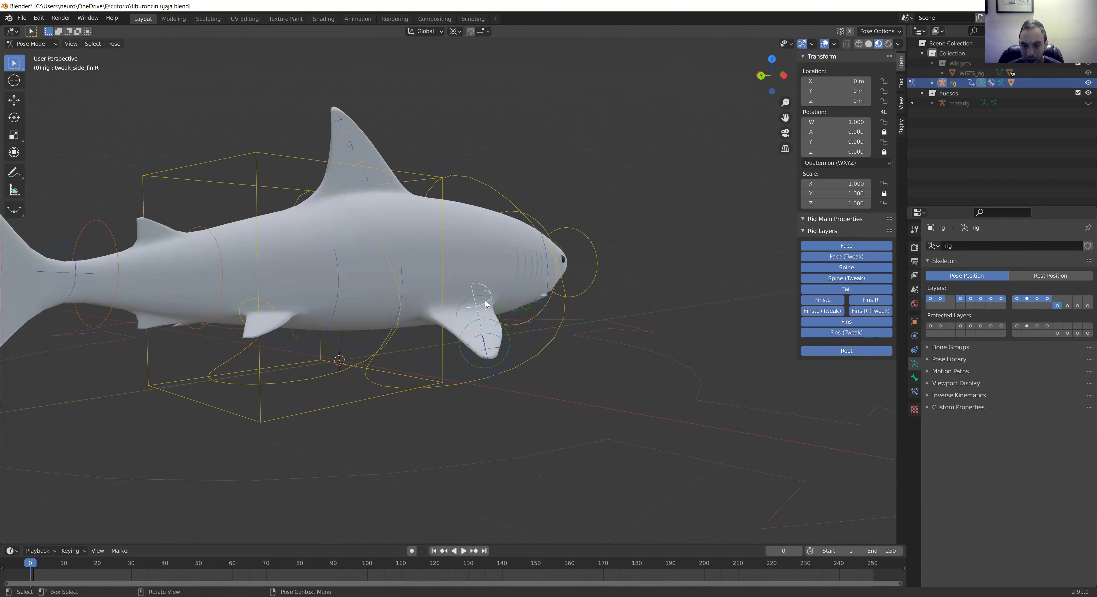
{"action": "left_click", "coordinate": [492, 350]}
{"action": "middle_click_drag", "start_coordinate": [498, 350], "coordinate": [585, 385]}
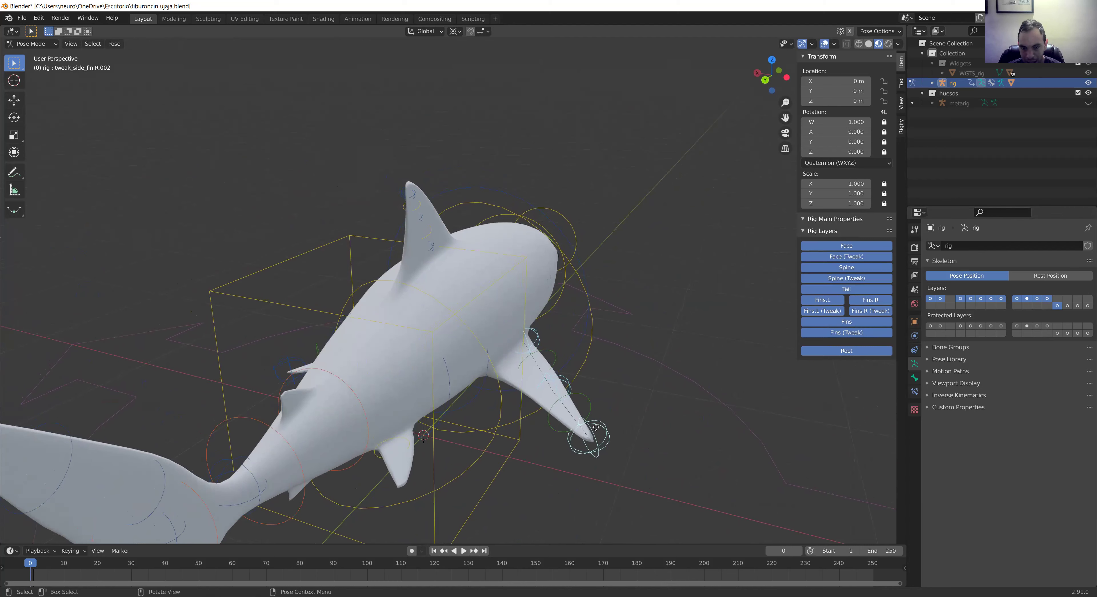
{"action": "key", "text": "g"}
{"action": "left_click", "coordinate": [595, 410]}
{"action": "key", "text": "ctrl+z"}
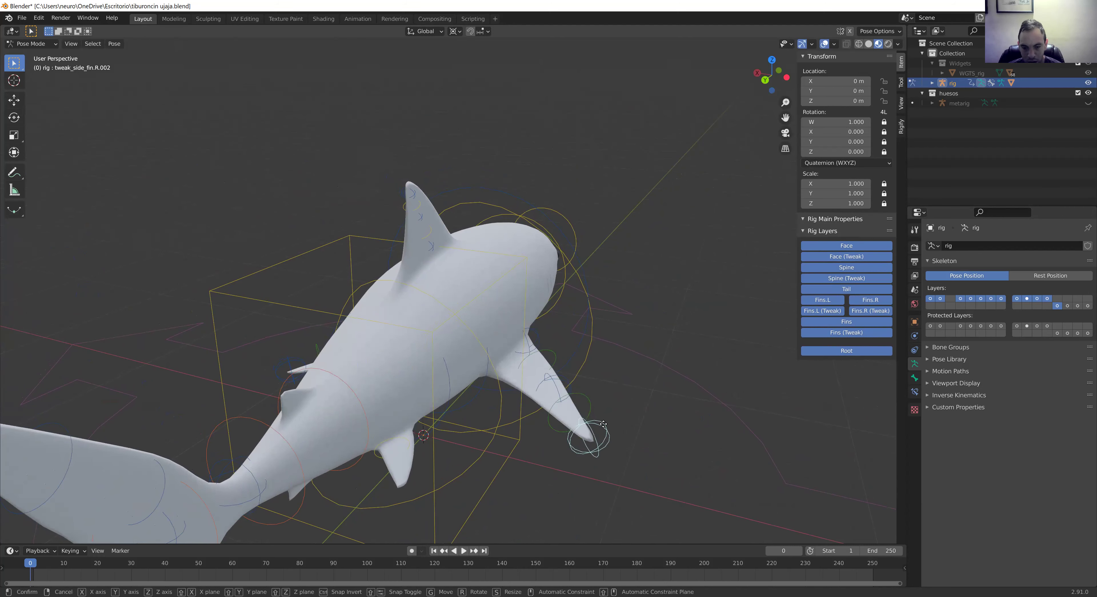
{"action": "mouse_move", "coordinate": [598, 400]}
{"action": "middle_mouse_down"}
{"action": "mouse_move", "coordinate": [578, 386]}
{"action": "mouse_move", "coordinate": [507, 400]}
{"action": "middle_mouse_up"}
{"action": "left_click", "coordinate": [431, 408]}
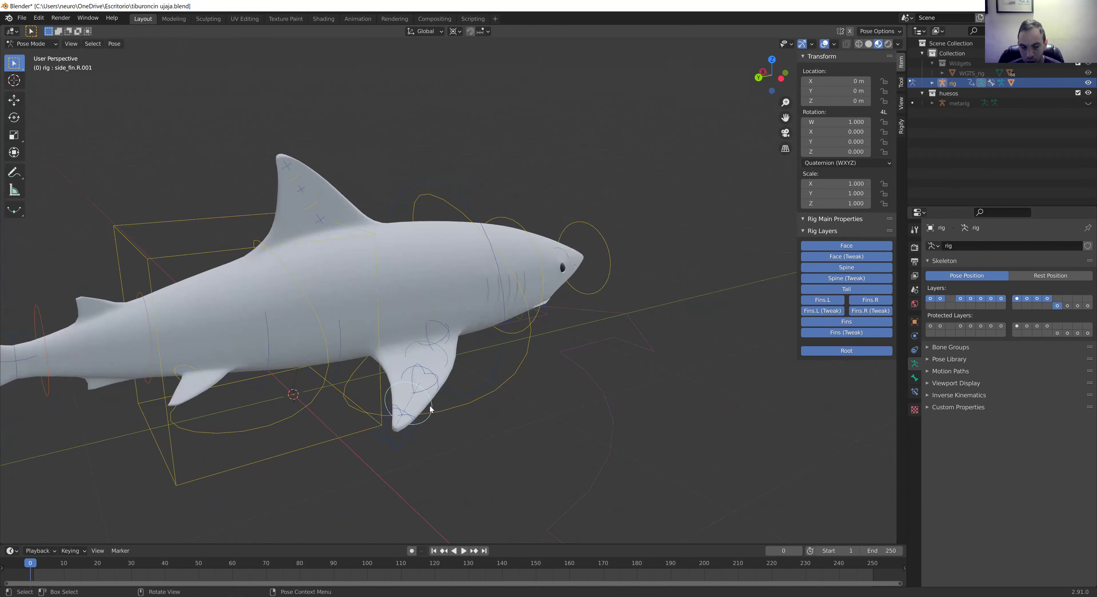
{"action": "key", "text": "g"}
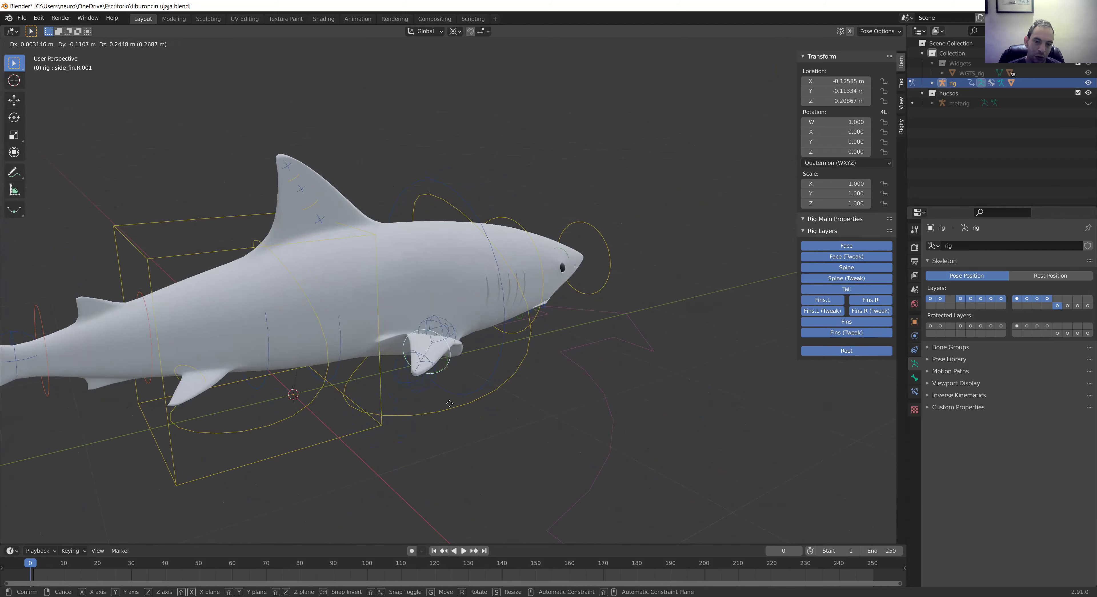
{"action": "left_click", "coordinate": [455, 357]}
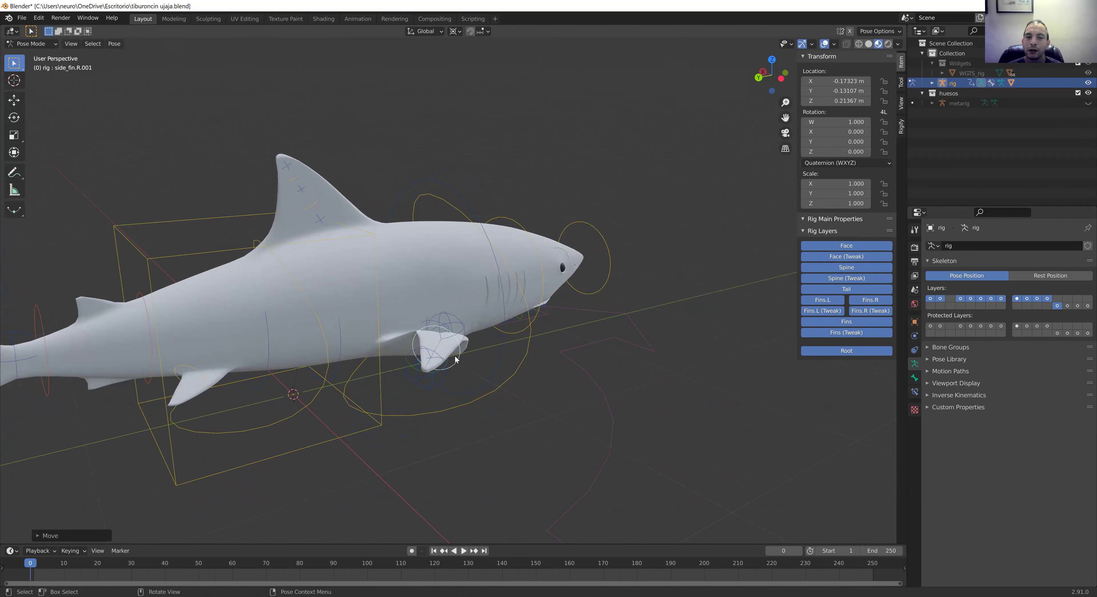
{"action": "key", "text": "ctrl+z"}
{"action": "mouse_move", "coordinate": [603, 296]}
{"action": "middle_mouse_down"}
{"action": "mouse_move", "coordinate": [490, 303]}
{"action": "mouse_move", "coordinate": [515, 307]}
{"action": "middle_mouse_up"}
{"action": "scroll", "coordinate": [515, 308], "scroll_direction": "up", "scroll_amount": 3}
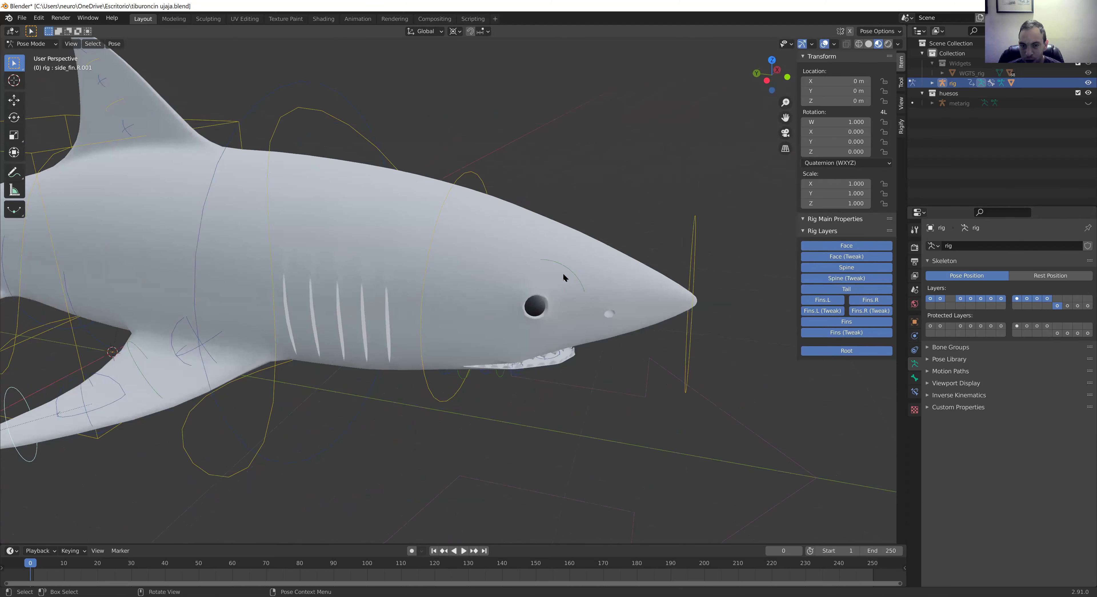
Step: Trial-move eye.R and bend the body with the Rotate tool, cancelling and undoing both
{"action": "key", "text": "g"}
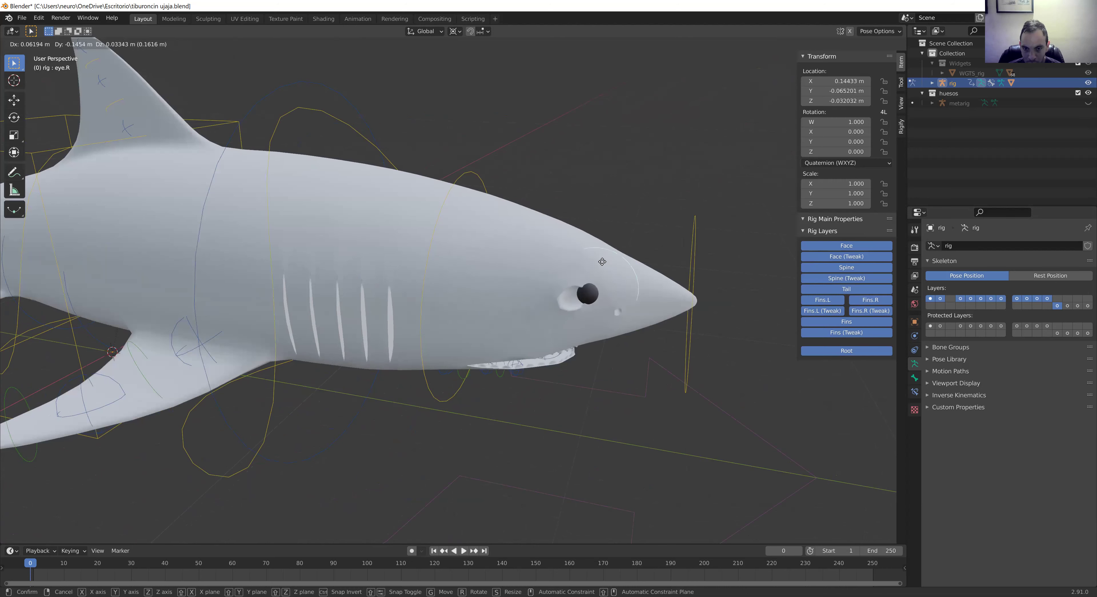
{"action": "right_click", "coordinate": [538, 302]}
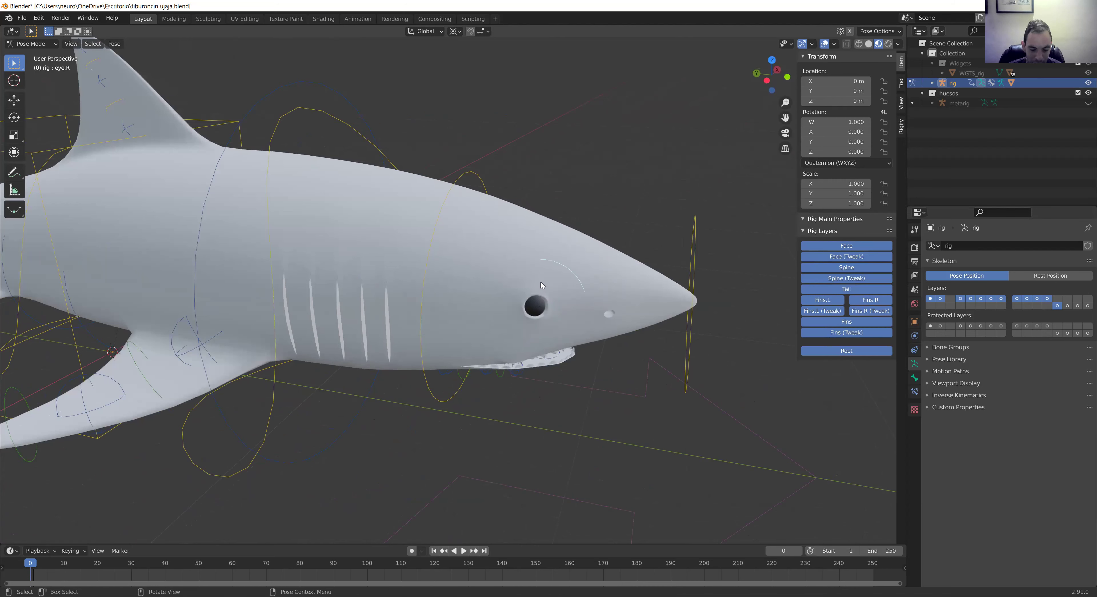
{"action": "left_click", "coordinate": [23, 119]}
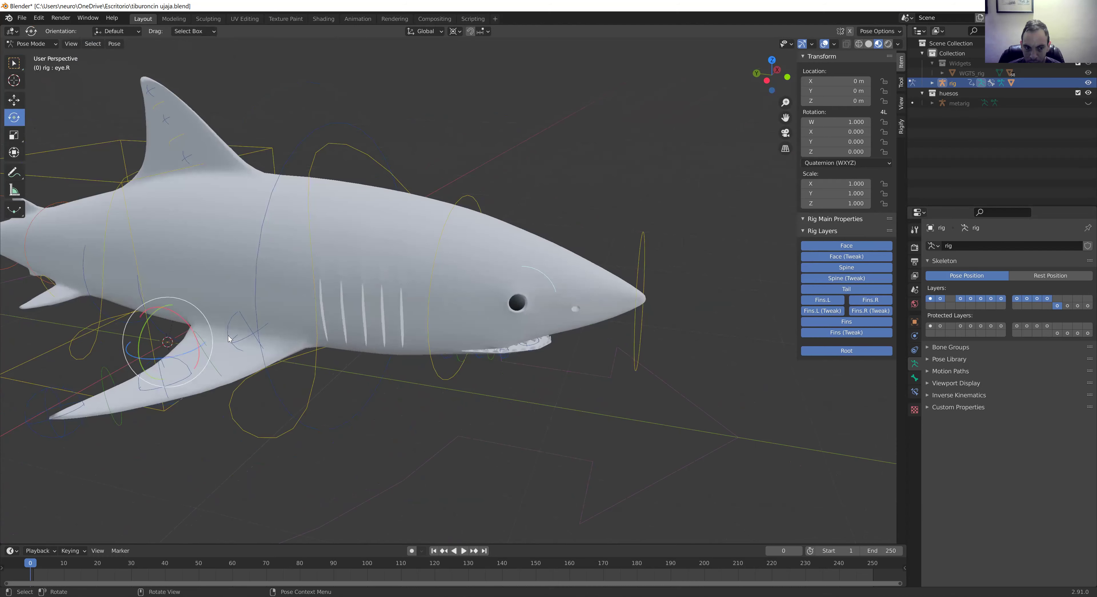
{"action": "left_click_drag", "start_coordinate": [167, 325], "coordinate": [195, 339]}
{"action": "key", "text": "ctrl+z"}
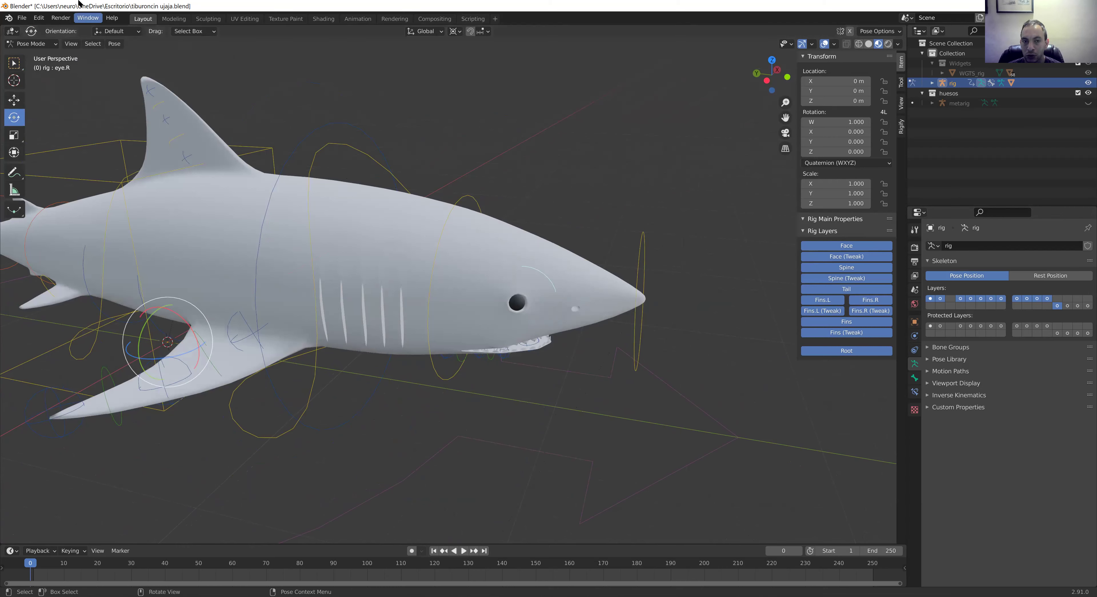
{"action": "left_click", "coordinate": [452, 32]}
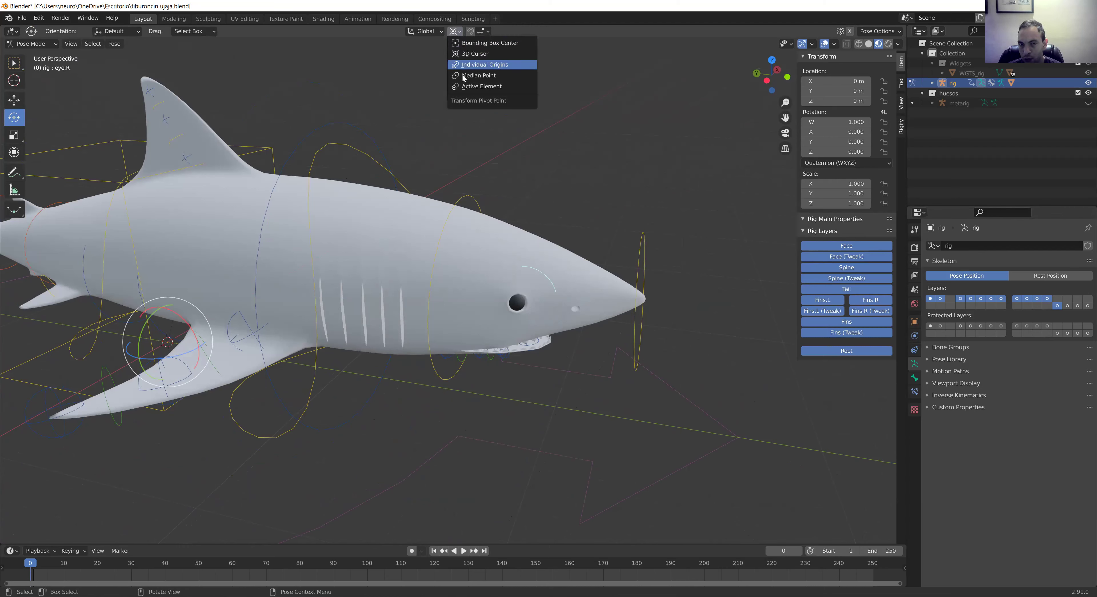
Step: Set the pivot point to Active Element and trial-rotate eye.R, cancelling the rotation
{"action": "left_click", "coordinate": [463, 87]}
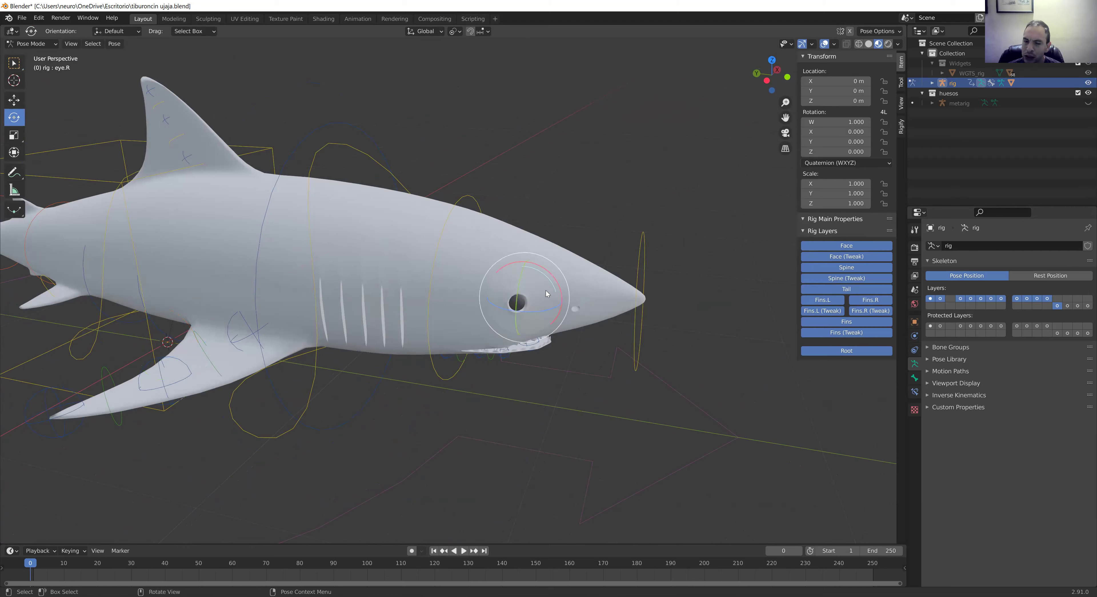
{"action": "left_click_drag", "start_coordinate": [542, 270], "coordinate": [567, 312]}
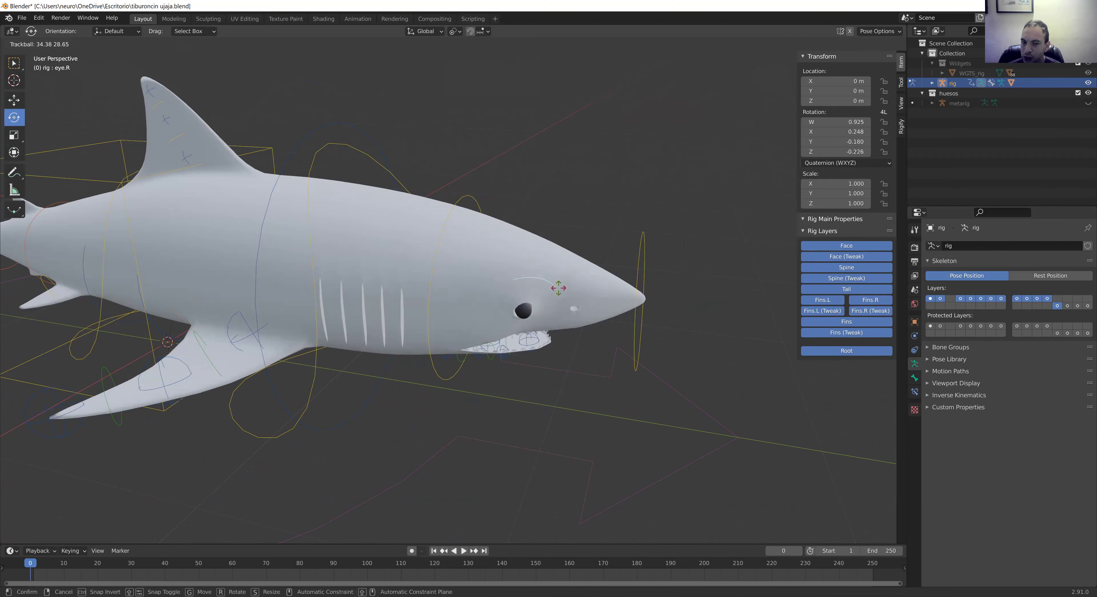
{"action": "key", "text": "Escape"}
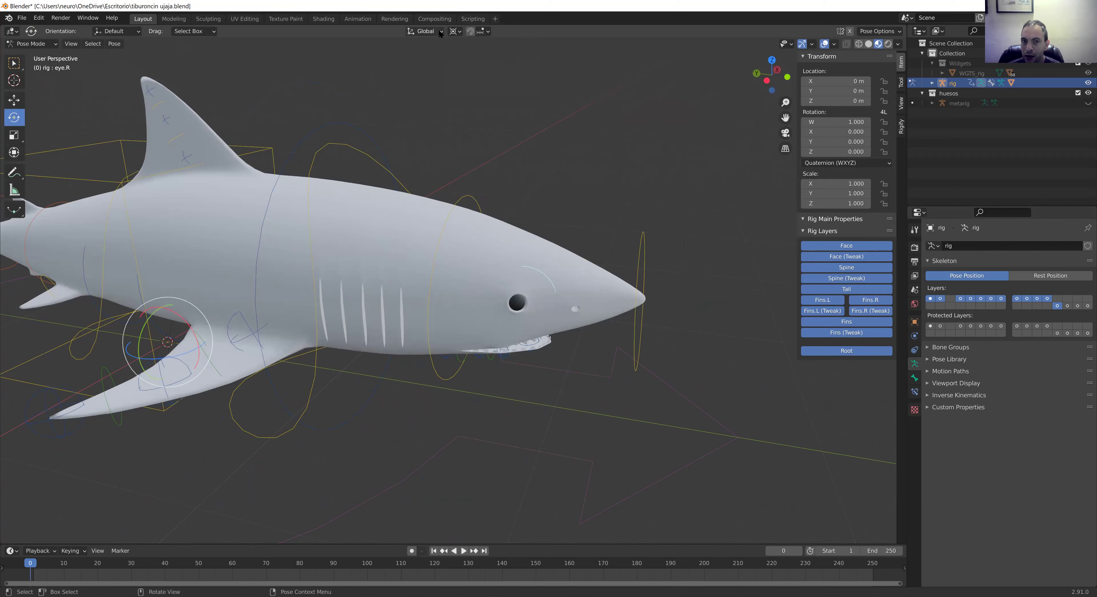
Step: Trial-scale eye.R to about 2.97 and cancel, then select the chest control
{"action": "left_click", "coordinate": [455, 31]}
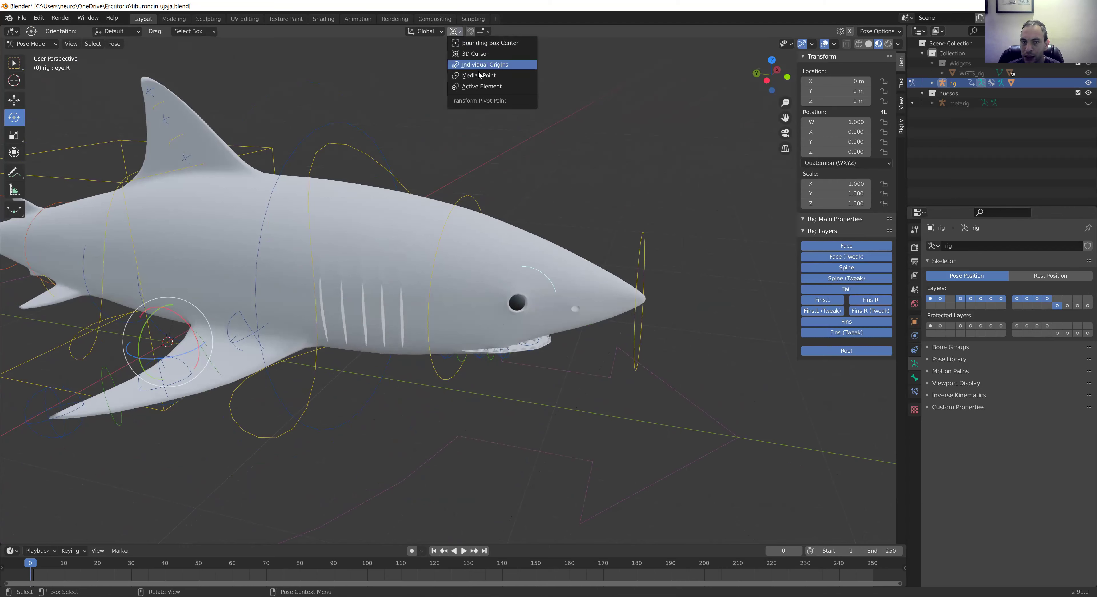
{"action": "left_click", "coordinate": [480, 86]}
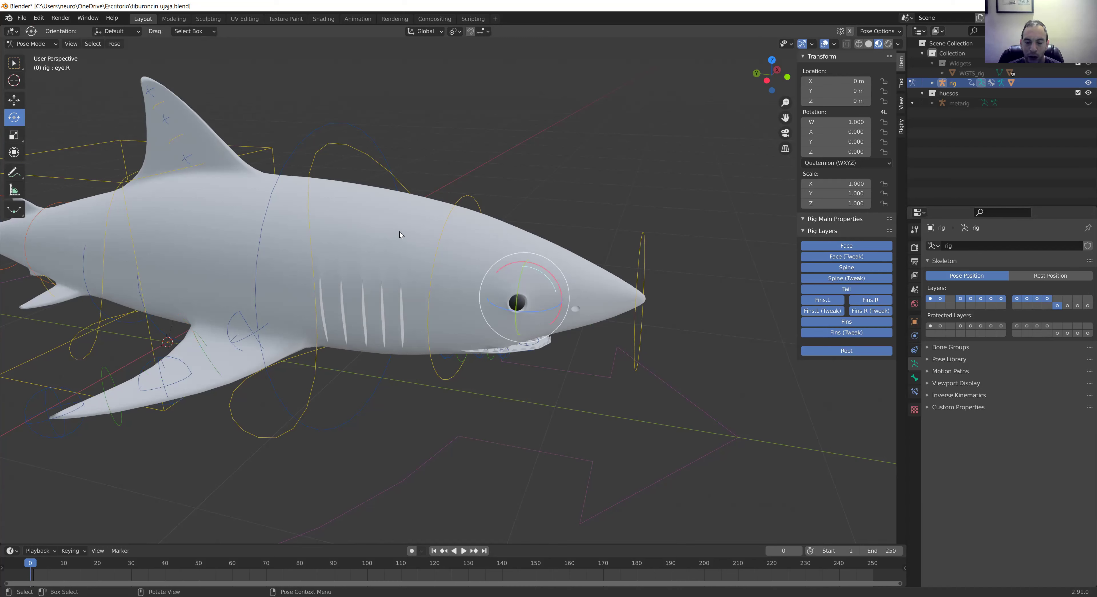
{"action": "key", "text": "s"}
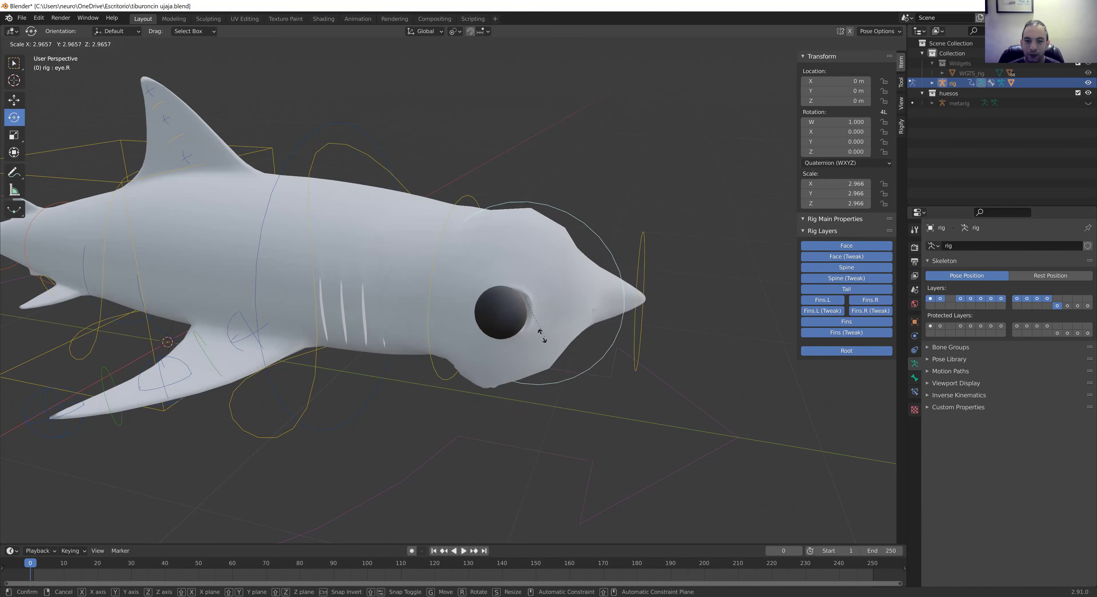
{"action": "key", "text": "Escape"}
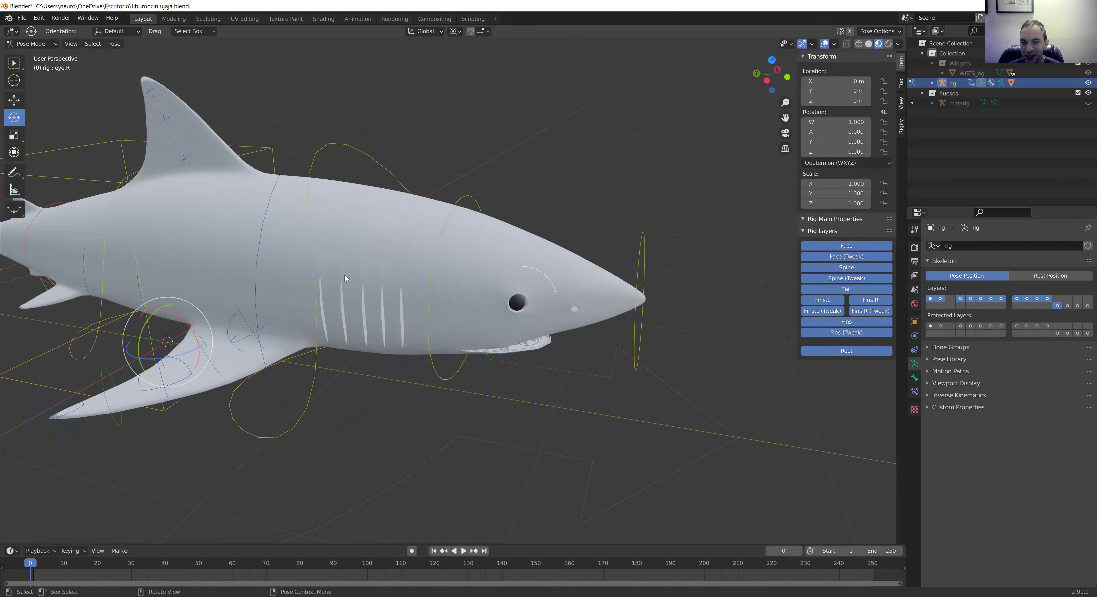
{"action": "left_click", "coordinate": [368, 302]}
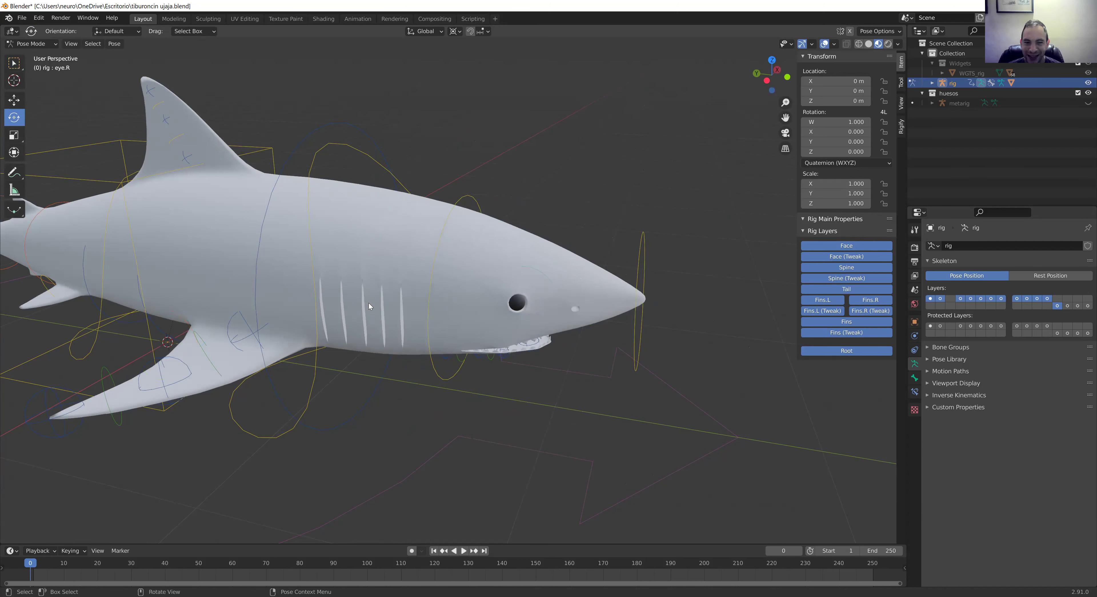
{"action": "left_click", "coordinate": [341, 144]}
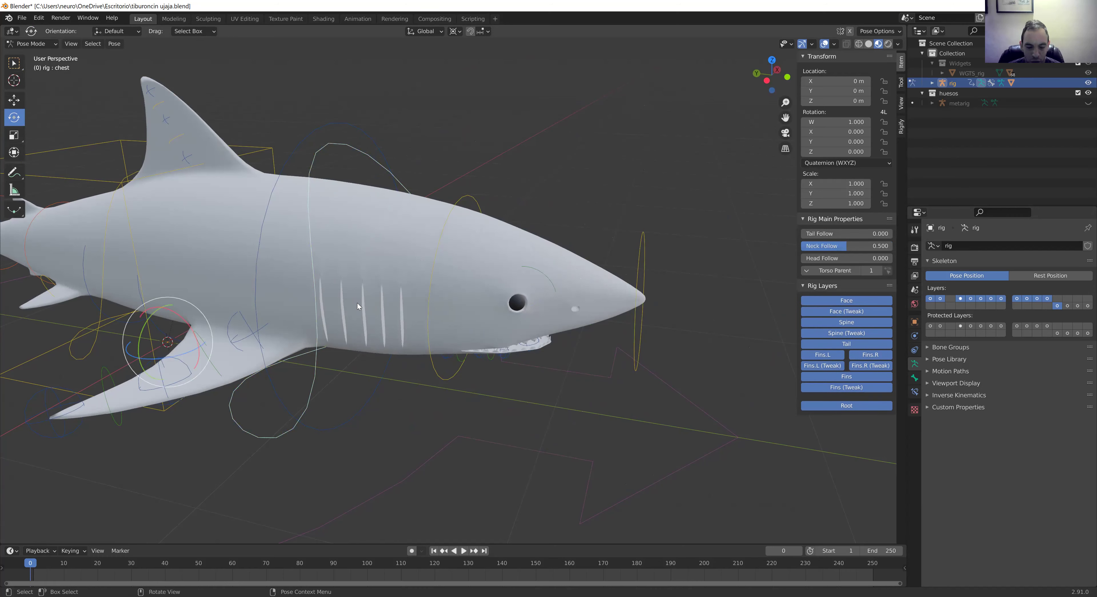
{"action": "key", "text": "g"}
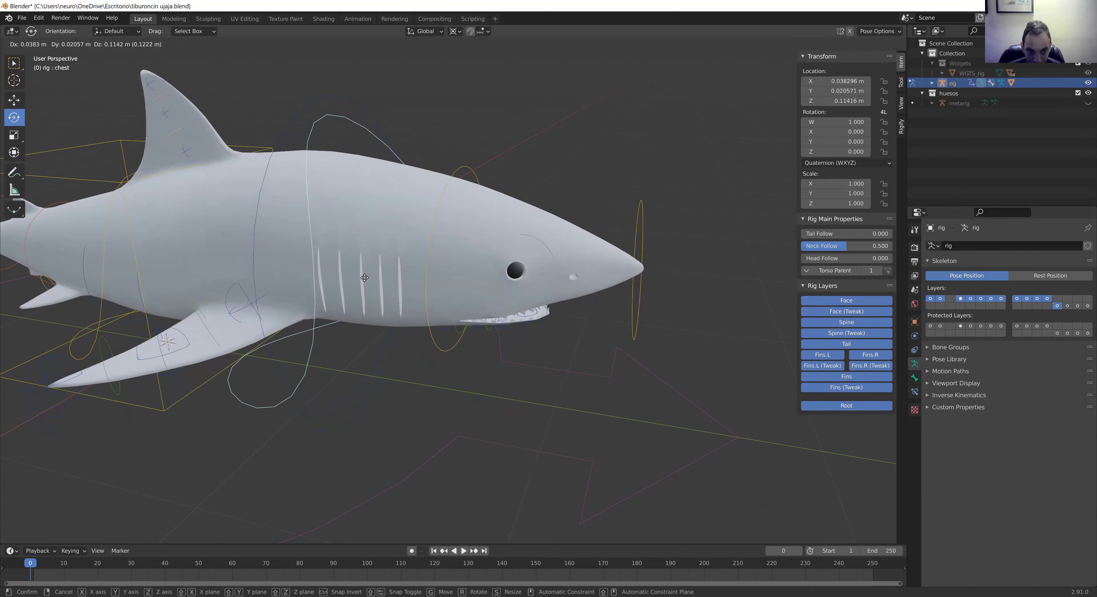
{"action": "key", "text": "Escape"}
{"action": "mouse_move", "coordinate": [335, 322]}
{"action": "middle_mouse_down"}
{"action": "mouse_move", "coordinate": [388, 366]}
{"action": "mouse_move", "coordinate": [110, 254]}
{"action": "middle_mouse_up"}
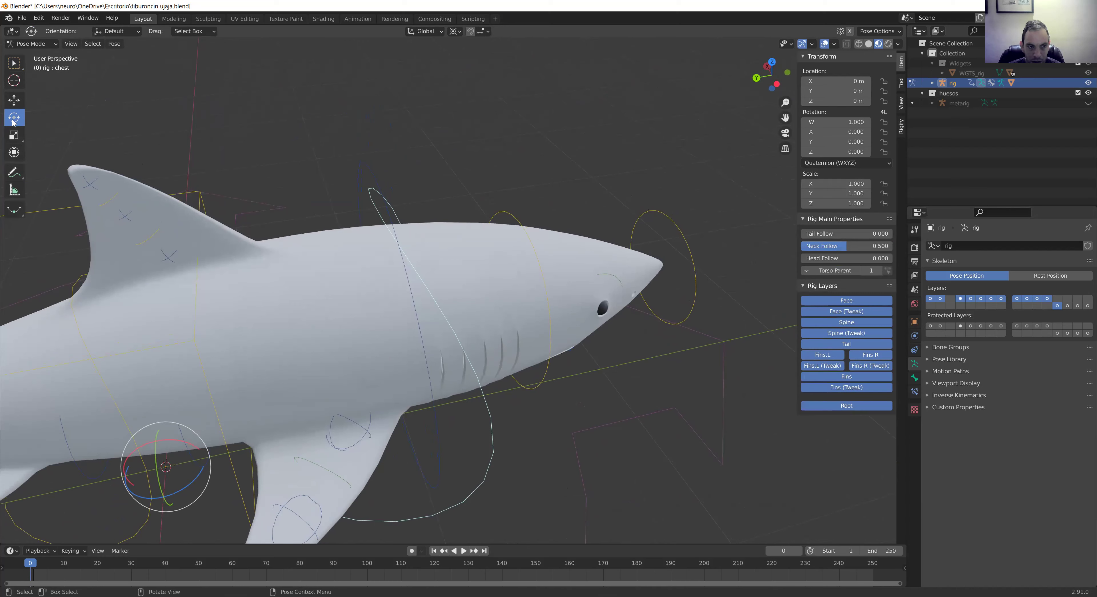
{"action": "middle_click_drag", "start_coordinate": [421, 351], "coordinate": [196, 441]}
{"action": "mouse_move", "coordinate": [184, 430]}
{"action": "left_mouse_down"}
{"action": "mouse_move", "coordinate": [178, 395]}
{"action": "mouse_move", "coordinate": [10, 359]}
{"action": "left_mouse_up"}
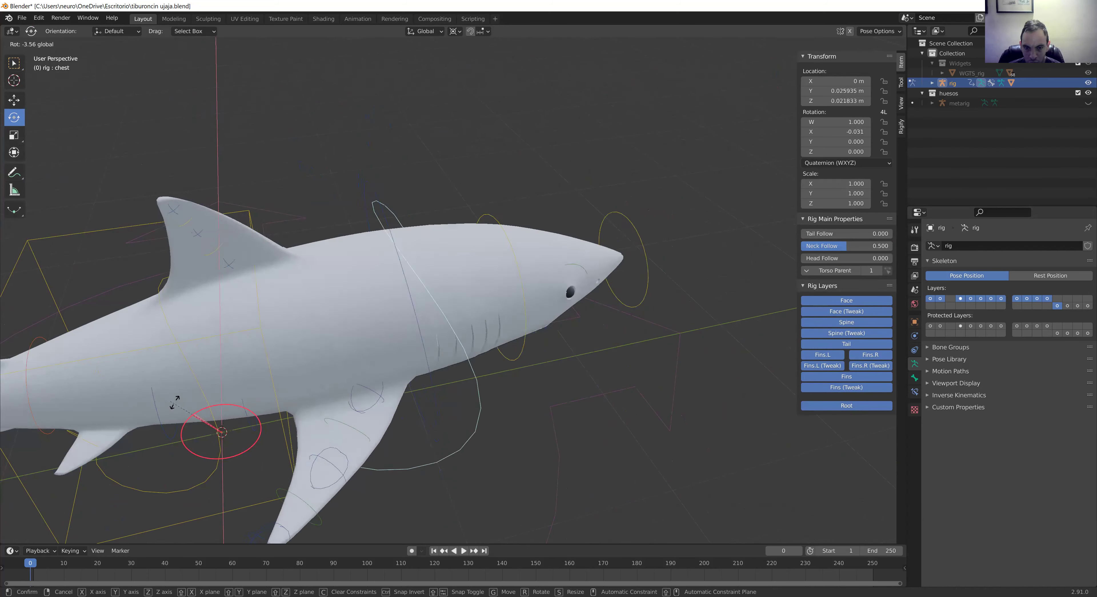
{"action": "right_click", "coordinate": [9, 359]}
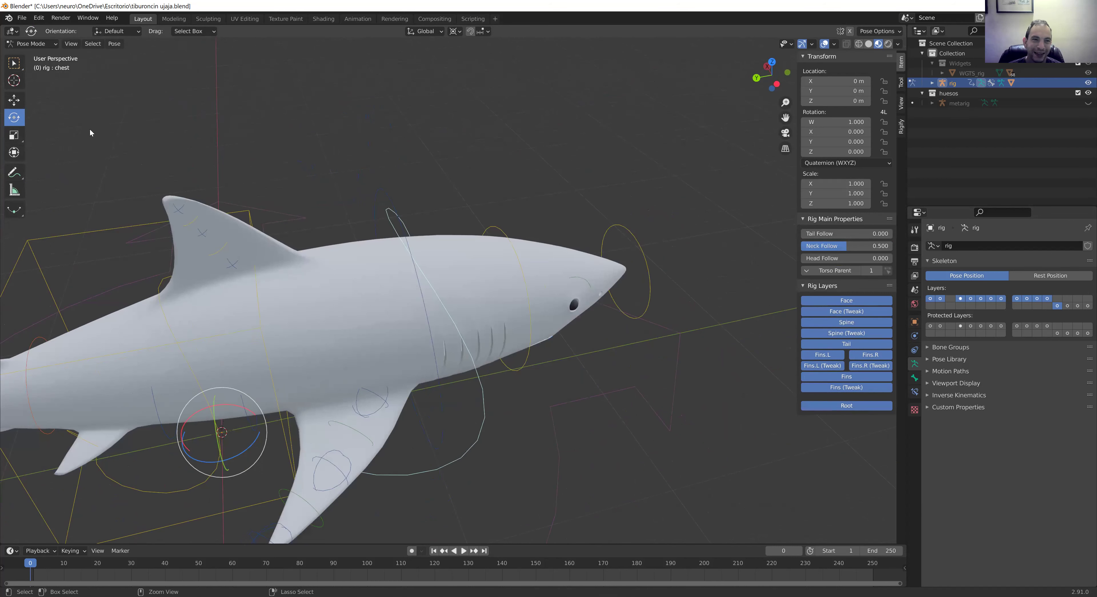
{"action": "left_click", "coordinate": [455, 31]}
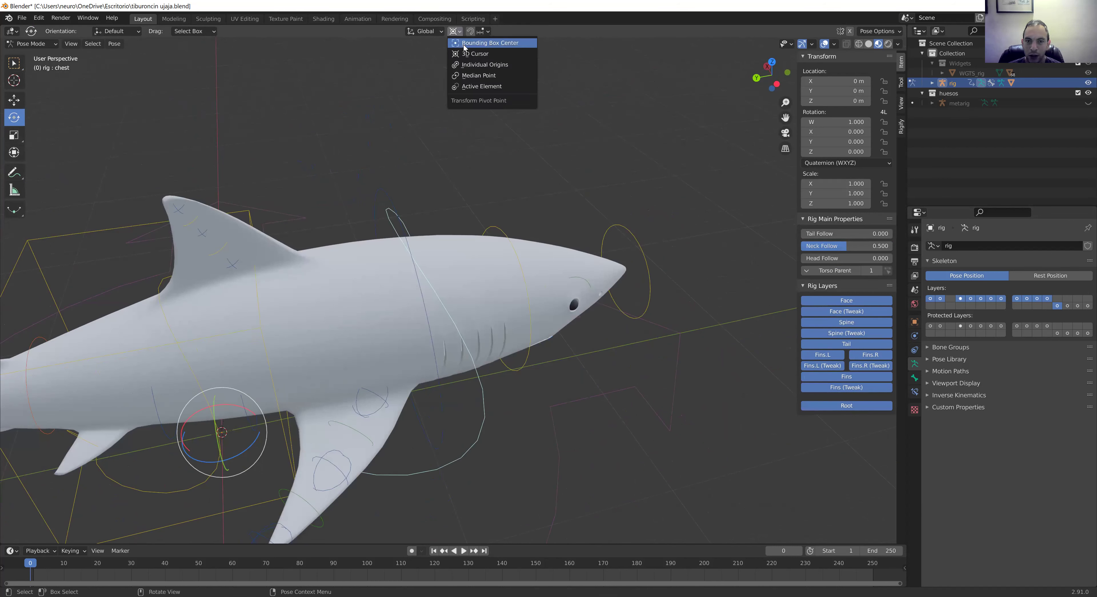
Step: Trial-rotate the chest control around the active pivot, then reset its rotation with Alt+R
{"action": "left_click", "coordinate": [476, 87]}
{"action": "mouse_move", "coordinate": [284, 321]}
{"action": "left_mouse_down"}
{"action": "mouse_move", "coordinate": [199, 301]}
{"action": "mouse_move", "coordinate": [213, 294]}
{"action": "left_mouse_up"}
{"action": "key", "text": "alt+r"}
Step: Orbit around the shark and make the timeline area taller
{"action": "middle_click_drag", "start_coordinate": [243, 271], "coordinate": [225, 247]}
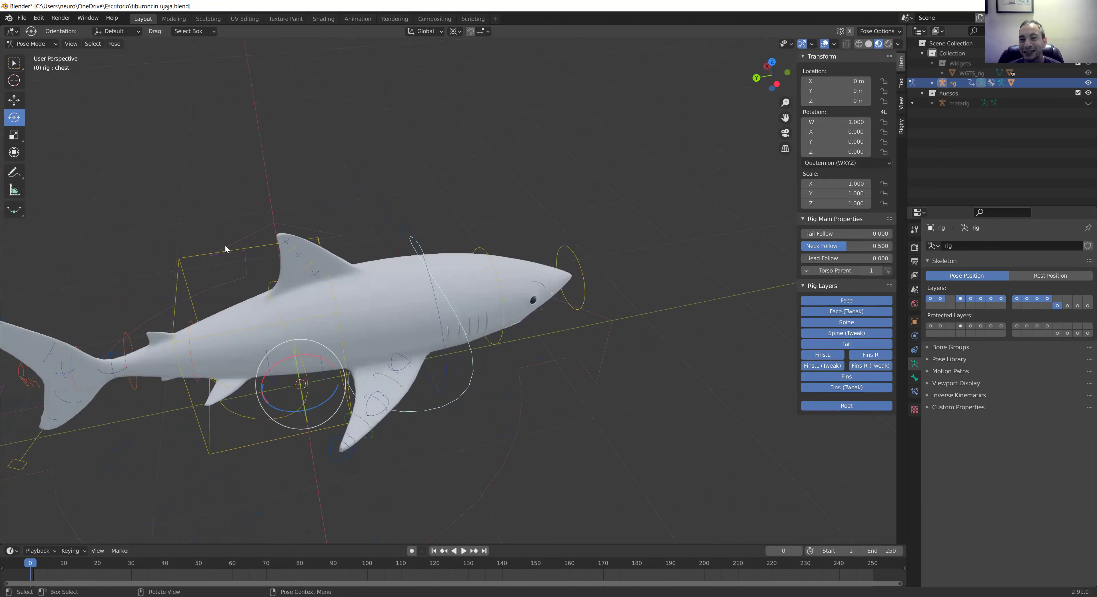
{"action": "middle_click_drag", "start_coordinate": [291, 299], "coordinate": [229, 289]}
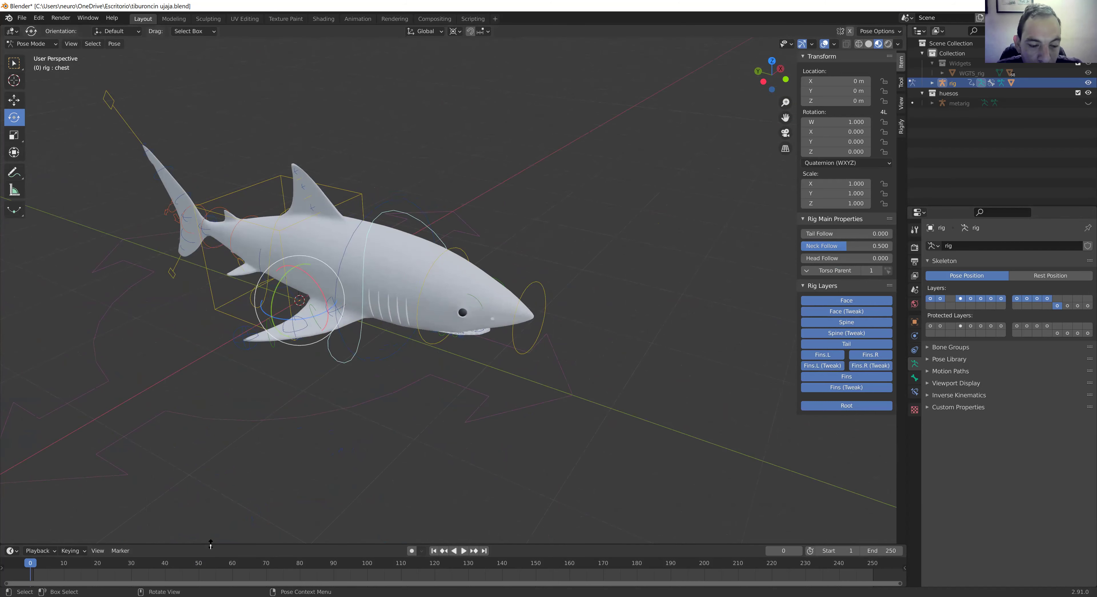
{"action": "left_click_drag", "start_coordinate": [210, 545], "coordinate": [238, 403]}
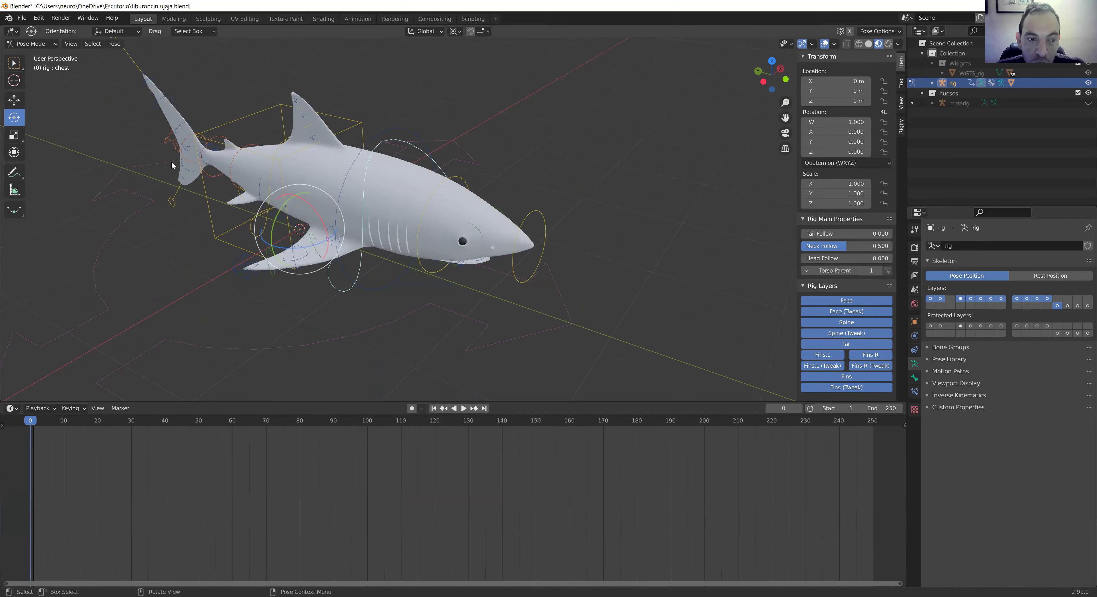
{"action": "middle_click_drag", "start_coordinate": [172, 165], "coordinate": [134, 173]}
Step: Key tweak_spine's Location, Rotation & Scale at frame 0, then move the playhead to frame 10
{"action": "left_click", "coordinate": [115, 161]}
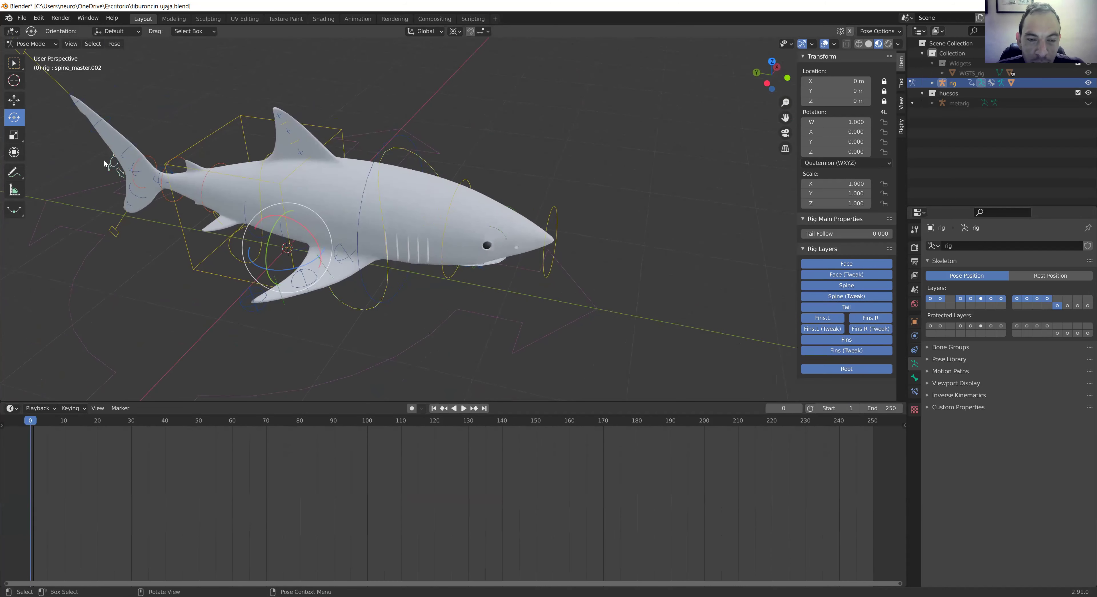
{"action": "mouse_move", "coordinate": [139, 220]}
{"action": "middle_mouse_down"}
{"action": "mouse_move", "coordinate": [147, 197]}
{"action": "mouse_move", "coordinate": [262, 169]}
{"action": "middle_mouse_up"}
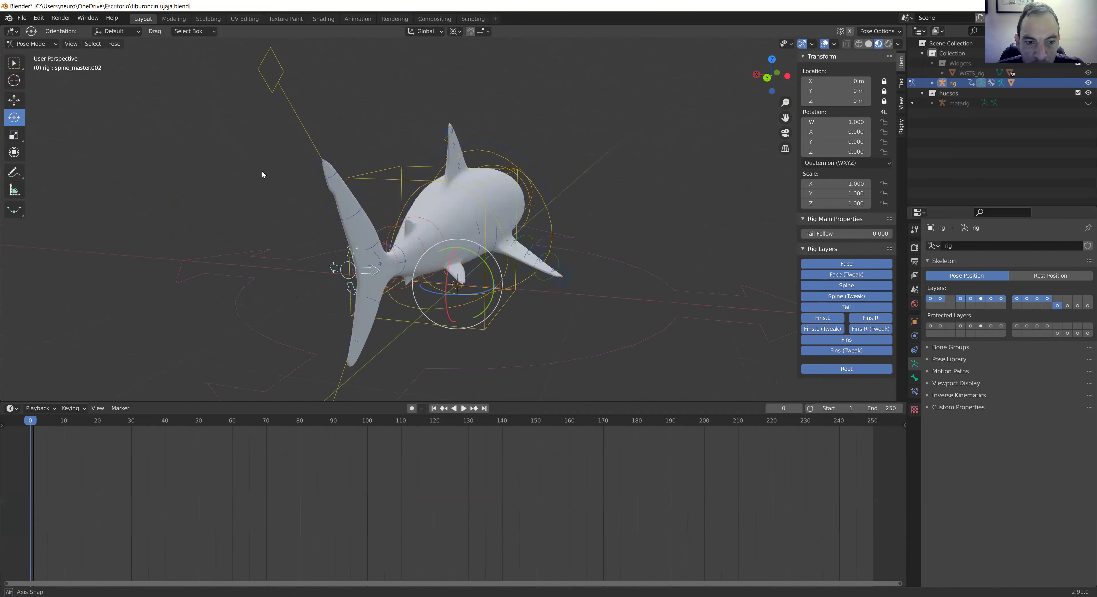
{"action": "left_click", "coordinate": [375, 262]}
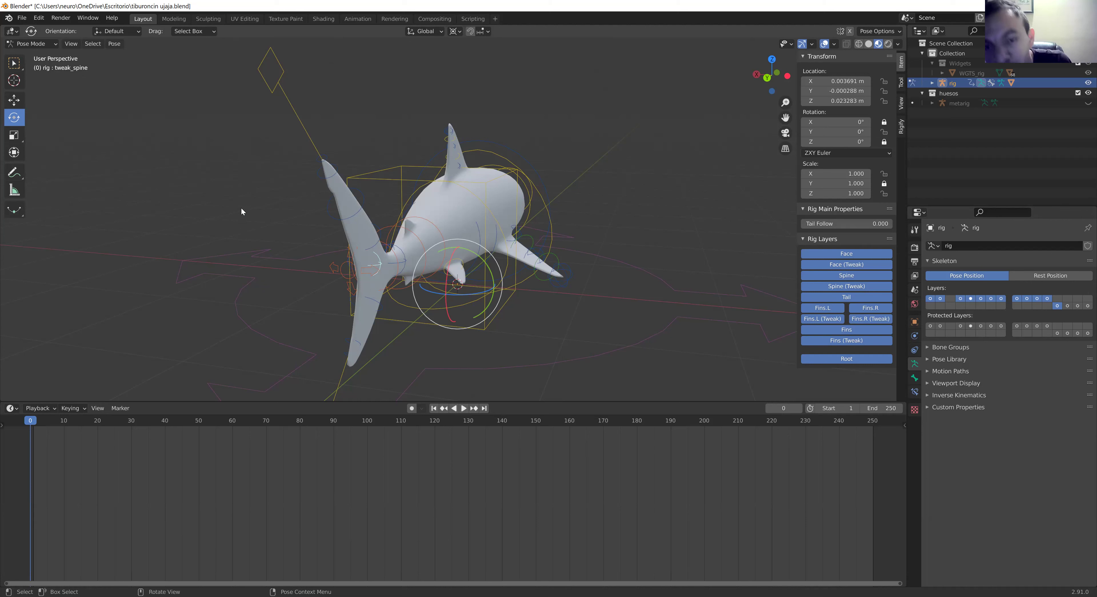
{"action": "key", "text": "i"}
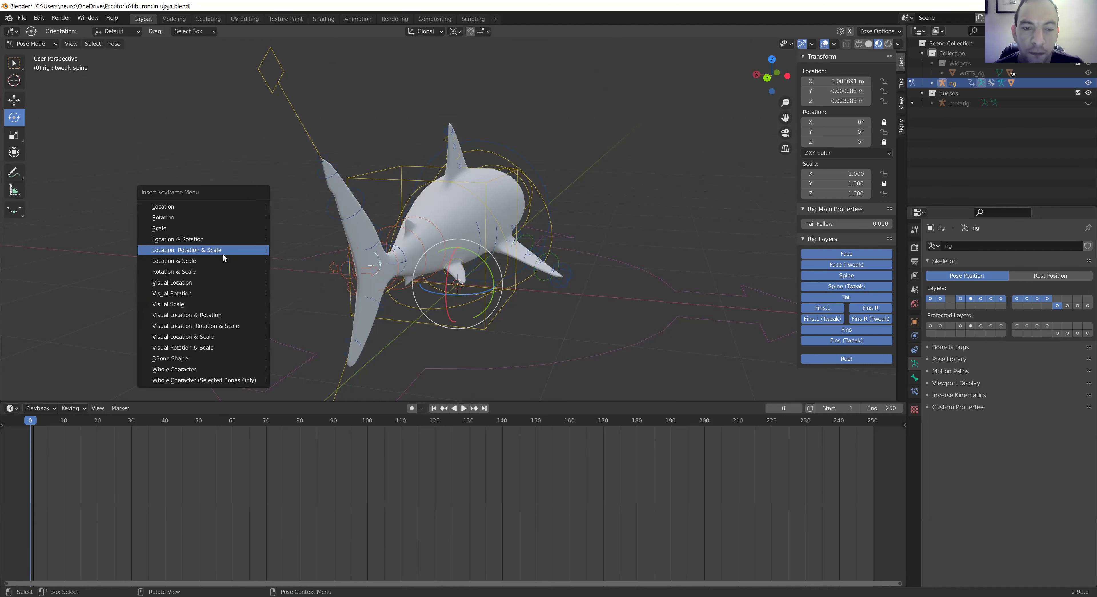
{"action": "left_click", "coordinate": [223, 256]}
{"action": "left_click_drag", "start_coordinate": [31, 422], "coordinate": [64, 422]}
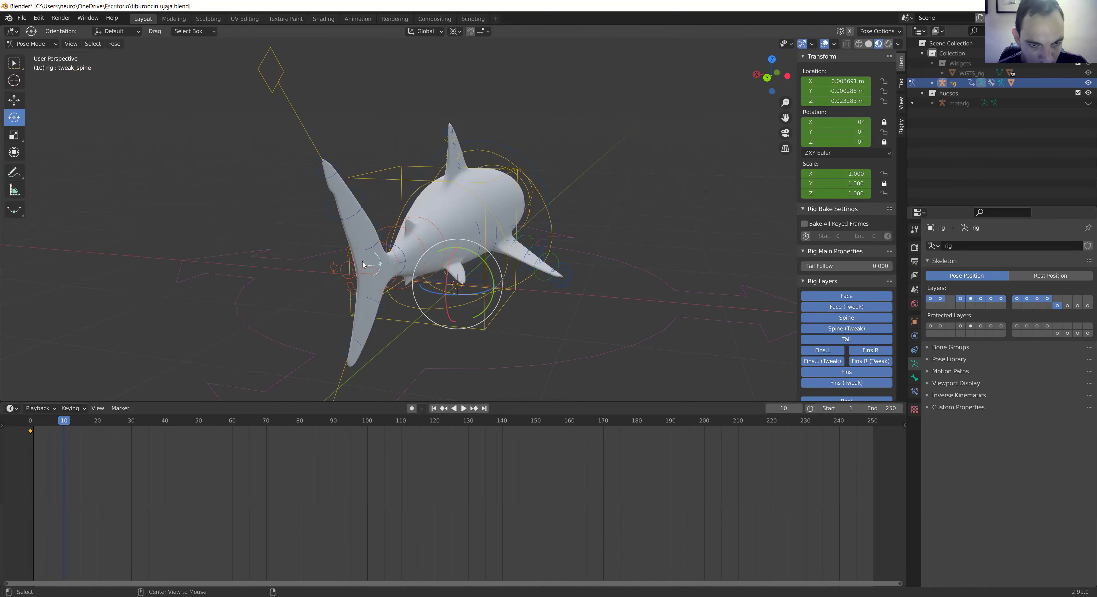
Step: From the back view, bend the tail to one side and key it at frame 10
{"action": "mouse_move", "coordinate": [382, 262]}
{"action": "middle_mouse_down", "text": "alt"}
{"action": "mouse_move", "coordinate": [457, 252]}
{"action": "mouse_move", "coordinate": [362, 279]}
{"action": "mouse_move", "coordinate": [379, 234]}
{"action": "middle_mouse_up", "text": "alt"}
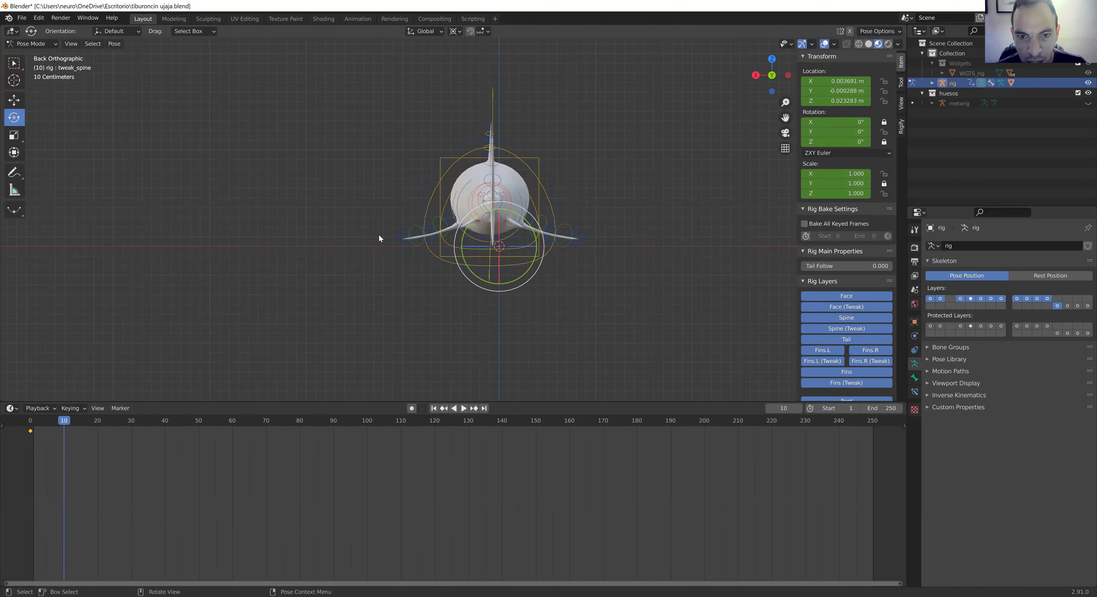
{"action": "key", "text": "g"}
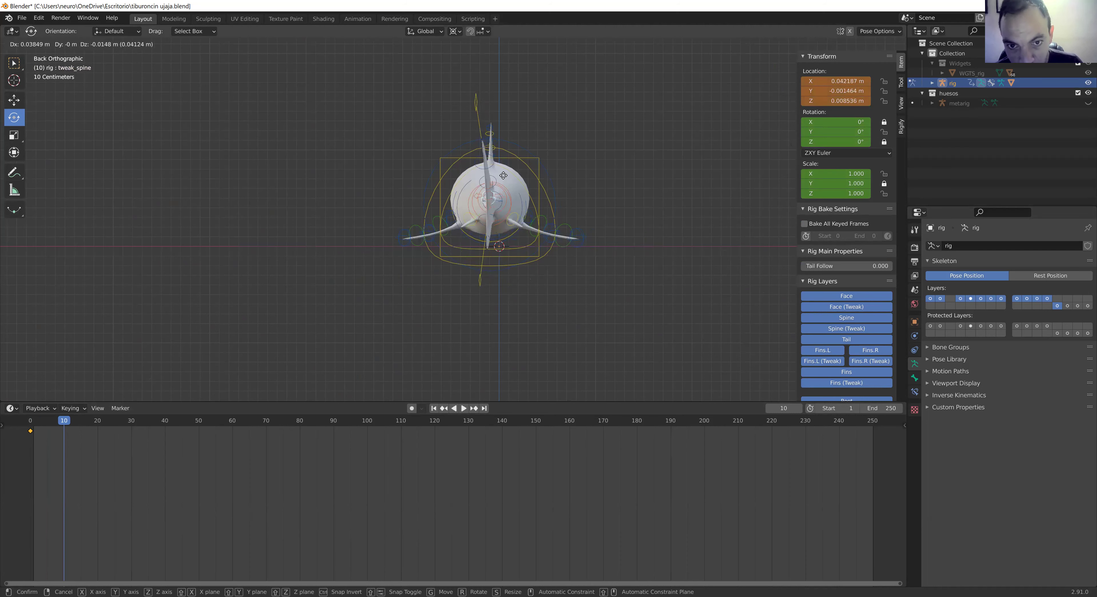
{"action": "left_click", "coordinate": [480, 173]}
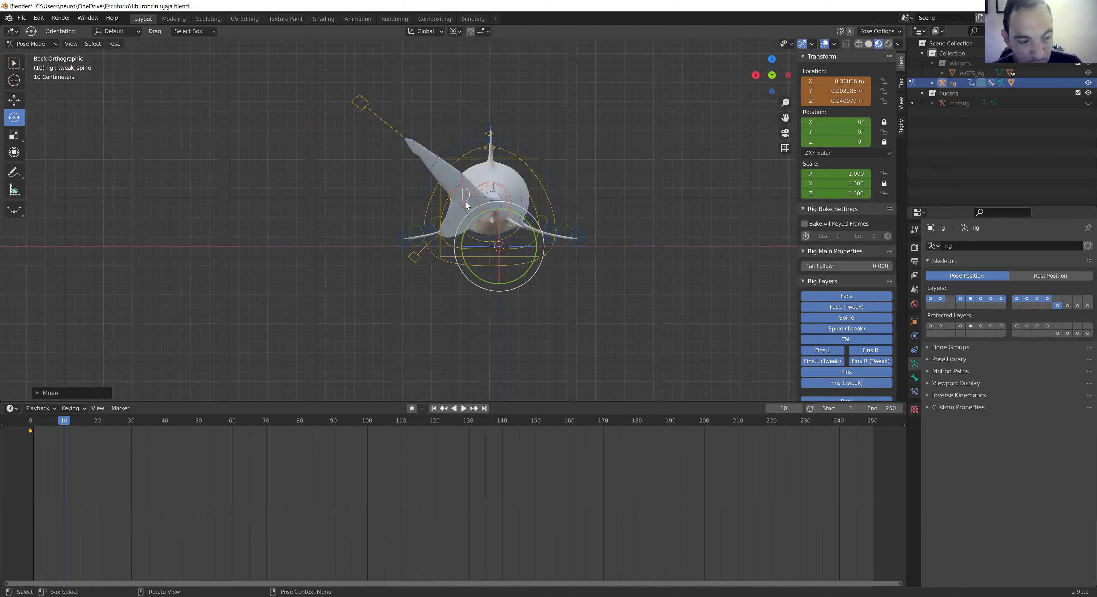
{"action": "key", "text": "i"}
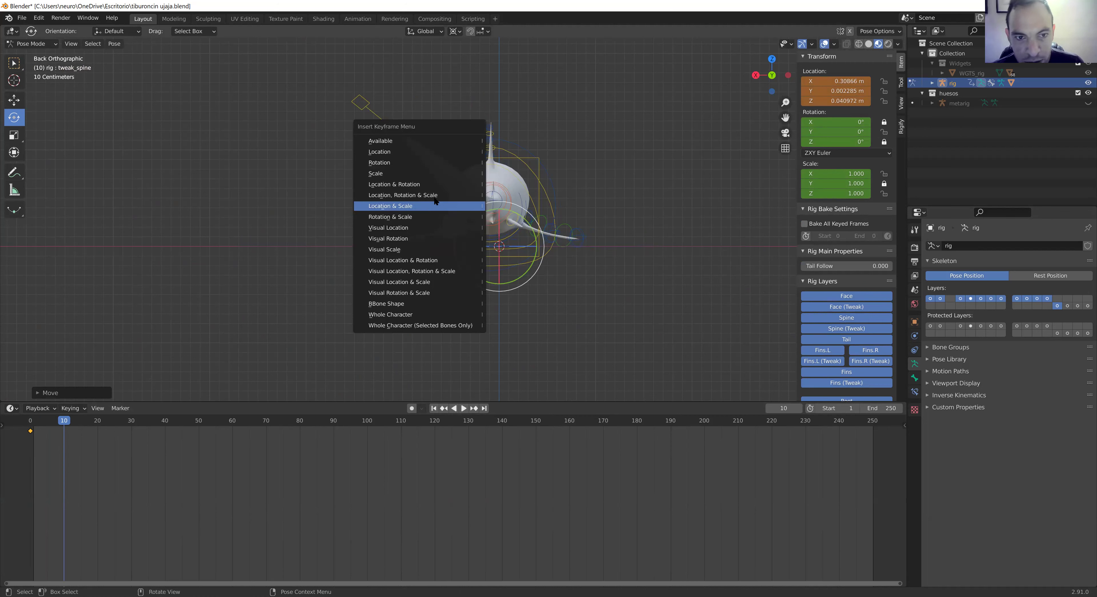
{"action": "left_click", "coordinate": [435, 196]}
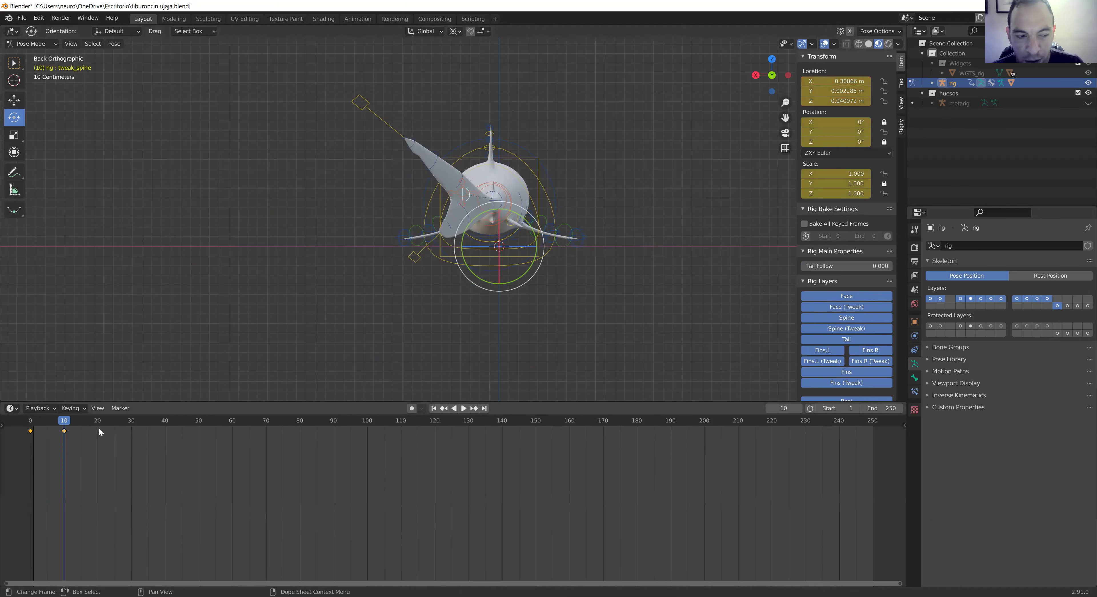
{"action": "key", "text": "space"}
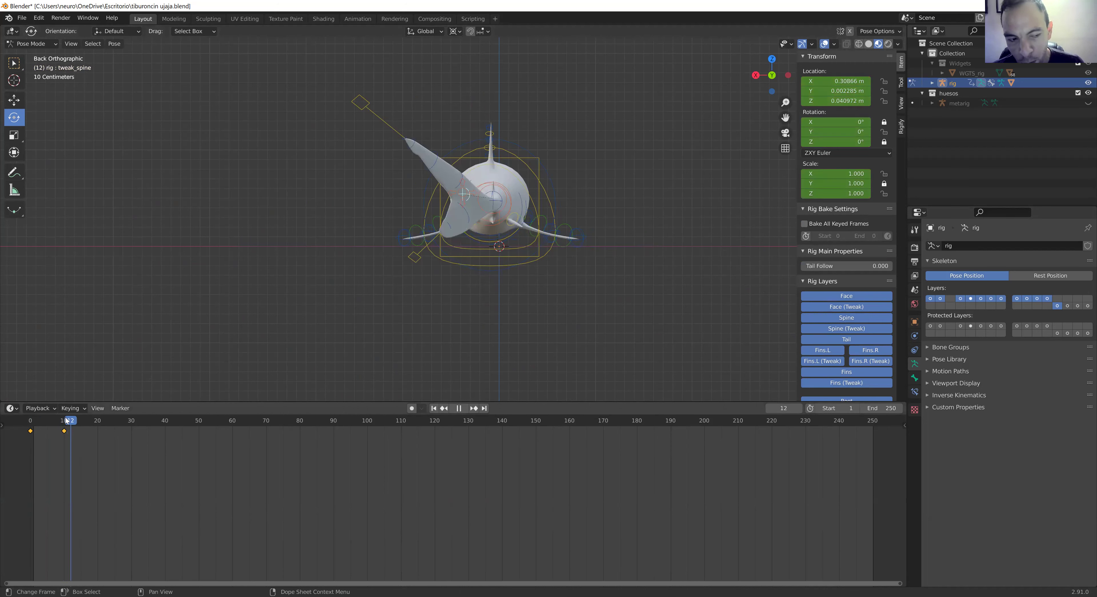
{"action": "key", "text": "space"}
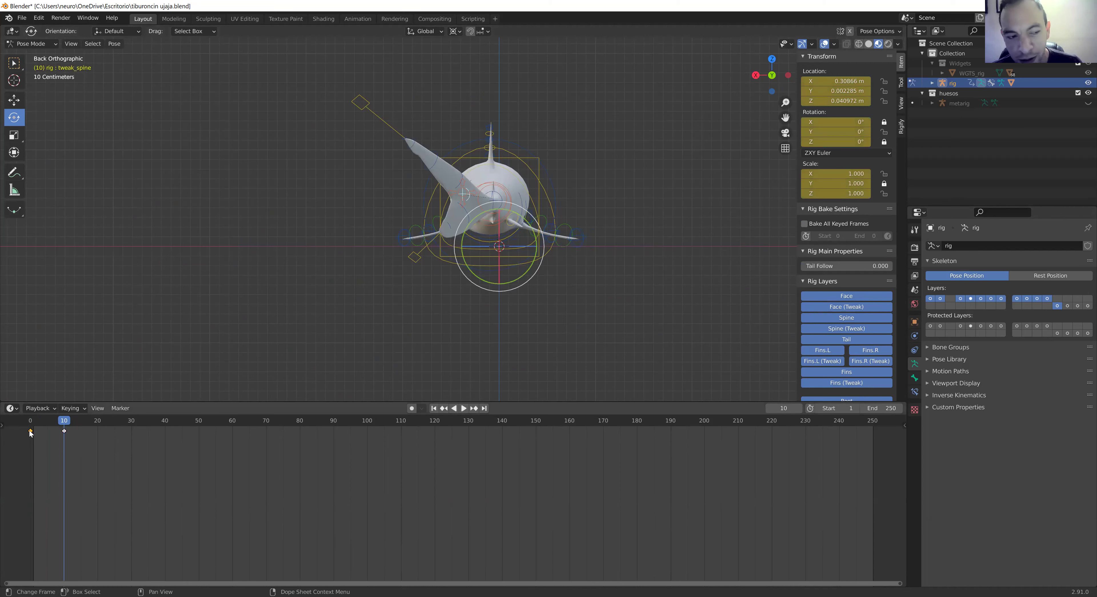
Step: Paste the straight frame-0 tail pose as a key at frame 20
{"action": "left_click", "coordinate": [30, 431]}
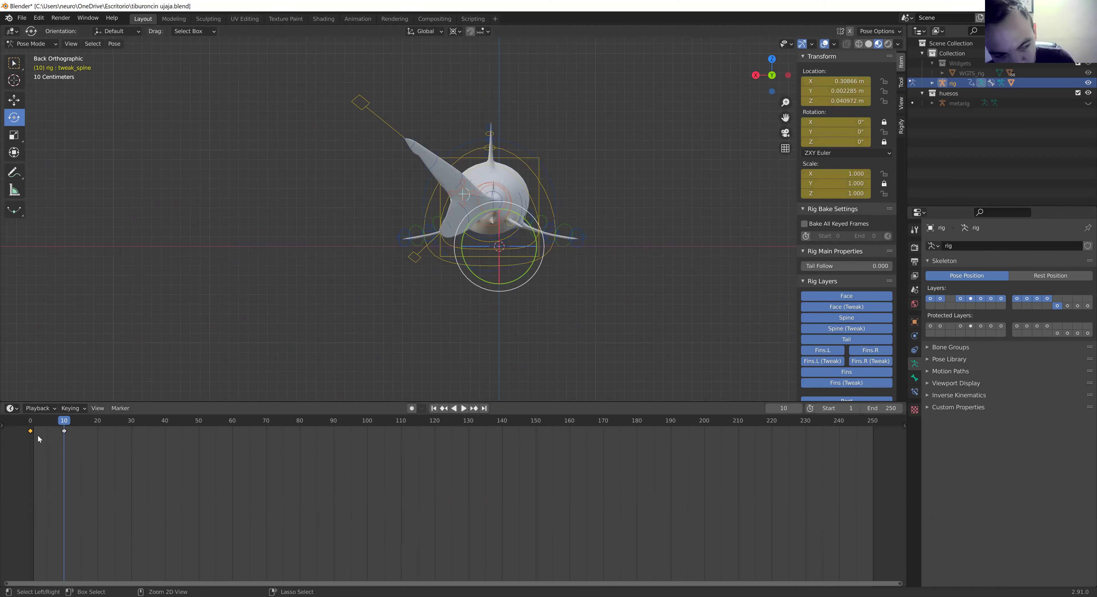
{"action": "left_click_drag", "start_coordinate": [81, 421], "coordinate": [97, 422]}
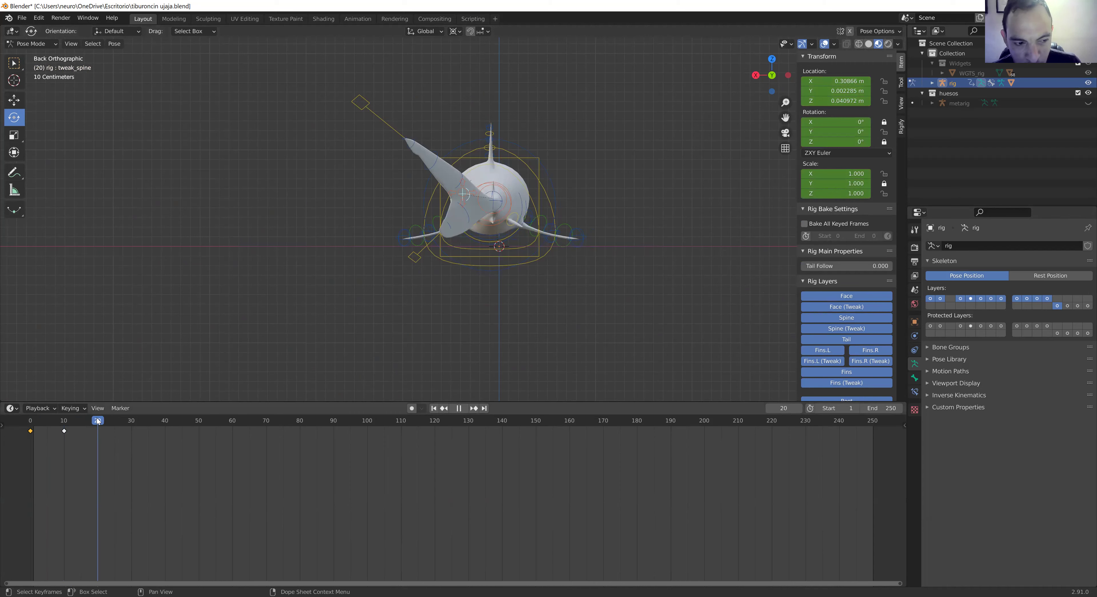
{"action": "key", "text": "ctrl+v"}
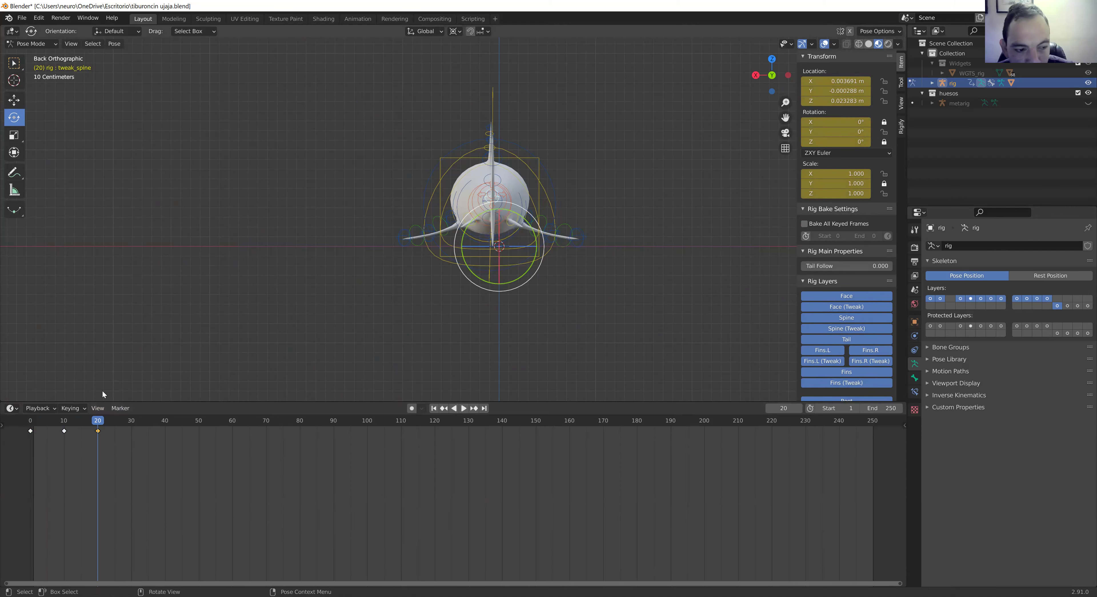
Step: Bend the tail the opposite way, key it at frame 30, and replay the swing
{"action": "left_click_drag", "start_coordinate": [102, 423], "coordinate": [132, 424]}
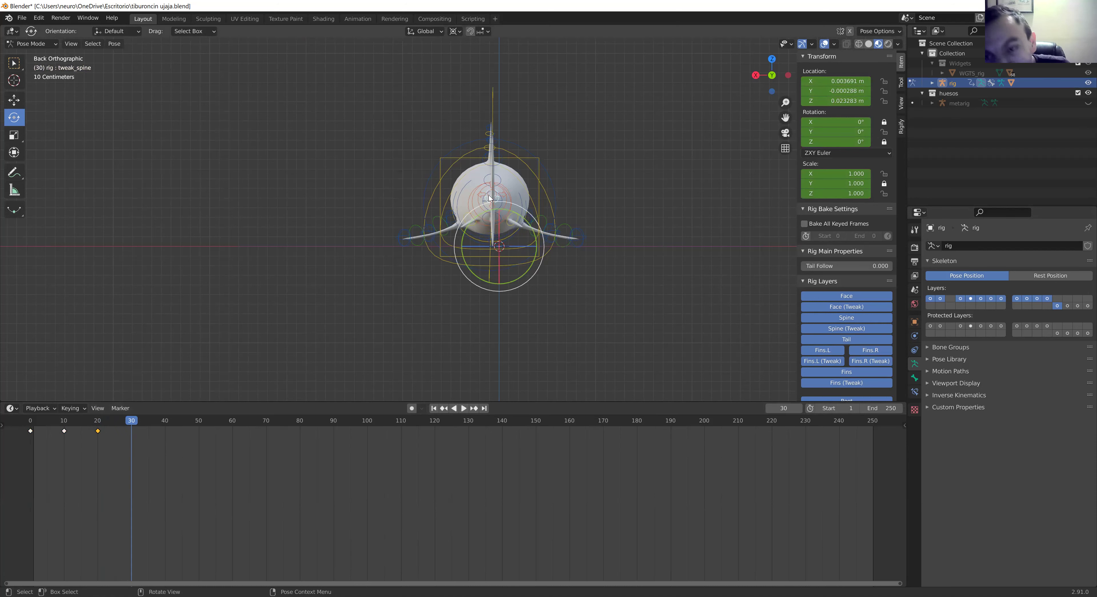
{"action": "key", "text": "g"}
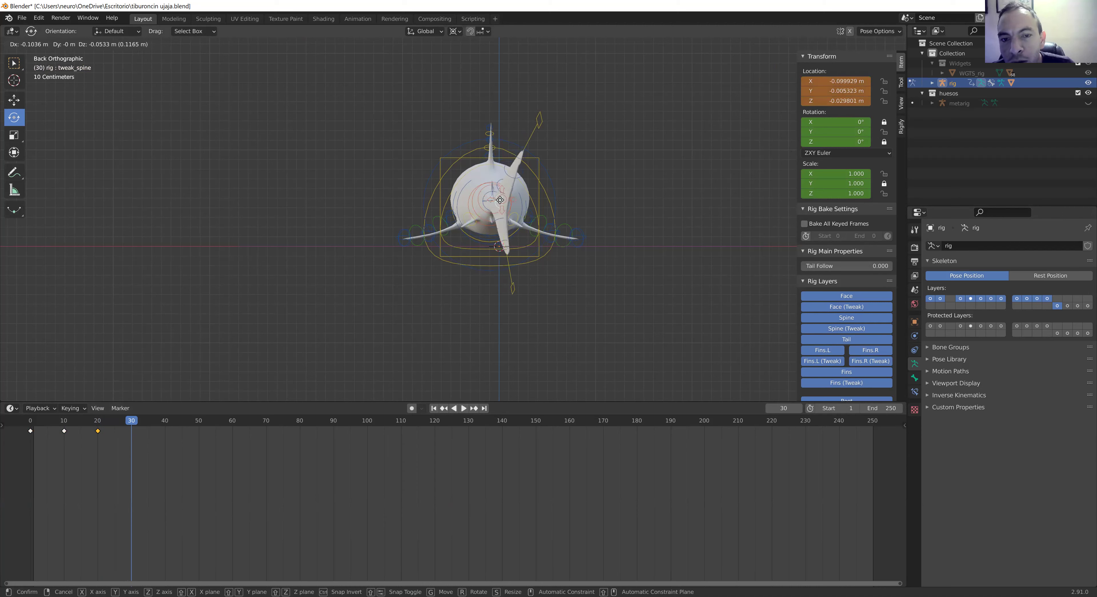
{"action": "left_click", "coordinate": [511, 195]}
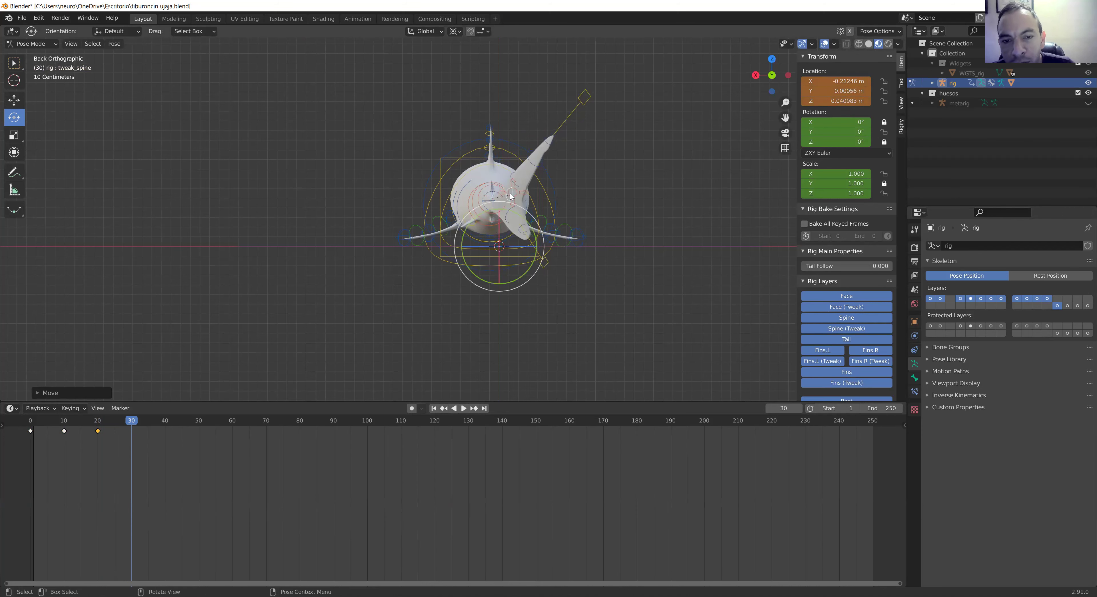
{"action": "key", "text": "i"}
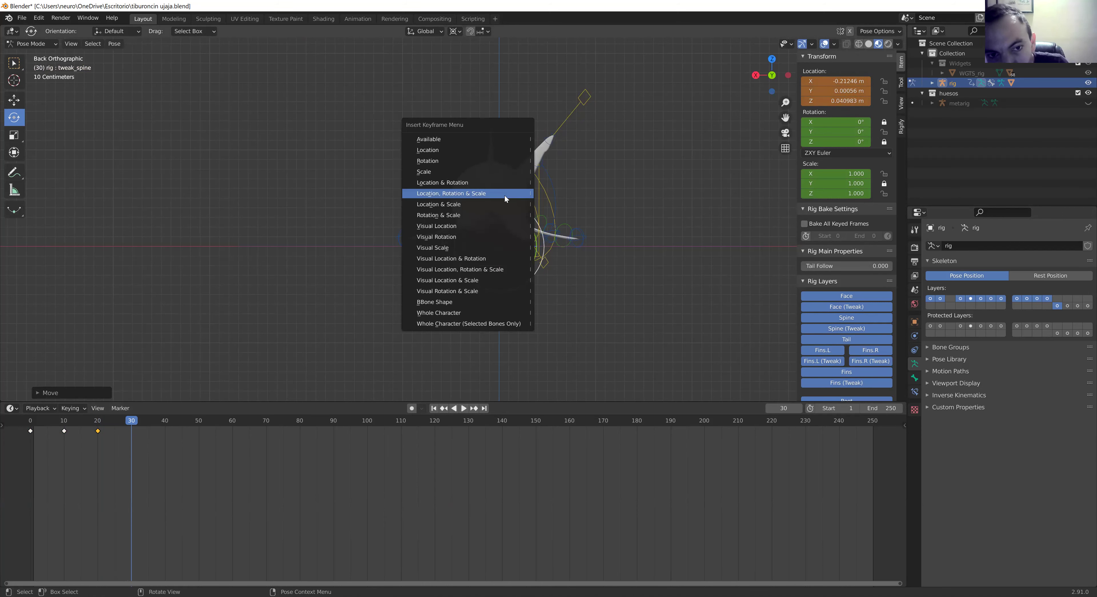
{"action": "left_click", "coordinate": [505, 195]}
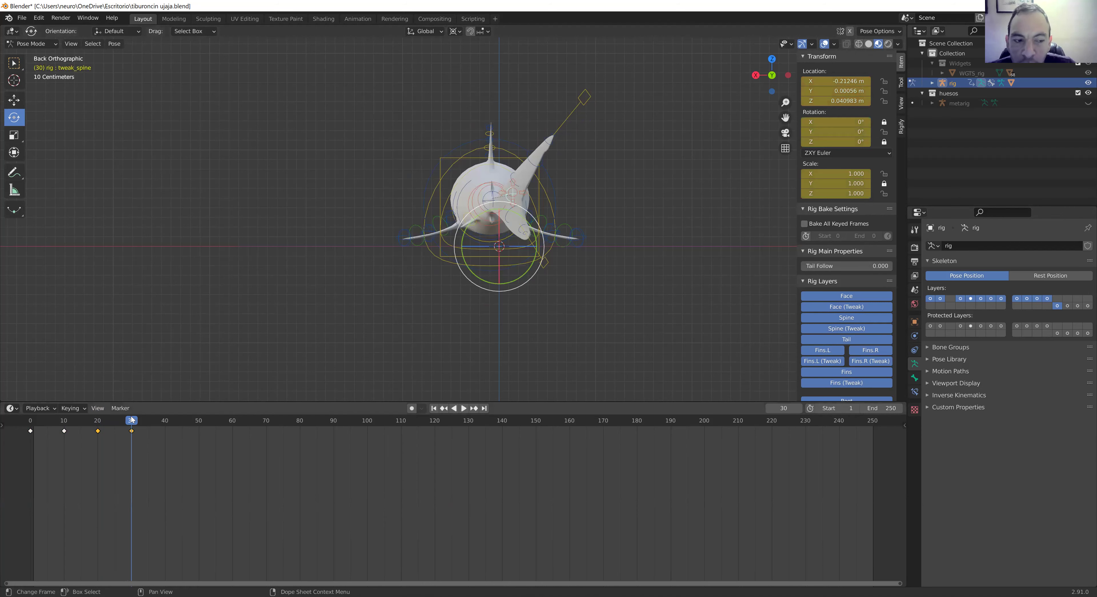
{"action": "left_click_drag", "start_coordinate": [131, 423], "coordinate": [67, 426]}
{"action": "key", "text": "space"}
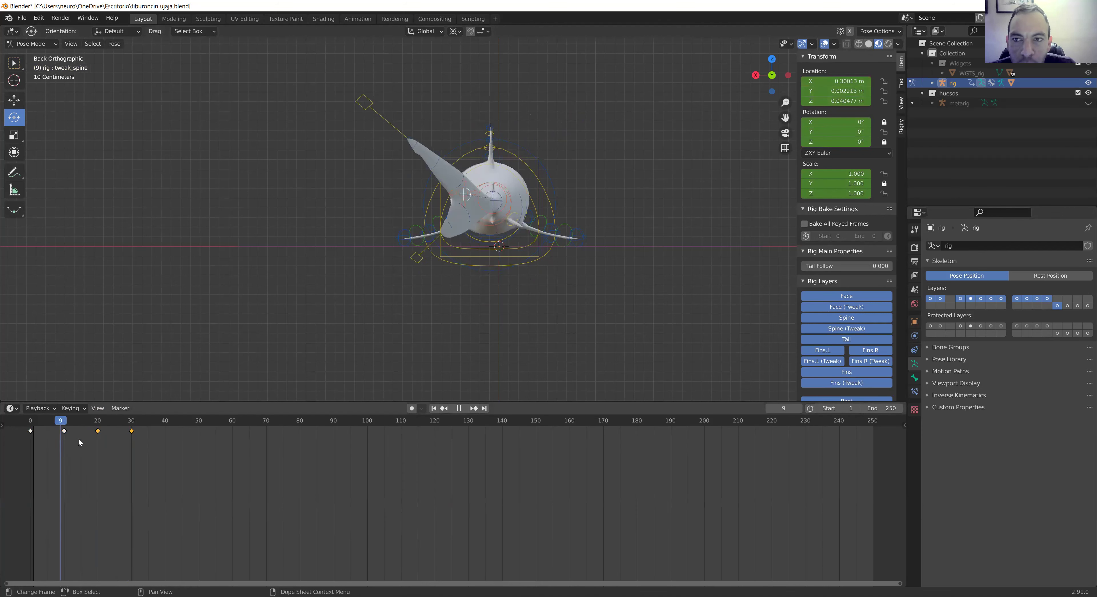
Step: Scrub frames 16–29, box-select the four tail keys, and stop playback at frame 60
{"action": "key", "text": "space"}
{"action": "left_click", "coordinate": [85, 448]}
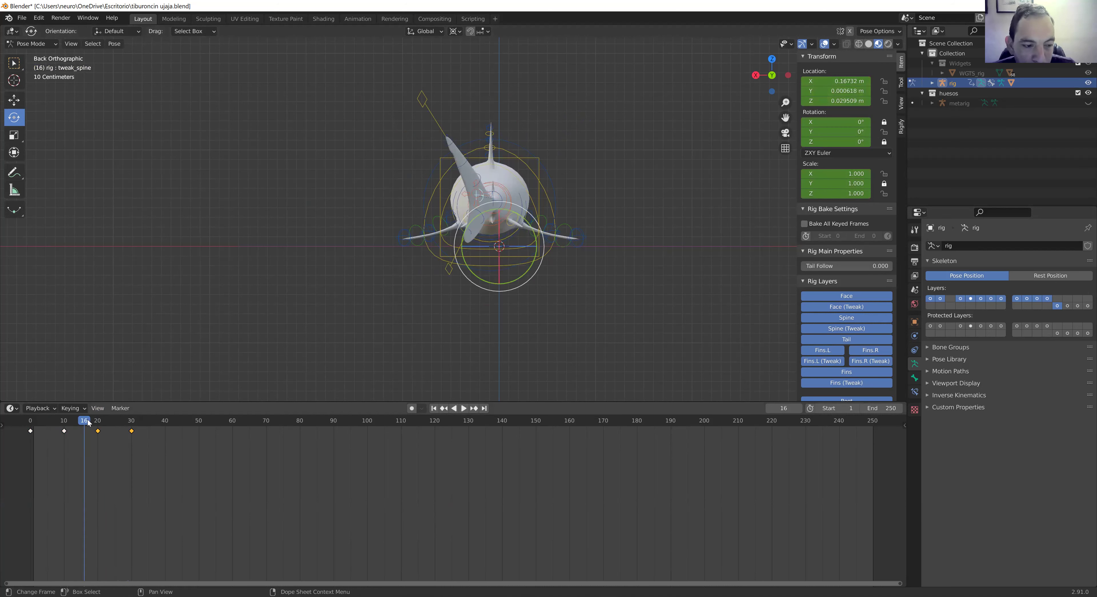
{"action": "left_click_drag", "start_coordinate": [88, 423], "coordinate": [129, 432]}
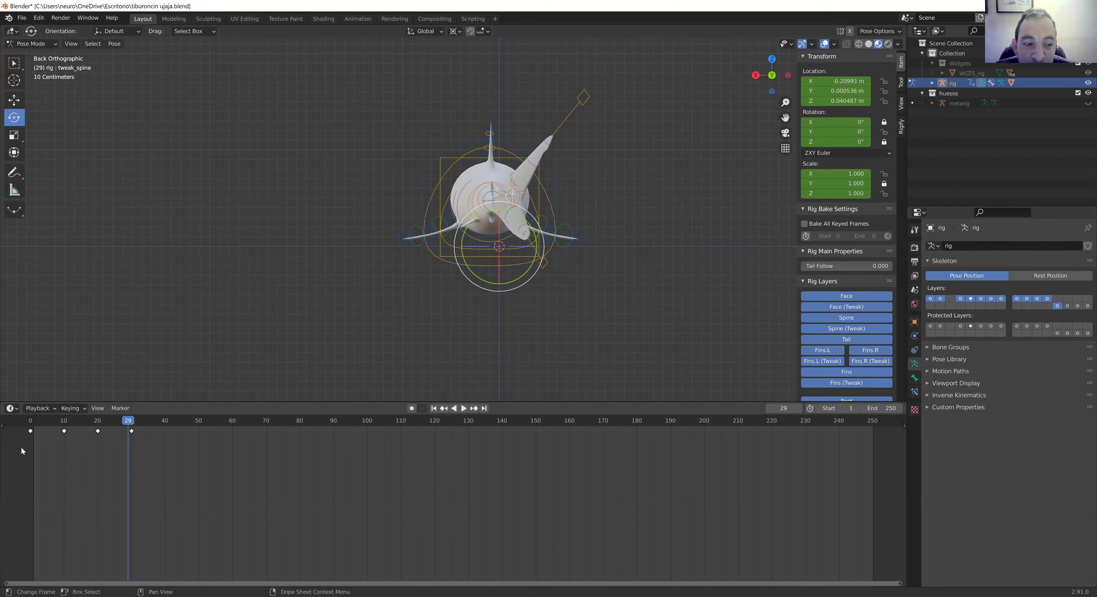
{"action": "left_click_drag", "start_coordinate": [18, 438], "coordinate": [158, 426]}
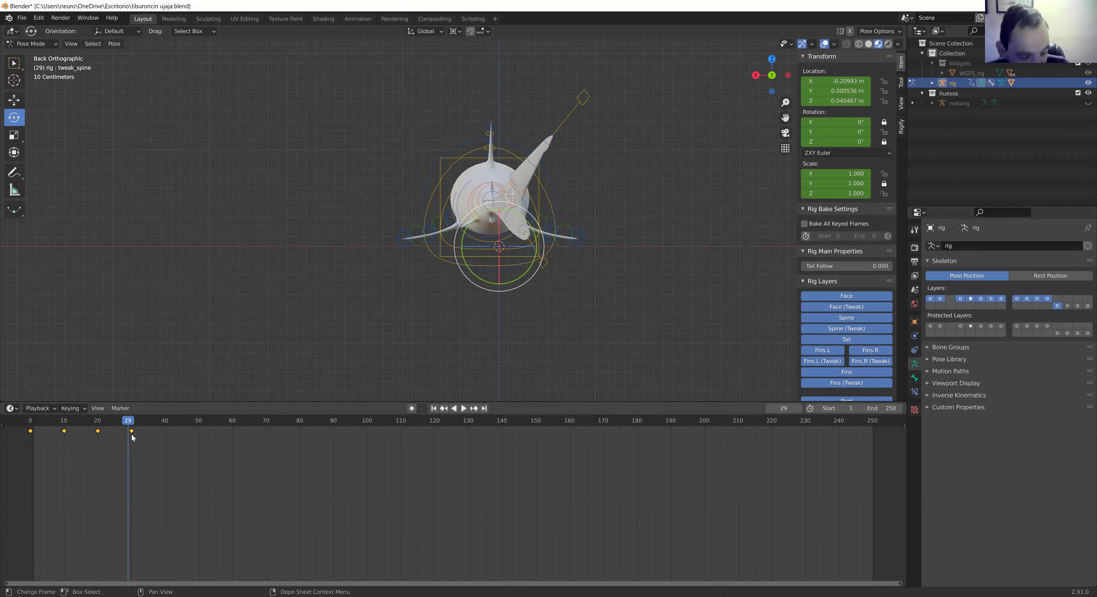
{"action": "key", "text": "space"}
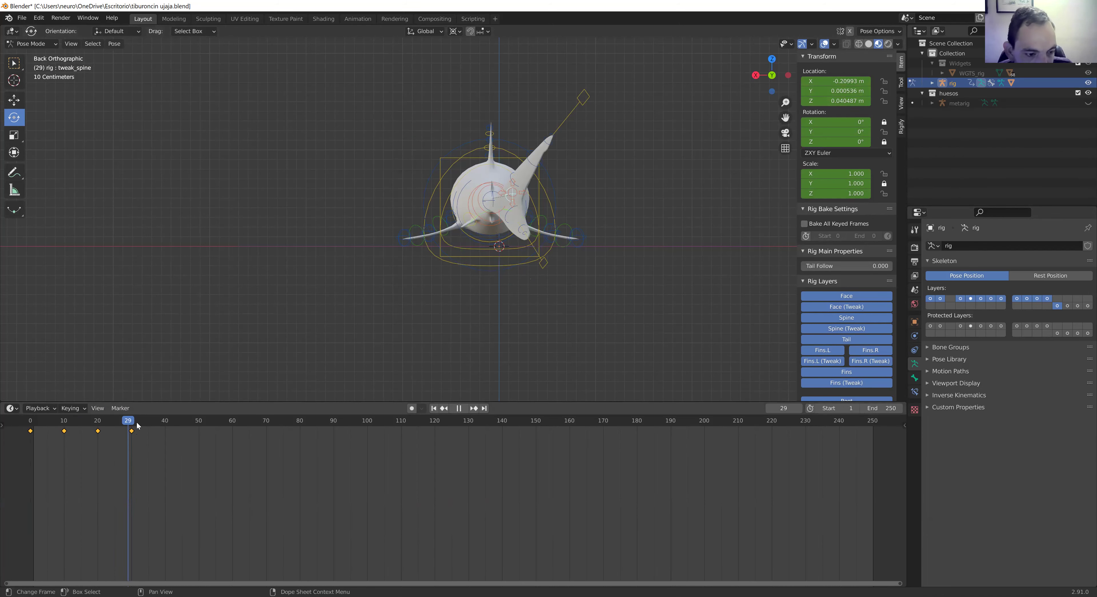
{"action": "left_click_drag", "start_coordinate": [132, 426], "coordinate": [234, 421]}
{"action": "key", "text": "space"}
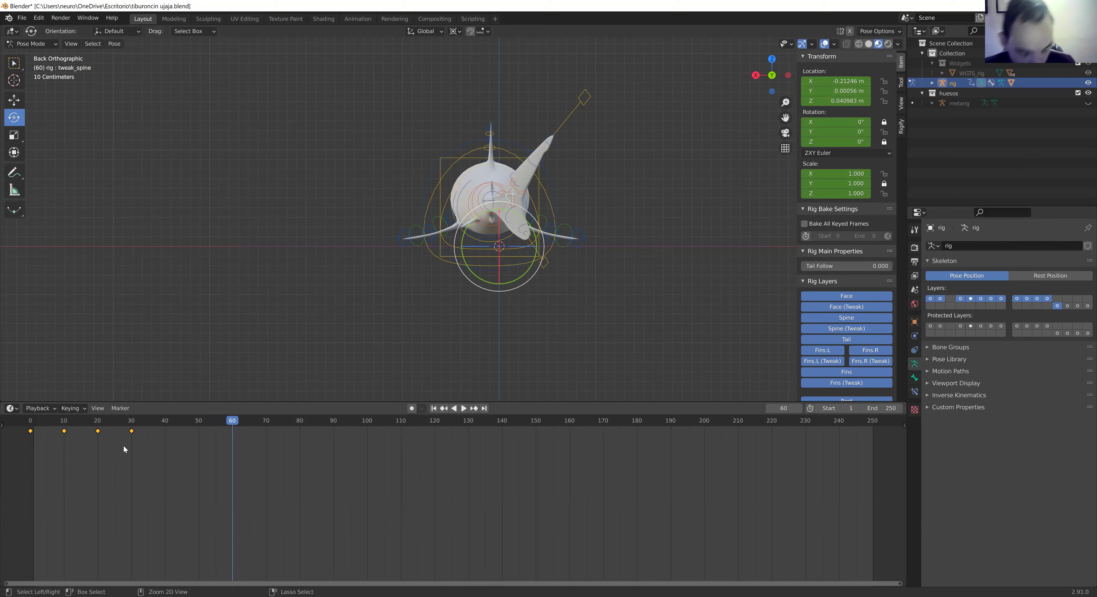
Step: Copy the swing keys from frames 0–30, paste them, and shift them to frames 40–70
{"action": "key", "text": "ctrl+z"}
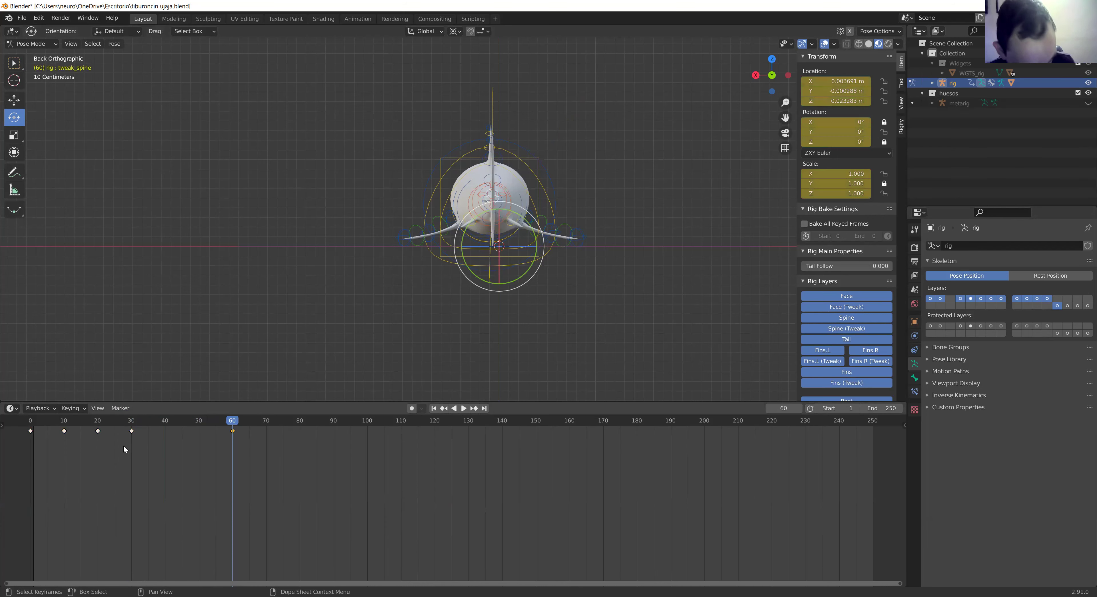
{"action": "key", "text": "ctrl+z"}
{"action": "key", "text": "b"}
{"action": "left_click_drag", "start_coordinate": [60, 440], "coordinate": [141, 426]}
{"action": "key", "text": "ctrl+c"}
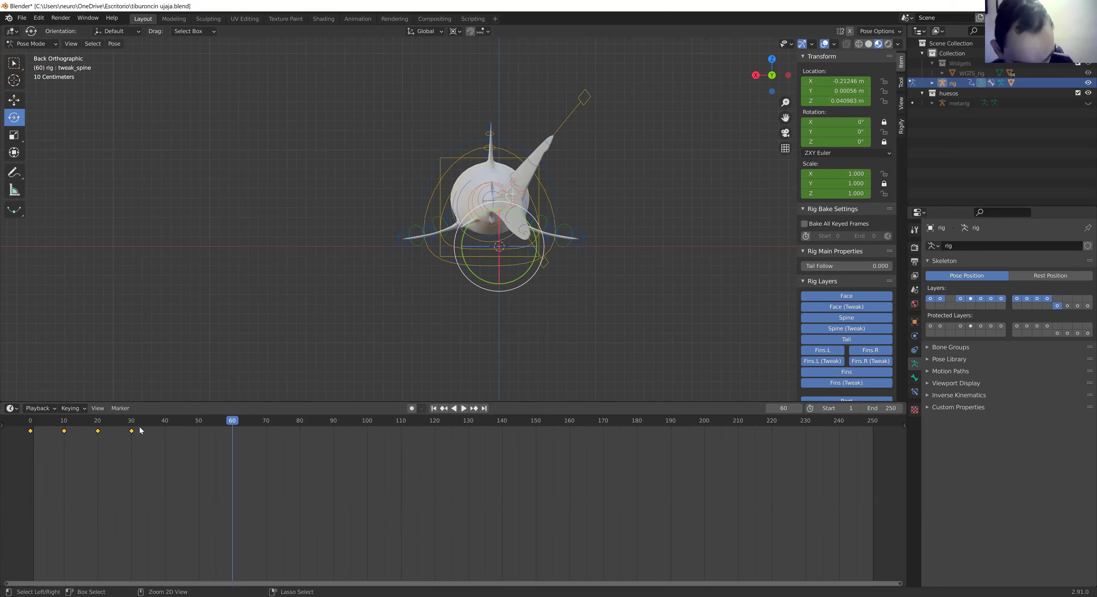
{"action": "key", "text": "ctrl+v"}
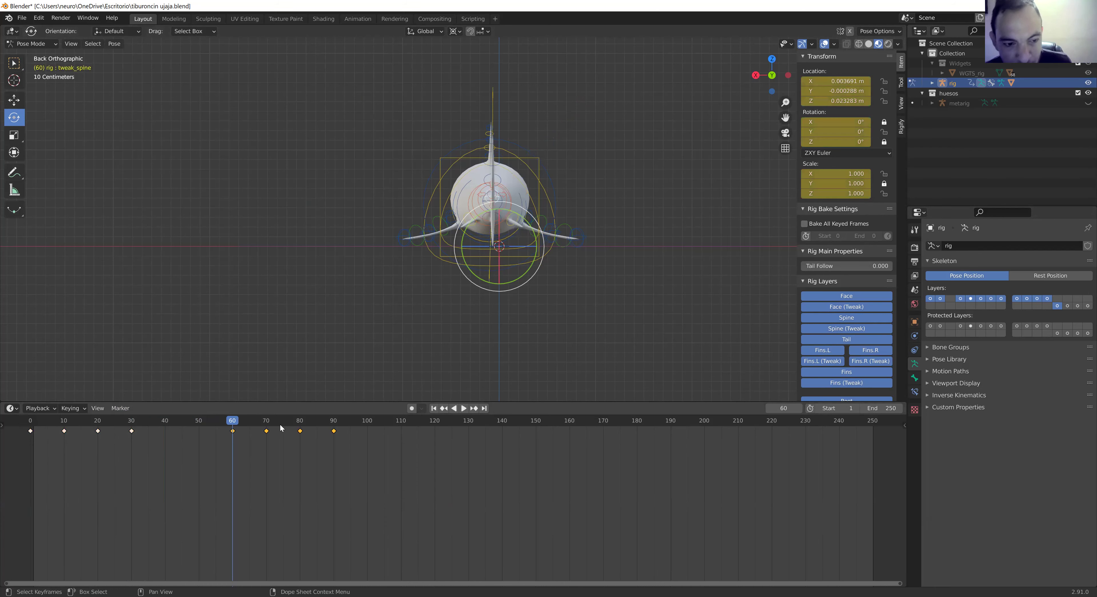
{"action": "key", "text": "g"}
{"action": "left_click", "coordinate": [198, 451]}
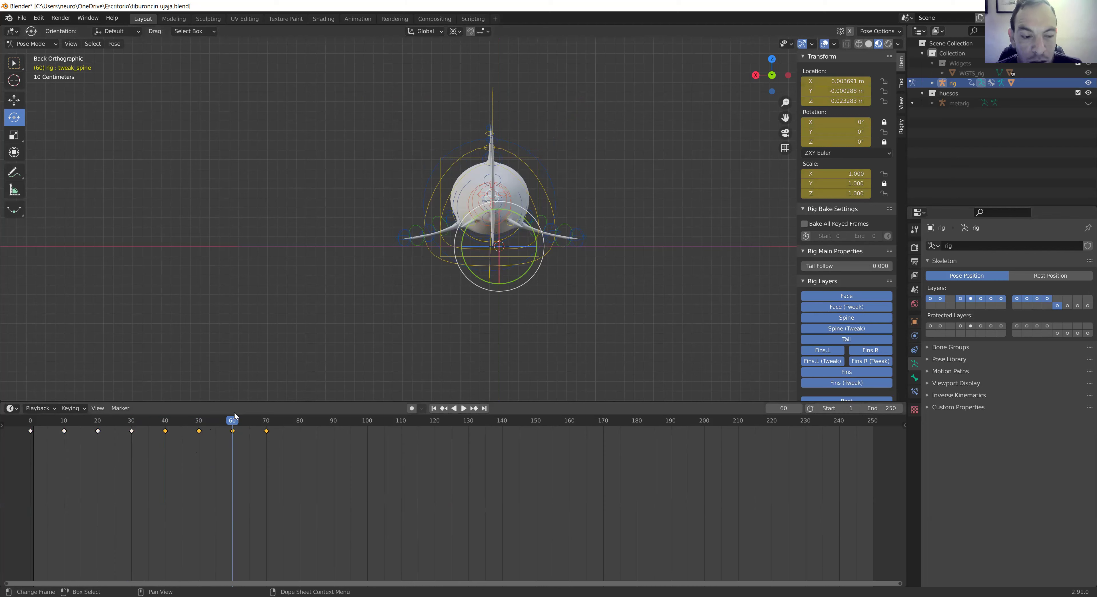
Step: Preview the lengthened swing, select all keyframes, and stop at frame 150
{"action": "key", "text": "space"}
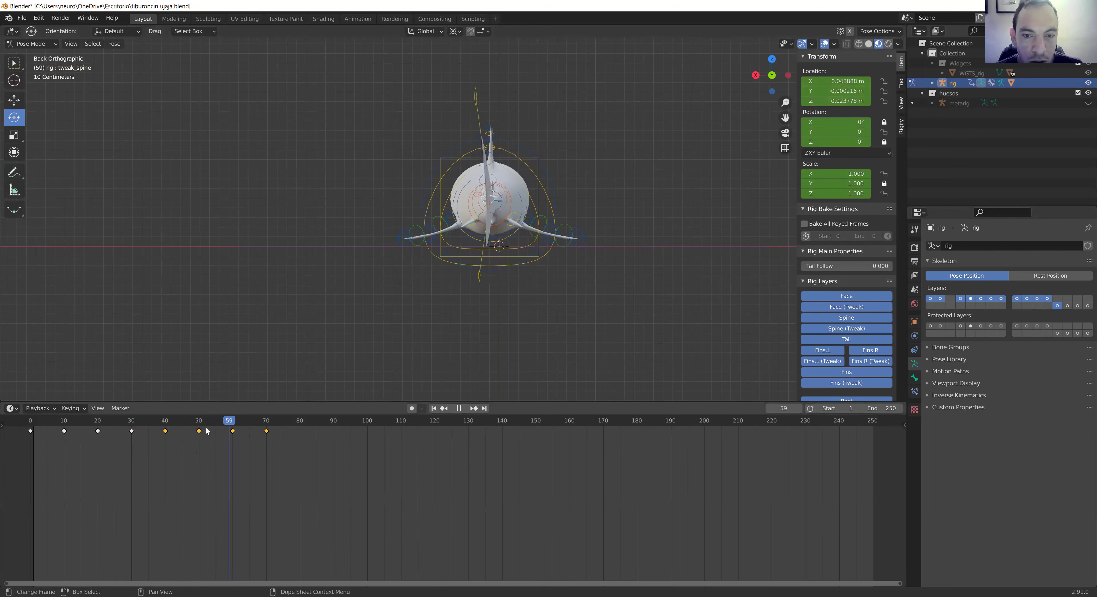
{"action": "key", "text": "space"}
{"action": "left_click", "coordinate": [267, 430]}
{"action": "left_click_drag", "start_coordinate": [289, 430], "coordinate": [14, 444]}
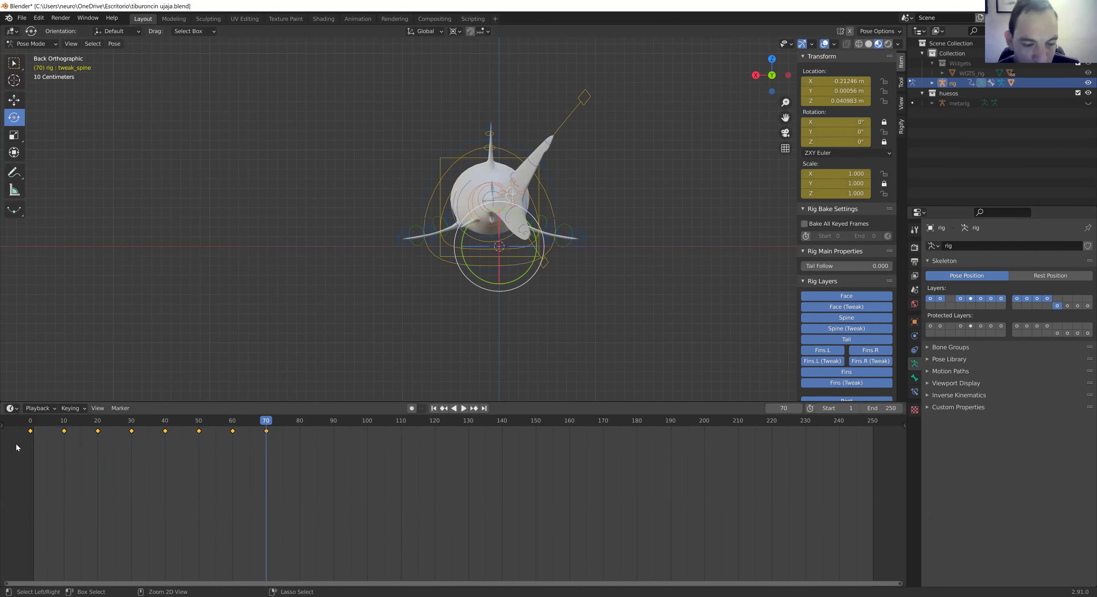
{"action": "key", "text": "space"}
{"action": "left_click_drag", "start_coordinate": [269, 422], "coordinate": [536, 409]}
{"action": "key", "text": "space"}
Step: Paste the swim keys at frame 150, slide them back after frame 70, and play from 0
{"action": "key", "text": "ctrl+v"}
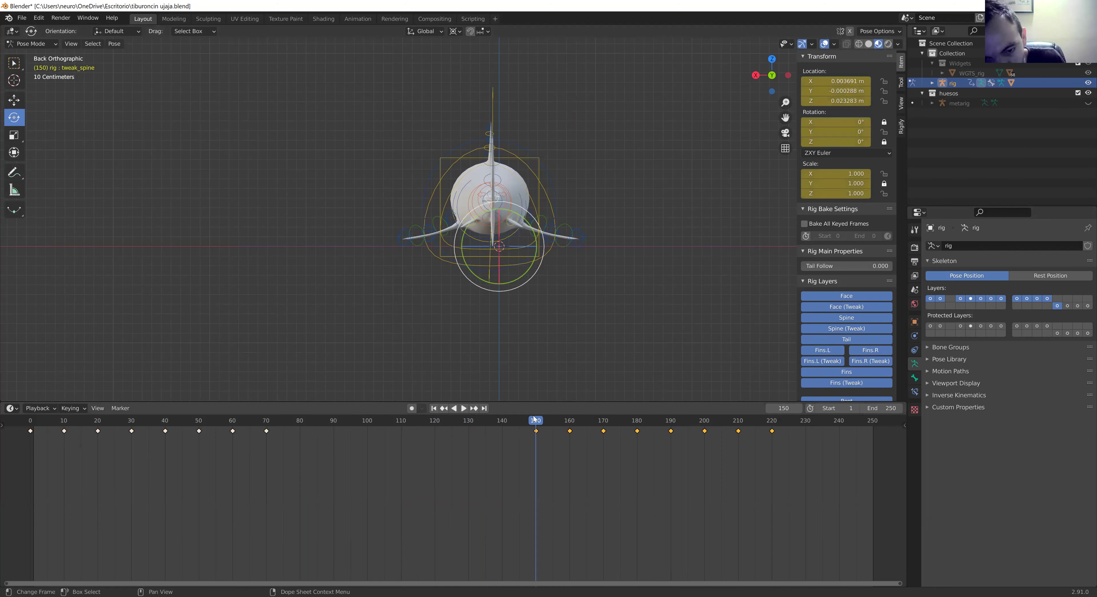
{"action": "left_click_drag", "start_coordinate": [570, 431], "coordinate": [333, 455]}
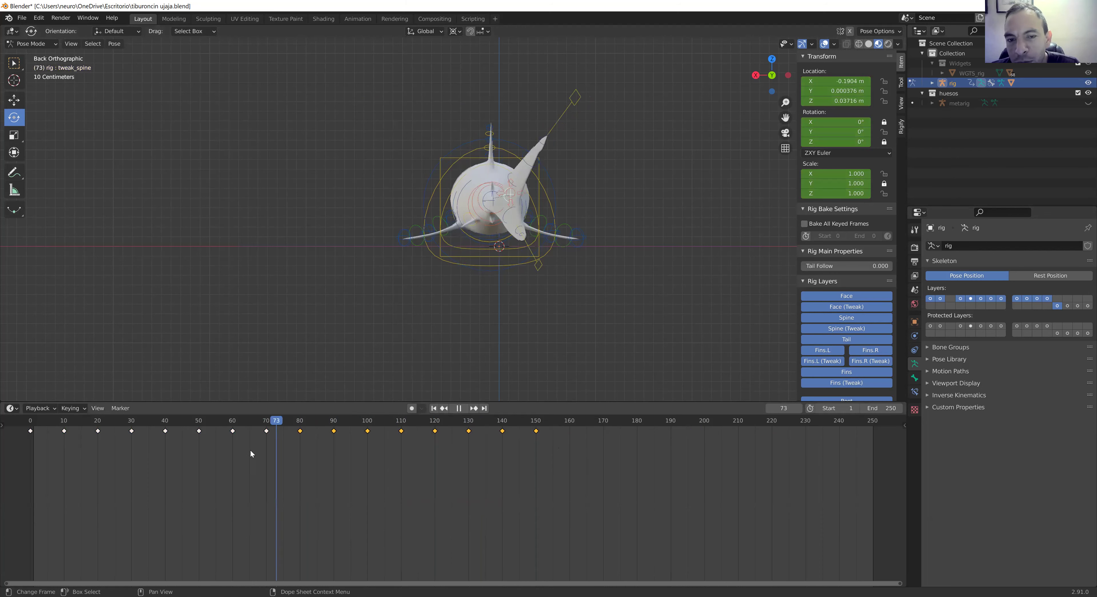
{"action": "left_click_drag", "start_coordinate": [535, 422], "coordinate": [20, 473]}
{"action": "key", "text": "space"}
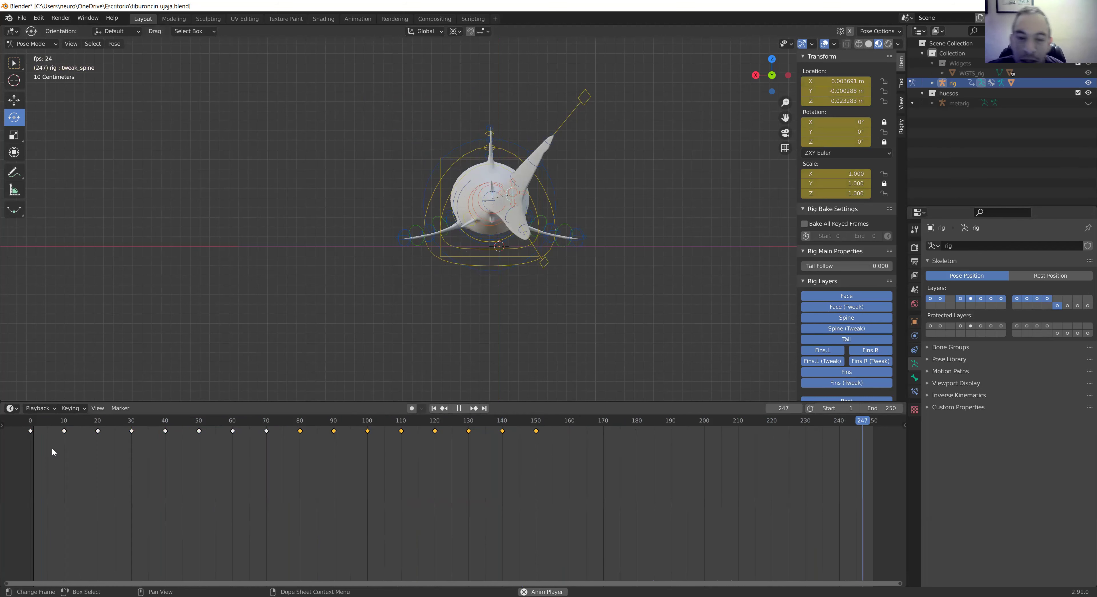
Step: Stop playback at frame 0, orbit to a side-on view, and box-select the shark's root control
{"action": "left_click", "coordinate": [477, 320]}
{"action": "left_click", "coordinate": [44, 421]}
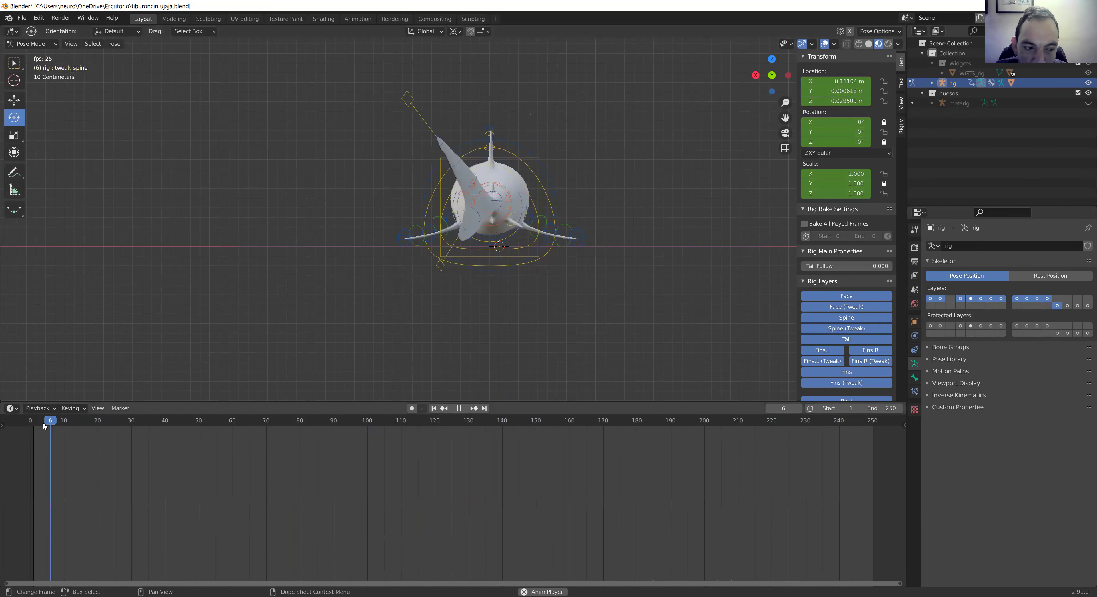
{"action": "left_click", "coordinate": [455, 408]}
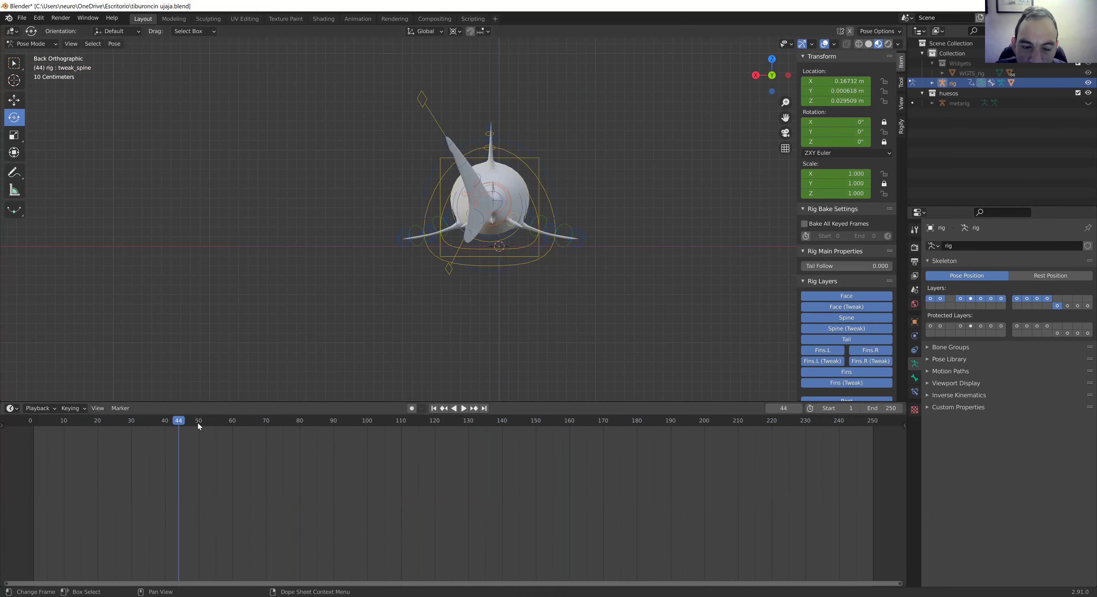
{"action": "left_click", "coordinate": [30, 421]}
{"action": "scroll", "coordinate": [393, 266], "scroll_direction": "down", "scroll_amount": 3}
{"action": "mouse_move", "coordinate": [418, 247]}
{"action": "middle_mouse_down"}
{"action": "mouse_move", "coordinate": [387, 301]}
{"action": "mouse_move", "coordinate": [533, 306]}
{"action": "middle_mouse_up"}
{"action": "scroll", "coordinate": [387, 301], "scroll_direction": "up", "scroll_amount": 3}
{"action": "left_click_drag", "start_coordinate": [530, 293], "coordinate": [444, 353]}
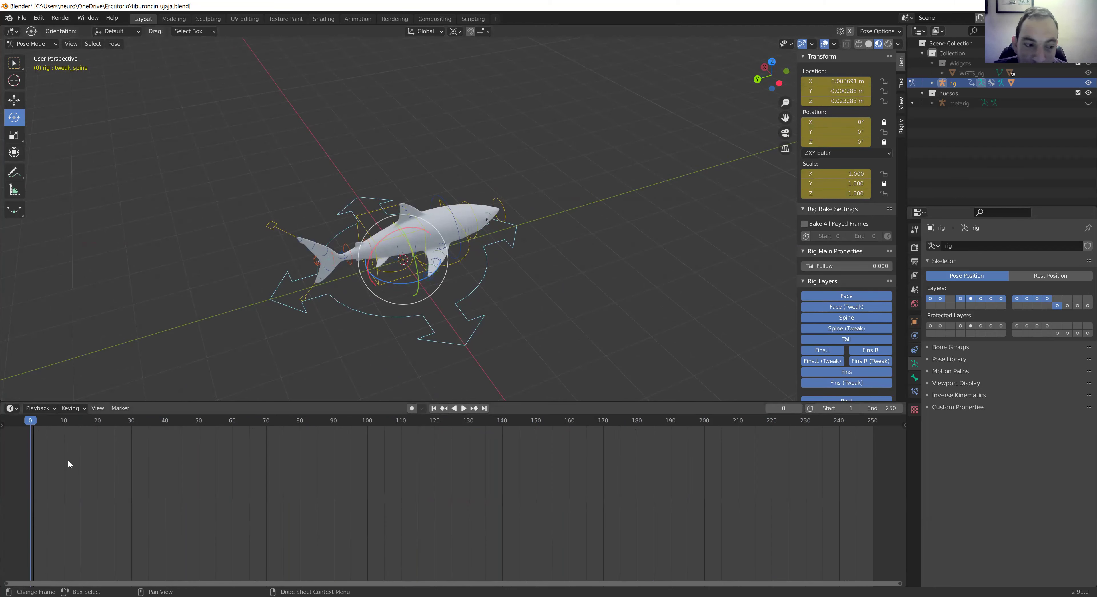
Step: Key the root's Location, Rotation & Scale at frame 0
{"action": "key", "text": "space"}
{"action": "key", "text": "space"}
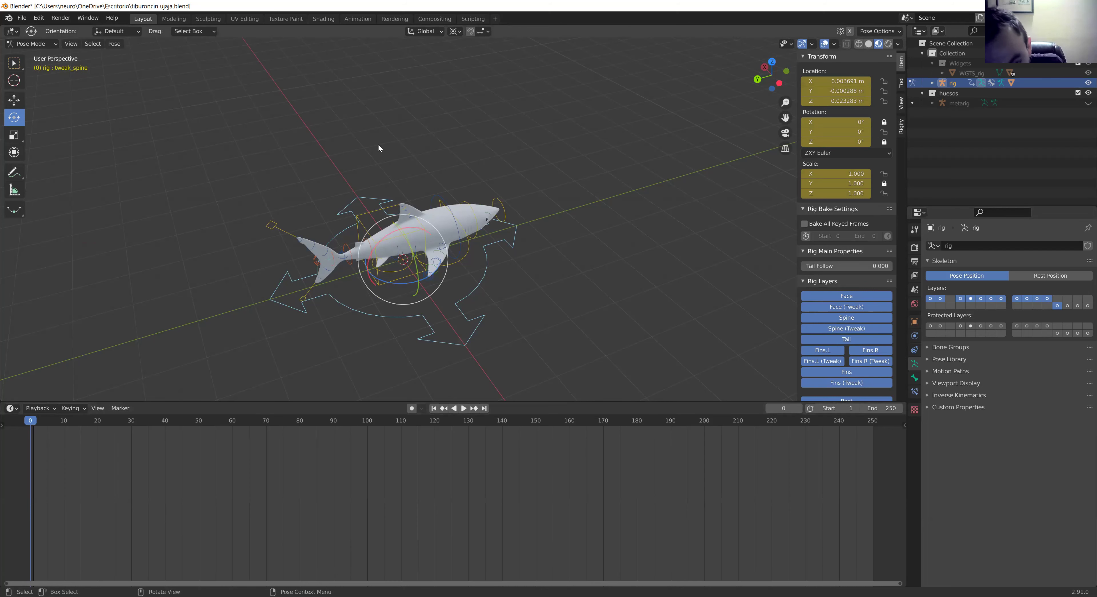
{"action": "key", "text": "i"}
{"action": "left_click", "coordinate": [337, 145]}
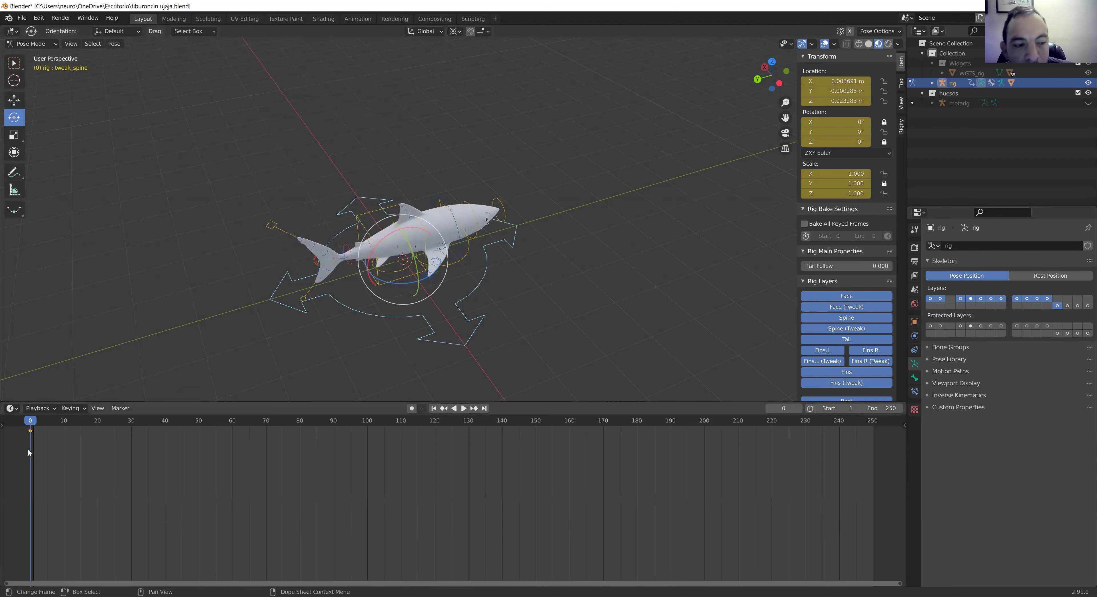
Step: At frame 80, move the root about 25 m along Y with the Move tool
{"action": "mouse_move", "coordinate": [28, 432]}
{"action": "left_mouse_down"}
{"action": "mouse_move", "coordinate": [320, 423]}
{"action": "mouse_move", "coordinate": [300, 422]}
{"action": "left_mouse_up"}
{"action": "key", "text": "i"}
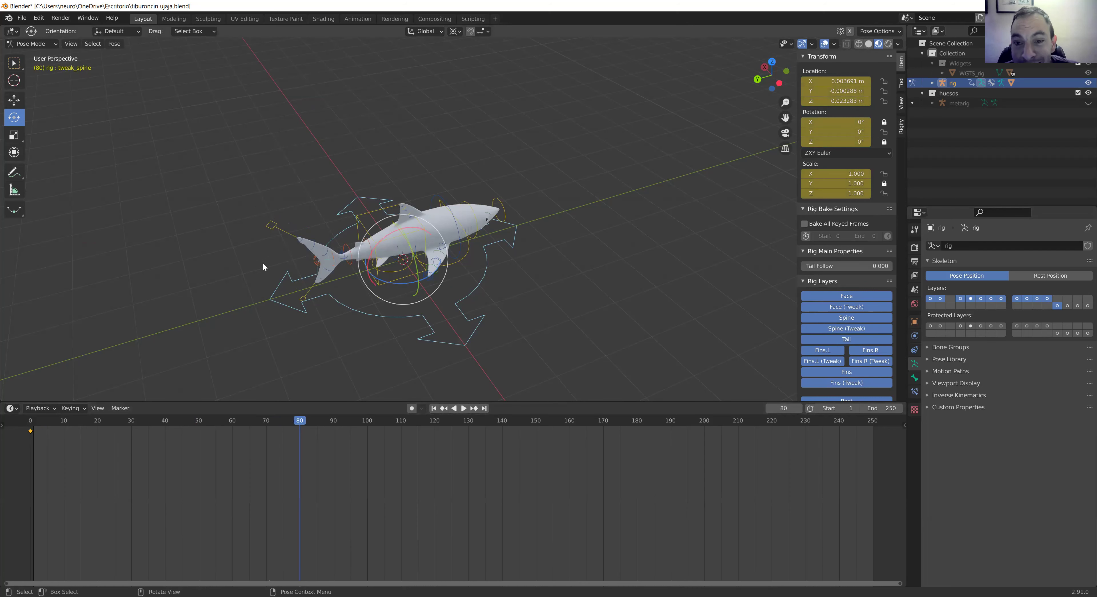
{"action": "scroll", "coordinate": [262, 262], "scroll_direction": "down", "scroll_amount": 3}
{"action": "scroll", "coordinate": [247, 328], "scroll_direction": "down", "scroll_amount": 2}
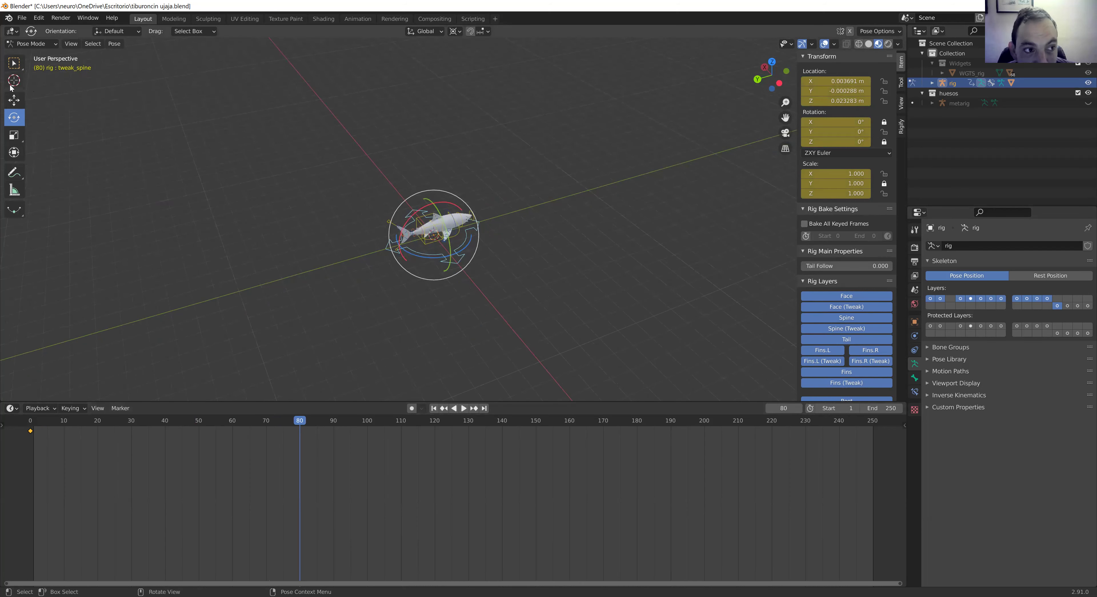
{"action": "left_click", "coordinate": [13, 100]}
{"action": "left_click_drag", "start_coordinate": [399, 253], "coordinate": [761, 180]}
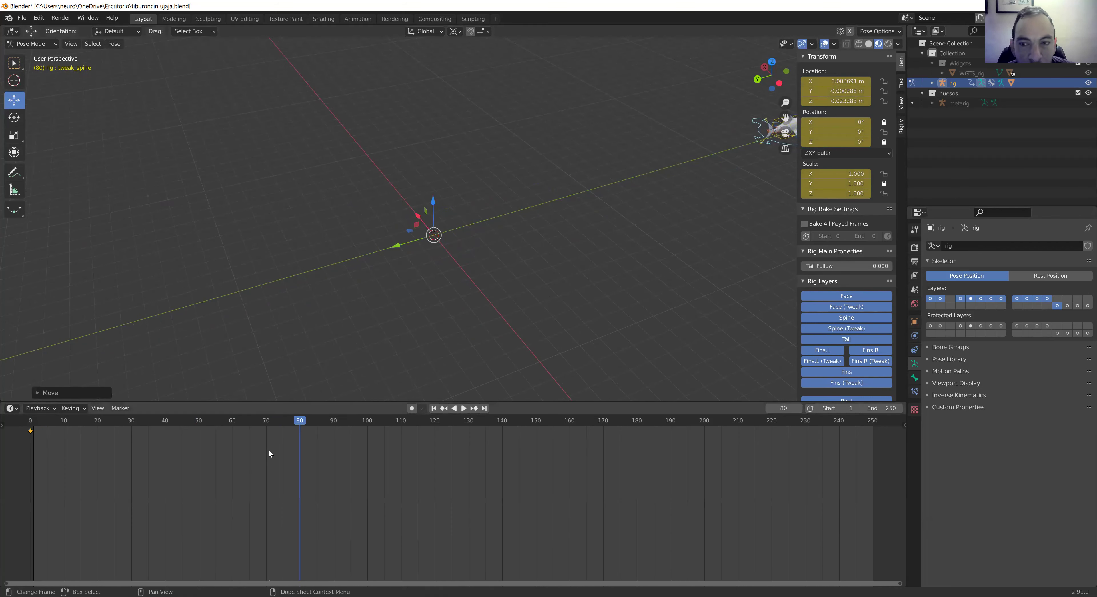
Step: Key the root's new position at frame 80 and scrub to preview the forward movement
{"action": "right_click", "coordinate": [284, 437]}
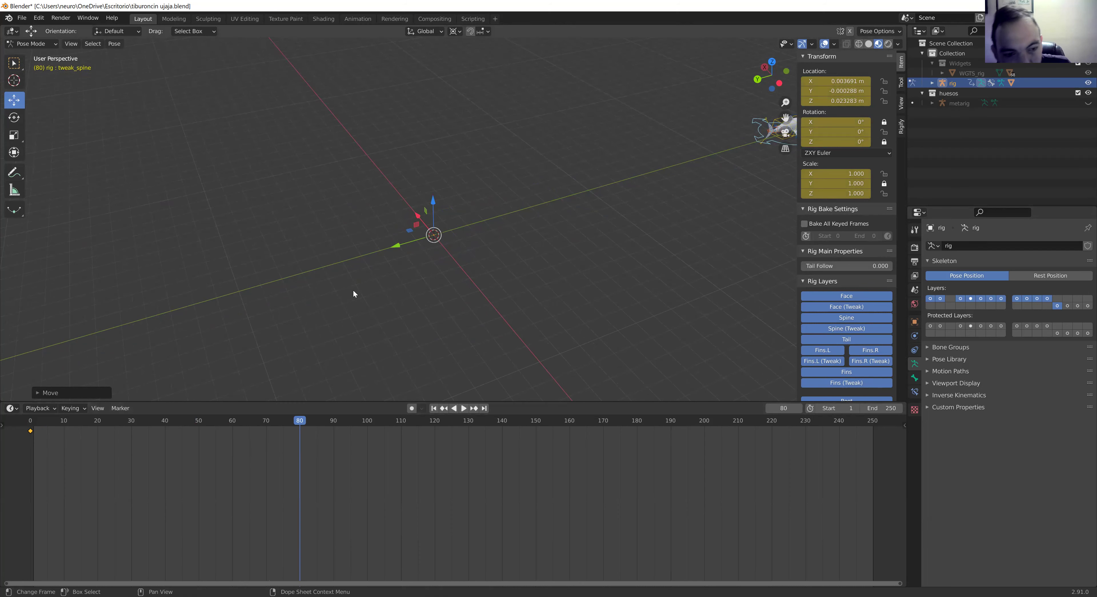
{"action": "key", "text": "i"}
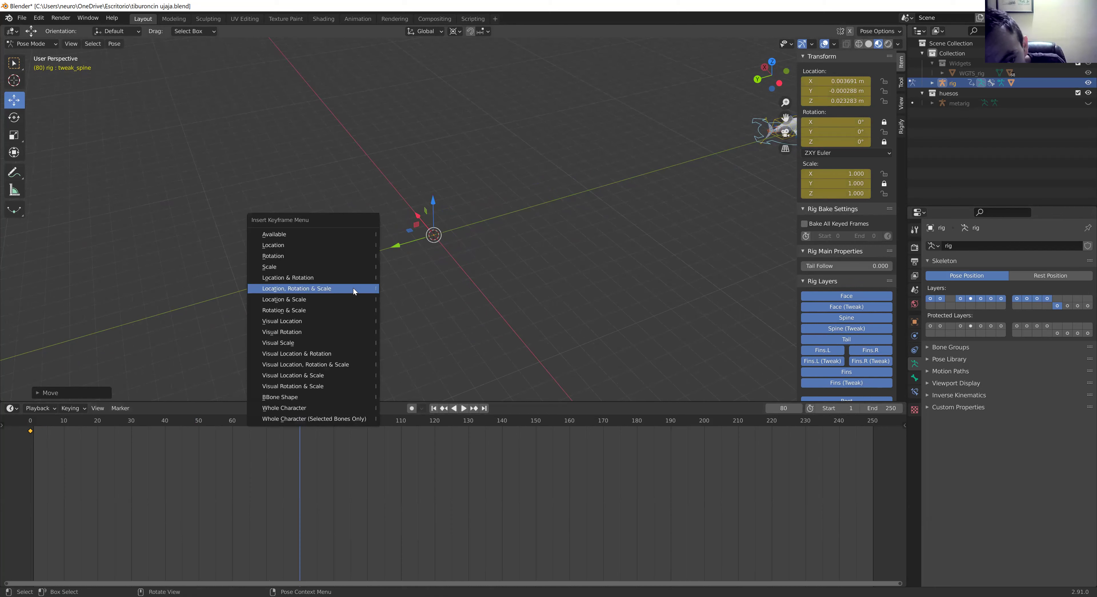
{"action": "left_click", "coordinate": [353, 289]}
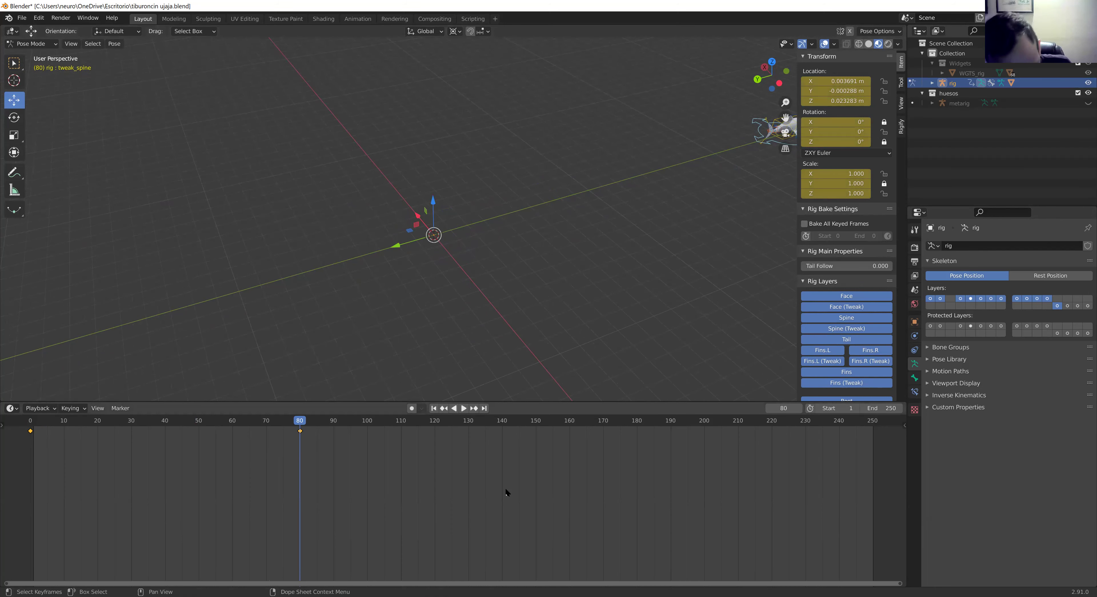
{"action": "key", "text": "i"}
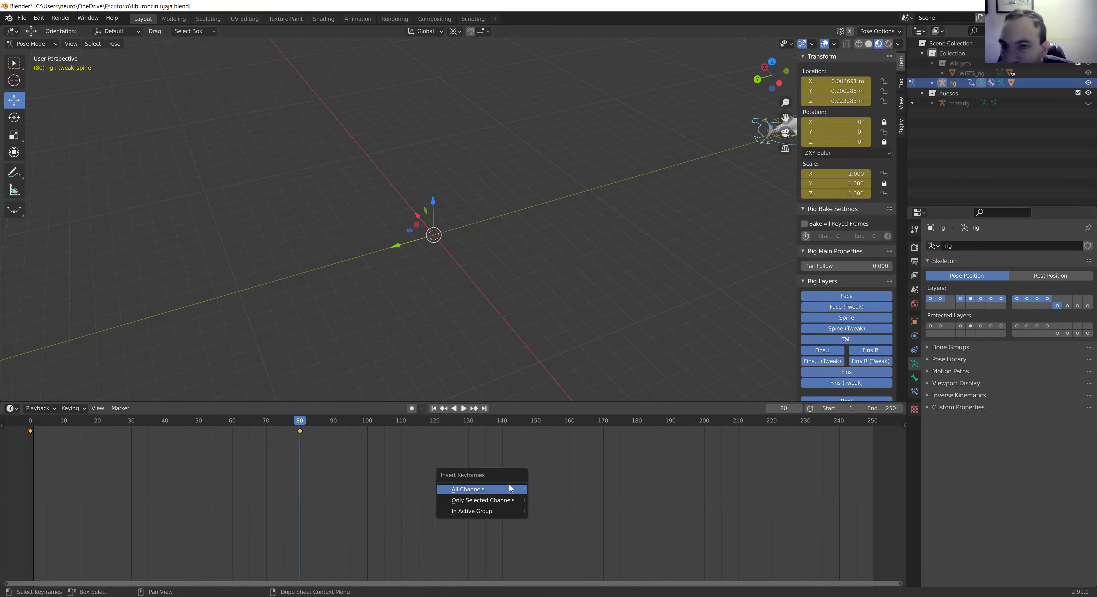
{"action": "left_click", "coordinate": [508, 498]}
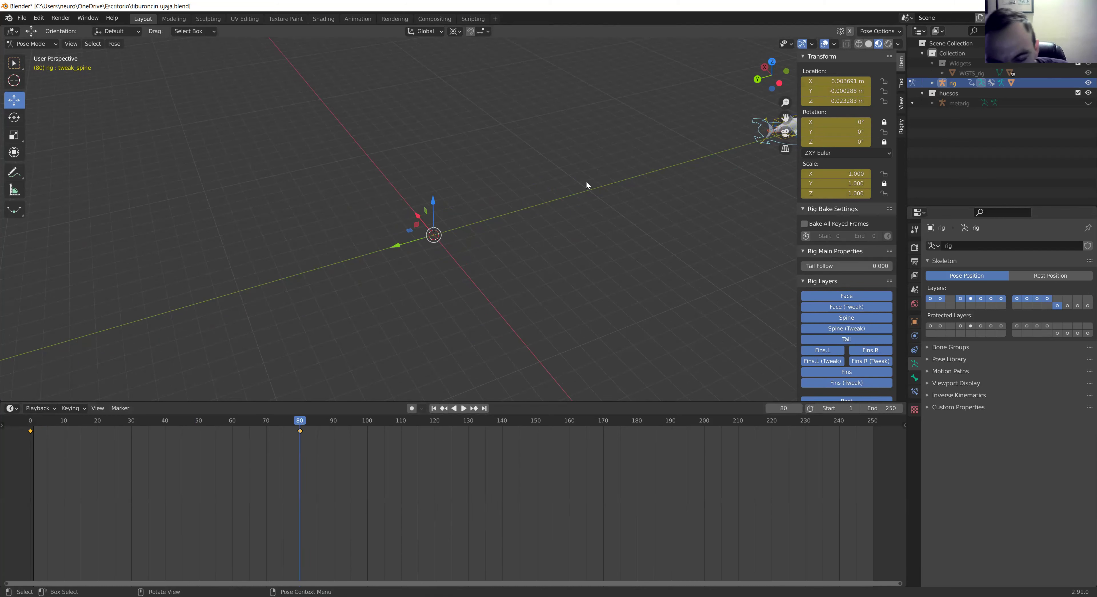
{"action": "key", "text": "i"}
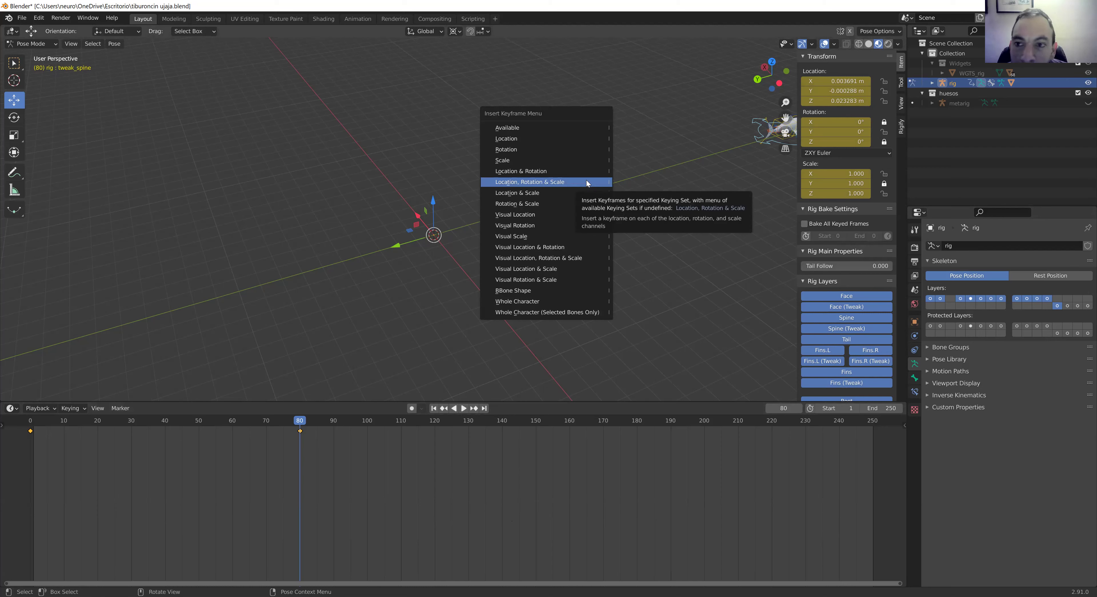
{"action": "left_click", "coordinate": [531, 183]}
{"action": "key", "text": "space"}
{"action": "left_click", "coordinate": [182, 427]}
{"action": "mouse_move", "coordinate": [183, 427]}
{"action": "left_mouse_down"}
{"action": "mouse_move", "coordinate": [99, 437]}
{"action": "mouse_move", "coordinate": [298, 427]}
{"action": "mouse_move", "coordinate": [255, 408]}
{"action": "mouse_move", "coordinate": [137, 420]}
{"action": "left_mouse_up"}
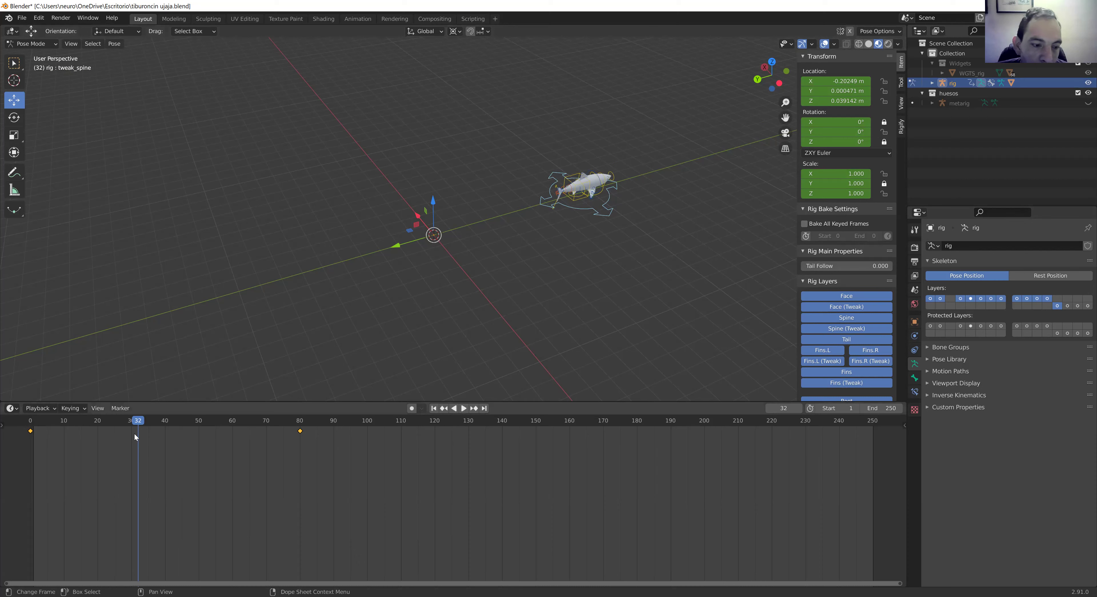
Step: Play the root movement from the start, then stop and return to frame 0
{"action": "mouse_move", "coordinate": [133, 422]}
{"action": "left_mouse_down"}
{"action": "mouse_move", "coordinate": [30, 422]}
{"action": "mouse_move", "coordinate": [135, 422]}
{"action": "left_mouse_up"}
{"action": "key", "text": "space"}
{"action": "key", "text": "Escape"}
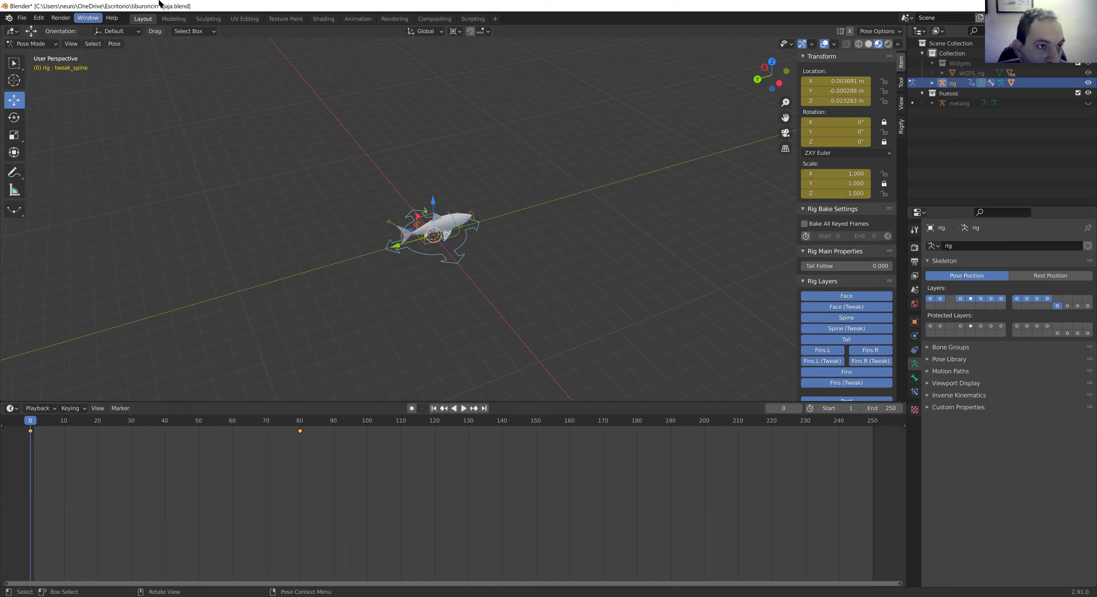
Step: In Object Mode, add a camera and move it along X to -5.0066 m beside the shark
{"action": "left_click", "coordinate": [30, 44]}
{"action": "left_click", "coordinate": [36, 55]}
{"action": "left_click", "coordinate": [113, 43]}
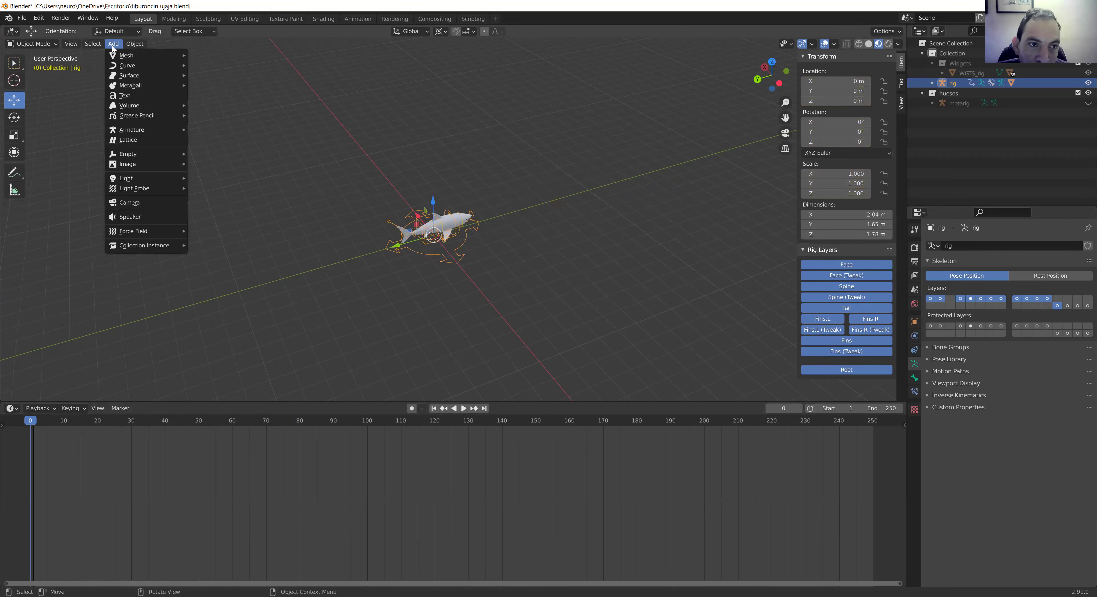
{"action": "left_click", "coordinate": [129, 202]}
{"action": "mouse_move", "coordinate": [420, 218]}
{"action": "left_mouse_down"}
{"action": "mouse_move", "coordinate": [439, 279]}
{"action": "mouse_move", "coordinate": [480, 303]}
{"action": "left_mouse_up"}
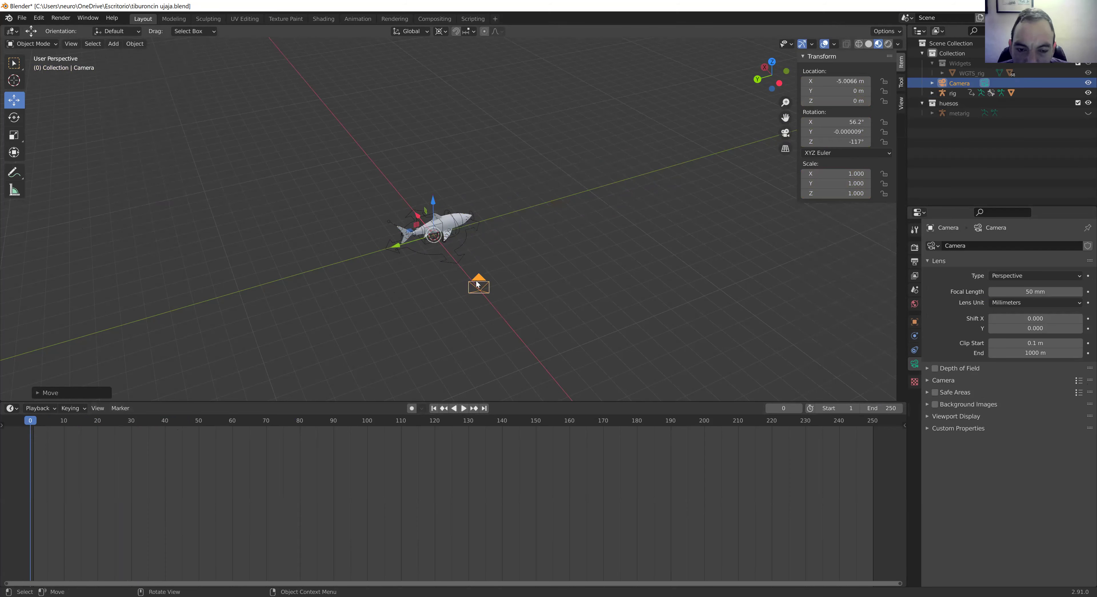
Step: Split the 3D viewport into two side-by-side views, restoring the accidentally deleted camera
{"action": "left_click_drag", "start_coordinate": [3, 400], "coordinate": [5, 382]}
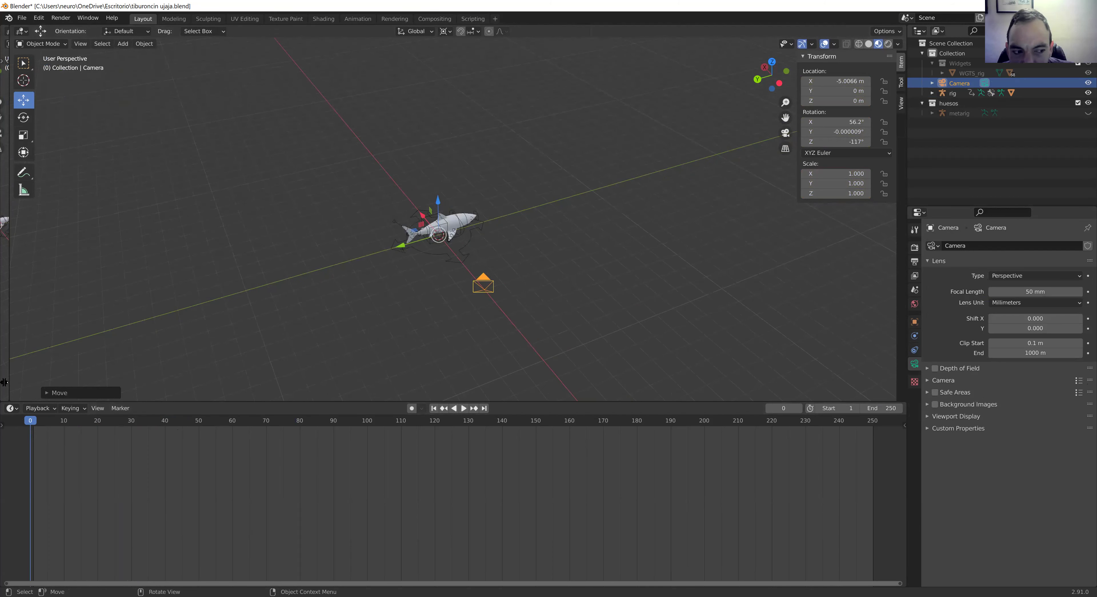
{"action": "key", "text": "Delete"}
{"action": "key", "text": "a"}
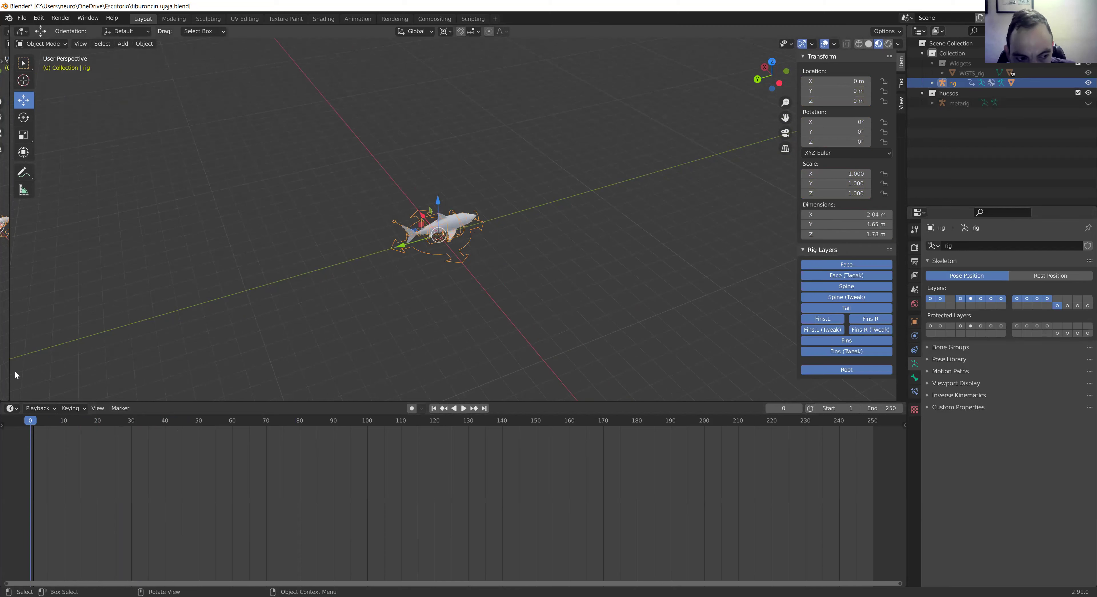
{"action": "key", "text": "ctrl+z"}
{"action": "key", "text": "ctrl+z"}
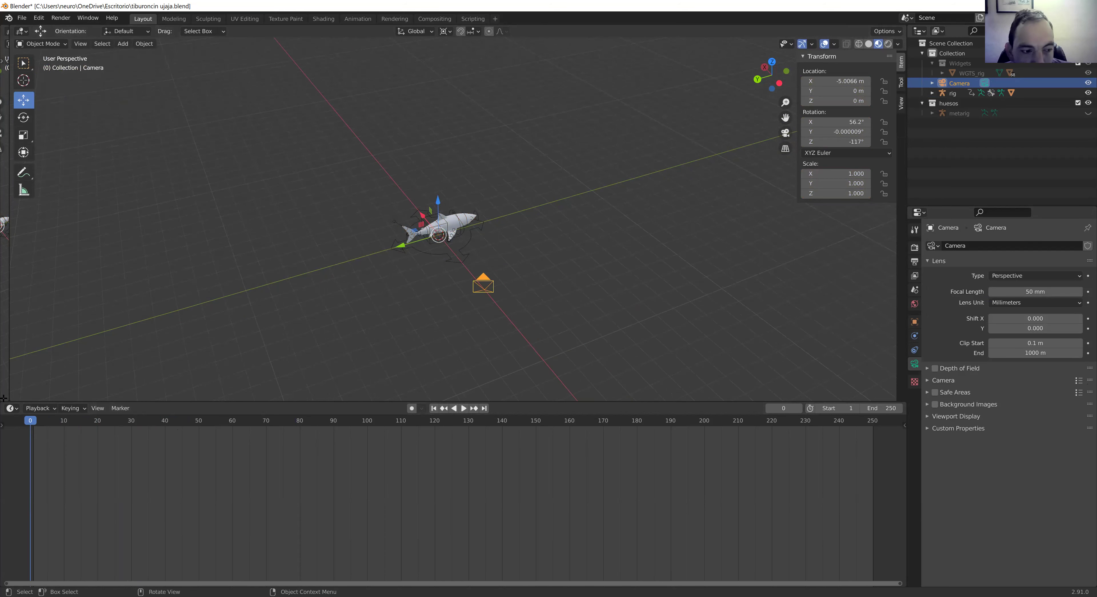
{"action": "mouse_move", "coordinate": [3, 397]}
{"action": "left_mouse_down"}
{"action": "mouse_move", "coordinate": [21, 398]}
{"action": "mouse_move", "coordinate": [36, 346]}
{"action": "left_mouse_up"}
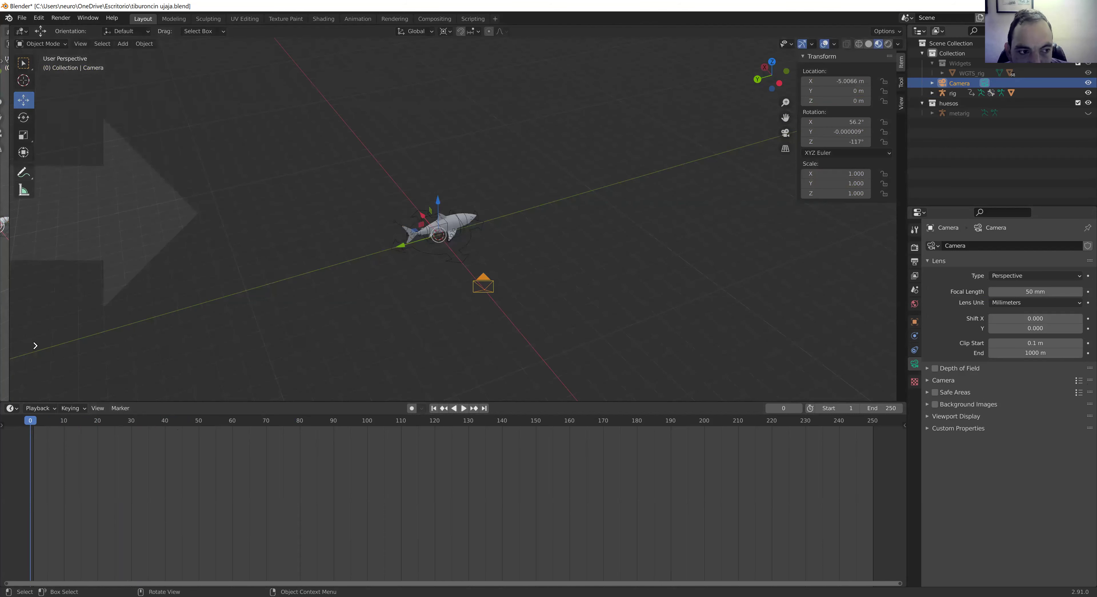
{"action": "left_click_drag", "start_coordinate": [201, 342], "coordinate": [78, 379]}
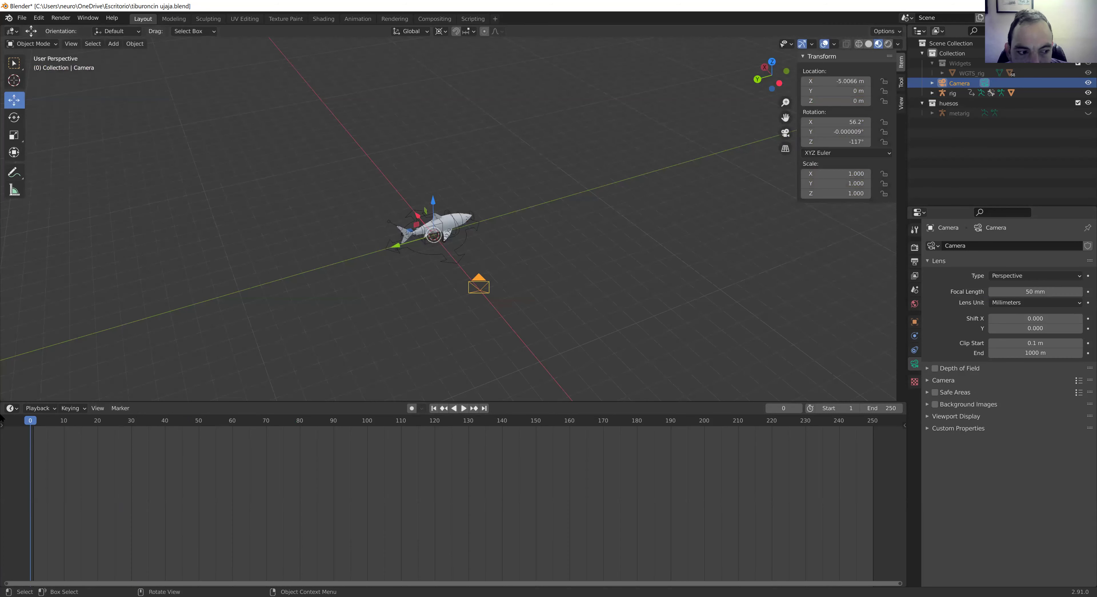
{"action": "left_click_drag", "start_coordinate": [3, 396], "coordinate": [90, 376]}
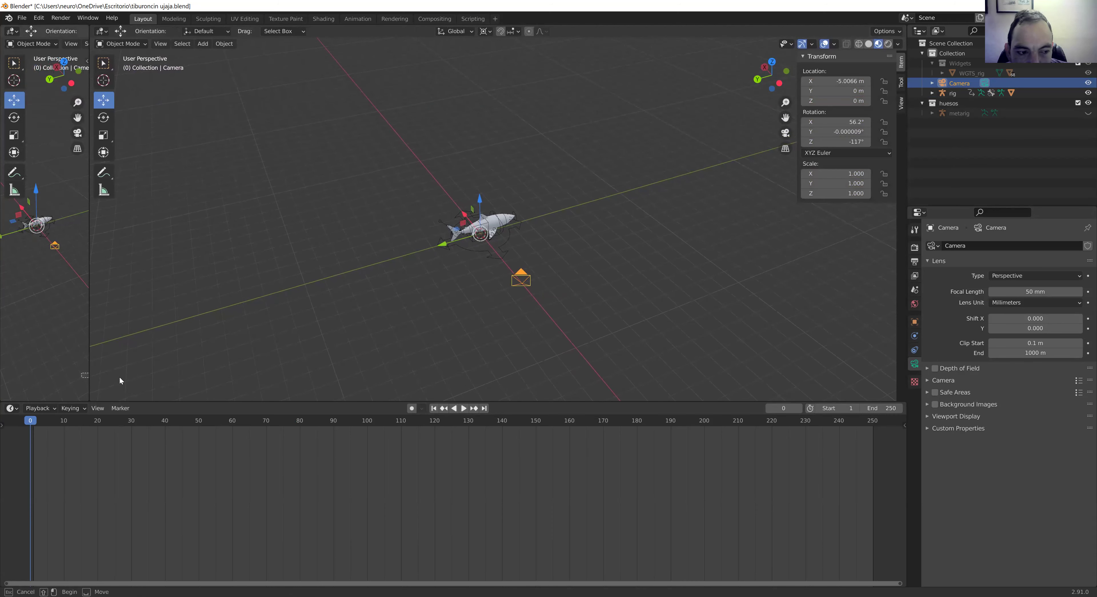
Step: Widen the new left viewport to look through the camera, then make the shark rig active
{"action": "left_click", "coordinate": [94, 368]}
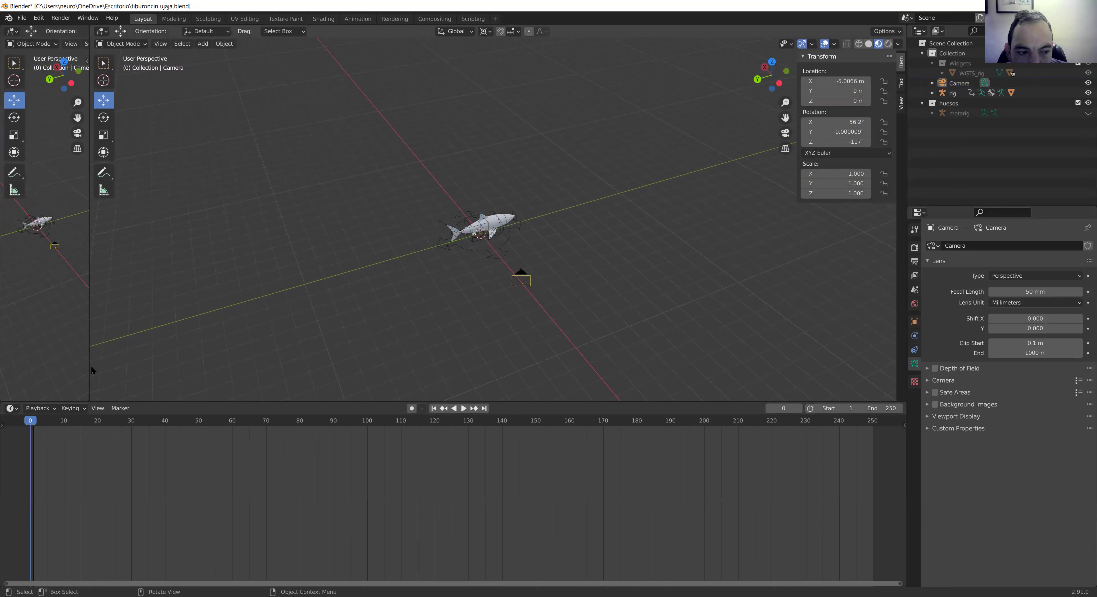
{"action": "left_click_drag", "start_coordinate": [90, 368], "coordinate": [327, 360]}
{"action": "left_click", "coordinate": [197, 132]}
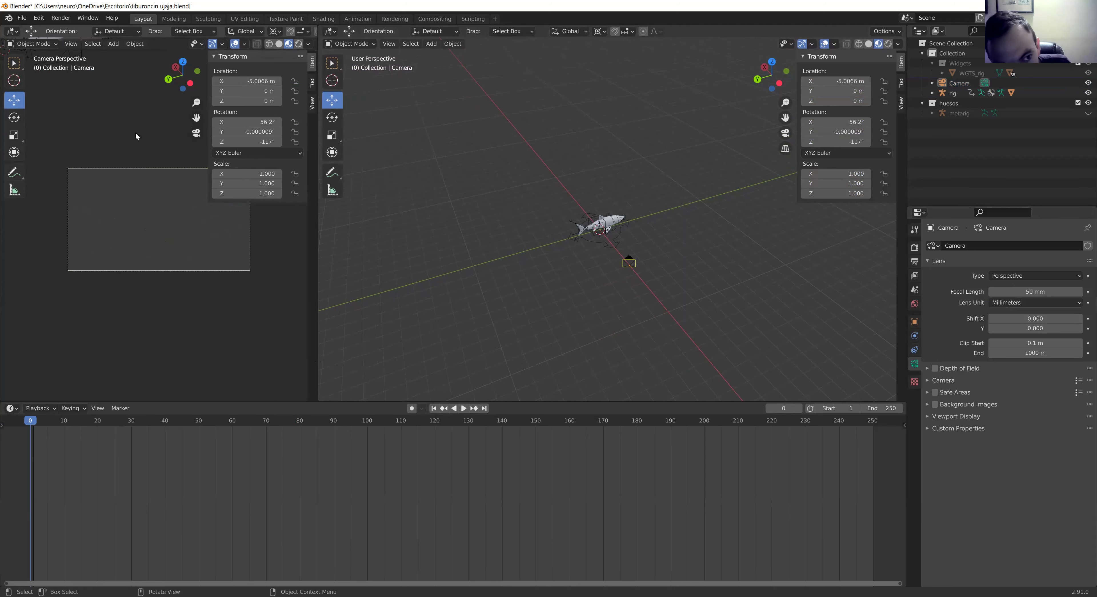
{"action": "left_click", "coordinate": [610, 242], "text": "shift"}
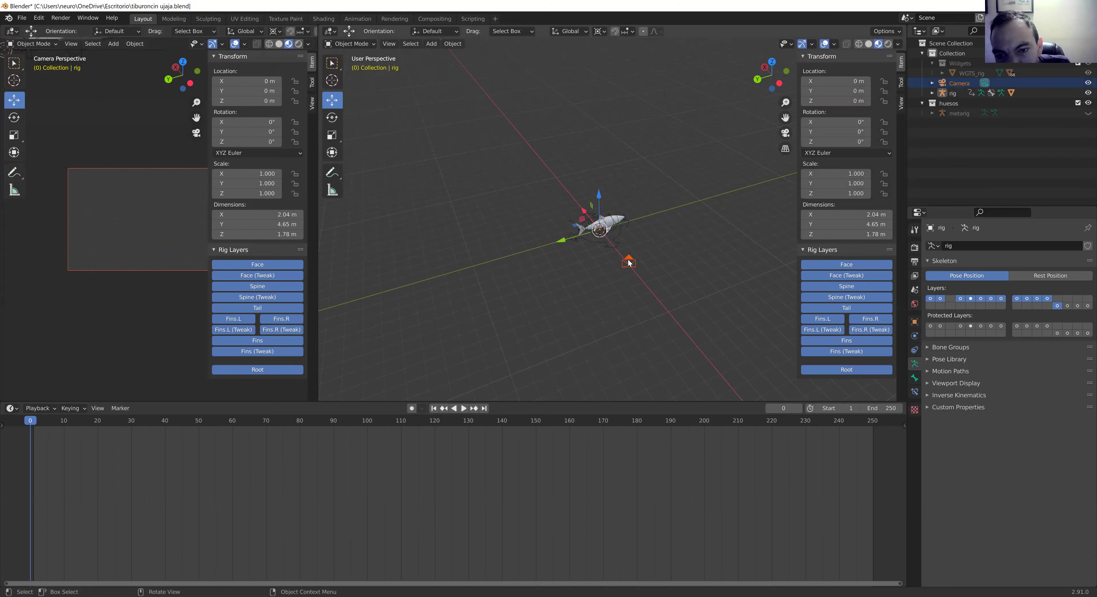
Step: Set the transform pivot point to Bounding Box Center and select the camera
{"action": "scroll", "coordinate": [623, 279], "scroll_direction": "up", "scroll_amount": 2}
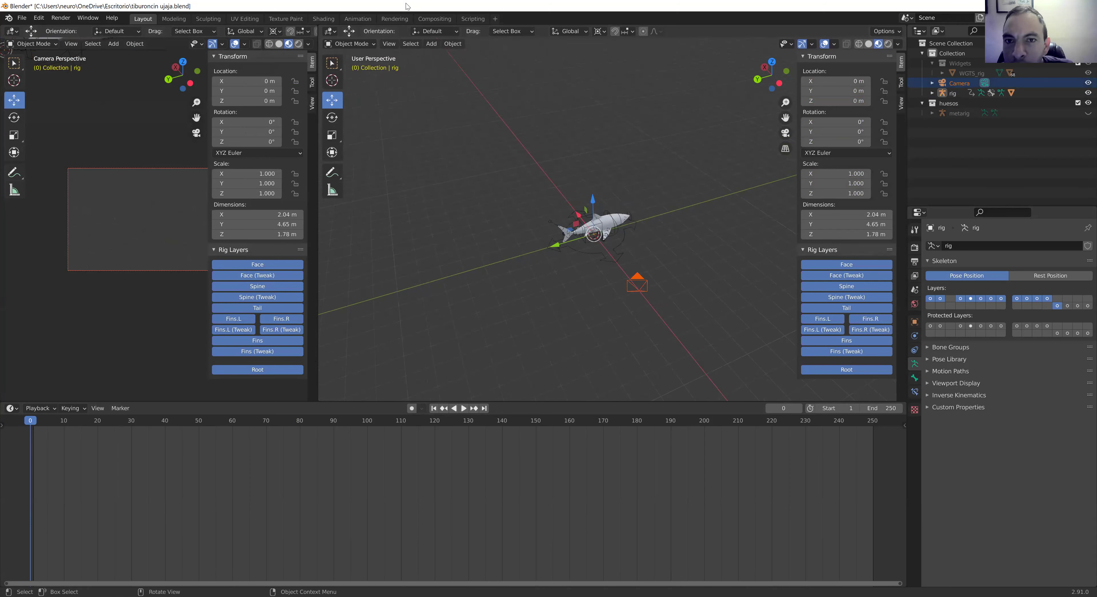
{"action": "left_click", "coordinate": [600, 31]}
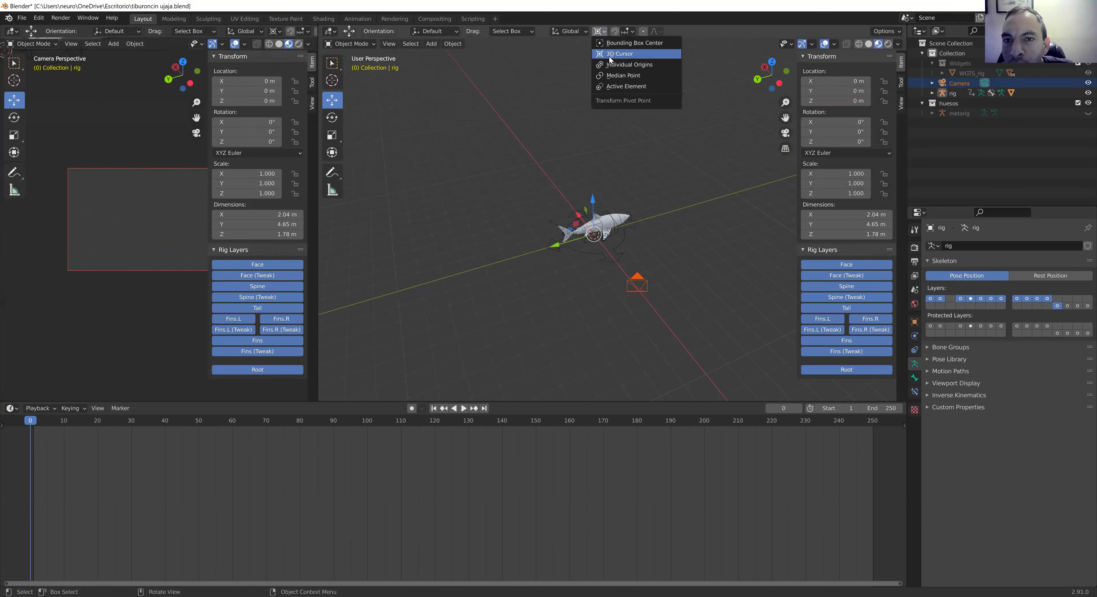
{"action": "left_click", "coordinate": [600, 87]}
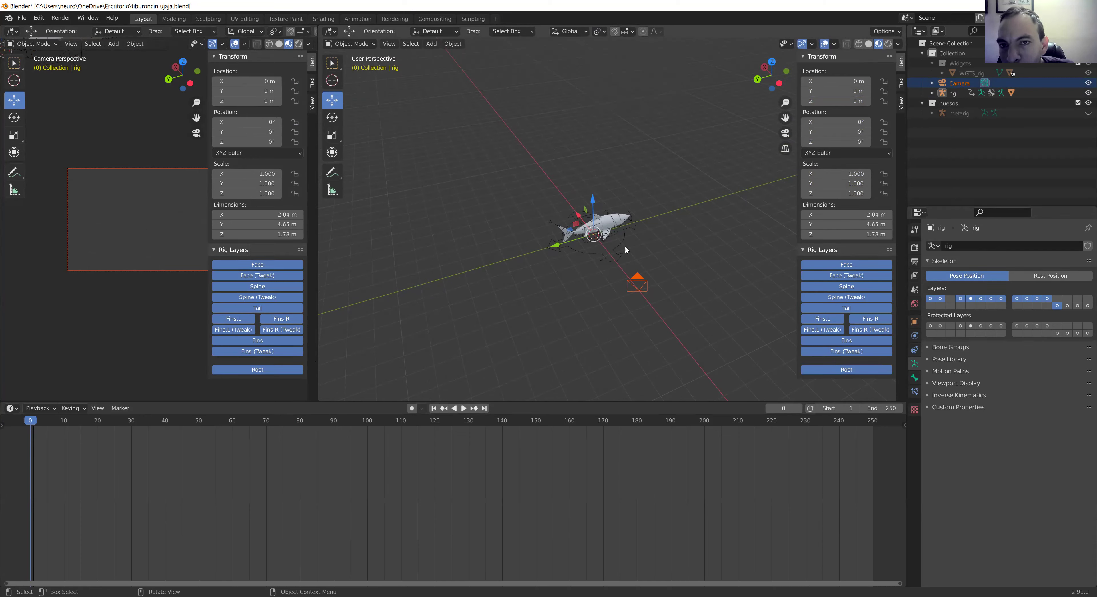
{"action": "left_click", "coordinate": [602, 32]}
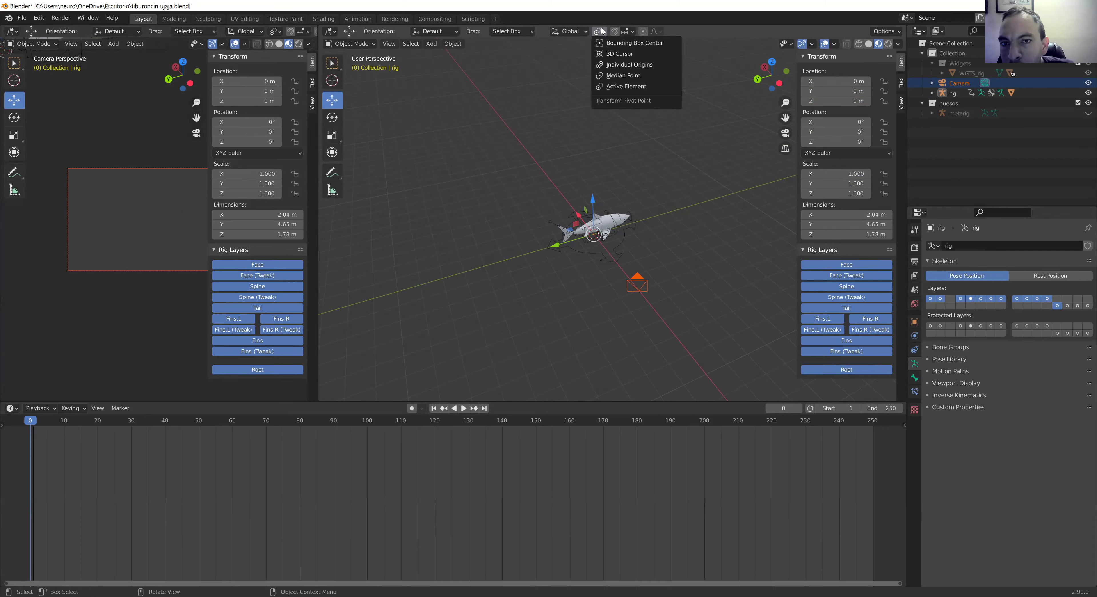
{"action": "left_click", "coordinate": [609, 89]}
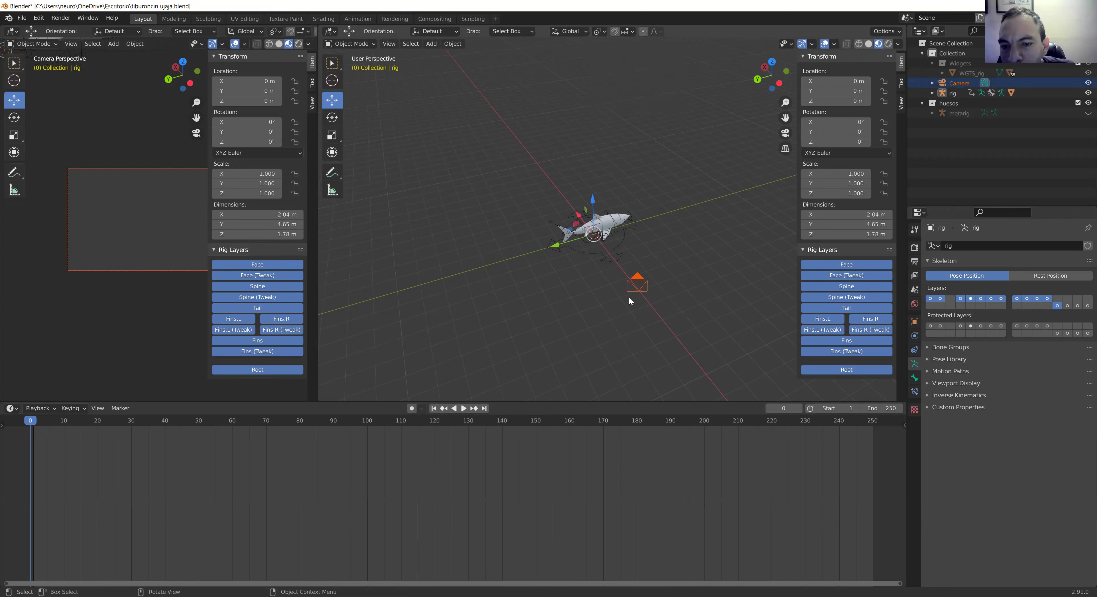
{"action": "left_click", "coordinate": [598, 31]}
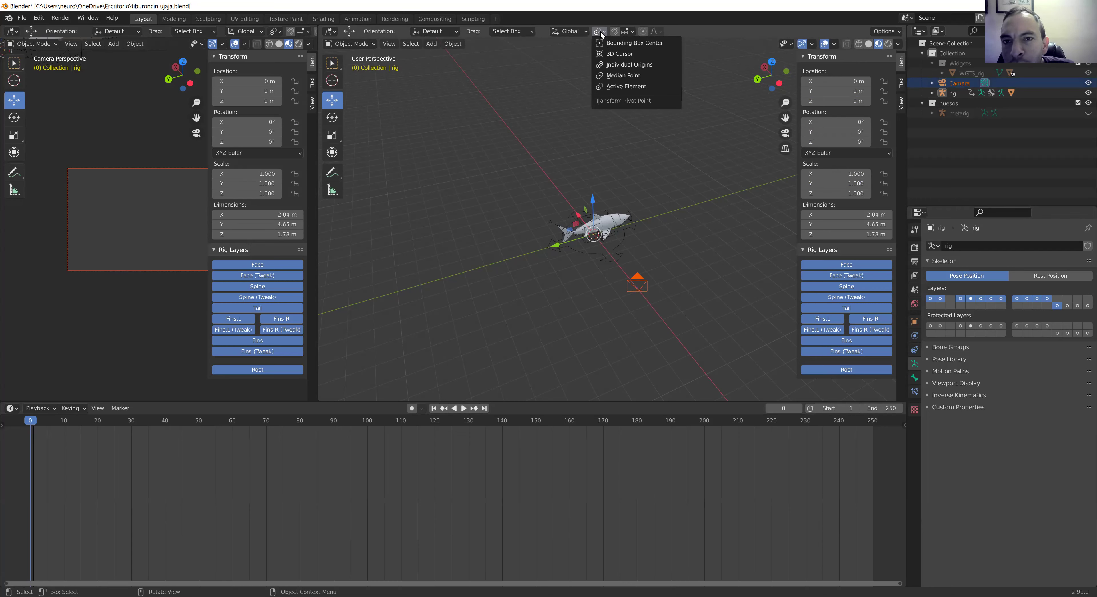
{"action": "left_click", "coordinate": [616, 43]}
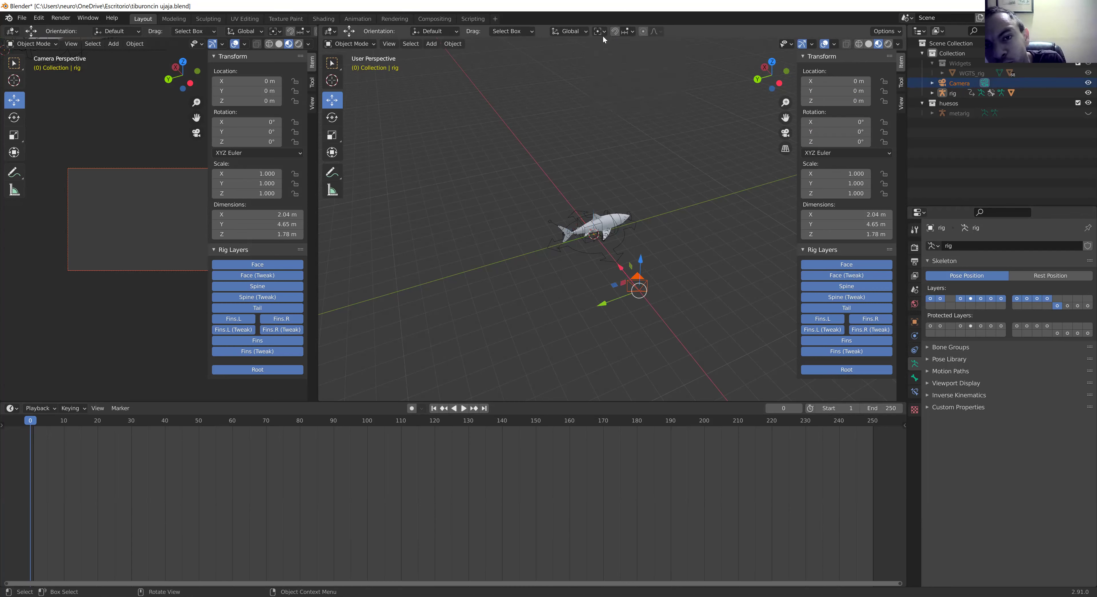
{"action": "left_click", "coordinate": [601, 34]}
{"action": "mouse_move", "coordinate": [634, 42]}
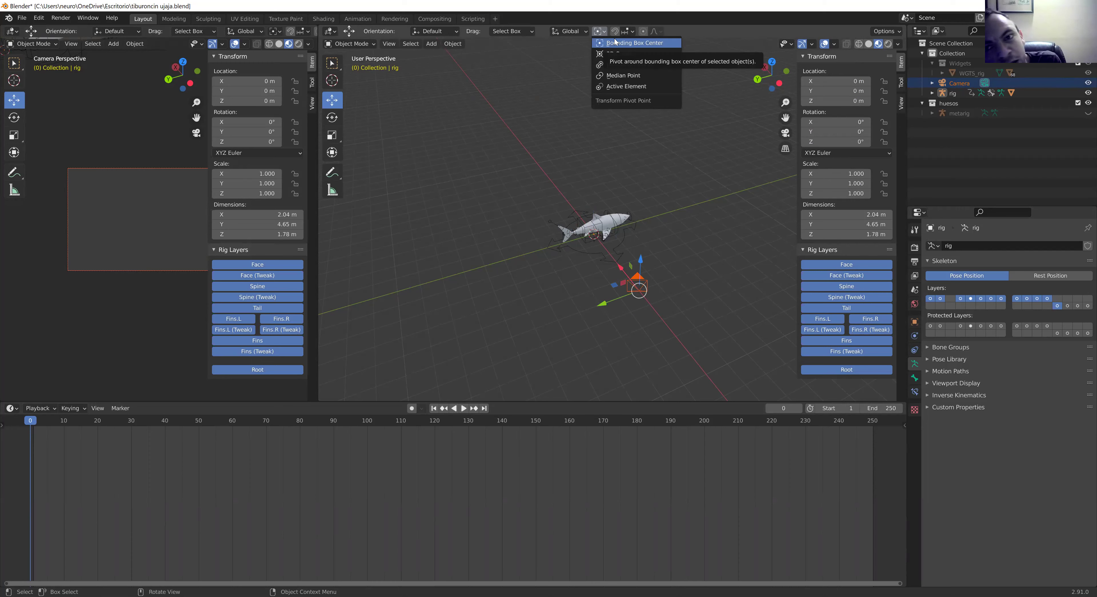
{"action": "left_click", "coordinate": [614, 43]}
{"action": "left_click", "coordinate": [638, 284]}
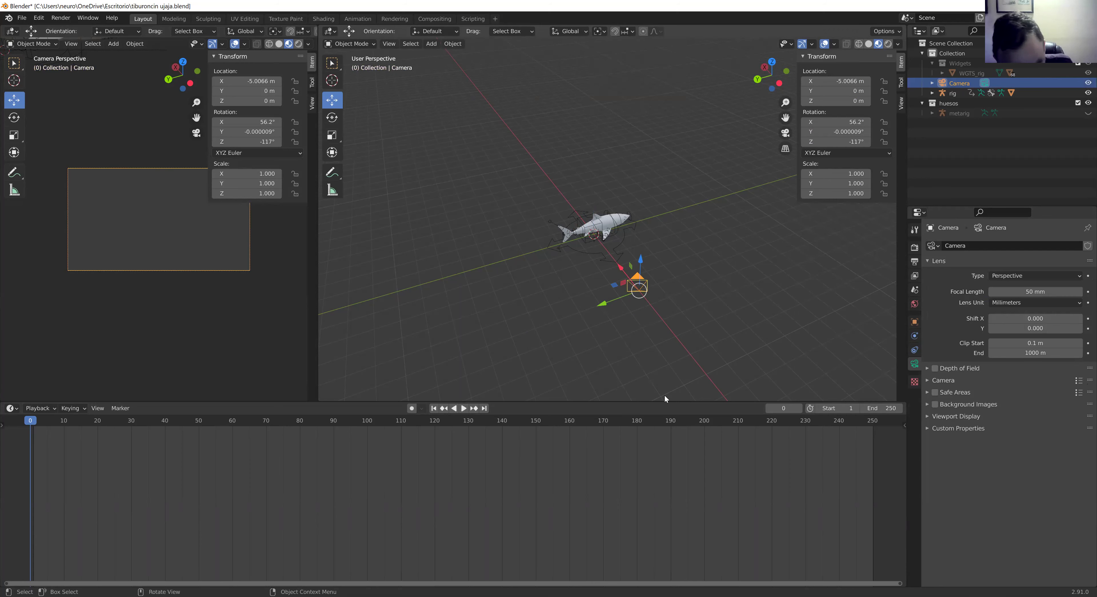
Step: Rotate the camera with the rotation gizmo to about 95.4° X, 15.3° Y, facing the shark side-on
{"action": "key", "text": "g"}
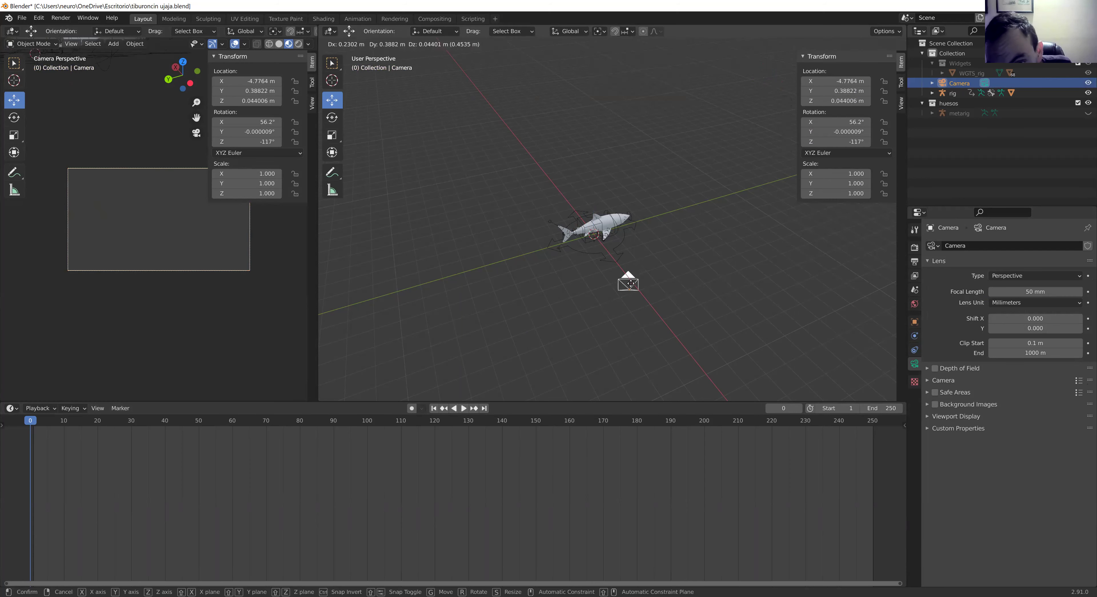
{"action": "key", "text": "Escape"}
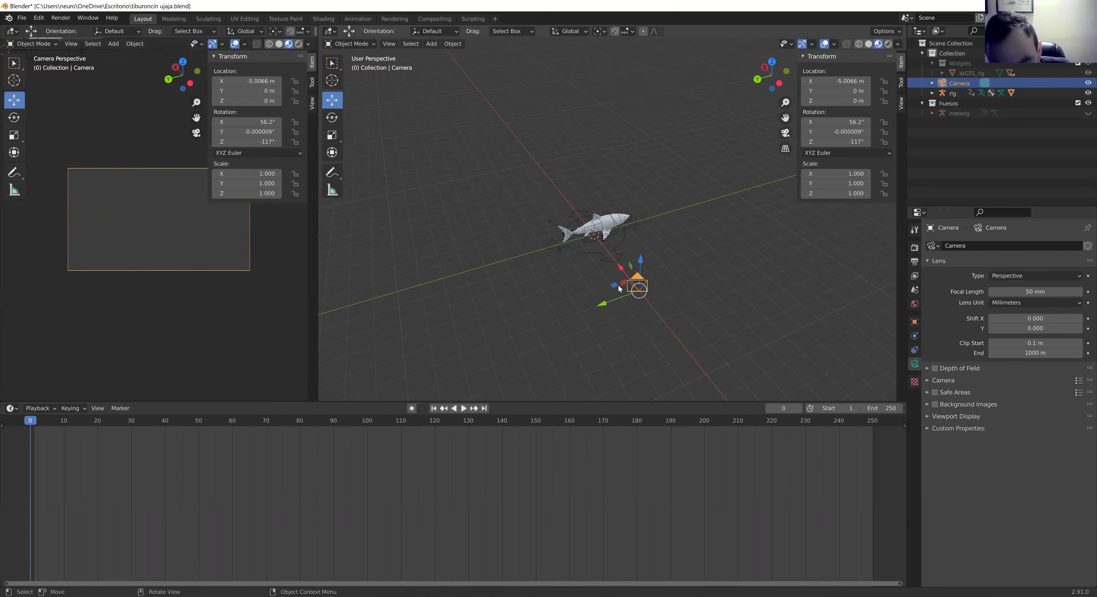
{"action": "key", "text": "r"}
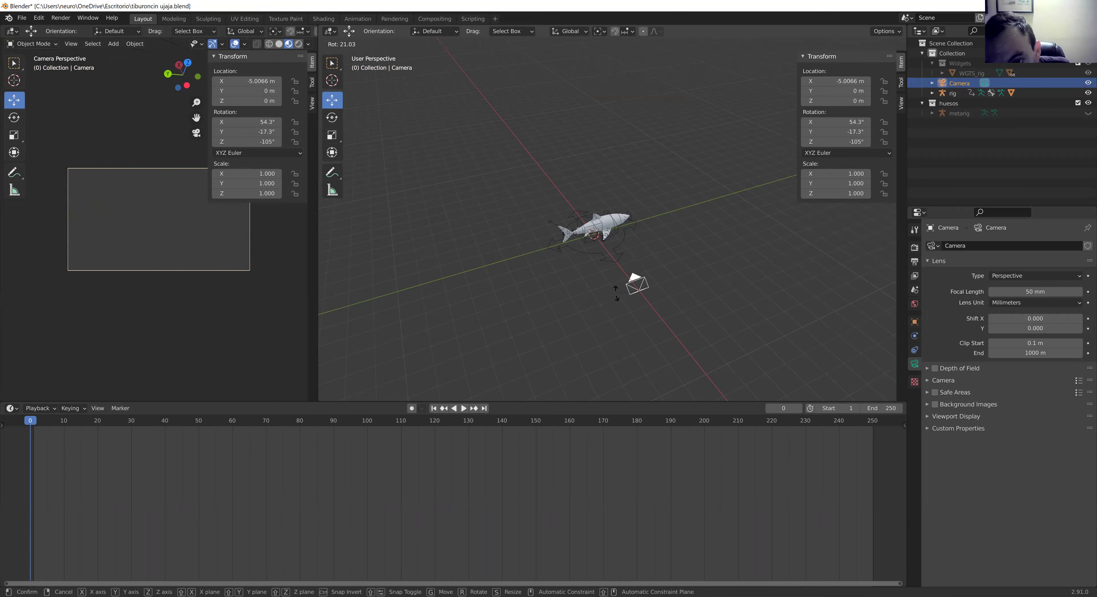
{"action": "left_click", "coordinate": [627, 289]}
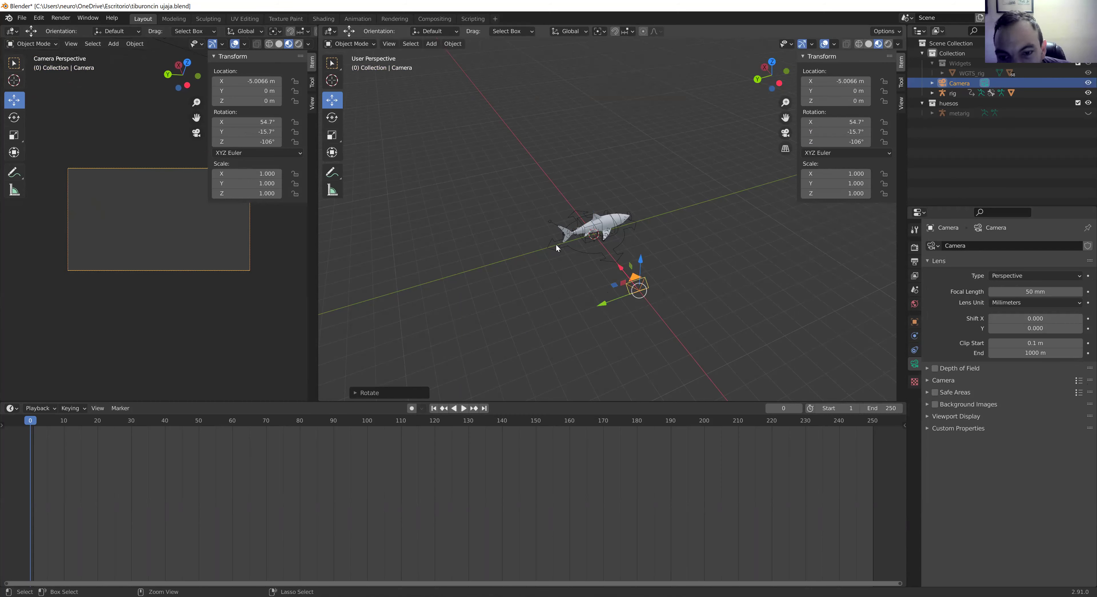
{"action": "key", "text": "ctrl+z"}
{"action": "left_click", "coordinate": [331, 117]}
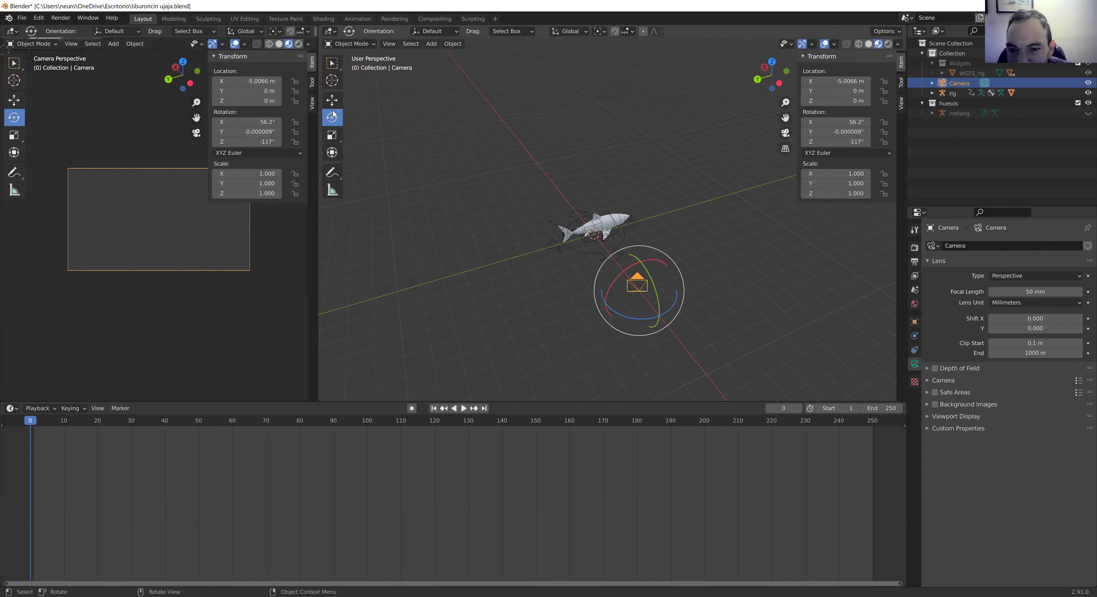
{"action": "left_click_drag", "start_coordinate": [640, 316], "coordinate": [650, 317]}
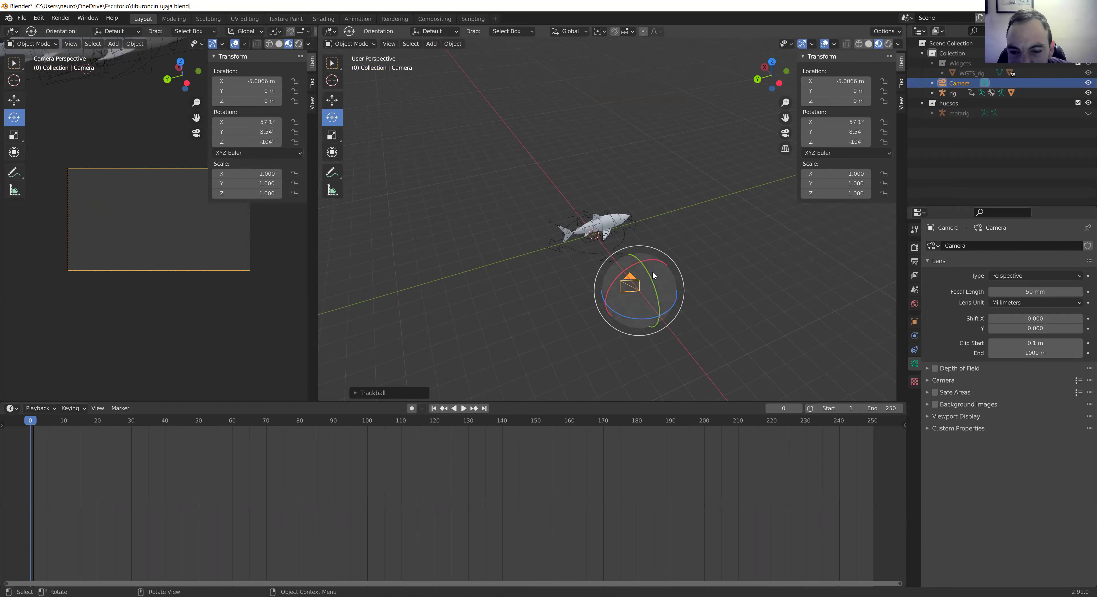
{"action": "left_click_drag", "start_coordinate": [654, 281], "coordinate": [659, 294]}
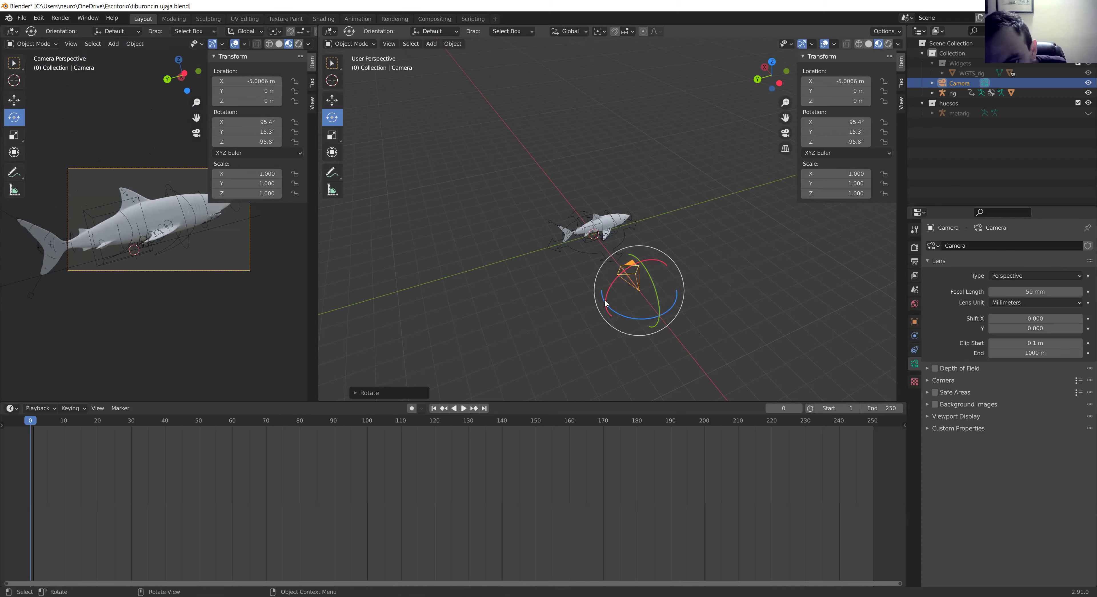
{"action": "left_click_drag", "start_coordinate": [607, 301], "coordinate": [582, 302]}
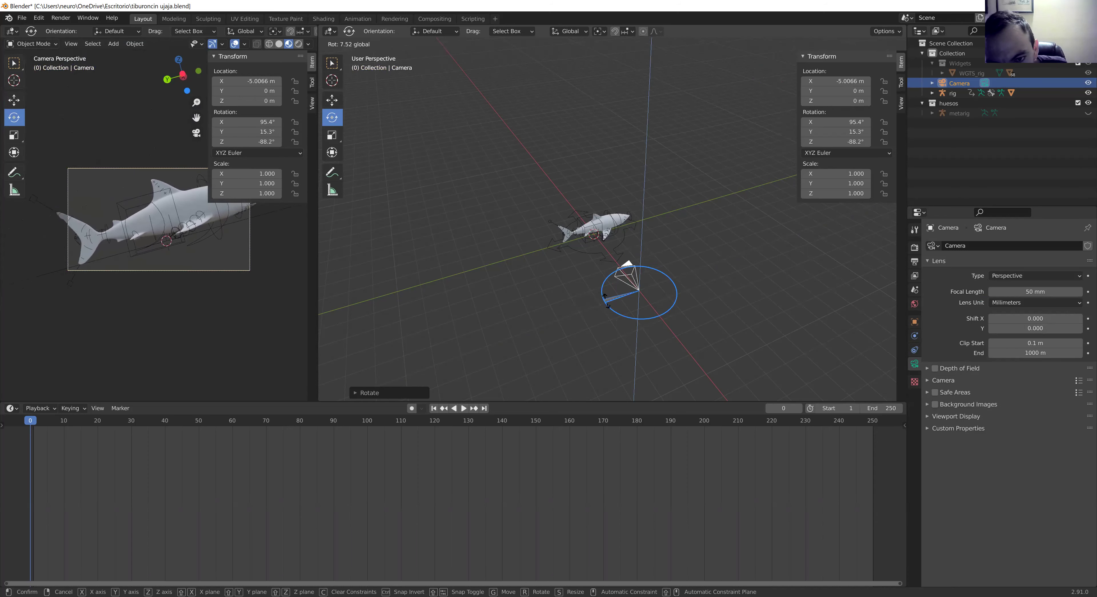
{"action": "left_click_drag", "start_coordinate": [583, 302], "coordinate": [150, 221]}
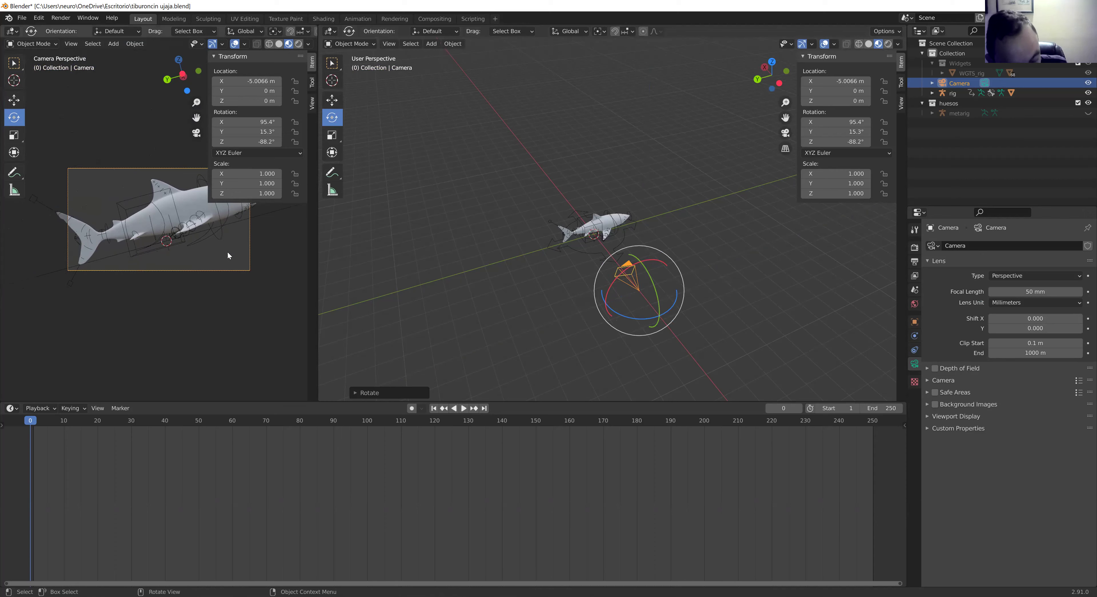
Step: Level the camera's rotation on the shark and reselect the camera
{"action": "key", "text": "r"}
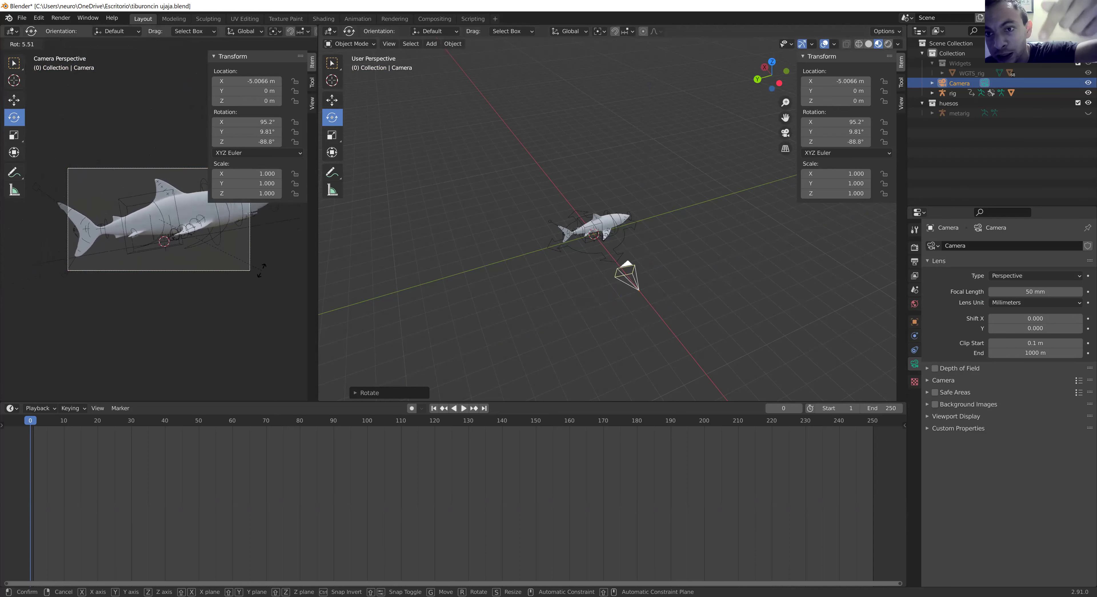
{"action": "left_click", "coordinate": [264, 250]}
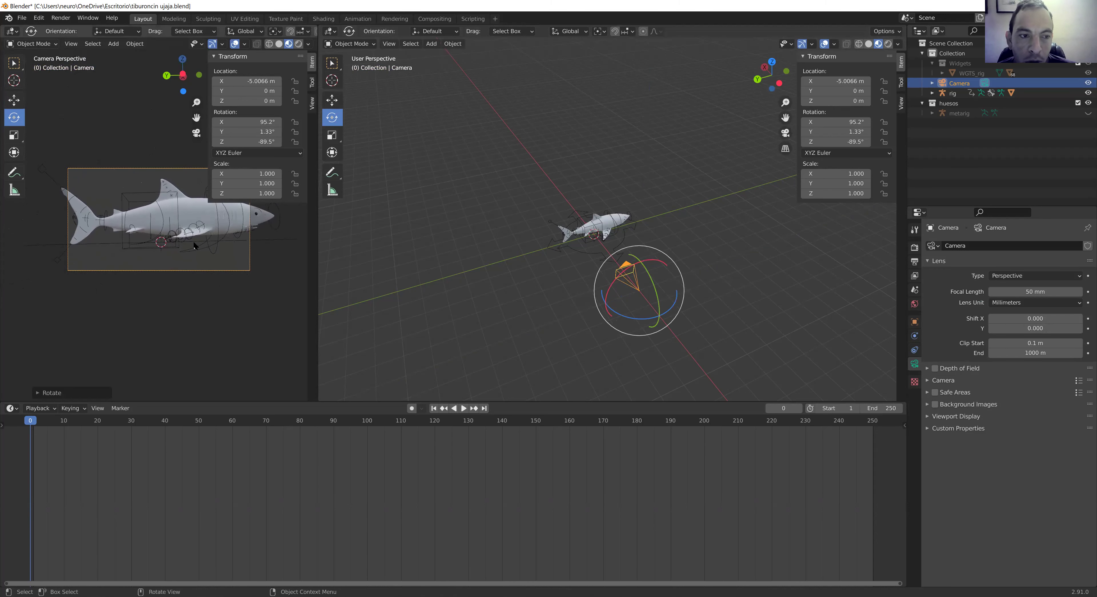
{"action": "scroll", "coordinate": [188, 252], "scroll_direction": "down", "scroll_amount": 2}
{"action": "left_click", "coordinate": [189, 259]}
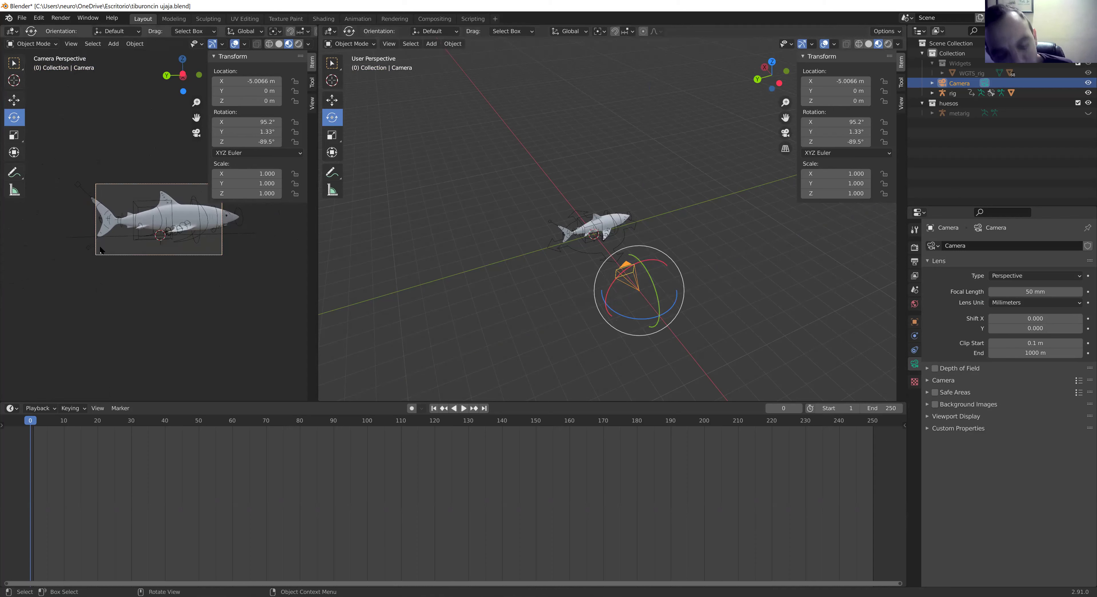
Step: Pull the camera back along X to -7.2817 m so the whole shark fits
{"action": "key", "text": "g"}
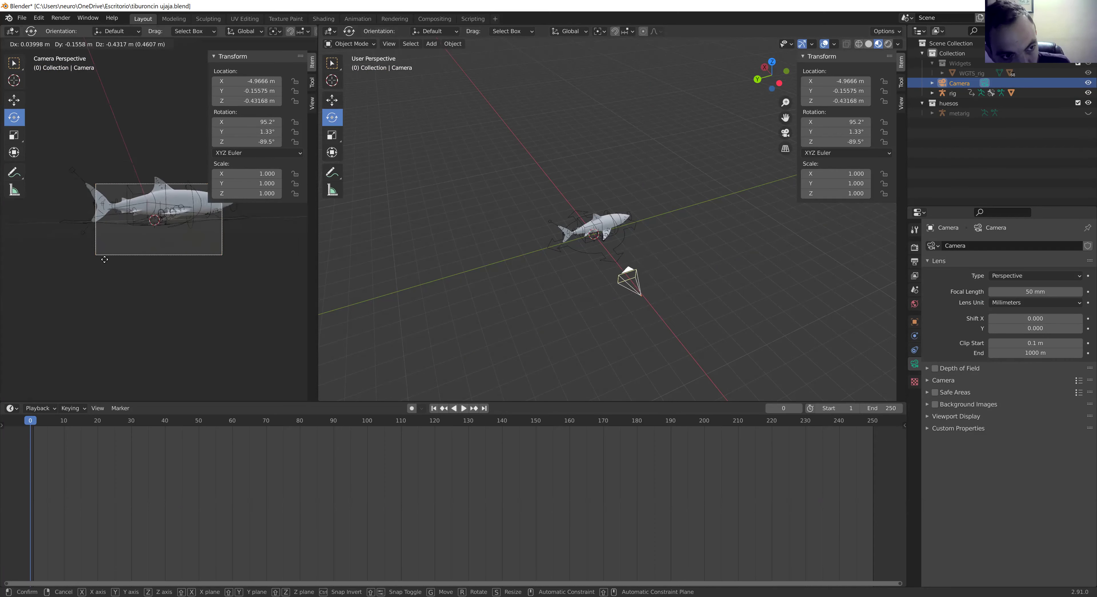
{"action": "left_click", "coordinate": [103, 237]}
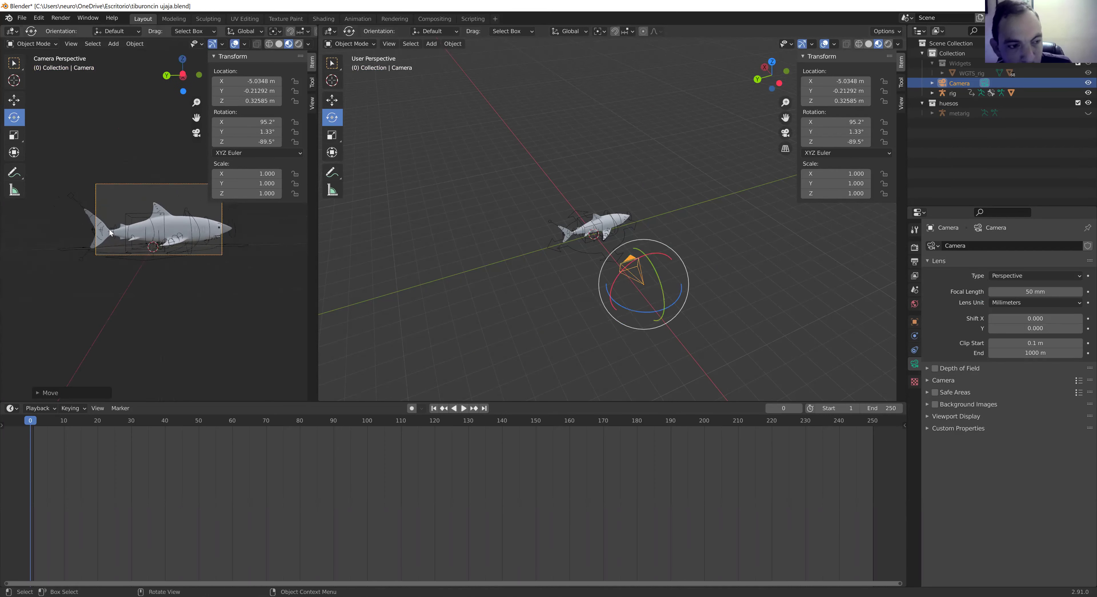
{"action": "left_click", "coordinate": [332, 100]}
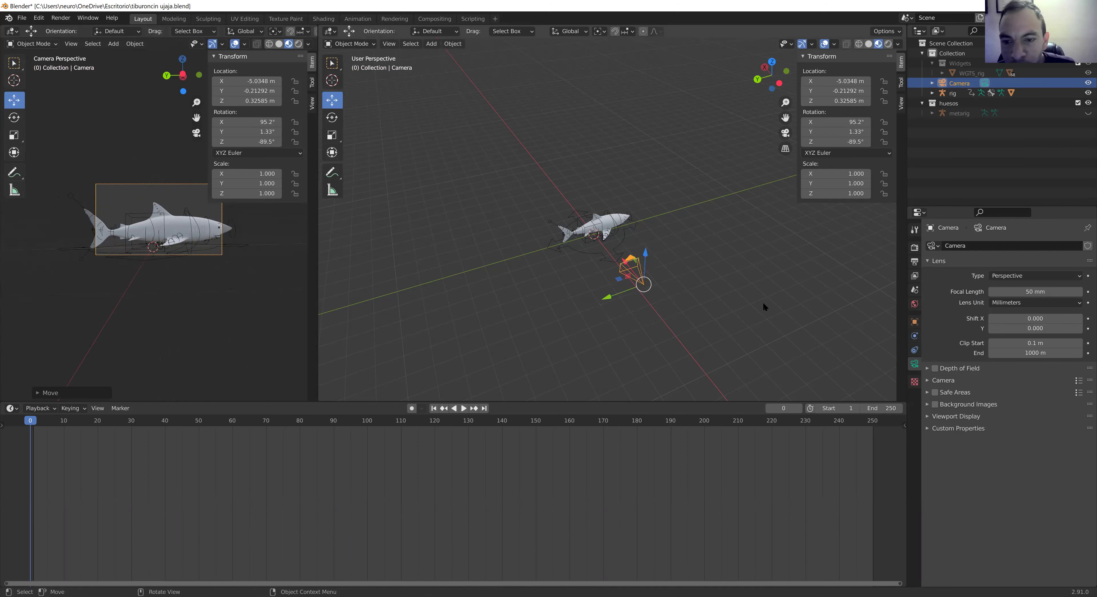
{"action": "left_click_drag", "start_coordinate": [624, 262], "coordinate": [621, 320]}
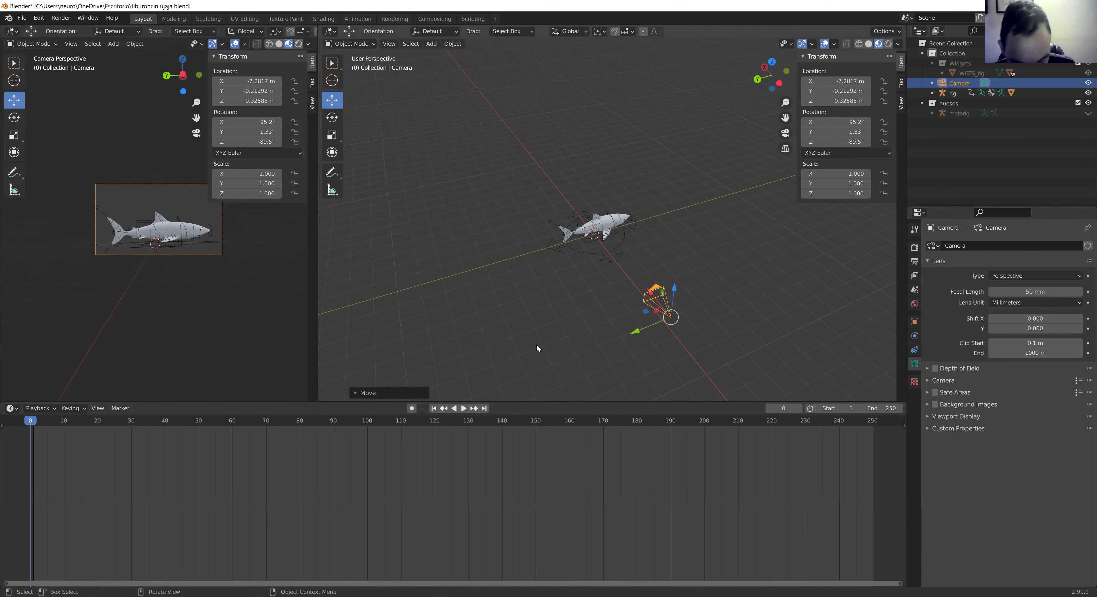
Step: Keyframe the camera's rotation at frame 0 and play the animation to frame 70
{"action": "key", "text": "i"}
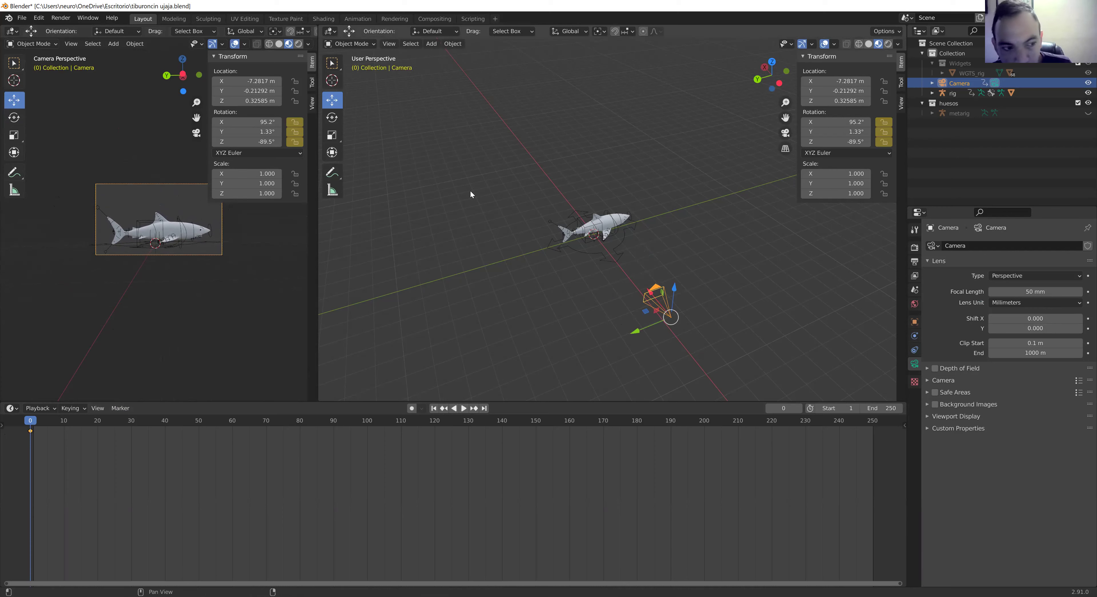
{"action": "key", "text": "space"}
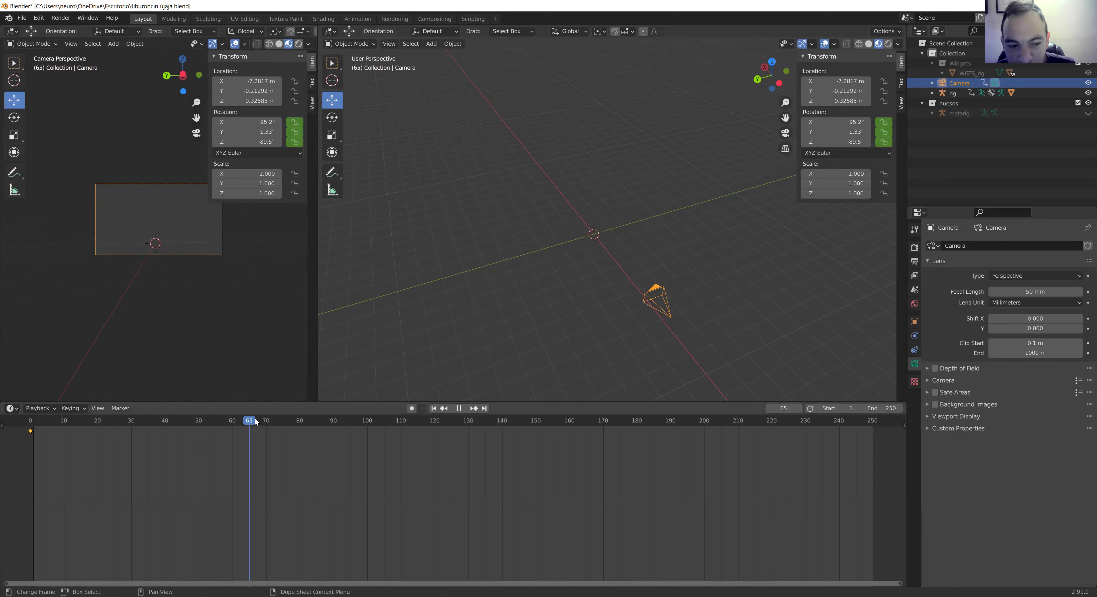
{"action": "key", "text": "space"}
Step: At frame 70, slide the camera along Y to -25.367 m to follow the shark
{"action": "scroll", "coordinate": [763, 189], "scroll_direction": "up", "scroll_amount": 1}
{"action": "scroll", "coordinate": [832, 248], "scroll_direction": "up", "scroll_amount": 2}
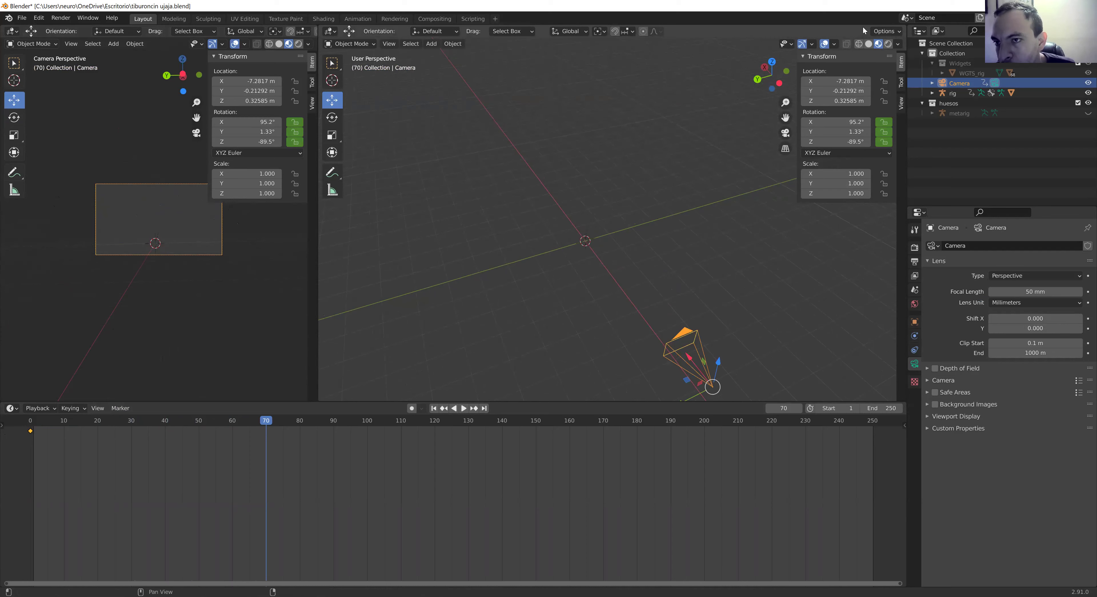
{"action": "left_click", "coordinate": [803, 57]}
{"action": "scroll", "coordinate": [696, 304], "scroll_direction": "down", "scroll_amount": 2}
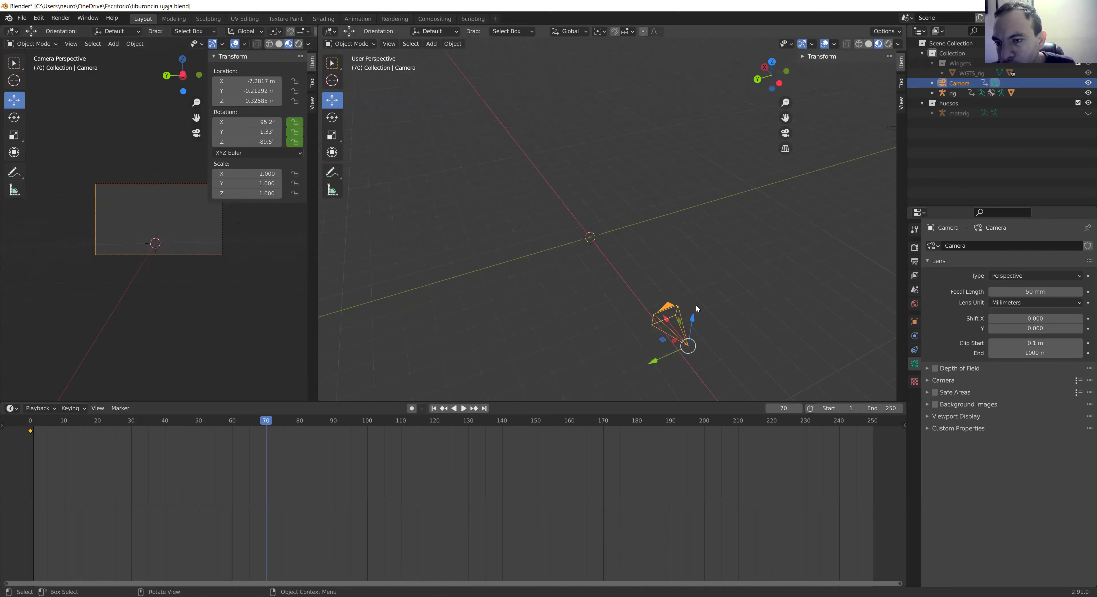
{"action": "scroll", "coordinate": [696, 306], "scroll_direction": "down", "scroll_amount": 2}
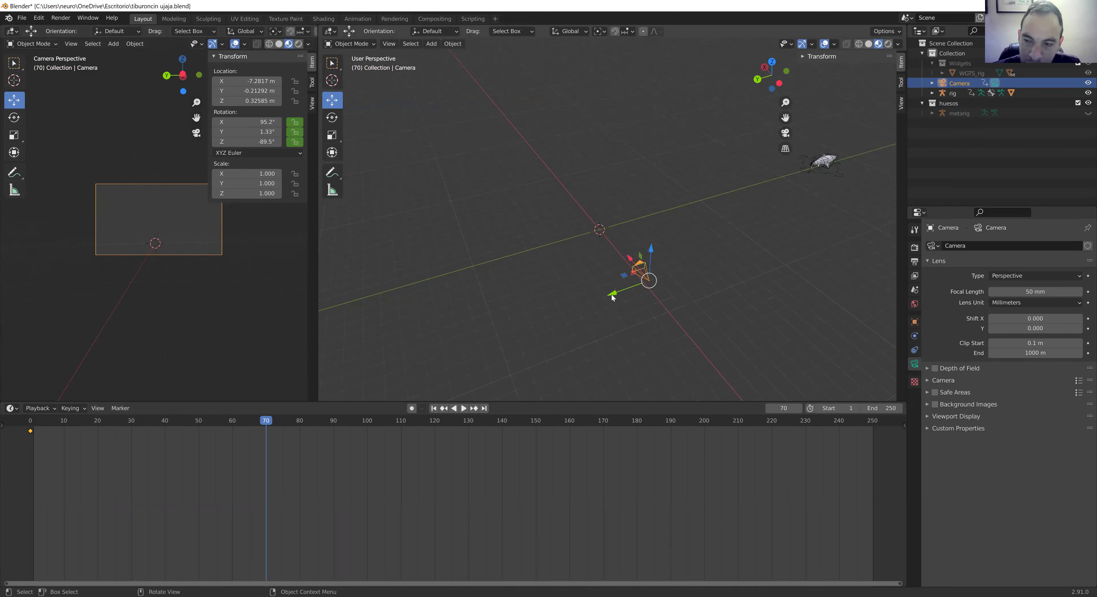
{"action": "left_click_drag", "start_coordinate": [611, 300], "coordinate": [857, 222]}
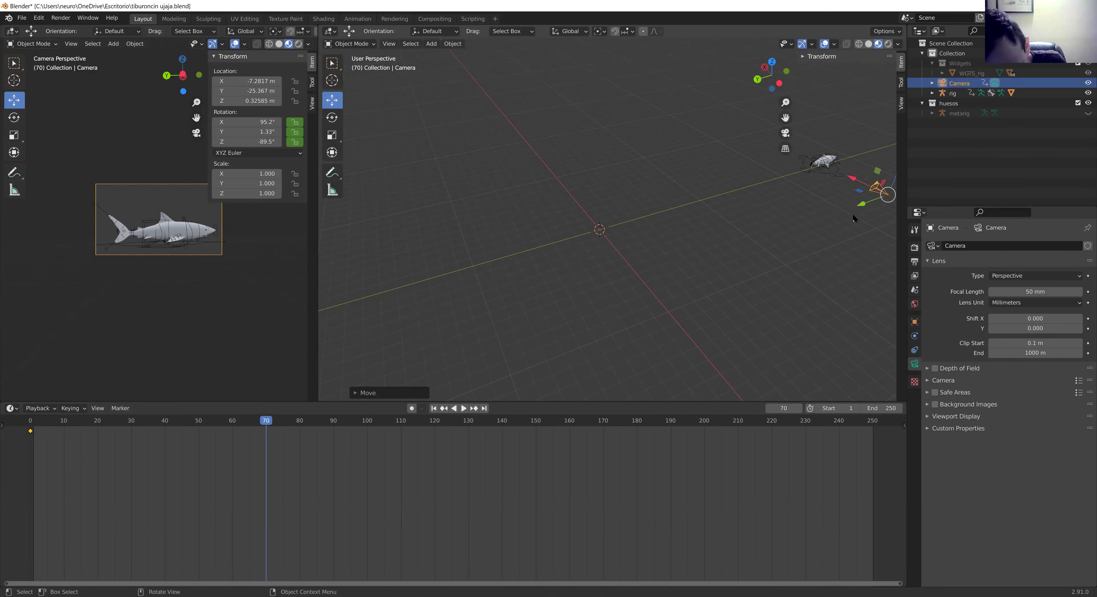
Step: Key the camera's location, rotation and scale at frame 70, then replay from the start
{"action": "key", "text": "i"}
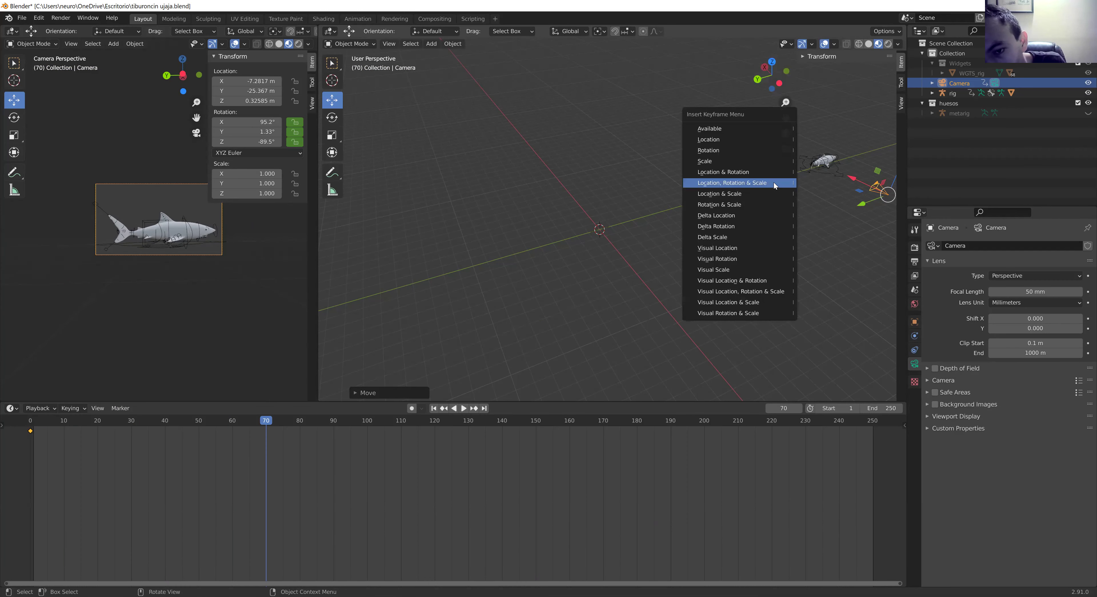
{"action": "left_click", "coordinate": [773, 182]}
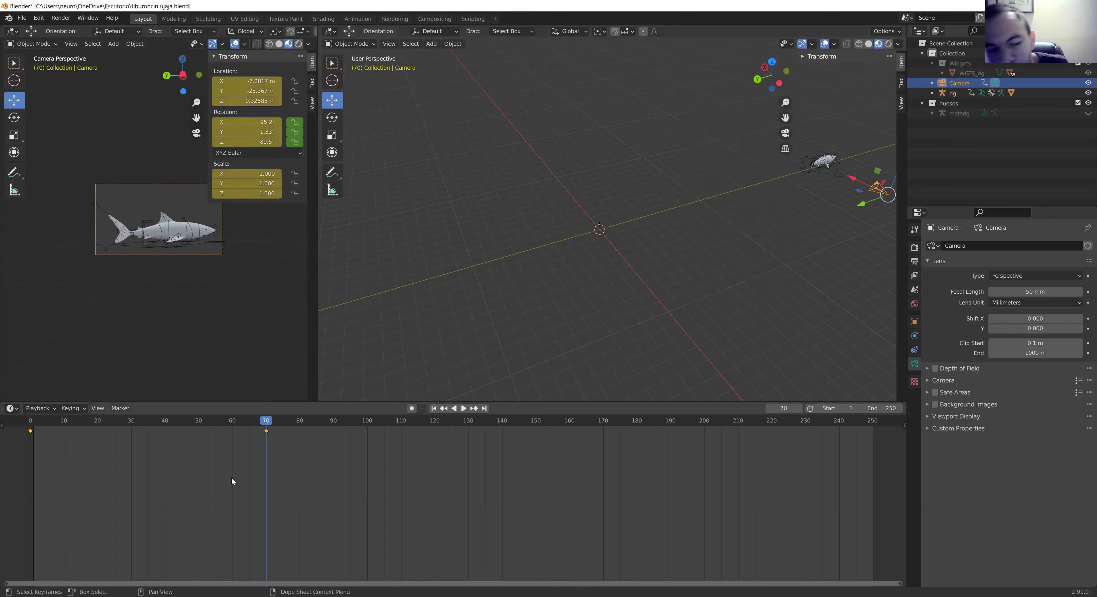
{"action": "mouse_move", "coordinate": [264, 415]}
{"action": "left_mouse_down"}
{"action": "mouse_move", "coordinate": [39, 467]}
{"action": "mouse_move", "coordinate": [270, 443]}
{"action": "left_mouse_up"}
{"action": "key", "text": "space"}
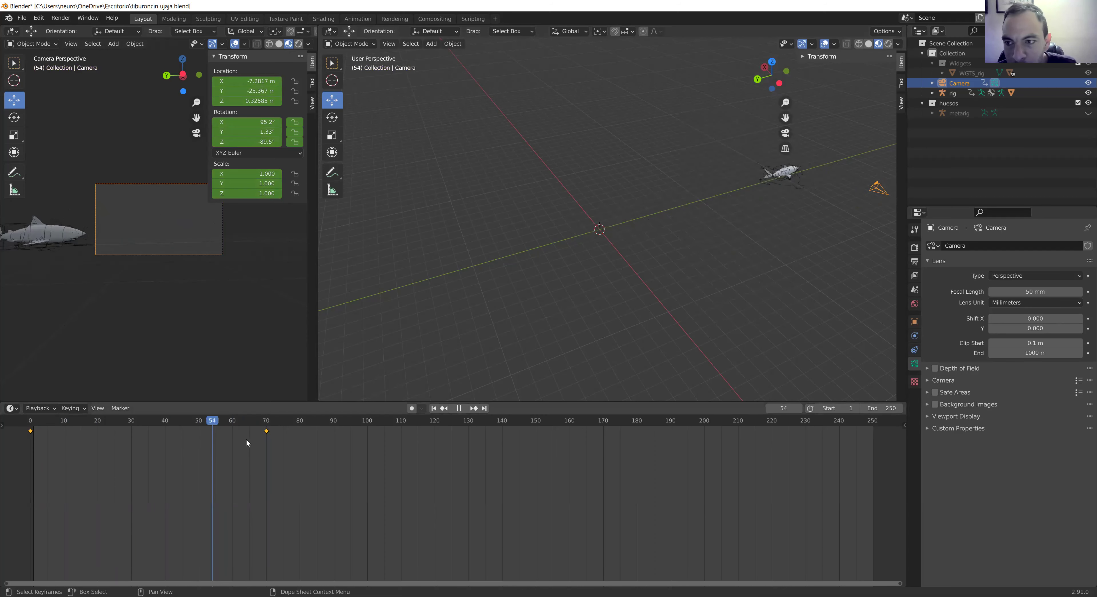
{"action": "key", "text": "Escape"}
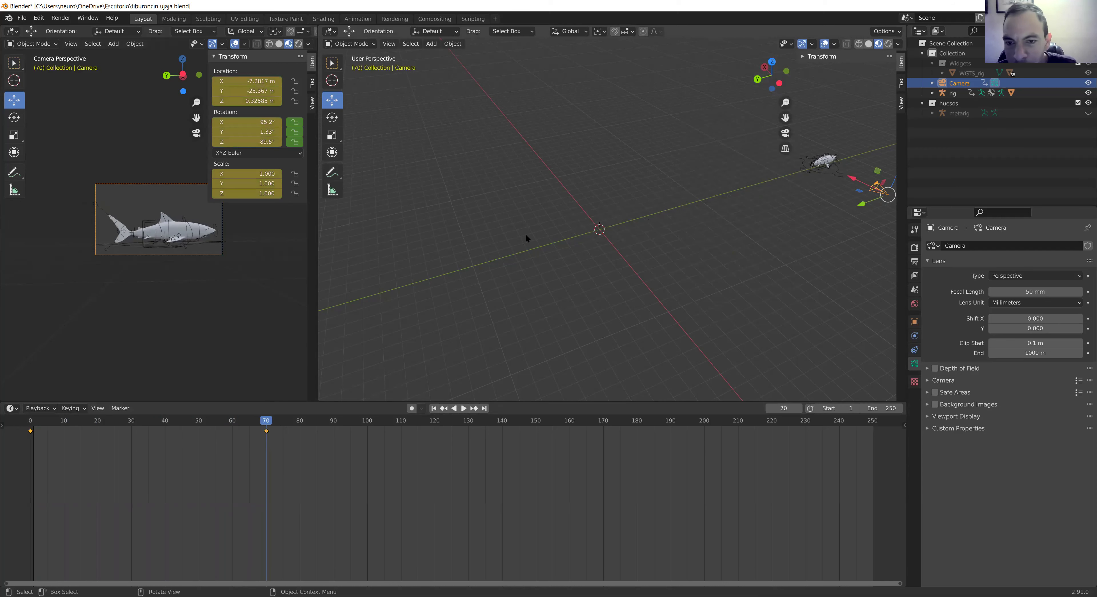
Step: Reselect the camera and rewind the timeline to frame 0
{"action": "left_click", "coordinate": [526, 233]}
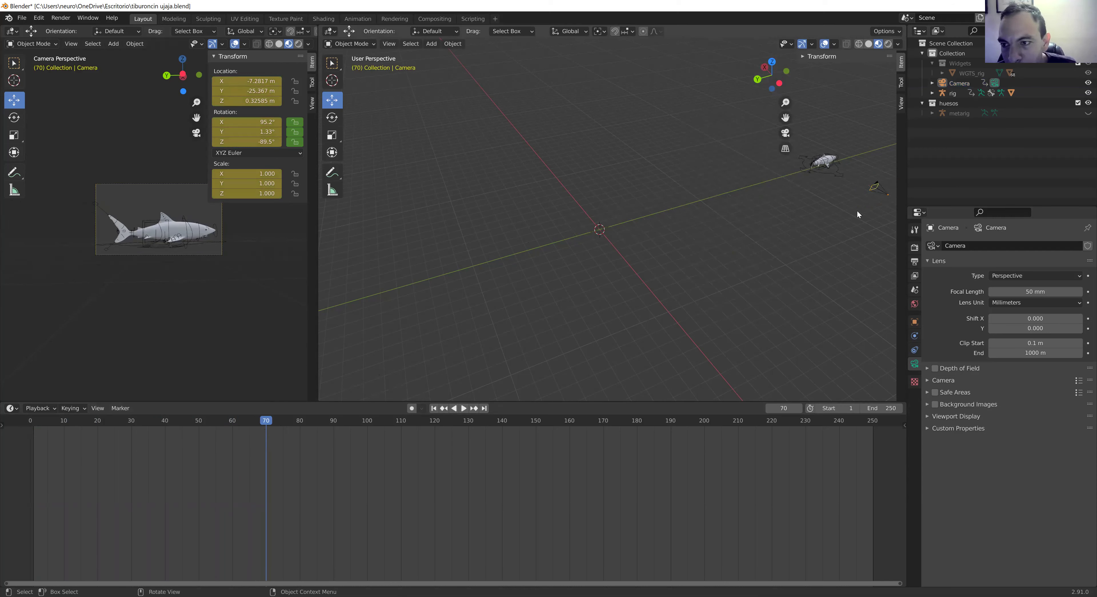
{"action": "left_click", "coordinate": [888, 202]}
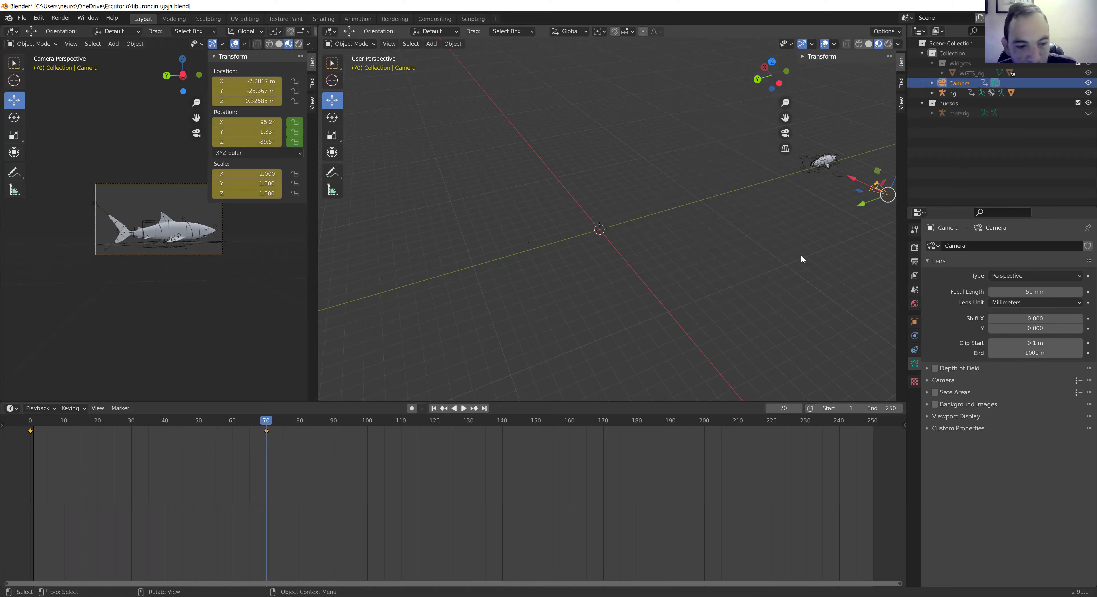
{"action": "key", "text": "space"}
{"action": "left_click_drag", "start_coordinate": [267, 421], "coordinate": [30, 458]}
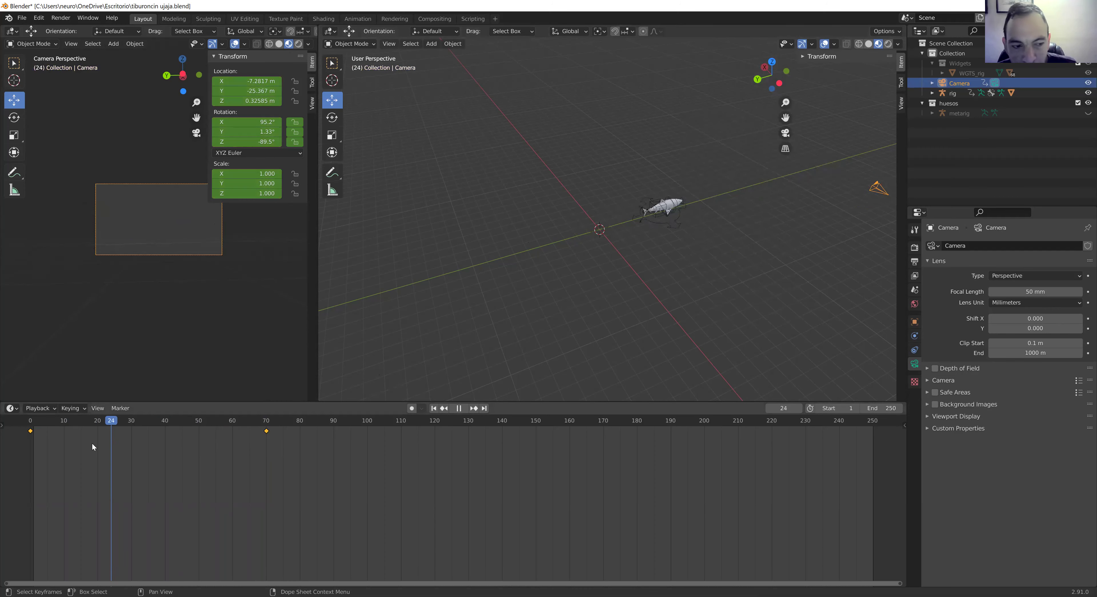
{"action": "key", "text": "space"}
Step: Delete the camera's frame-70 keyframe and return to frame 0
{"action": "key", "text": "Up"}
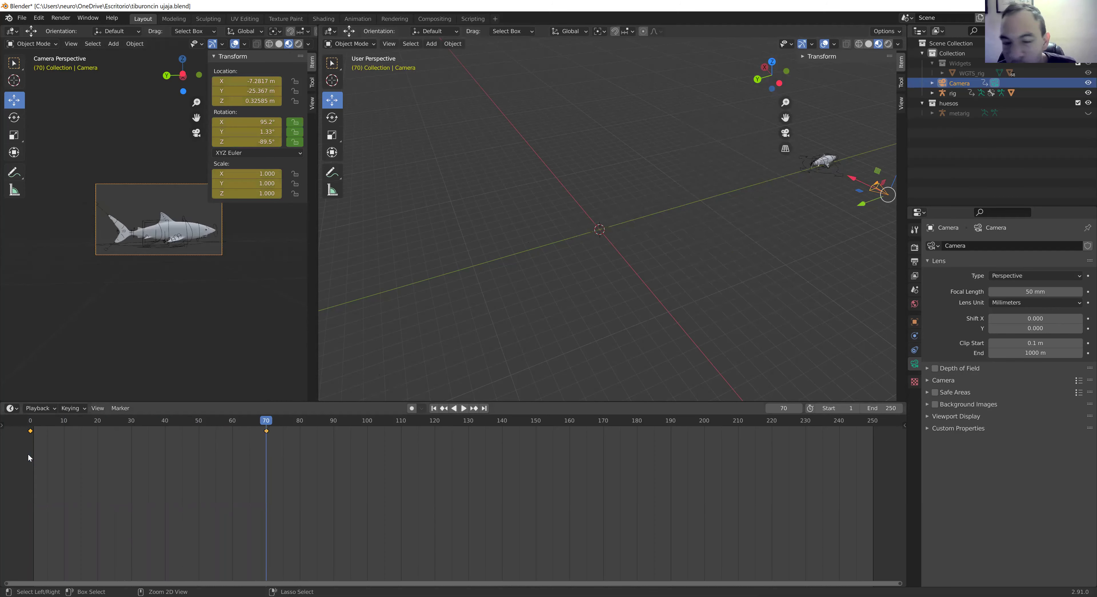
{"action": "key", "text": "Delete"}
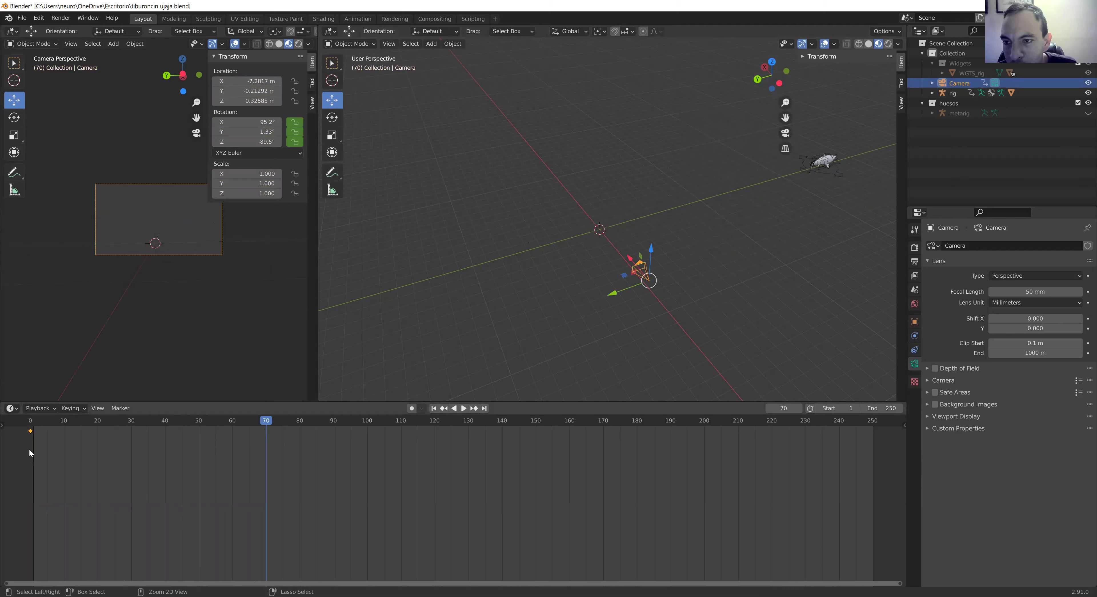
{"action": "left_click", "coordinate": [32, 513]}
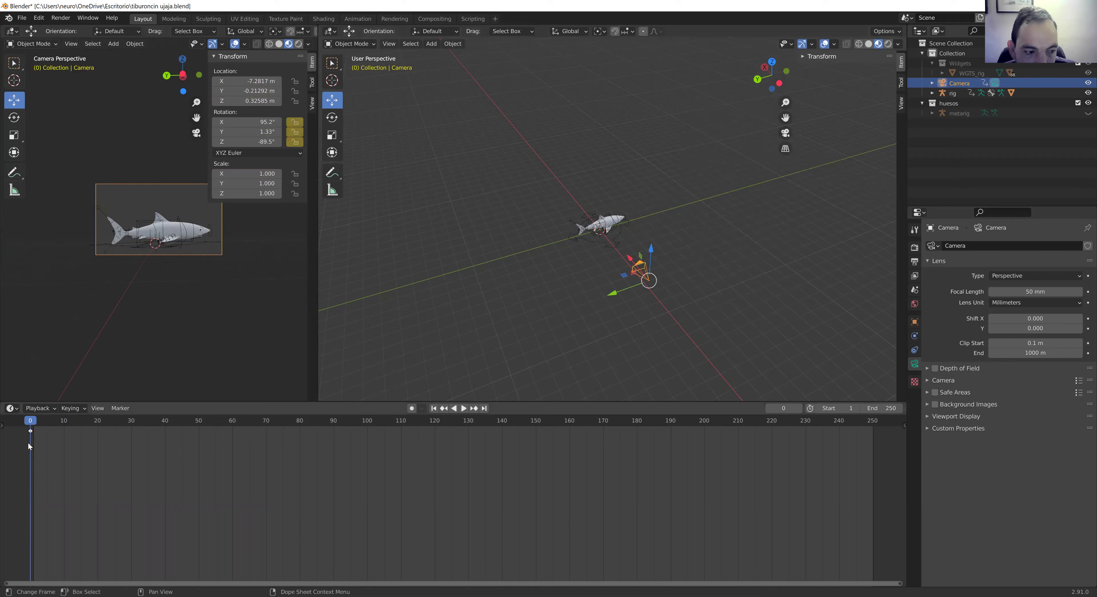
Step: Clear the camera's keyframes and key location, rotation and scale at frame 0
{"action": "key", "text": "x"}
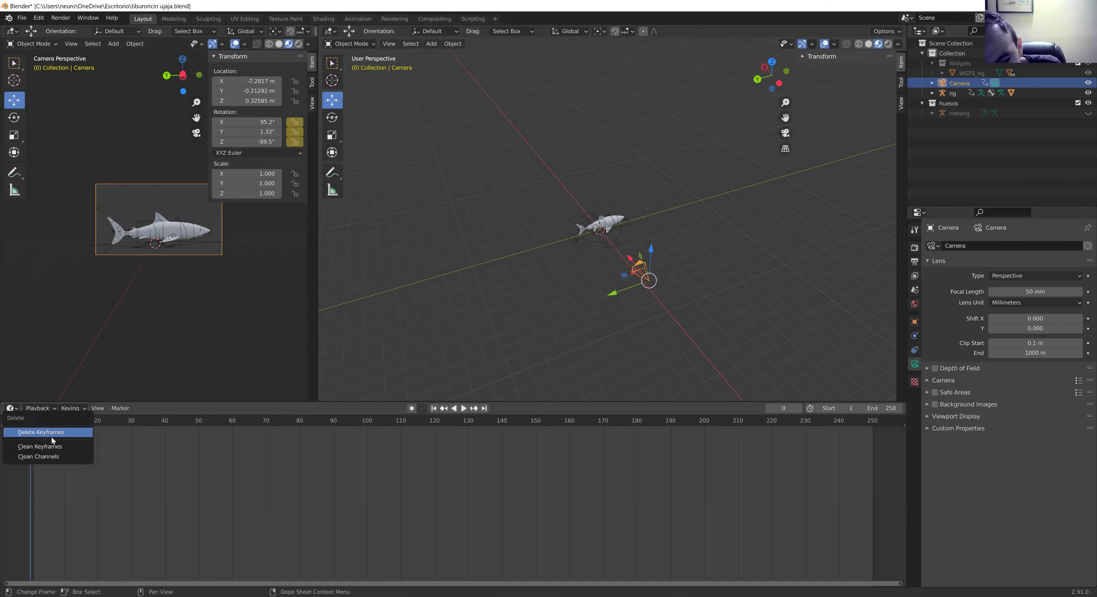
{"action": "left_click", "coordinate": [58, 433]}
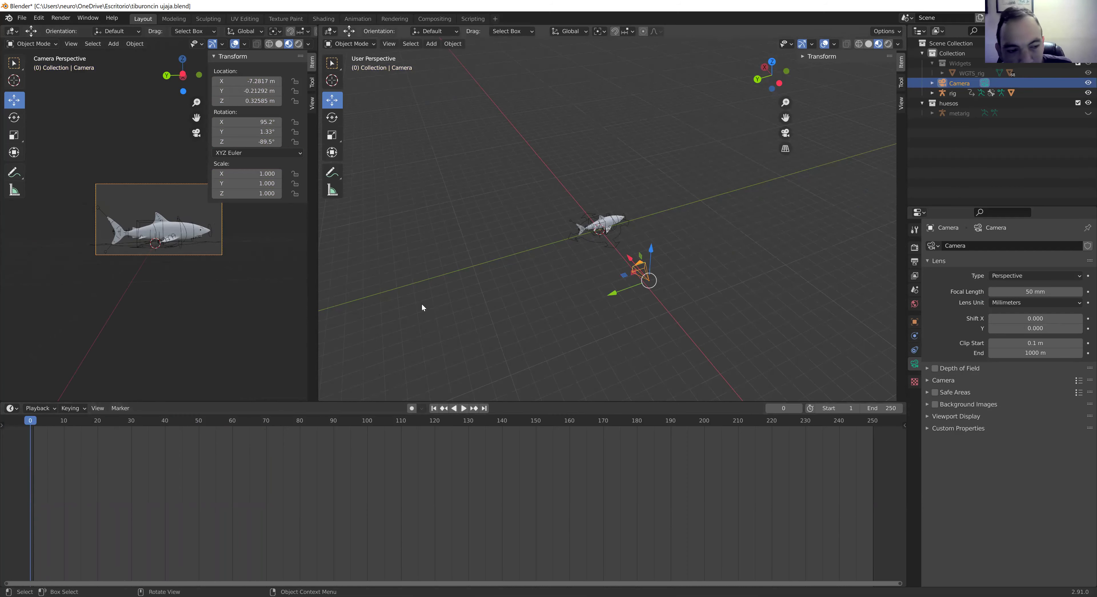
{"action": "key", "text": "i"}
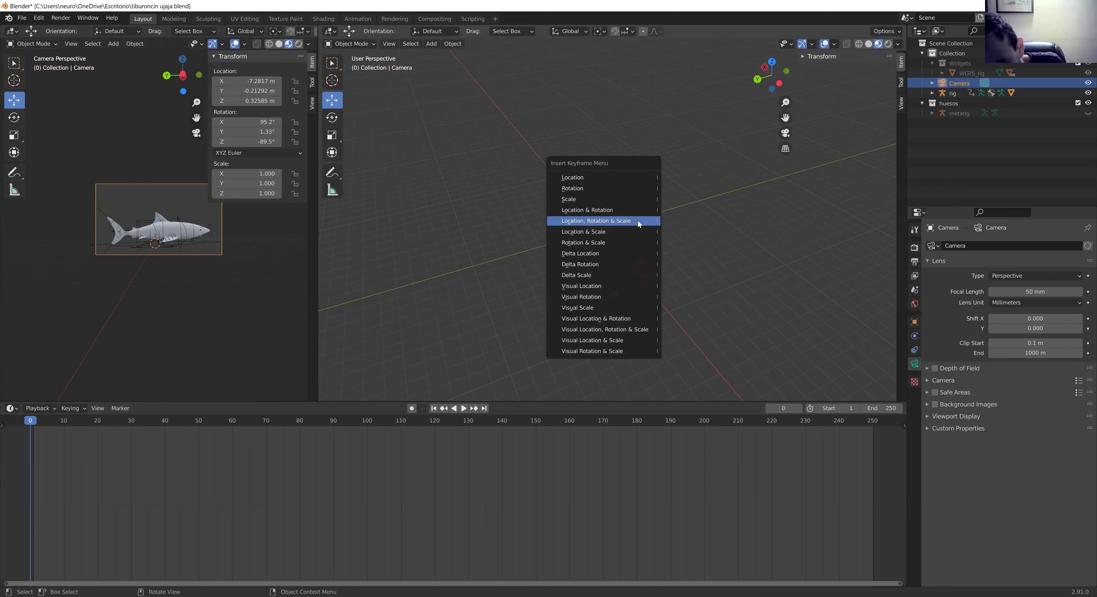
{"action": "left_click", "coordinate": [634, 220]}
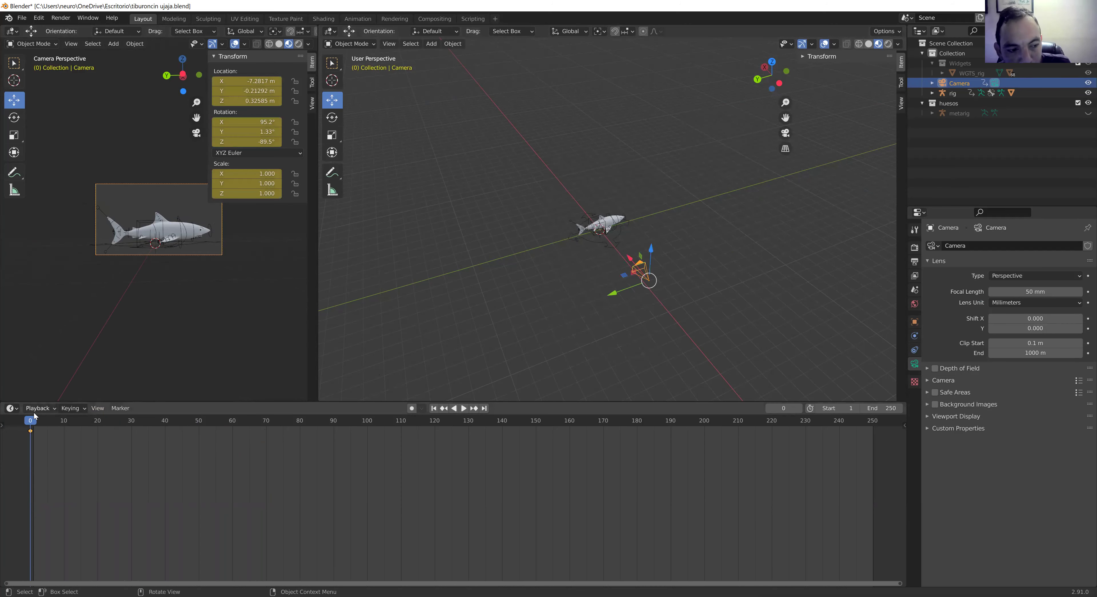
Step: At frame 71, slide the camera along Y to -25.75 m and key location, rotation and scale
{"action": "left_click_drag", "start_coordinate": [32, 421], "coordinate": [269, 436]}
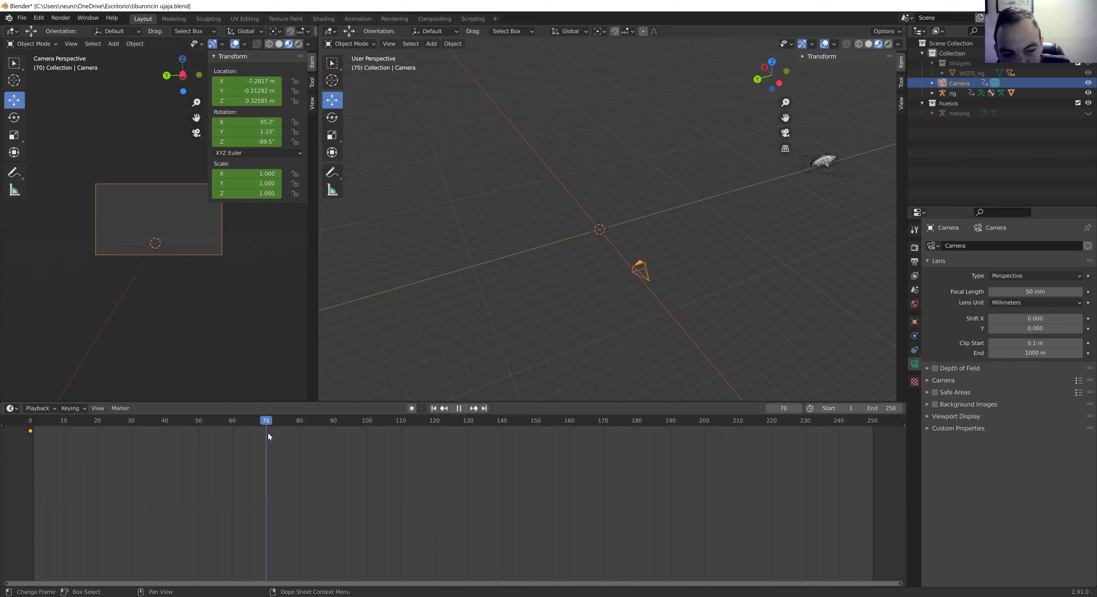
{"action": "mouse_move", "coordinate": [617, 294]}
{"action": "left_mouse_down"}
{"action": "mouse_move", "coordinate": [848, 231]}
{"action": "mouse_move", "coordinate": [873, 238]}
{"action": "left_mouse_up"}
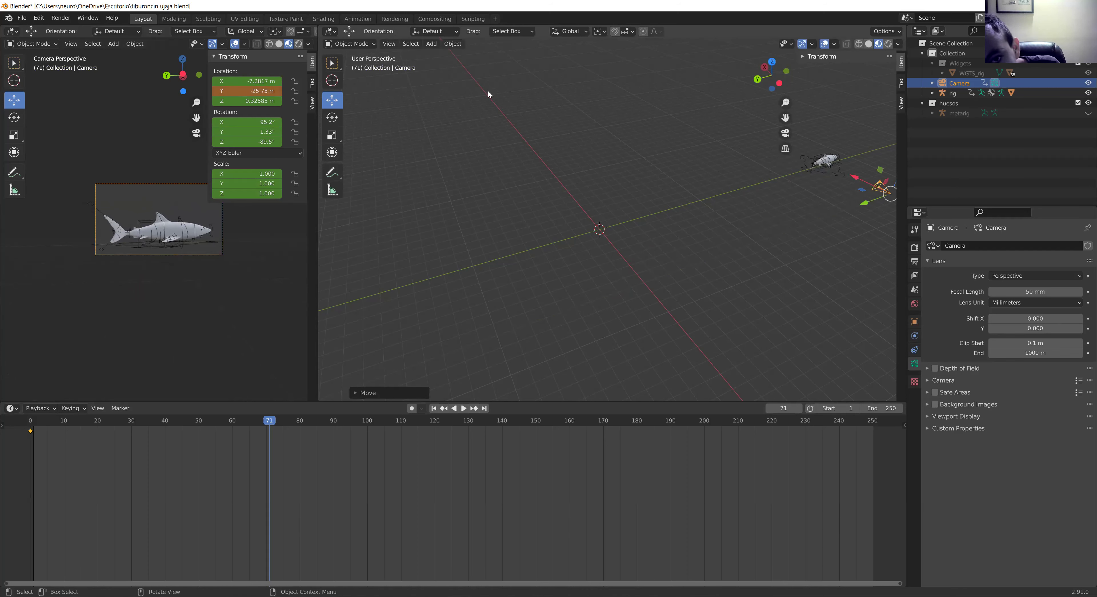
{"action": "key", "text": "i"}
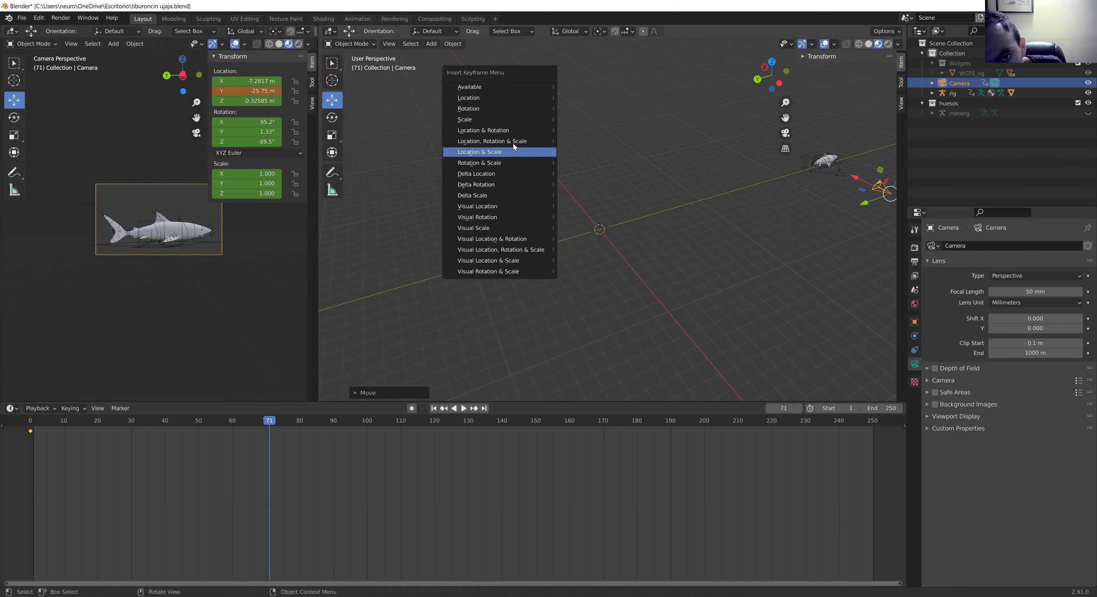
{"action": "left_click", "coordinate": [513, 143]}
Step: Play back and scrub the camera move, undoing an accidental extra keyframe
{"action": "key", "text": "shift+ctrl+space"}
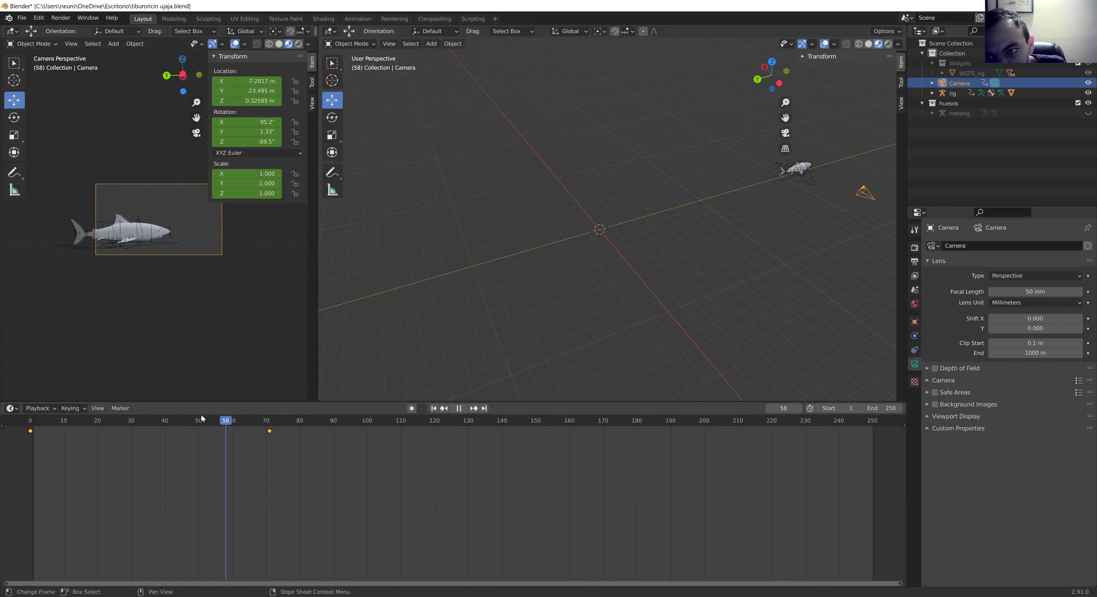
{"action": "mouse_move", "coordinate": [60, 420]}
{"action": "left_mouse_down"}
{"action": "mouse_move", "coordinate": [295, 384]}
{"action": "mouse_move", "coordinate": [248, 366]}
{"action": "left_mouse_up"}
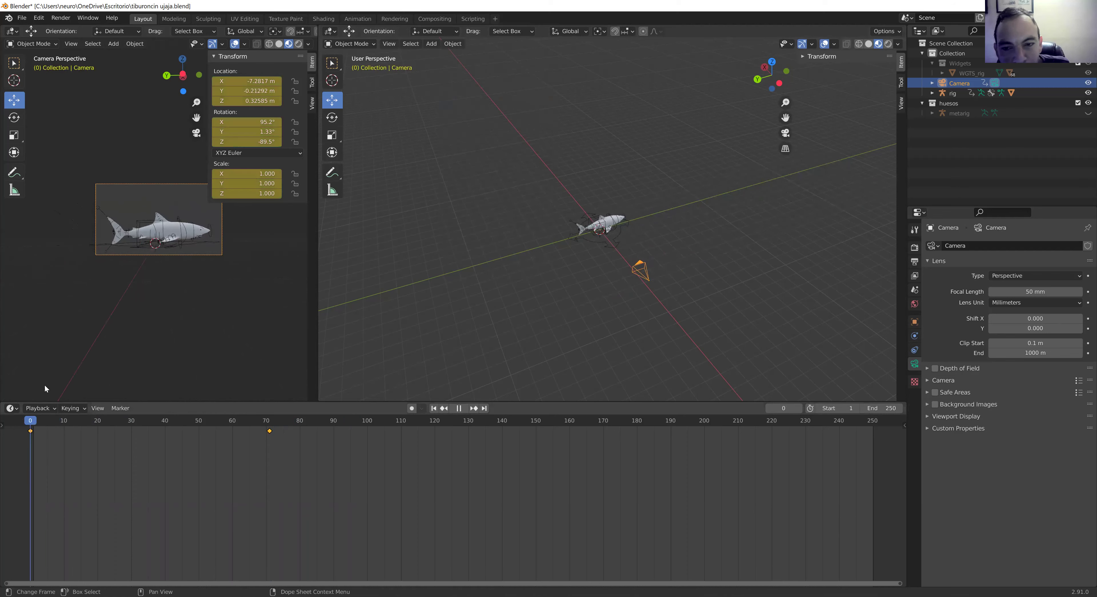
{"action": "left_click_drag", "start_coordinate": [249, 368], "coordinate": [21, 356]}
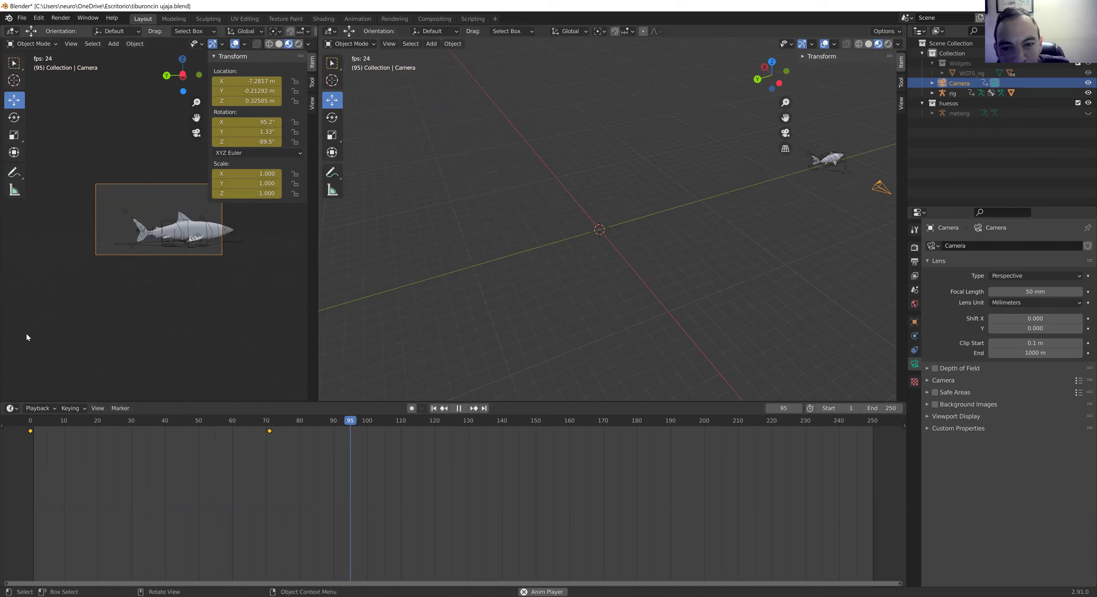
{"action": "key", "text": "ctrl+z"}
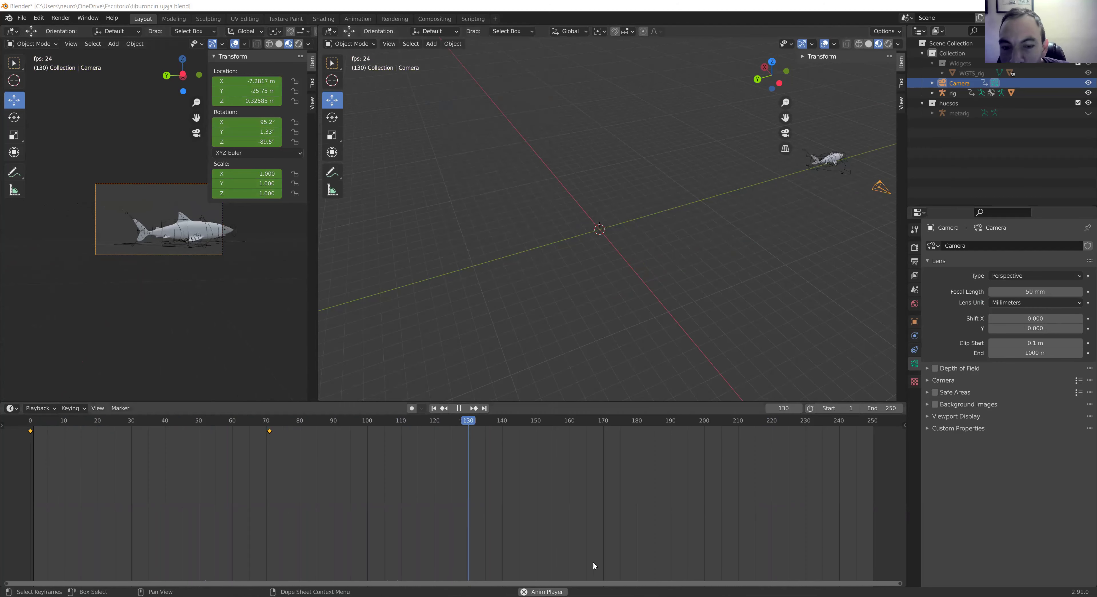
{"action": "key", "text": "shift+Left"}
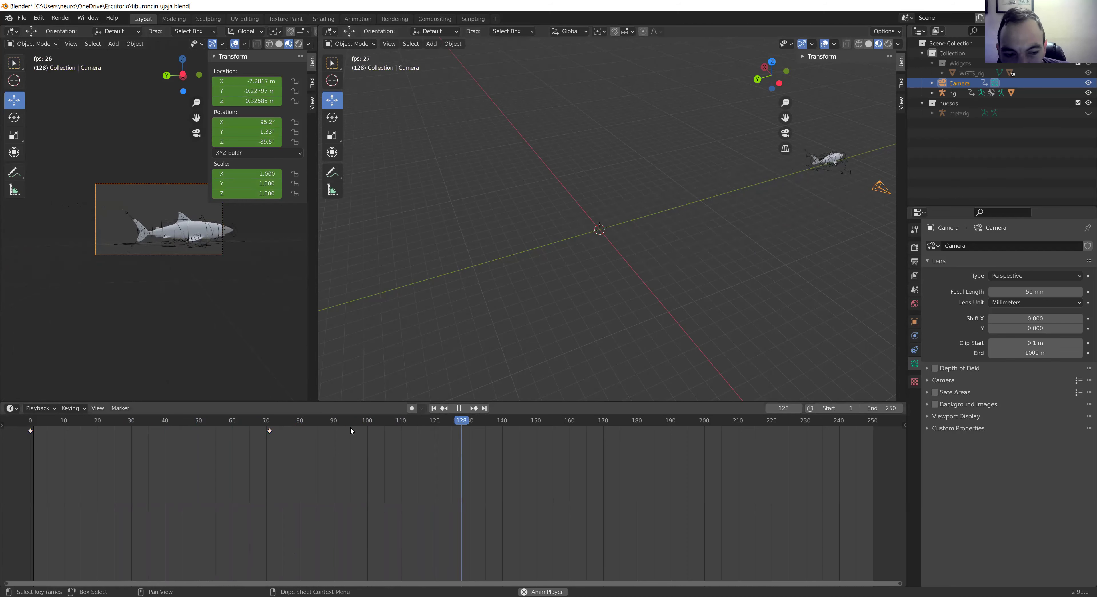
Step: Move the camera's ending keyframe one frame earlier to frame 70
{"action": "left_click", "coordinate": [269, 431]}
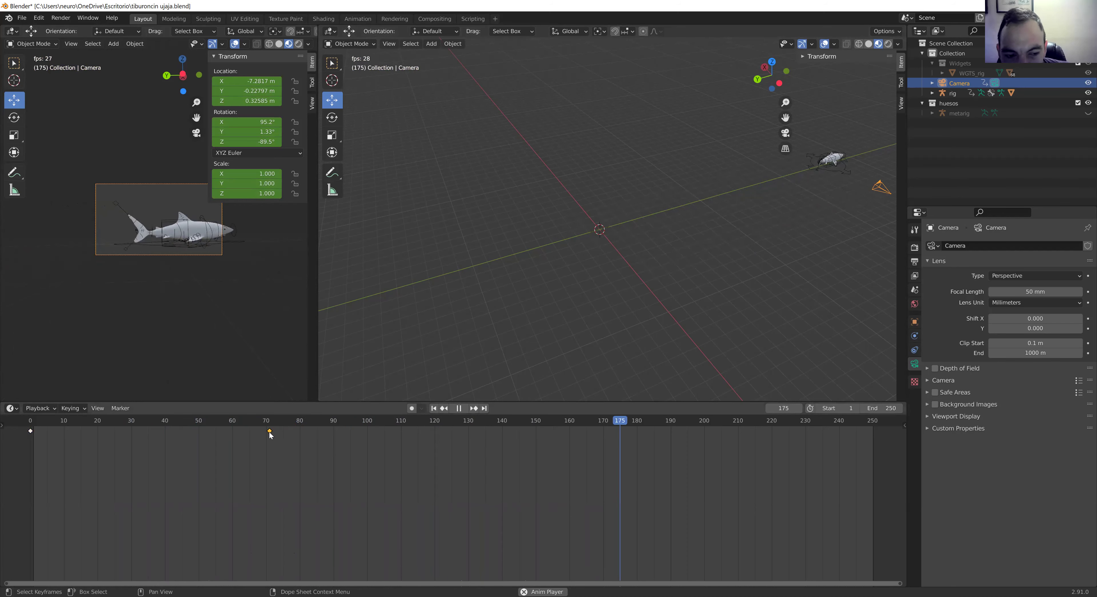
{"action": "left_click", "coordinate": [458, 408]}
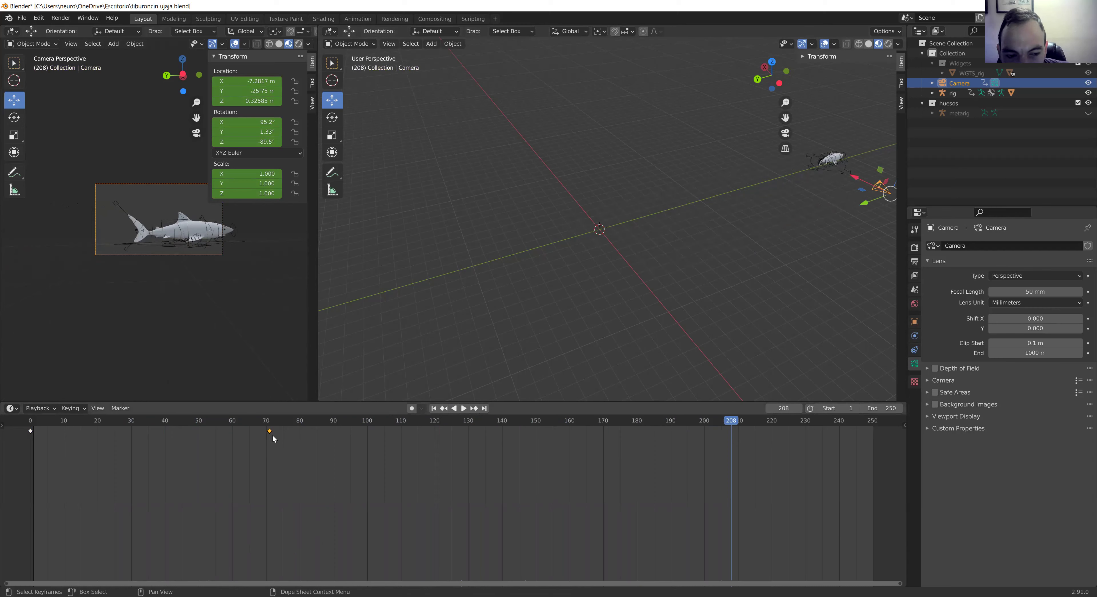
{"action": "left_click_drag", "start_coordinate": [269, 431], "coordinate": [267, 432]}
Step: Replay the camera move up to the frame-70 key, then select the shark rig
{"action": "left_click_drag", "start_coordinate": [735, 422], "coordinate": [141, 480]}
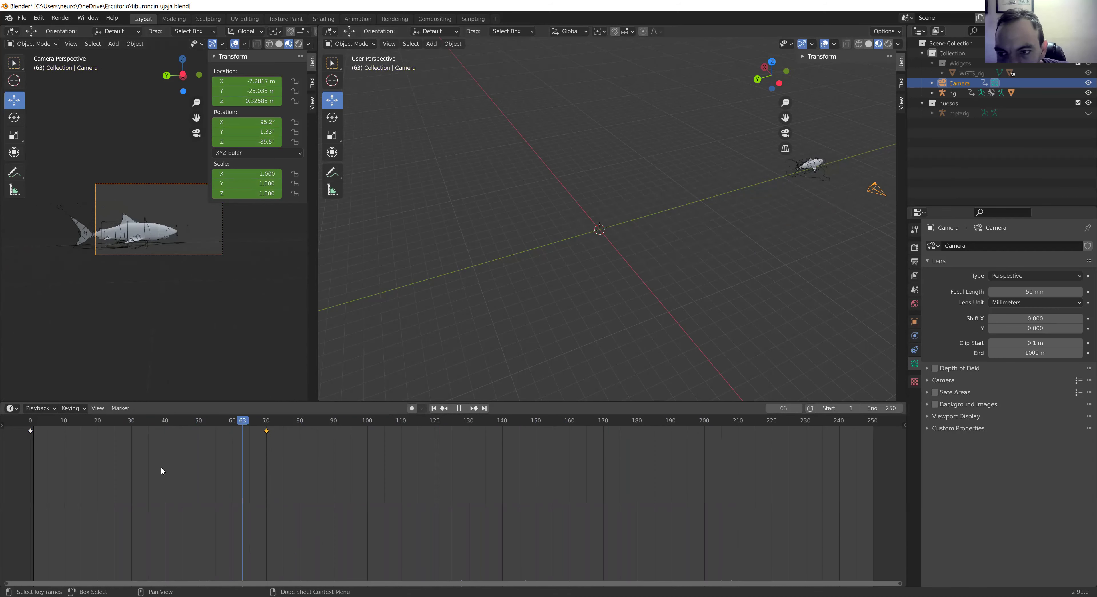
{"action": "key", "text": "space"}
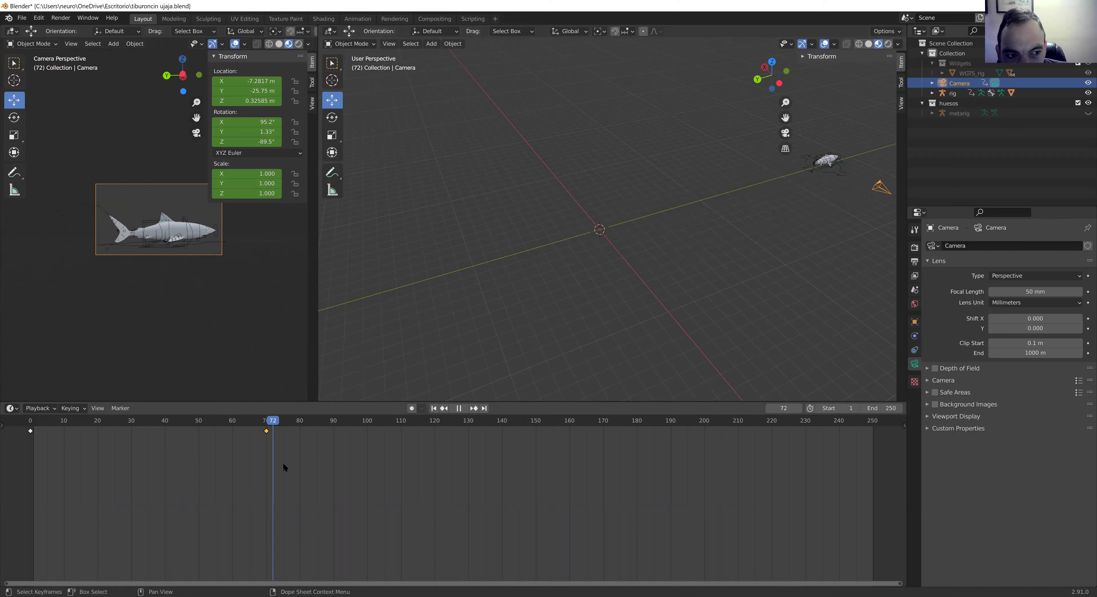
{"action": "left_click_drag", "start_coordinate": [157, 471], "coordinate": [53, 479]}
{"action": "key", "text": "space"}
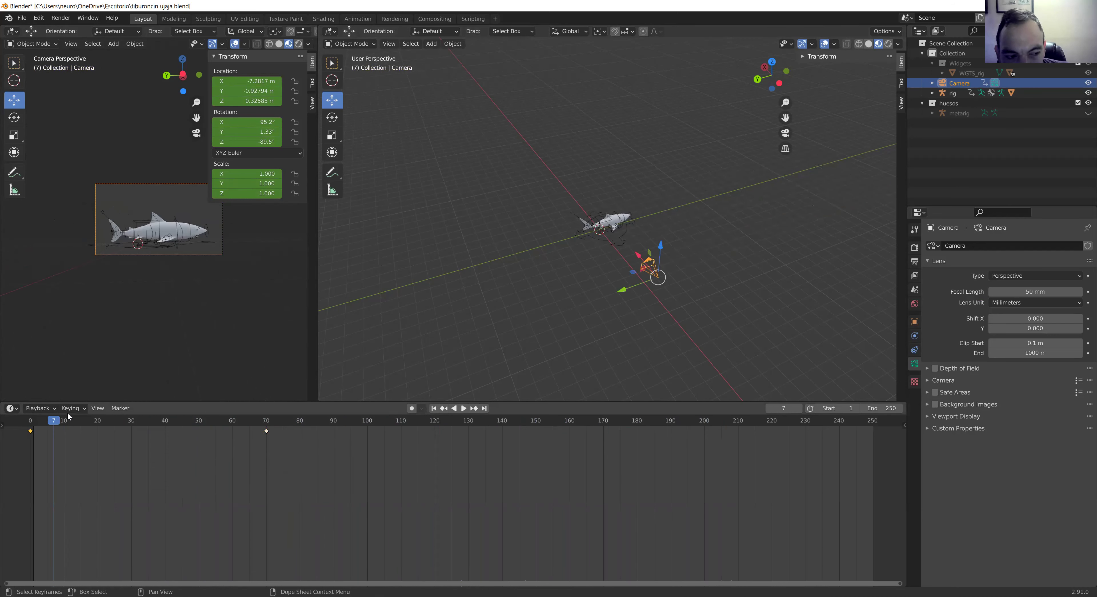
{"action": "key", "text": "shift+Left"}
{"action": "key", "text": "space"}
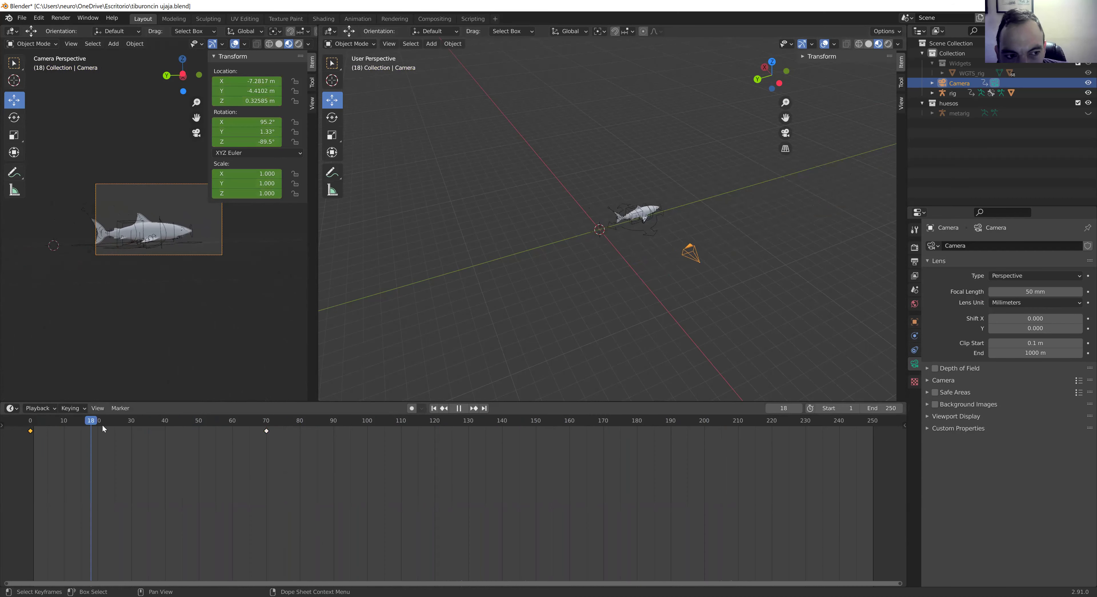
{"action": "left_click_drag", "start_coordinate": [137, 426], "coordinate": [267, 432]}
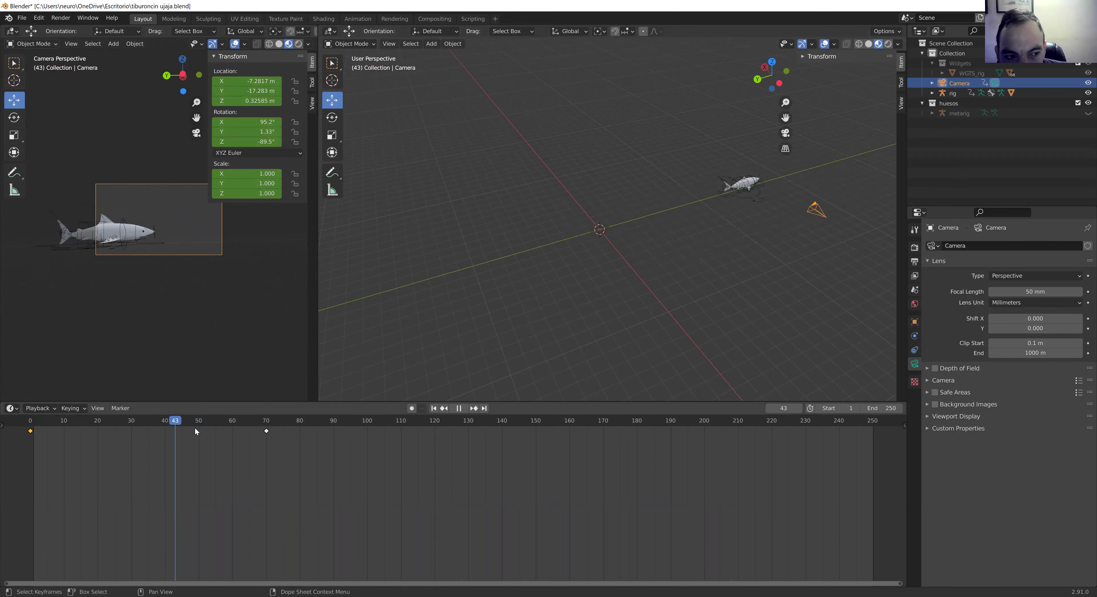
{"action": "key", "text": "space"}
{"action": "left_click", "coordinate": [266, 431]}
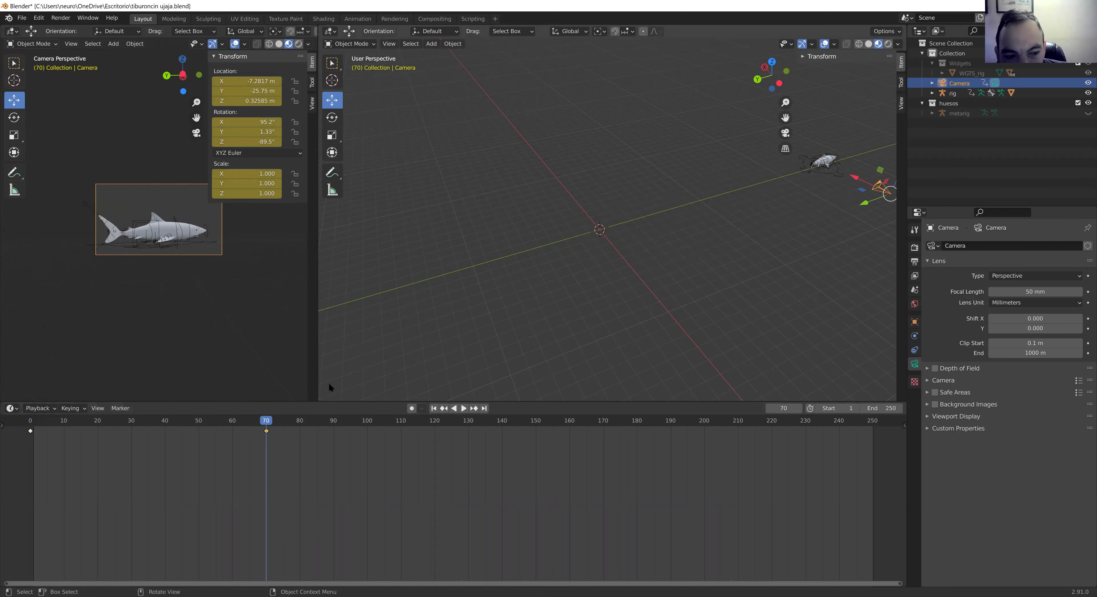
{"action": "left_click", "coordinate": [812, 172]}
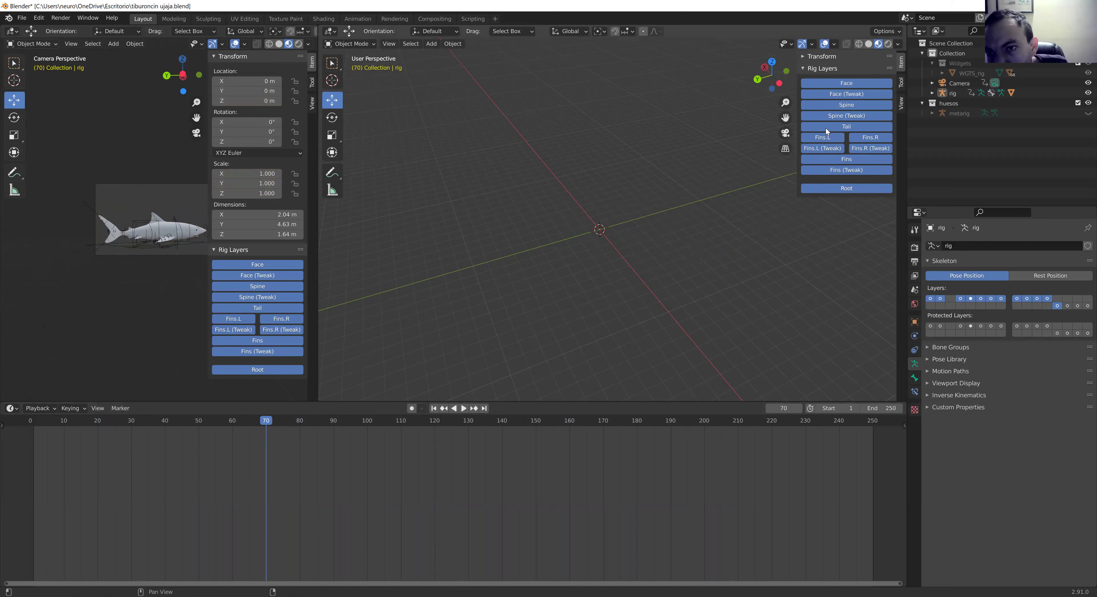
Step: Close the viewport sidebar and replay the shark's swim from the start through the camera
{"action": "key", "text": "n"}
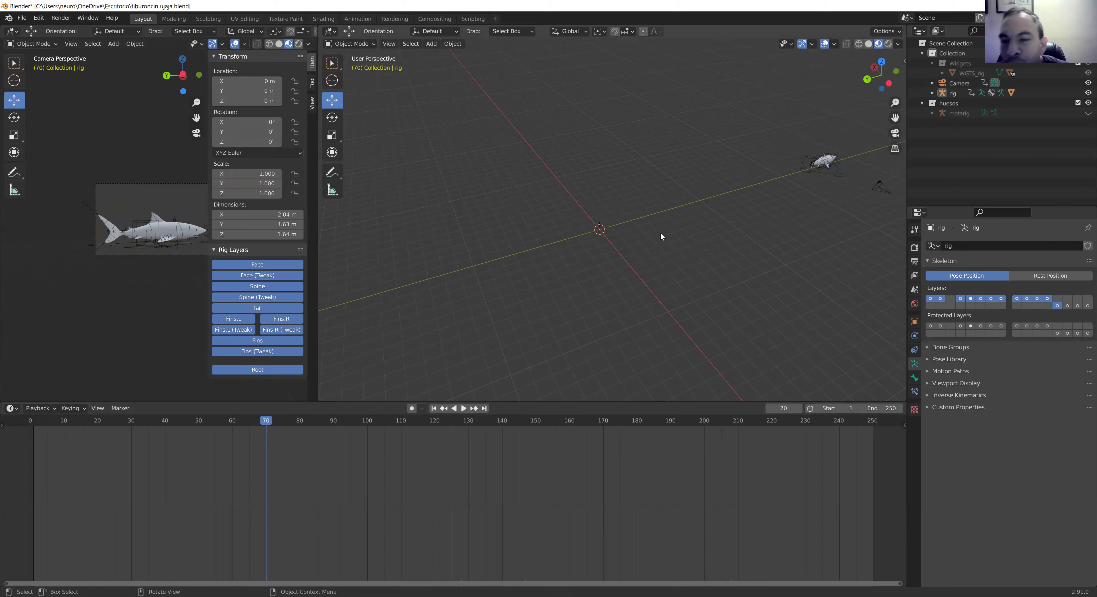
{"action": "left_click_drag", "start_coordinate": [269, 424], "coordinate": [32, 427]}
{"action": "key", "text": "space"}
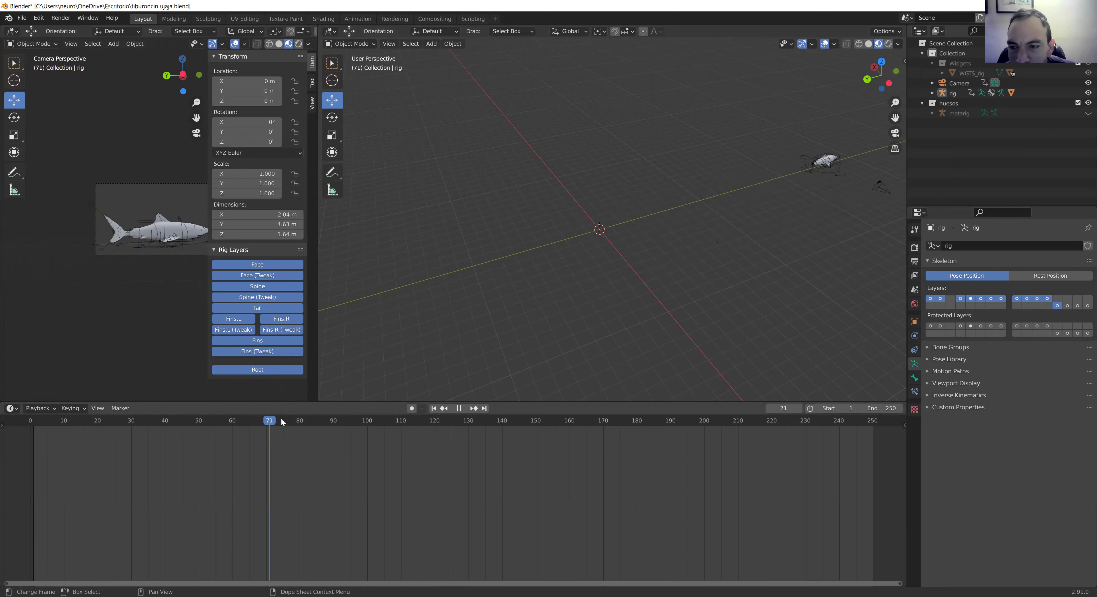
{"action": "mouse_move", "coordinate": [254, 431]}
{"action": "left_mouse_down"}
{"action": "mouse_move", "coordinate": [91, 447]}
{"action": "mouse_move", "coordinate": [231, 425]}
{"action": "mouse_move", "coordinate": [30, 426]}
{"action": "mouse_move", "coordinate": [202, 450]}
{"action": "mouse_move", "coordinate": [54, 453]}
{"action": "mouse_move", "coordinate": [127, 442]}
{"action": "mouse_move", "coordinate": [56, 443]}
{"action": "left_mouse_up"}
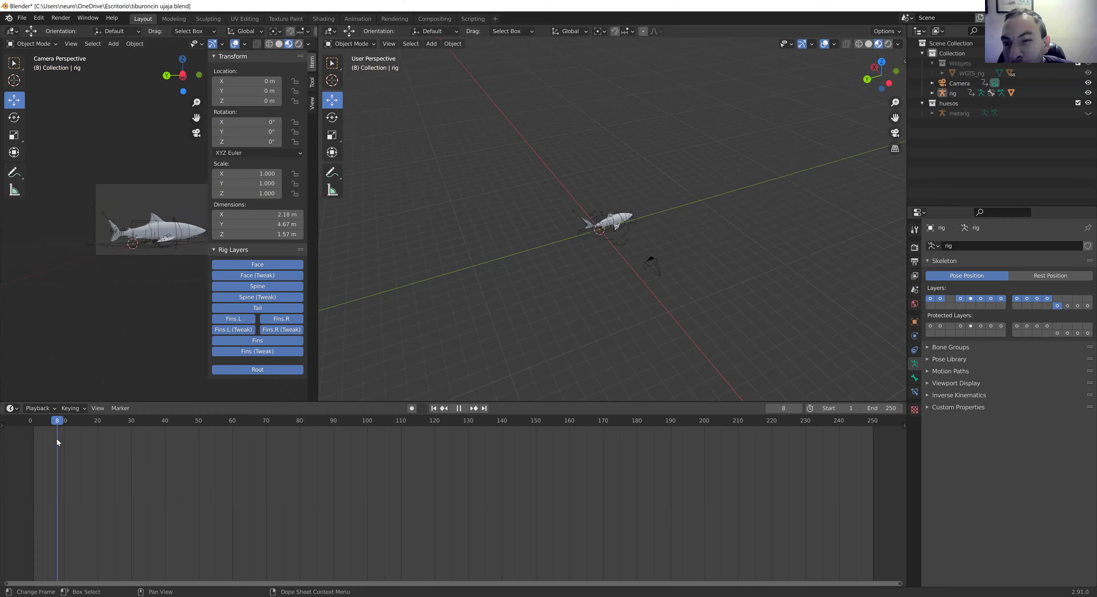
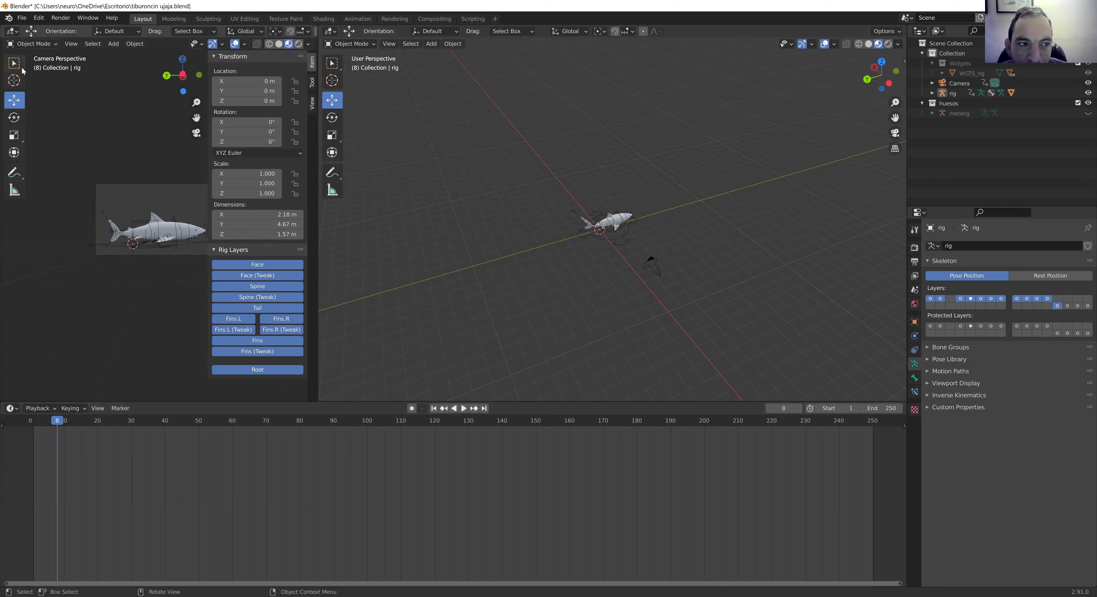
Step: Add a cube, move it along Y away from the shark, and scale it to 3.19 m
{"action": "left_click", "coordinate": [115, 44]}
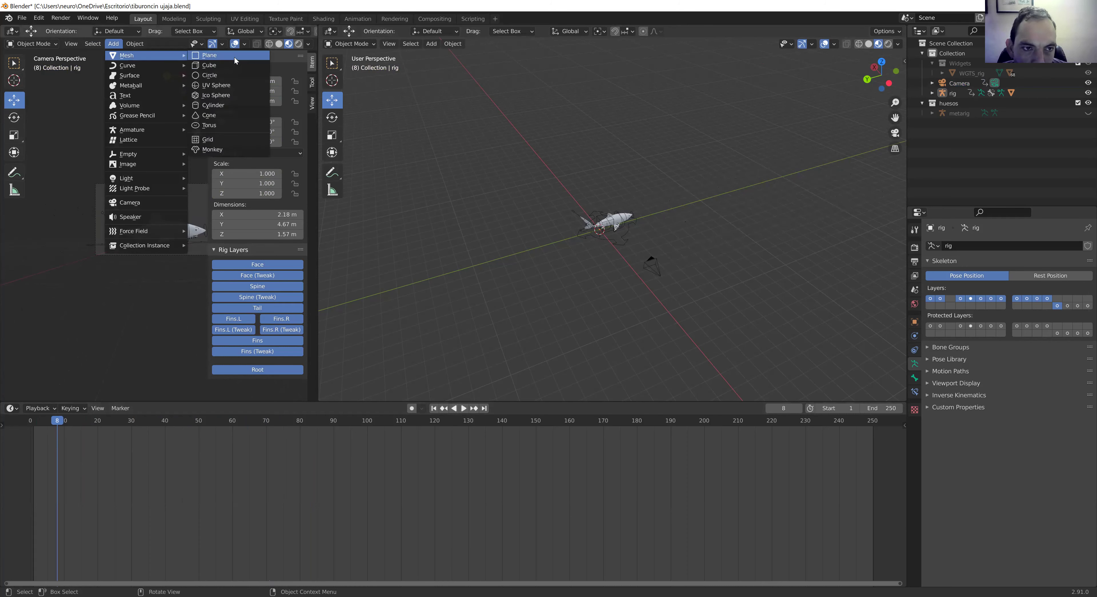
{"action": "left_click", "coordinate": [232, 66]}
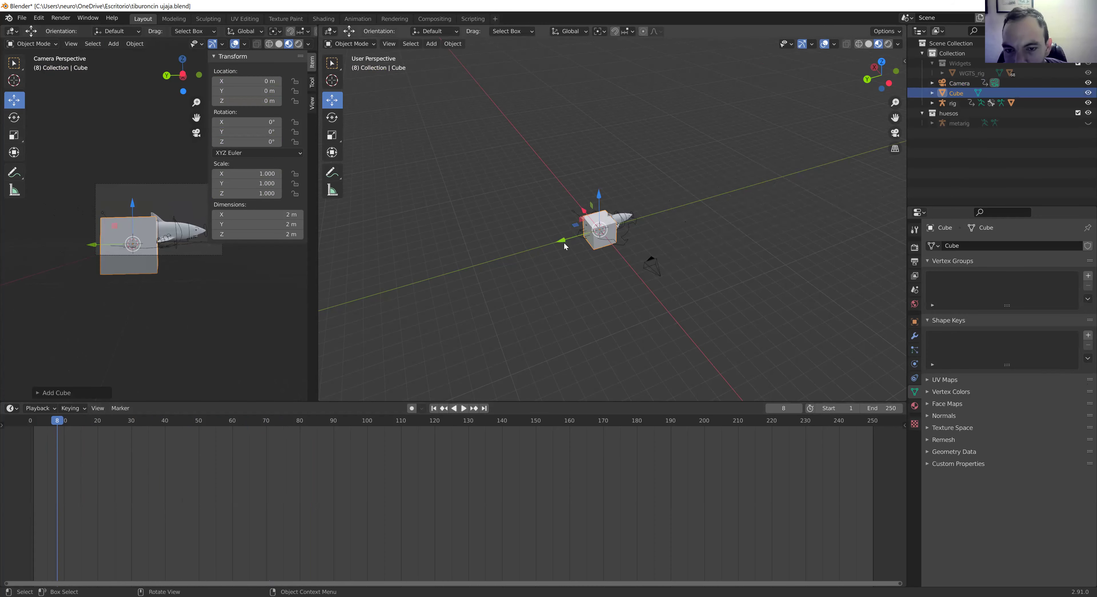
{"action": "left_click_drag", "start_coordinate": [545, 243], "coordinate": [475, 261]}
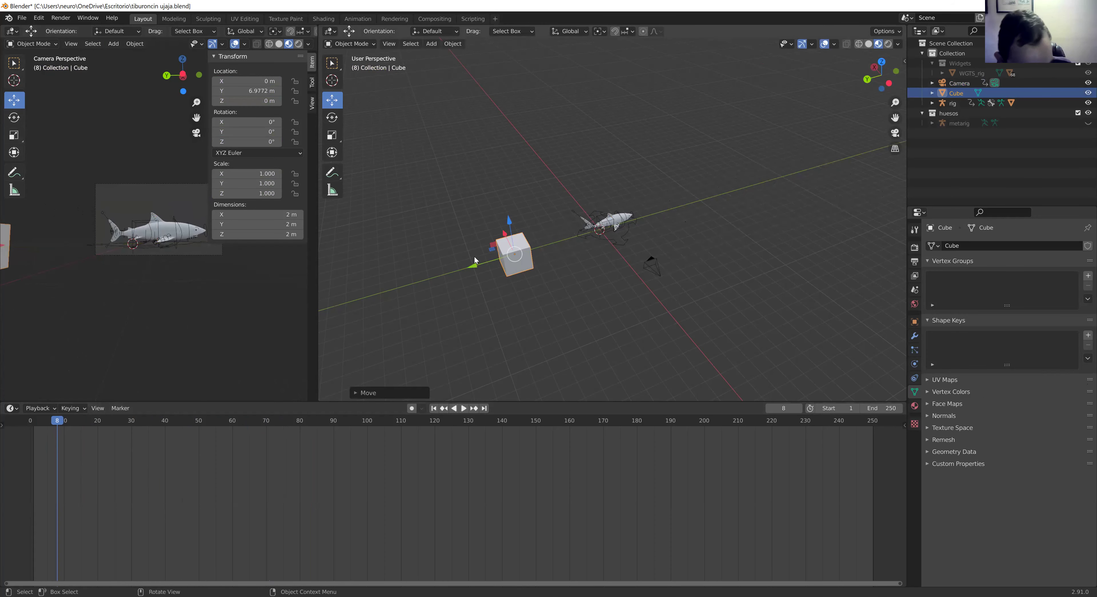
{"action": "key", "text": "s"}
{"action": "left_click", "coordinate": [452, 240]}
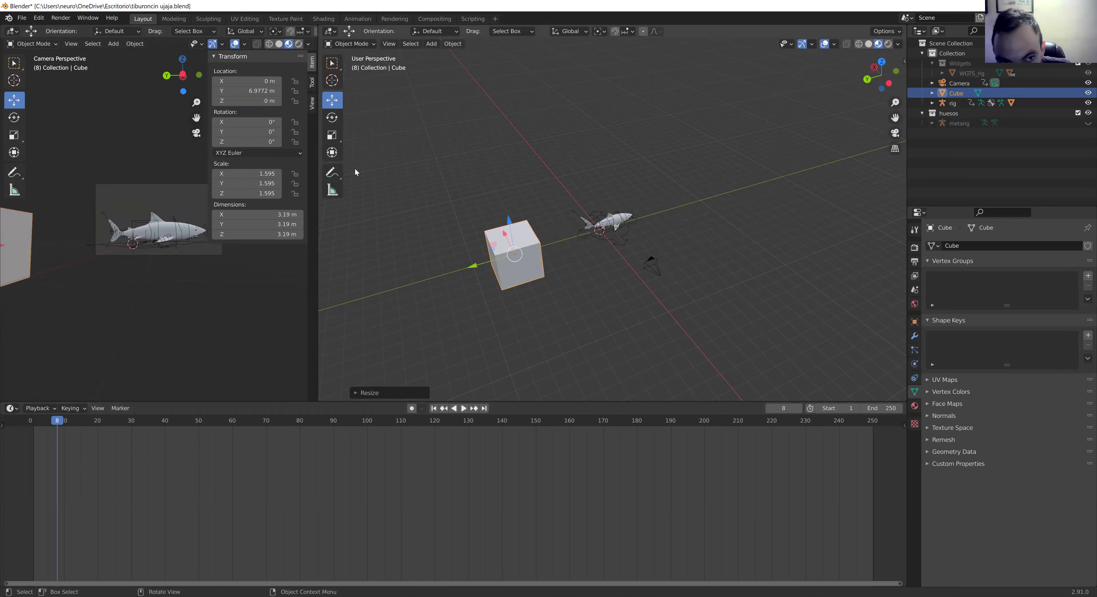
Step: Stretch the cube along Y, raise it to Z 1.285 m, widen it, and scale to 10.5 × 26.3 × 4.81 m
{"action": "left_click", "coordinate": [331, 135]}
{"action": "mouse_move", "coordinate": [473, 263]}
{"action": "left_mouse_down"}
{"action": "mouse_move", "coordinate": [332, 338]}
{"action": "mouse_move", "coordinate": [649, 262]}
{"action": "left_mouse_up"}
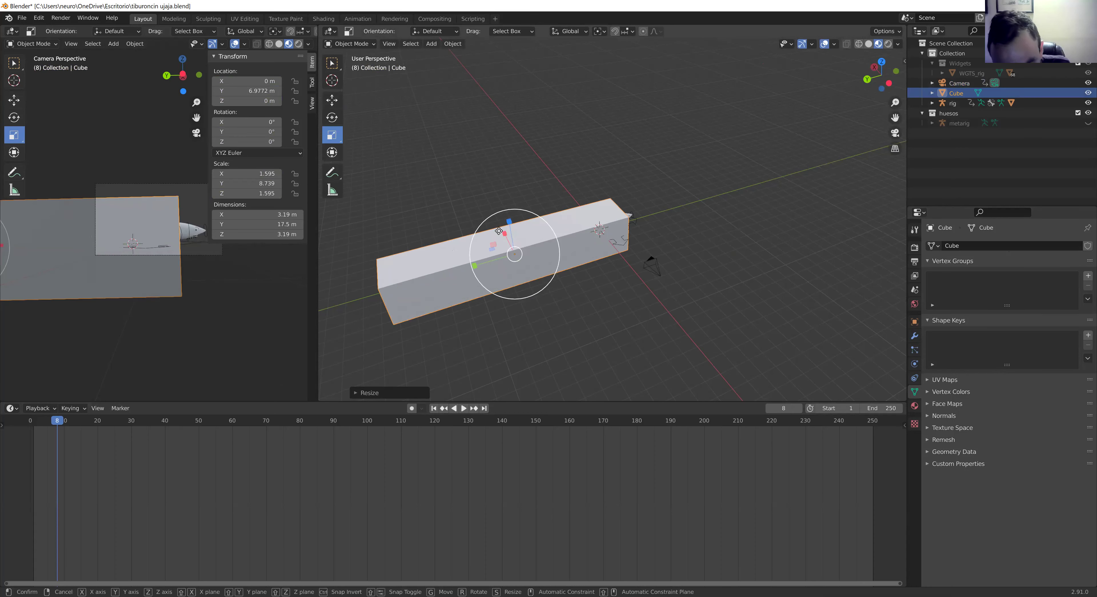
{"action": "key", "text": "g"}
{"action": "left_click", "coordinate": [491, 213]}
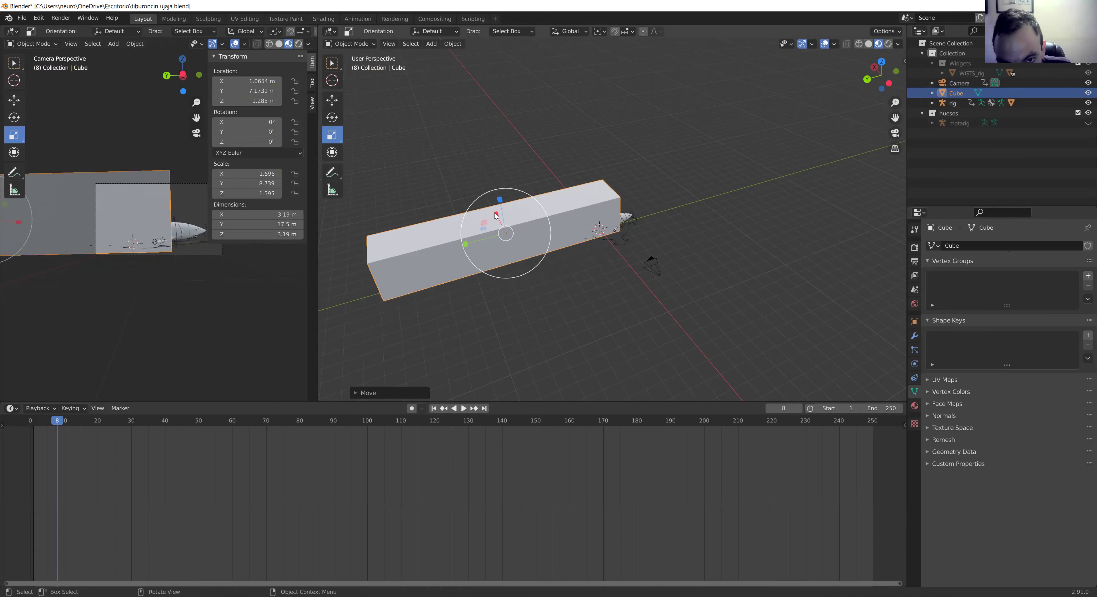
{"action": "left_click_drag", "start_coordinate": [496, 215], "coordinate": [488, 187]}
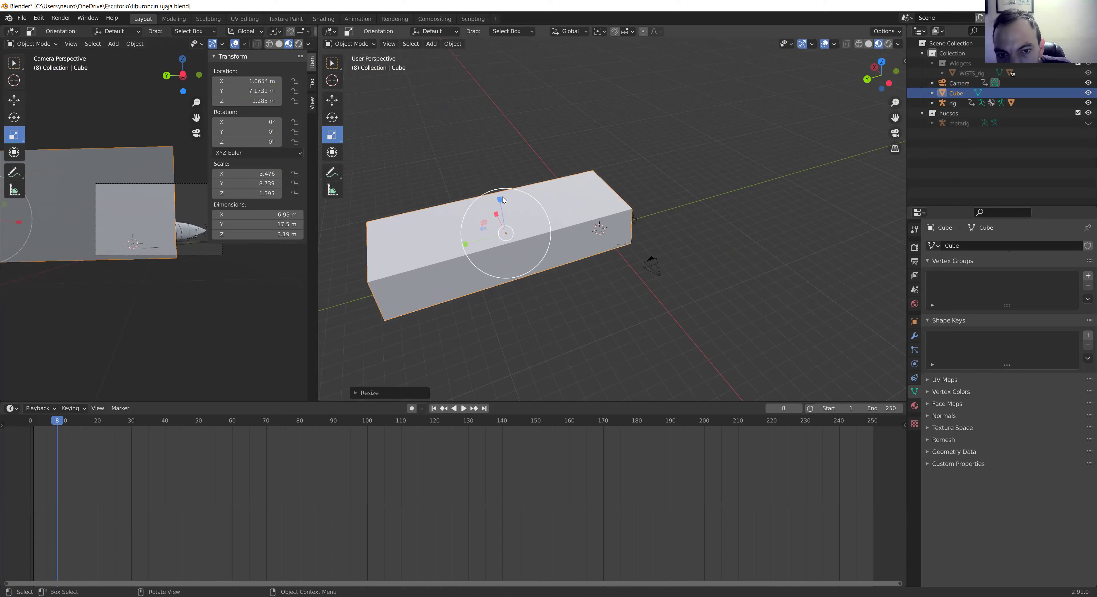
{"action": "key", "text": "s"}
{"action": "left_click", "coordinate": [505, 178]}
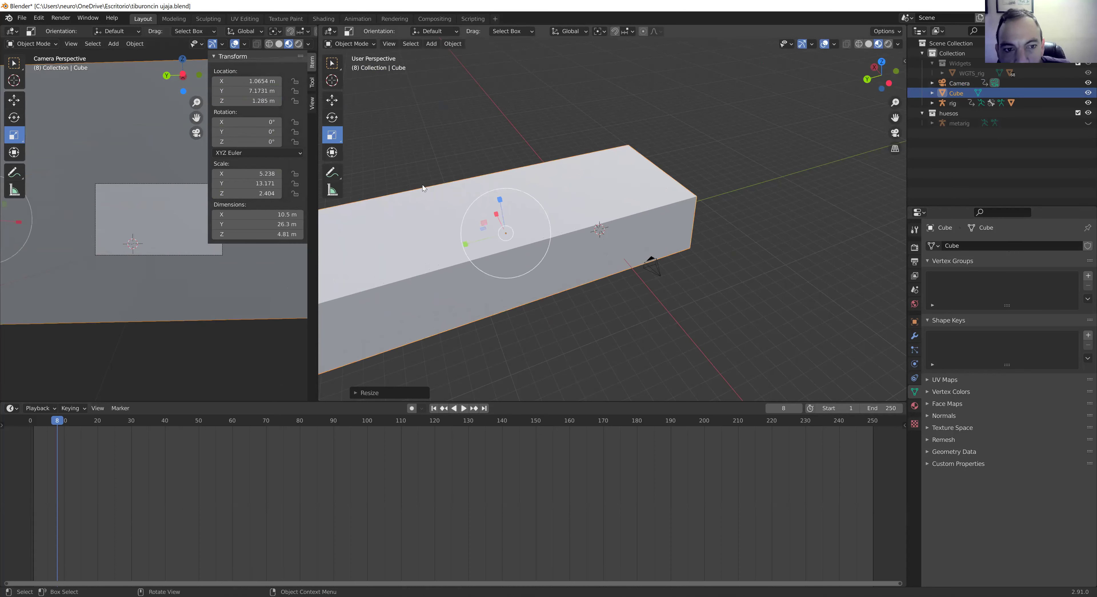
{"action": "scroll", "coordinate": [548, 284], "scroll_direction": "down", "scroll_amount": 3}
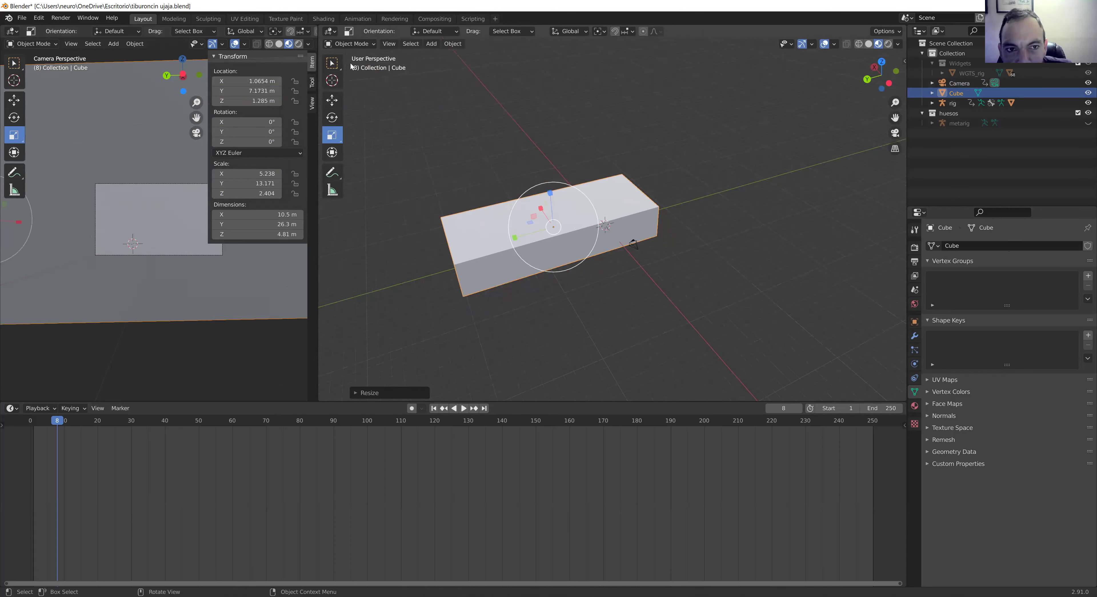
Step: Slide the box along Y toward the origin and play the shark animation to frame 96
{"action": "key", "text": "w"}
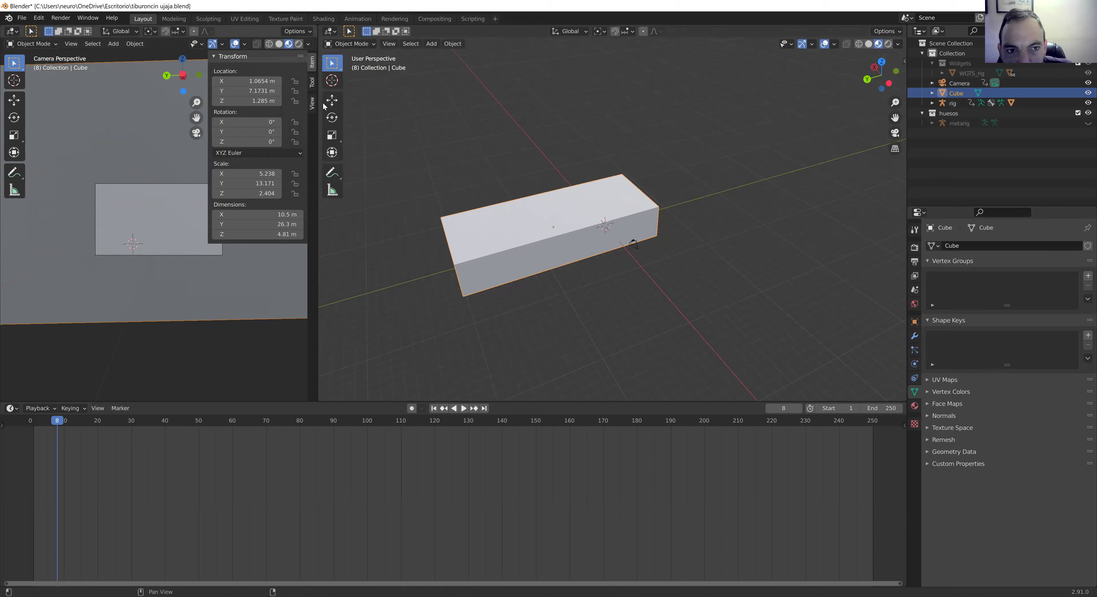
{"action": "key", "text": "shift+space"}
{"action": "key", "text": "g"}
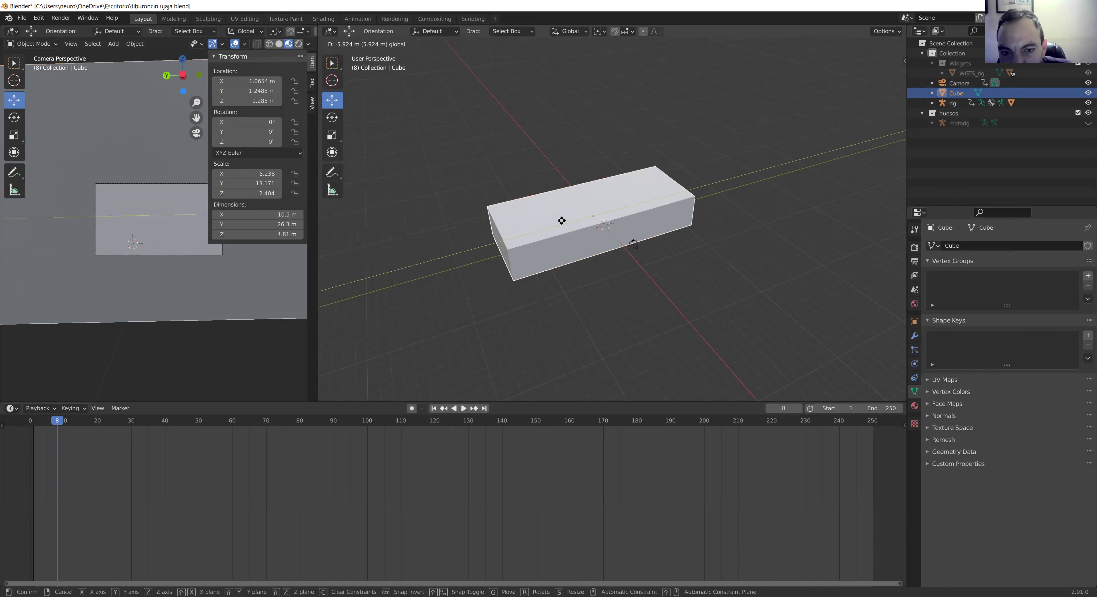
{"action": "left_click_drag", "start_coordinate": [517, 234], "coordinate": [562, 222]}
{"action": "key", "text": "space"}
{"action": "key", "text": "shift+Left"}
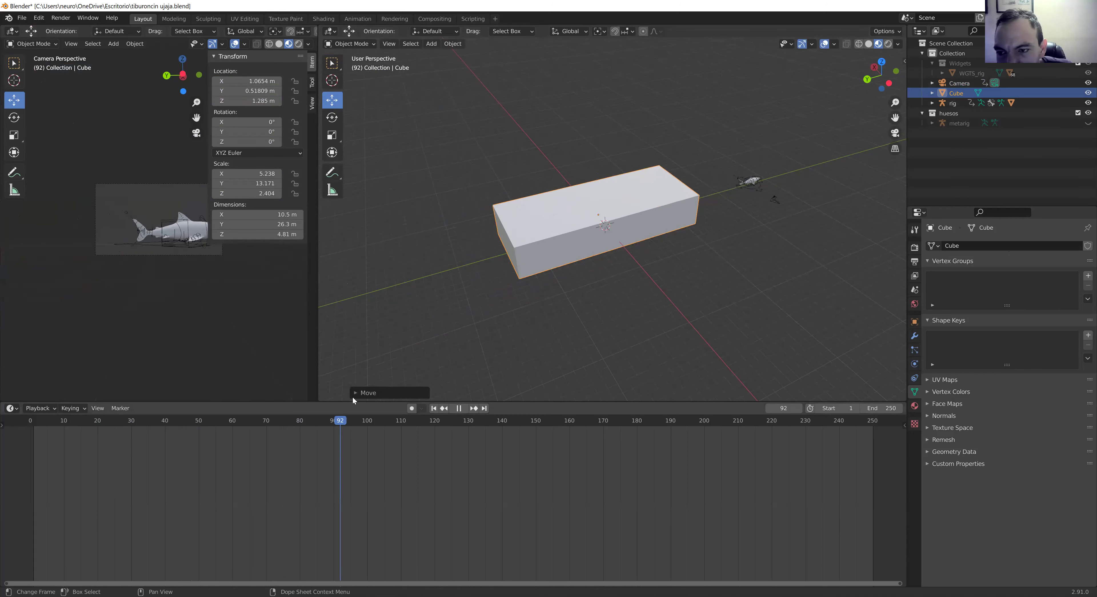
{"action": "key", "text": "space"}
Step: Move the box to Y -17.757 m and enlarge it to 17.6 × 44.2 × 8.07 m
{"action": "left_click_drag", "start_coordinate": [556, 224], "coordinate": [667, 199]}
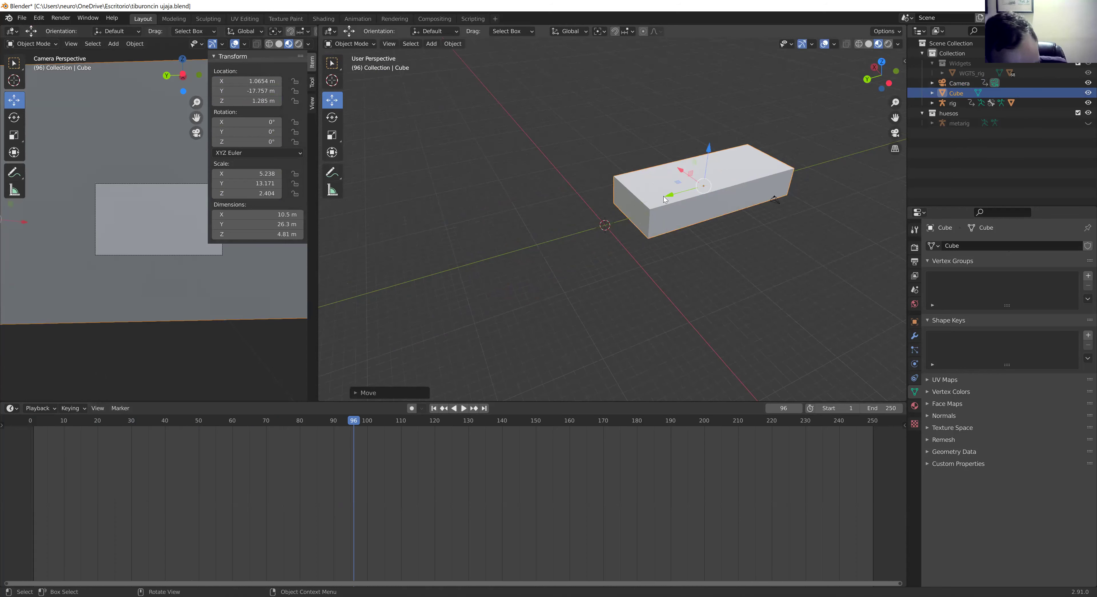
{"action": "key", "text": "s"}
{"action": "left_click", "coordinate": [633, 196]}
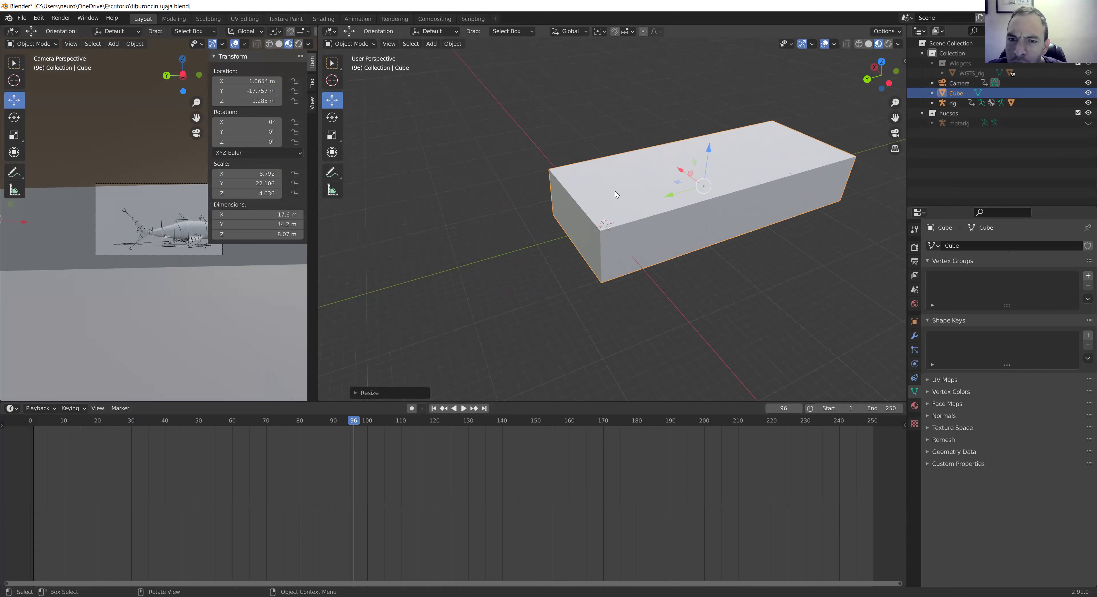
{"action": "left_click", "coordinate": [496, 116]}
{"action": "left_click", "coordinate": [655, 177]}
Step: Switch the box to Edit Mode and create a new material slot with material Material.001
{"action": "left_click", "coordinate": [370, 44]}
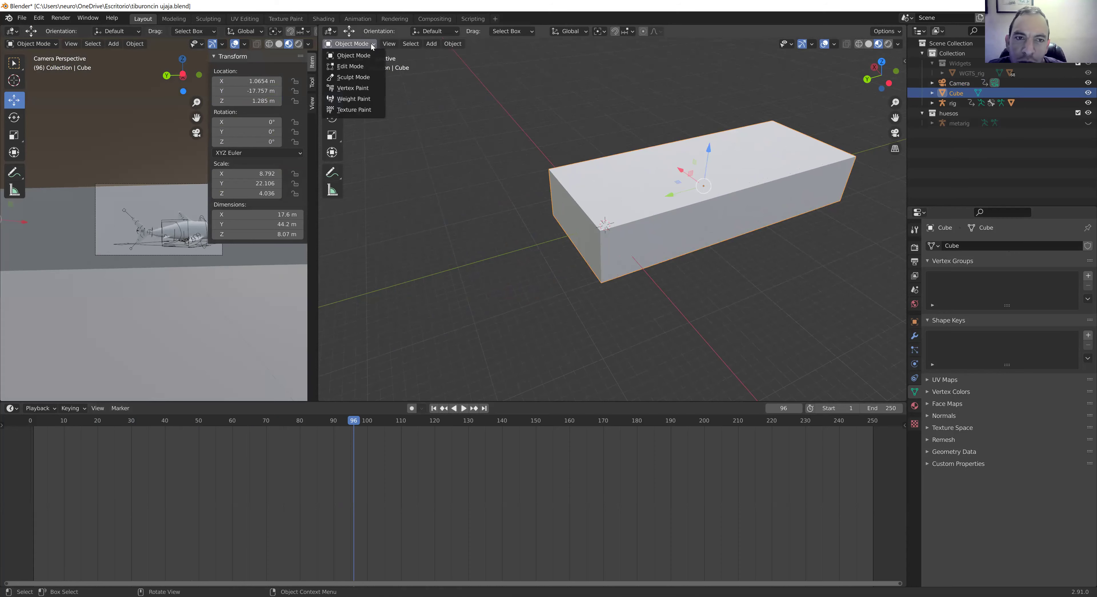
{"action": "left_click", "coordinate": [356, 66]}
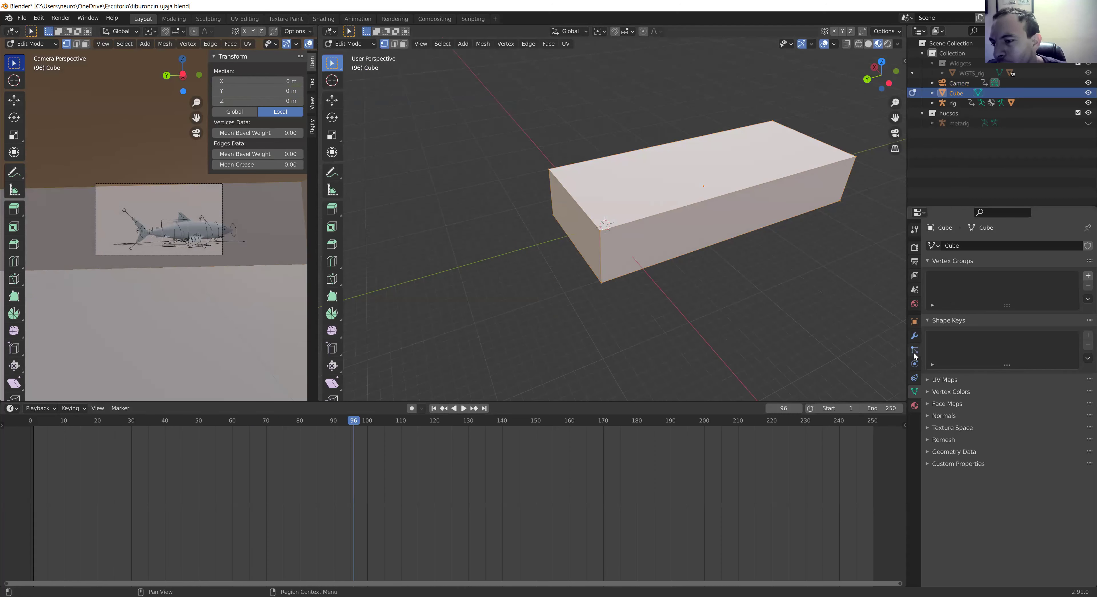
{"action": "left_click", "coordinate": [914, 406]}
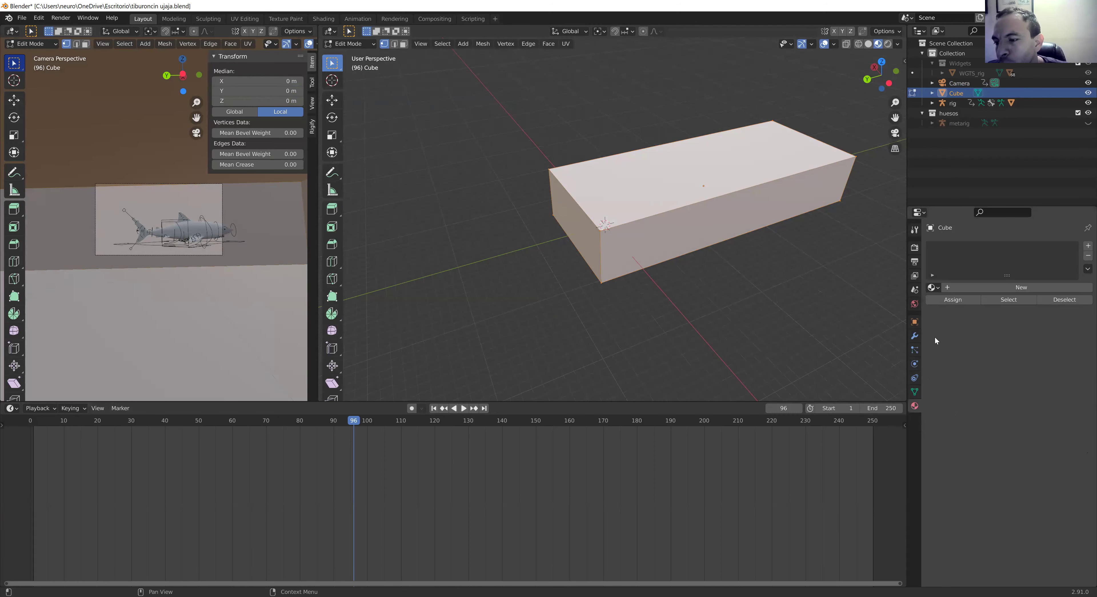
{"action": "left_click", "coordinate": [1087, 246]}
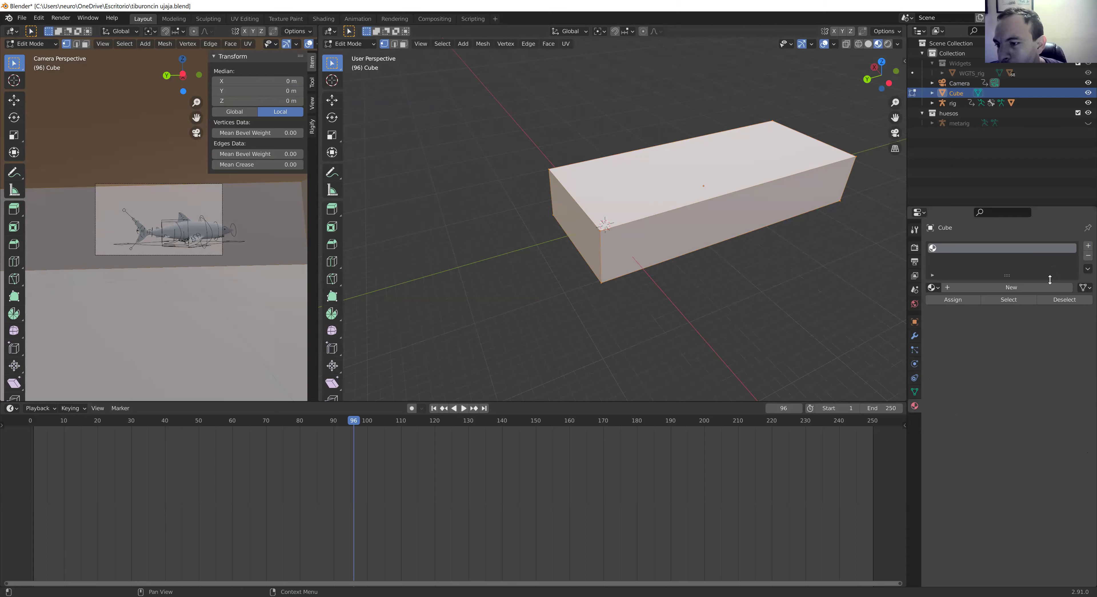
{"action": "left_click", "coordinate": [997, 288]}
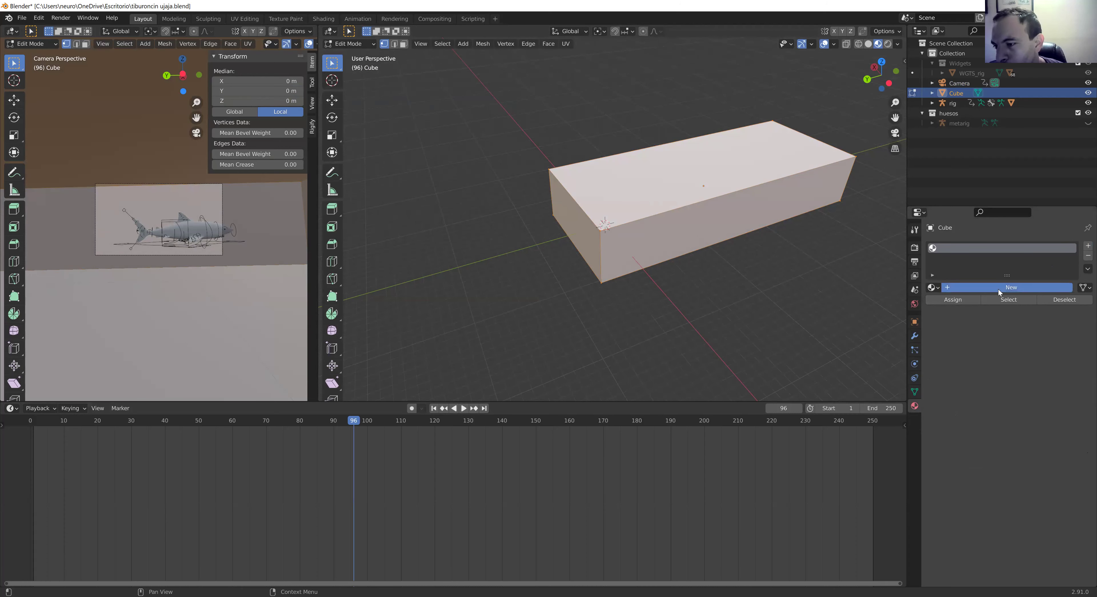
Step: Set the material's surface to Glass BSDF with a blue colour
{"action": "left_click", "coordinate": [1016, 360]}
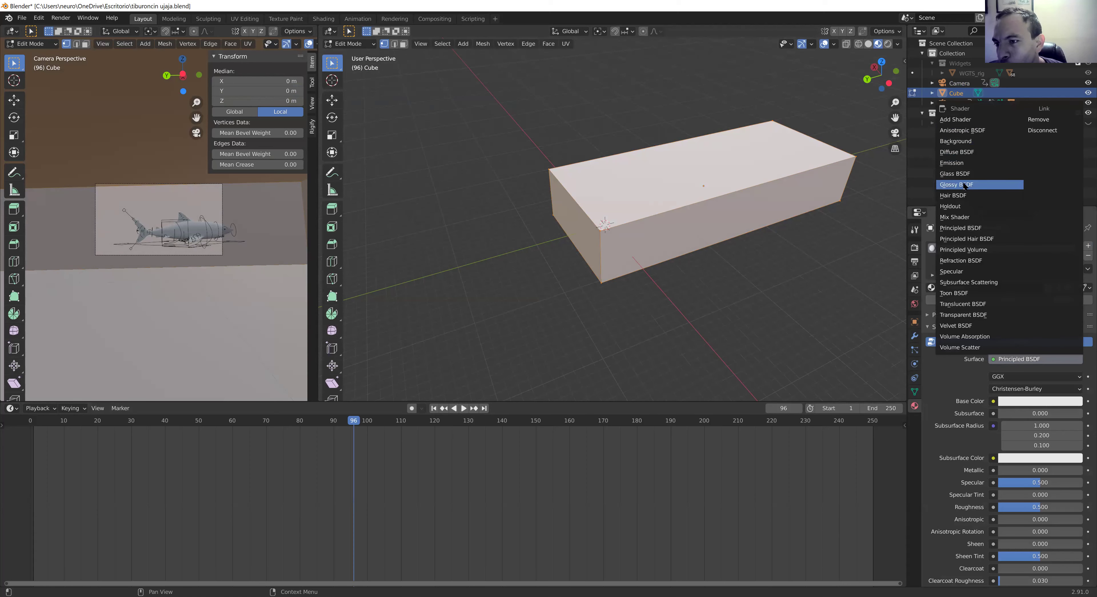
{"action": "left_click", "coordinate": [966, 173]}
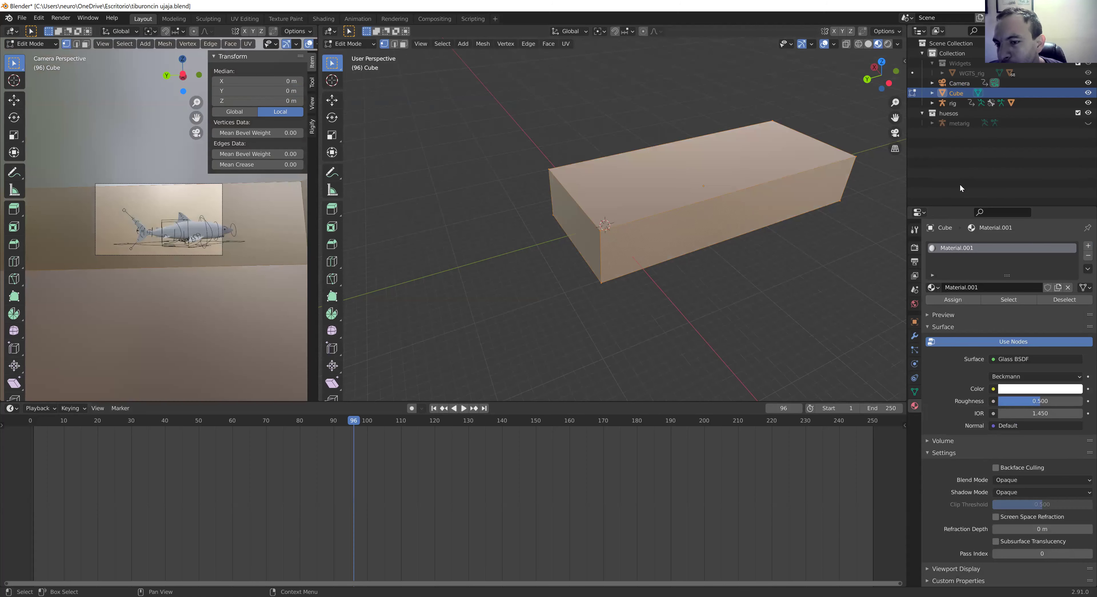
{"action": "left_click", "coordinate": [1011, 390]}
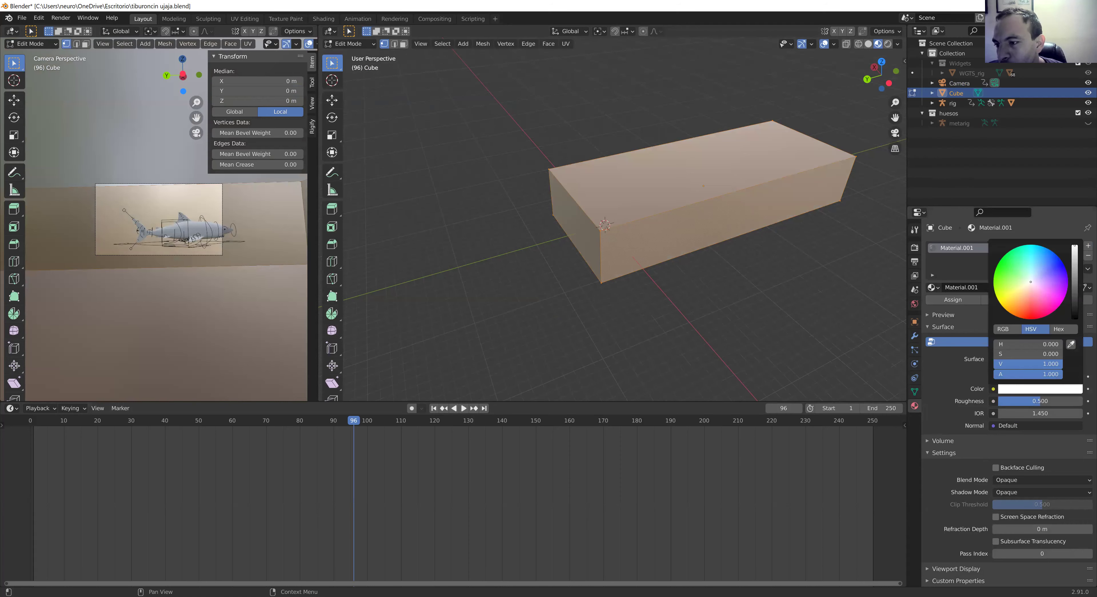
{"action": "left_click", "coordinate": [1063, 264]}
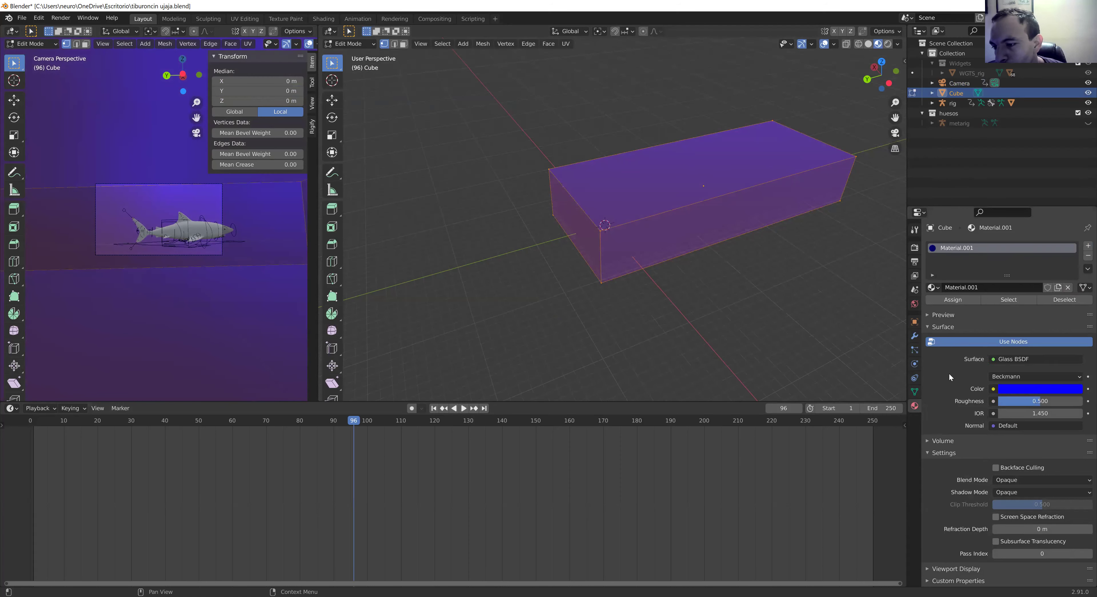
{"action": "left_click", "coordinate": [943, 315]}
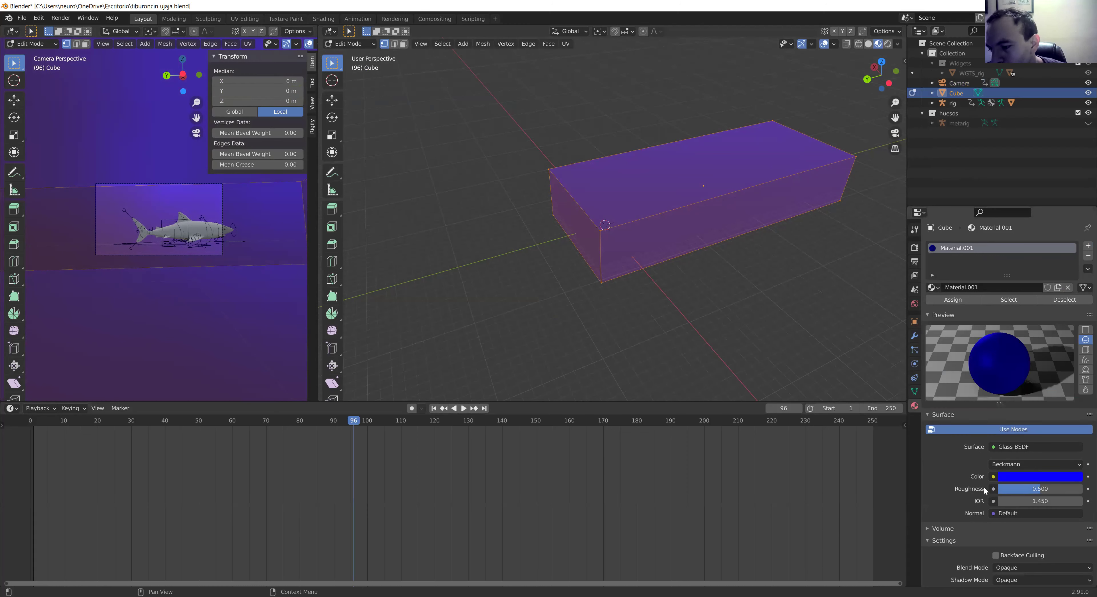
{"action": "mouse_move", "coordinate": [1040, 488]}
{"action": "left_mouse_down"}
{"action": "mouse_move", "coordinate": [1084, 488]}
{"action": "mouse_move", "coordinate": [1004, 488]}
{"action": "left_mouse_up"}
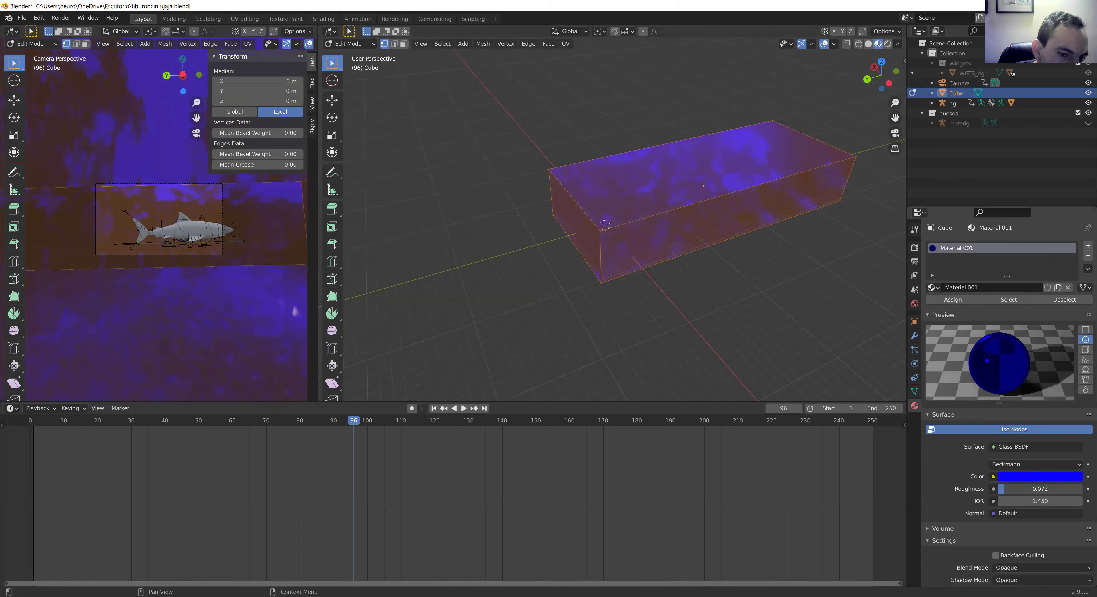
{"action": "scroll", "coordinate": [483, 220], "scroll_direction": "down", "scroll_amount": 2}
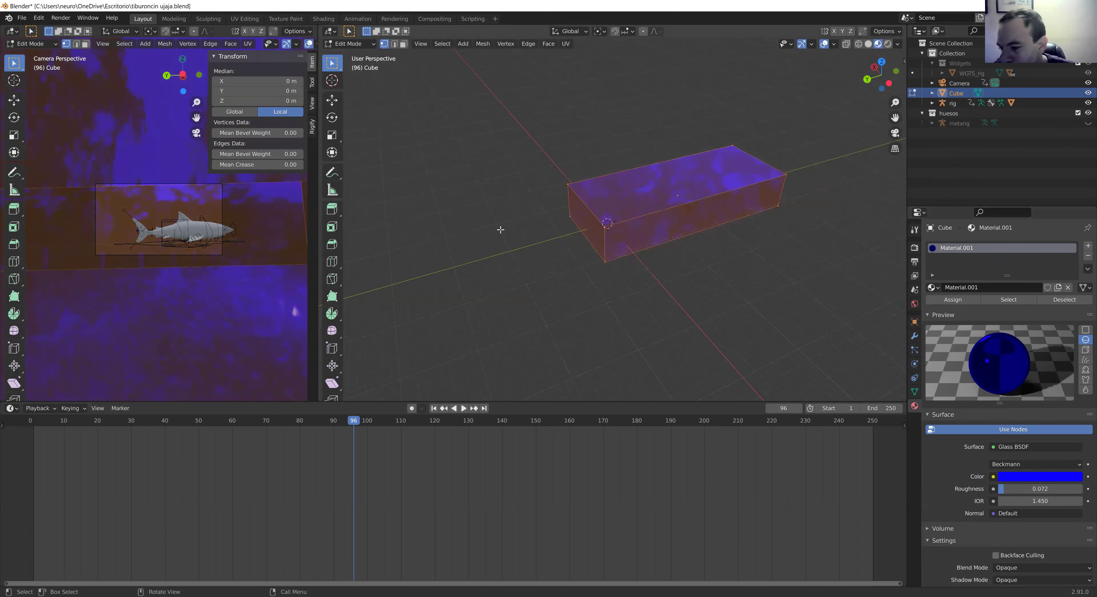
{"action": "scroll", "coordinate": [497, 232], "scroll_direction": "down", "scroll_amount": 1}
{"action": "scroll", "coordinate": [489, 254], "scroll_direction": "down", "scroll_amount": 1}
{"action": "scroll", "coordinate": [9, 174], "scroll_direction": "down", "scroll_amount": 1}
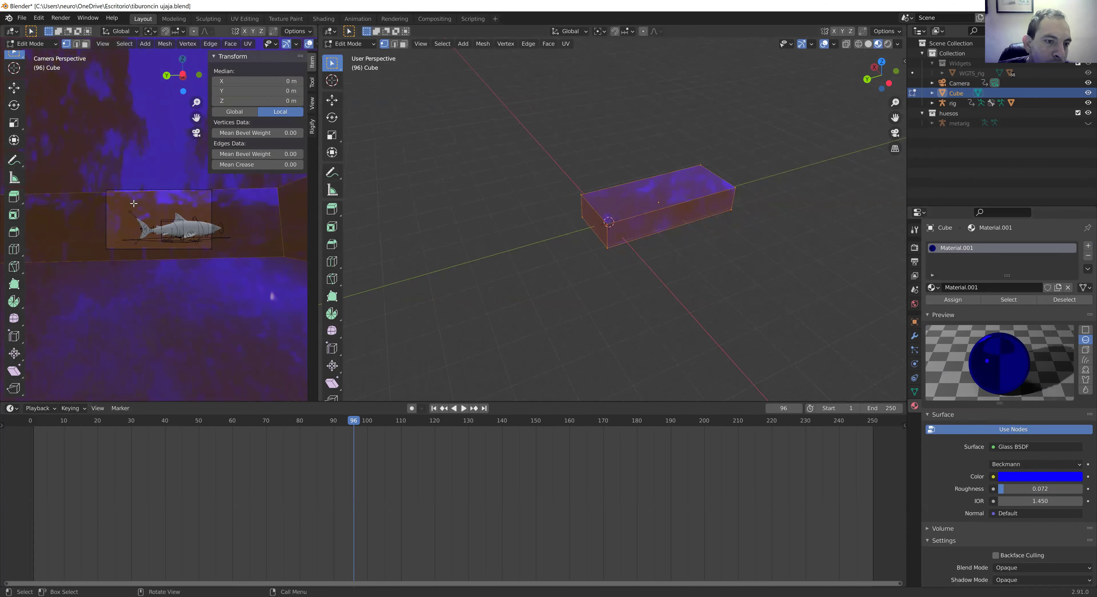
{"action": "scroll", "coordinate": [141, 210], "scroll_direction": "down", "scroll_amount": 3}
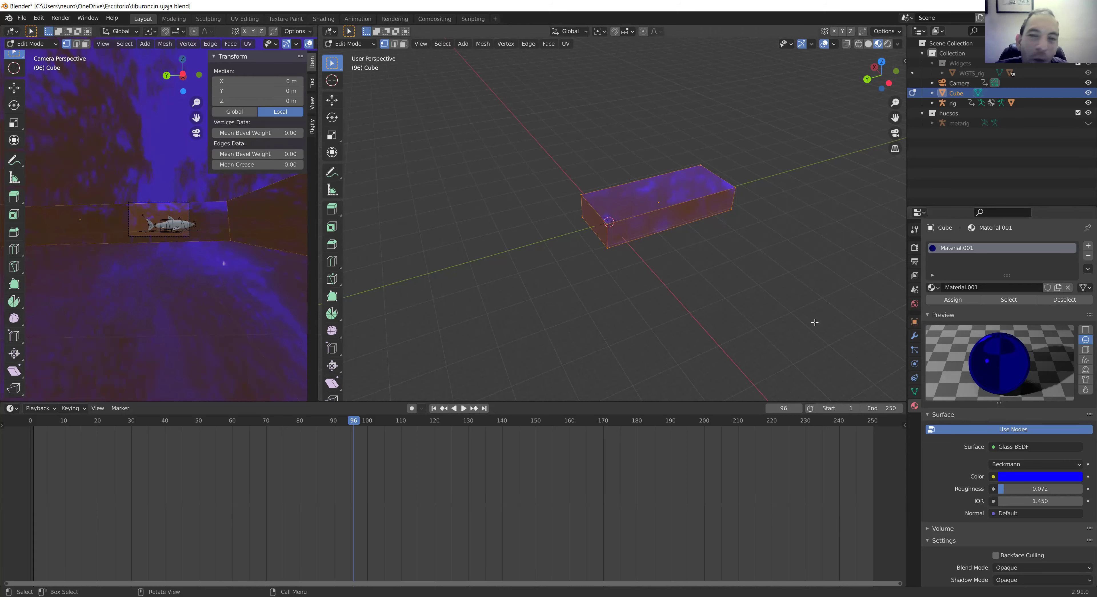
Step: Set the glass distribution to Sharp and raise the IOR to 35.650
{"action": "left_click", "coordinate": [1020, 464]}
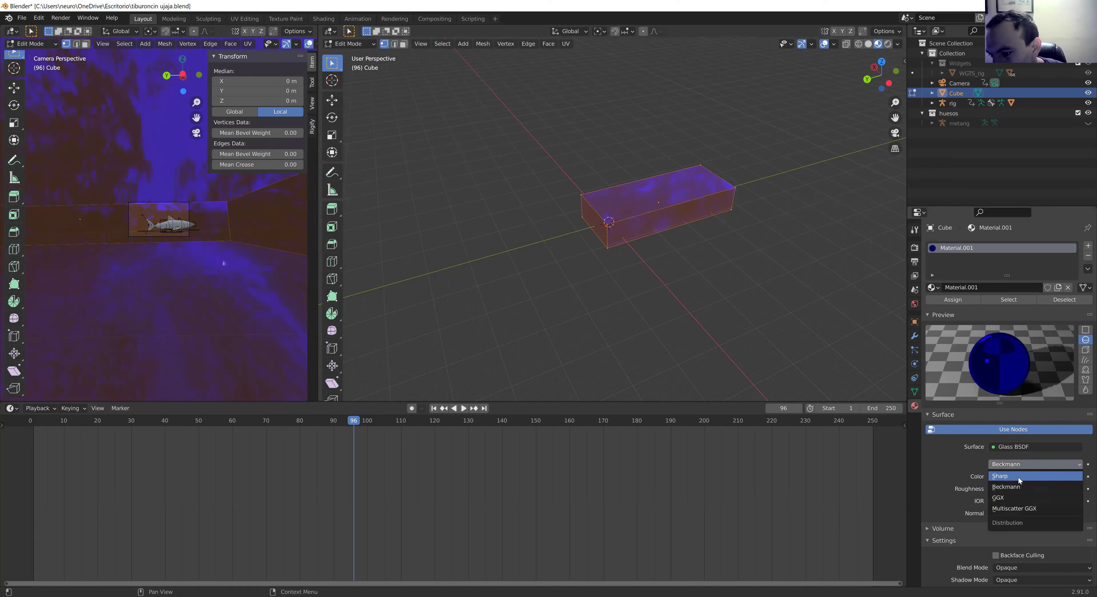
{"action": "left_click", "coordinate": [1018, 476]}
{"action": "left_click", "coordinate": [1013, 463]}
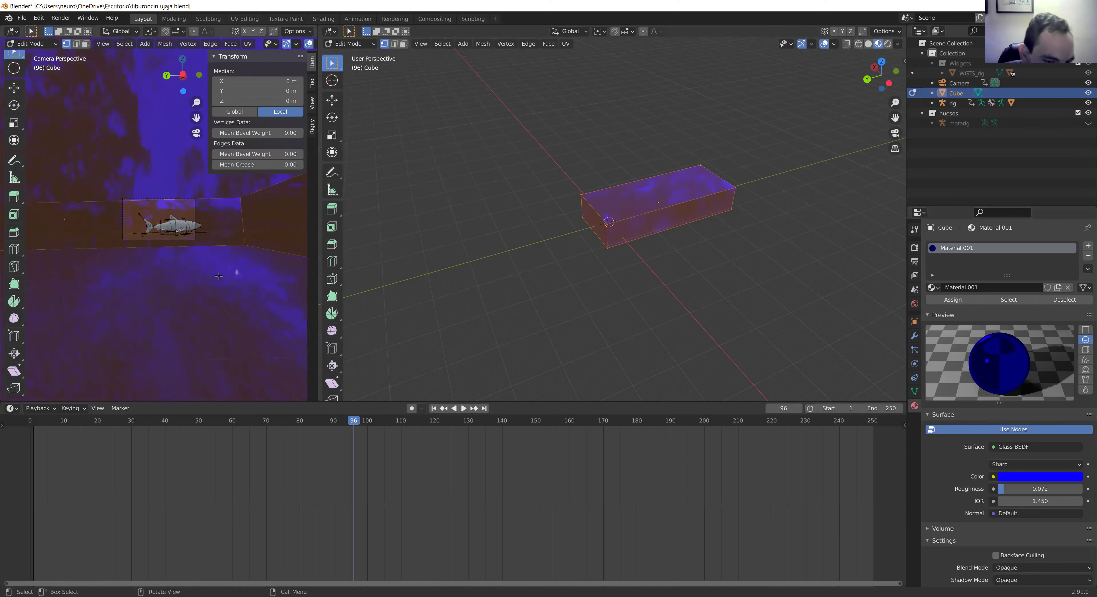
{"action": "scroll", "coordinate": [209, 261], "scroll_direction": "up", "scroll_amount": 2}
{"action": "scroll", "coordinate": [217, 236], "scroll_direction": "up", "scroll_amount": 1}
{"action": "scroll", "coordinate": [217, 236], "scroll_direction": "down", "scroll_amount": 1}
{"action": "scroll", "coordinate": [217, 236], "scroll_direction": "down", "scroll_amount": 2}
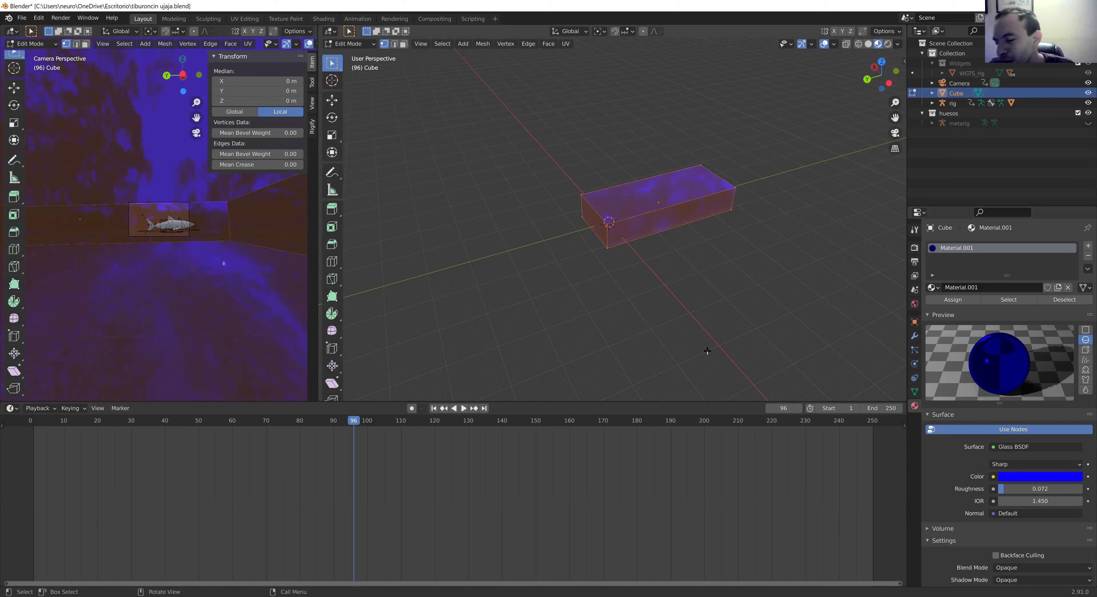
{"action": "mouse_move", "coordinate": [1009, 500]}
{"action": "left_mouse_down"}
{"action": "mouse_move", "coordinate": [1078, 501]}
{"action": "mouse_move", "coordinate": [1013, 500]}
{"action": "left_mouse_up"}
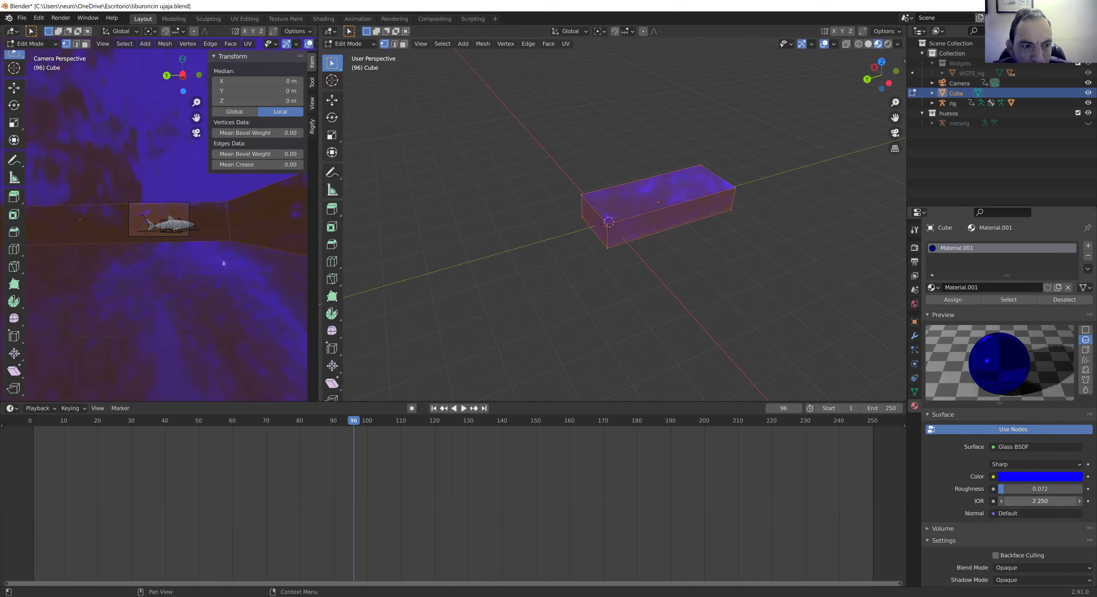
{"action": "mouse_move", "coordinate": [1040, 500]}
{"action": "left_mouse_down"}
{"action": "mouse_move", "coordinate": [1078, 501]}
{"action": "mouse_move", "coordinate": [1022, 500]}
{"action": "mouse_move", "coordinate": [1056, 501]}
{"action": "mouse_move", "coordinate": [1039, 501]}
{"action": "left_mouse_up"}
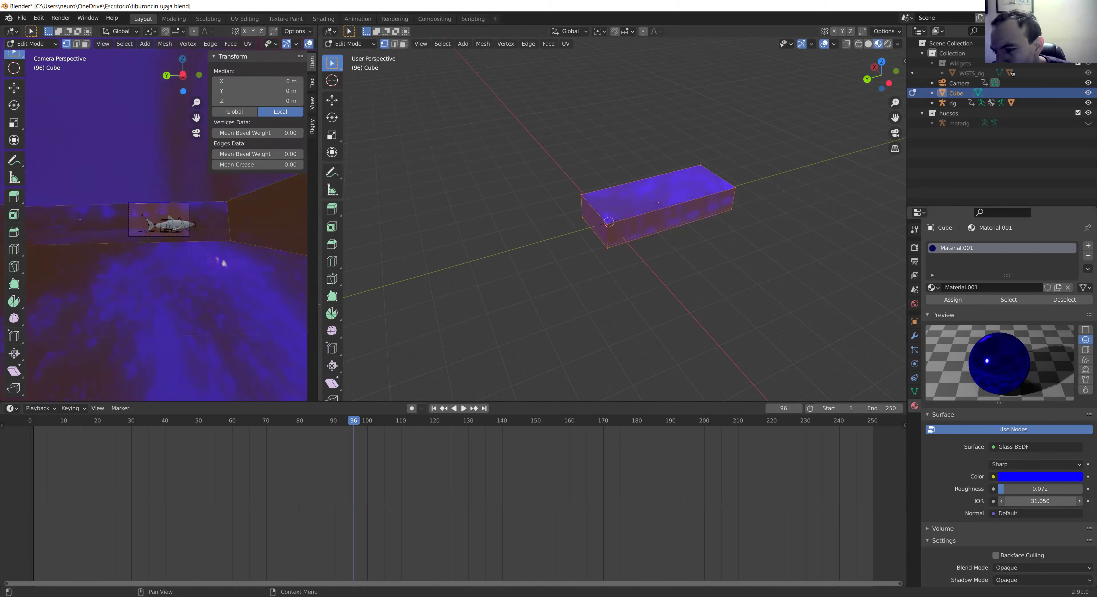
Step: Set the material's shadow mode to Alpha Clip
{"action": "scroll", "coordinate": [1006, 507], "scroll_direction": "down", "scroll_amount": 2}
{"action": "scroll", "coordinate": [1007, 510], "scroll_direction": "down", "scroll_amount": 1}
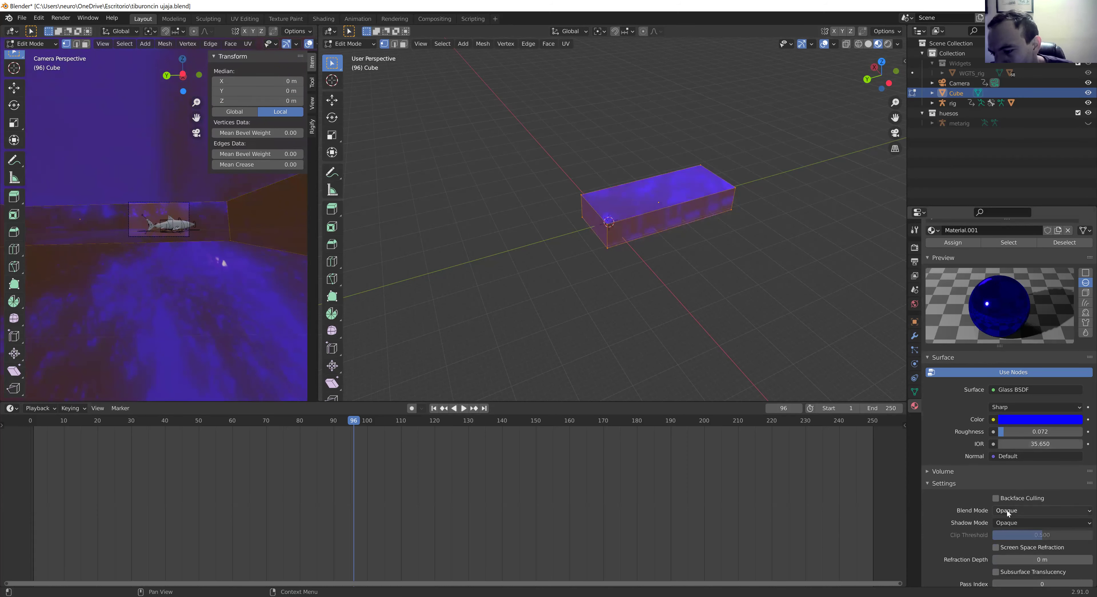
{"action": "scroll", "coordinate": [1006, 511], "scroll_direction": "down", "scroll_amount": 1}
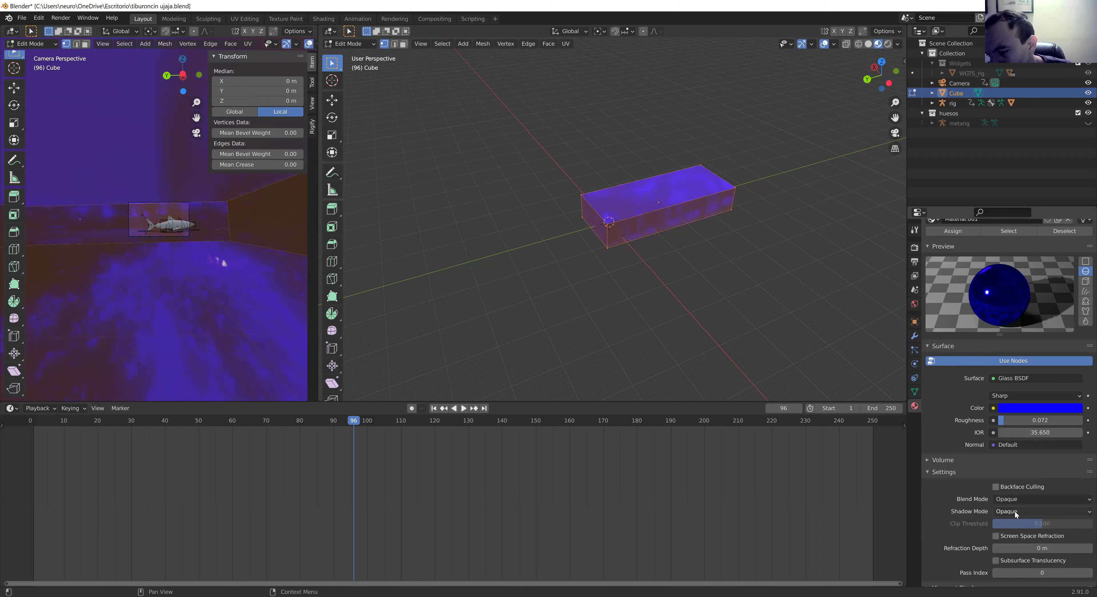
{"action": "left_click", "coordinate": [1015, 512]}
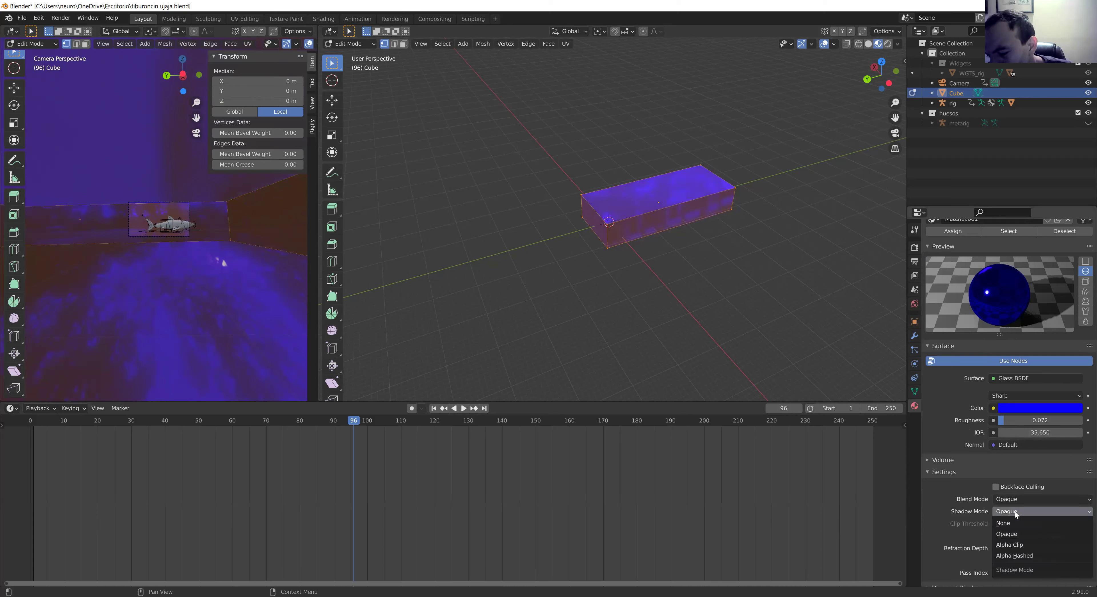
{"action": "left_click", "coordinate": [1020, 545]}
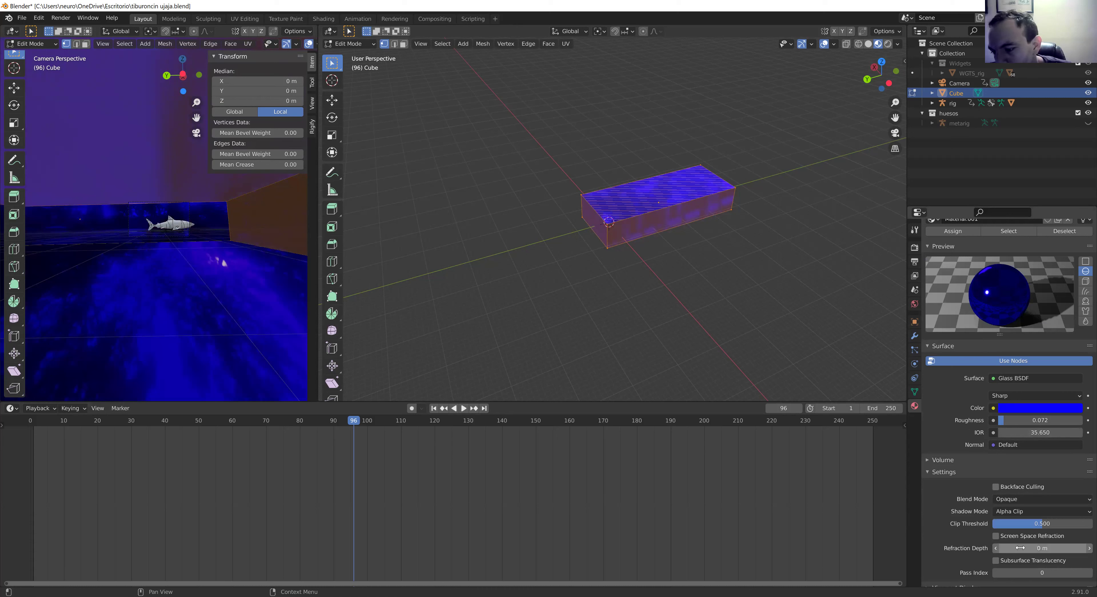
Step: Turn on screen space refraction and raise the refraction depth to 219 m
{"action": "left_click", "coordinate": [1020, 549]}
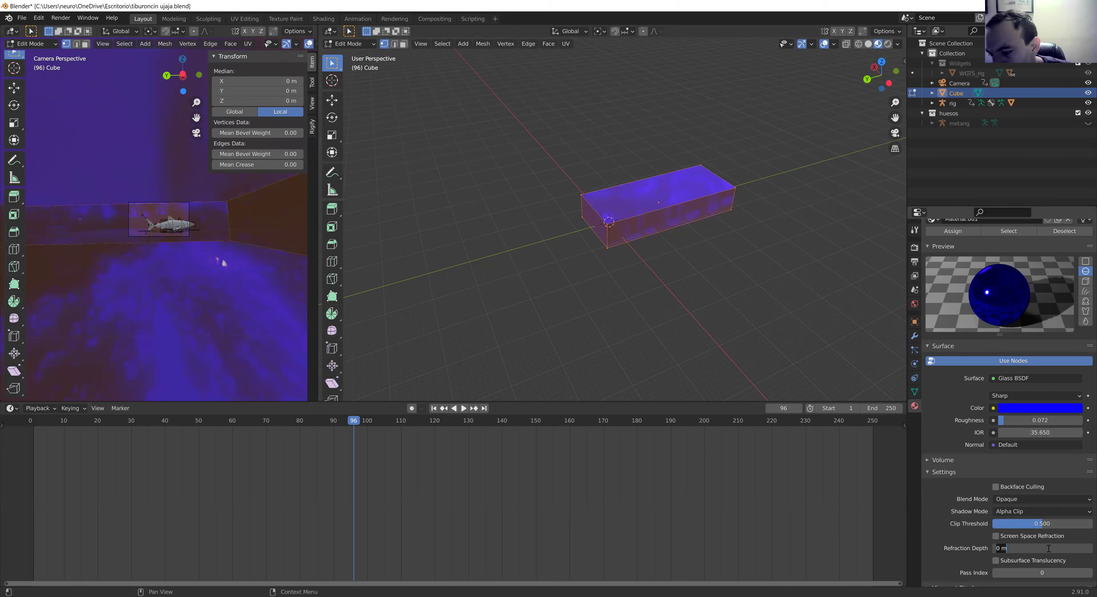
{"action": "key", "text": "Return"}
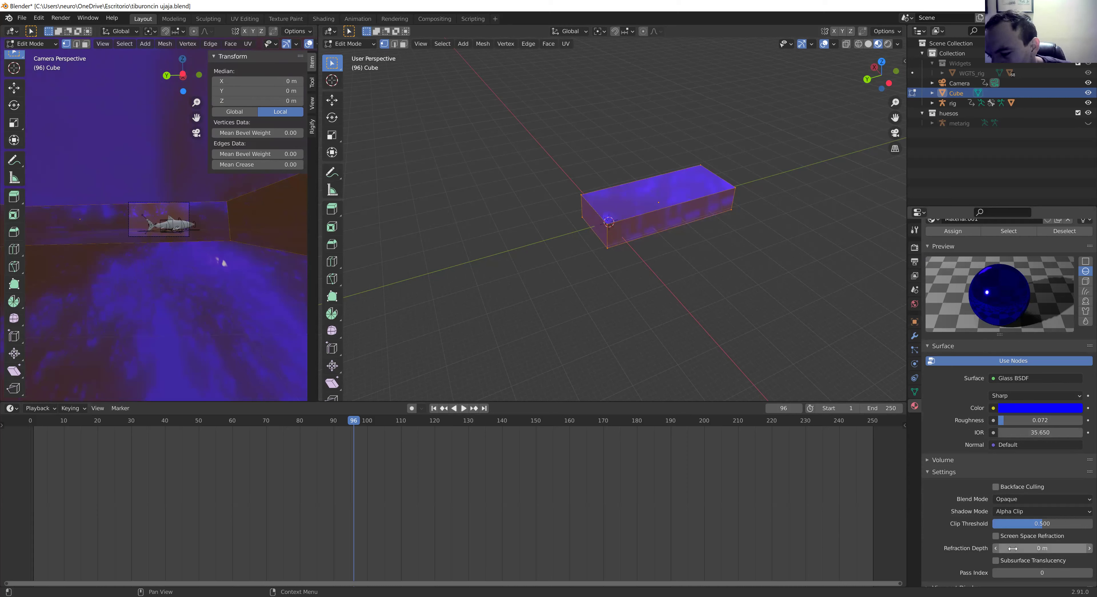
{"action": "mouse_move", "coordinate": [1031, 551]}
{"action": "left_mouse_down"}
{"action": "mouse_move", "coordinate": [1074, 551]}
{"action": "mouse_move", "coordinate": [1031, 548]}
{"action": "left_mouse_up"}
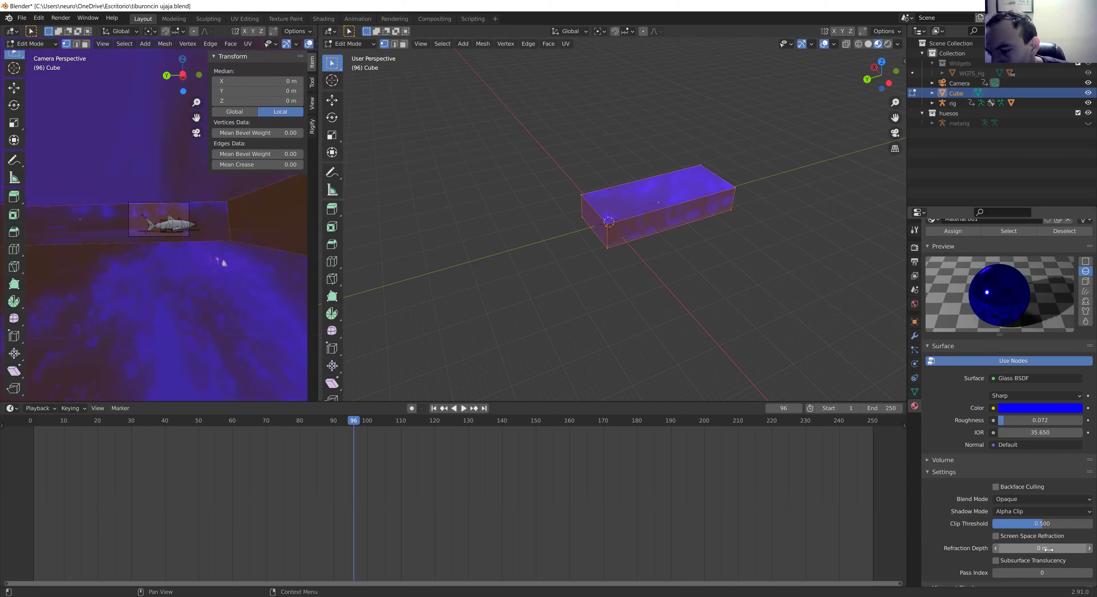
{"action": "left_click", "coordinate": [1039, 548]}
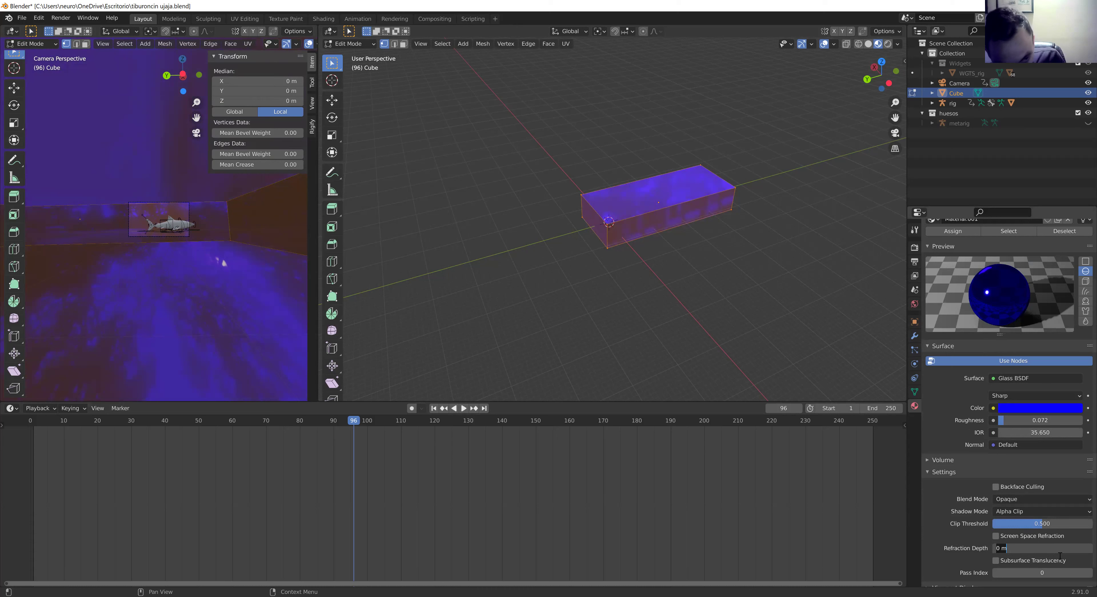
{"action": "type", "text": "2.4"}
{"action": "key", "text": "Return"}
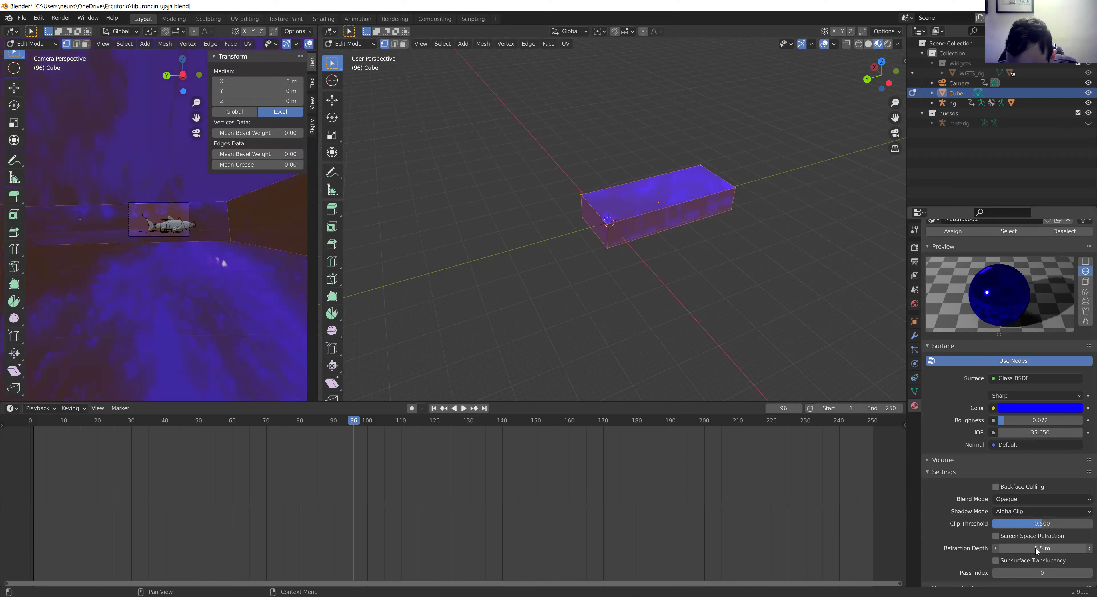
{"action": "left_click", "coordinate": [996, 535]}
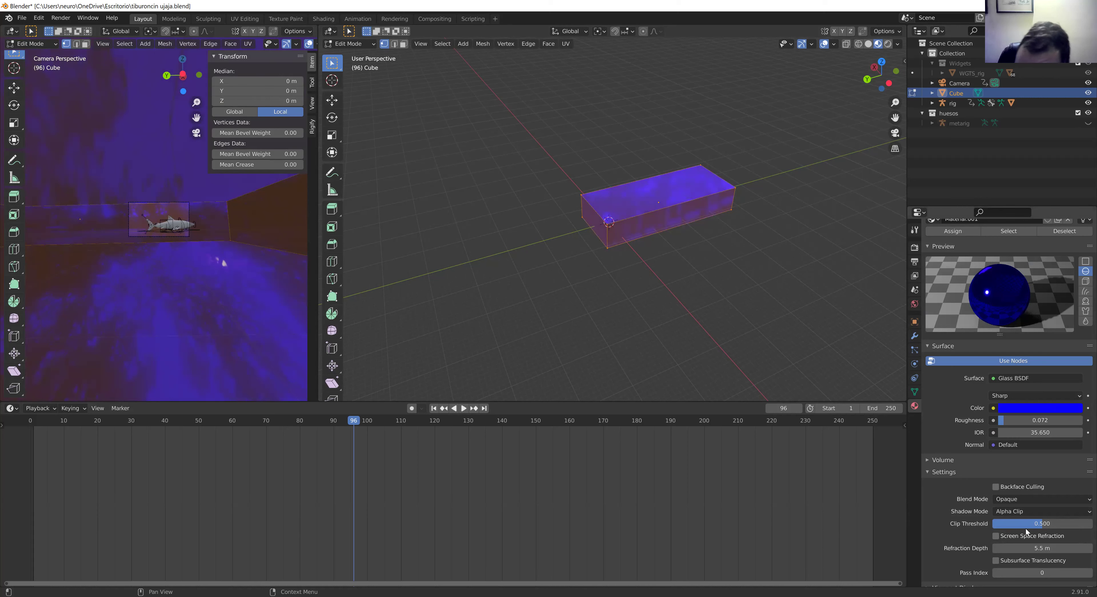
{"action": "mouse_move", "coordinate": [1042, 549]}
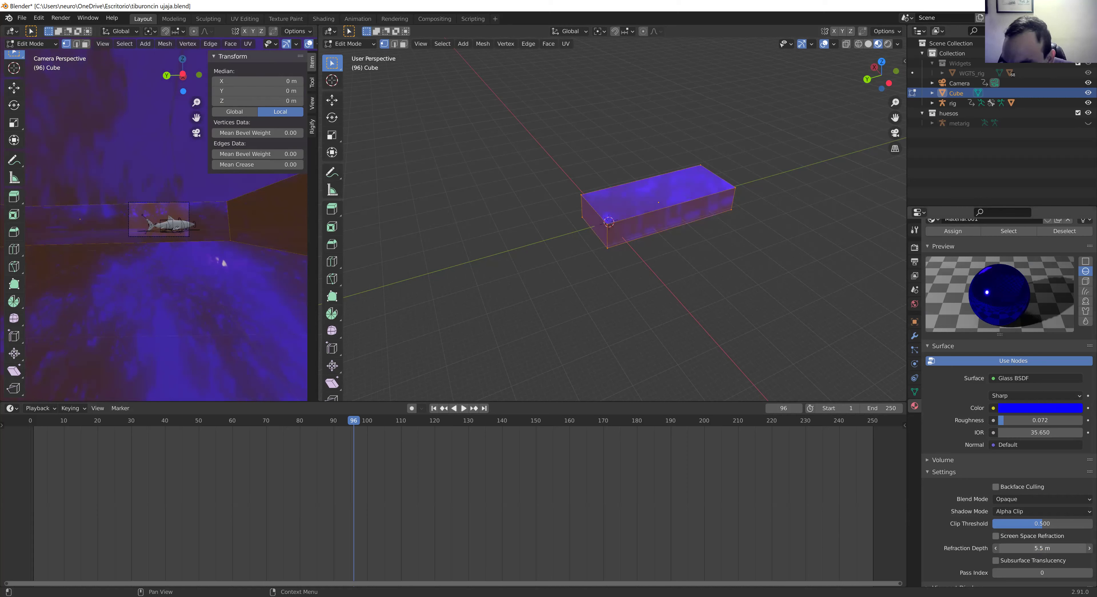
{"action": "left_click_drag", "start_coordinate": [1042, 548], "coordinate": [1073, 549]}
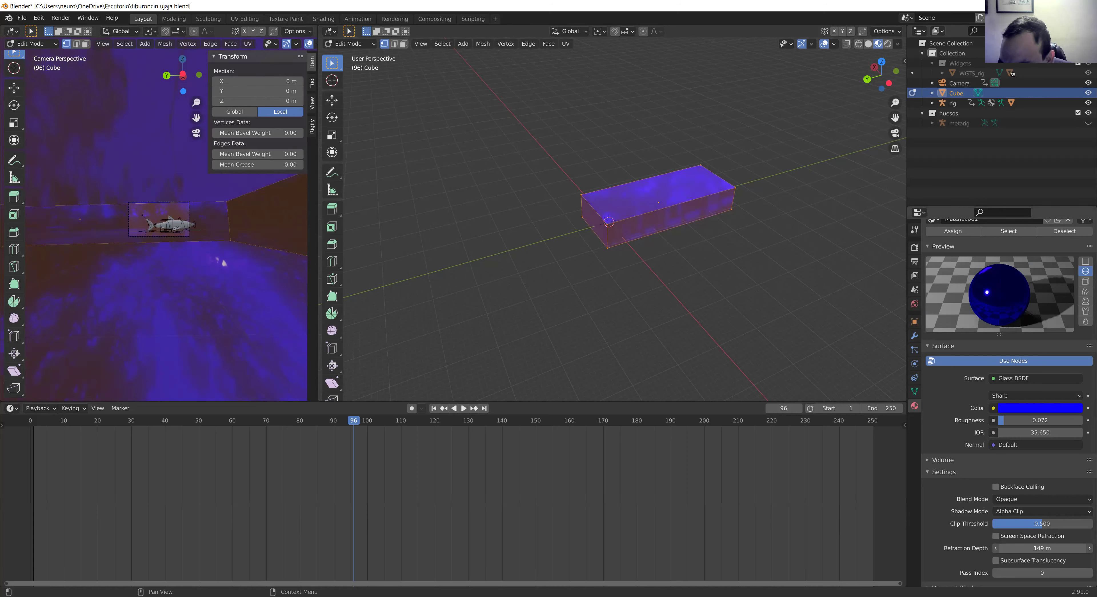
{"action": "left_click_drag", "start_coordinate": [1042, 549], "coordinate": [1044, 552]}
{"action": "scroll", "coordinate": [973, 575], "scroll_direction": "down", "scroll_amount": 1}
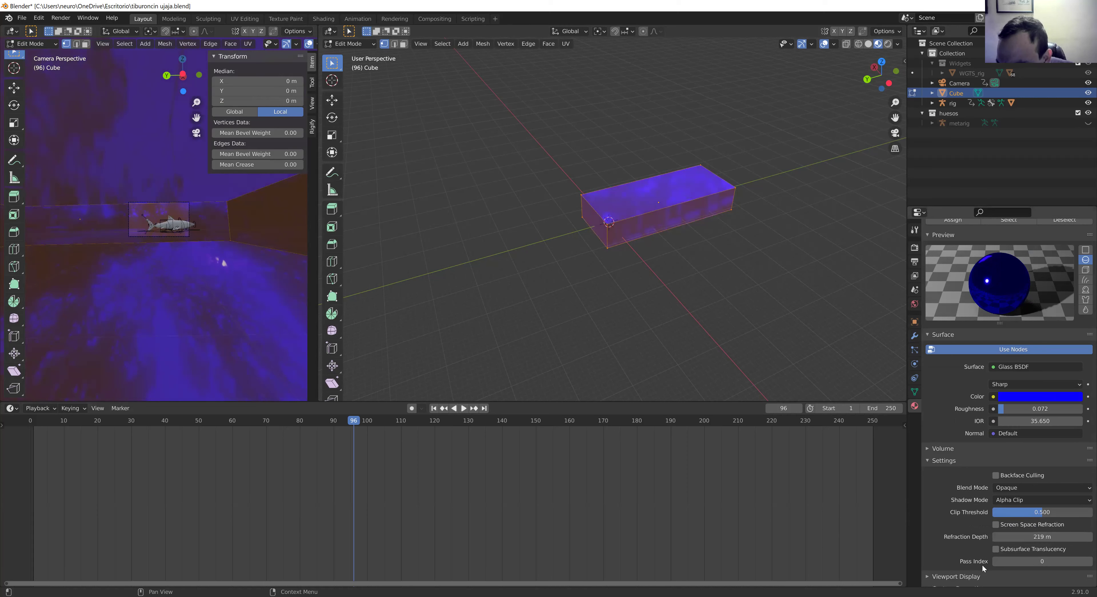
{"action": "scroll", "coordinate": [975, 577], "scroll_direction": "down", "scroll_amount": 1}
Step: Try Alpha Clip as the blend mode, then revert it to Opaque
{"action": "left_click", "coordinate": [1022, 481]}
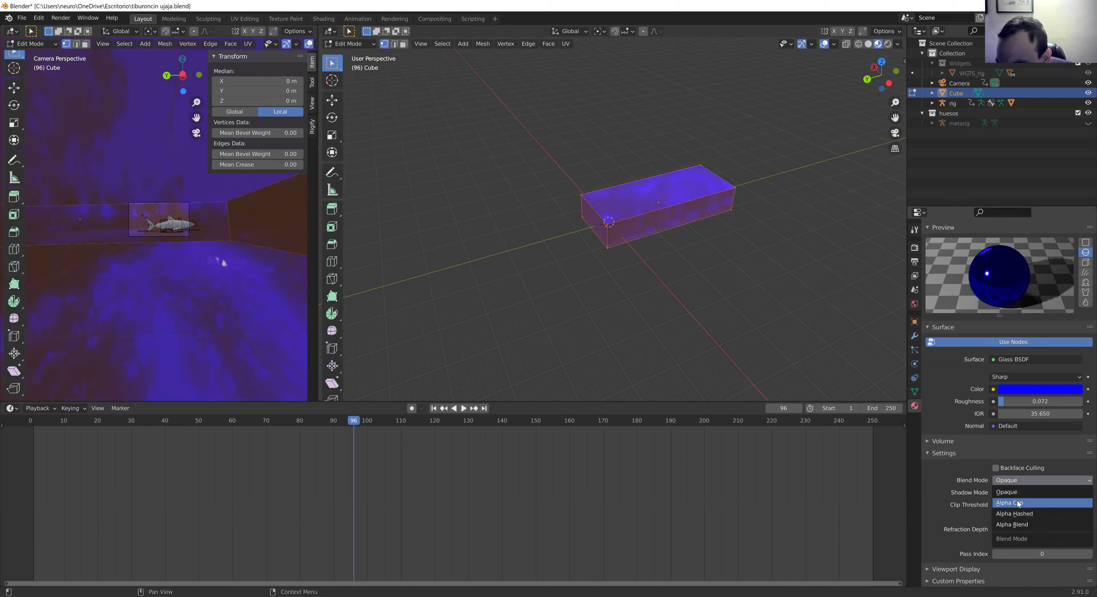
{"action": "left_click", "coordinate": [1019, 503]}
{"action": "left_click", "coordinate": [1028, 479]}
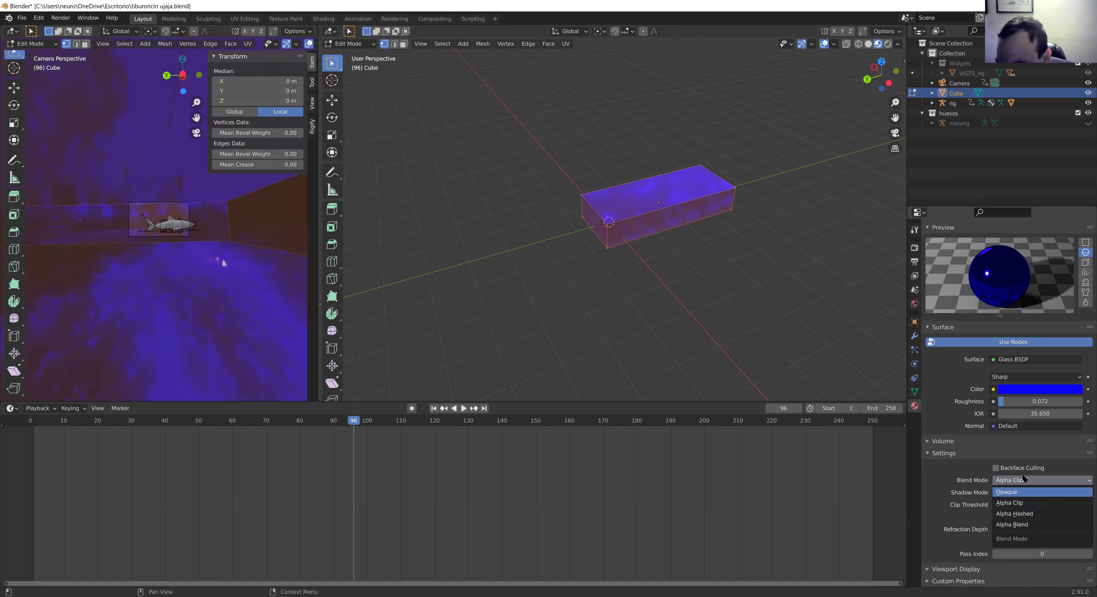
{"action": "left_click", "coordinate": [1029, 490]}
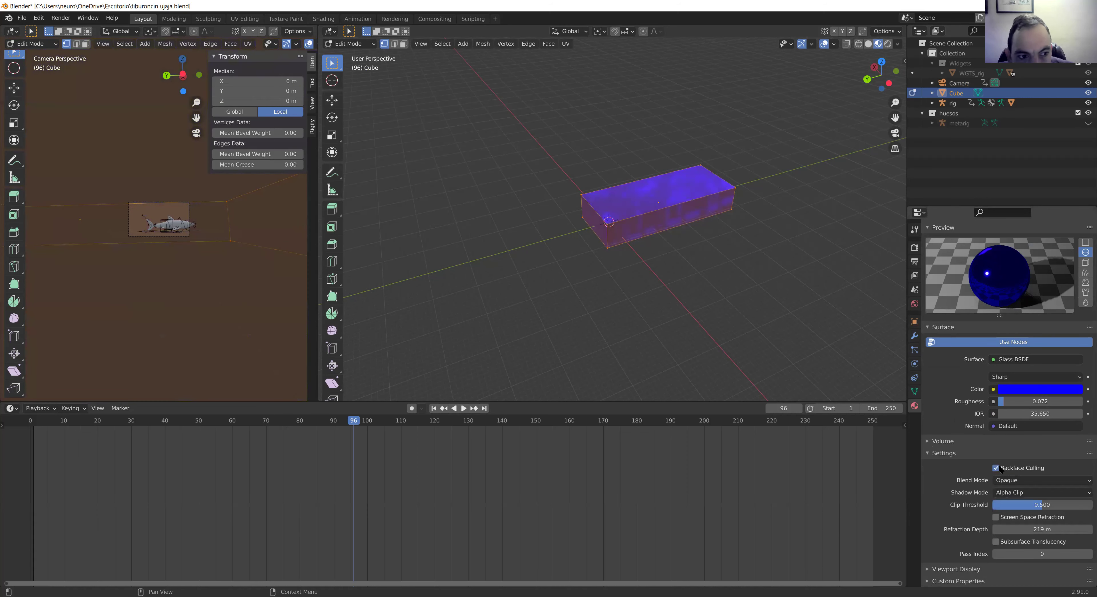
{"action": "scroll", "coordinate": [1016, 523], "scroll_direction": "up", "scroll_amount": 3}
{"action": "scroll", "coordinate": [1016, 523], "scroll_direction": "down", "scroll_amount": 3}
Step: Expand the Volume panel and set the volume shader to Glass BSDF
{"action": "left_click", "coordinate": [927, 441]}
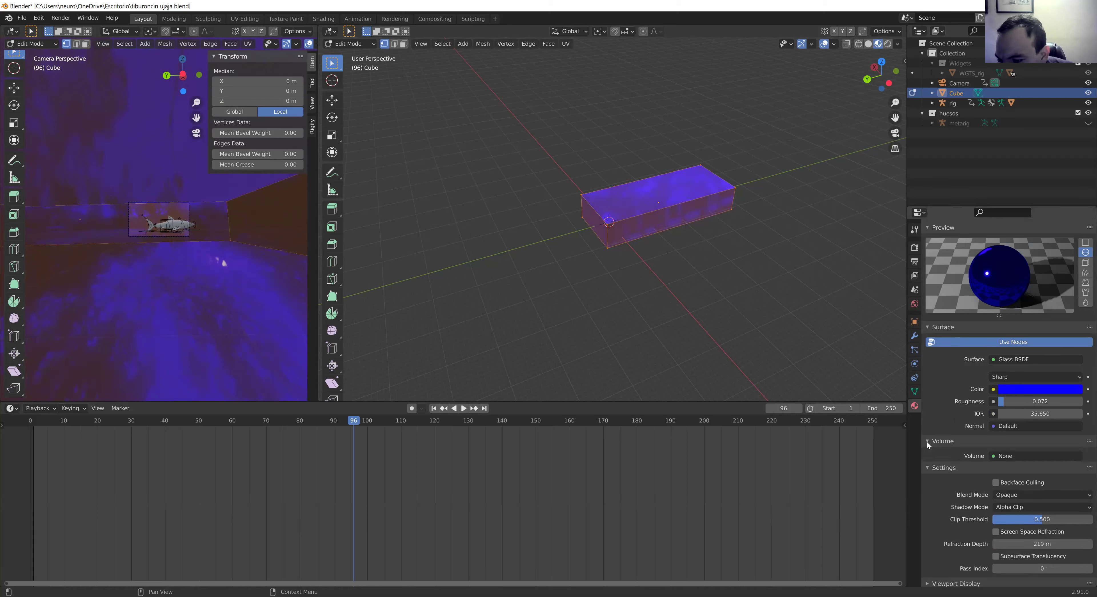
{"action": "left_click", "coordinate": [1004, 457]}
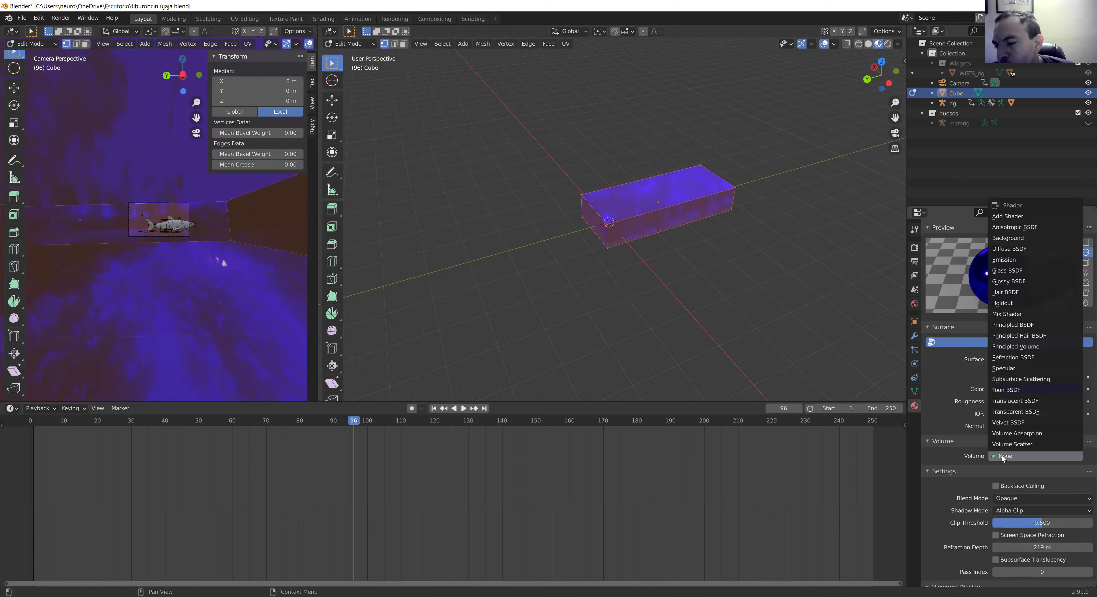
{"action": "left_click", "coordinate": [1005, 270]}
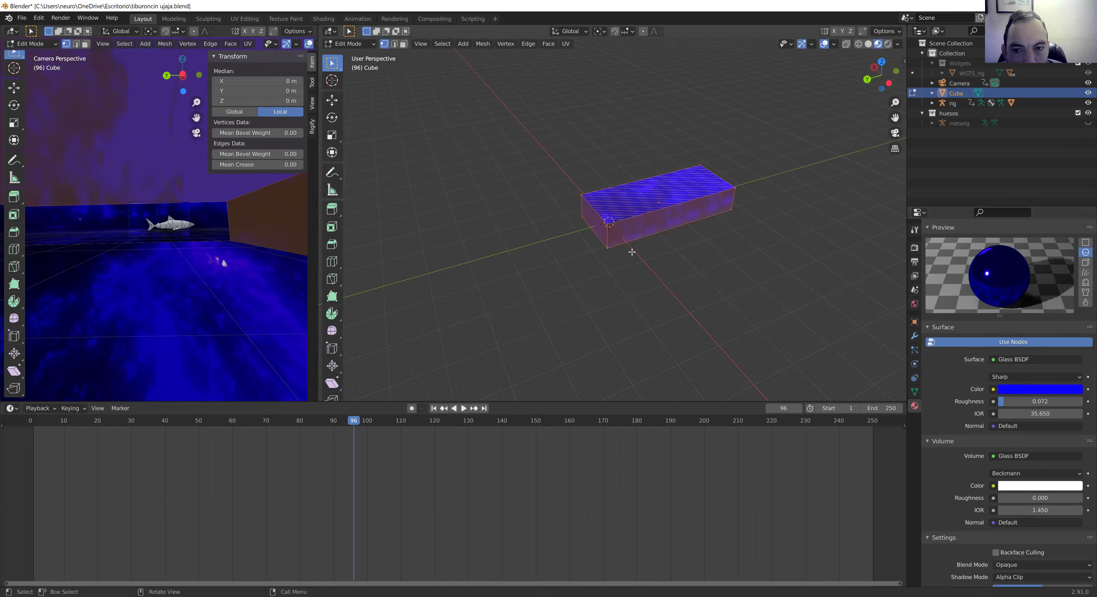
{"action": "scroll", "coordinate": [631, 247], "scroll_direction": "down", "scroll_amount": 2}
{"action": "scroll", "coordinate": [399, 314], "scroll_direction": "down", "scroll_amount": 2}
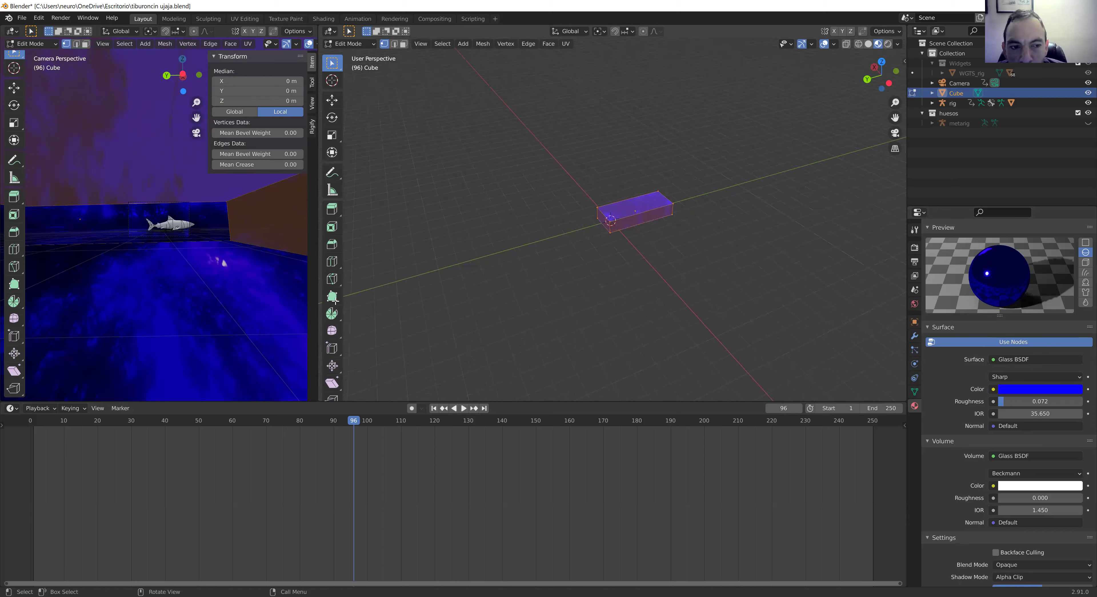
{"action": "scroll", "coordinate": [211, 280], "scroll_direction": "down", "scroll_amount": 1}
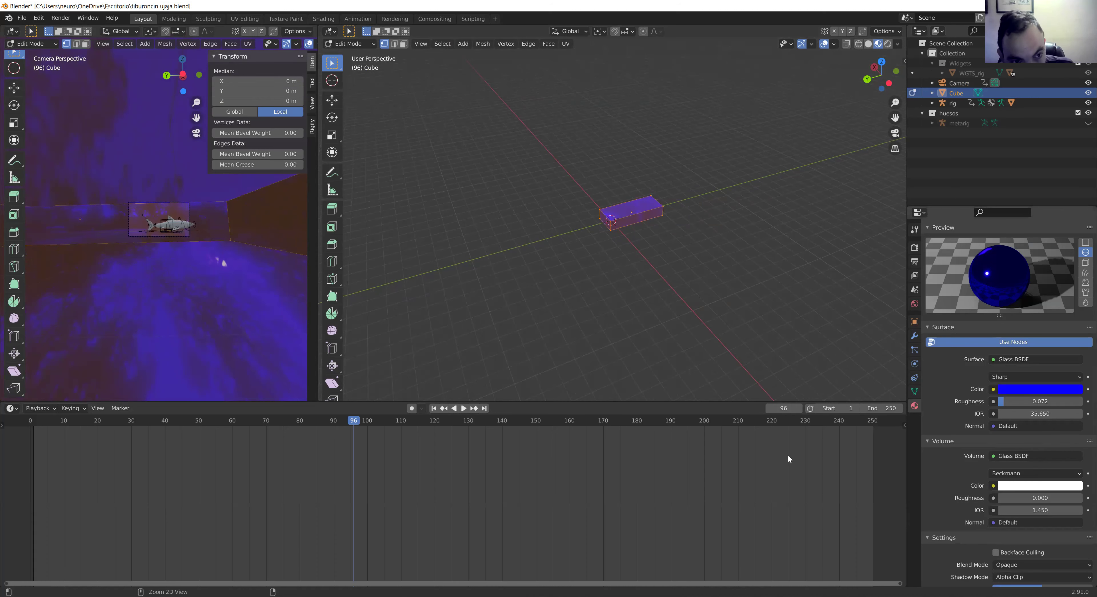
Step: Undo the old material and create a new deep blue Glass BSDF material for the cube
{"action": "key", "text": "ctrl+z"}
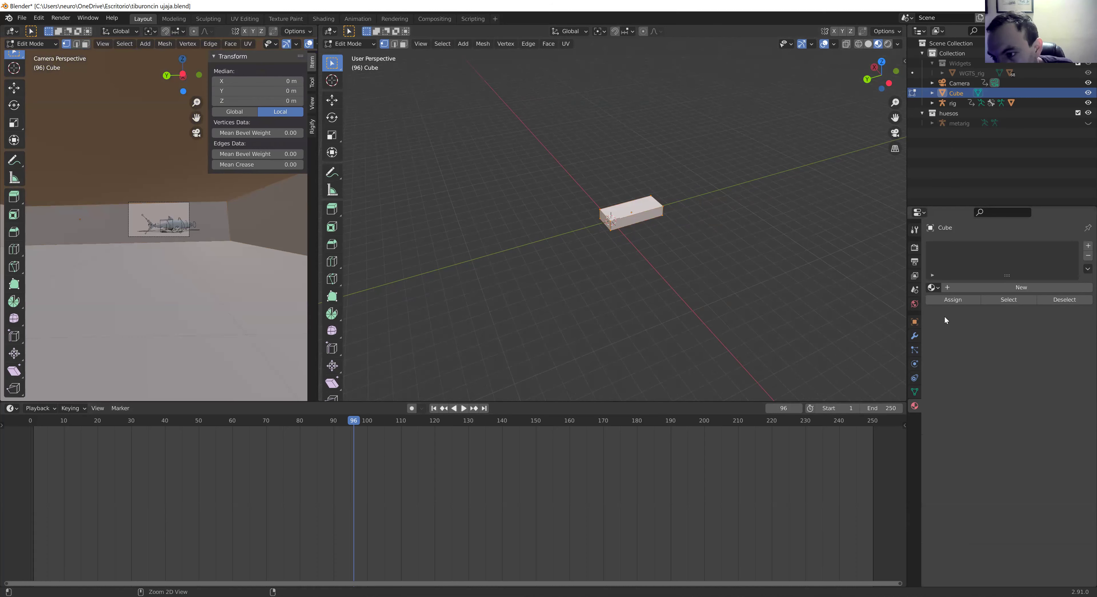
{"action": "left_click", "coordinate": [1088, 246]}
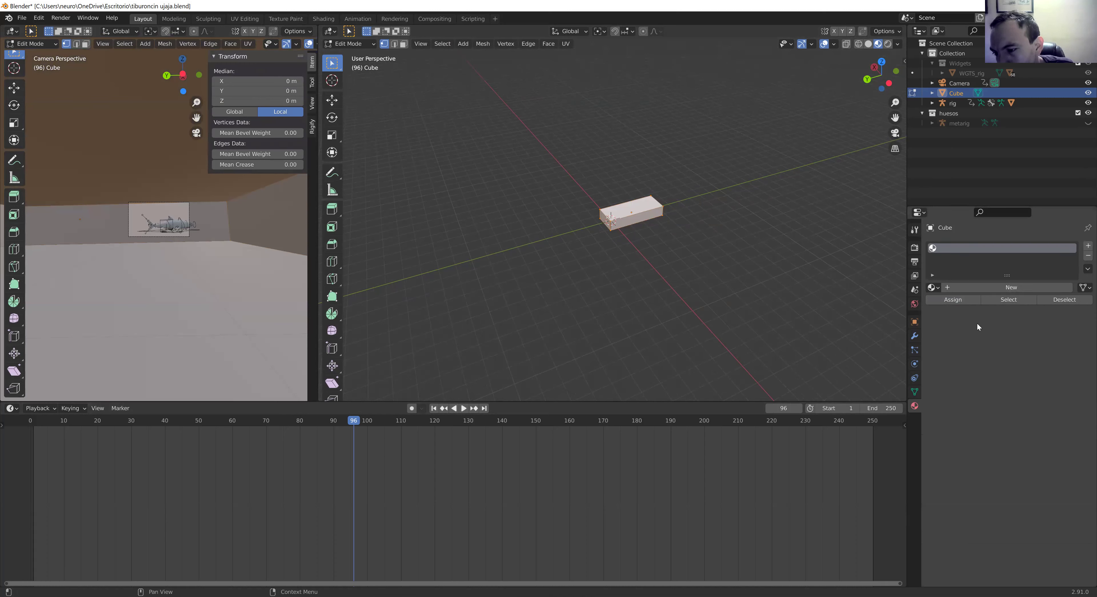
{"action": "left_click", "coordinate": [1005, 289]}
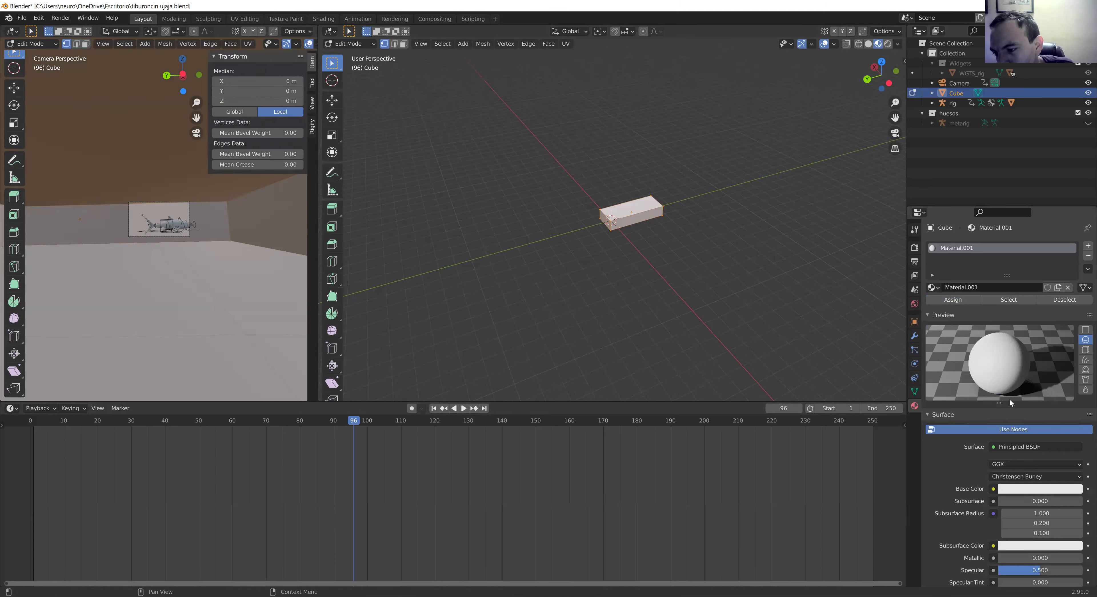
{"action": "left_click", "coordinate": [1014, 445]}
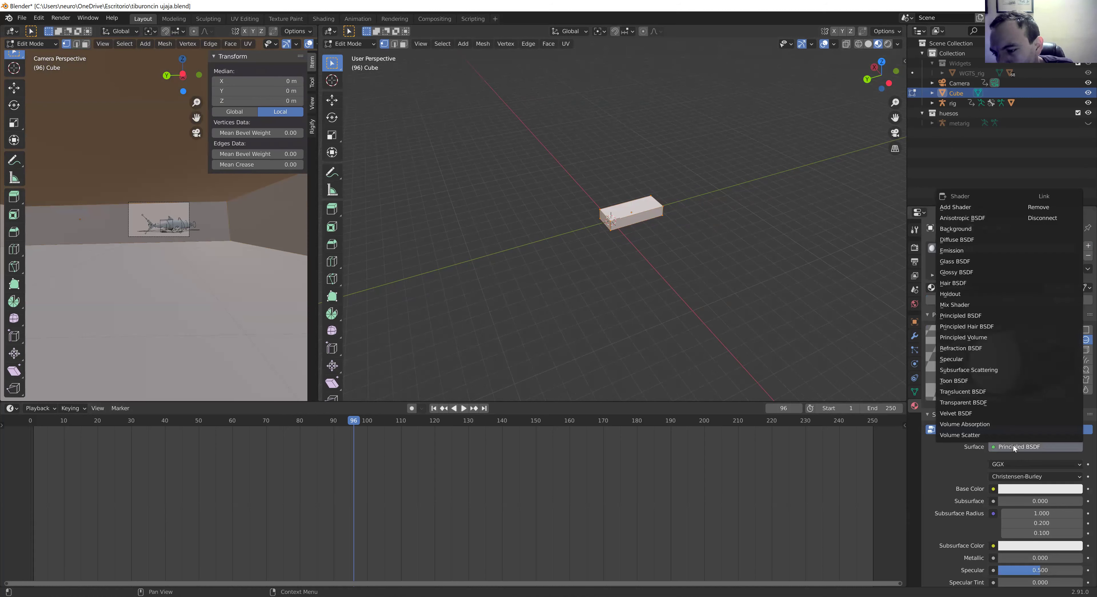
{"action": "left_click", "coordinate": [952, 261]}
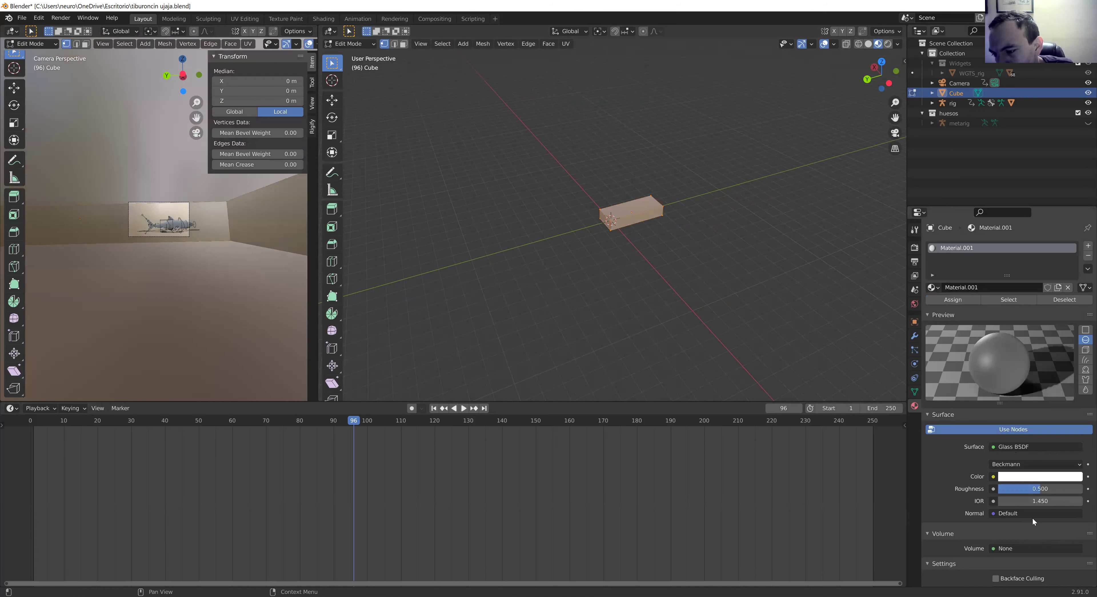
{"action": "left_click", "coordinate": [1038, 478]}
{"action": "left_click", "coordinate": [1061, 349]}
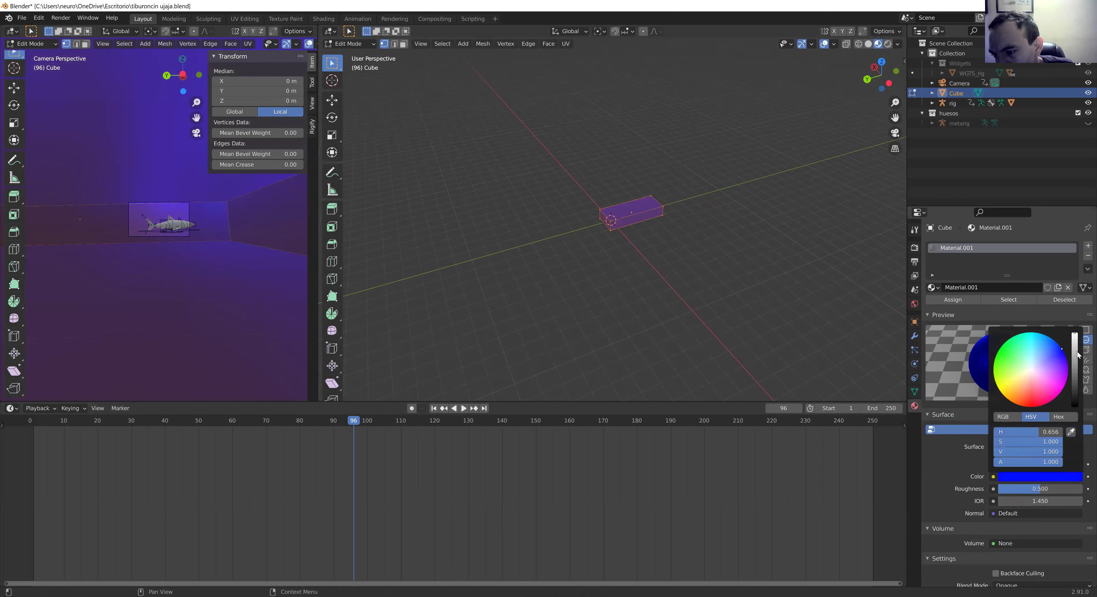
Step: Set the glass roughness to 0.000 and the IOR to 17.050
{"action": "left_click_drag", "start_coordinate": [1010, 487], "coordinate": [1084, 489]}
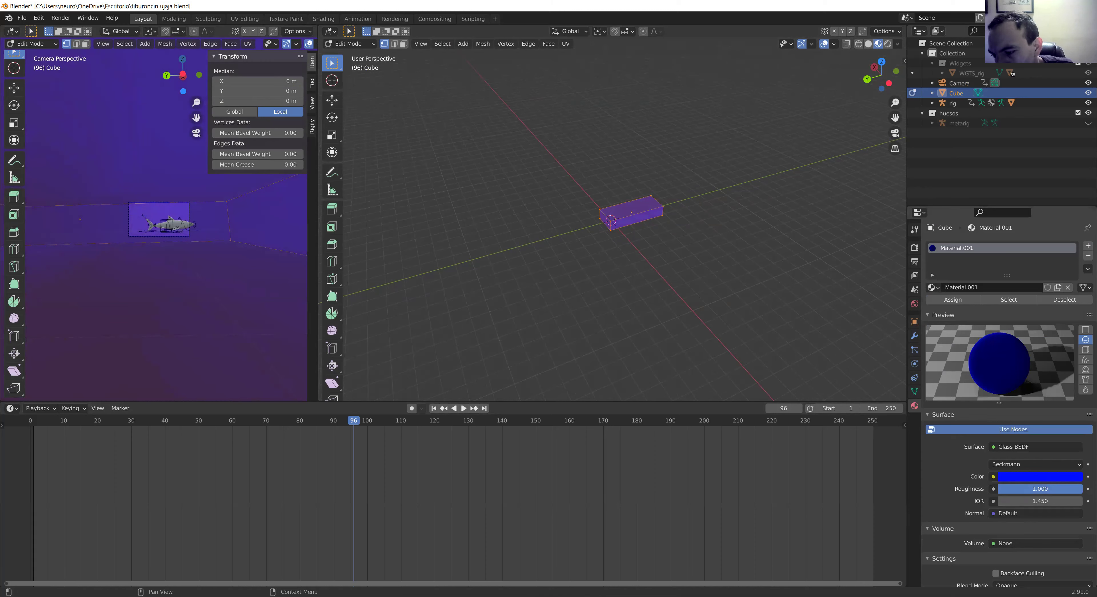
{"action": "left_click_drag", "start_coordinate": [1082, 488], "coordinate": [1000, 489]}
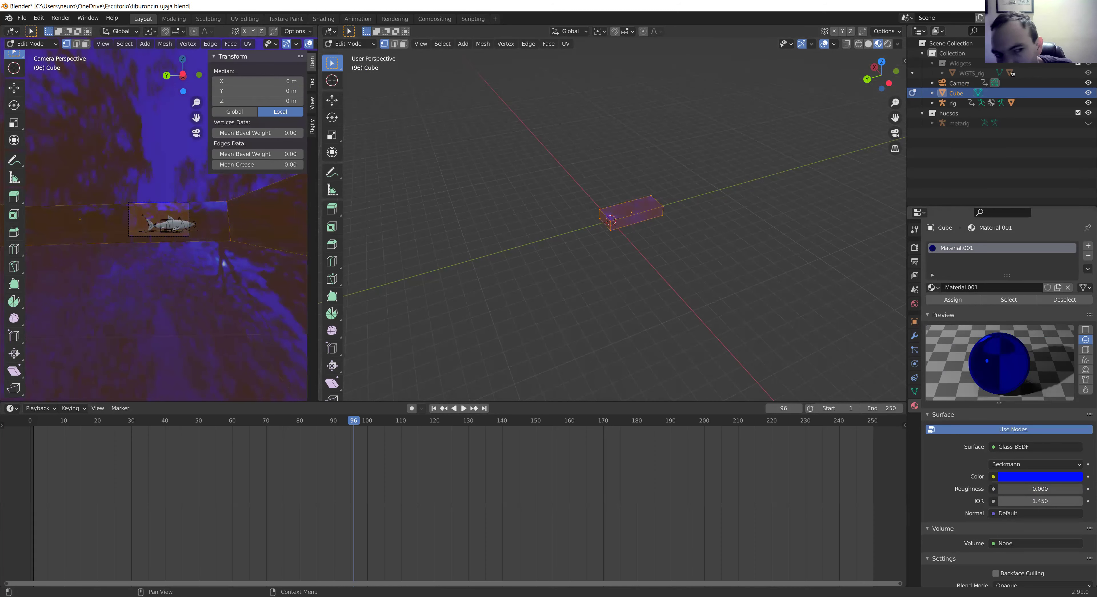
{"action": "mouse_move", "coordinate": [1001, 488]}
{"action": "left_mouse_down"}
{"action": "mouse_move", "coordinate": [1065, 500]}
{"action": "mouse_move", "coordinate": [1040, 501]}
{"action": "left_mouse_up"}
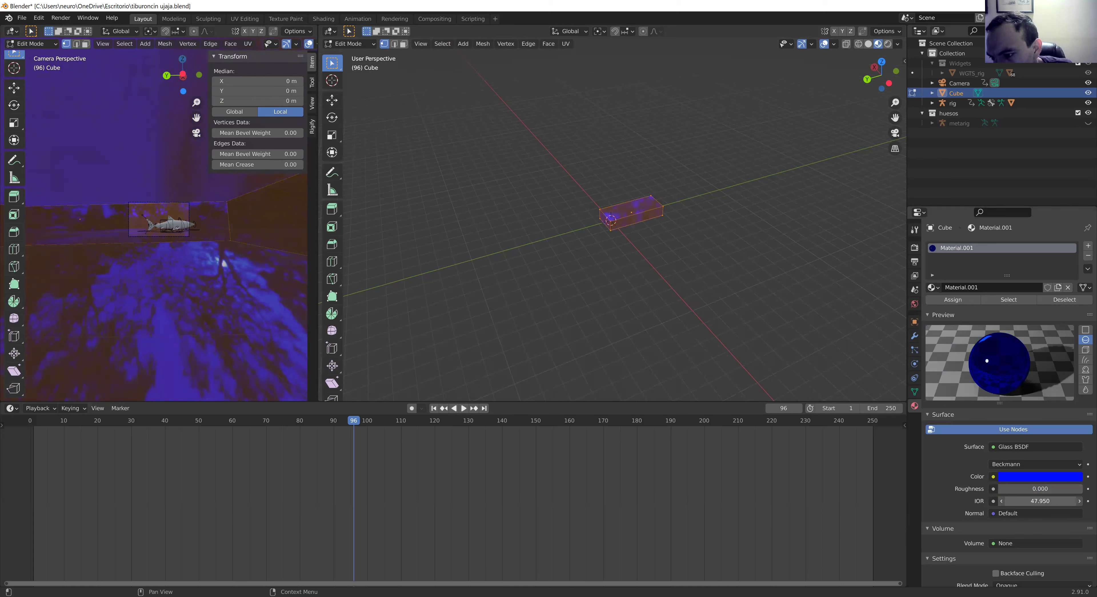
{"action": "left_click_drag", "start_coordinate": [1008, 504], "coordinate": [958, 505]}
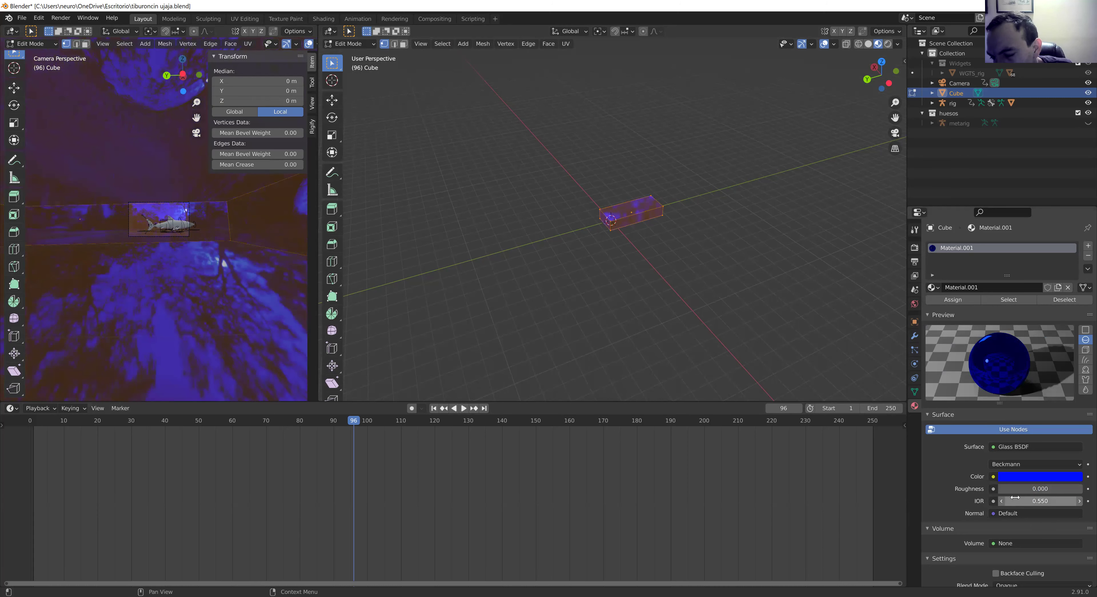
{"action": "left_click_drag", "start_coordinate": [958, 501], "coordinate": [924, 489]}
{"action": "left_click_drag", "start_coordinate": [1039, 501], "coordinate": [1065, 501]}
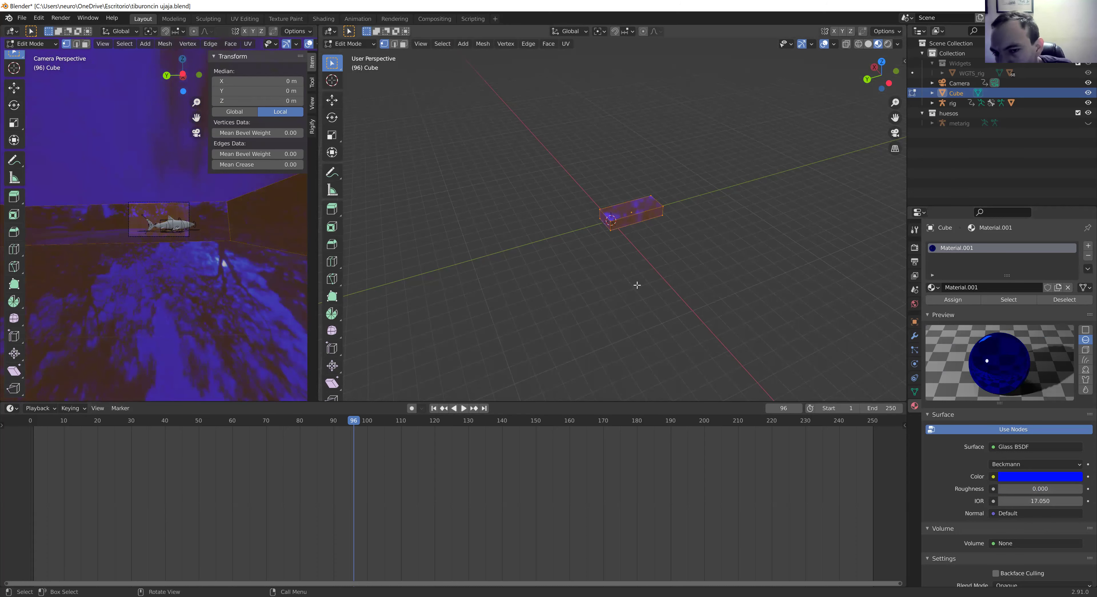
Step: Deselect all faces, merge the right viewport into the left, and zoom out on the box
{"action": "key", "text": "alt+a"}
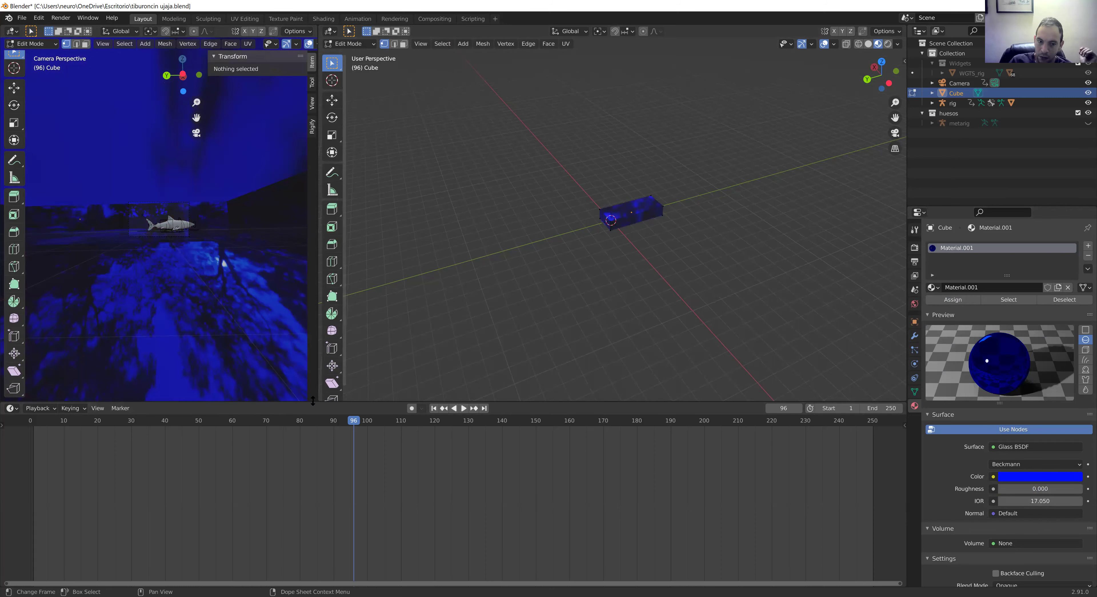
{"action": "left_click_drag", "start_coordinate": [318, 401], "coordinate": [362, 383]}
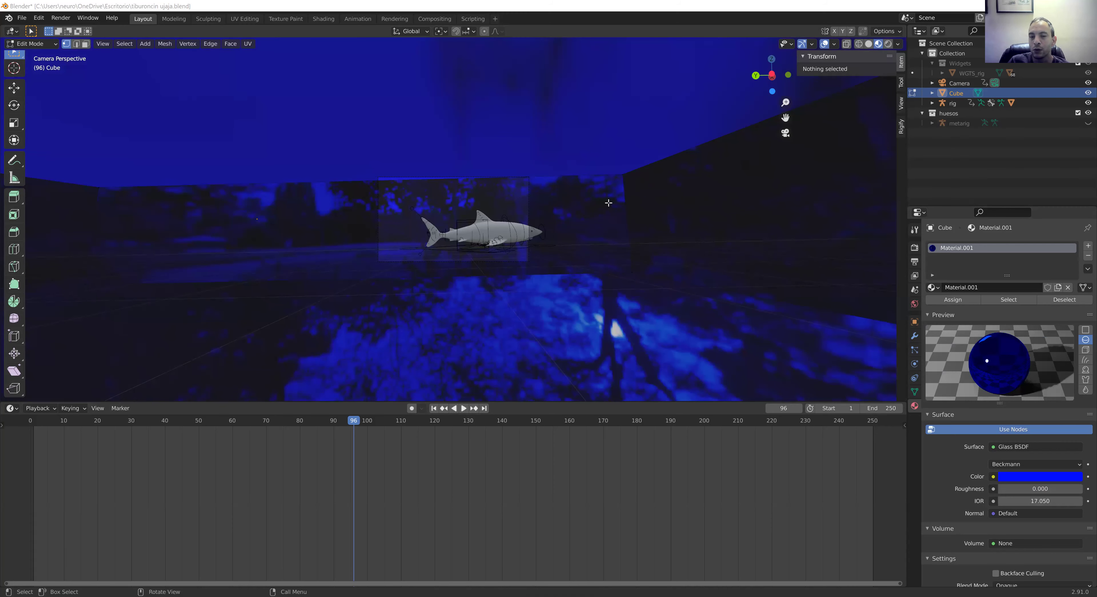
{"action": "middle_click_drag", "start_coordinate": [608, 202], "coordinate": [546, 192]}
{"action": "key", "text": "KP_0"}
{"action": "key", "text": "KP_0"}
{"action": "key", "text": "ctrl"}
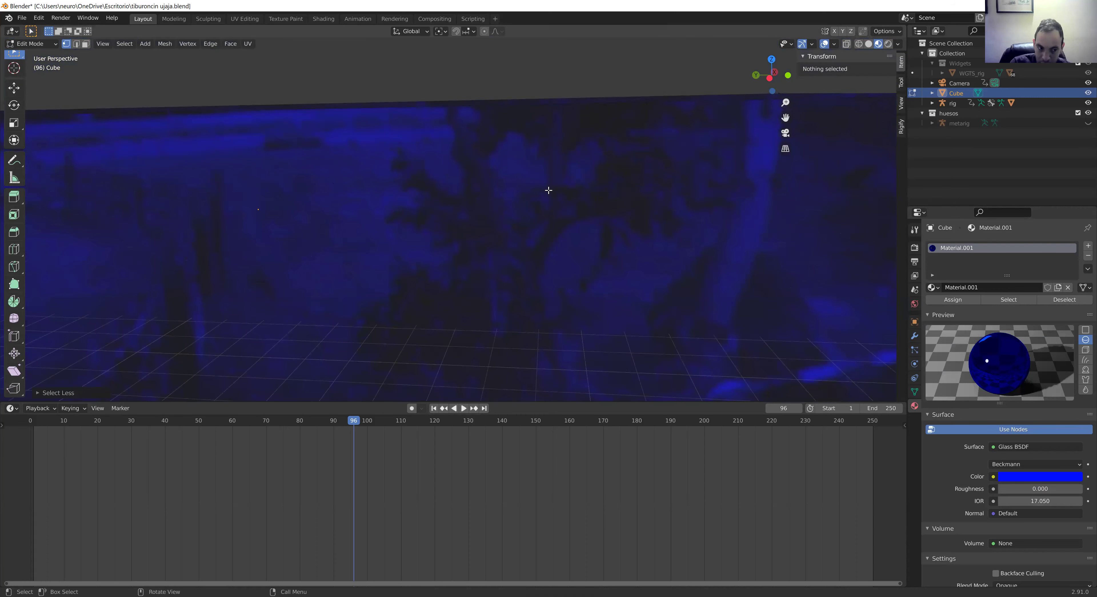
{"action": "middle_click_drag", "start_coordinate": [513, 258], "coordinate": [494, 230], "text": "ctrl"}
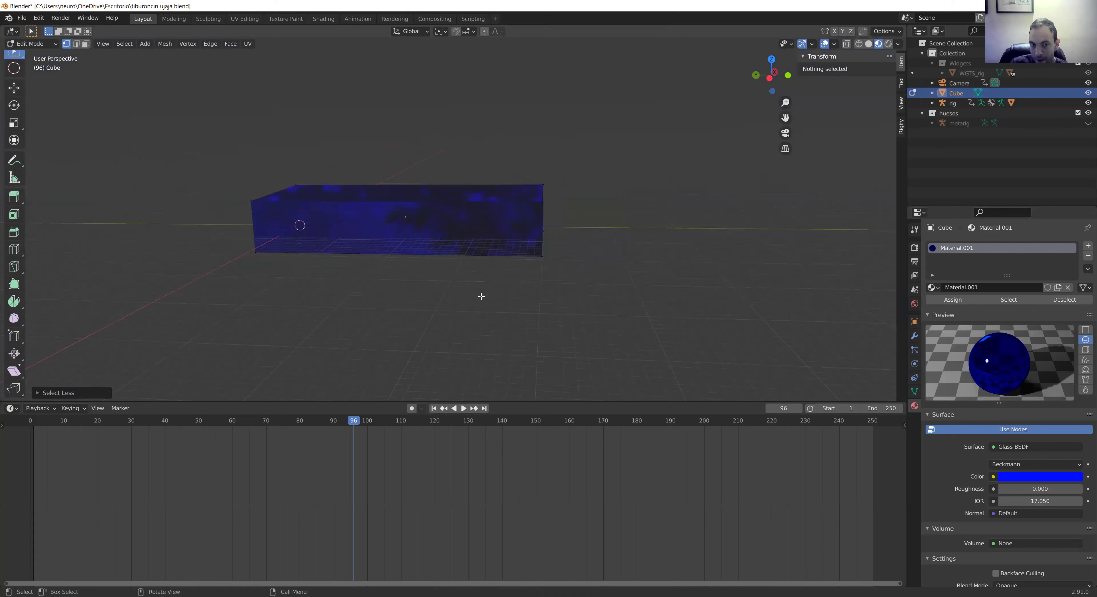
Step: Orbit around the water box and undo to restore the blue glass display
{"action": "left_click_drag", "start_coordinate": [351, 424], "coordinate": [121, 424]}
{"action": "mouse_move", "coordinate": [236, 305]}
{"action": "middle_mouse_down"}
{"action": "mouse_move", "coordinate": [269, 331]}
{"action": "mouse_move", "coordinate": [526, 173]}
{"action": "mouse_move", "coordinate": [512, 174]}
{"action": "middle_mouse_up"}
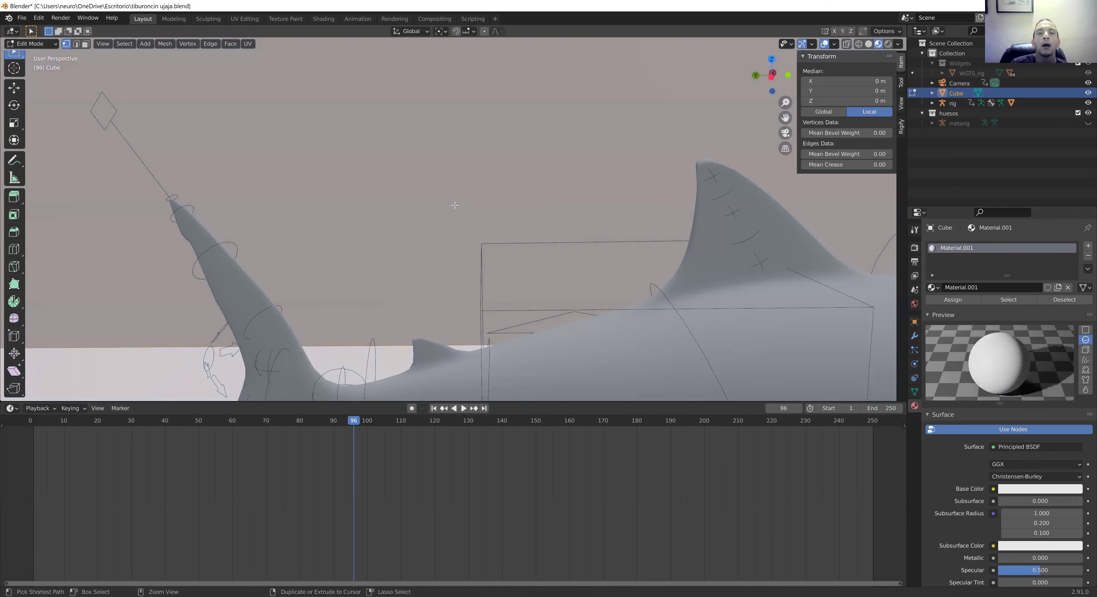
{"action": "key", "text": "ctrl+z"}
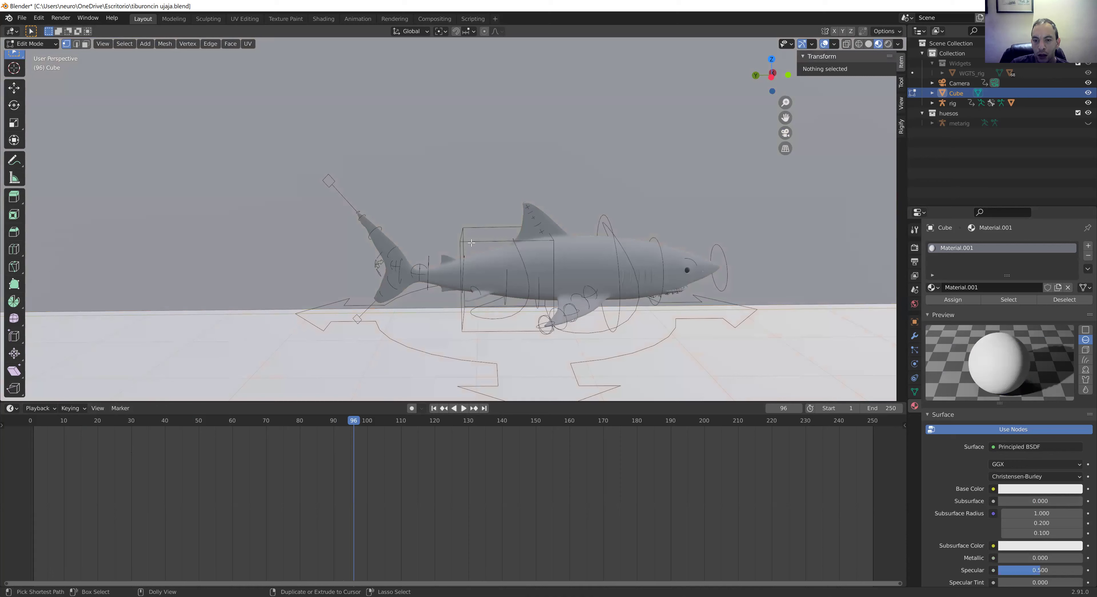
{"action": "key", "text": "ctrl+z"}
{"action": "key", "text": "ctrl+z"}
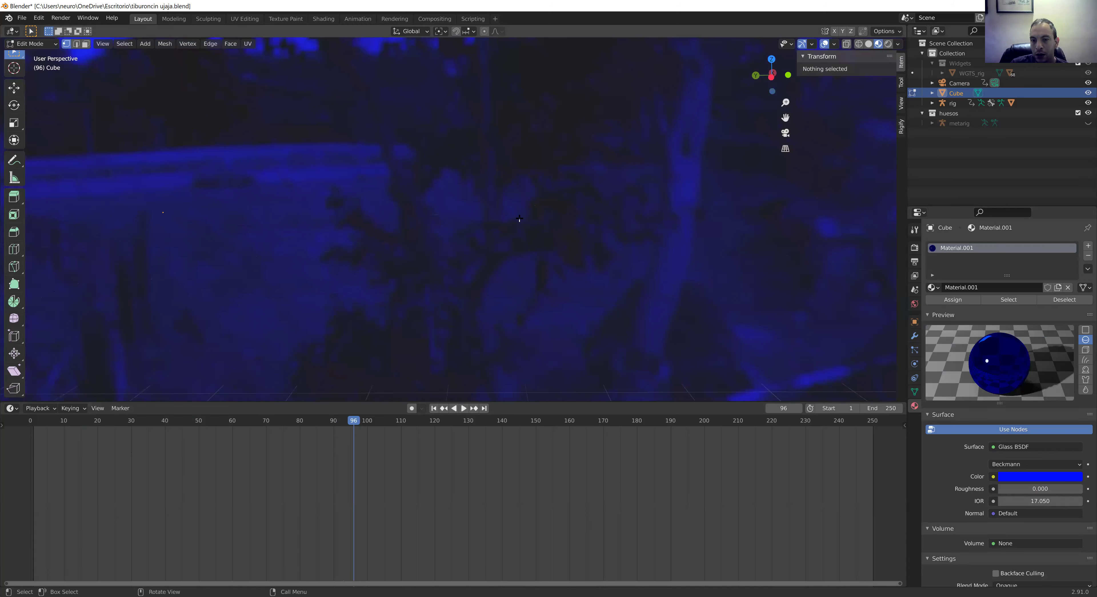
{"action": "scroll", "coordinate": [517, 219], "scroll_direction": "down", "scroll_amount": 3}
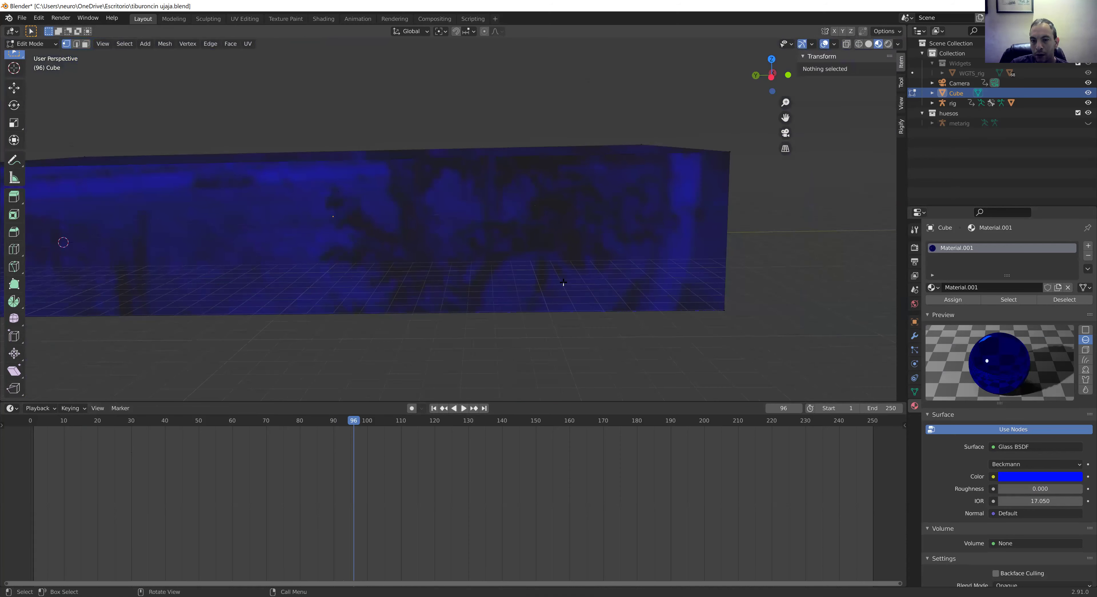
{"action": "scroll", "coordinate": [516, 224], "scroll_direction": "down", "scroll_amount": 2}
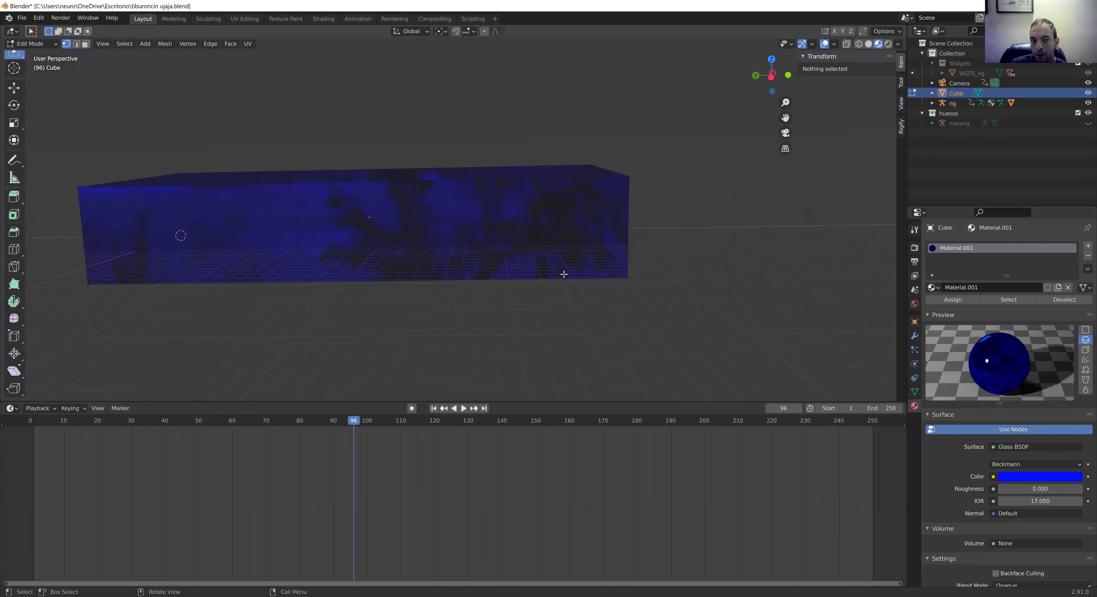
Step: Set the animation to frame 0 and return the cube to Object Mode
{"action": "left_click", "coordinate": [14, 88]}
{"action": "mouse_move", "coordinate": [14, 88]}
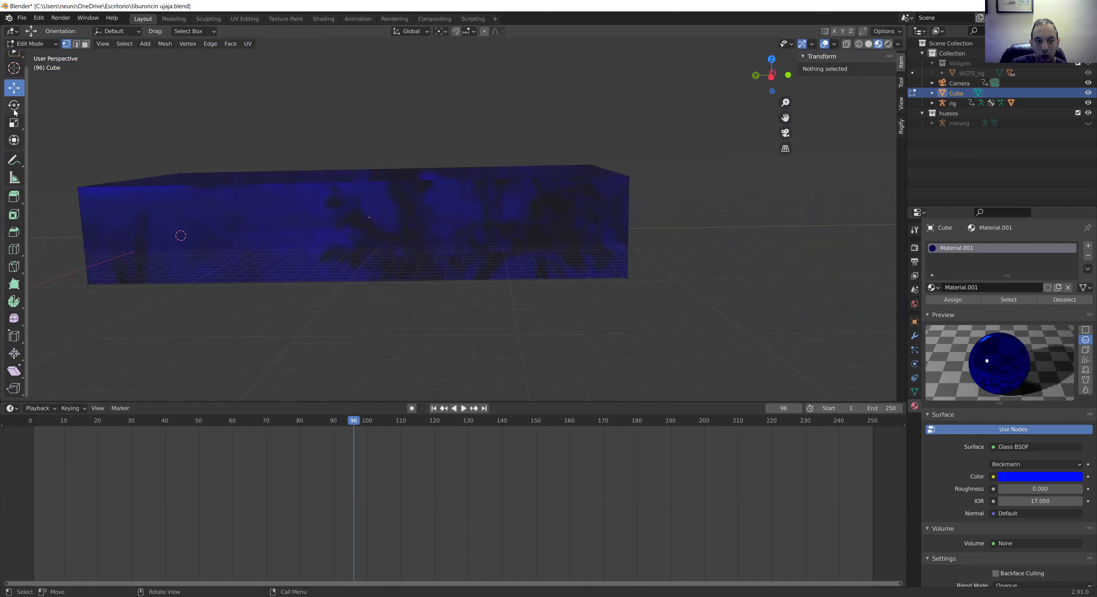
{"action": "scroll", "coordinate": [436, 230], "scroll_direction": "down", "scroll_amount": 5}
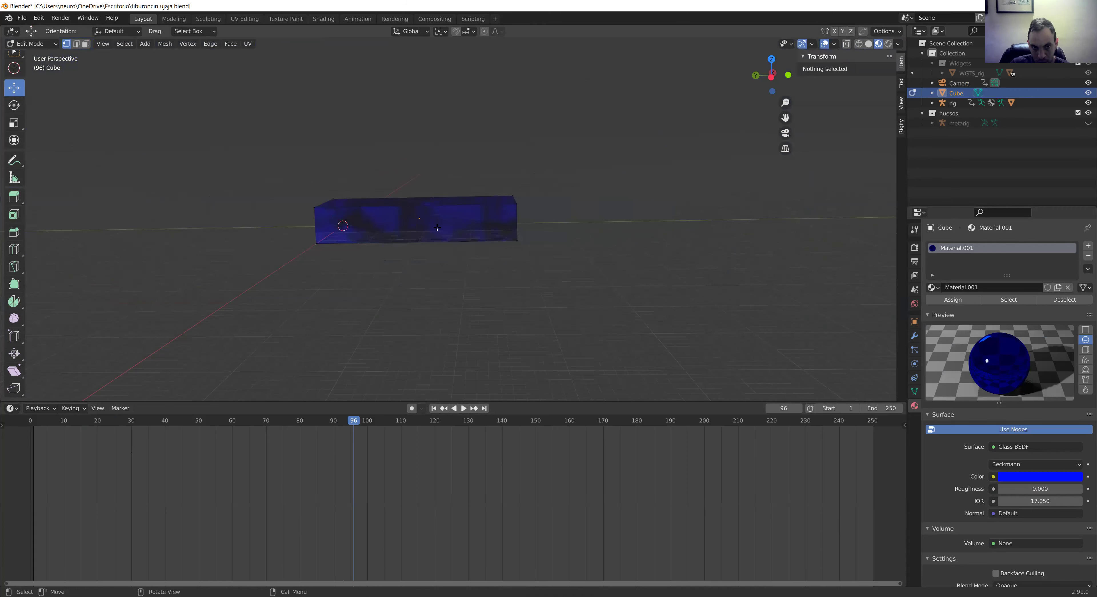
{"action": "left_click_drag", "start_coordinate": [214, 449], "coordinate": [30, 450]}
{"action": "key", "text": "space"}
{"action": "key", "text": "space"}
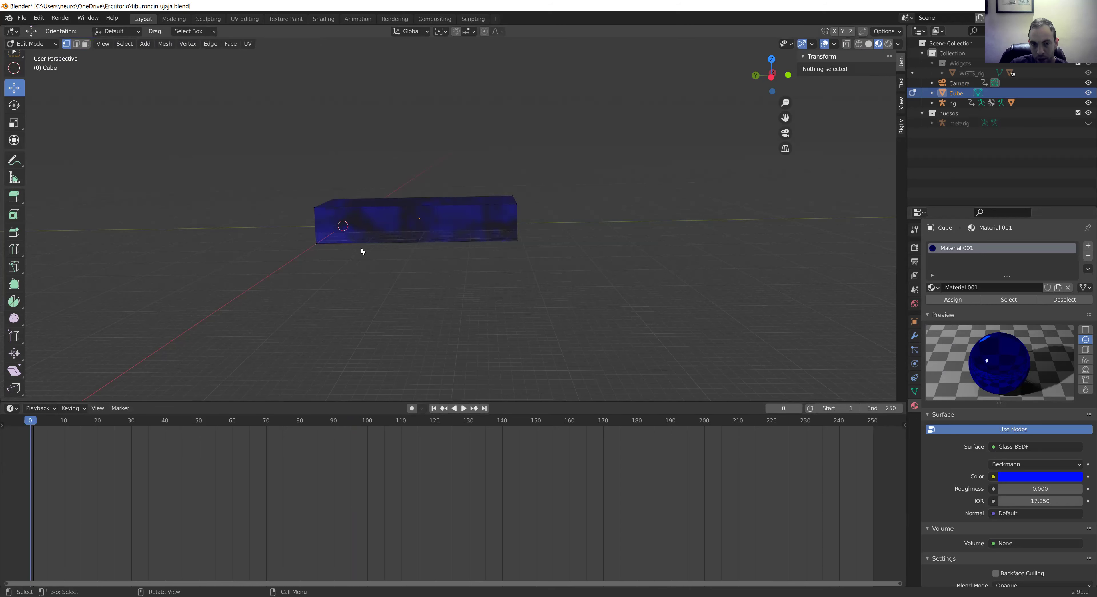
{"action": "scroll", "coordinate": [361, 250], "scroll_direction": "up", "scroll_amount": 5}
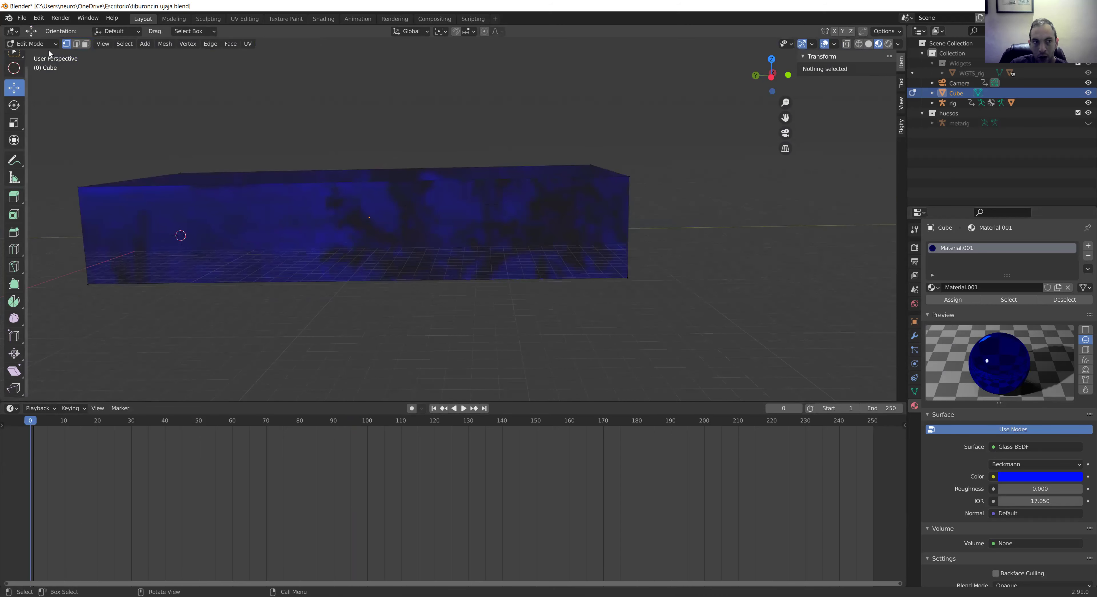
{"action": "left_click", "coordinate": [32, 43]}
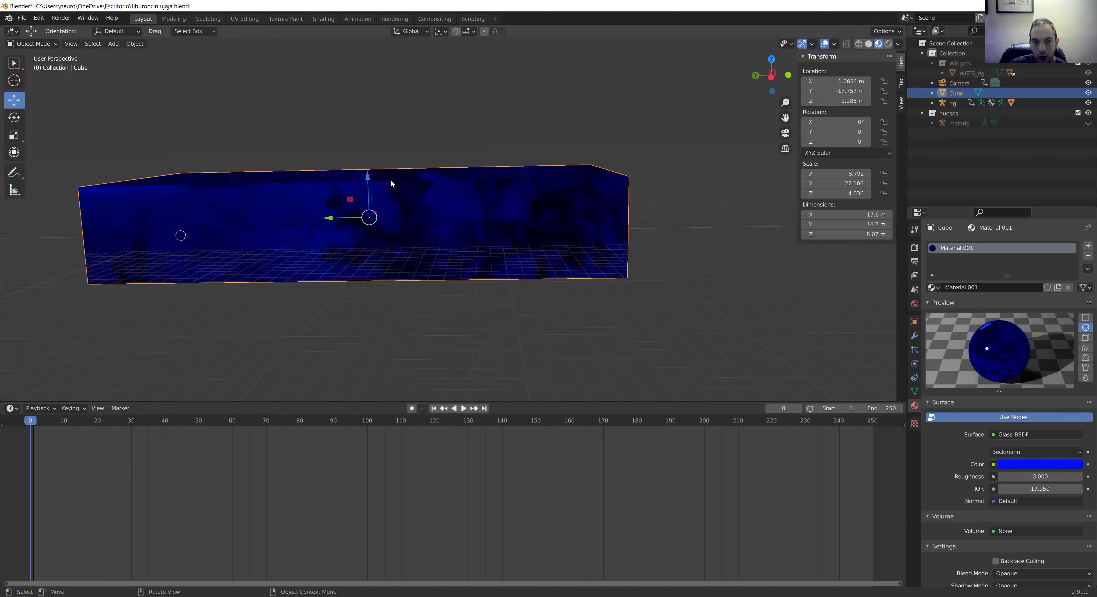
Step: Lower the water box to Z 1.1372 m and bring up the Add menu's light types
{"action": "left_click_drag", "start_coordinate": [368, 178], "coordinate": [357, 183]}
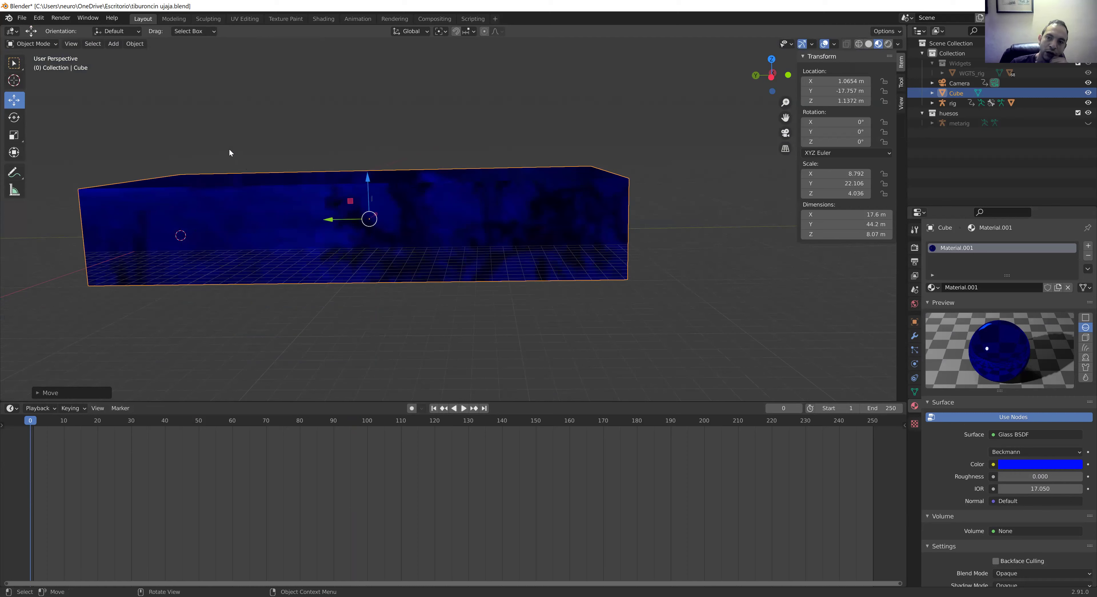
{"action": "left_click", "coordinate": [114, 44]}
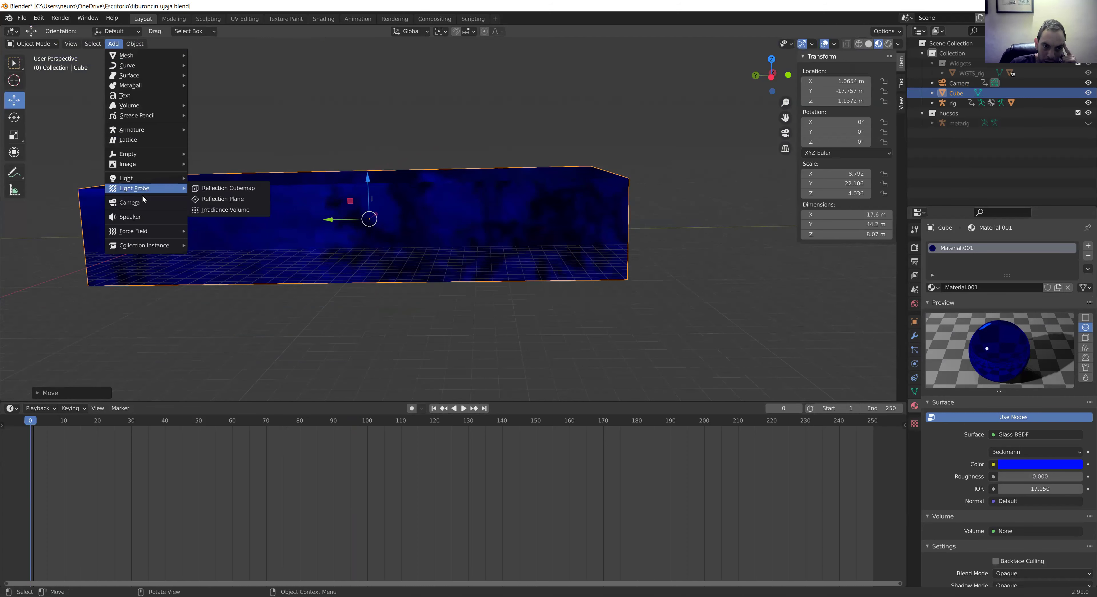
{"action": "mouse_move", "coordinate": [137, 177]}
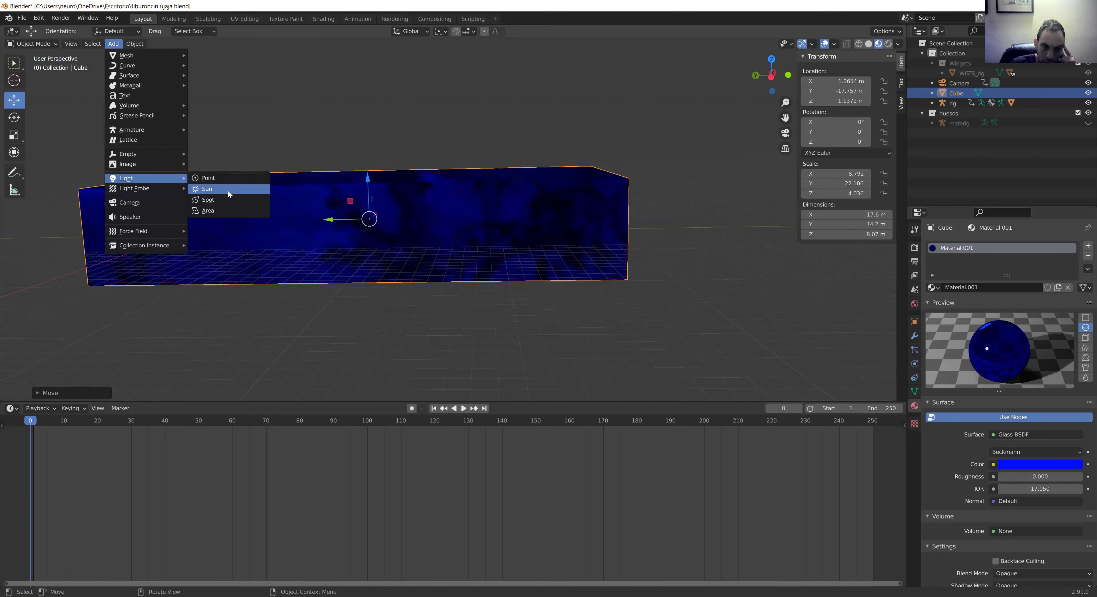
Step: Add a sun lamp above the box and widen its light angle for softer shadows
{"action": "left_click", "coordinate": [228, 190]}
{"action": "left_click_drag", "start_coordinate": [174, 190], "coordinate": [156, 77]}
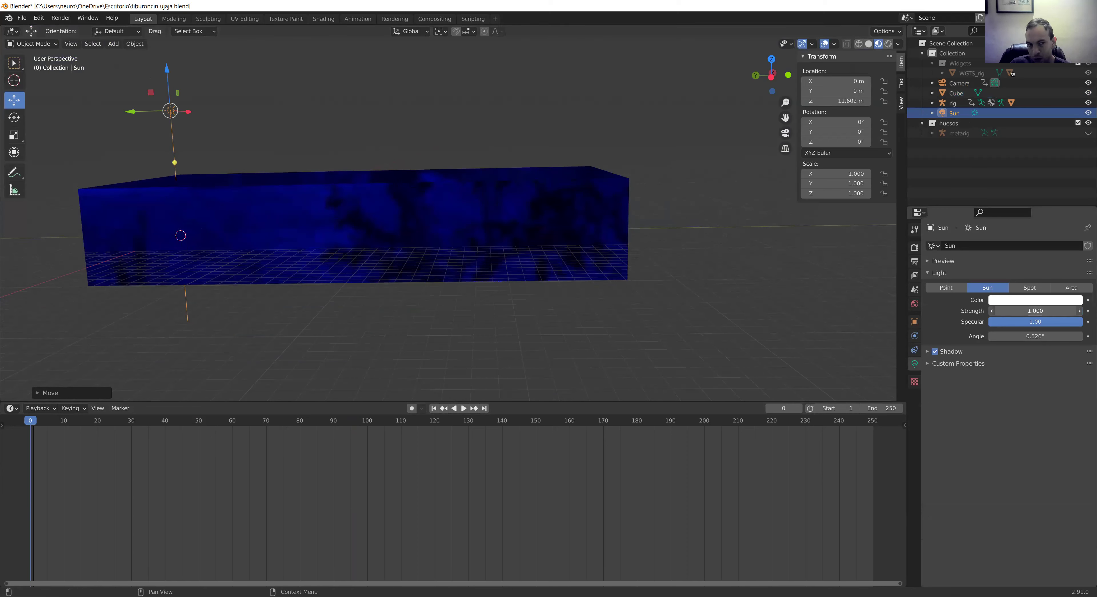
{"action": "left_click_drag", "start_coordinate": [1016, 333], "coordinate": [1065, 336]}
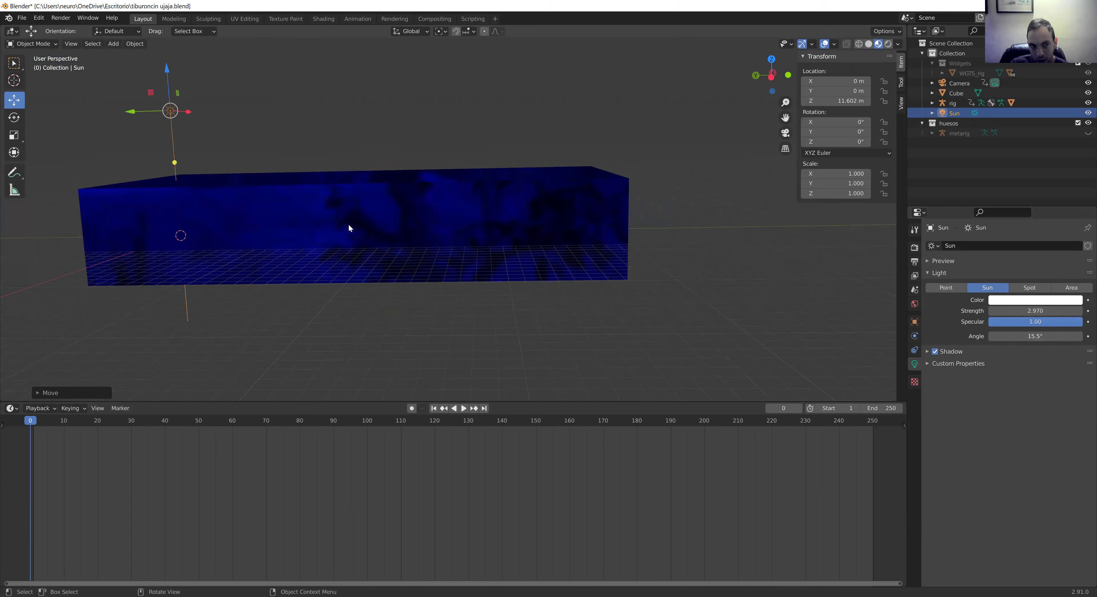
{"action": "left_click_drag", "start_coordinate": [164, 67], "coordinate": [165, 89]}
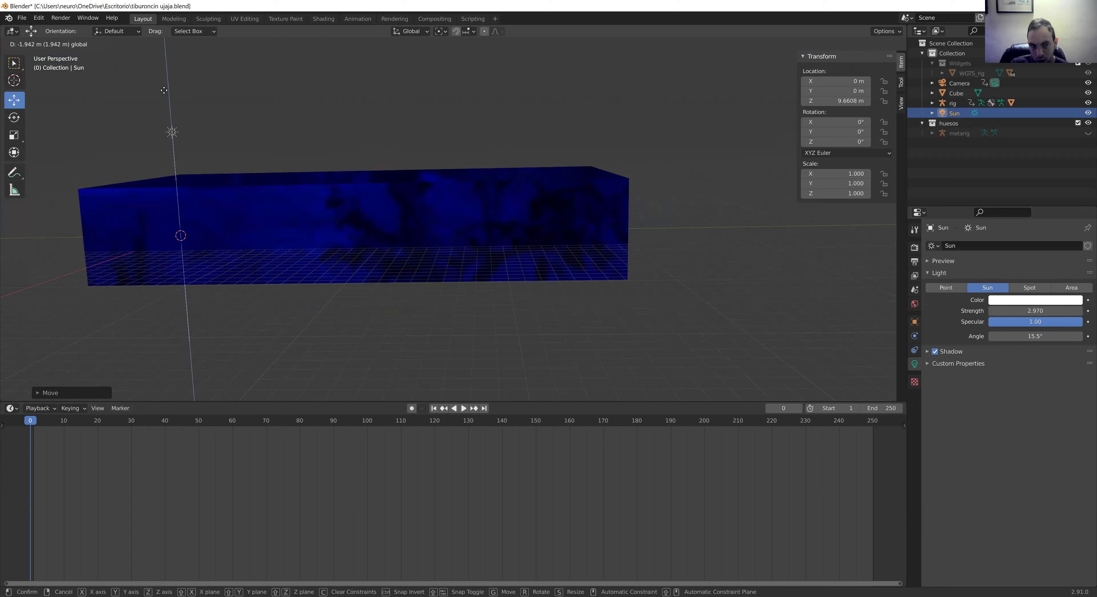
Step: Paste three sun lamp copies in a row, then lower all four to Z 7.2389 m
{"action": "key", "text": "ctrl+c"}
{"action": "key", "text": "ctrl+v"}
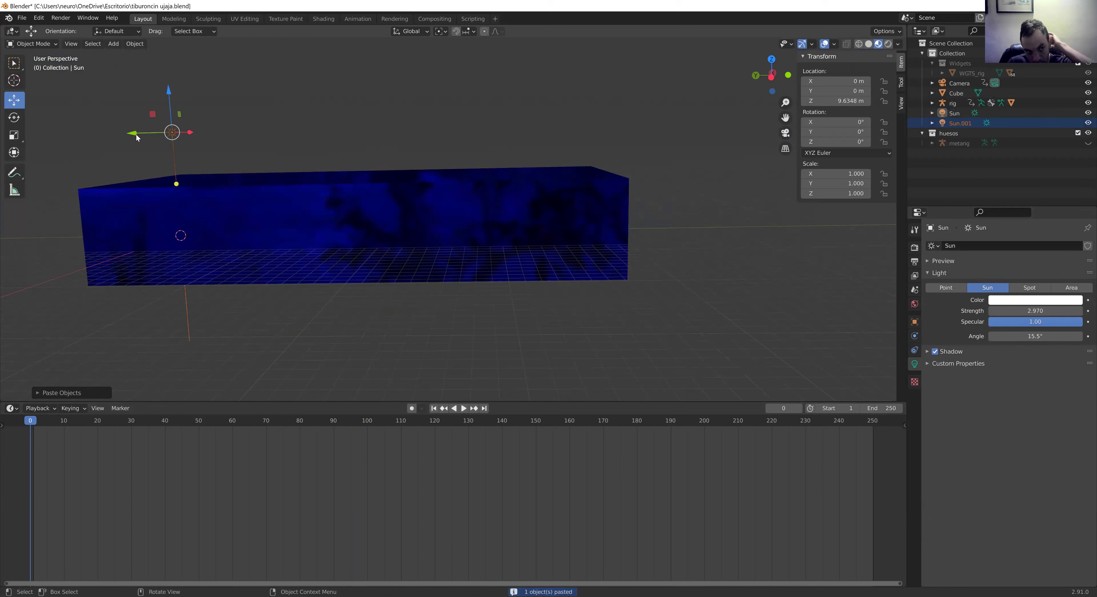
{"action": "key", "text": "g"}
{"action": "left_click", "coordinate": [253, 144]}
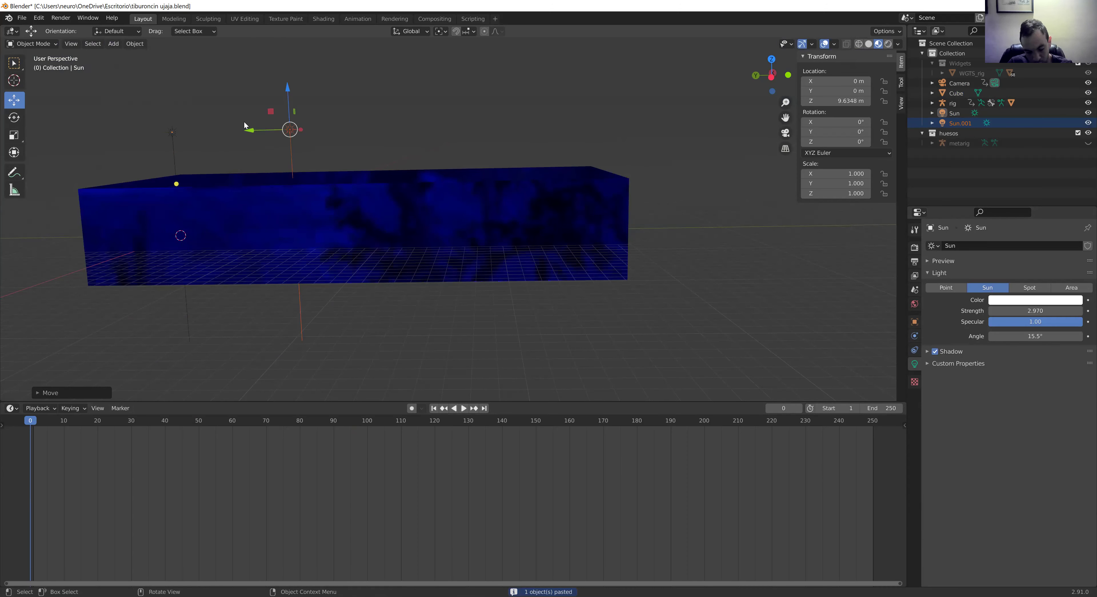
{"action": "key", "text": "ctrl+v"}
{"action": "left_click_drag", "start_coordinate": [251, 130], "coordinate": [457, 135]}
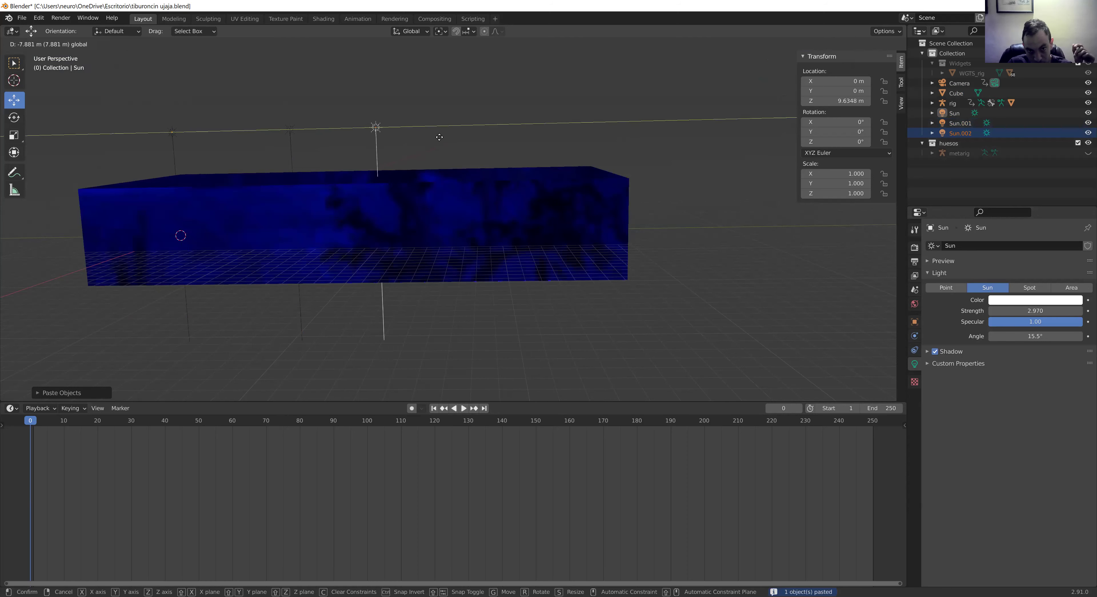
{"action": "key", "text": "ctrl+v"}
{"action": "left_click_drag", "start_coordinate": [453, 127], "coordinate": [348, 143]}
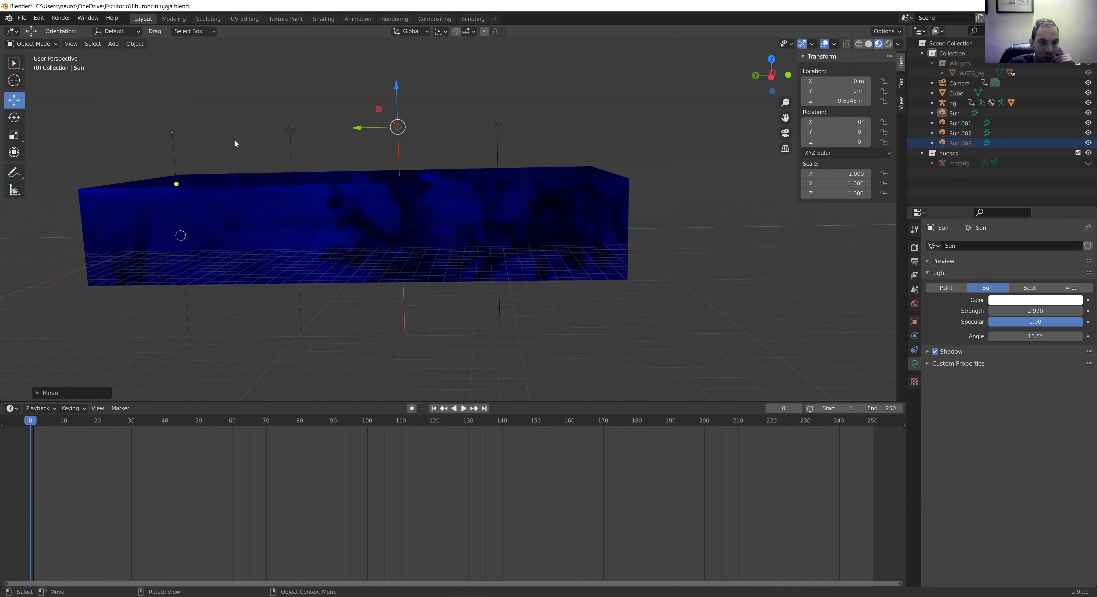
{"action": "left_click_drag", "start_coordinate": [131, 113], "coordinate": [575, 142]}
{"action": "left_click_drag", "start_coordinate": [331, 86], "coordinate": [338, 111]}
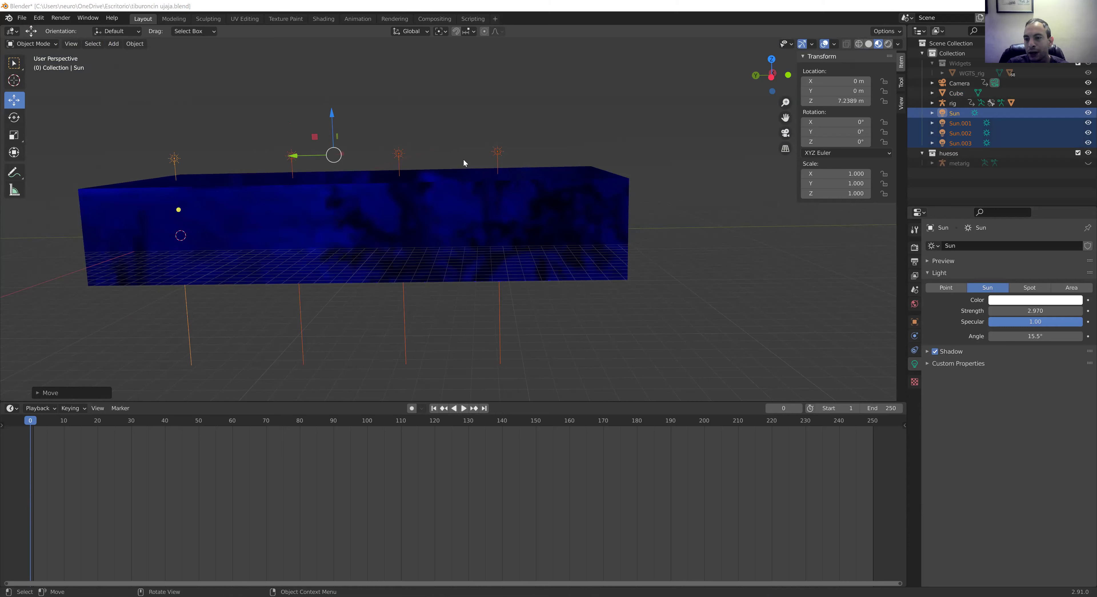
Step: Set the render engine to Cycles and start an F12 render of the scene
{"action": "left_click", "coordinate": [911, 262]}
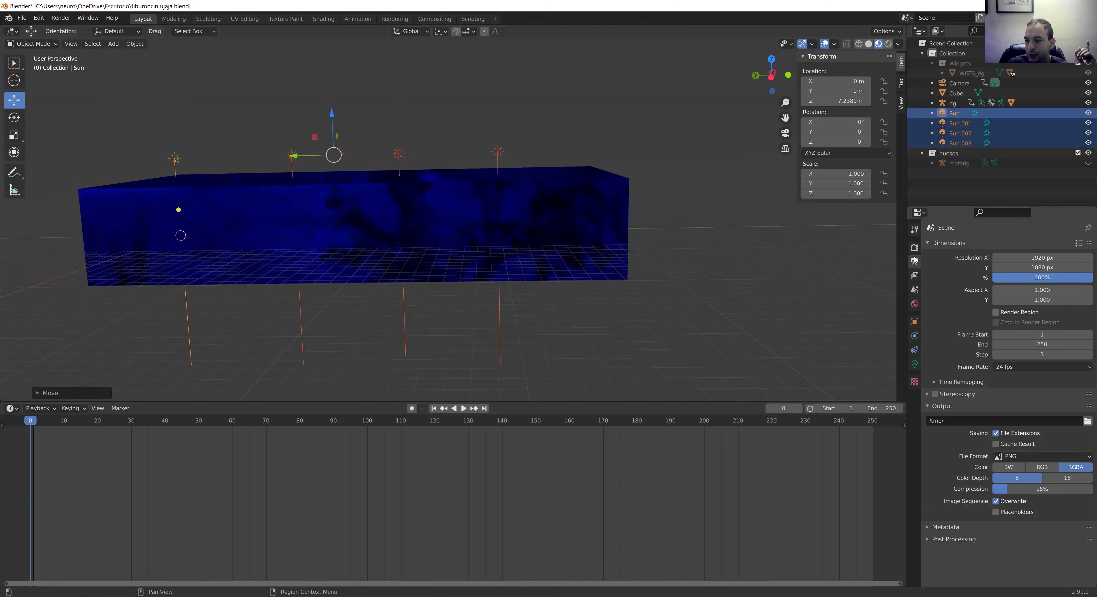
{"action": "left_click", "coordinate": [915, 247]}
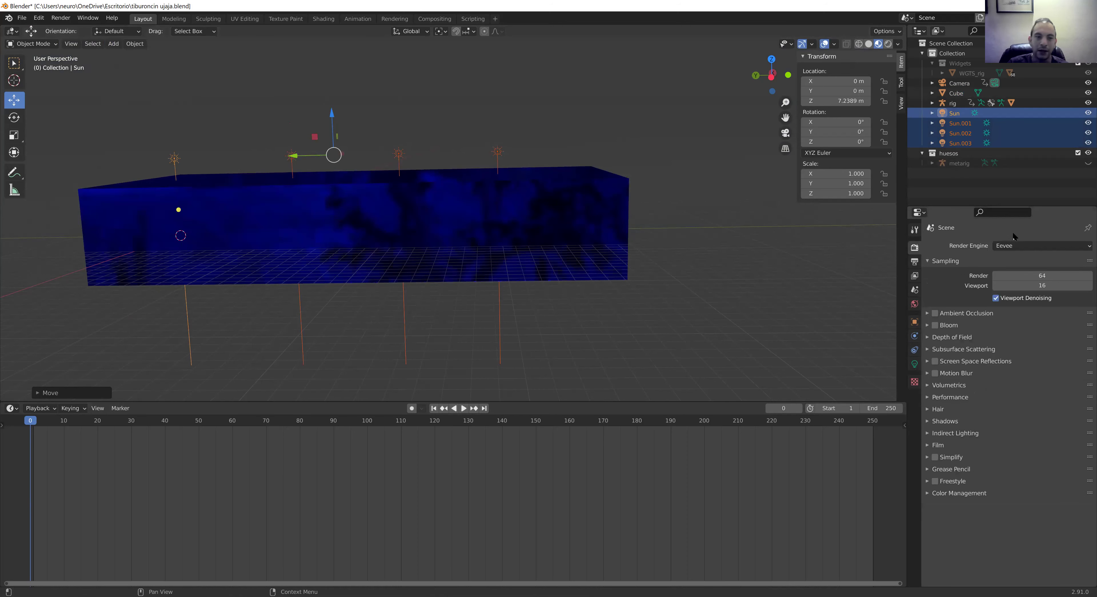
{"action": "left_click", "coordinate": [1031, 247]}
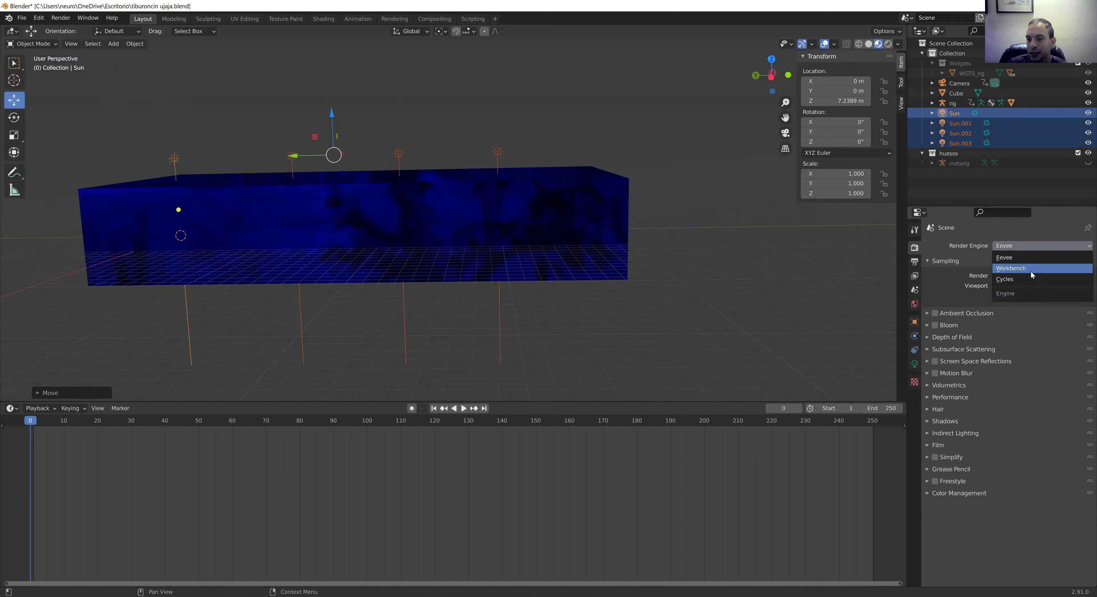
{"action": "left_click", "coordinate": [1030, 279]}
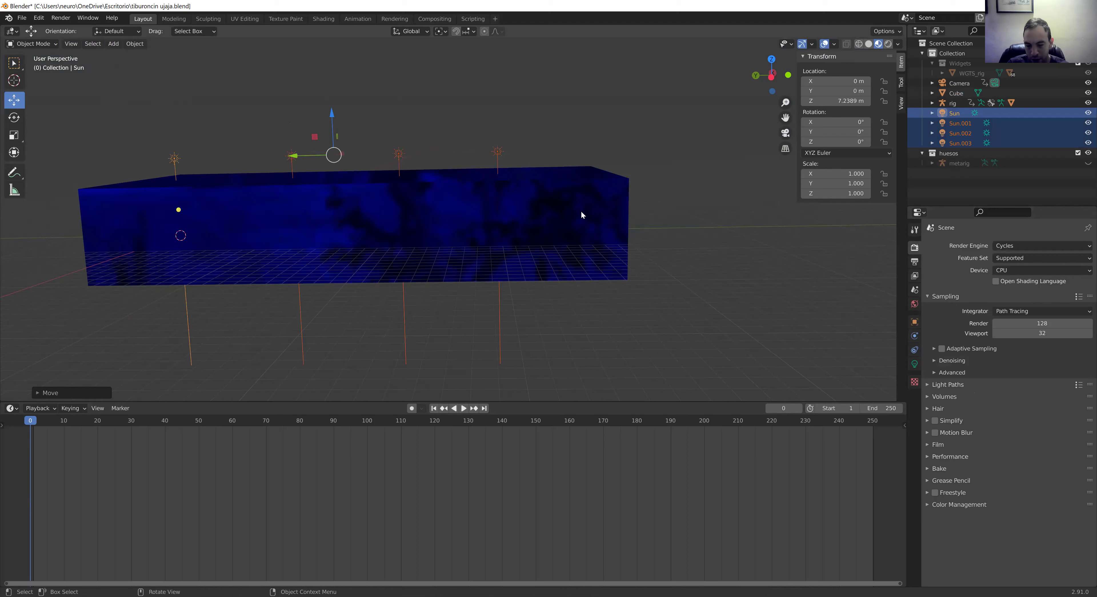
{"action": "key", "text": "F12"}
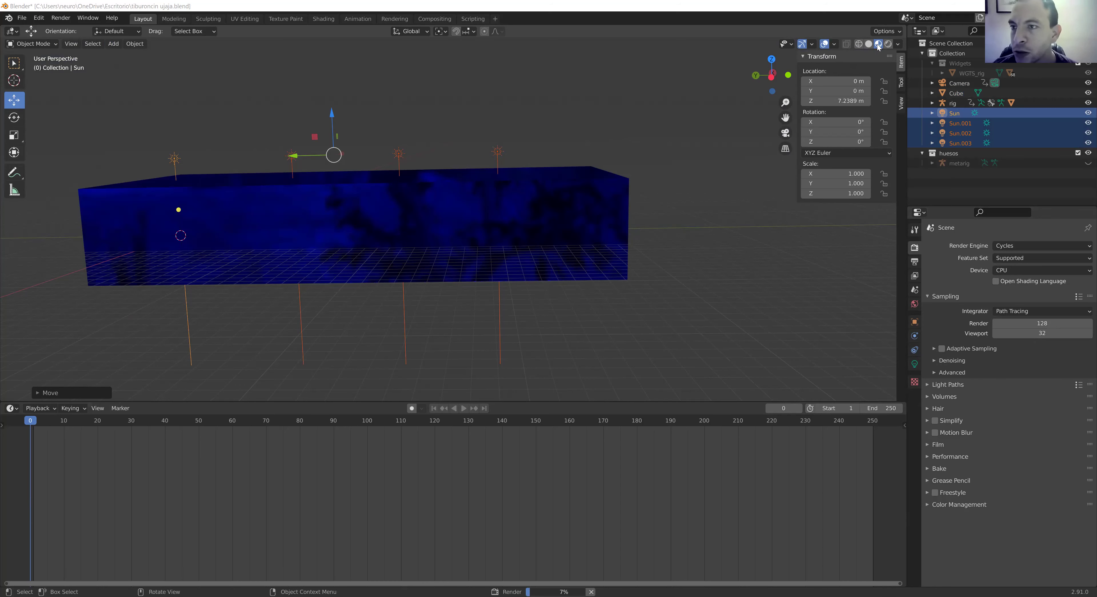
Step: Preview the scene in live Rendered shading, zoom to frame it, and split the view side by side
{"action": "left_click", "coordinate": [888, 44]}
{"action": "scroll", "coordinate": [334, 242], "scroll_direction": "up", "scroll_amount": 2}
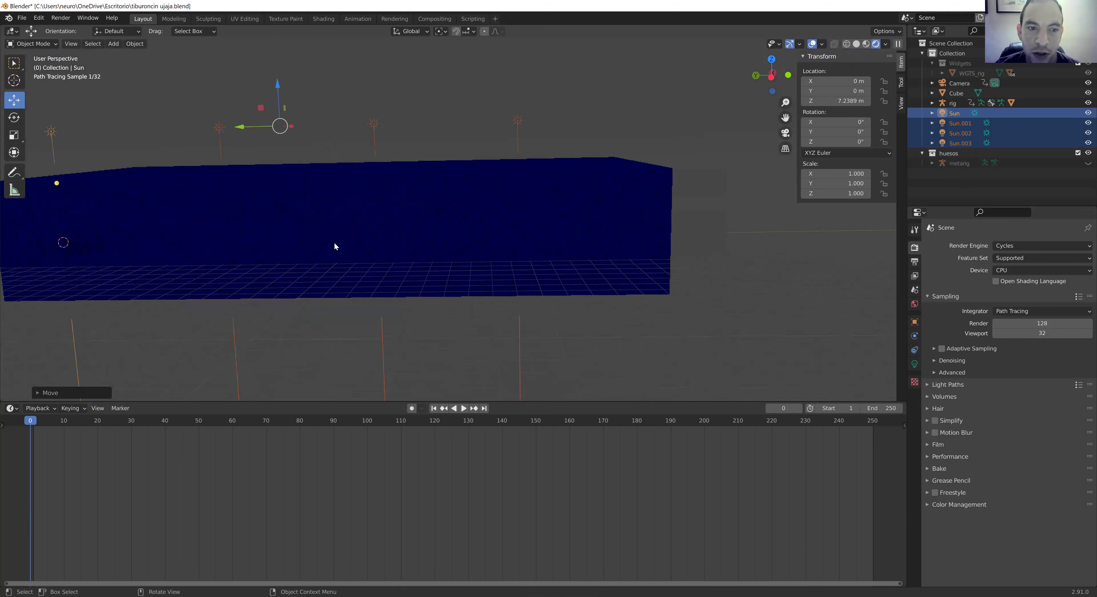
{"action": "scroll", "coordinate": [298, 232], "scroll_direction": "up", "scroll_amount": 4}
{"action": "scroll", "coordinate": [278, 232], "scroll_direction": "down", "scroll_amount": 4}
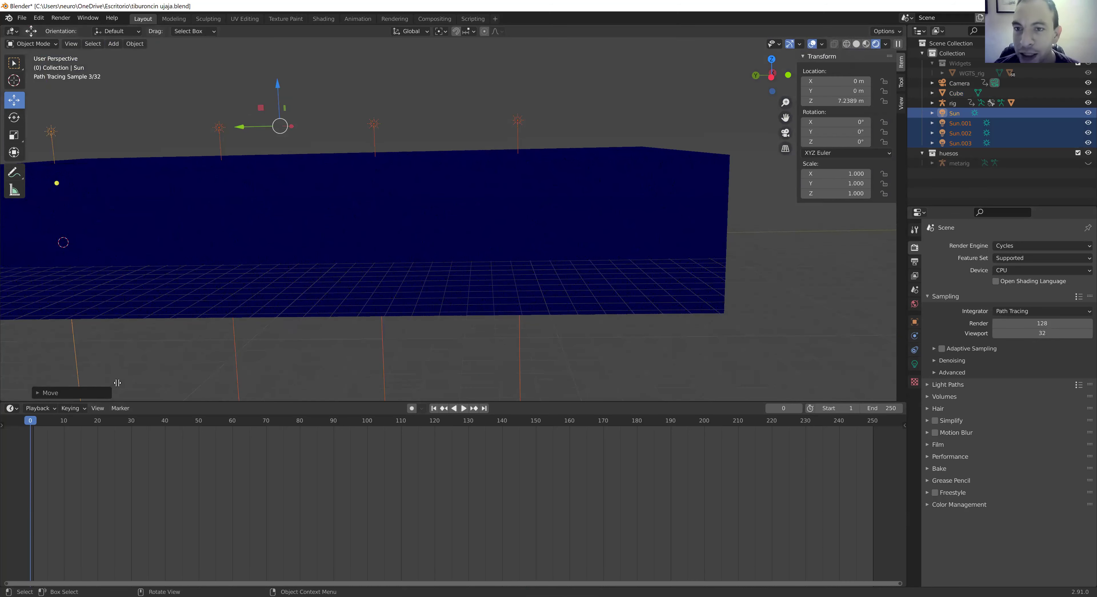
{"action": "left_click_drag", "start_coordinate": [118, 383], "coordinate": [293, 349]}
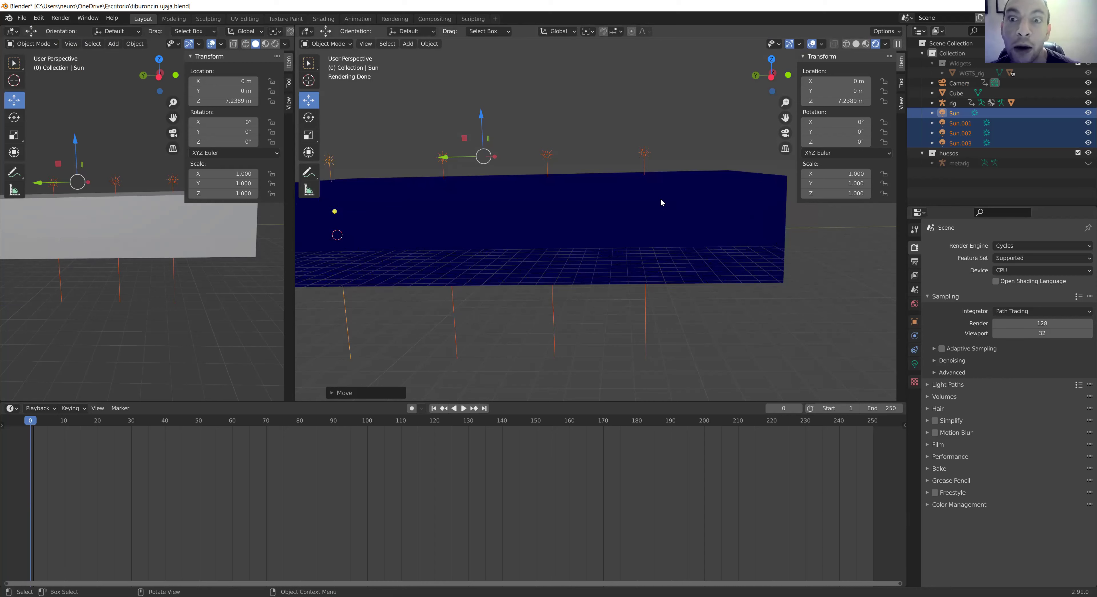
Step: Select the water box Cube and show the left view through the camera in Rendered shading
{"action": "left_click", "coordinate": [81, 226]}
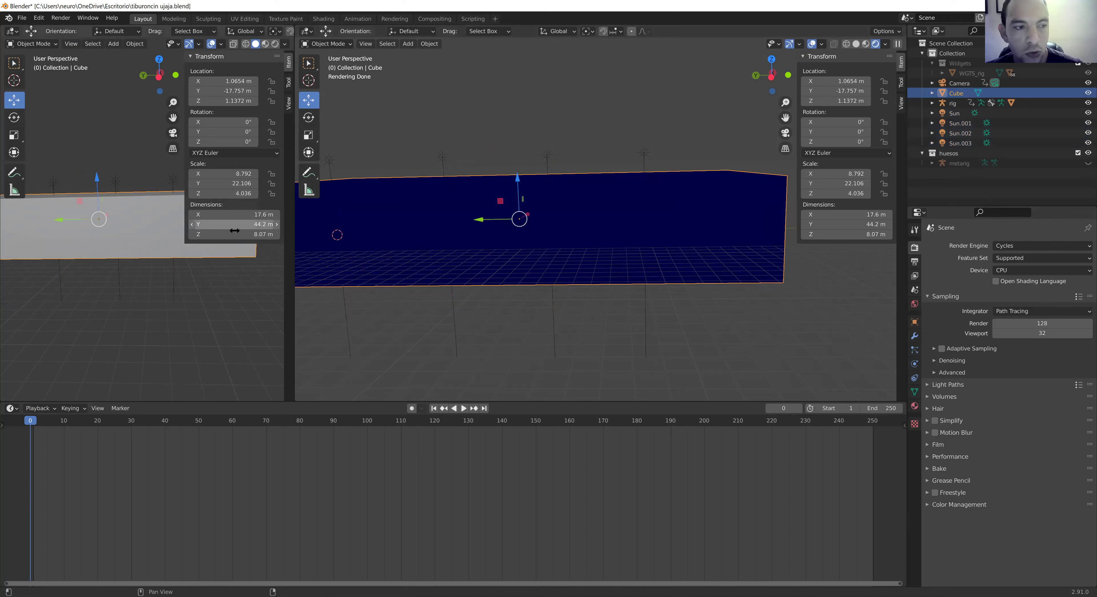
{"action": "left_click", "coordinate": [173, 135]}
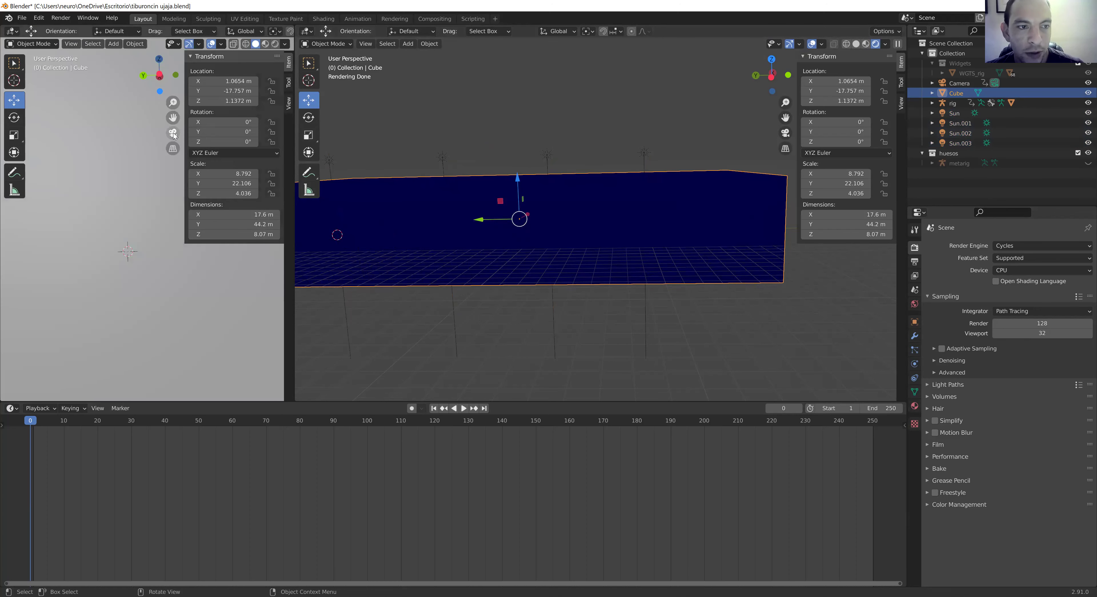
{"action": "left_click", "coordinate": [275, 44]}
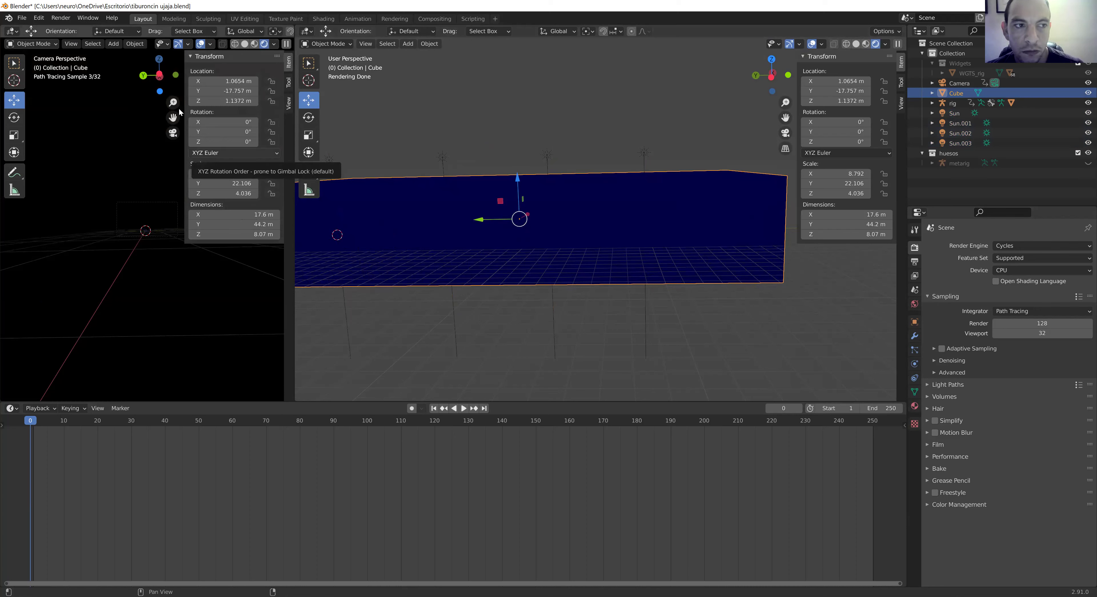
{"action": "left_click", "coordinate": [287, 43]}
{"action": "left_click", "coordinate": [287, 43]}
{"action": "scroll", "coordinate": [122, 242], "scroll_direction": "up", "scroll_amount": 5}
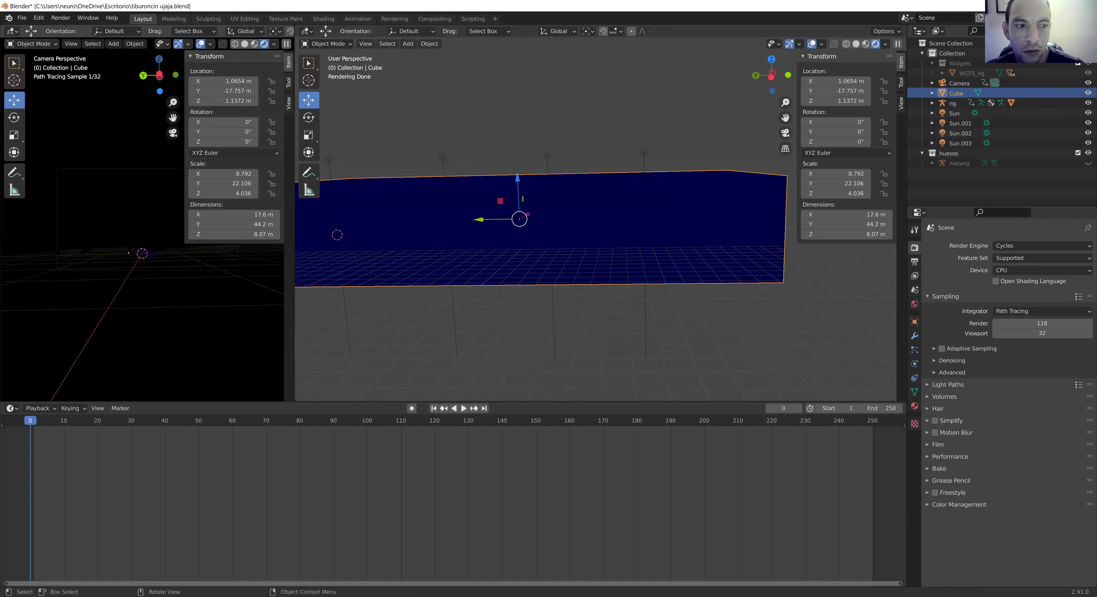
{"action": "scroll", "coordinate": [129, 252], "scroll_direction": "up", "scroll_amount": 2}
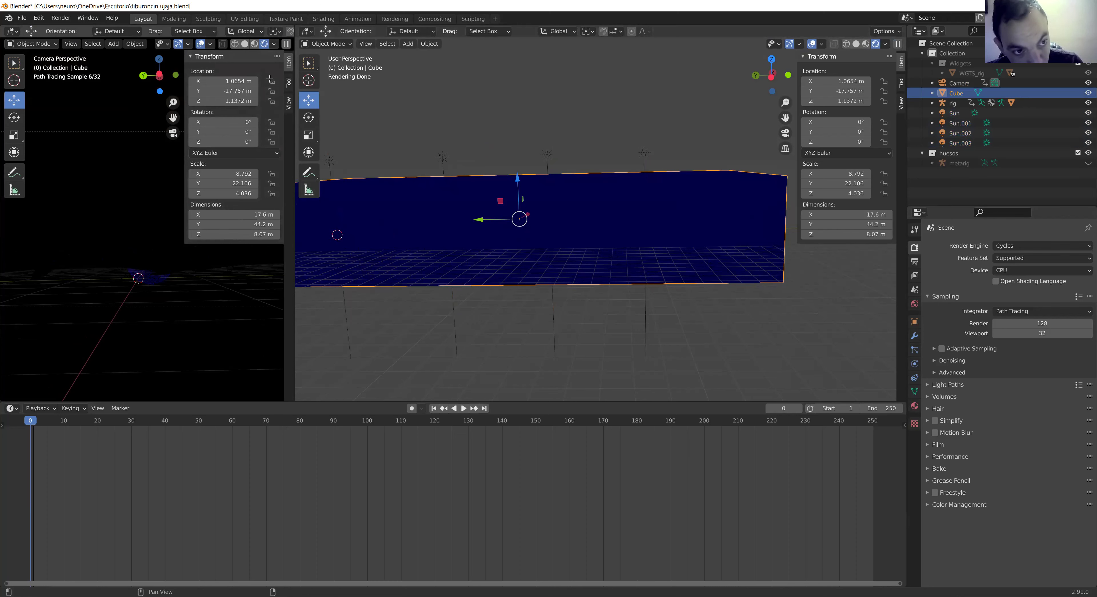
Step: Hide the left view's sidebar, orbit away from the camera, and delete the water box Cube
{"action": "key", "text": "n"}
{"action": "middle_click_drag", "start_coordinate": [145, 183], "coordinate": [187, 163]}
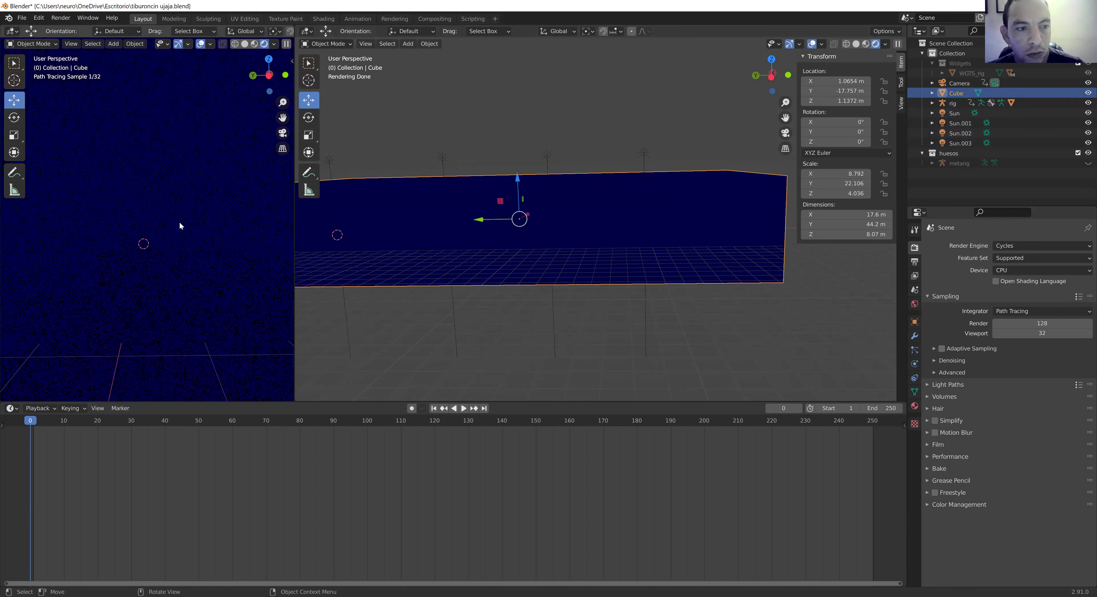
{"action": "scroll", "coordinate": [180, 225], "scroll_direction": "up", "scroll_amount": 2}
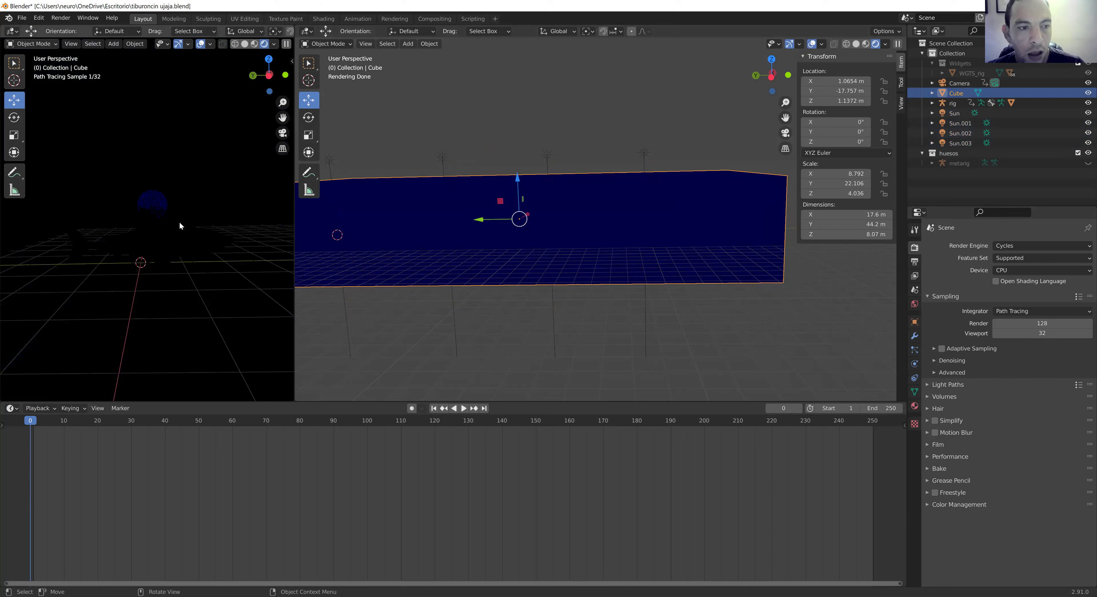
{"action": "scroll", "coordinate": [179, 225], "scroll_direction": "down", "scroll_amount": 2}
{"action": "scroll", "coordinate": [180, 226], "scroll_direction": "up", "scroll_amount": 3}
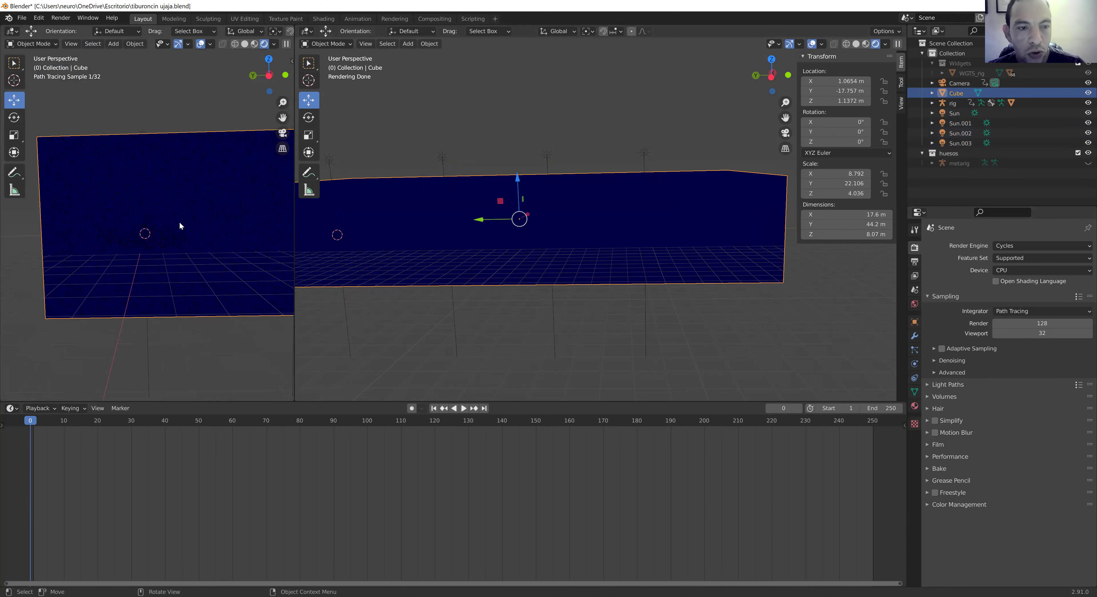
{"action": "scroll", "coordinate": [180, 223], "scroll_direction": "up", "scroll_amount": 2}
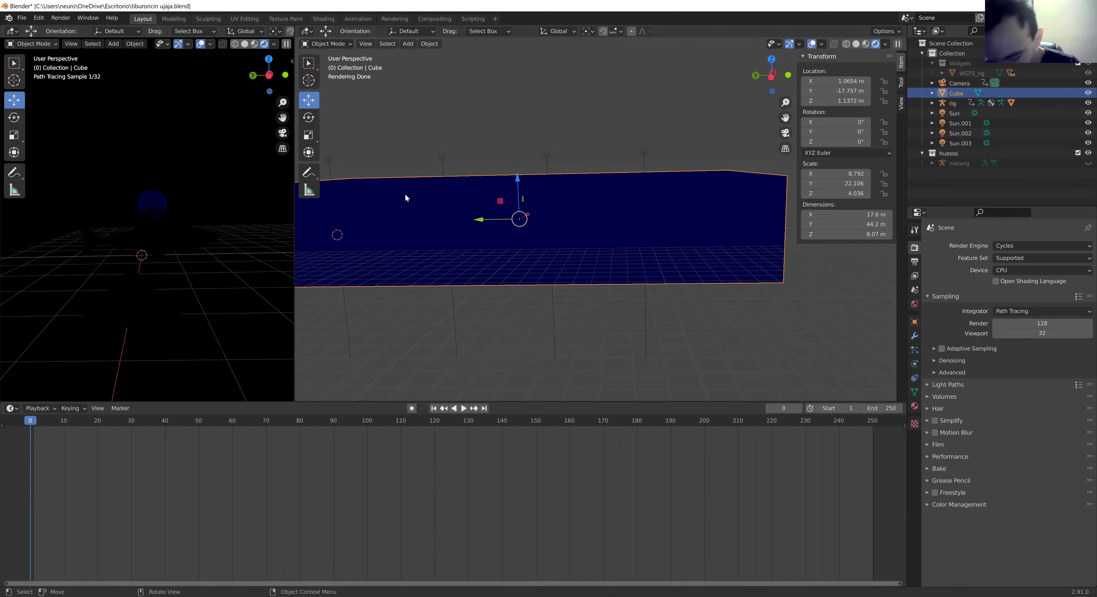
{"action": "key", "text": "Delete"}
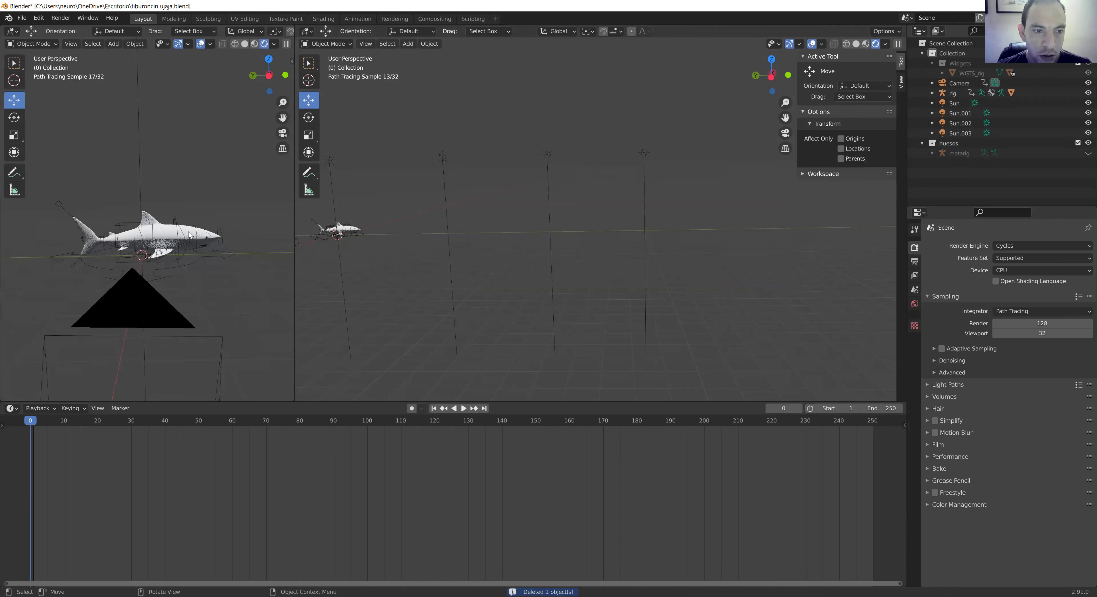
Step: Zoom the views, return the left view to the camera, and play the shark animation
{"action": "scroll", "coordinate": [191, 232], "scroll_direction": "down", "scroll_amount": 3}
{"action": "scroll", "coordinate": [336, 237], "scroll_direction": "up", "scroll_amount": 3}
{"action": "scroll", "coordinate": [349, 248], "scroll_direction": "down", "scroll_amount": 2}
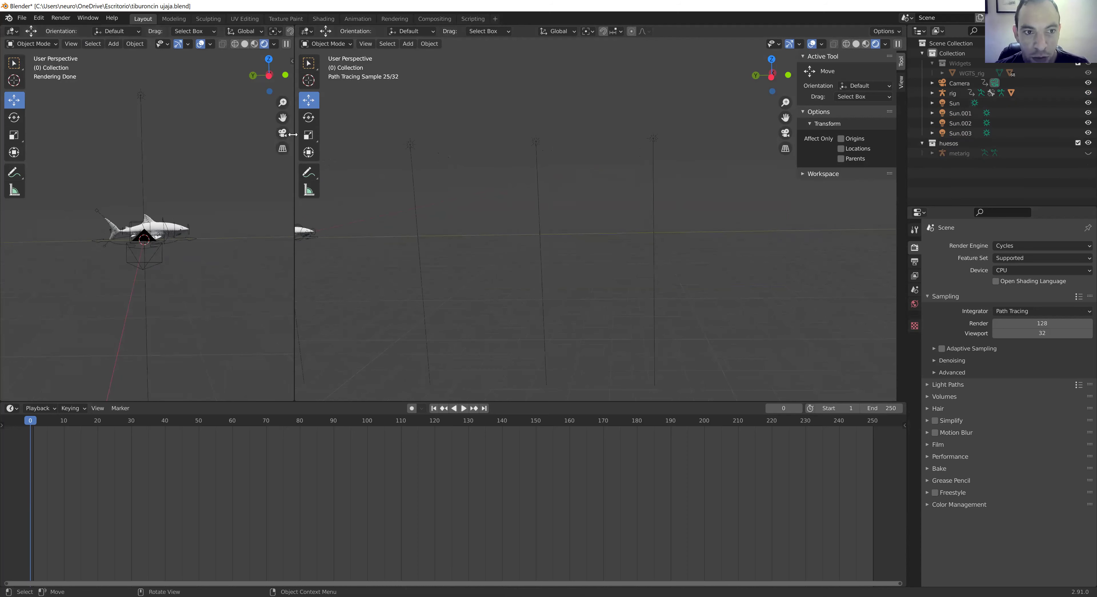
{"action": "left_click", "coordinate": [282, 134]}
{"action": "key", "text": "space"}
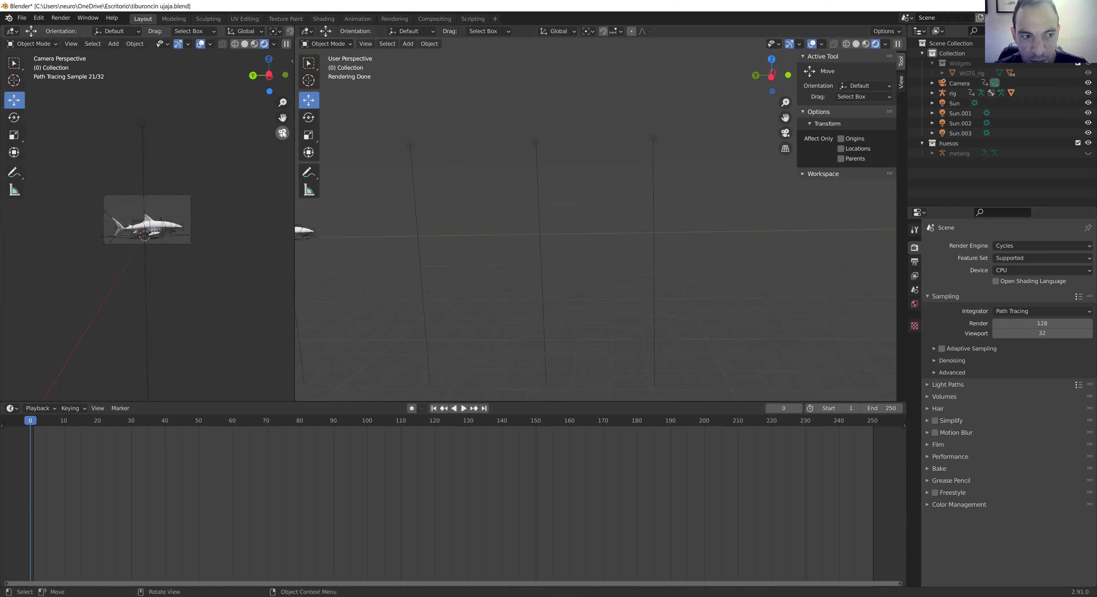